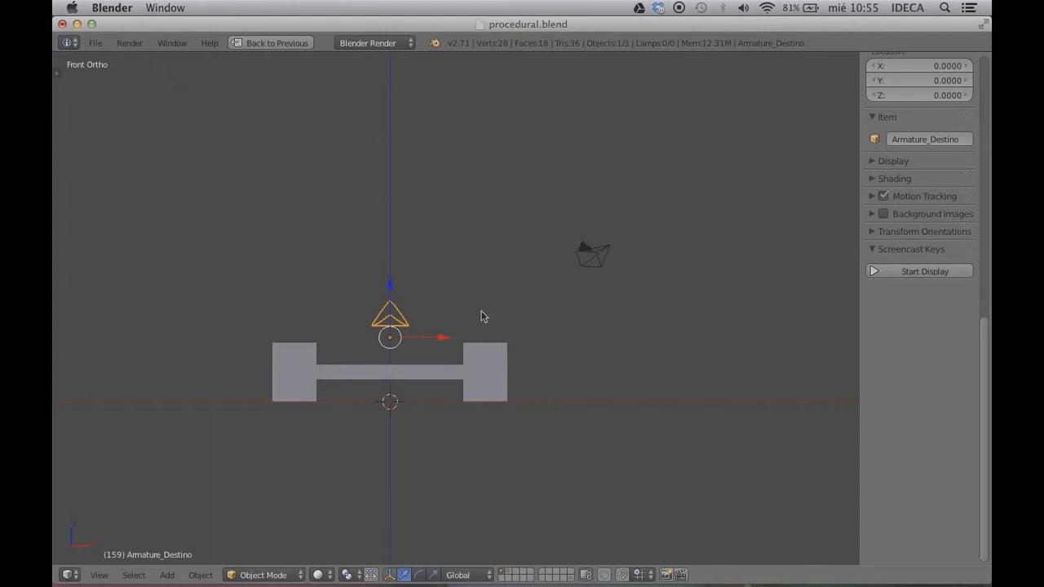
Move Armature_Destino up and away from the ladder's base to extend the ladder into a long slanted one
mouse_move(451, 403)
middle_mouse_down()
mouse_move(348, 387)
mouse_move(459, 385)
mouse_move(450, 389)
middle_mouse_up()
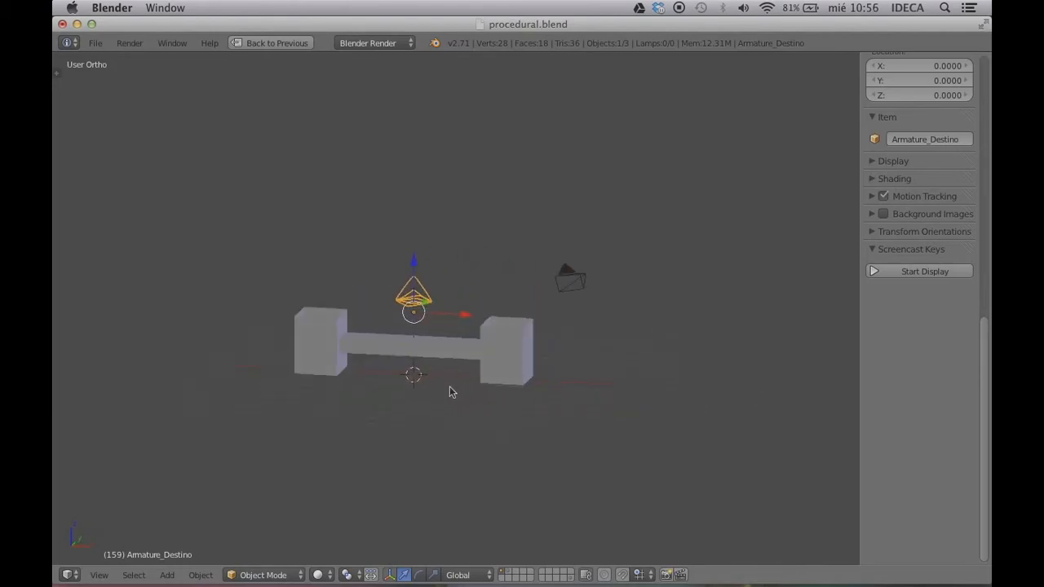
key("KP_1")
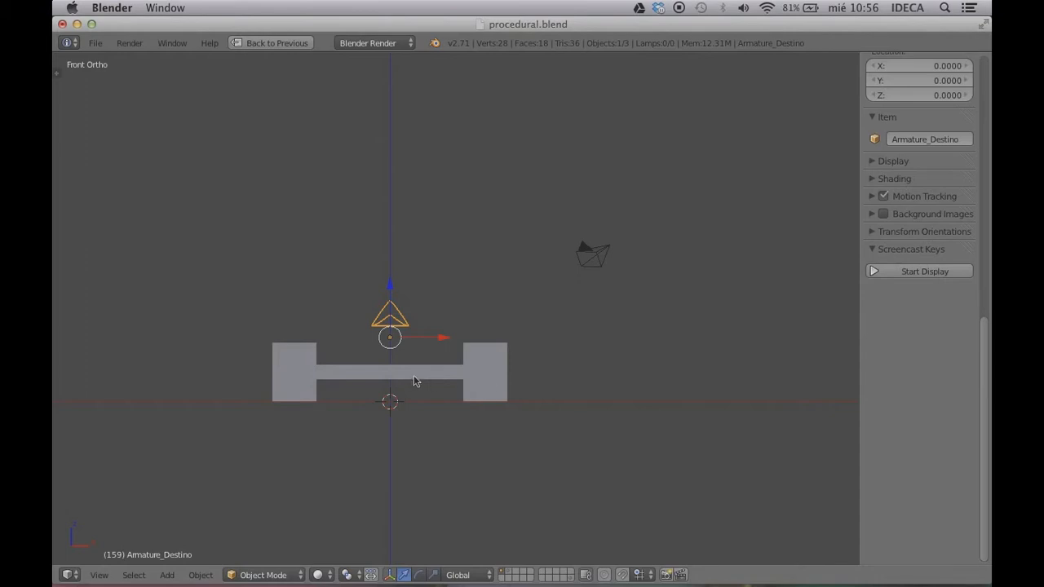
scroll(457, 380, "down", 3)
middle_click_drag(506, 378, 494, 341)
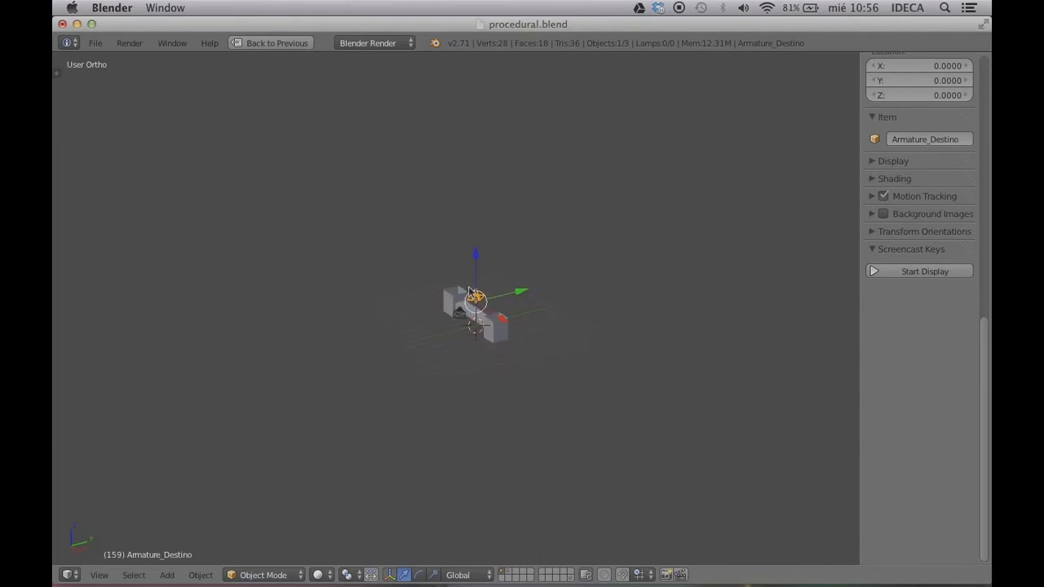
scroll(490, 289, "up", 6)
scroll(514, 294, "down", 6)
key("g")
left_click(641, 140)
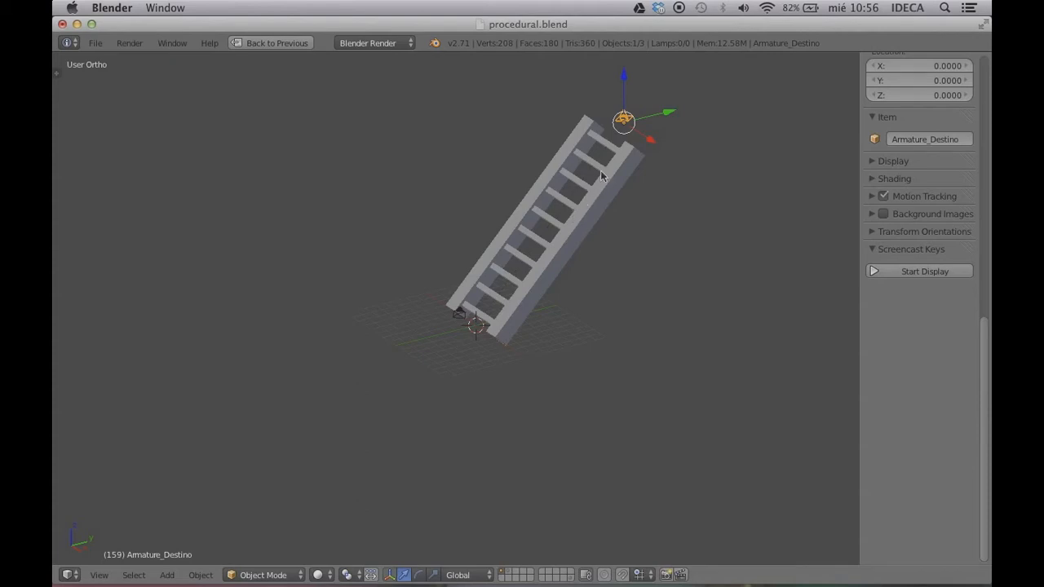
Reposition Armature_Destino freely on different sides of the base to vary the ladder's length and inclination
key("g")
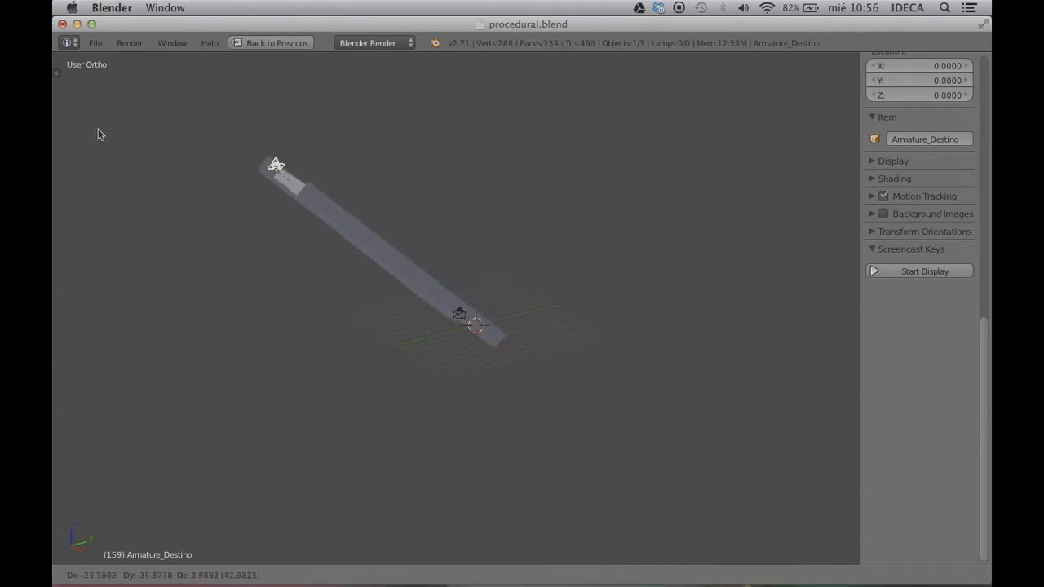
left_click(617, 145)
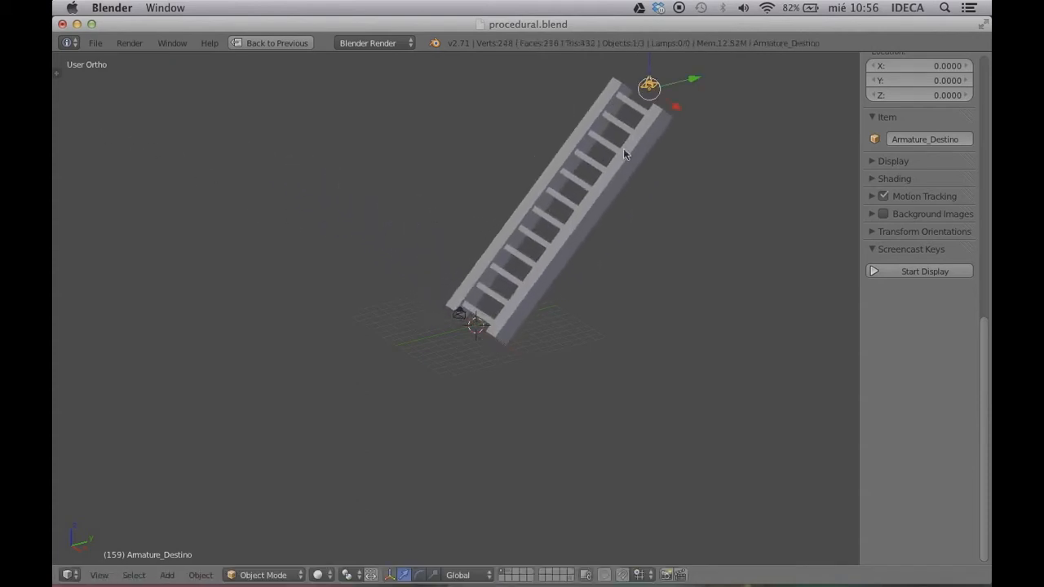
key("g")
left_click(329, 253)
middle_click_drag(329, 253, 334, 247)
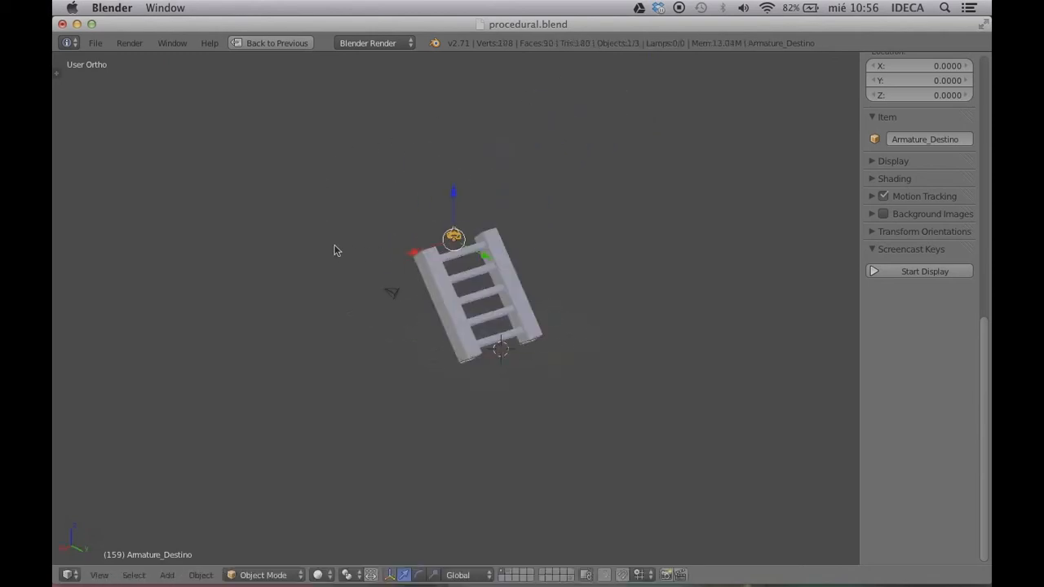
Raise Armature_Destino along the Z axis and move it back above the base to stand the ladder almost upright
key("g")
key("z")
left_click(456, 96)
middle_click_drag(455, 96, 408, 294)
key("g")
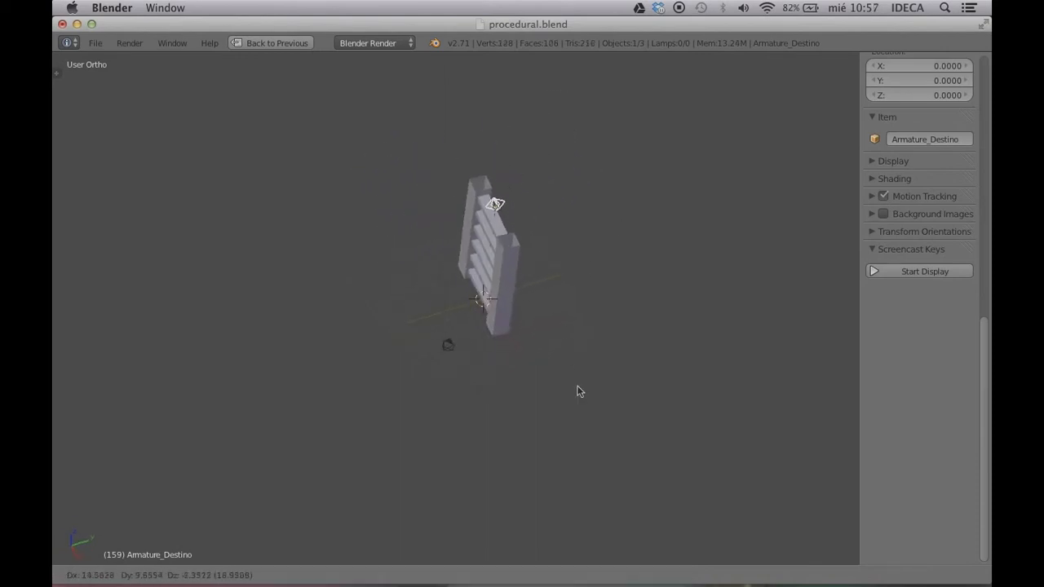
left_click(608, 451)
middle_click_drag(506, 384, 614, 318)
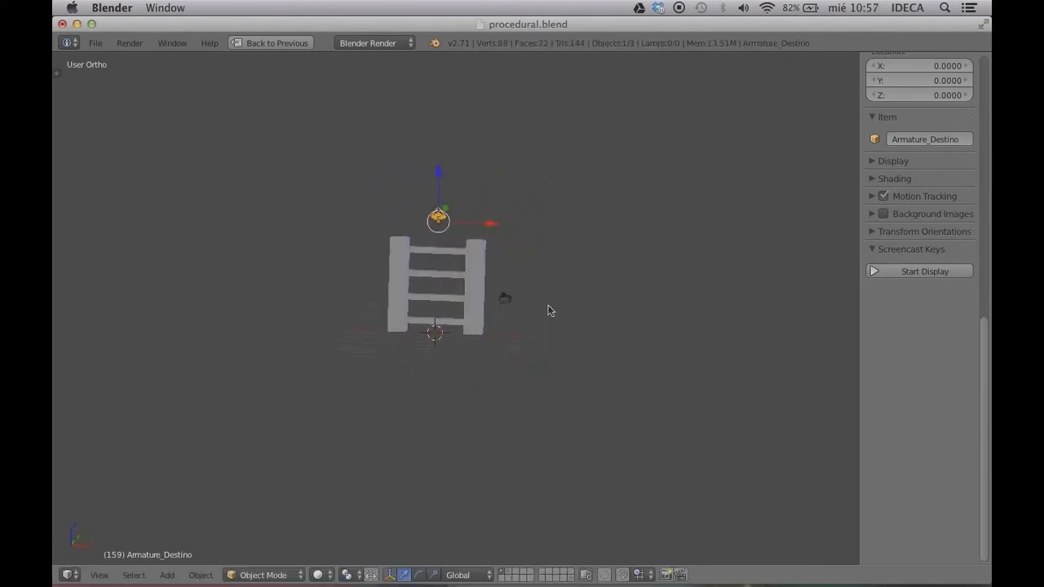
On Escalera, set Bar_Ancho to 0.440, Bar_Prof to 0.640, Esca_Alt to 0.350, Esca_An to 0.680 and Esca_Pro to about 1.22
middle_click_drag(550, 307, 481, 298)
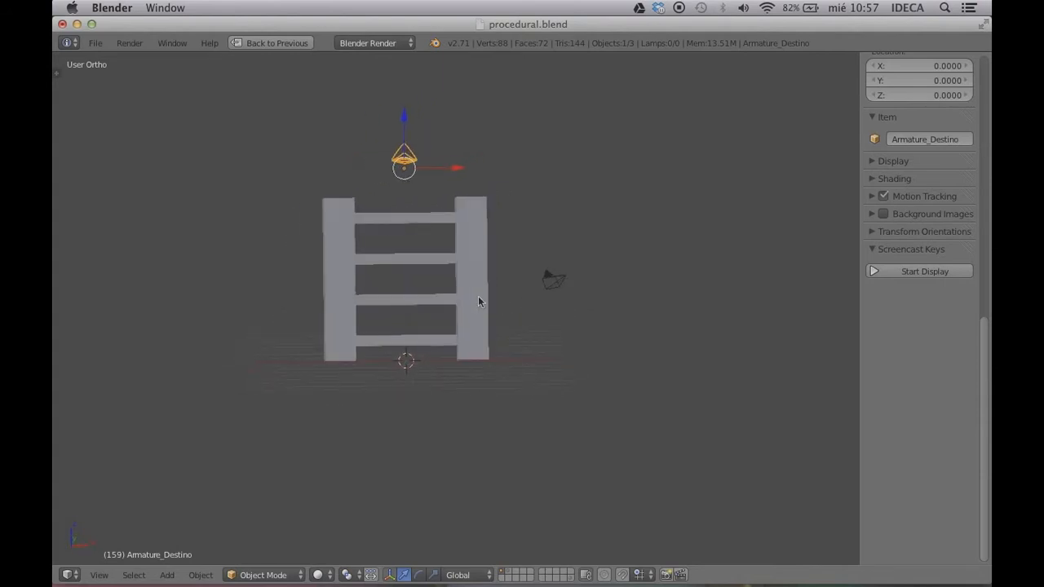
scroll(480, 298, "up", 4)
scroll(480, 299, "down", 2)
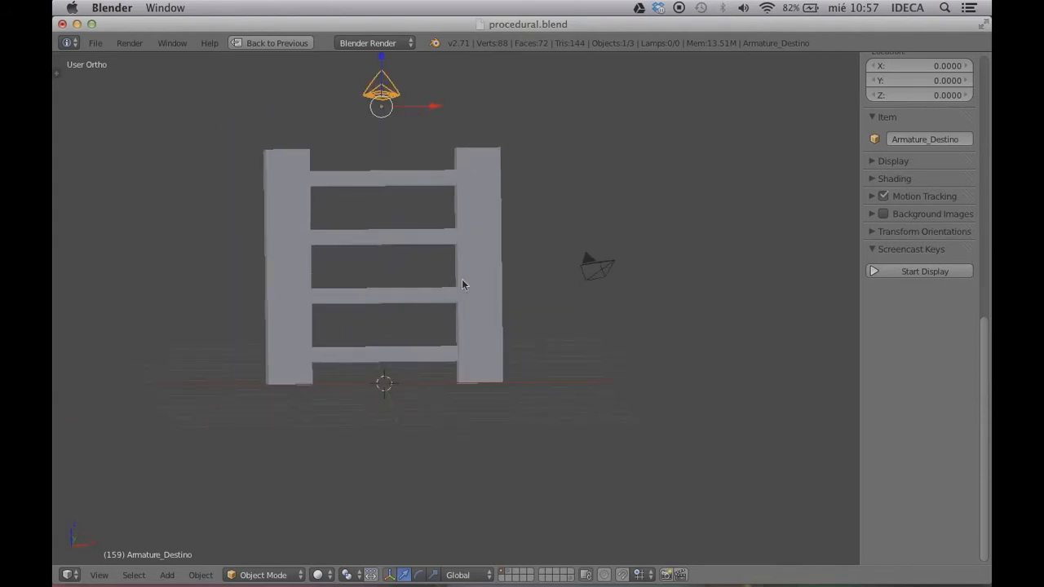
right_click(477, 174)
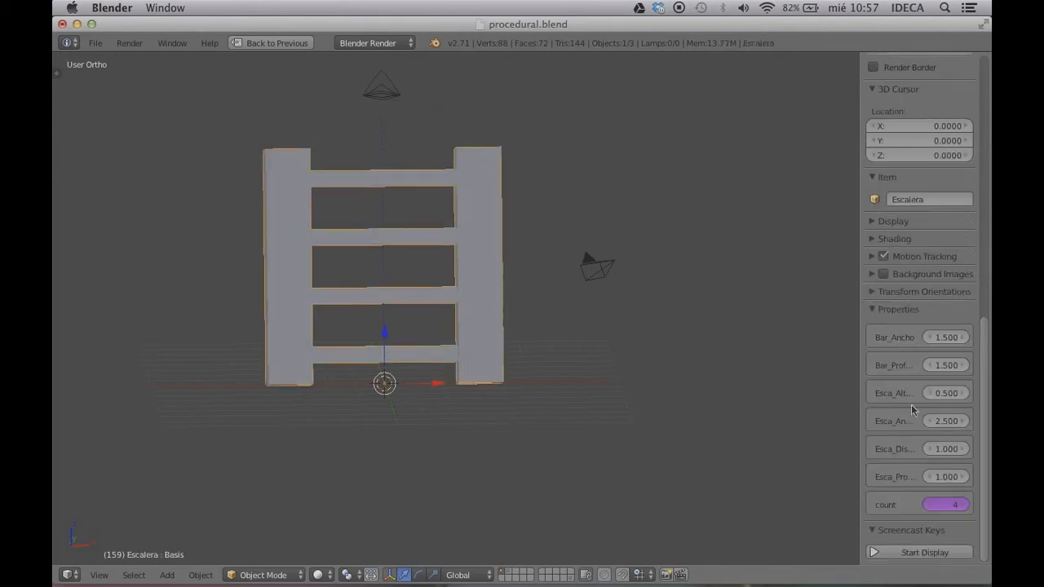
middle_click_drag(685, 326, 644, 341)
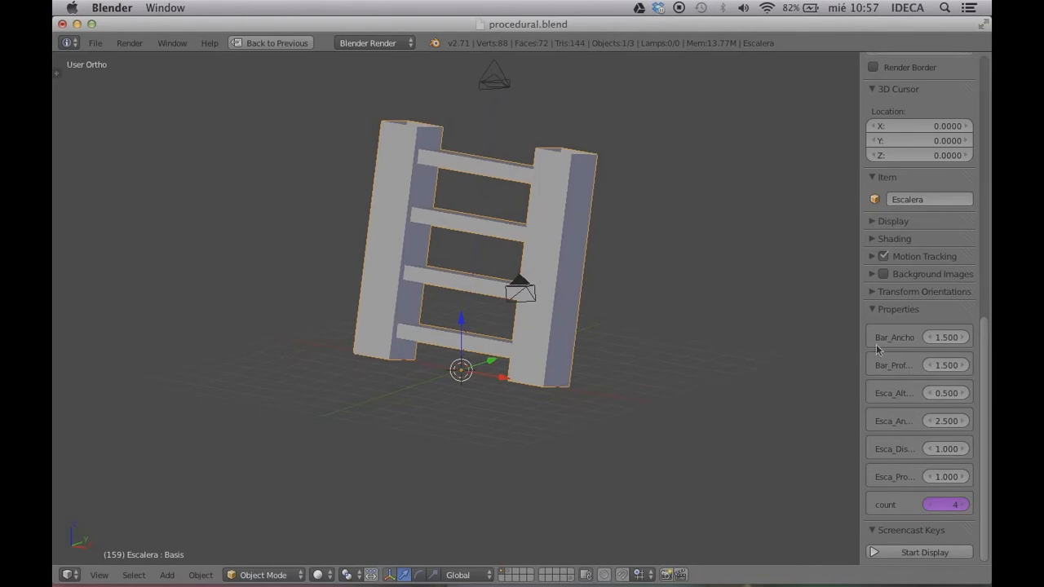
left_click_drag(953, 339, 905, 421)
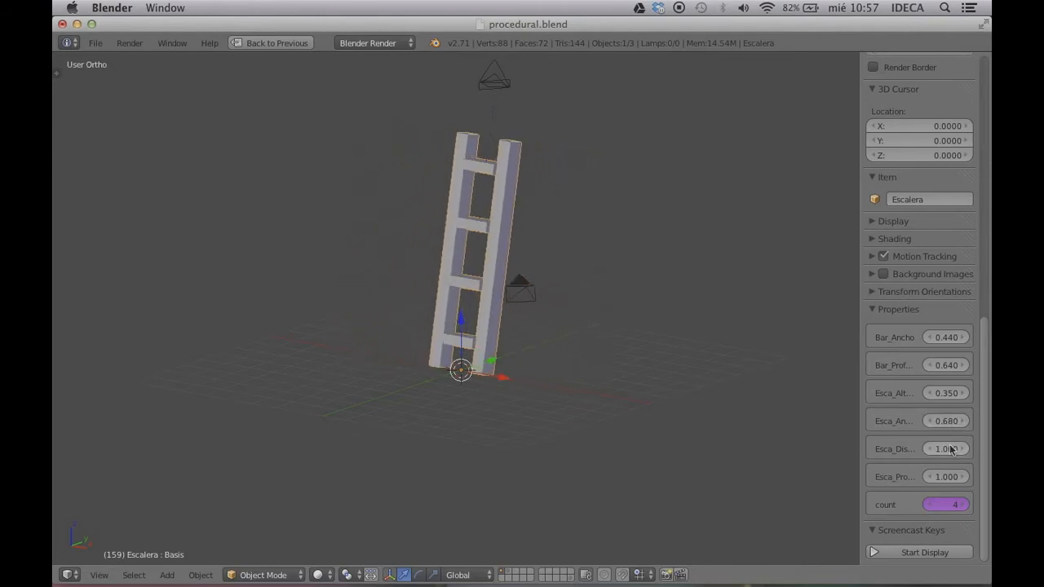
left_click_drag(948, 452, 947, 476)
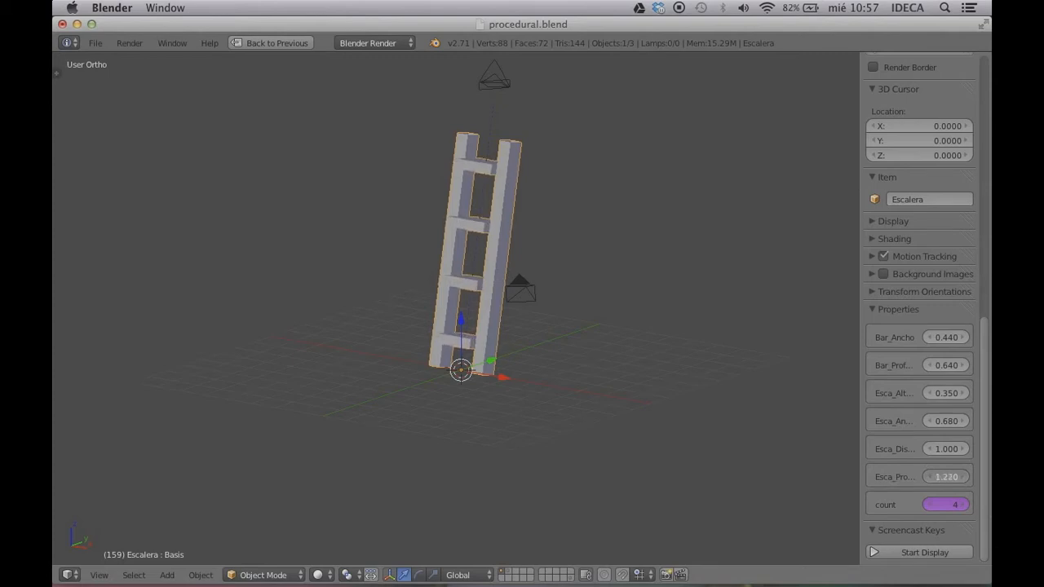
Move Armature_Destino sideways so that the narrowed ladder leans over and lengthens
right_click(494, 83)
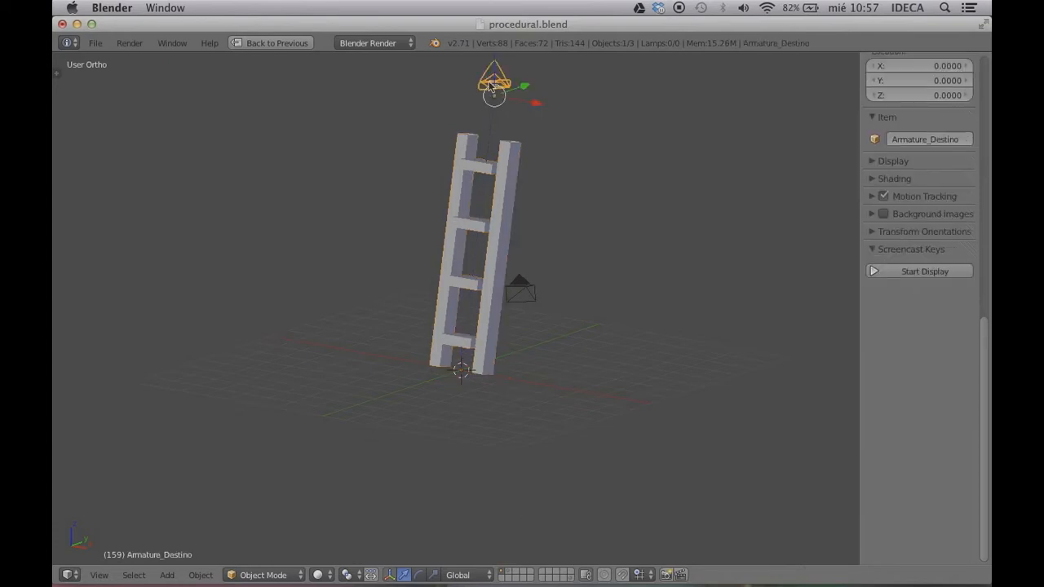
key("g")
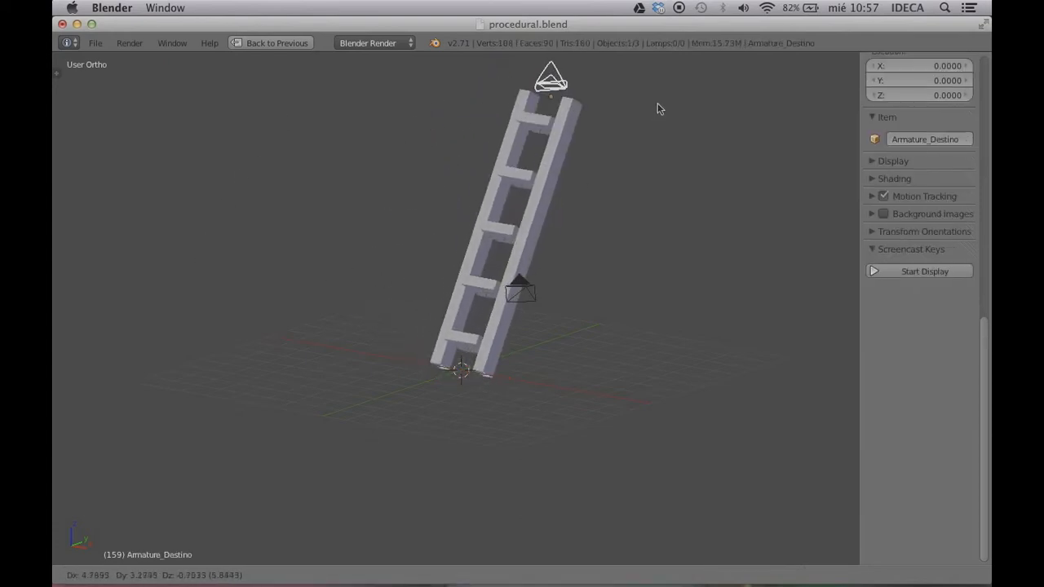
left_click(718, 146)
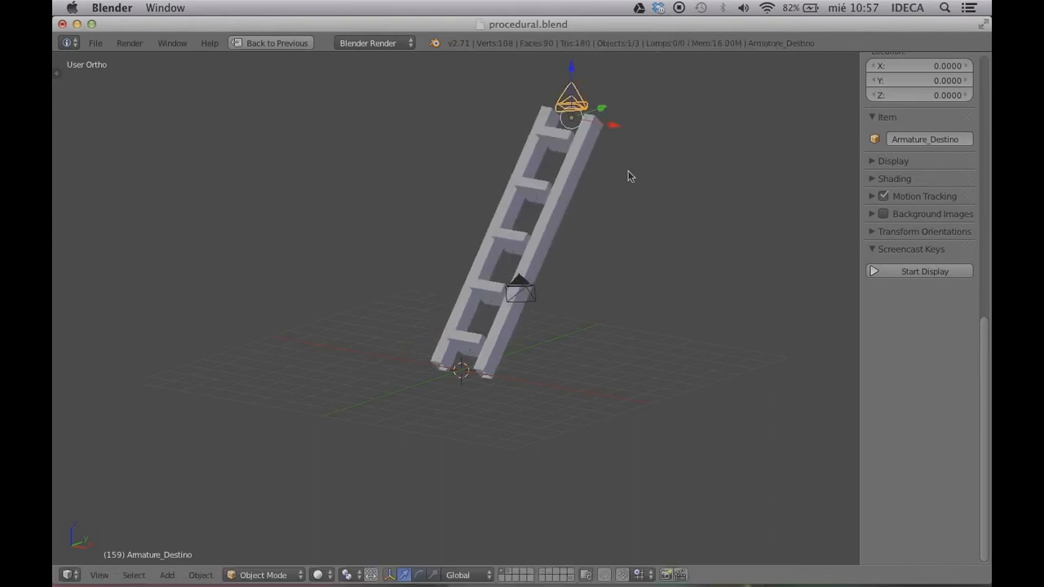
Examine the leaning ladder and its rungs from several angles and in the front view
middle_click_drag(560, 216, 743, 224)
middle_click_drag(508, 256, 366, 269)
scroll(367, 269, "down", 2)
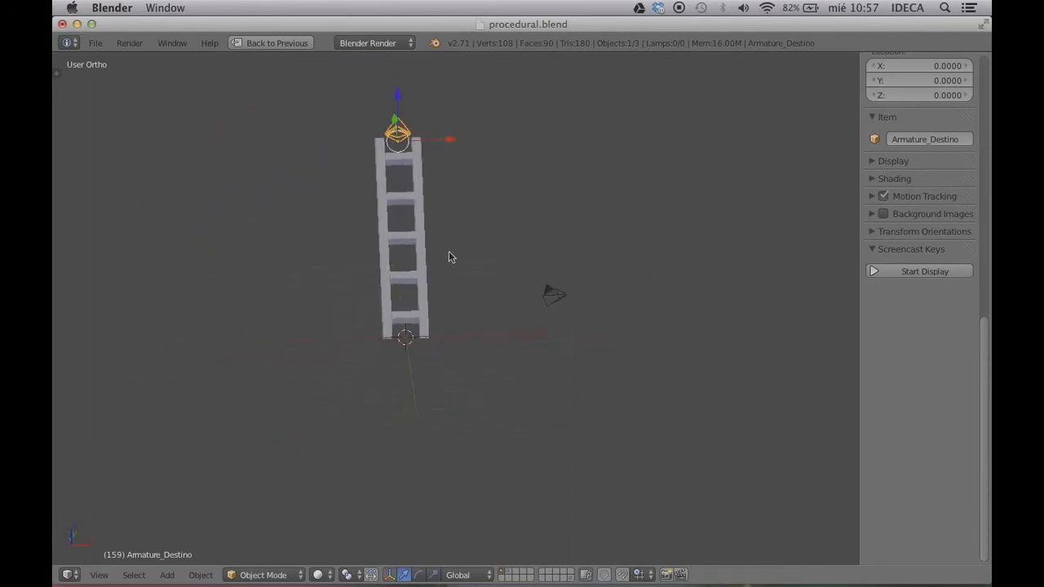
middle_click_drag(439, 237, 460, 295, "shift")
scroll(460, 301, "up", 3)
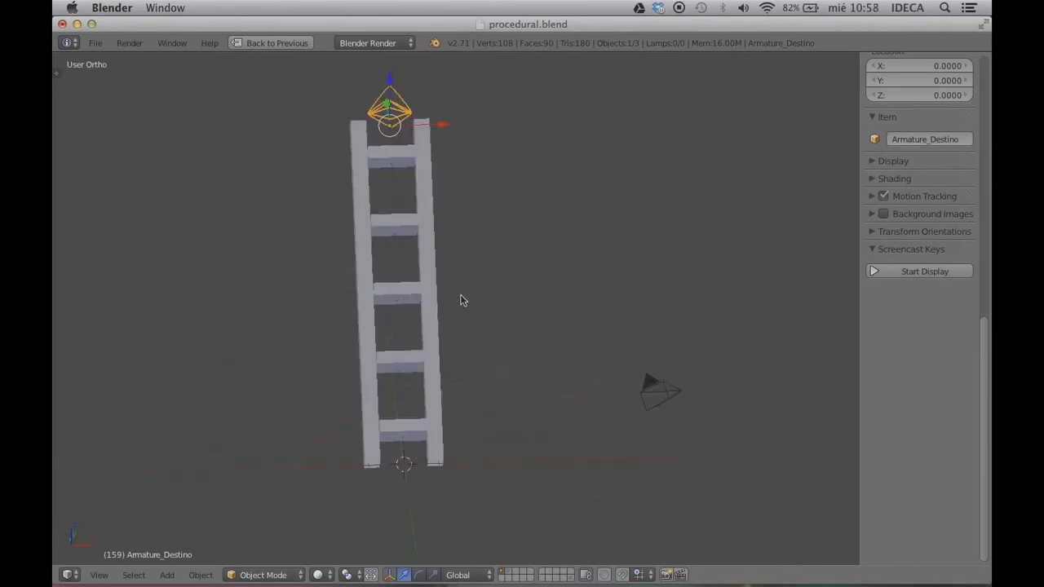
key("KP_1")
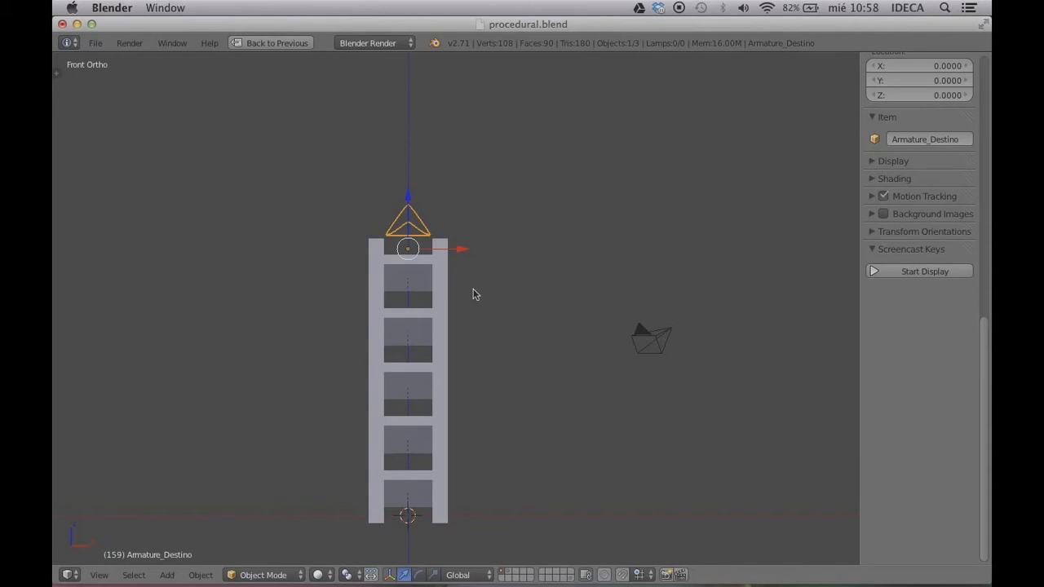
scroll(461, 306, "down", 2)
scroll(460, 303, "up", 3)
middle_click_drag(492, 296, 540, 353)
key("KP_1")
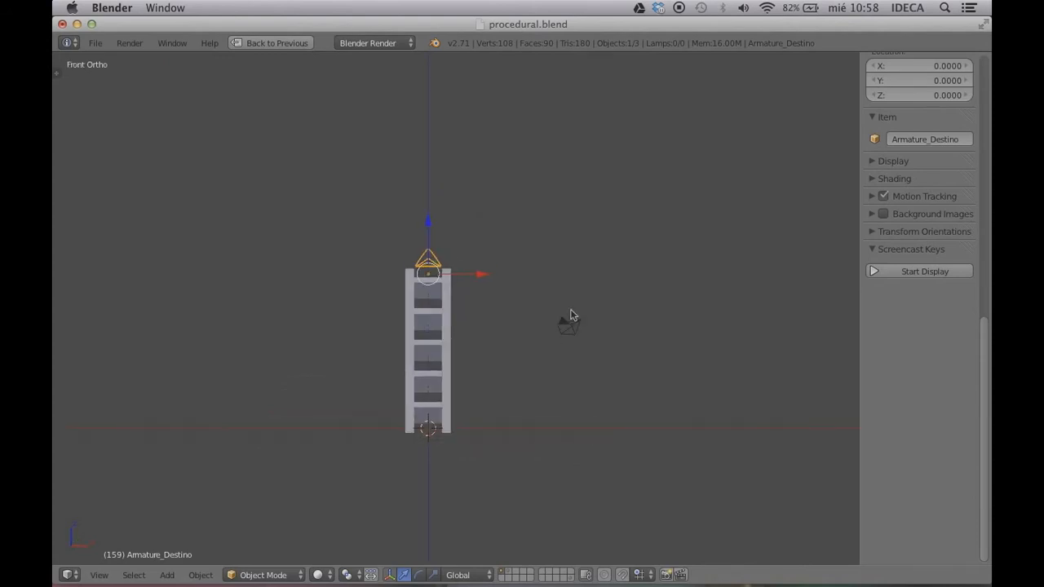
Start a new scene from the start-up file and turn on the Screencast Keys display
key("super+n")
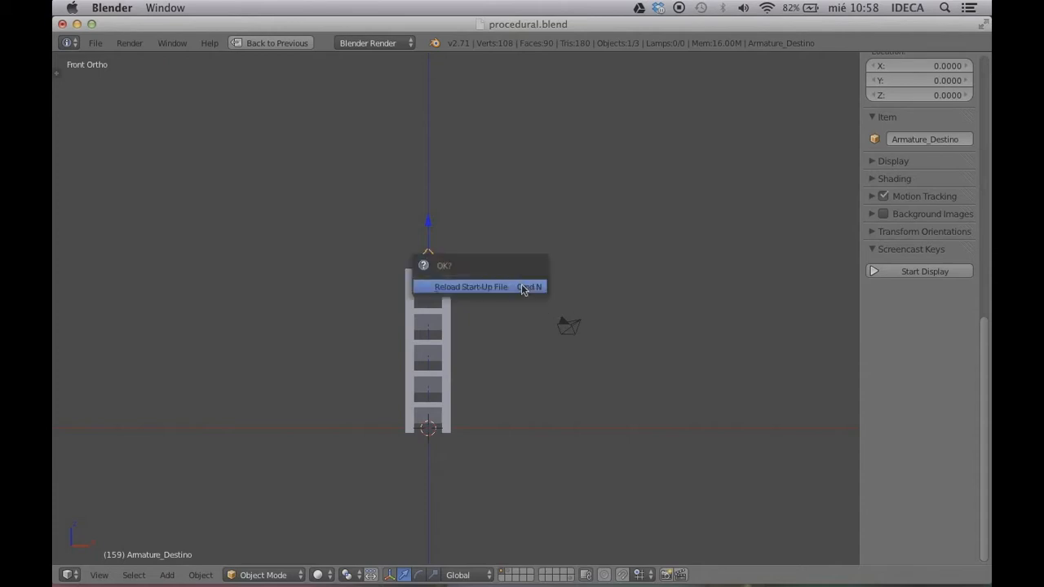
left_click(522, 289)
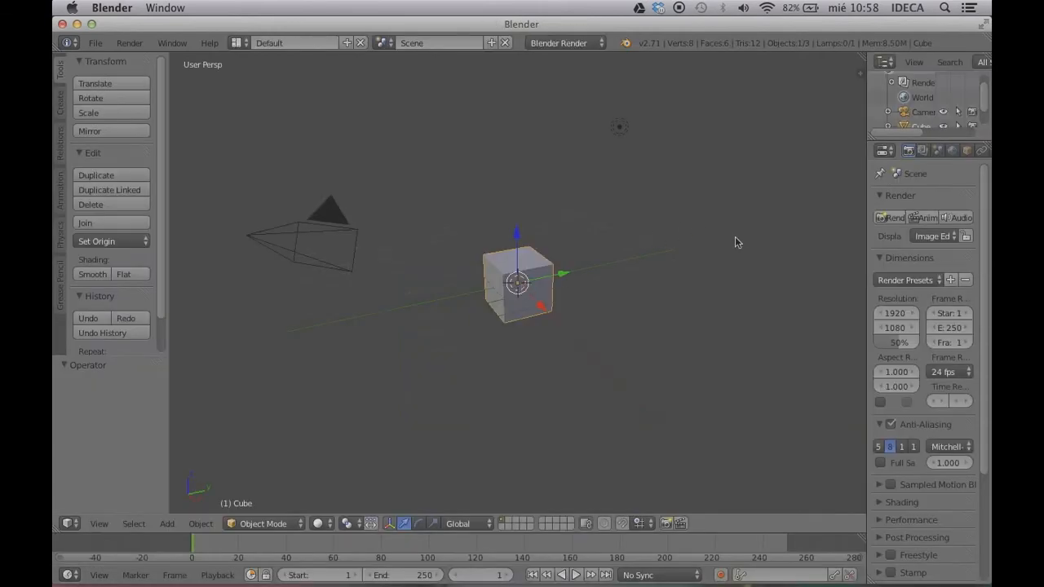
key("n")
scroll(795, 408, "down", 5)
left_click(799, 501)
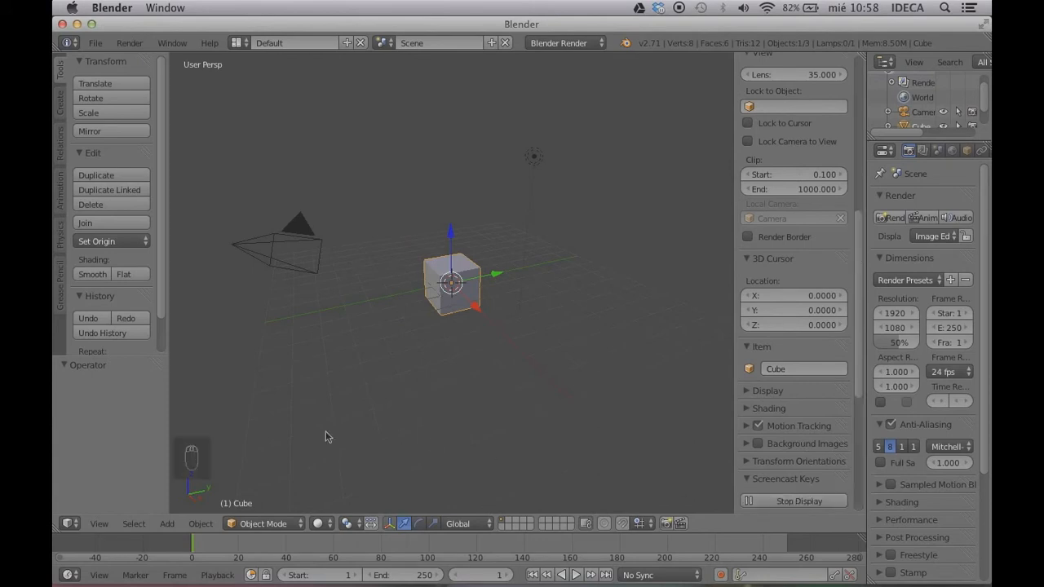
key("n")
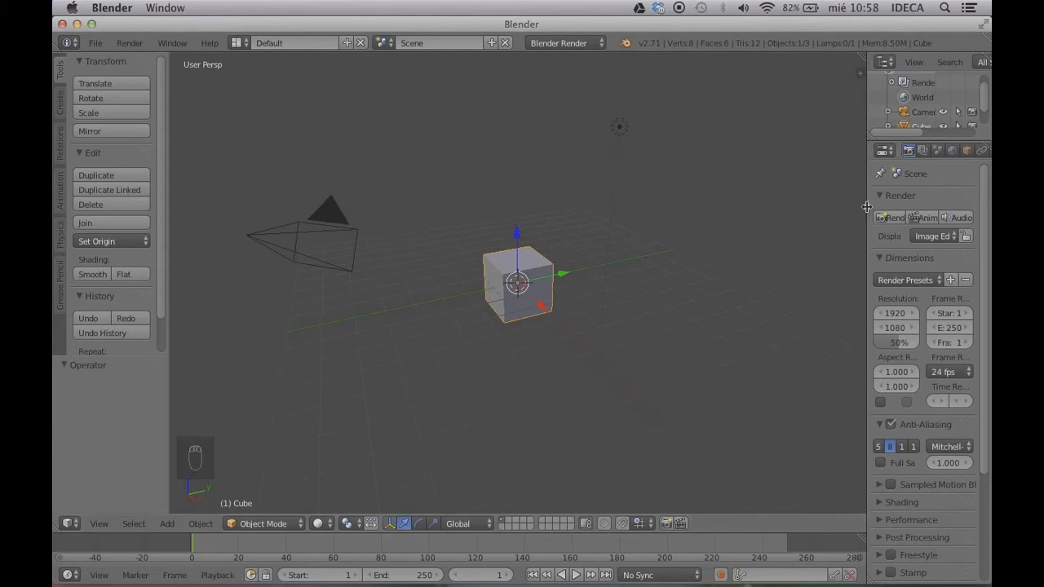
Widen the area holding the Outliner and the Properties editor so the render settings are readable
left_click_drag(868, 210, 785, 217)
mouse_move(495, 269)
middle_mouse_down()
mouse_move(571, 270)
mouse_move(490, 282)
middle_mouse_up()
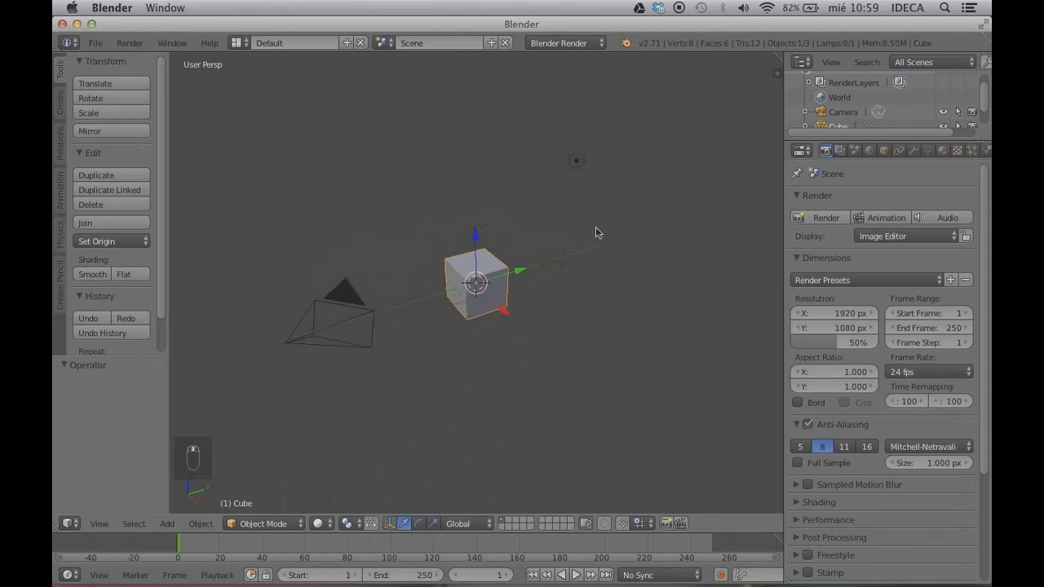
scroll(595, 227, "up", 2)
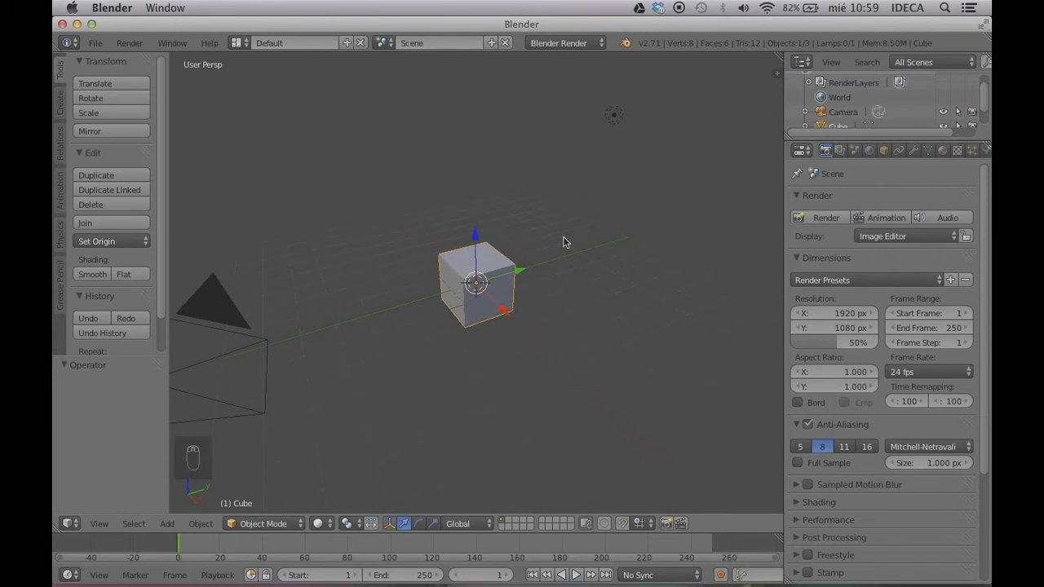
Switch Auto Run Python Scripts off and on again in the File preferences and close the preferences window
key("ctrl+alt+u")
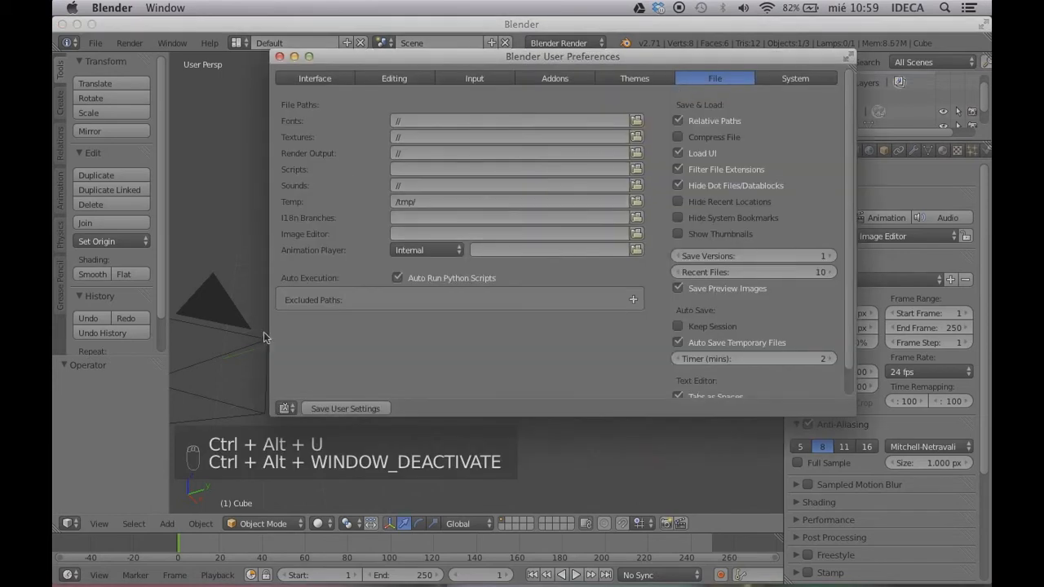
left_click(399, 278)
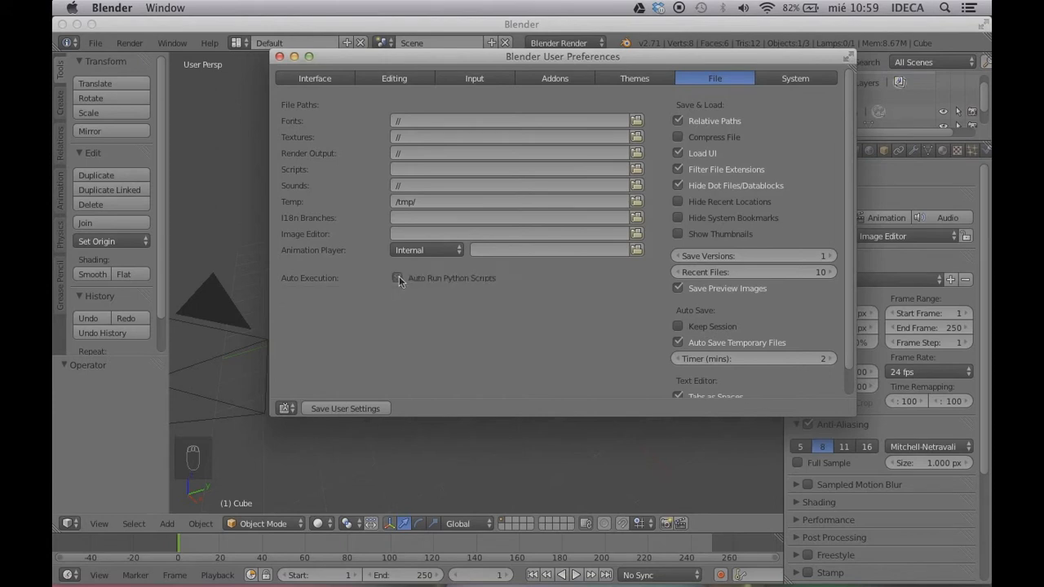
left_click(398, 278)
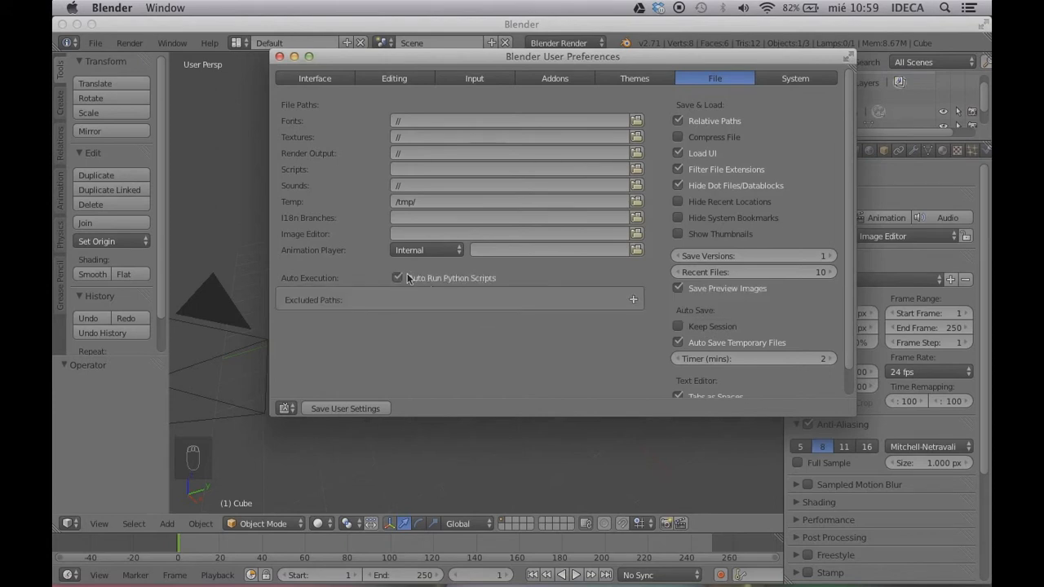
key("super+w")
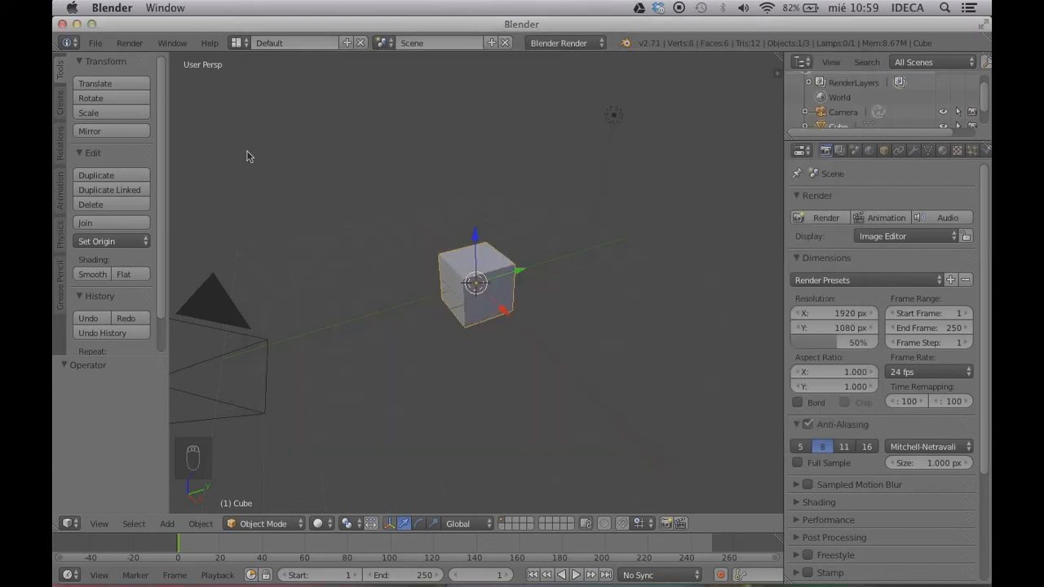
Check the Auto Run Python Scripts setting in the File preferences and close the preferences window
left_click(95, 43)
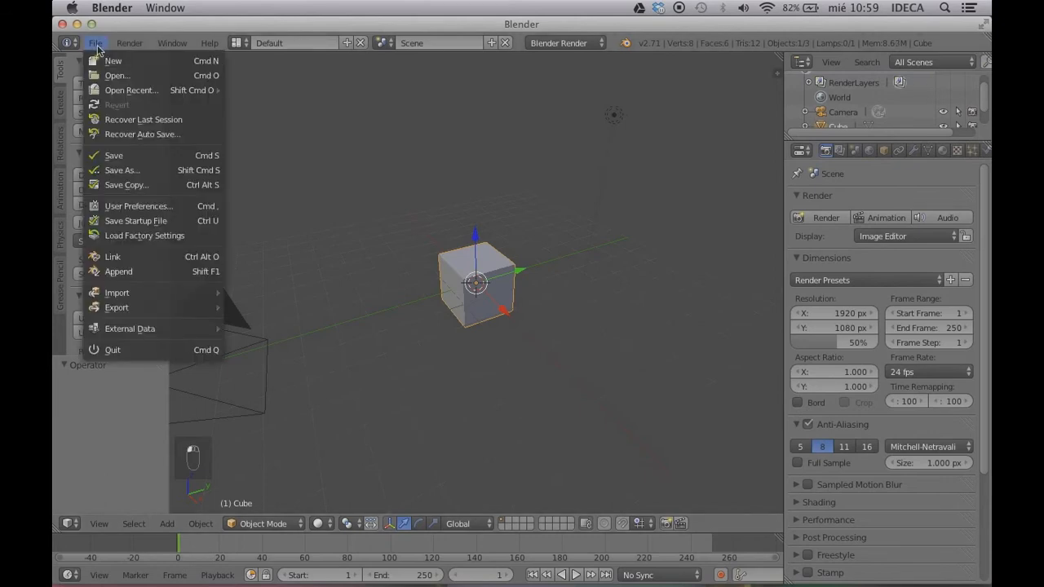
left_click(152, 208)
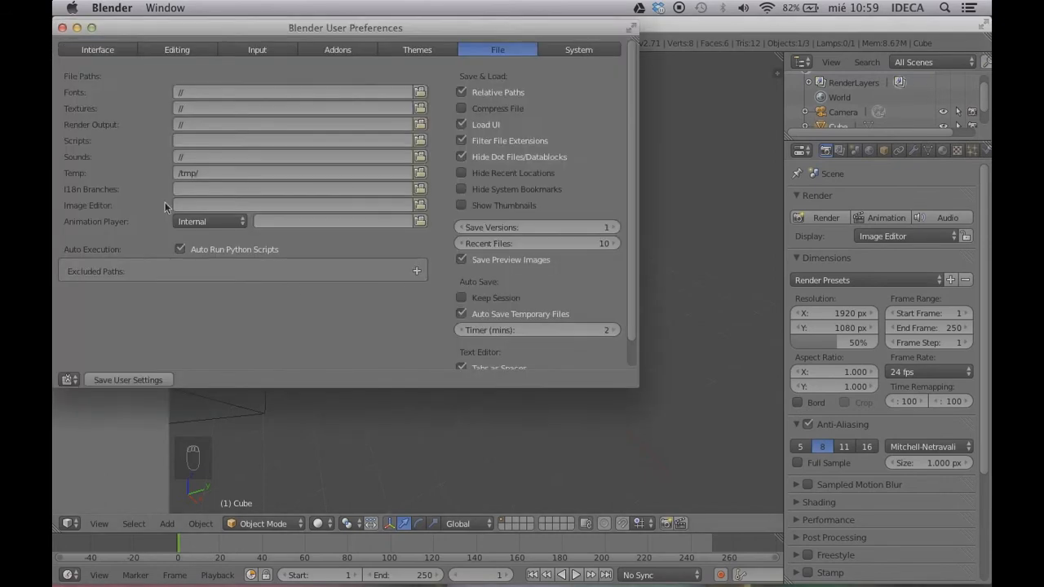
left_click(454, 50)
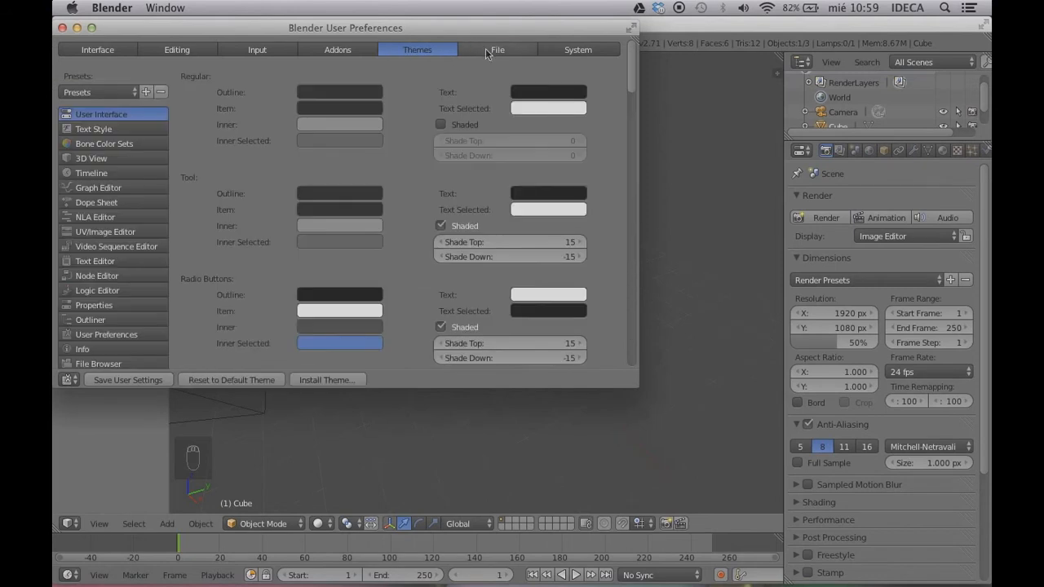
left_click(469, 52)
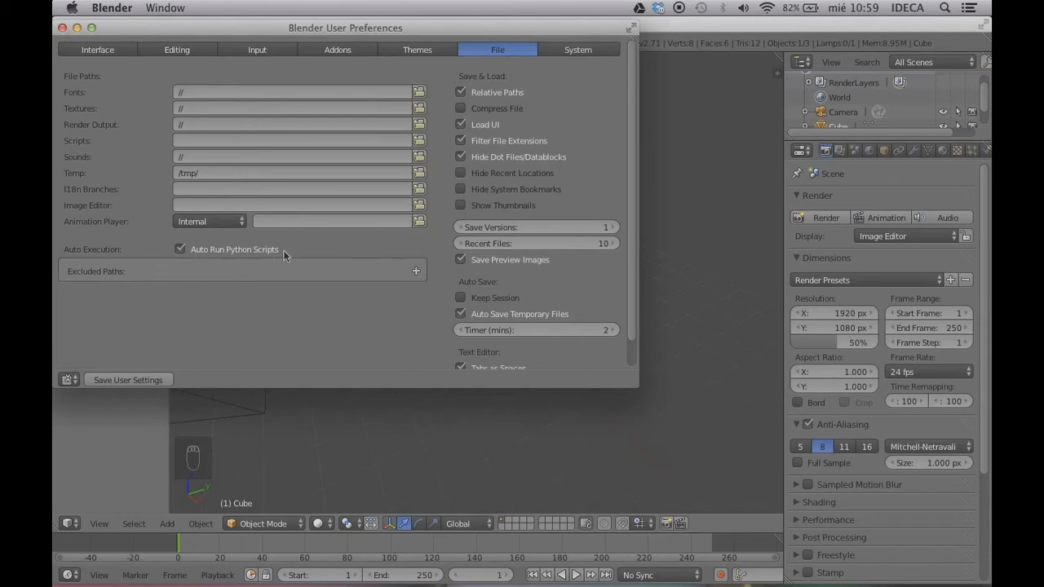
left_click_drag(173, 29, 276, 76)
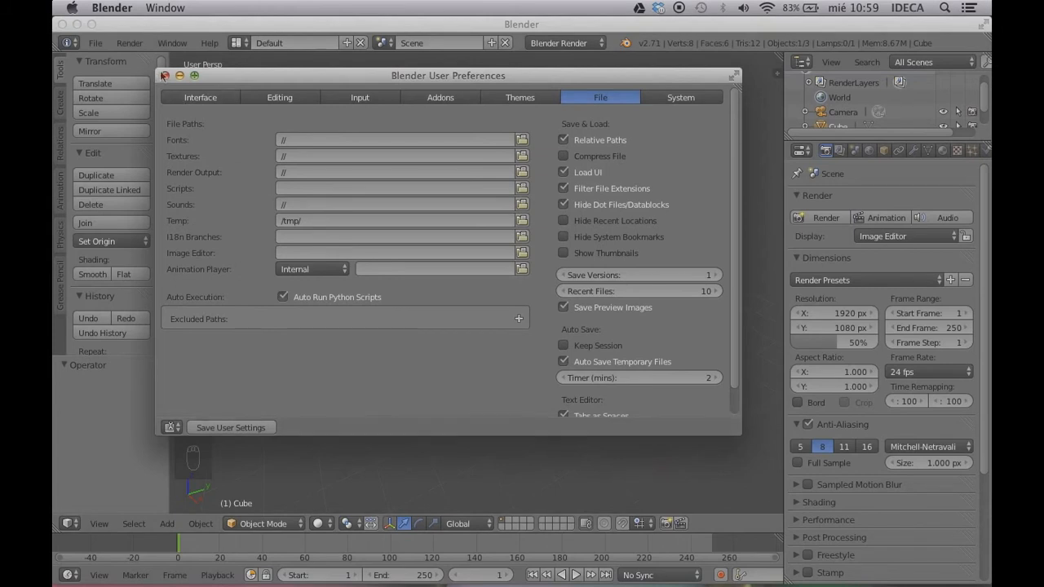
left_click(165, 76)
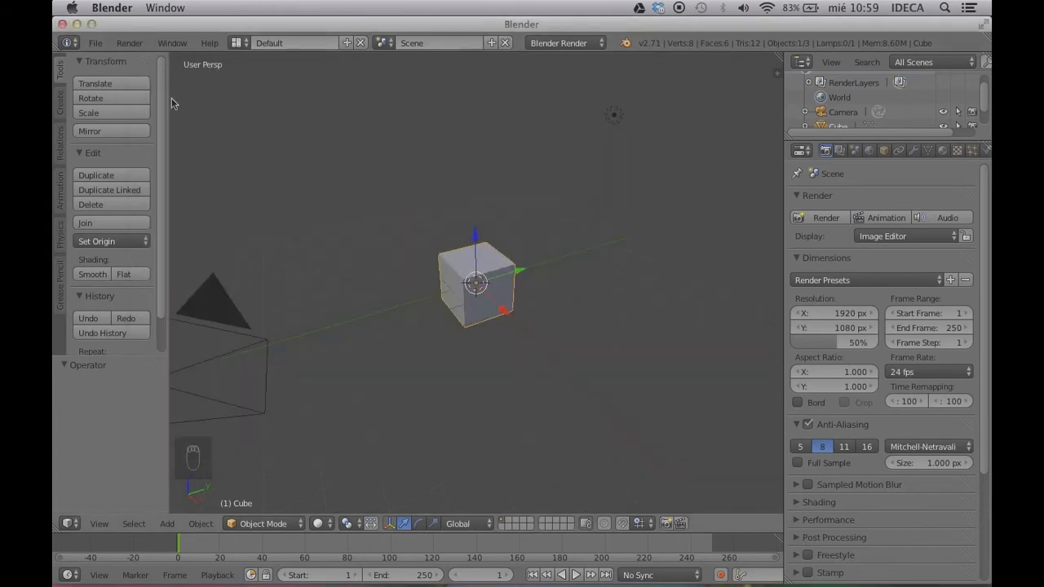
In the front orthographic view, enter Edit Mode and move the whole cube mesh along X by 1 unit twice
middle_click_drag(445, 193, 340, 285)
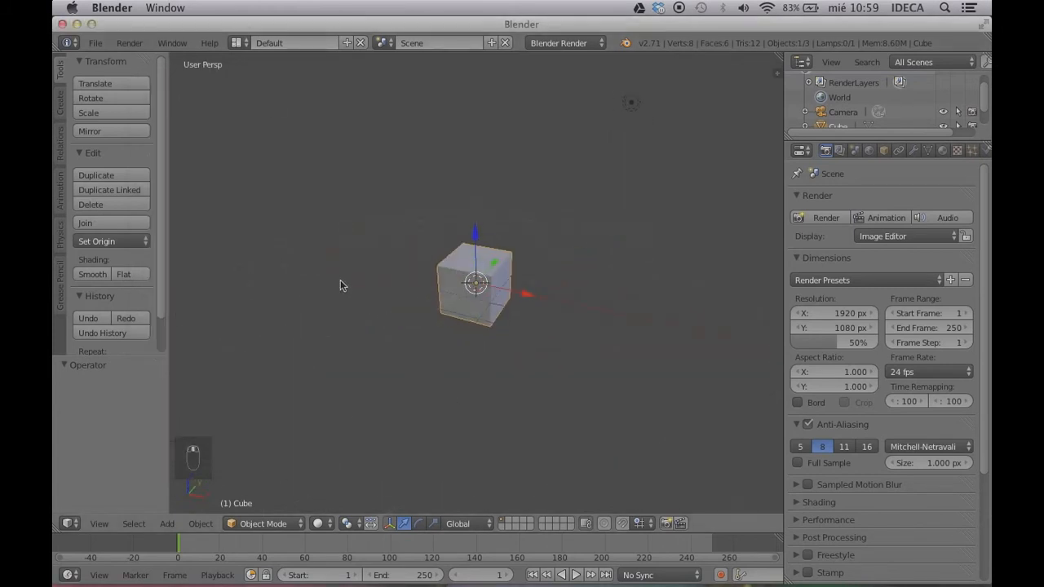
key("KP_1")
key("KP_5")
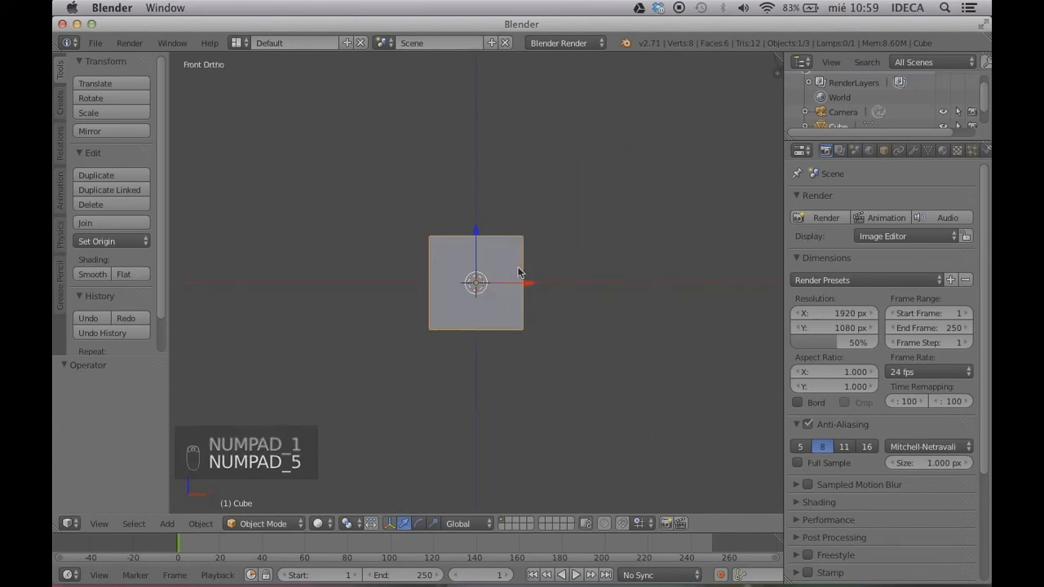
scroll(483, 262, "up", 1)
scroll(484, 263, "up", 2)
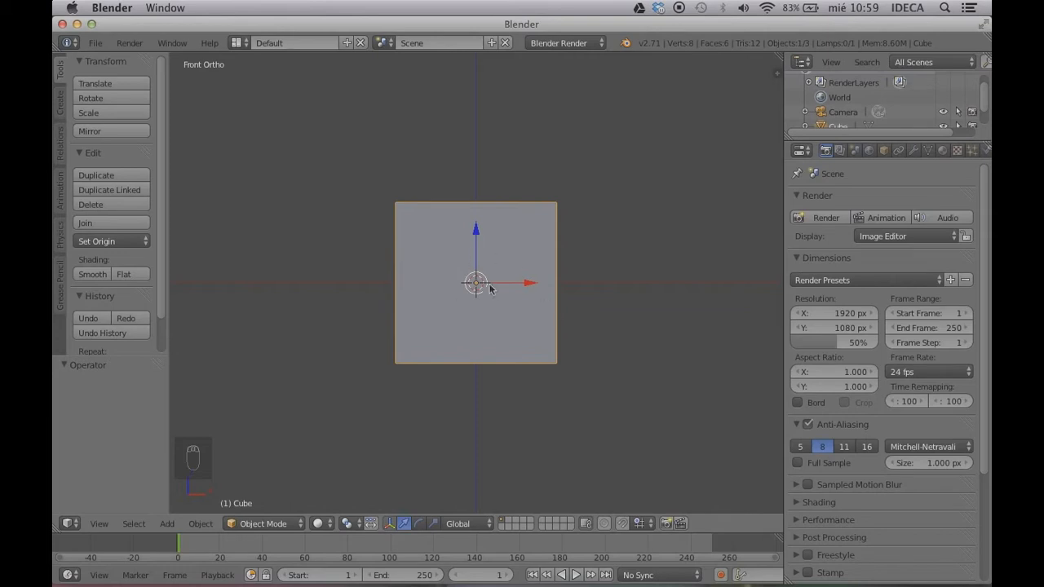
key("Tab")
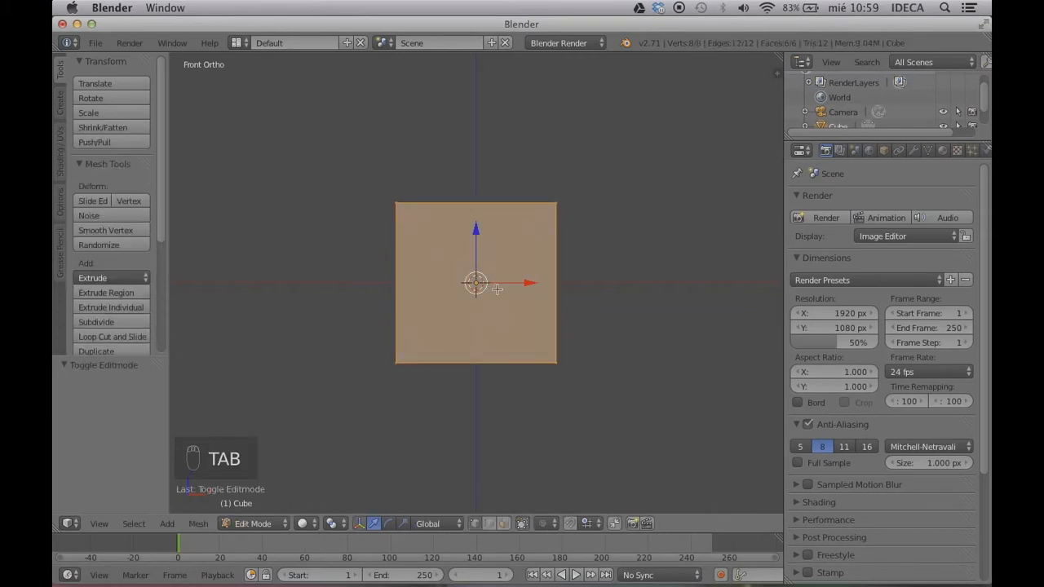
key("g")
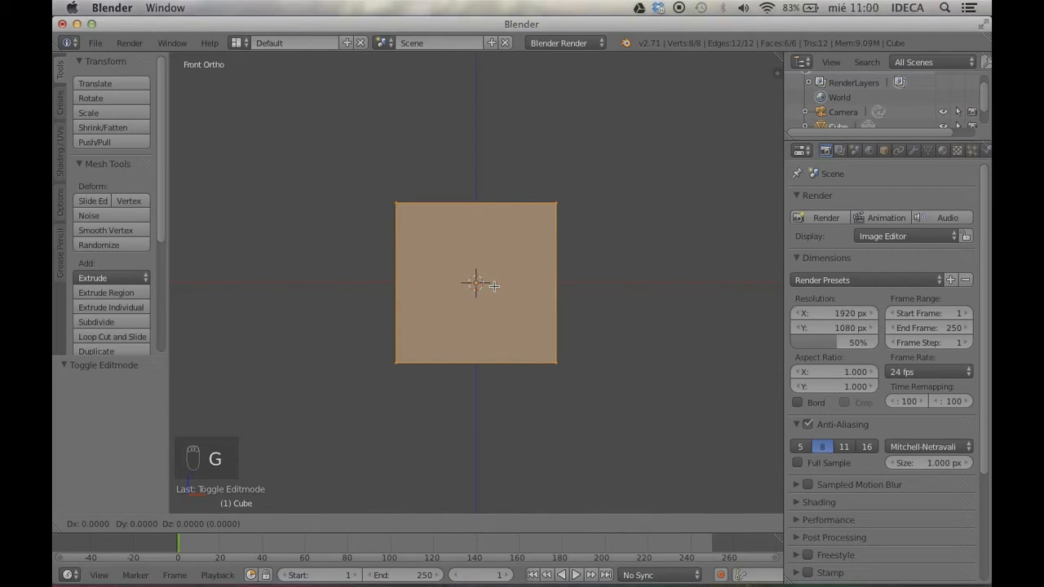
type("x")
type("1")
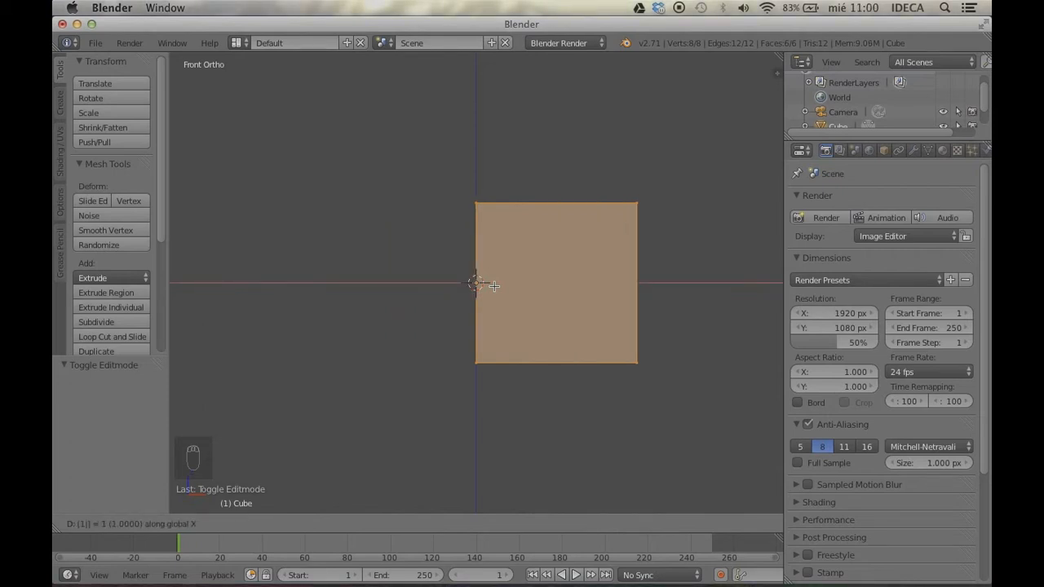
key("Return")
type("gx1")
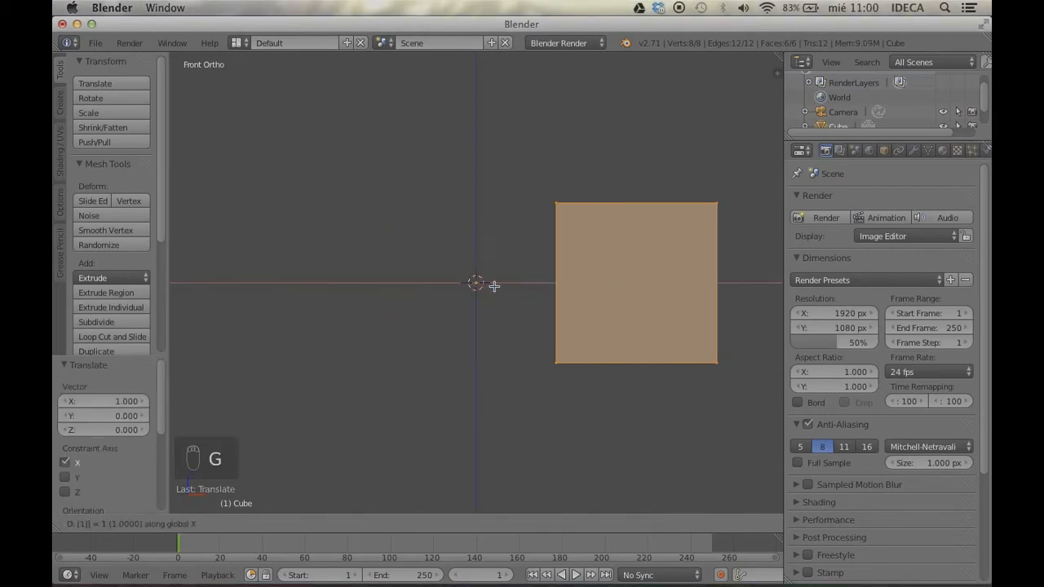
key("Return")
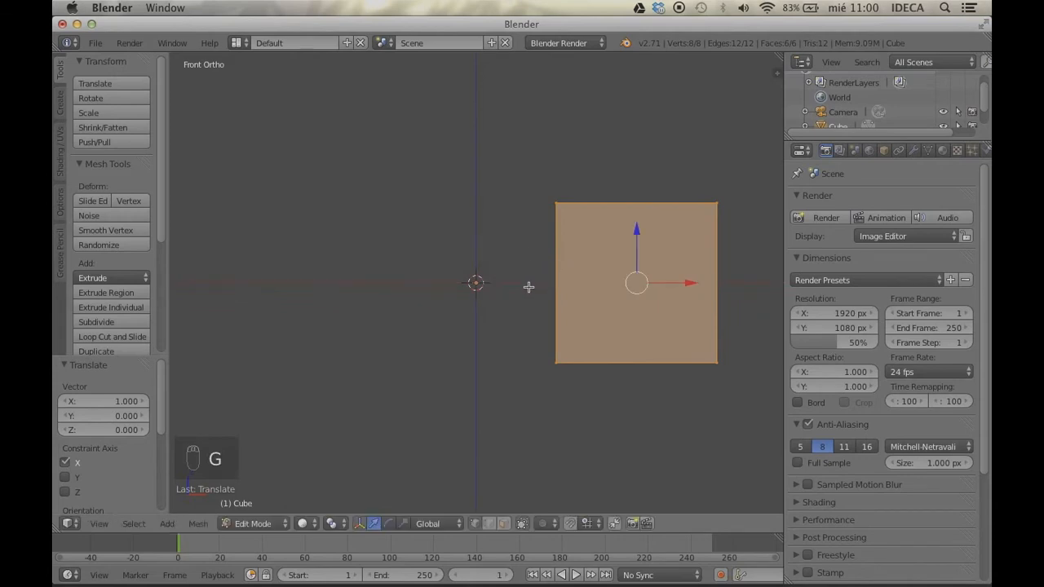
Sketch a Grease Pencil scale line above the cube from the Z axis to its far edge, ticked into three equal parts
middle_click_drag(528, 287, 553, 296)
key("KP_1")
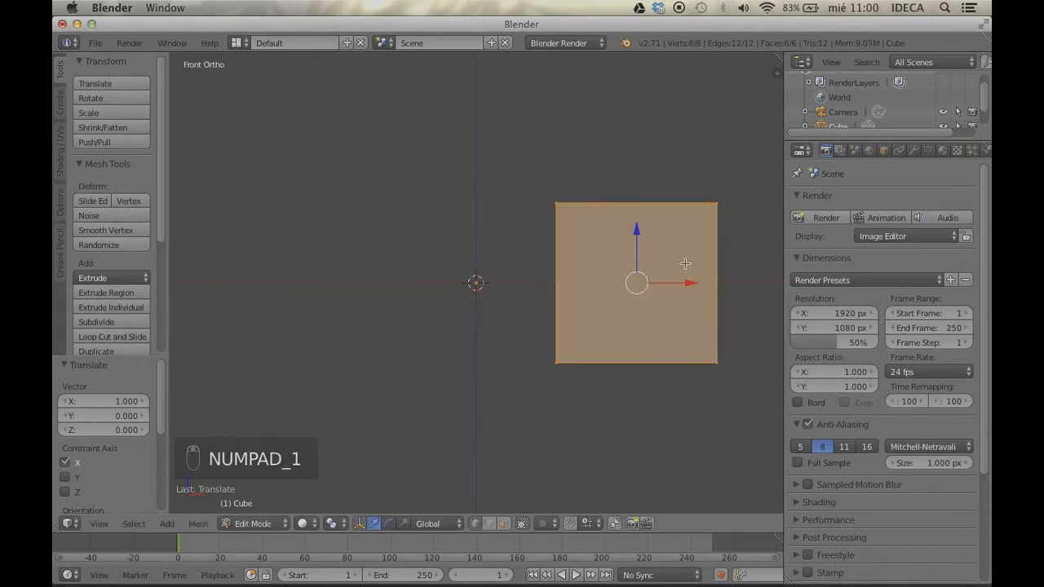
scroll(416, 287, "down", 2)
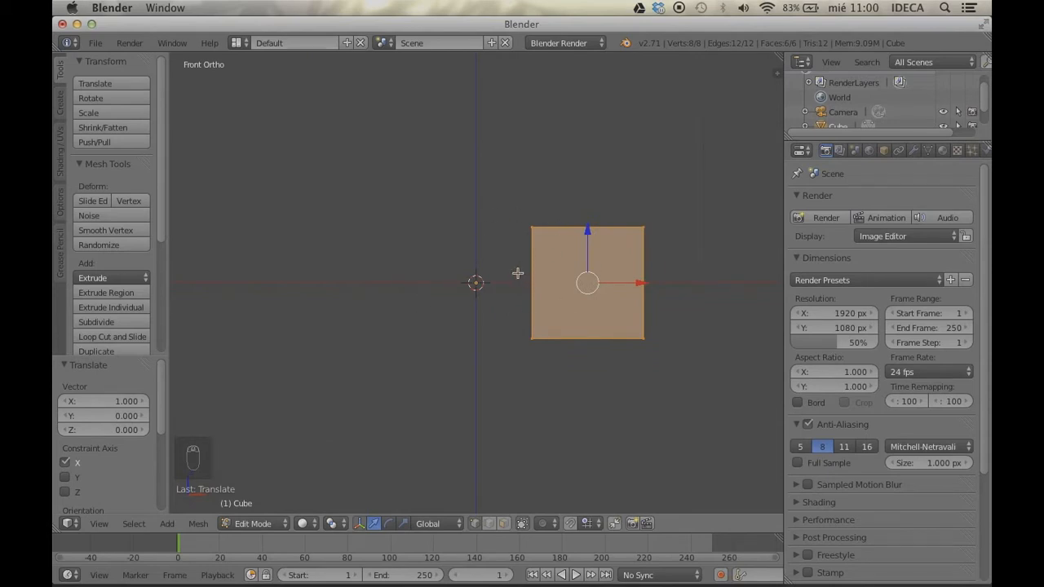
scroll(521, 280, "up", 1)
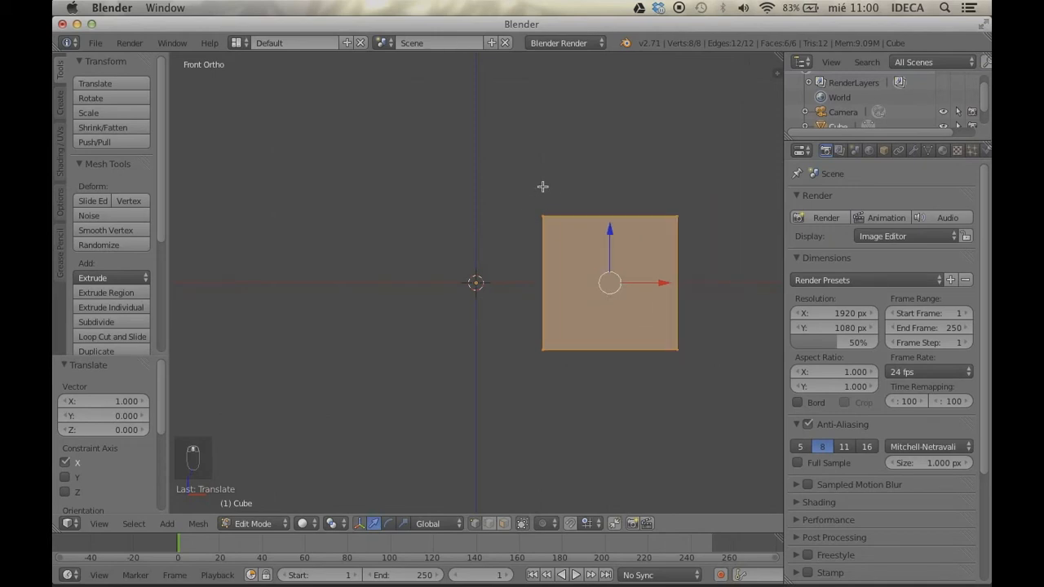
key("d")
key("d")
key("d")
mouse_move(476, 147)
left_mouse_down()
mouse_move(674, 147)
mouse_move(682, 167)
left_mouse_up()
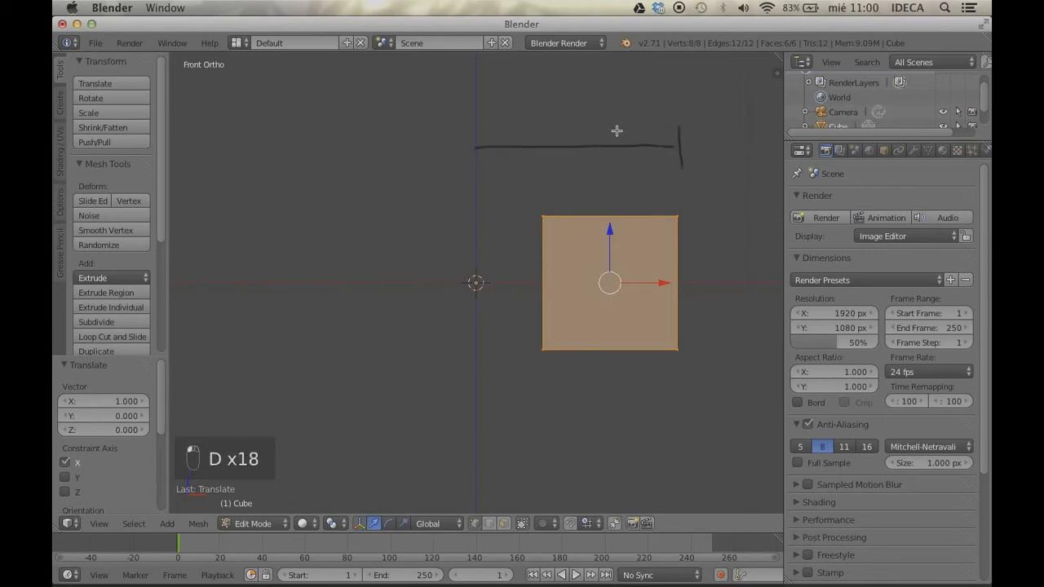
left_click_drag(618, 130, 609, 167)
left_click_drag(547, 131, 543, 162)
left_click_drag(478, 130, 473, 169)
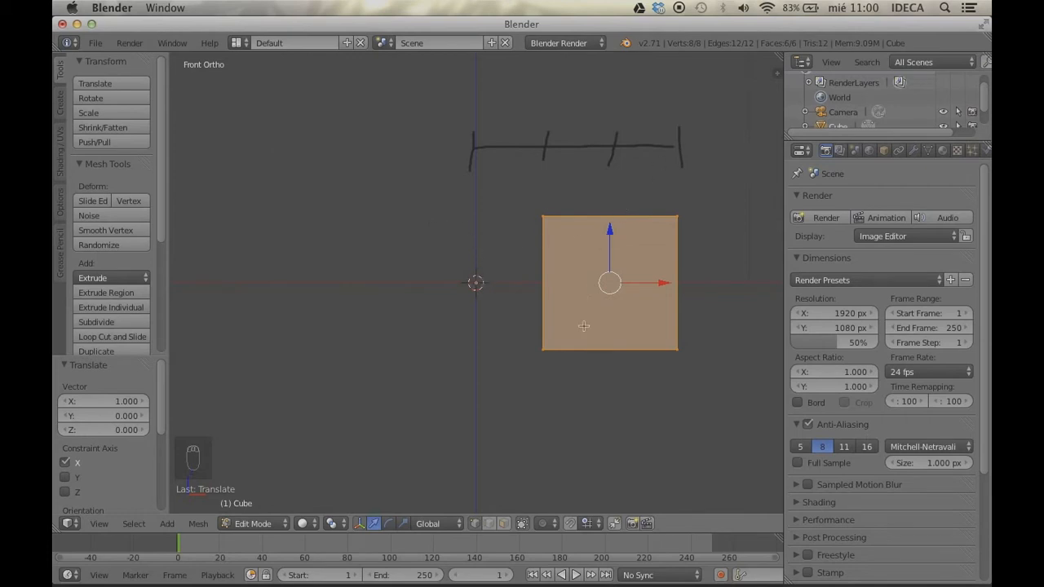
Sketch the cube's original outline, a shift arrow and vertical centre lines with Grease Pencil, and erase all the annotations
key("d")
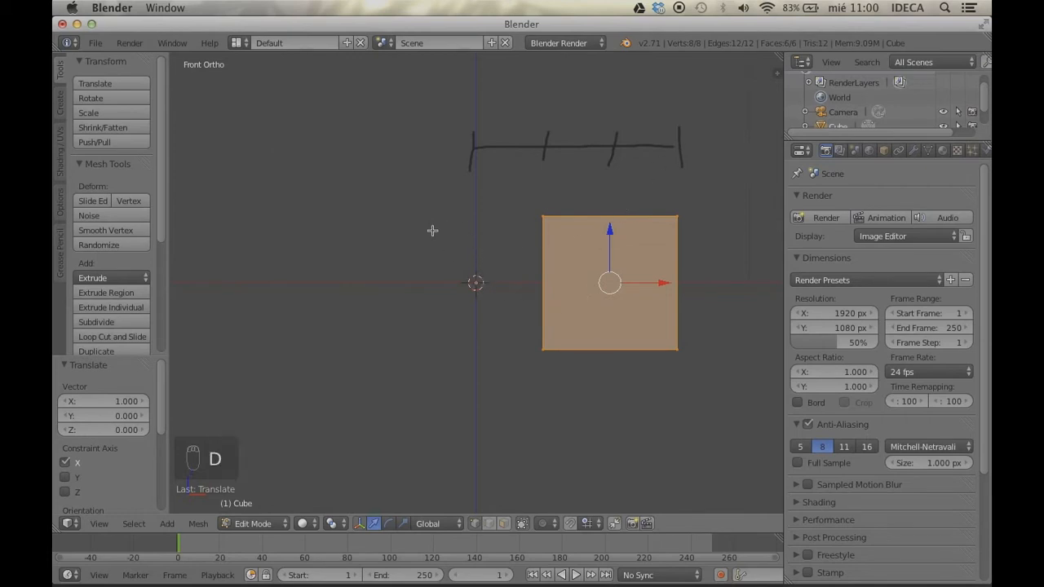
mouse_move(413, 217)
left_mouse_down()
mouse_move(543, 220)
mouse_move(540, 347)
mouse_move(428, 349)
mouse_move(411, 296)
mouse_move(416, 217)
left_mouse_up()
key("d")
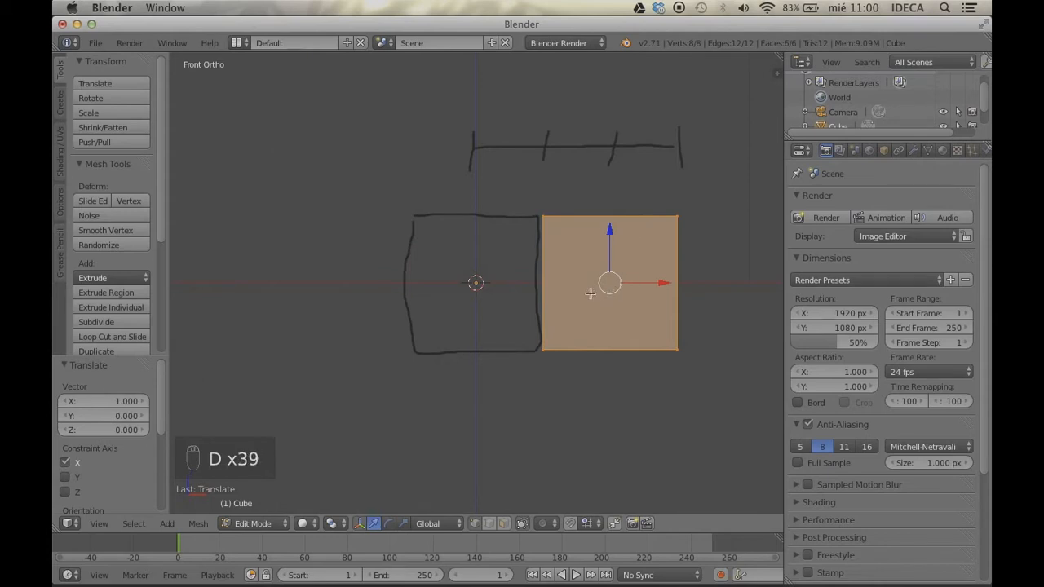
mouse_move(590, 293)
left_mouse_down()
mouse_move(669, 295)
mouse_move(630, 313)
left_mouse_up()
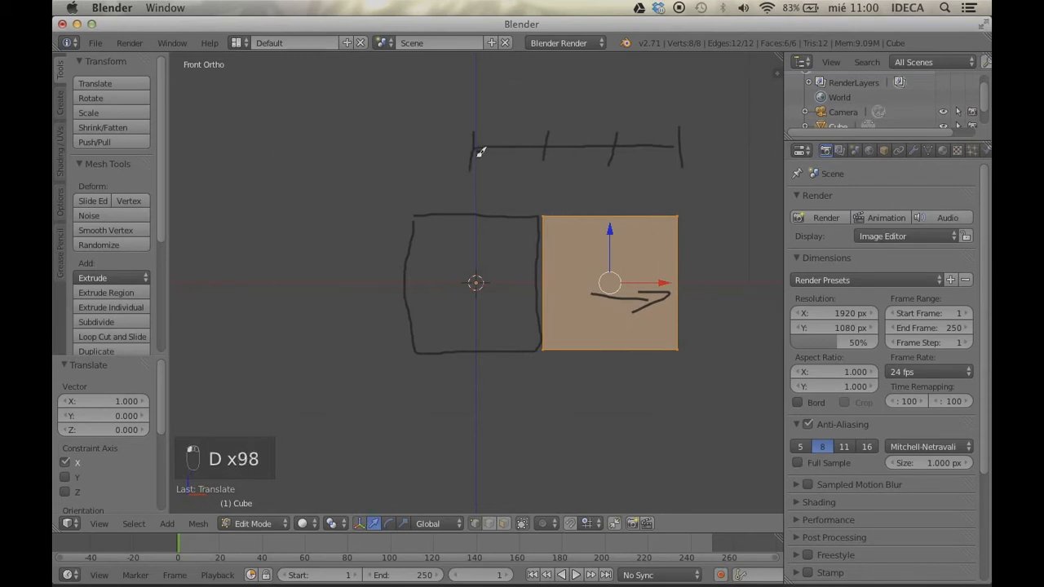
left_click_drag(477, 153, 477, 243)
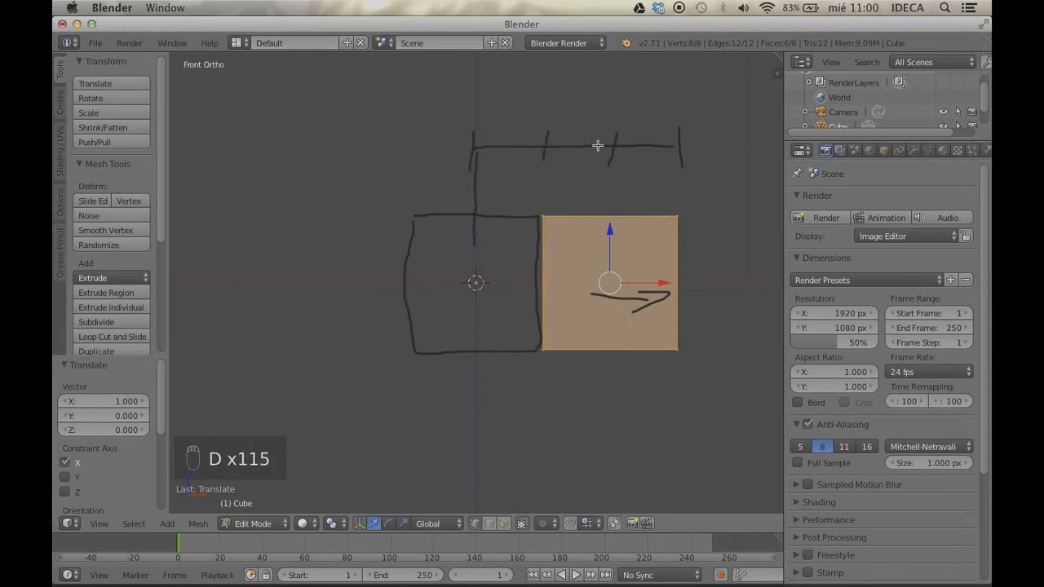
left_click_drag(619, 147, 619, 277)
mouse_move(663, 292)
right_mouse_down()
mouse_move(700, 307)
mouse_move(637, 233)
mouse_move(622, 173)
mouse_move(693, 147)
mouse_move(464, 135)
mouse_move(473, 224)
mouse_move(528, 213)
mouse_move(527, 295)
mouse_move(513, 354)
mouse_move(429, 350)
mouse_move(419, 237)
mouse_move(478, 221)
right_mouse_up()
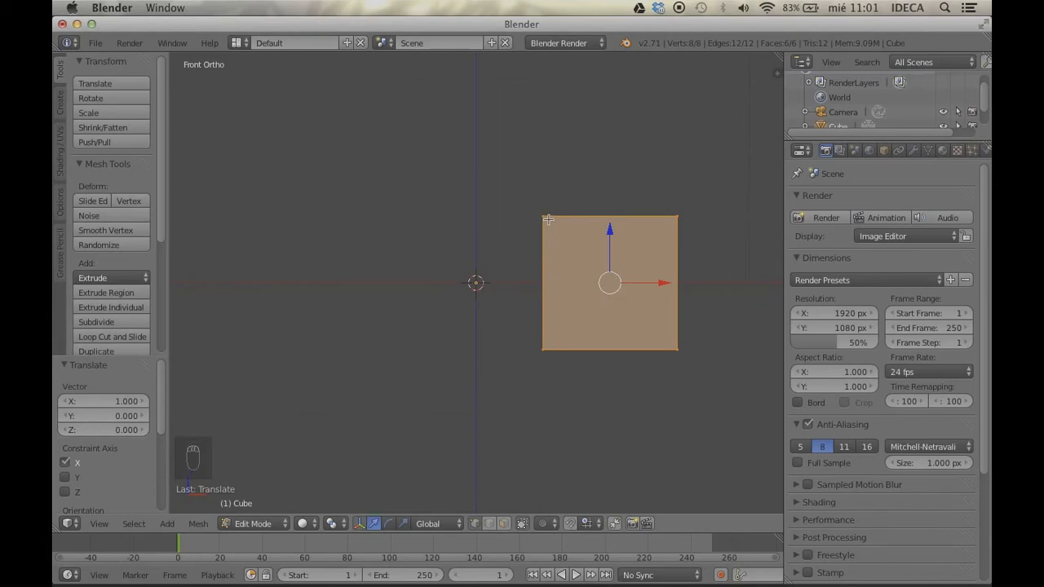
Add a Mirror modifier to the cube with the X axis enabled
left_click(913, 151)
left_click(881, 200)
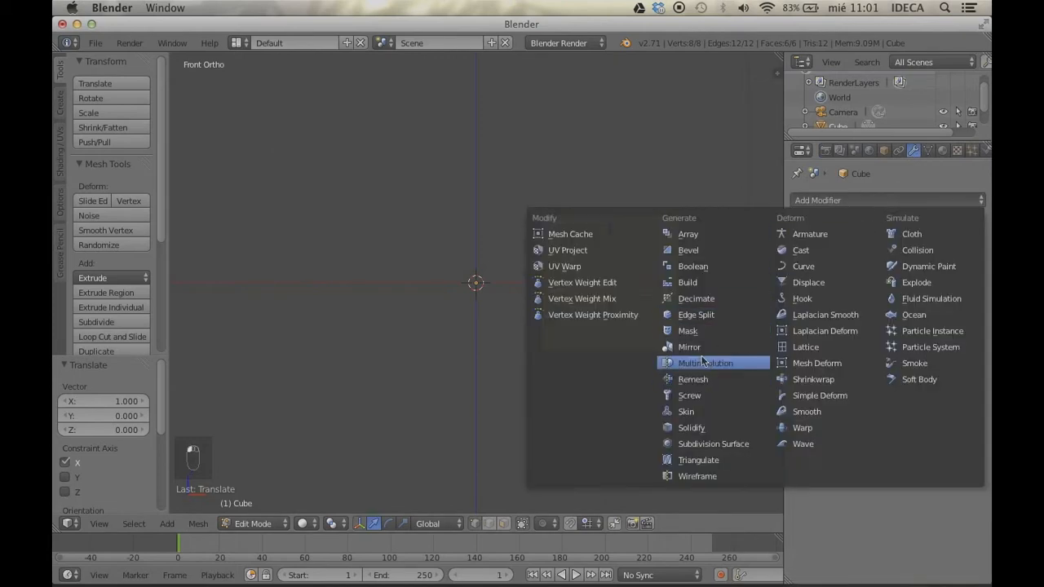
left_click(707, 346)
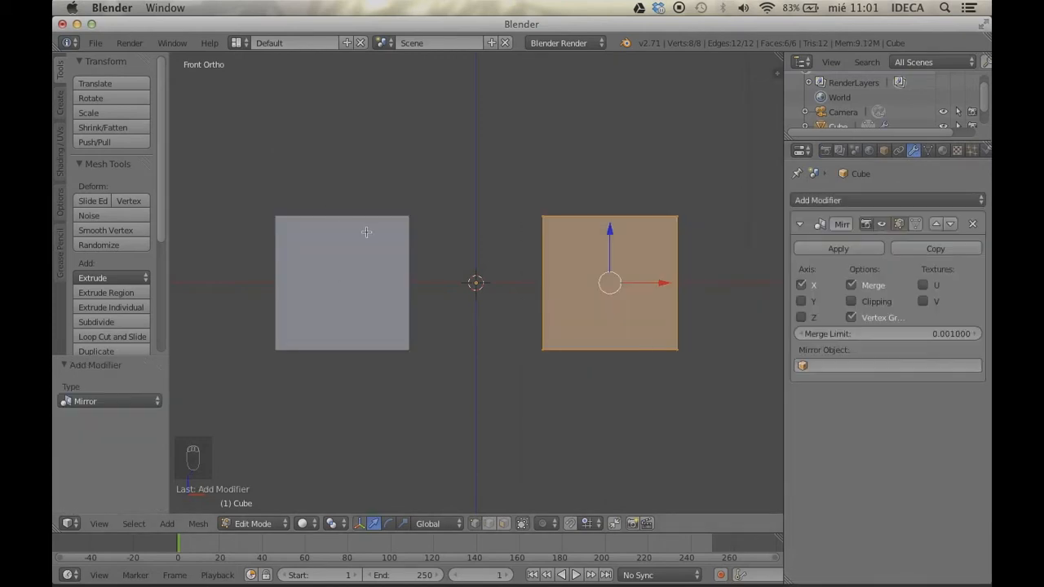
middle_click_drag(367, 232, 392, 249)
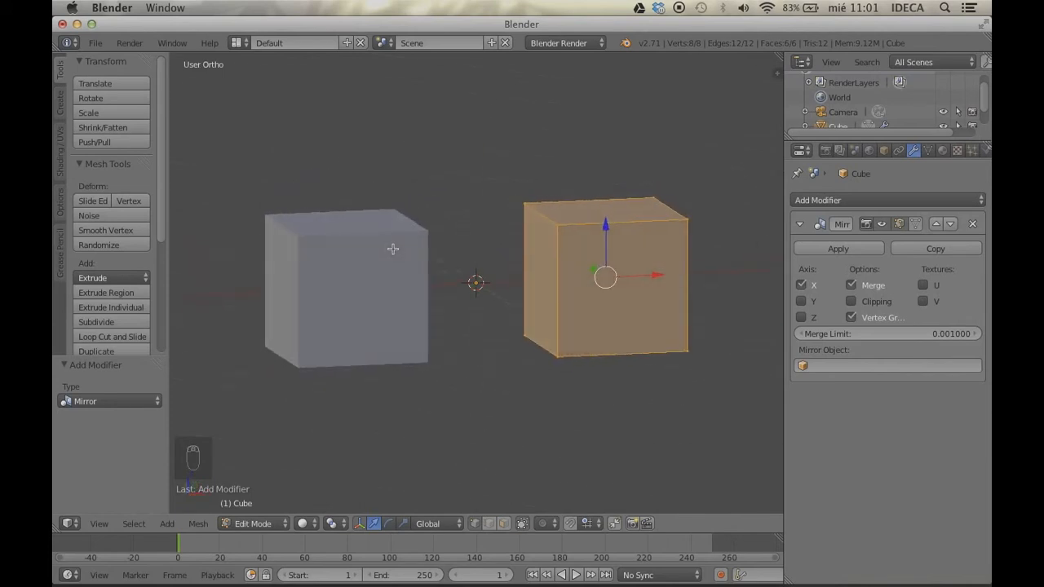
In front wireframe view, select the four vertices of the cube's side nearest the origin and move them 1 unit along X
key("KP_1")
key("z")
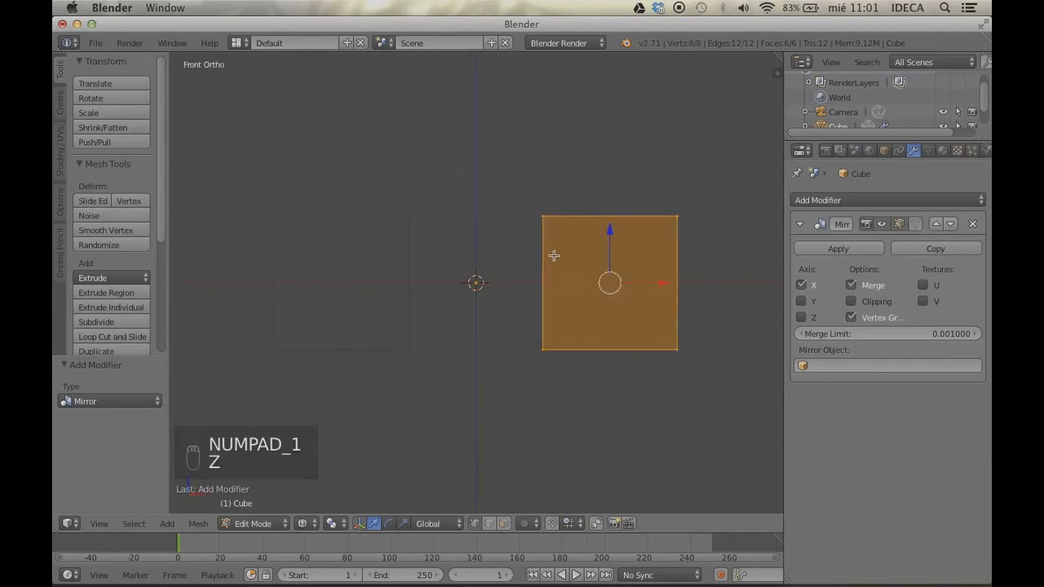
key("a")
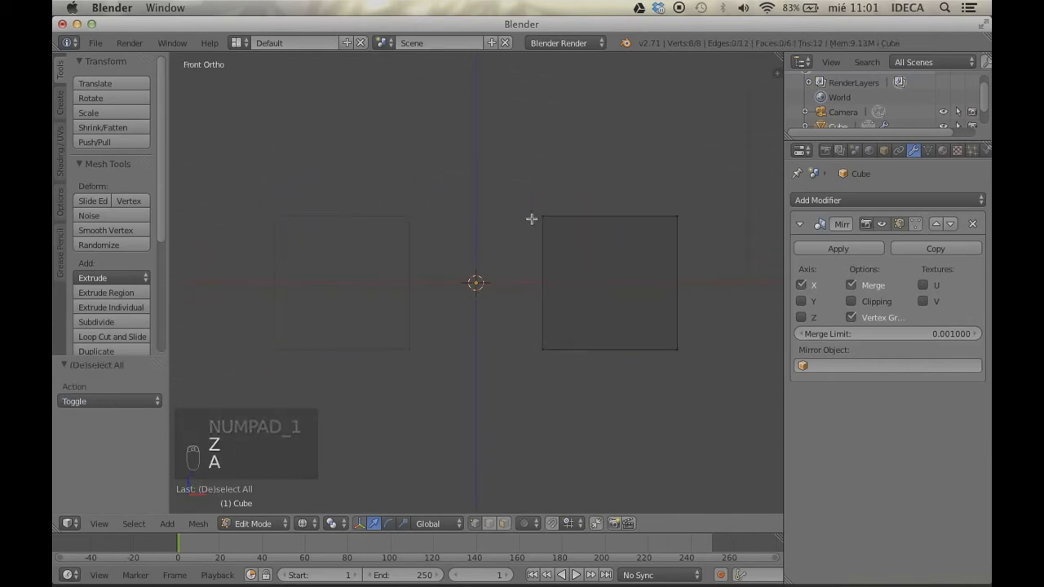
key("b")
left_click_drag(515, 174, 569, 383)
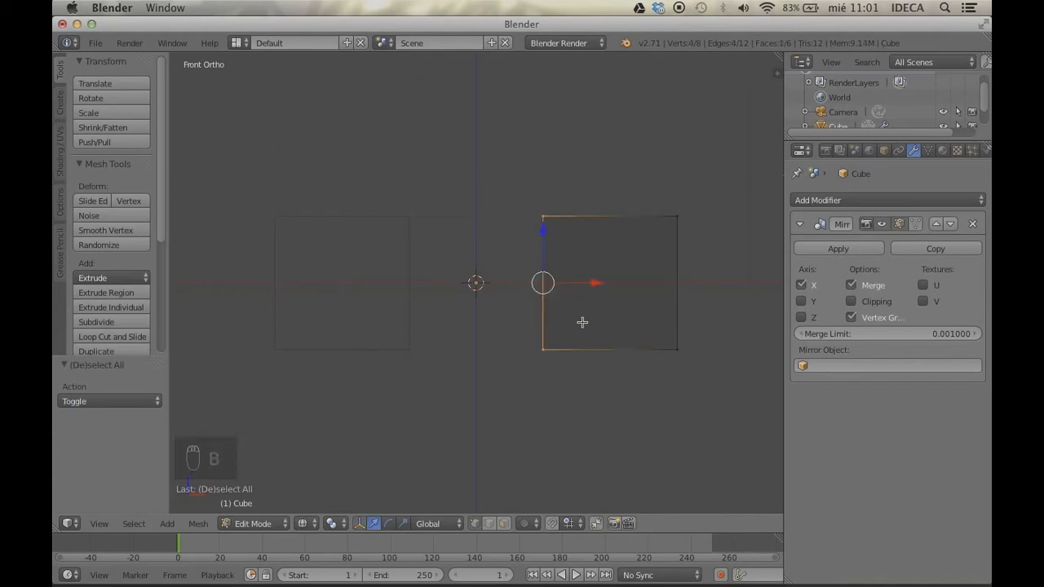
key("g")
key("x")
key("1")
key("Return")
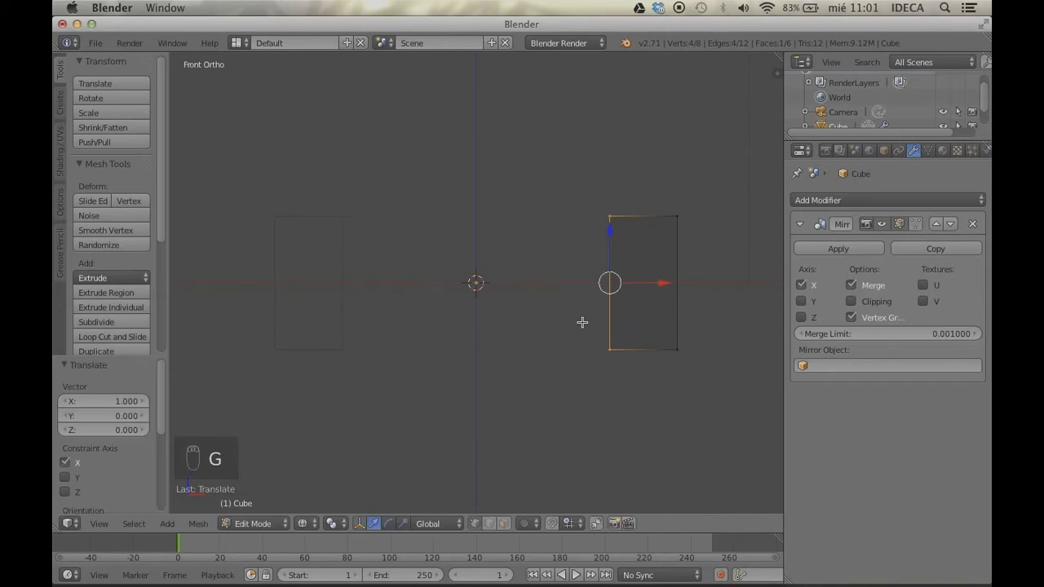
Select the whole mesh and scale it by 0.5 along the Y axis
middle_click_drag(672, 251, 478, 271)
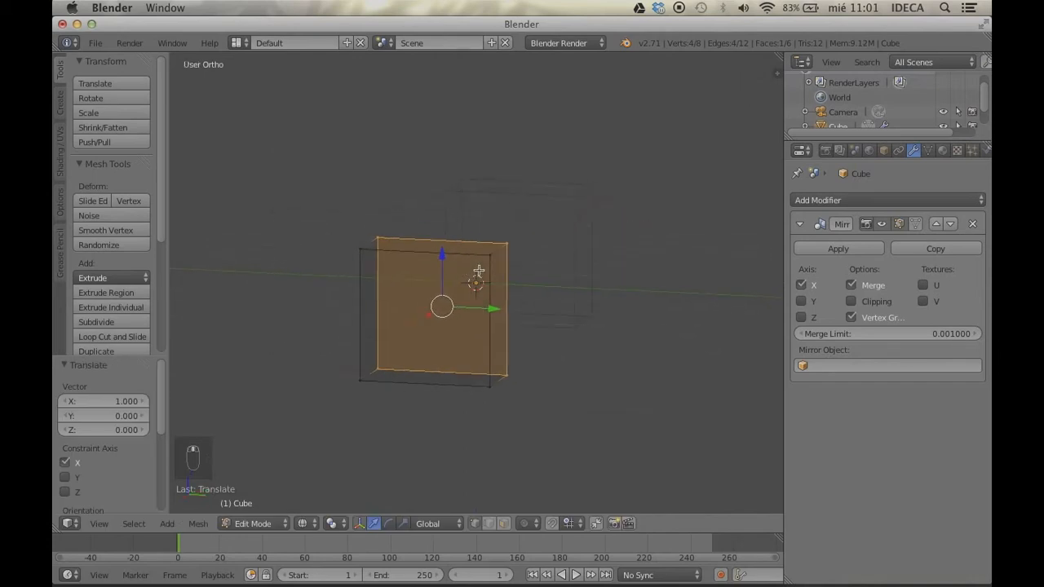
key("KP_1")
key("KP_3")
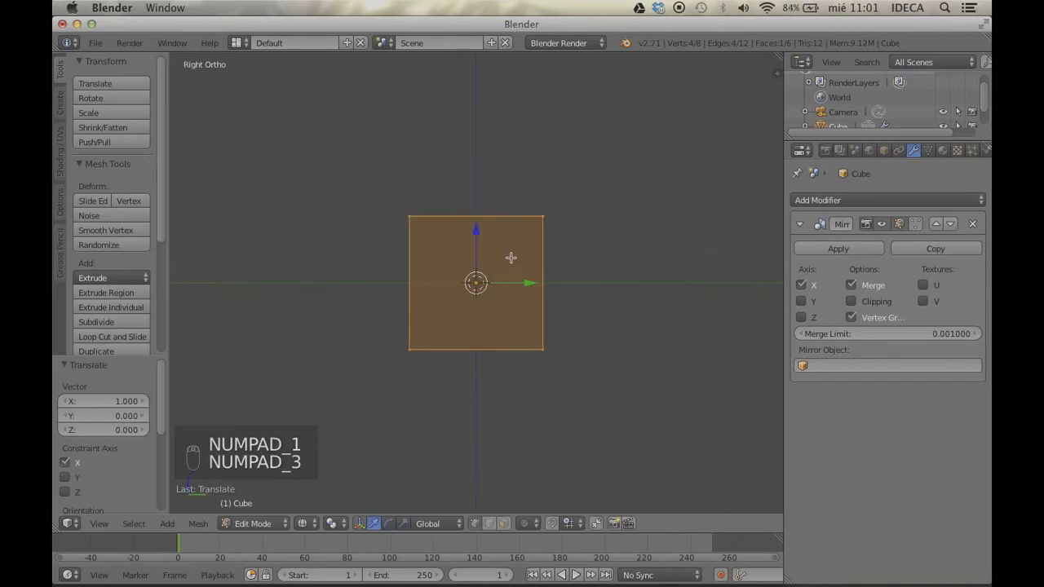
key("a")
key("a")
key("a")
key("a")
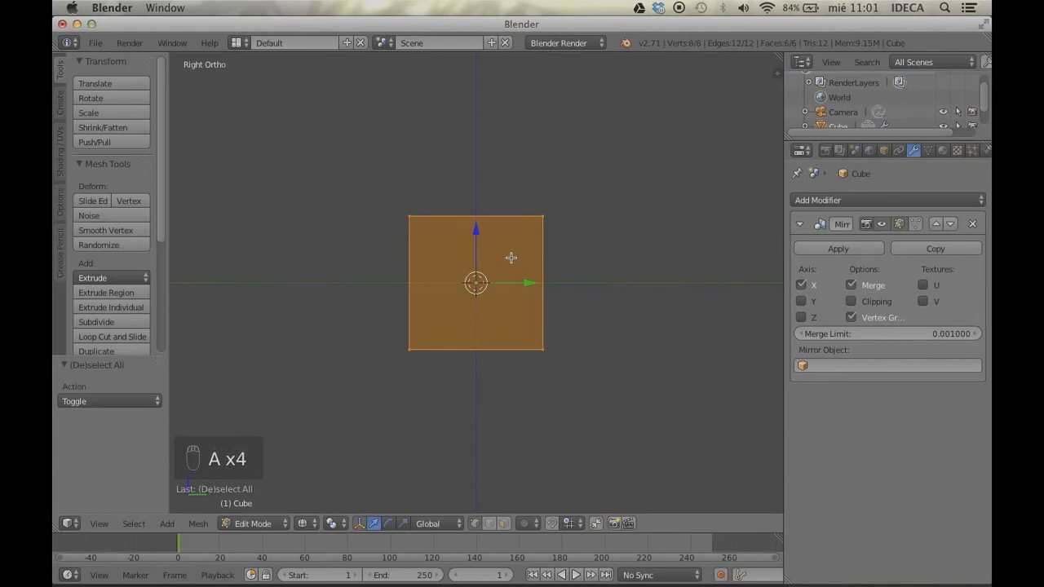
key("s")
type("y")
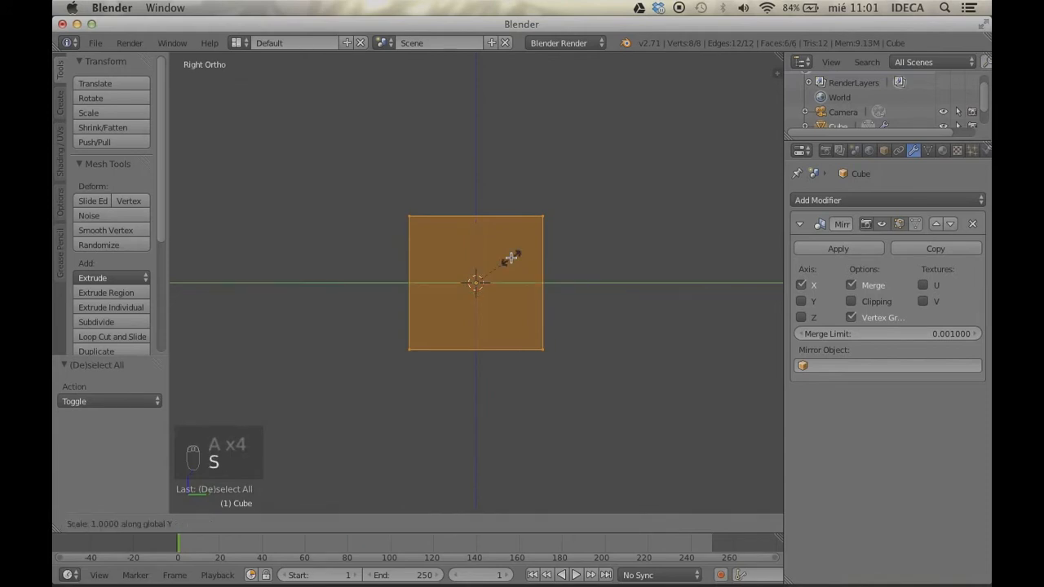
type(".5")
left_click(511, 258)
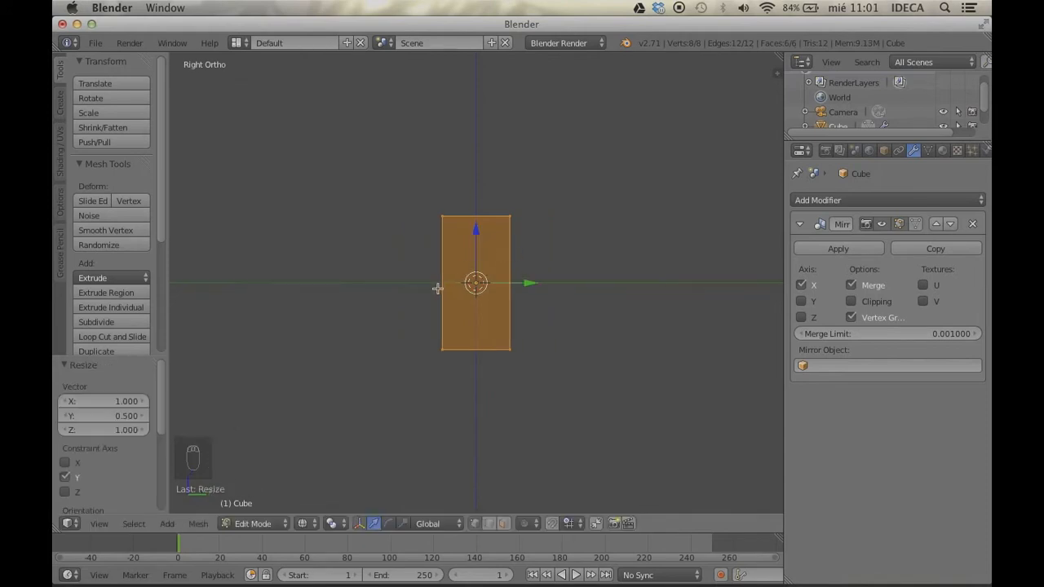
Examine the two mirrored rail blocks in solid shading from several angles, ending in front view
middle_click_drag(438, 289, 609, 328)
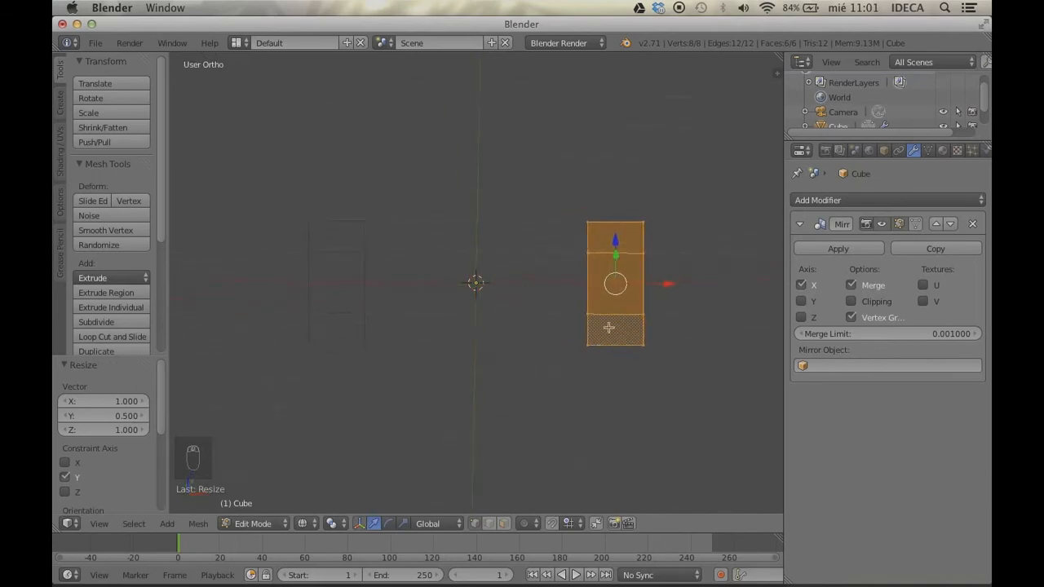
middle_click_drag(615, 283, 618, 233)
key("z")
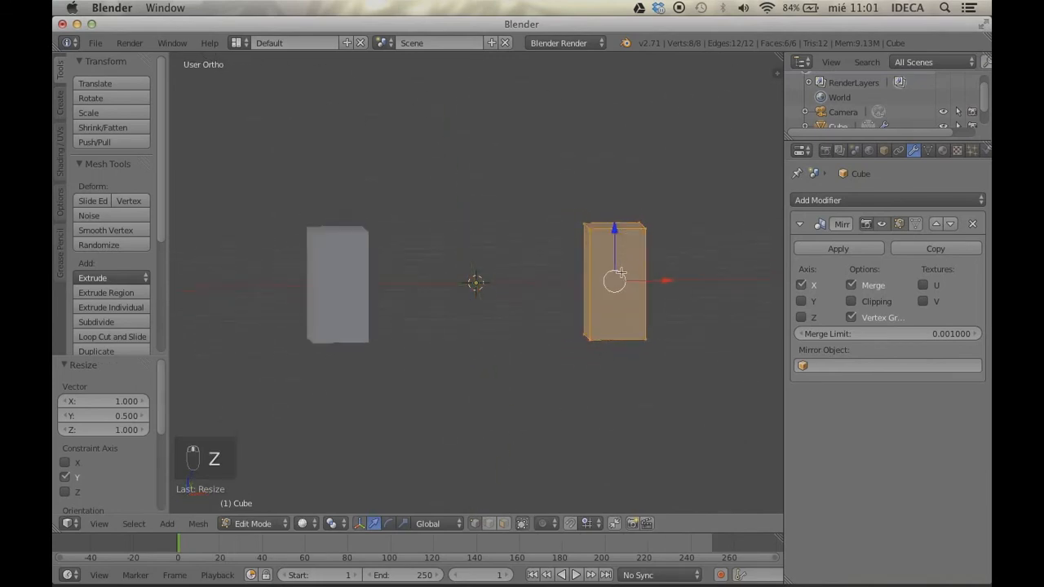
middle_click_drag(617, 275, 555, 274)
scroll(555, 274, "up", 2)
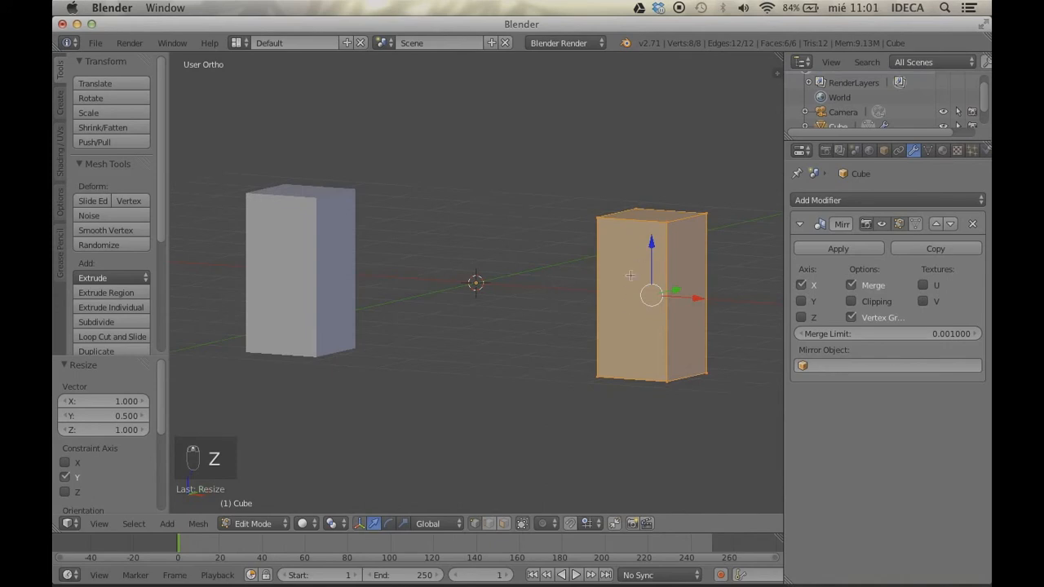
middle_click_drag(630, 276, 619, 287)
key("KP_1")
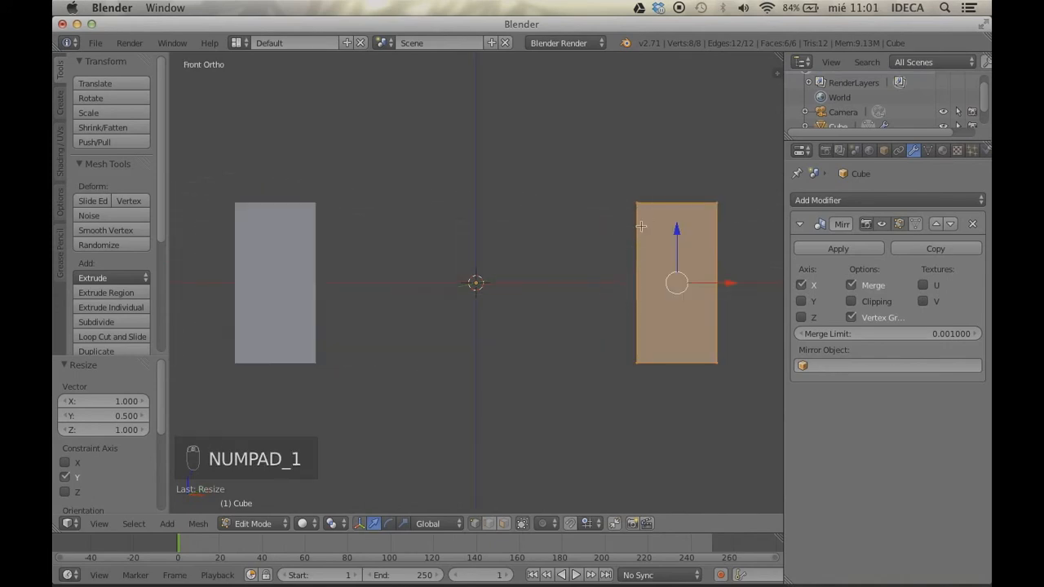
middle_click_drag(641, 226, 651, 201)
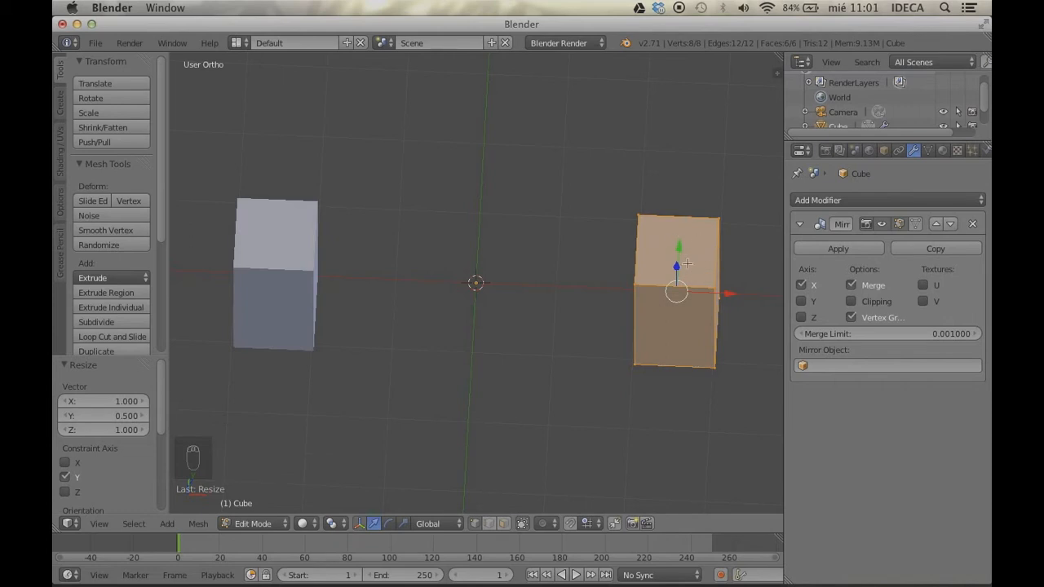
key("KP_1")
middle_click_drag(577, 300, 554, 307)
key("KP_1")
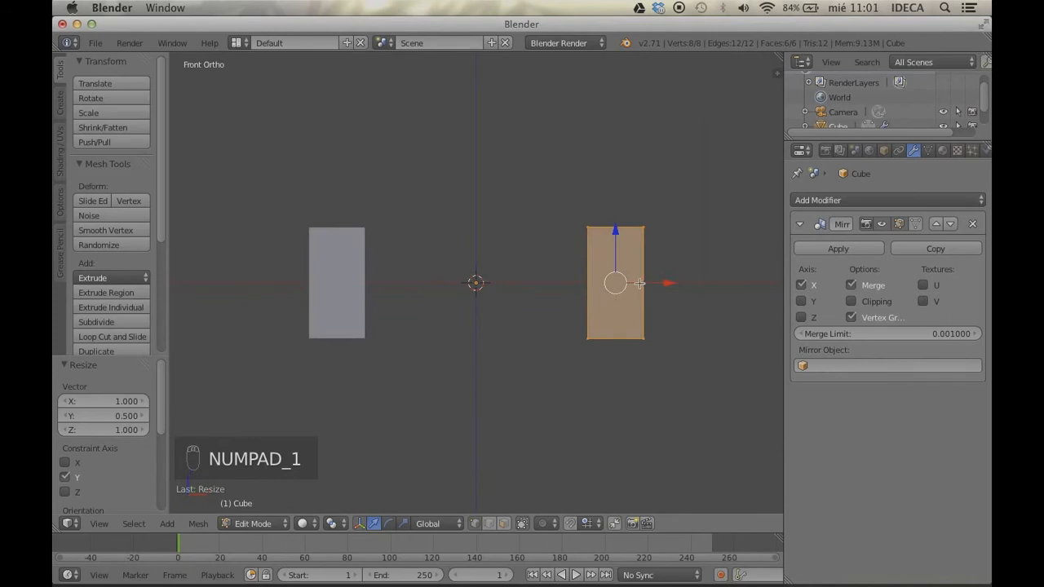
Duplicate the rail block within the mesh and move the copy -1 unit along X
key("shift+d")
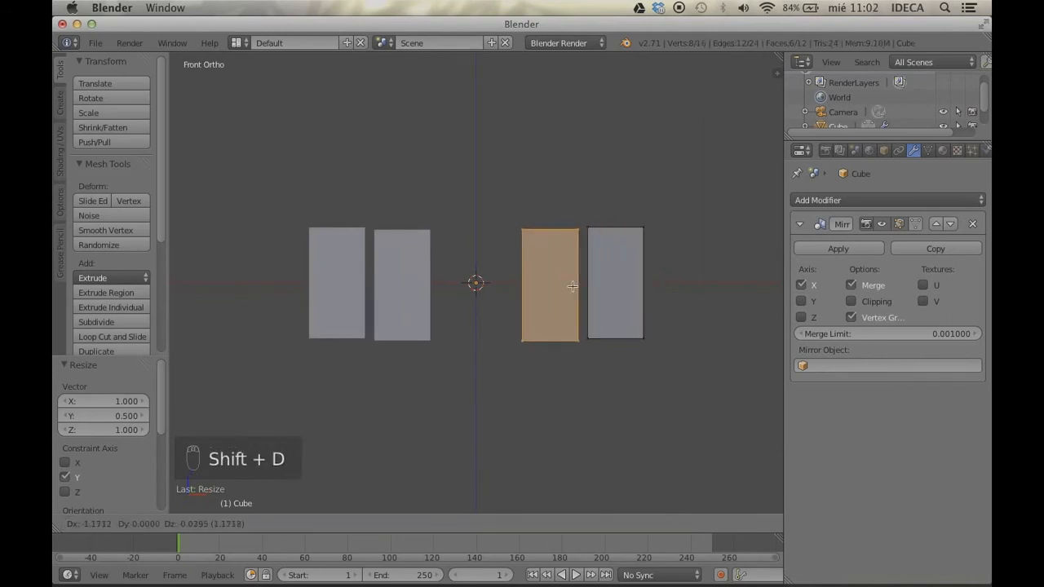
key("x")
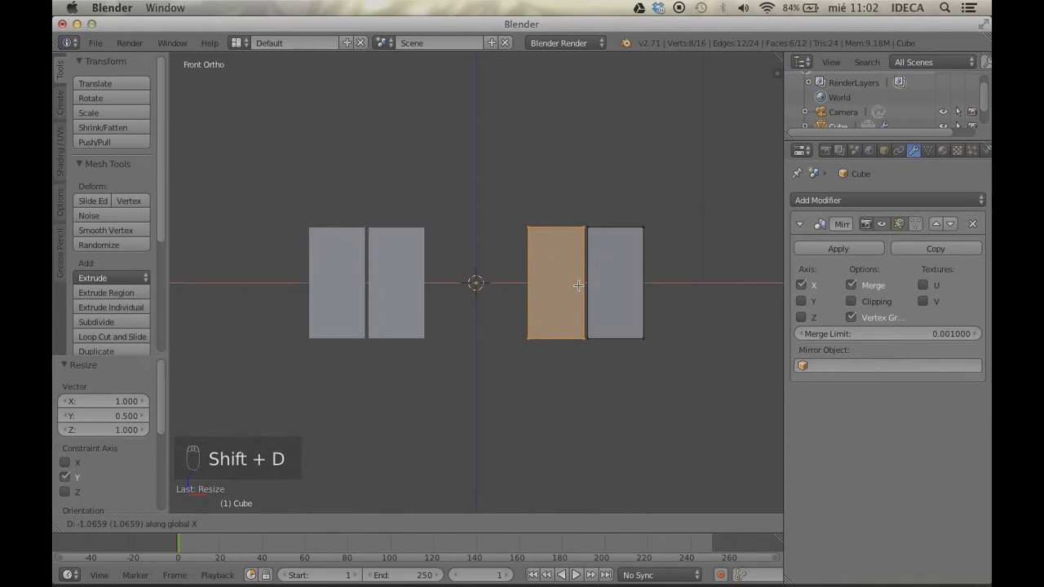
type("x-1")
key("Return")
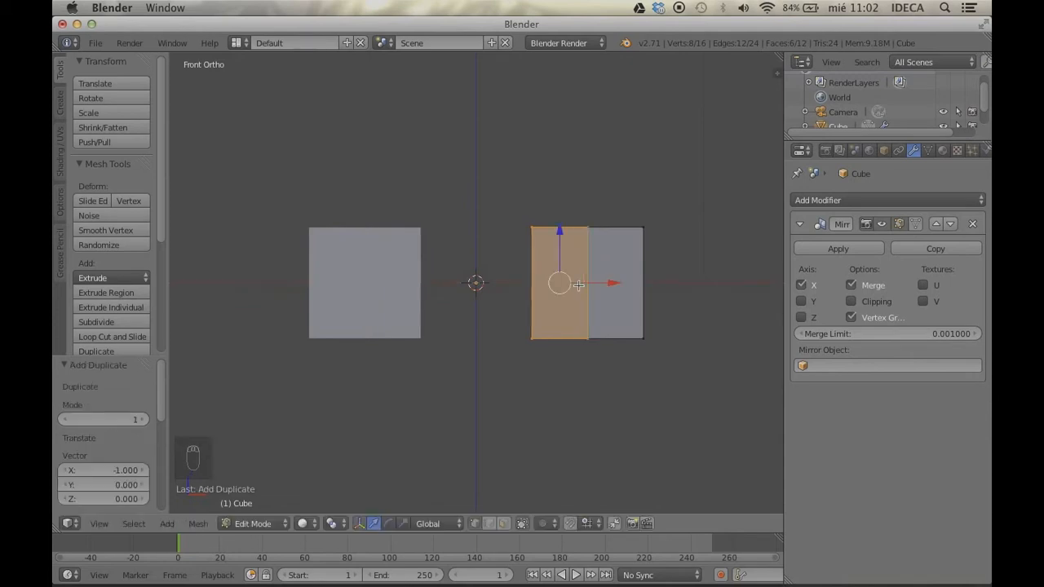
Scale the duplicated block by 0.5 along the Z axis to form the start of a rung
middle_click_drag(573, 282, 679, 285)
middle_click_drag(573, 290, 537, 293)
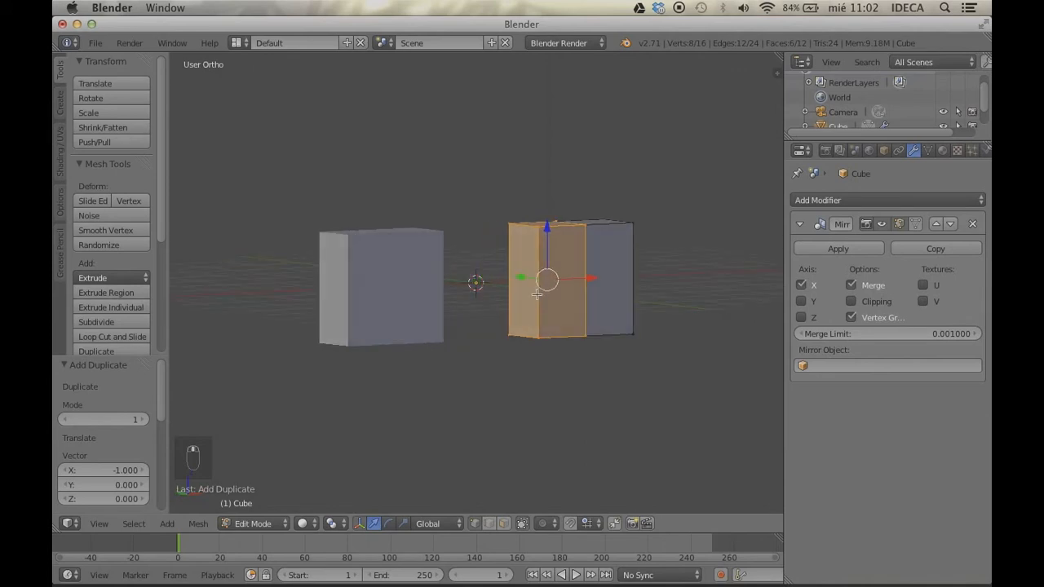
type("sz")
type("0.5")
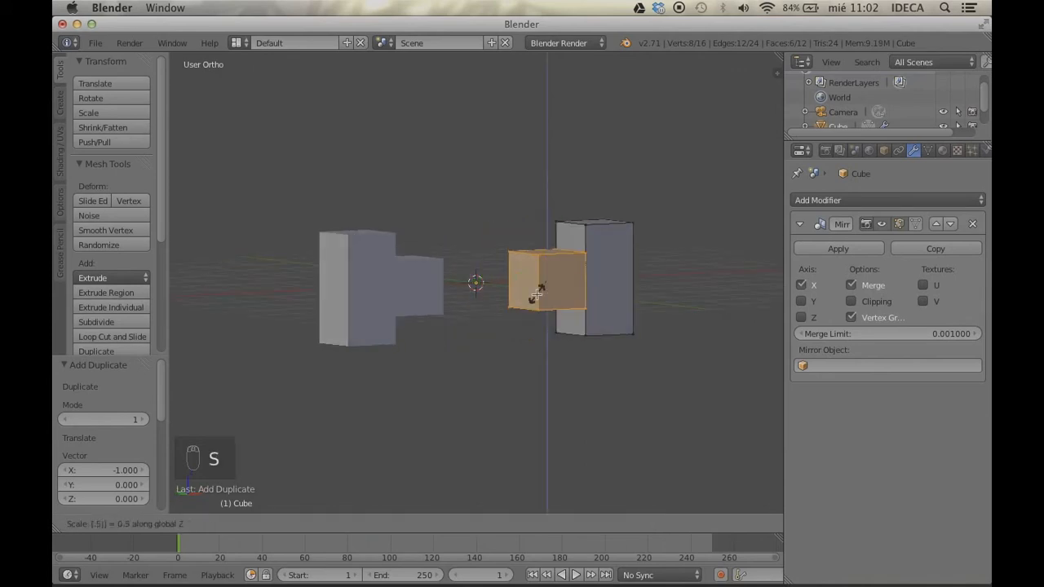
key("Return")
In front wireframe view, select the rung block's four inner vertices and move them -1 unit along X
middle_click_drag(574, 295, 556, 239)
key("KP_1")
middle_click_drag(545, 285, 563, 284)
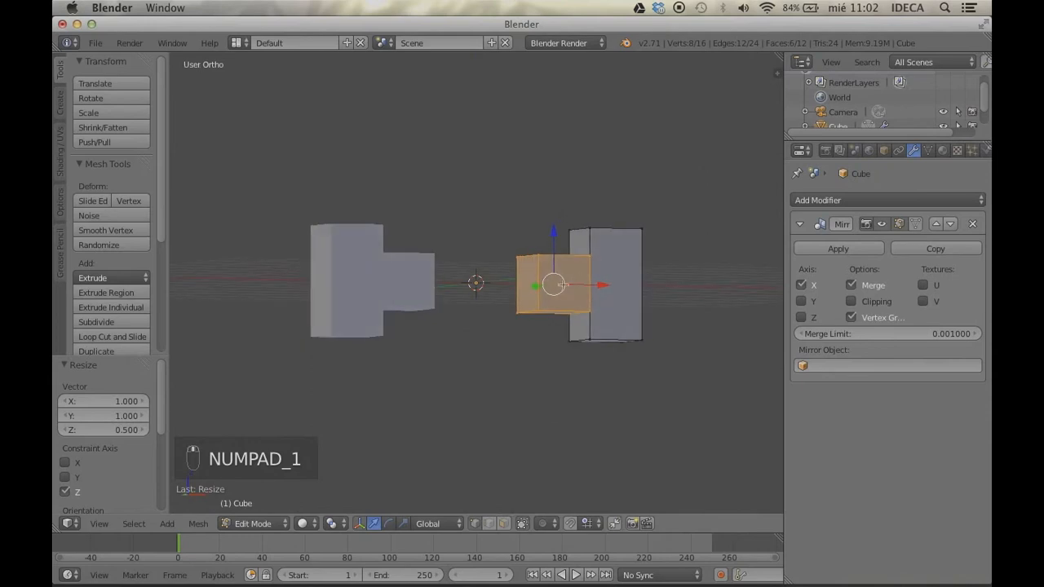
key("KP_1")
key("z")
key("a")
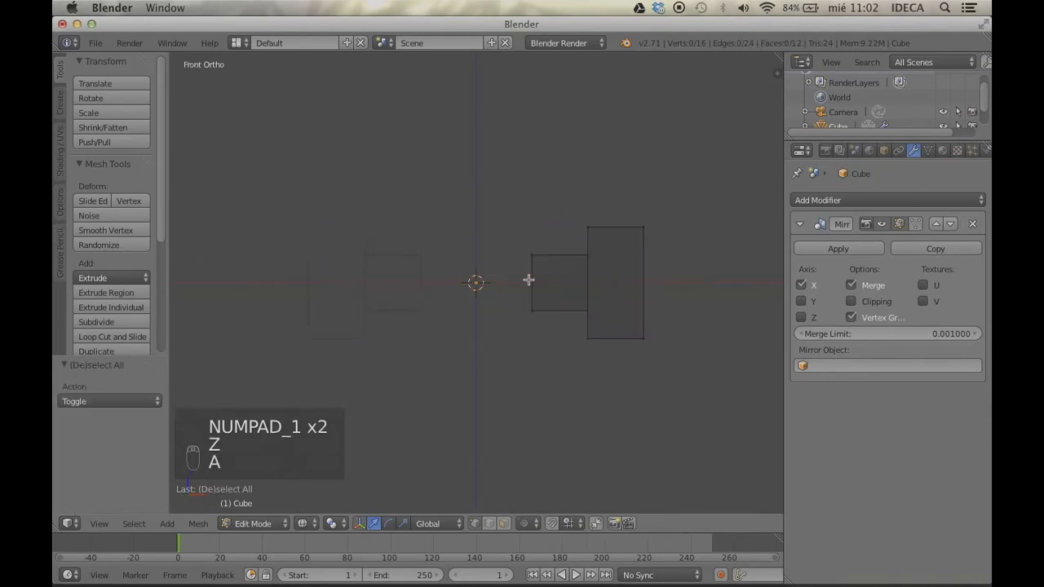
key("b")
left_click_drag(497, 226, 545, 339)
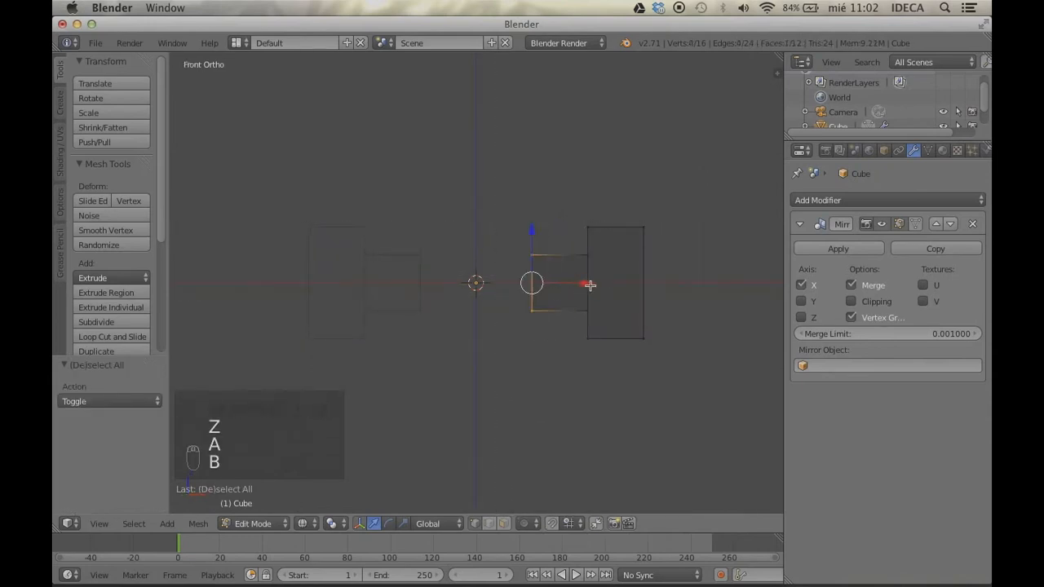
key("super+z")
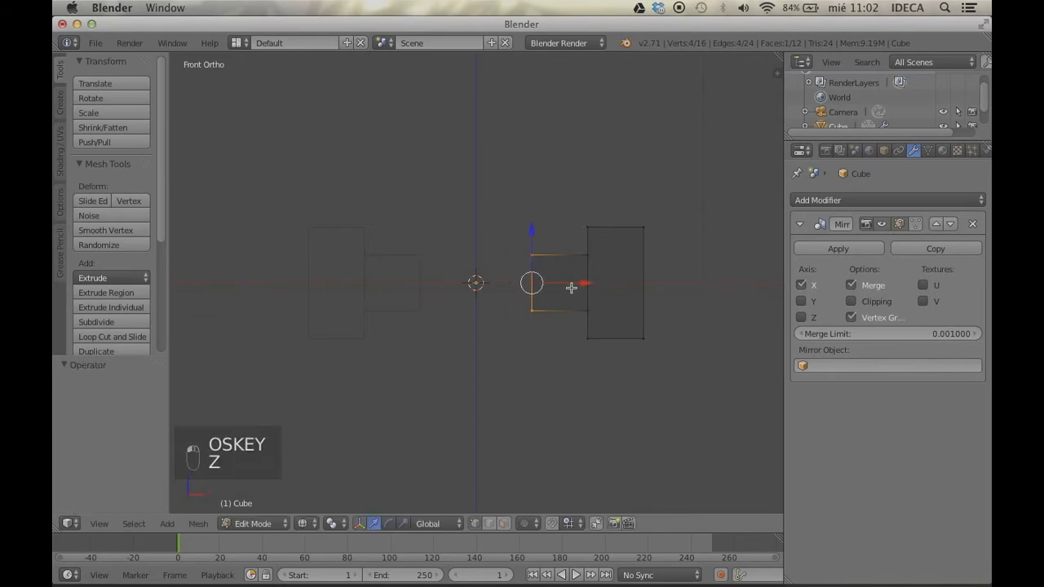
key("g")
type("x")
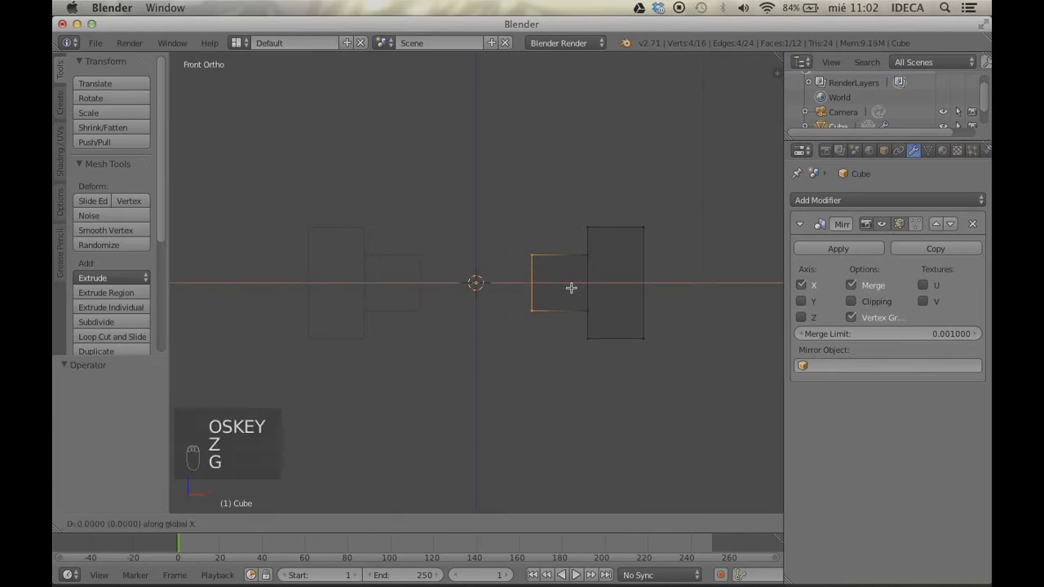
type("-1")
key("Return")
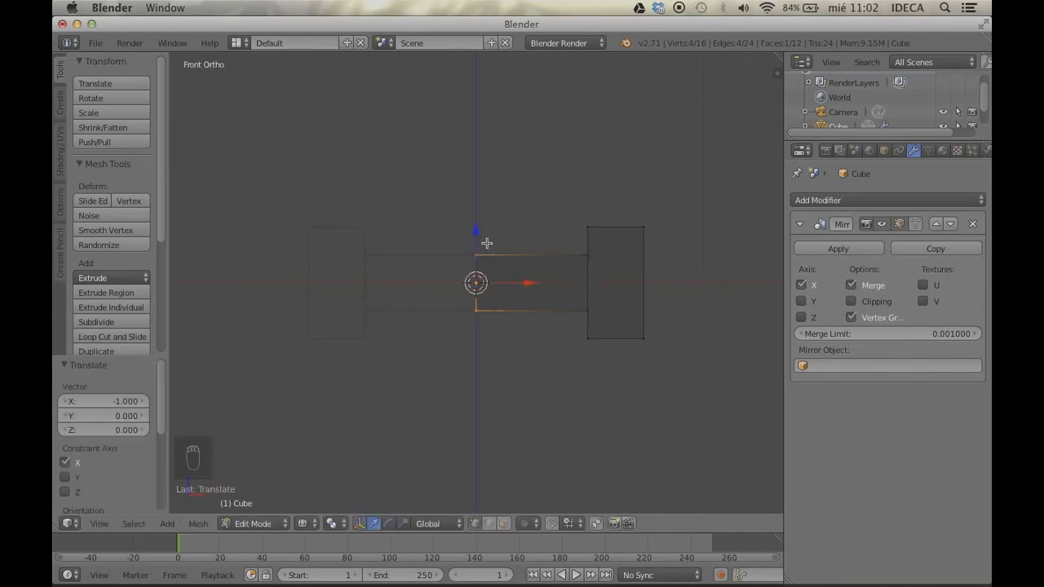
Inspect the mirrored rails and connecting rung in Object Mode with solid shading
key("Tab")
mouse_move(535, 277)
middle_mouse_down()
mouse_move(507, 285)
mouse_move(412, 267)
mouse_move(444, 257)
mouse_move(556, 274)
mouse_move(625, 244)
mouse_move(568, 249)
mouse_move(527, 322)
mouse_move(432, 313)
middle_mouse_up()
key("z")
middle_click_drag(431, 316, 618, 302)
scroll(617, 289, "up", 2)
In wireframe face mode, select the rung's two end faces and the rail's top and bottom faces, and delete them
key("Tab")
key("z")
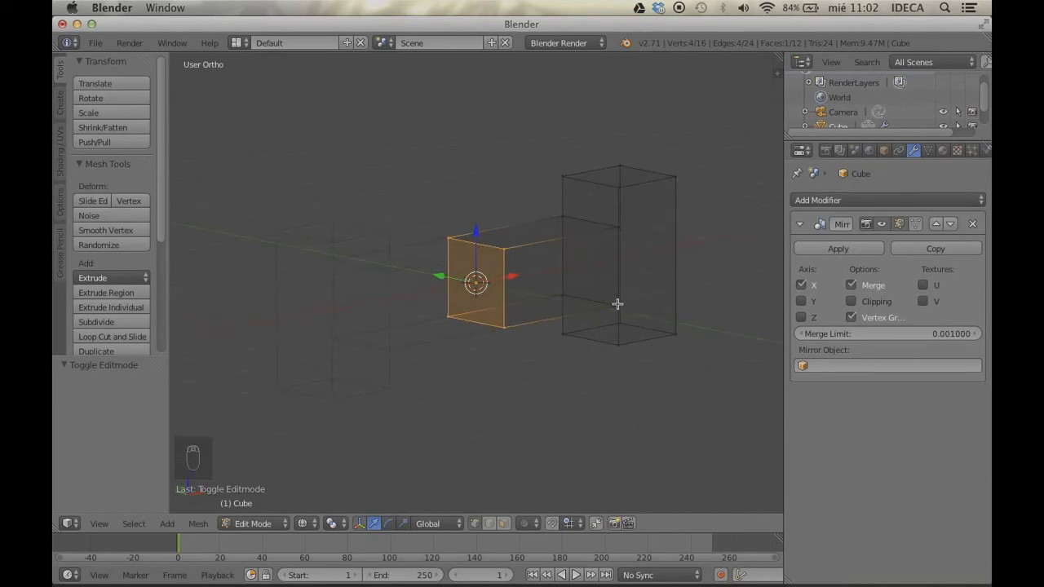
key("ctrl+Tab")
left_click(551, 329)
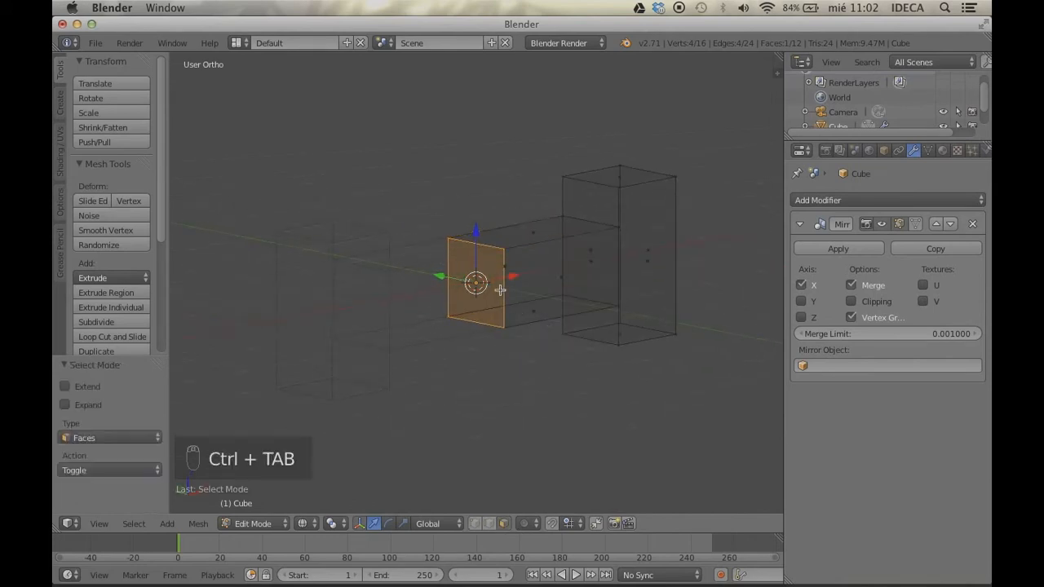
middle_click_drag(613, 270, 598, 210)
scroll(609, 267, "up", 3)
right_click(620, 235)
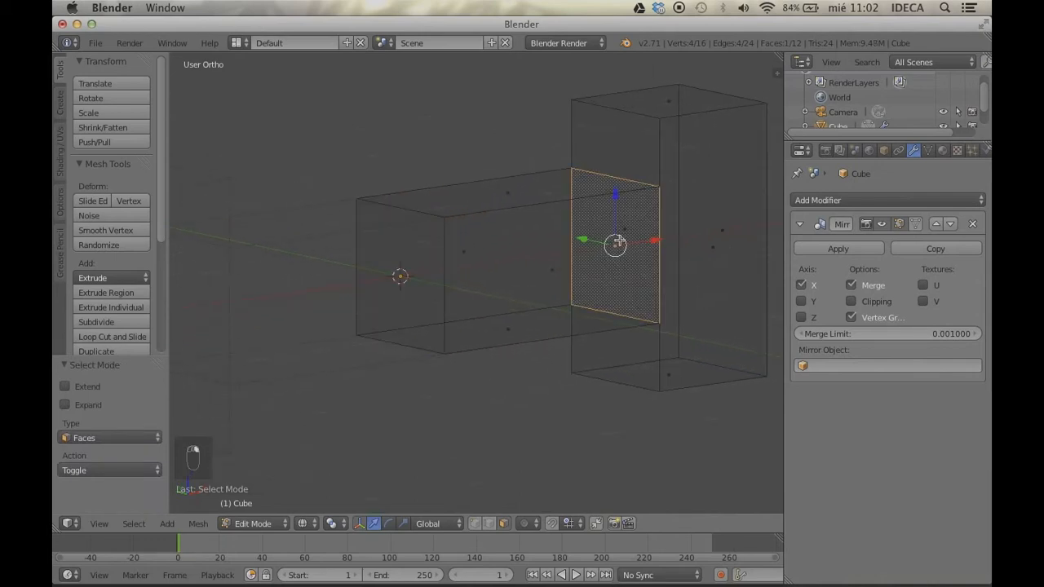
right_click(431, 269, "shift")
right_click(660, 106, "shift")
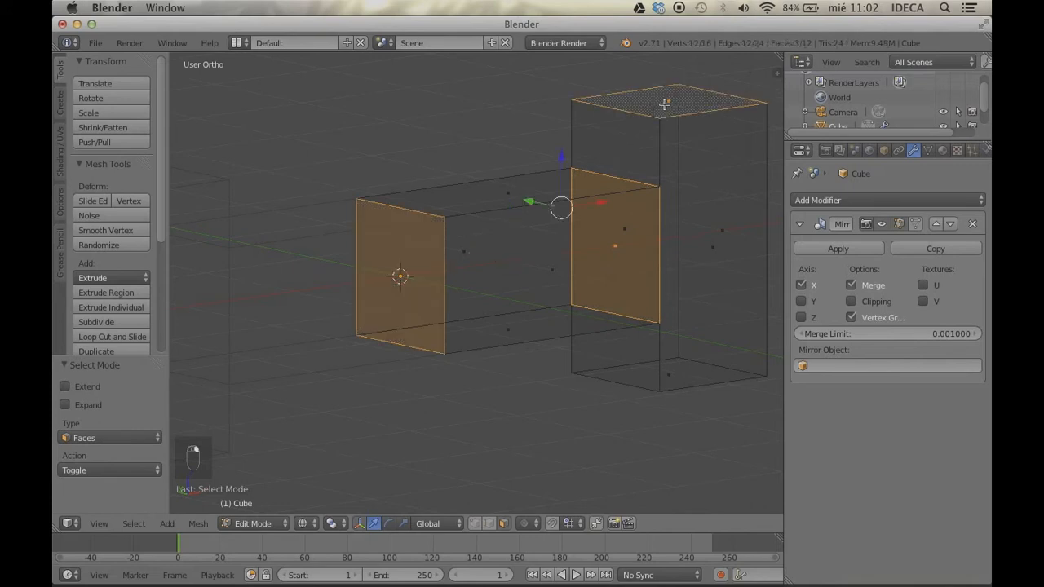
right_click(686, 371, "shift")
mouse_move(642, 323)
middle_mouse_down()
mouse_move(608, 323)
mouse_move(651, 320)
middle_mouse_up()
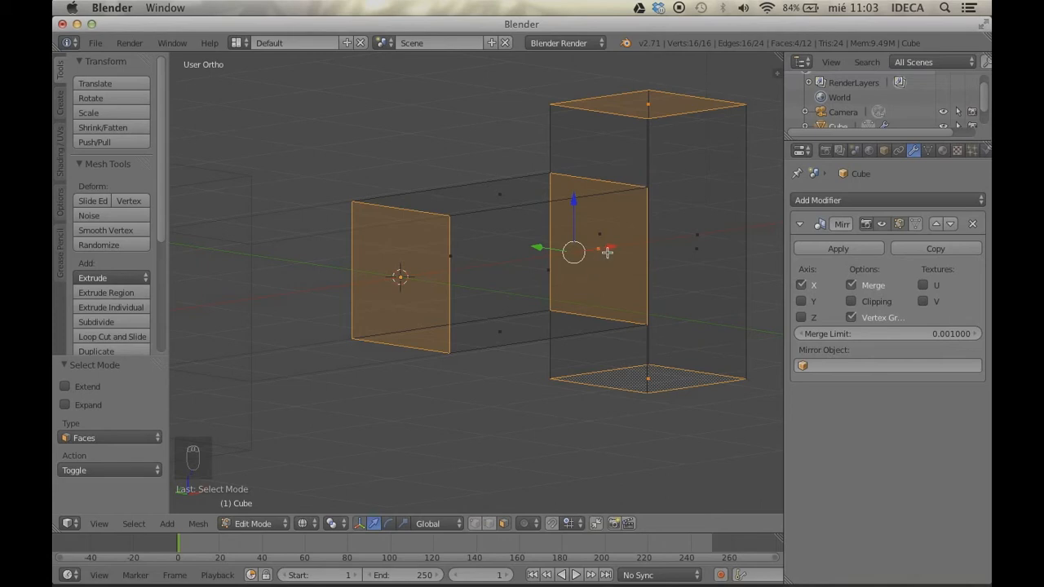
key("x")
left_click(592, 287)
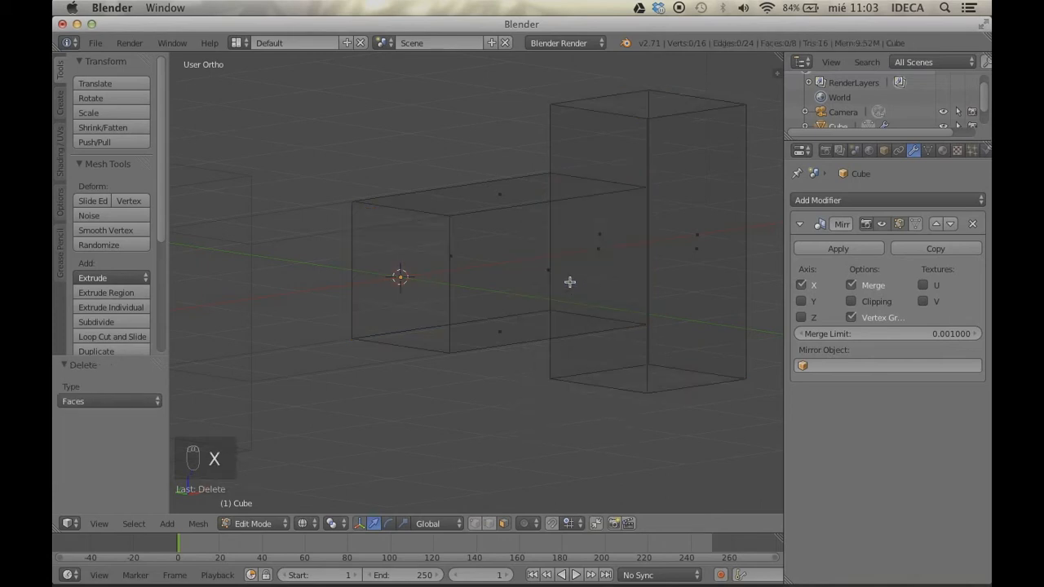
Return to solid Object Mode and enable Clipping in the Mirror modifier
key("Tab")
scroll(662, 269, "up", 3)
key("z")
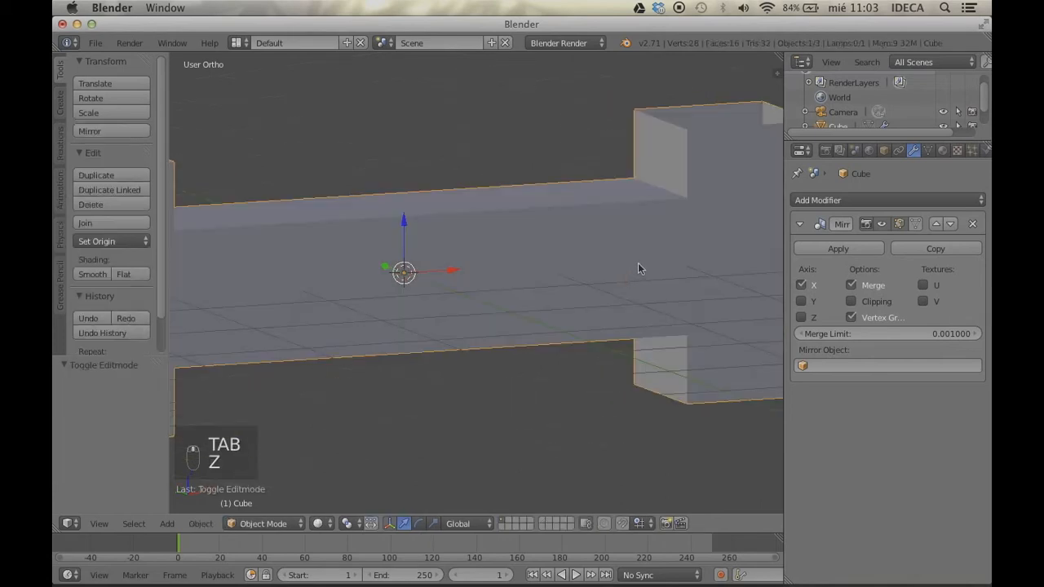
scroll(638, 262, "down", 3)
middle_click_drag(555, 268, 723, 260)
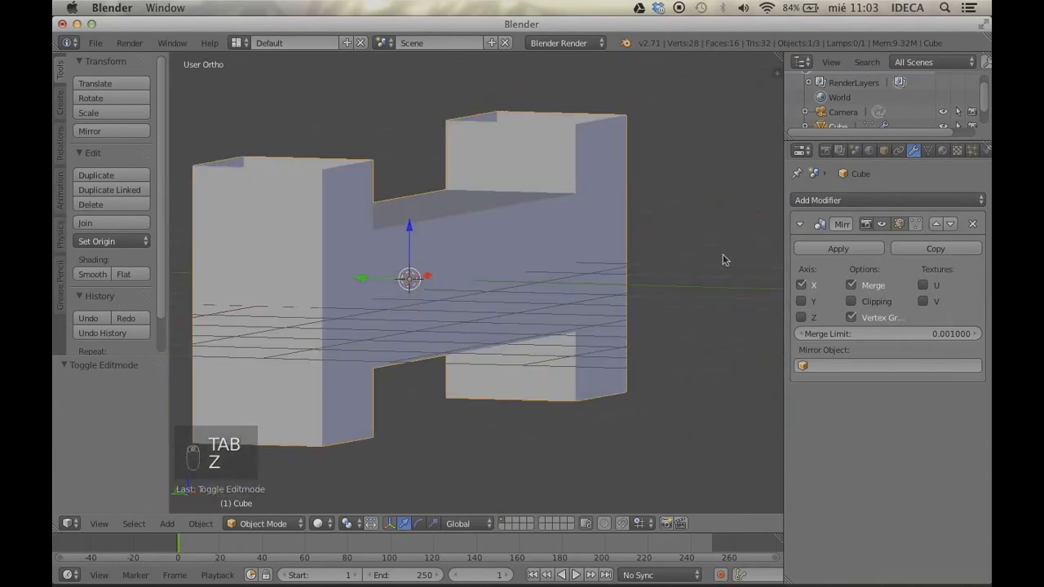
left_click(851, 301)
middle_click_drag(674, 296, 572, 295)
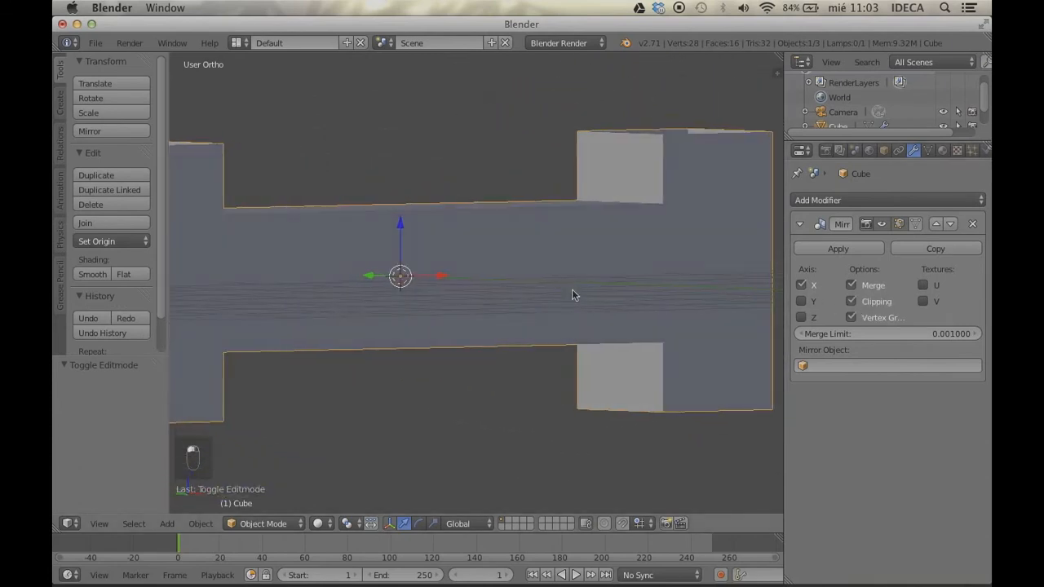
In vertex selection mode, try moving the rung's upper vertex on the mirror plane to test the clipping
key("Tab")
right_click(446, 213)
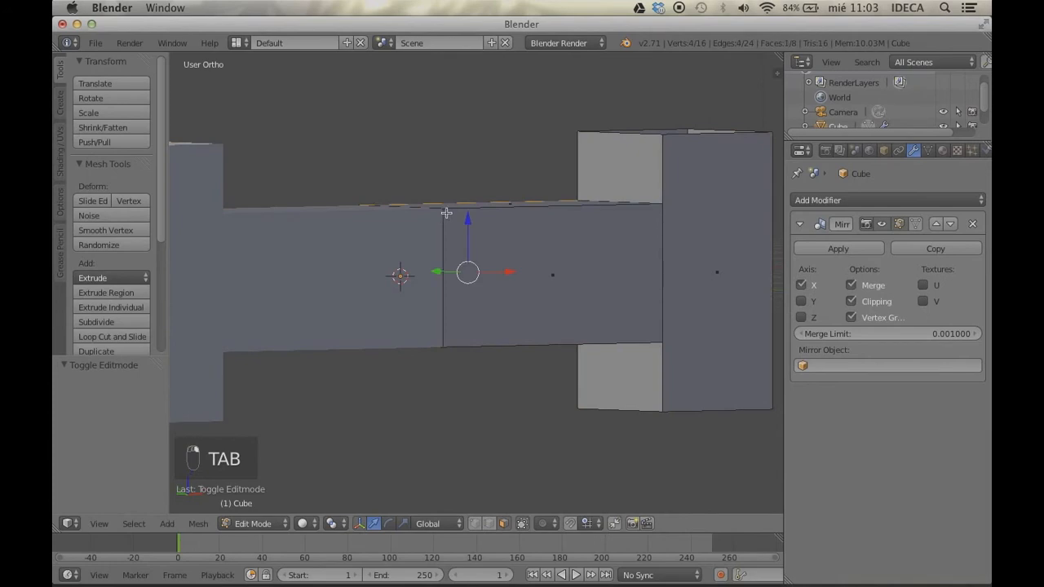
key("ctrl+Tab")
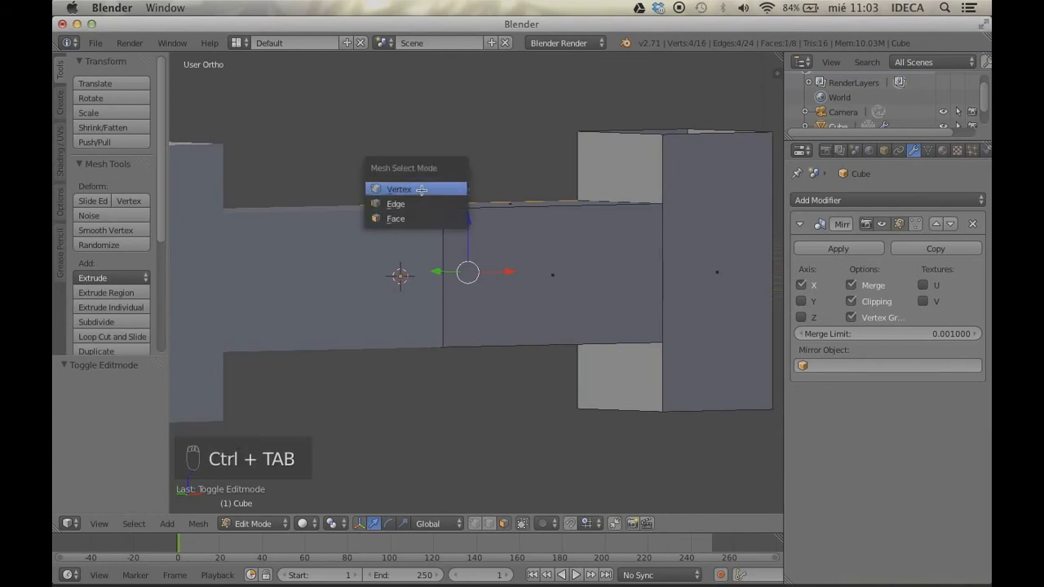
left_click(422, 189)
right_click(441, 210)
key("g")
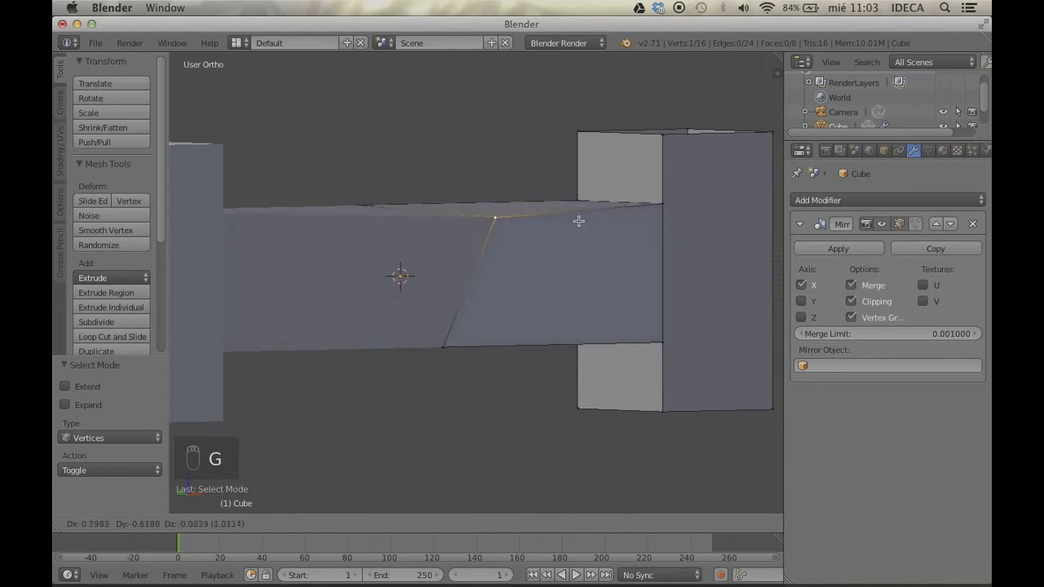
right_click(624, 239)
key("KP_1")
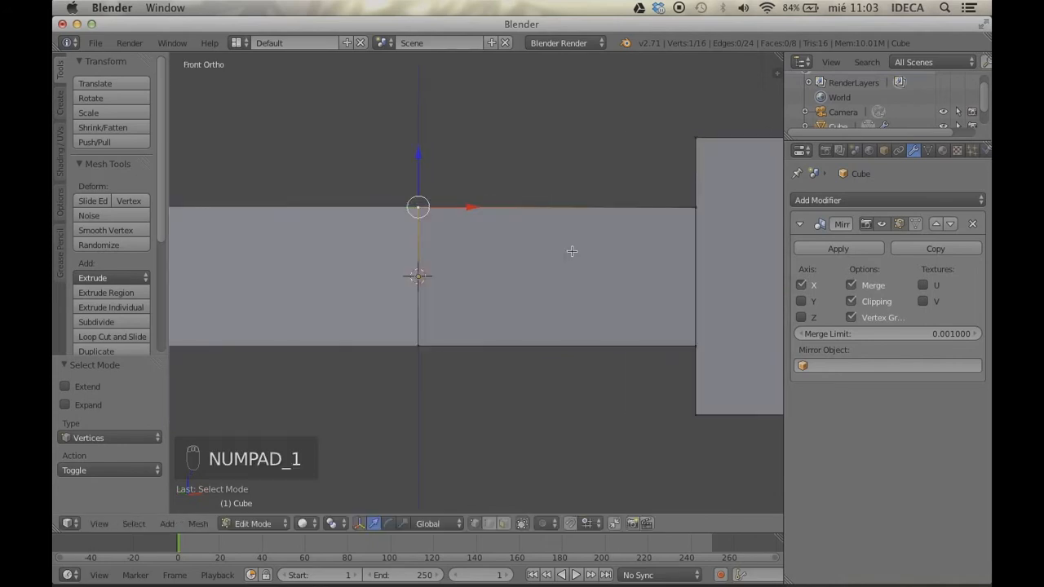
Return to Object Mode and inspect the mirrored rail-and-rung segment from an angled view
scroll(572, 252, "down", 5)
key("Tab")
middle_click_drag(583, 243, 604, 300)
scroll(604, 299, "up", 2)
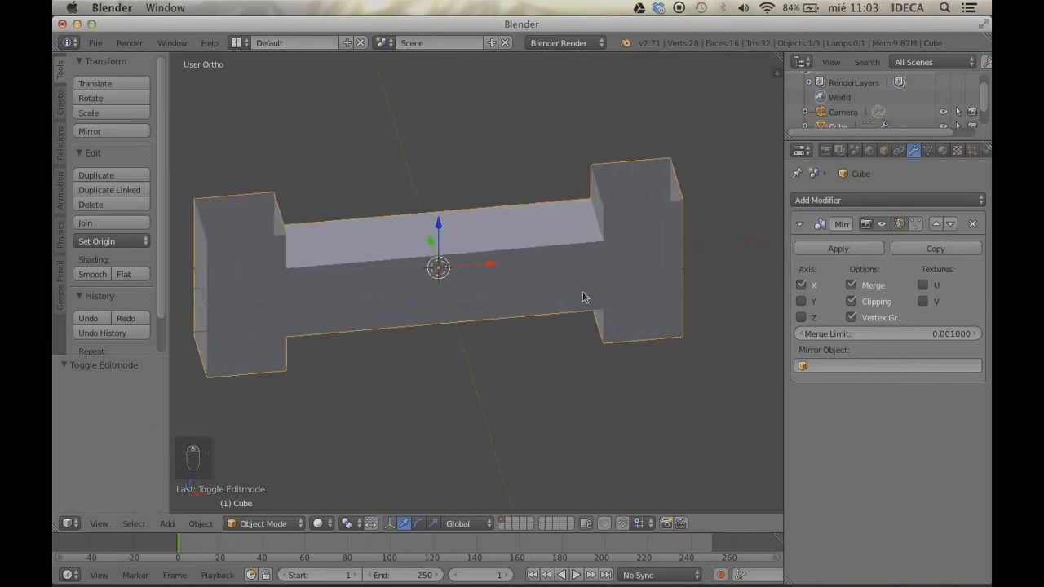
In Edit Mode with face selection, check the rung piece by selecting its linked geometry, and deselect it
key("Tab")
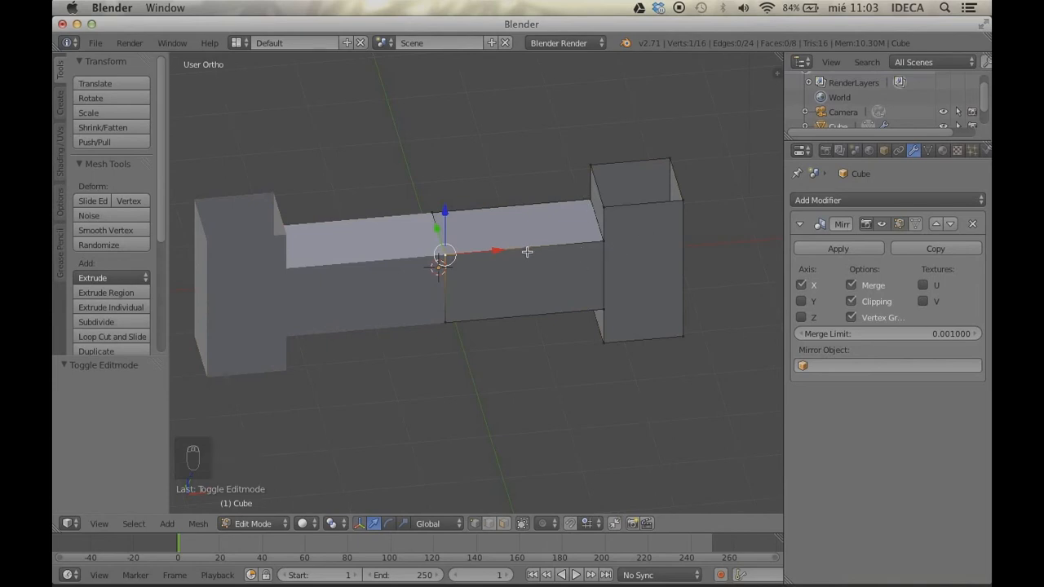
key("l")
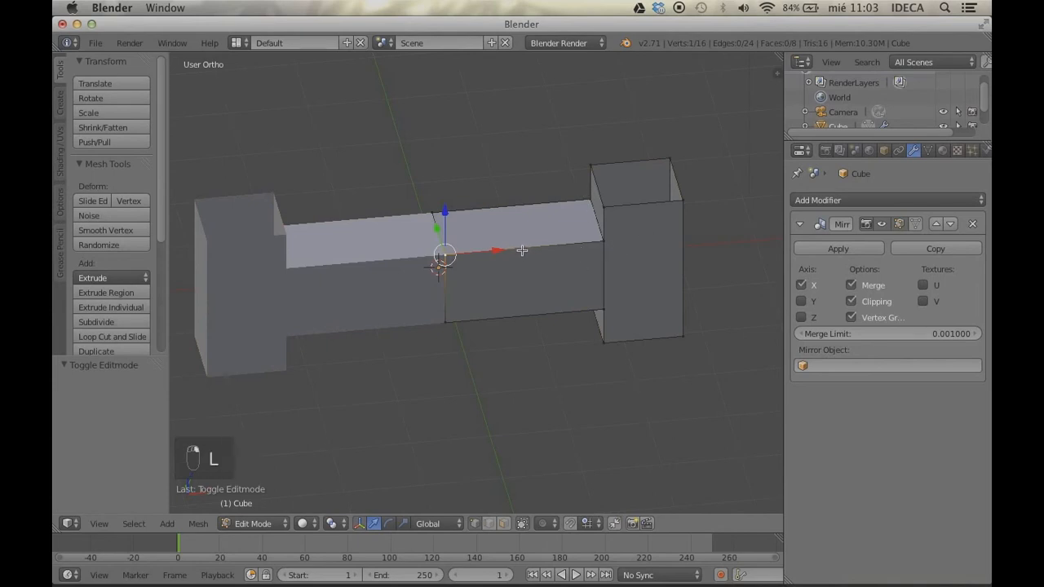
key("ctrl+Tab")
left_click(495, 279)
left_click(509, 256)
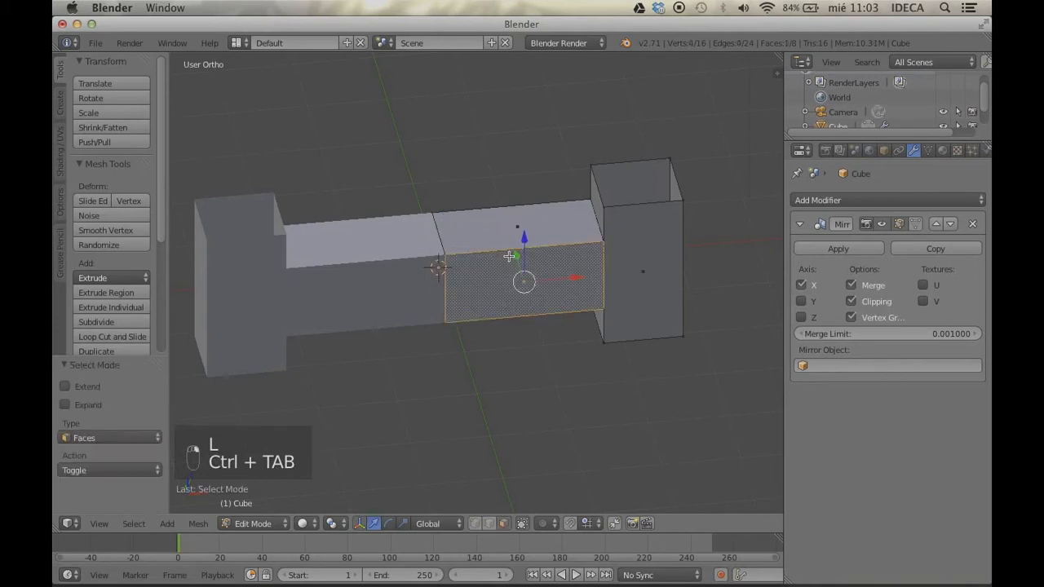
key("l")
scroll(534, 275, "down", 1)
middle_click_drag(533, 275, 544, 234)
key("a")
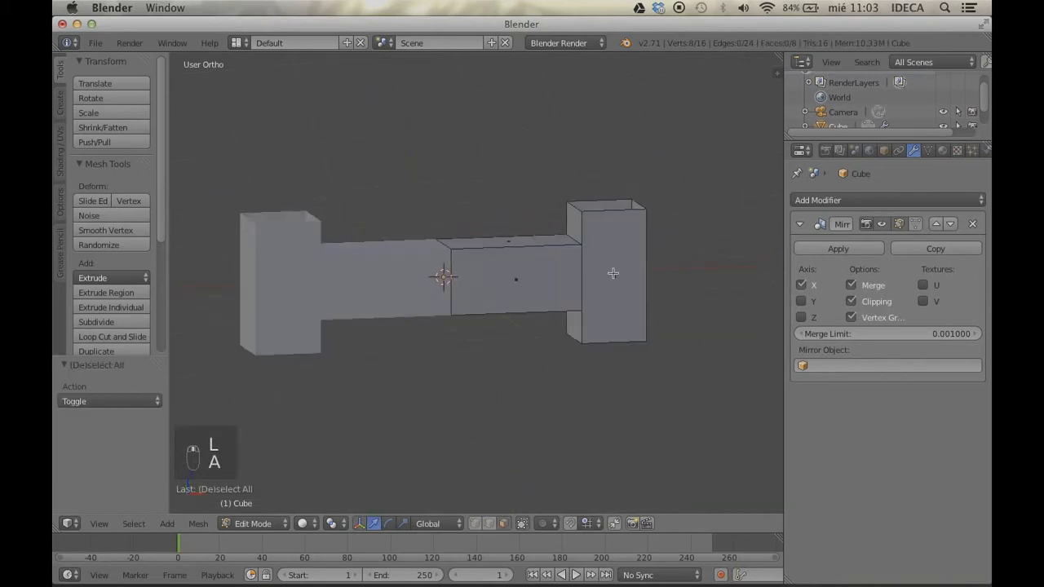
Alternately select the linked geometry of the rail and the rung to compare the pieces, leaving everything deselected
key("l")
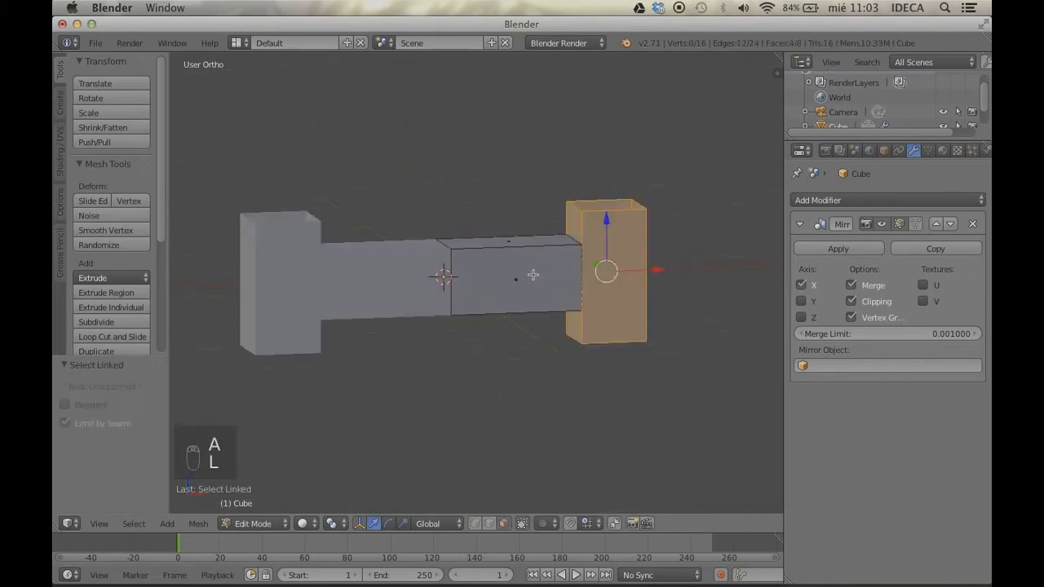
key("a")
key("l")
key("a")
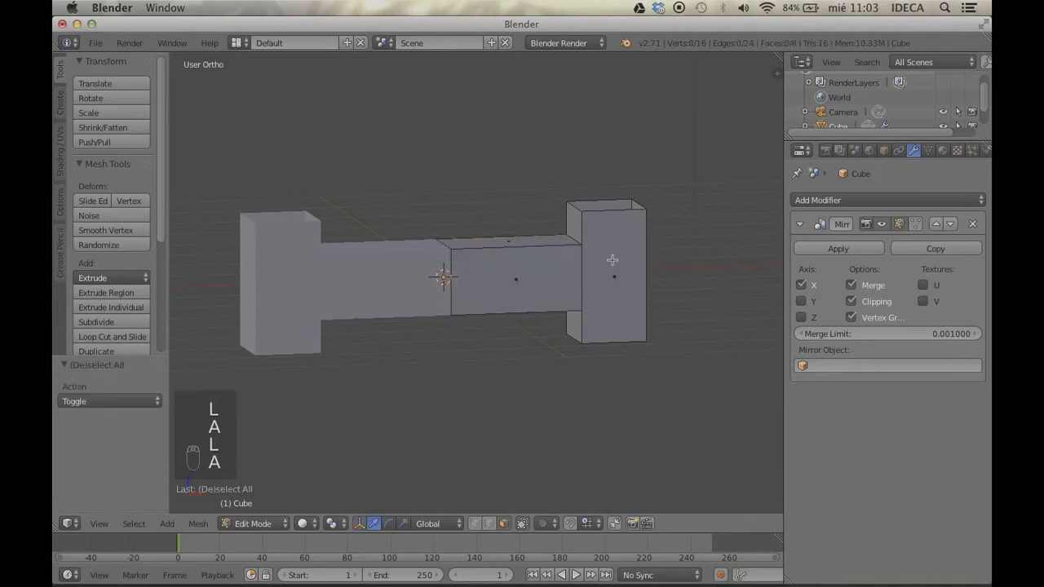
key("l")
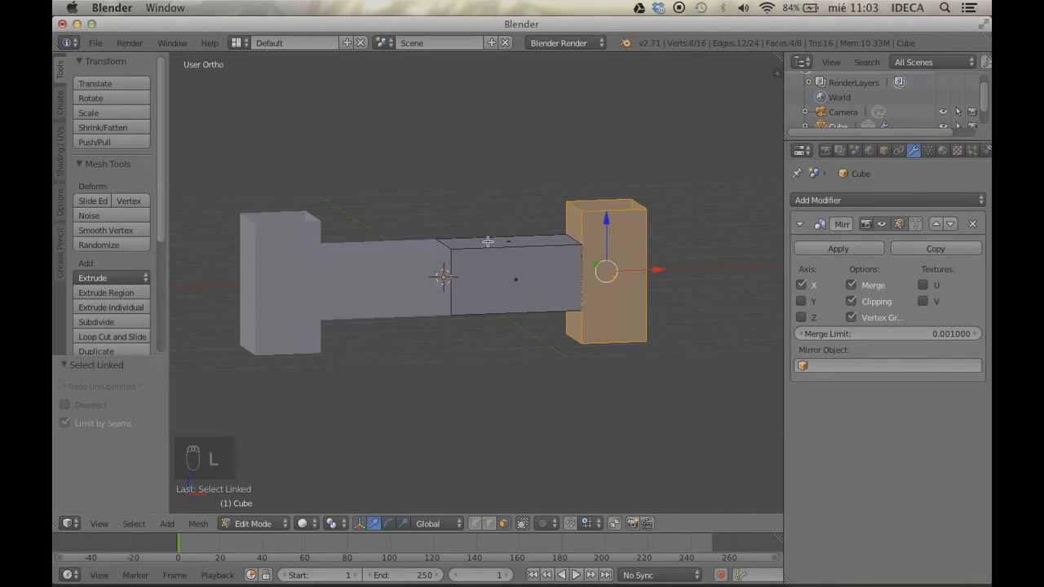
key("a")
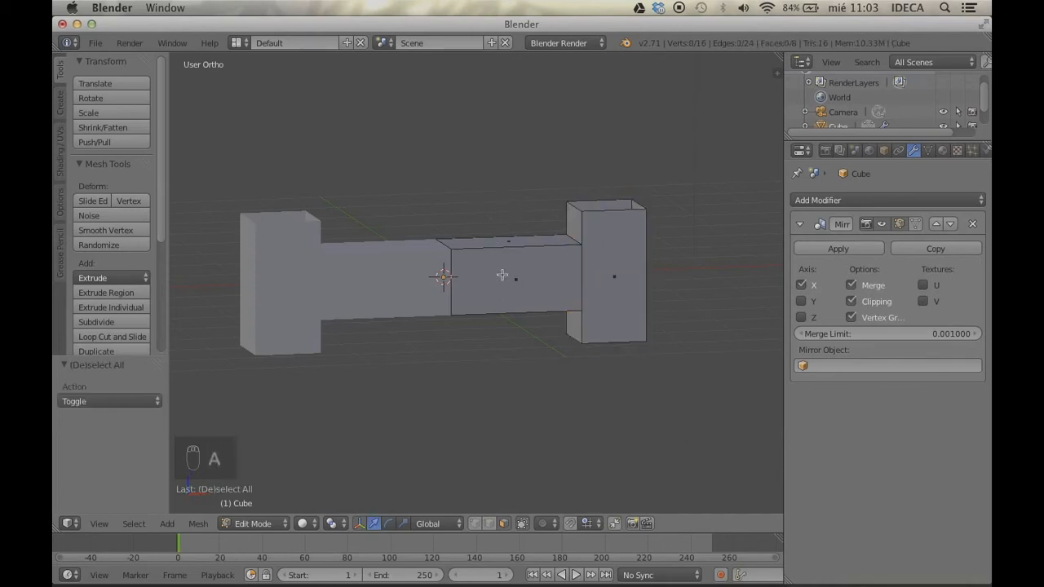
Return to Object Mode and widen the Properties editor so the full Mirror modifier settings fit
scroll(503, 274, "down", 1)
scroll(503, 275, "up", 4)
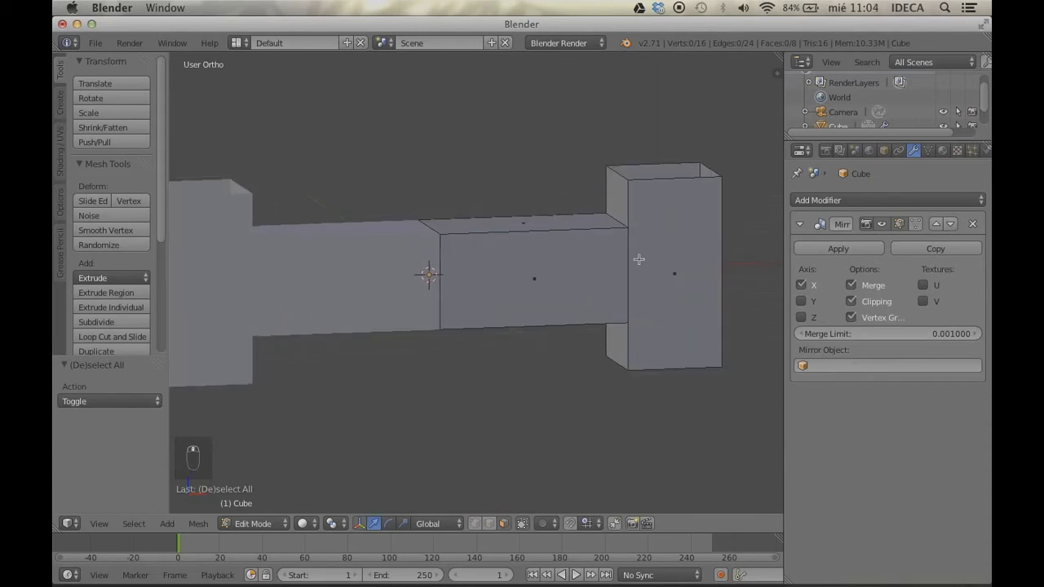
middle_click_drag(638, 259, 575, 280)
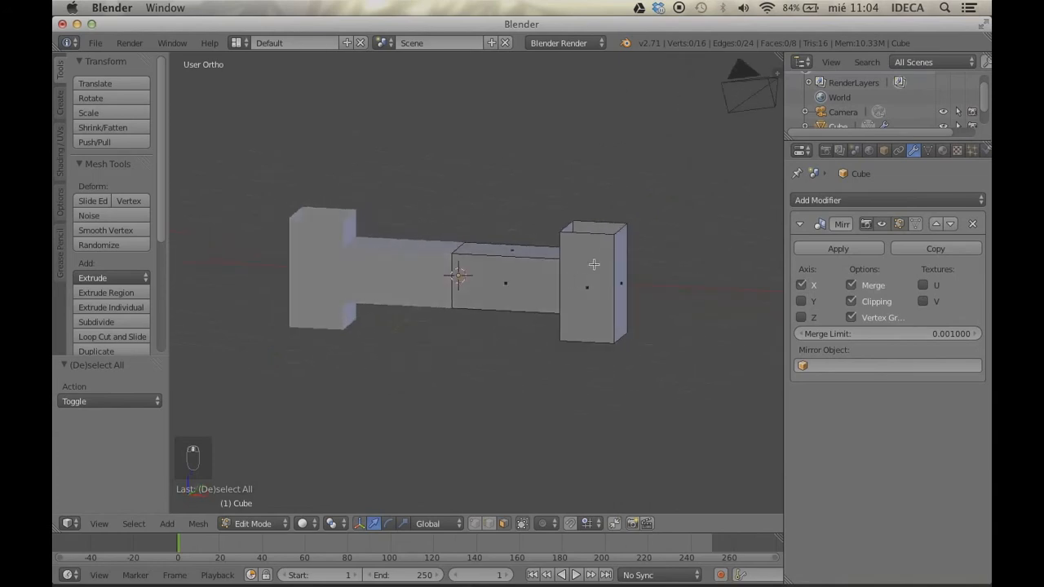
key("Tab")
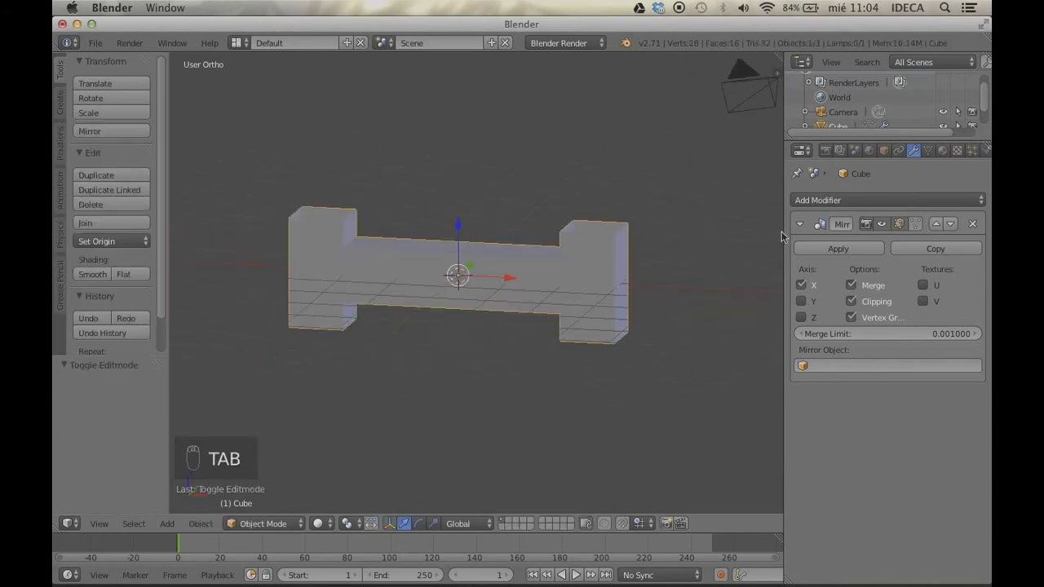
left_click_drag(782, 237, 718, 237)
scroll(564, 275, "up", 3)
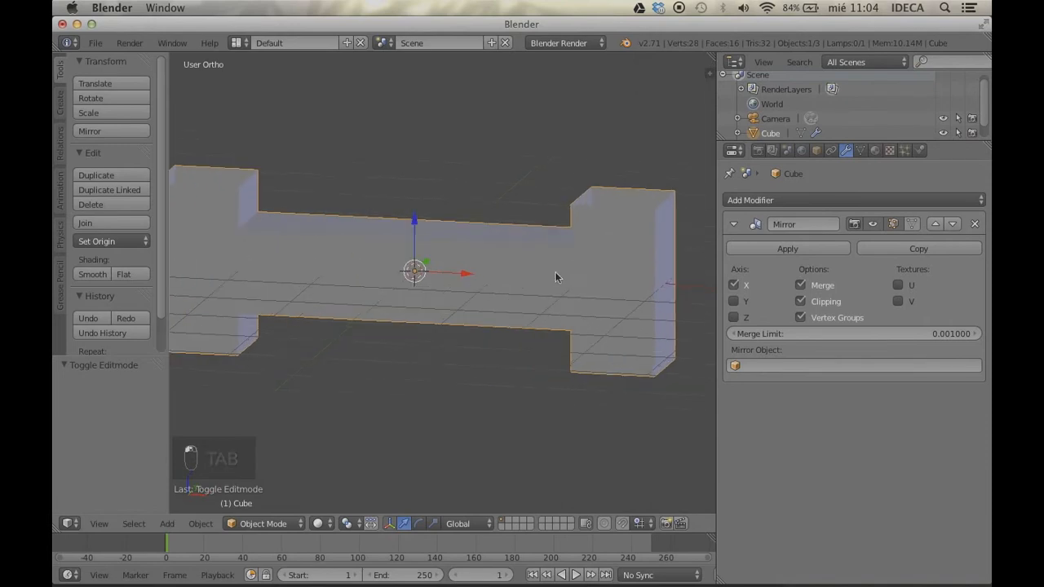
Switch to the front view with the camera and lamp in sight and deselect the ladder segment
middle_click_drag(556, 278, 548, 264)
key("KP_1")
scroll(513, 267, "down", 1)
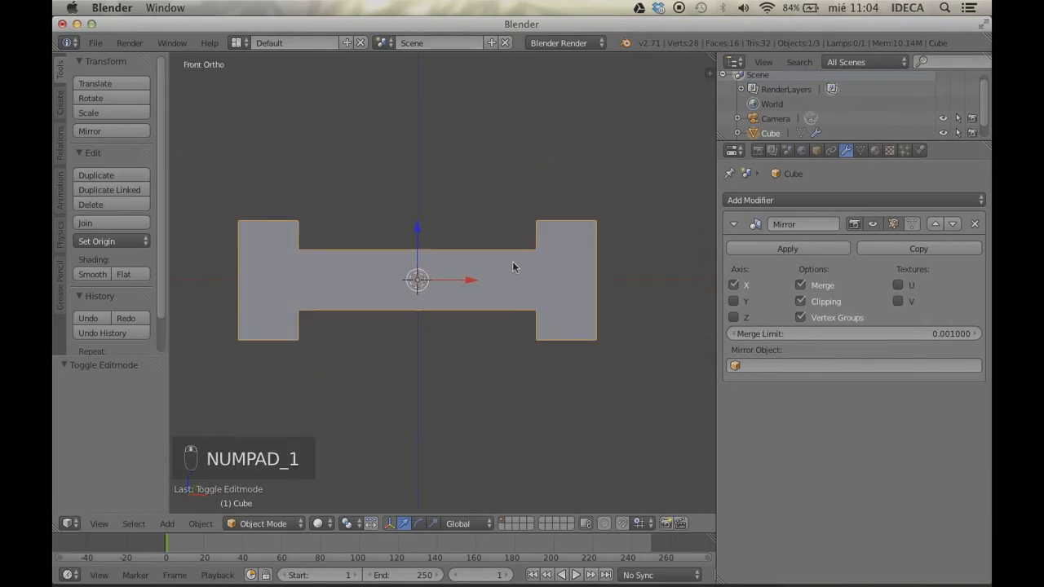
scroll(514, 262, "down", 2)
scroll(515, 262, "down", 3)
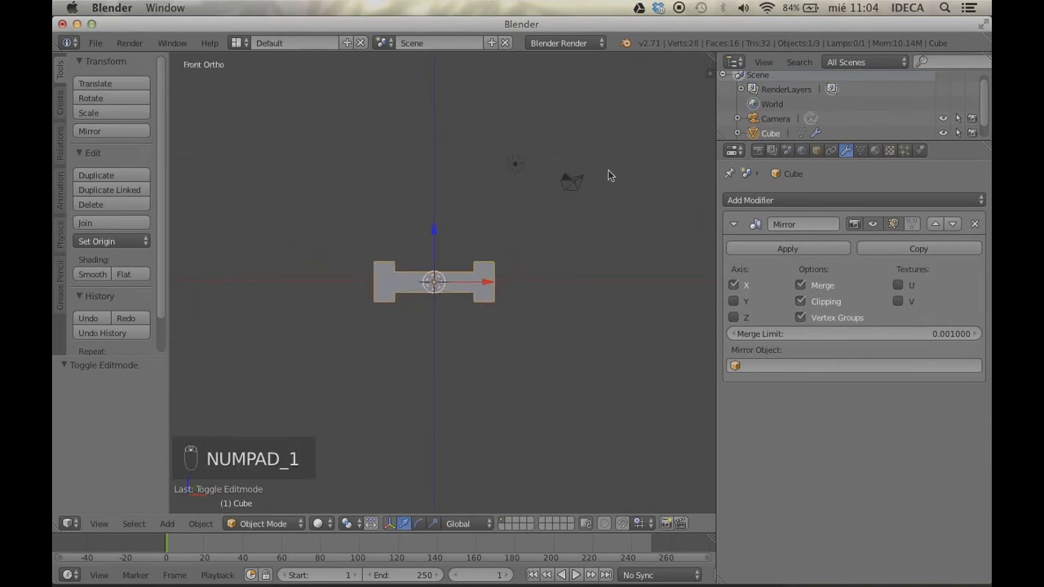
key("b")
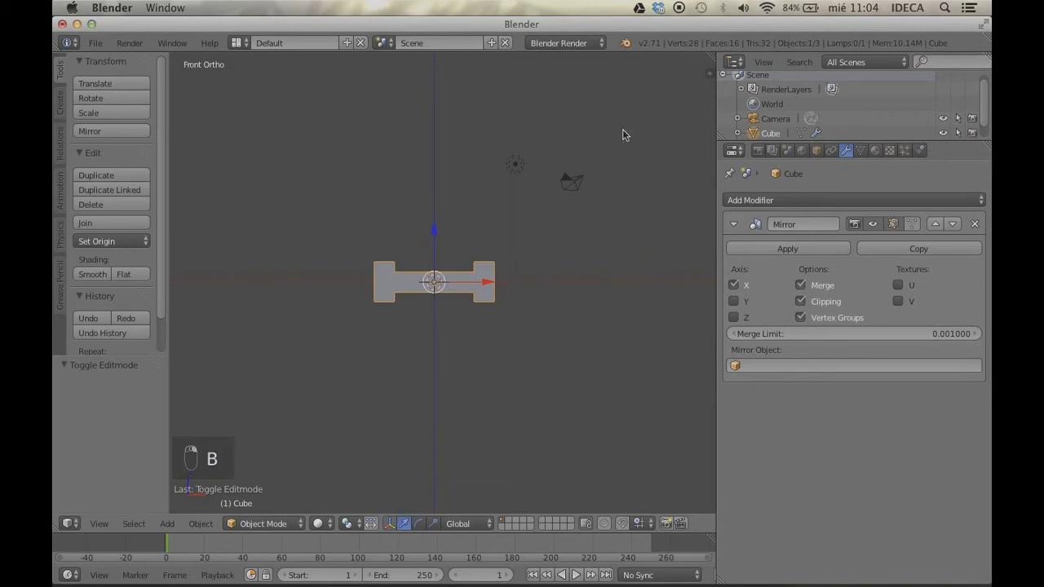
key("a")
key("v")
key("b")
key("Escape")
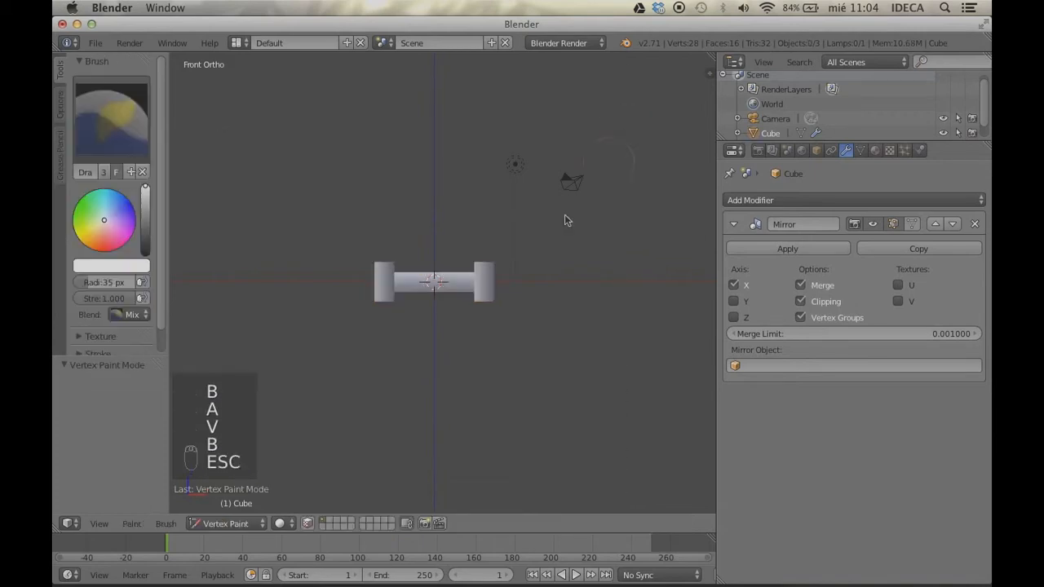
left_click(236, 524)
left_click(233, 506)
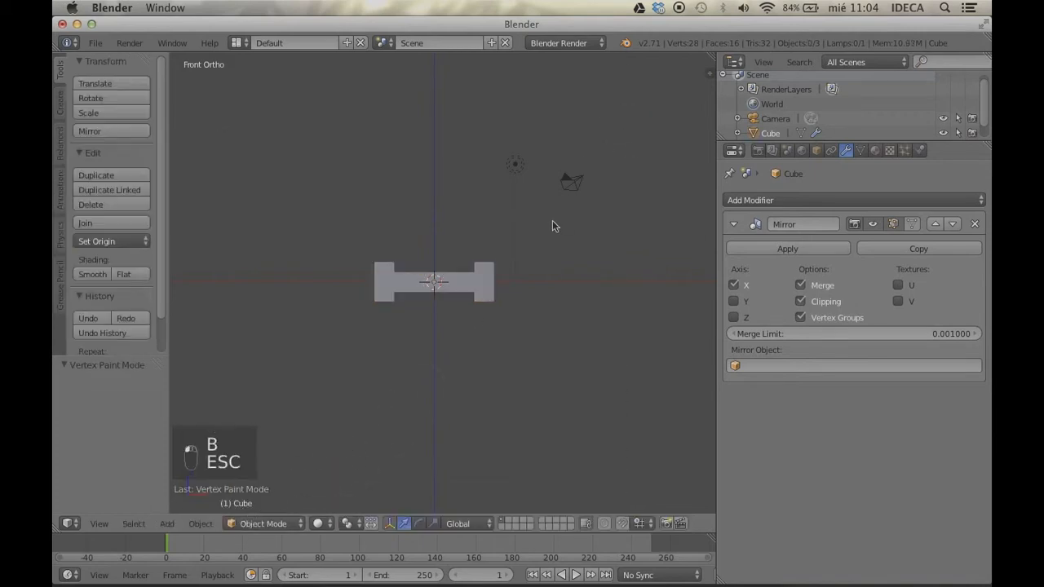
Select the camera and lamp together and delete them, keeping the ladder segment in Object Mode
key("b")
left_click_drag(620, 129, 487, 205)
key("x")
left_click(488, 206)
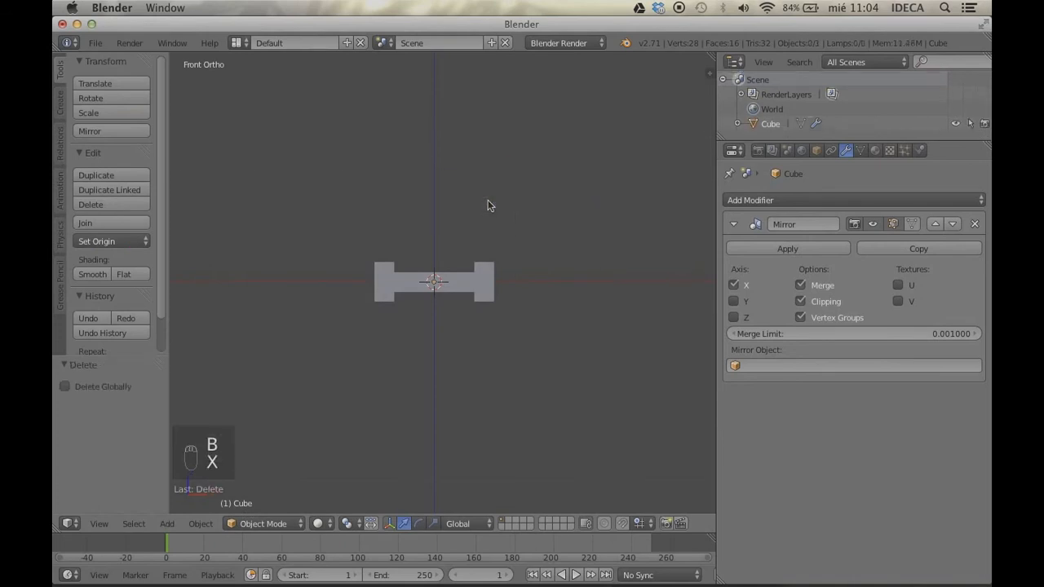
scroll(541, 194, "up", 5)
key("Tab")
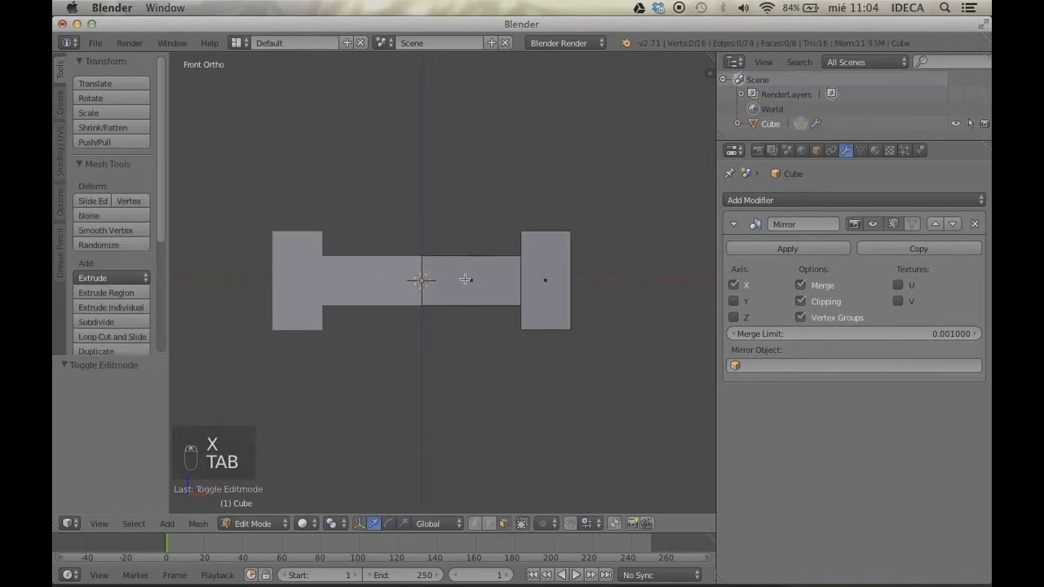
key("Tab")
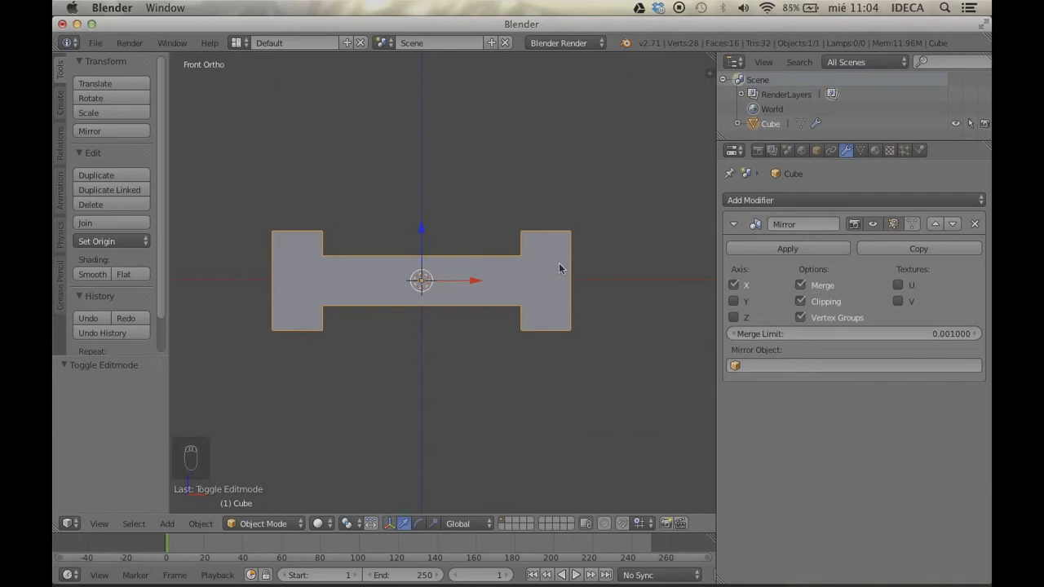
Add a Basis shape key and a second shape key to the ladder segment's mesh data
left_click(861, 151)
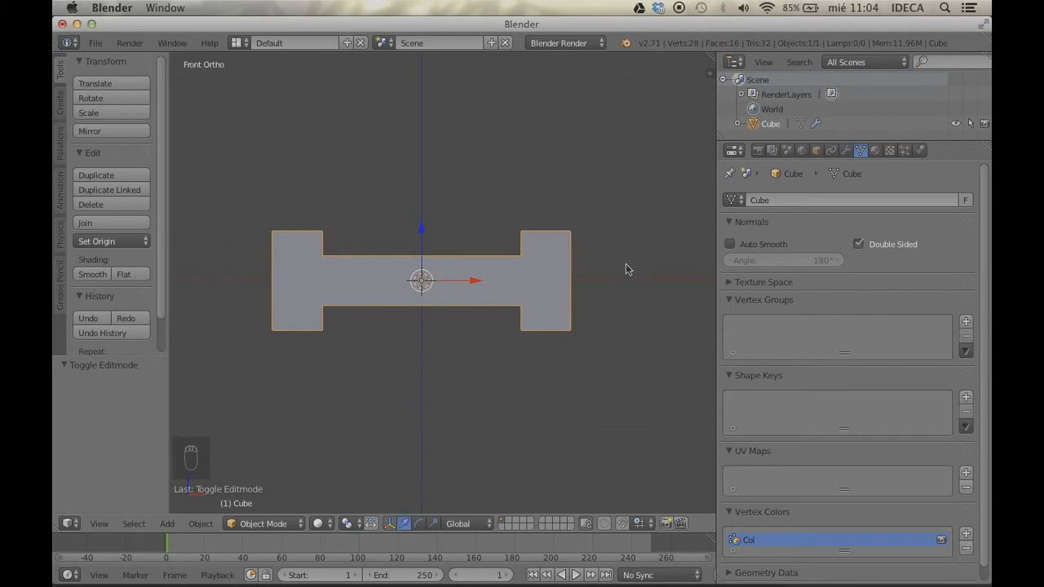
scroll(625, 266, "down", 3)
scroll(625, 266, "up", 5)
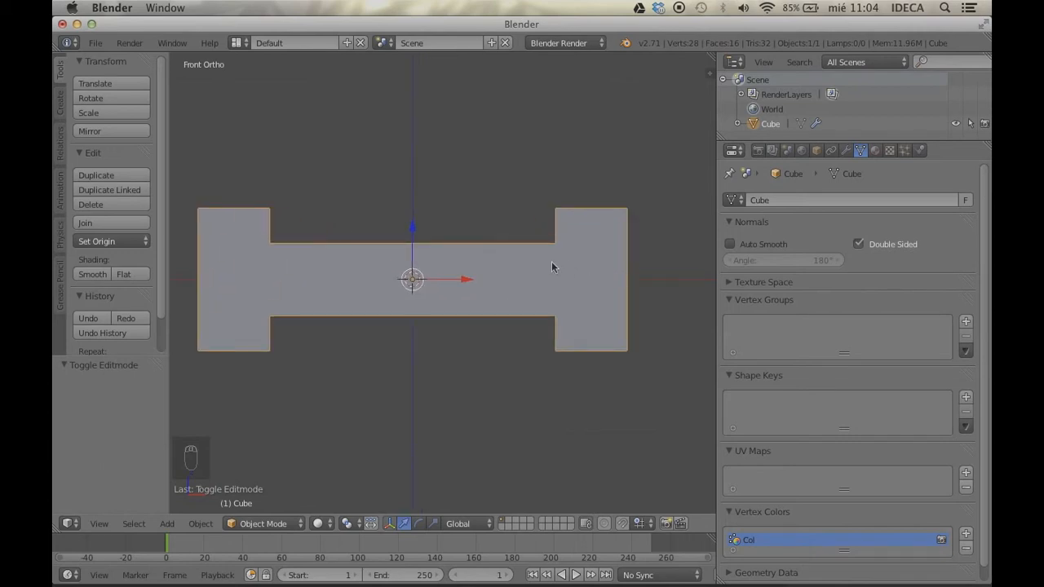
scroll(534, 310, "down", 1)
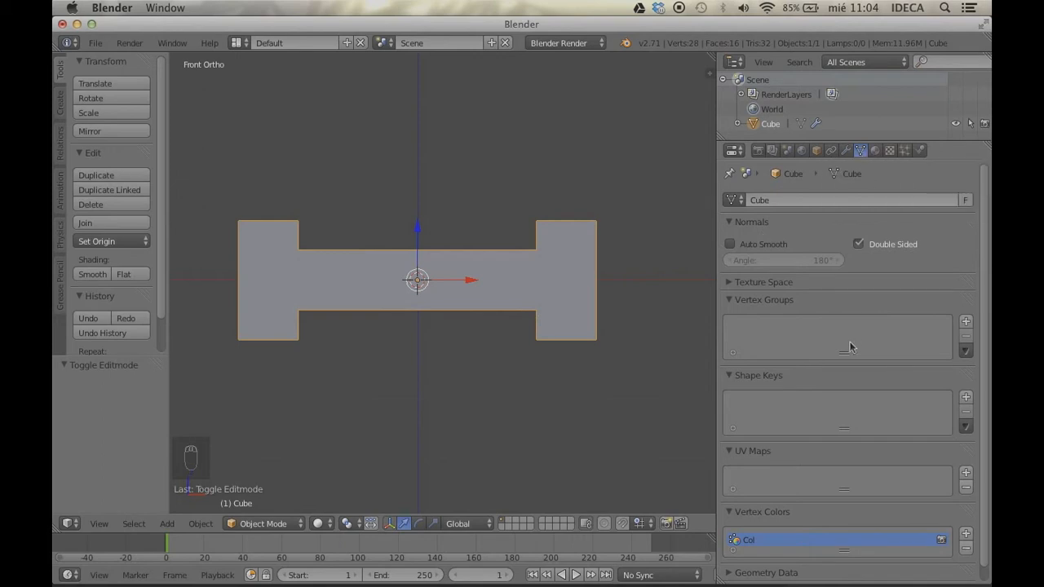
scroll(779, 329, "down", 1)
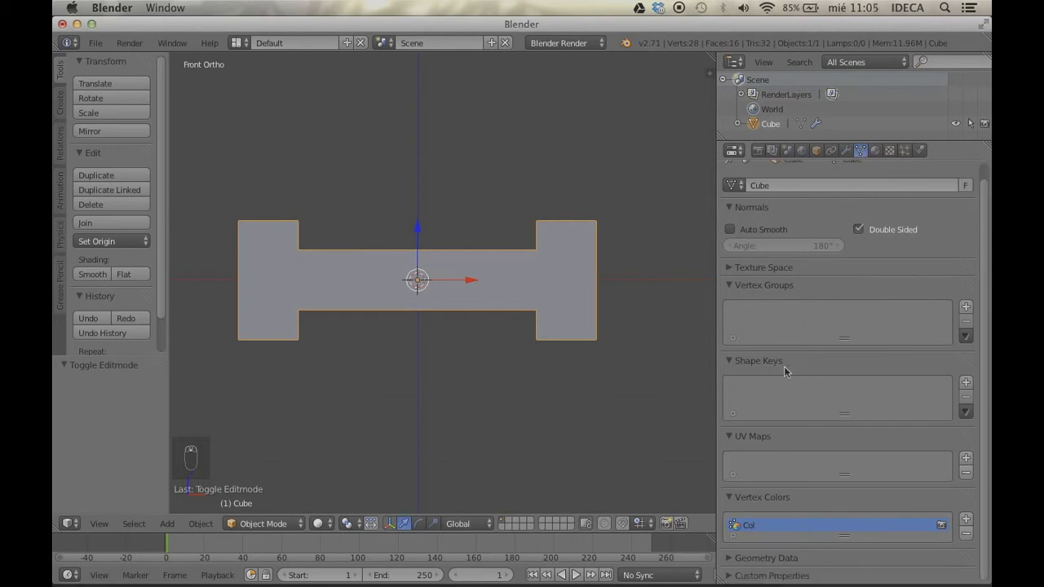
left_click(966, 383)
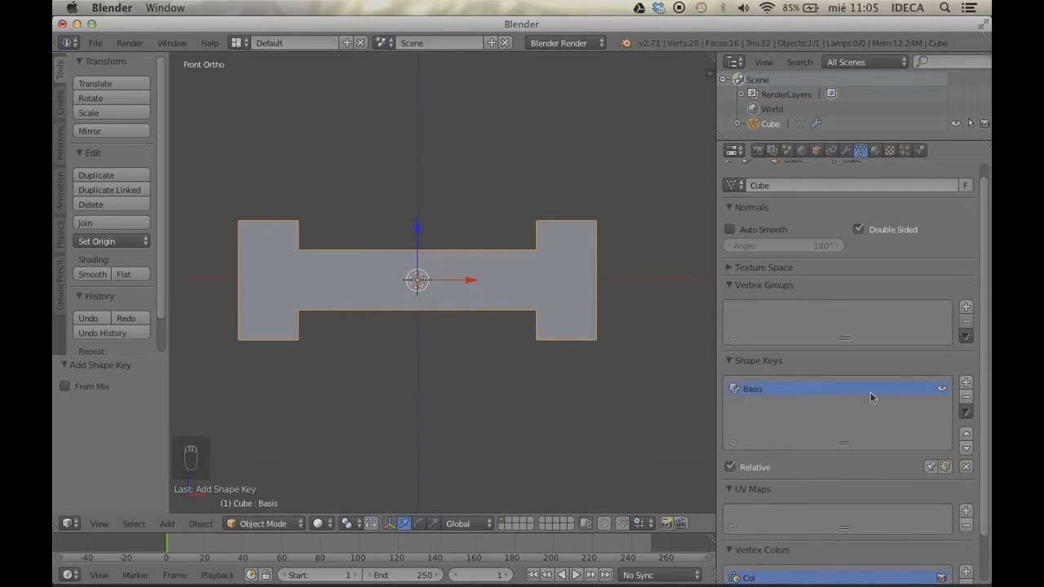
left_click(966, 382)
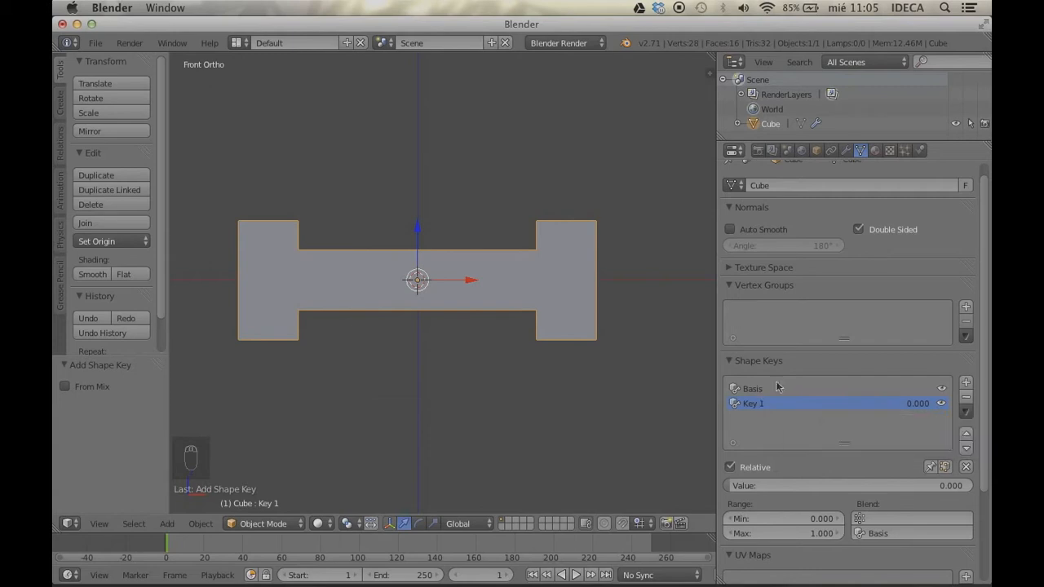
Rename the second shape key as Peldaño_altura
scroll(771, 390, "up", 1)
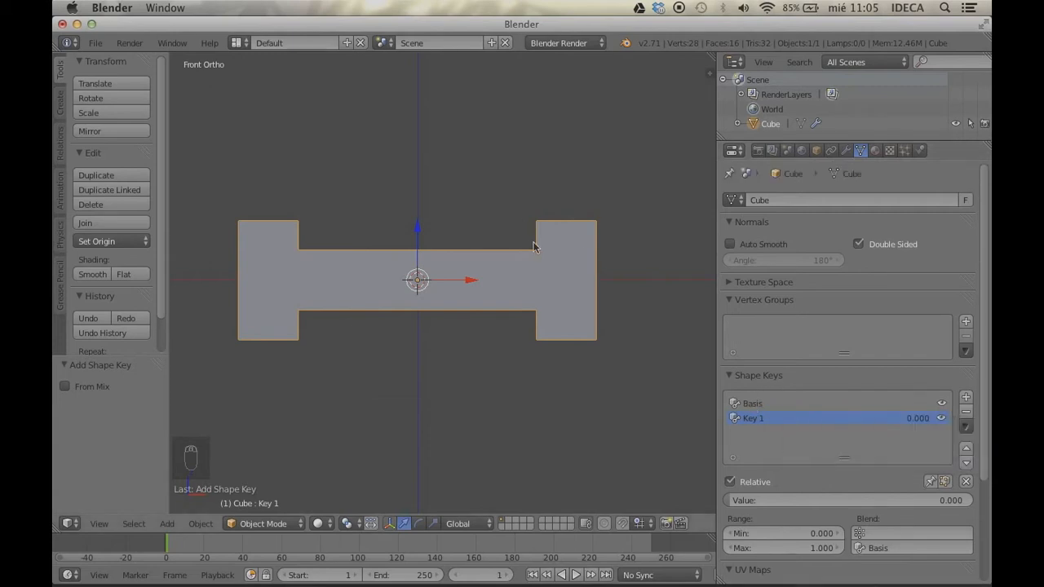
middle_click_drag(534, 249, 525, 273)
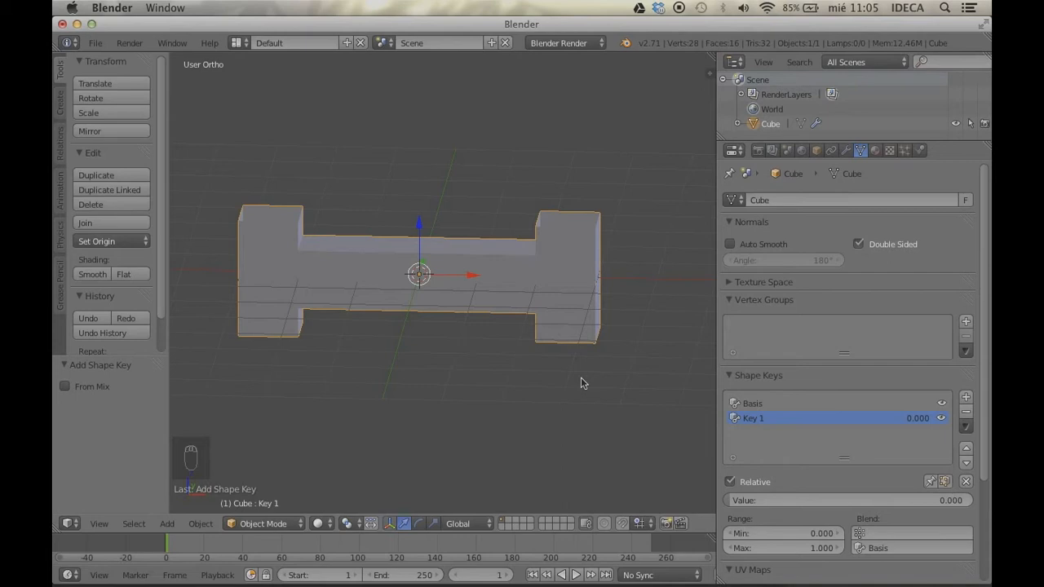
key("KP_2")
key("KP_1")
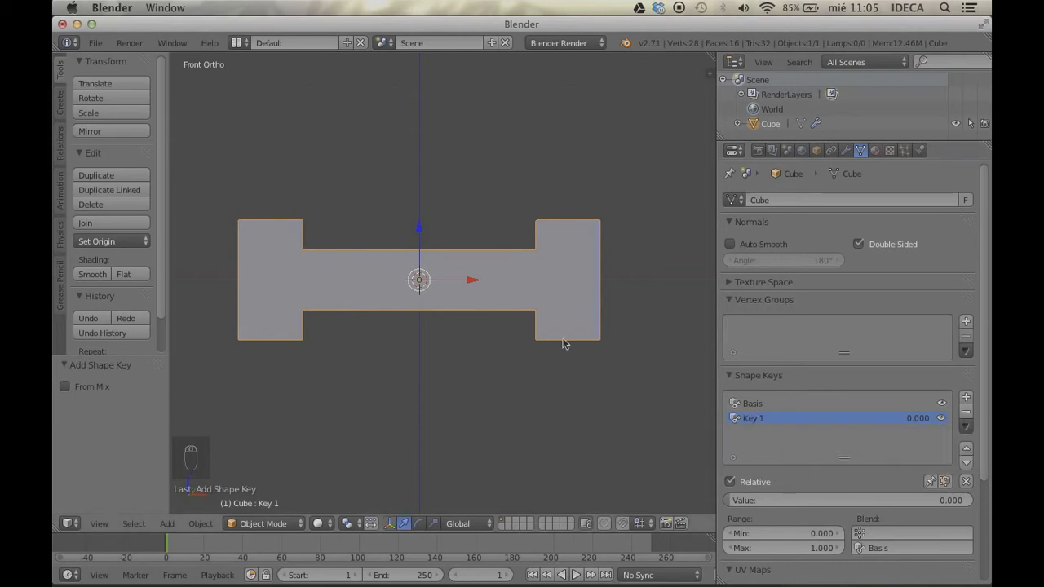
scroll(644, 359, "up", 2)
double_click(755, 417)
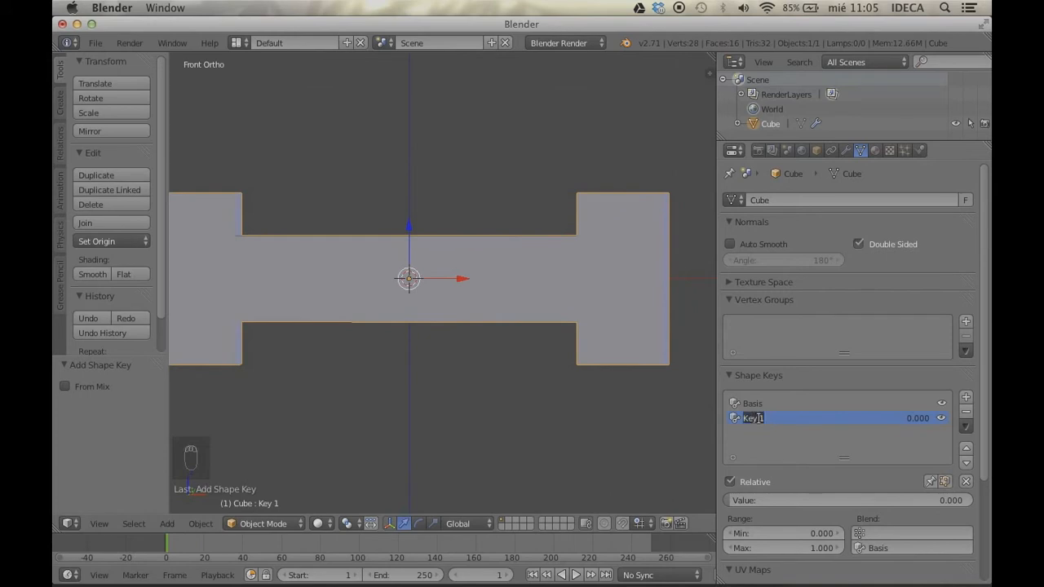
type("Peldaño_altura")
key("Return")
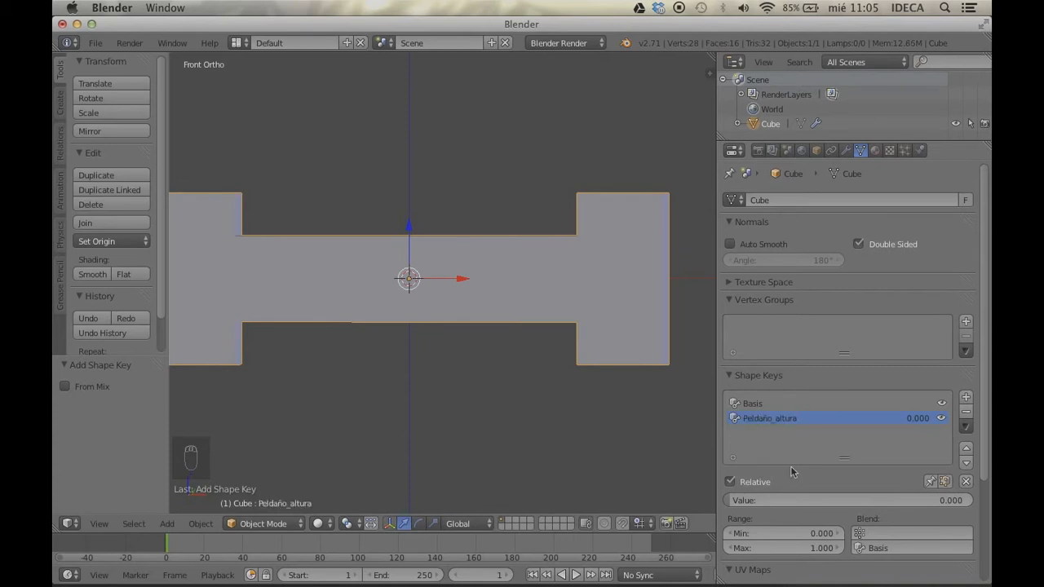
Enter Edit Mode on the ladder segment and select all the rung's vertices in wireframe front view using vertex selection
key("Tab")
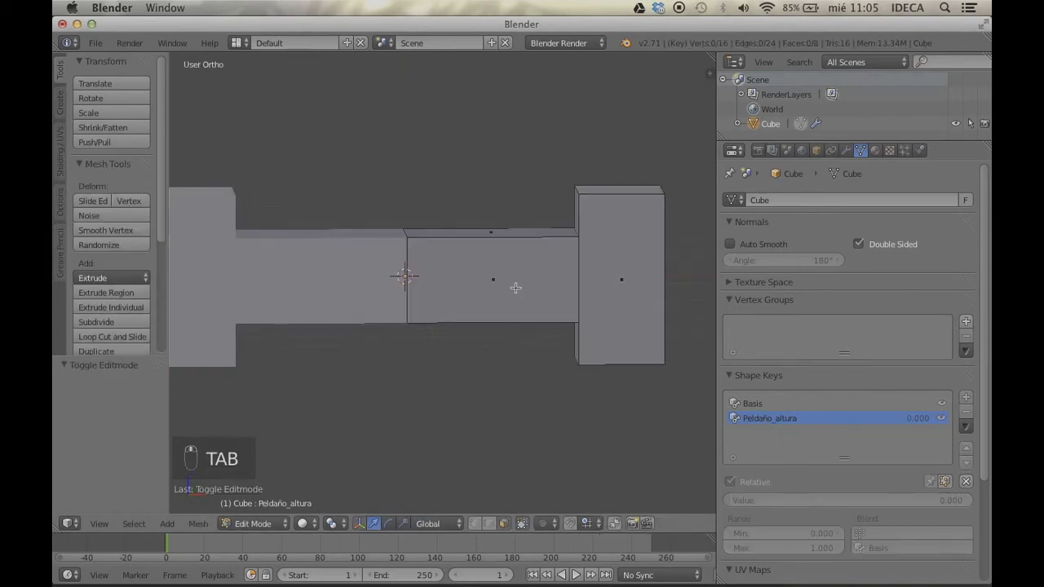
key("z")
key("KP_1")
key("ctrl+Tab")
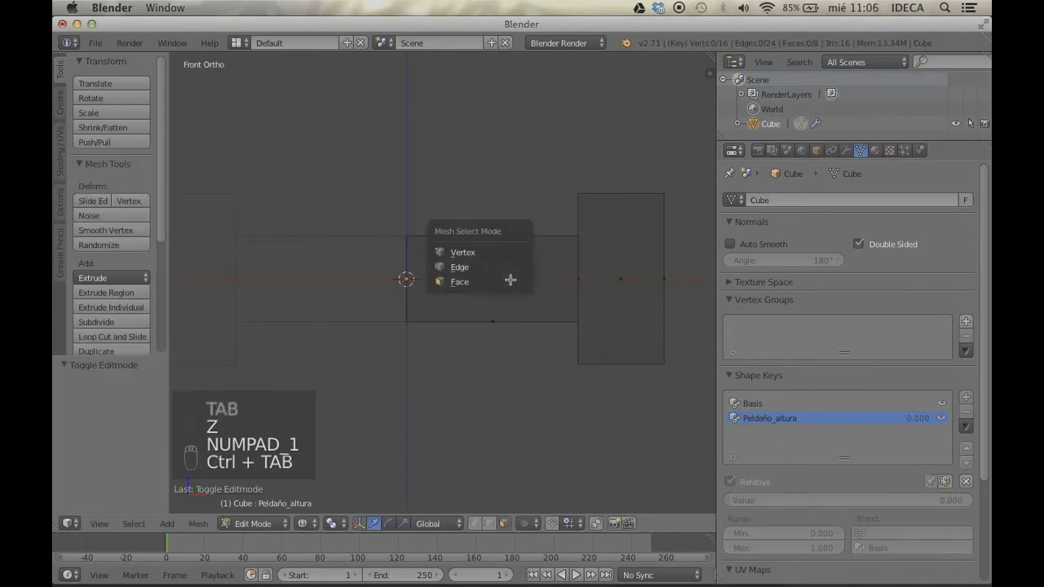
left_click(465, 252)
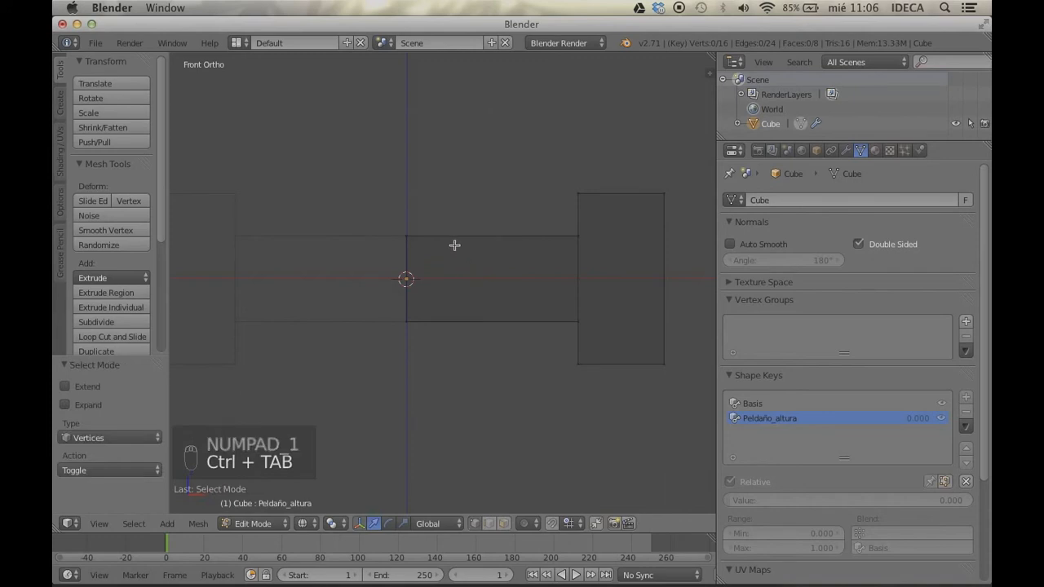
key("b")
left_click_drag(372, 217, 594, 339)
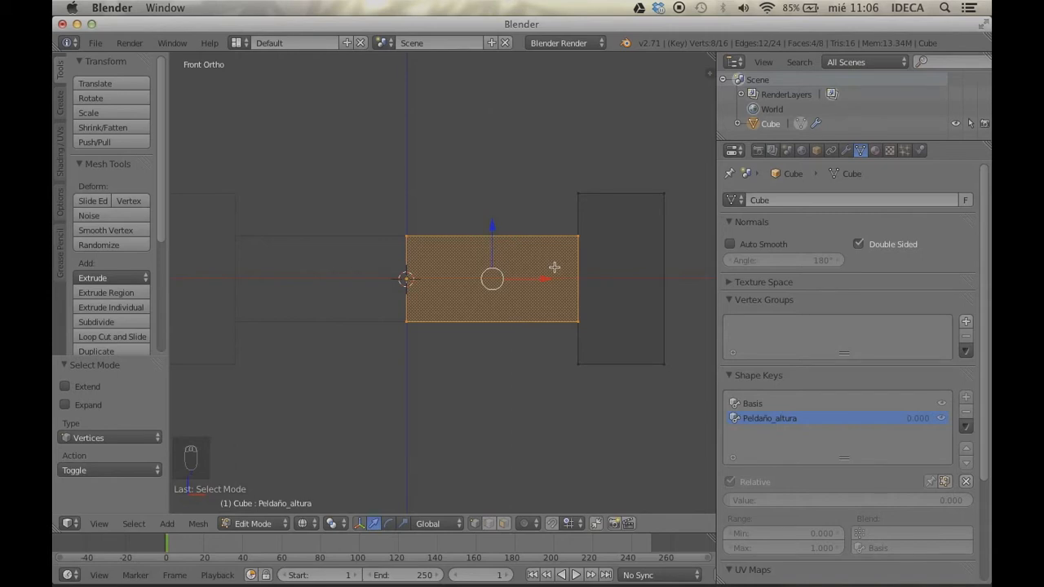
Scale the selected rung vertices by 2 along Z for Peldaño_altura, restore solid shading and return to Object Mode
key("s")
key("z")
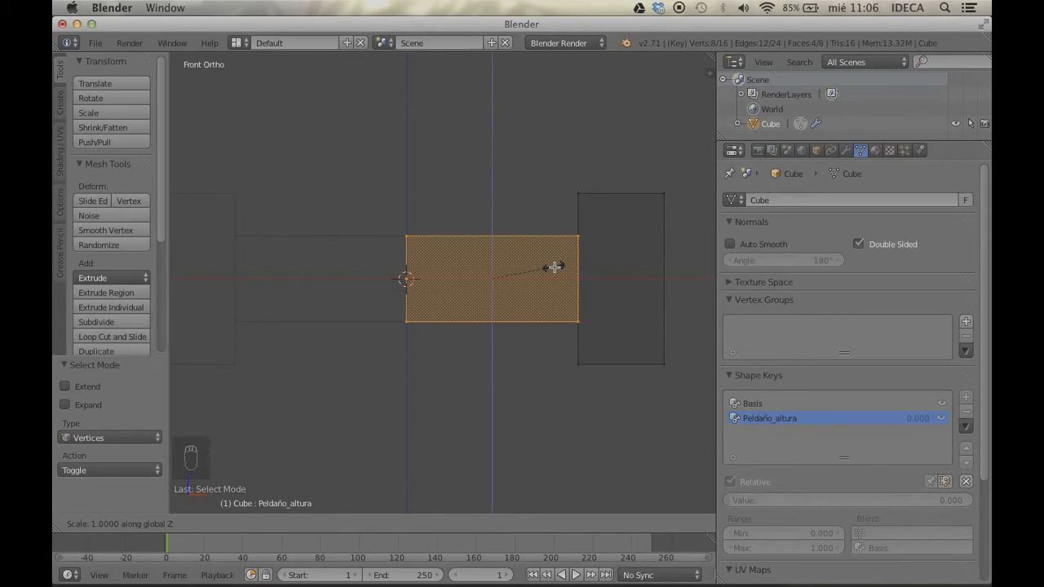
type("2")
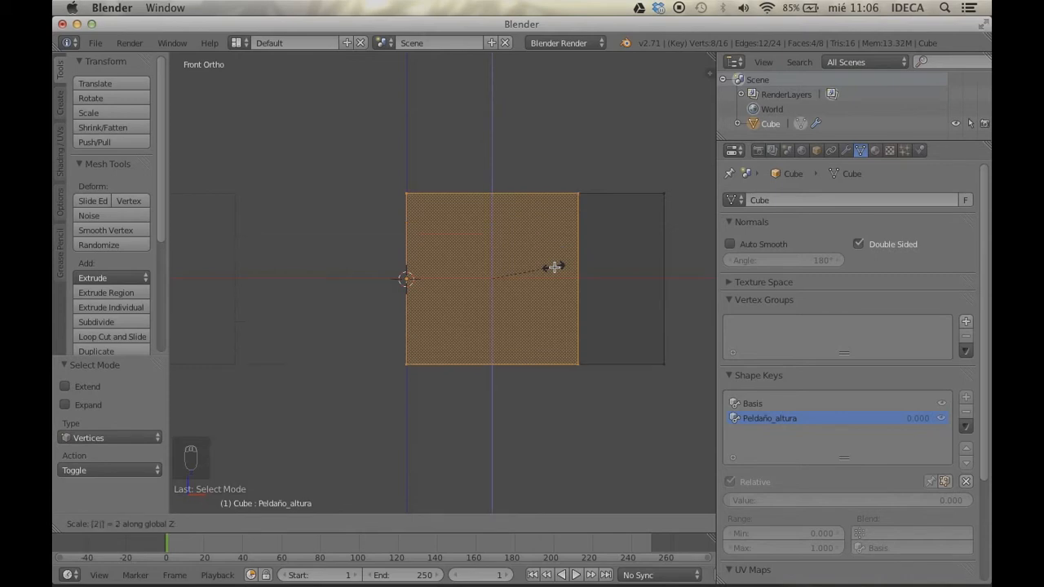
key("Return")
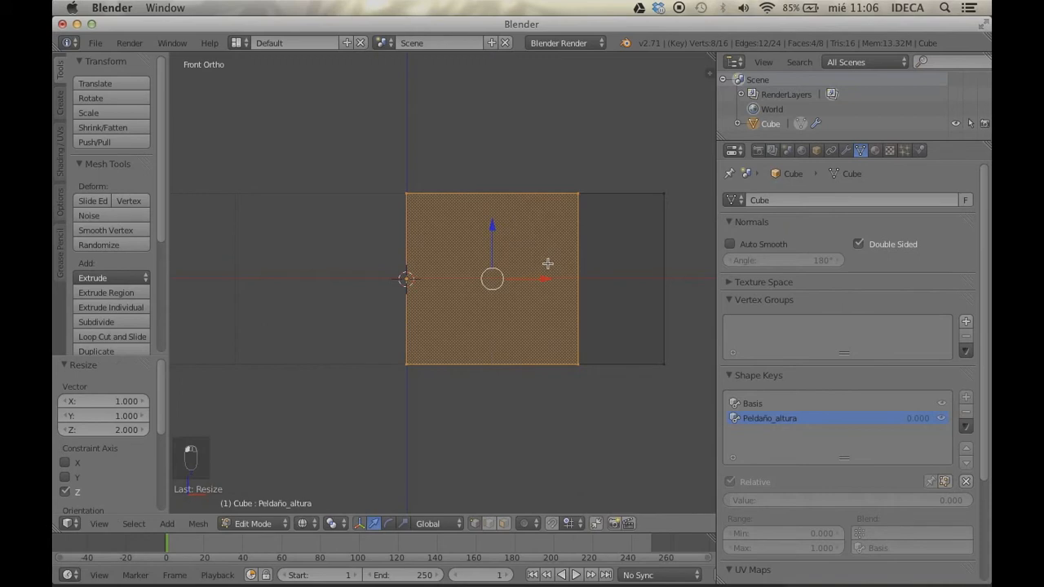
key("Tab")
key("Tab")
key("z")
mouse_move(547, 269)
middle_mouse_down()
mouse_move(598, 293)
mouse_move(657, 277)
mouse_move(580, 272)
middle_mouse_up()
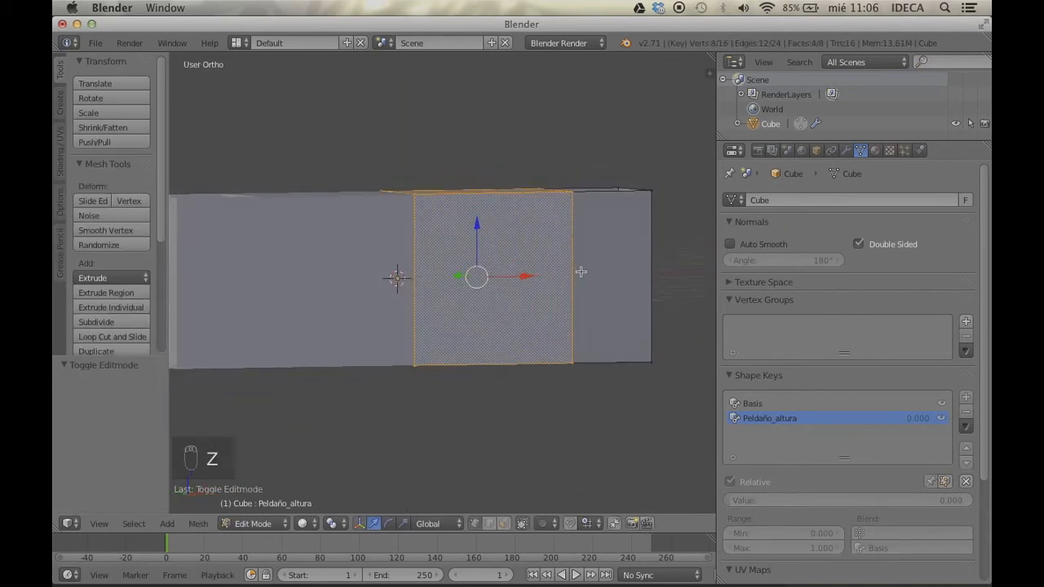
key("Tab")
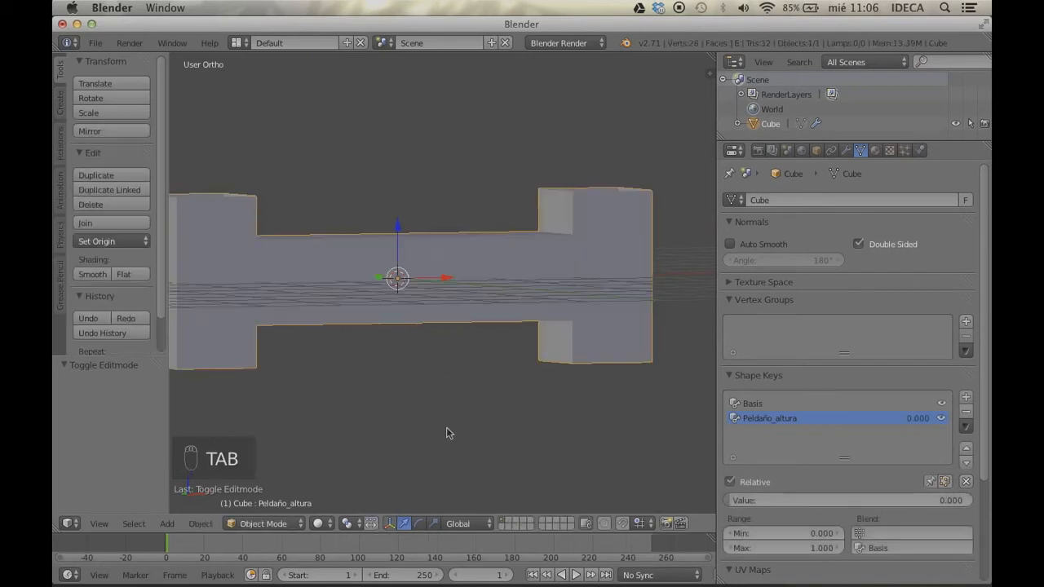
Compare the Basis and Peldaño_altura shape keys and test the Peldaño_altura value, examining the rung from several angles
middle_click_drag(553, 404, 513, 397)
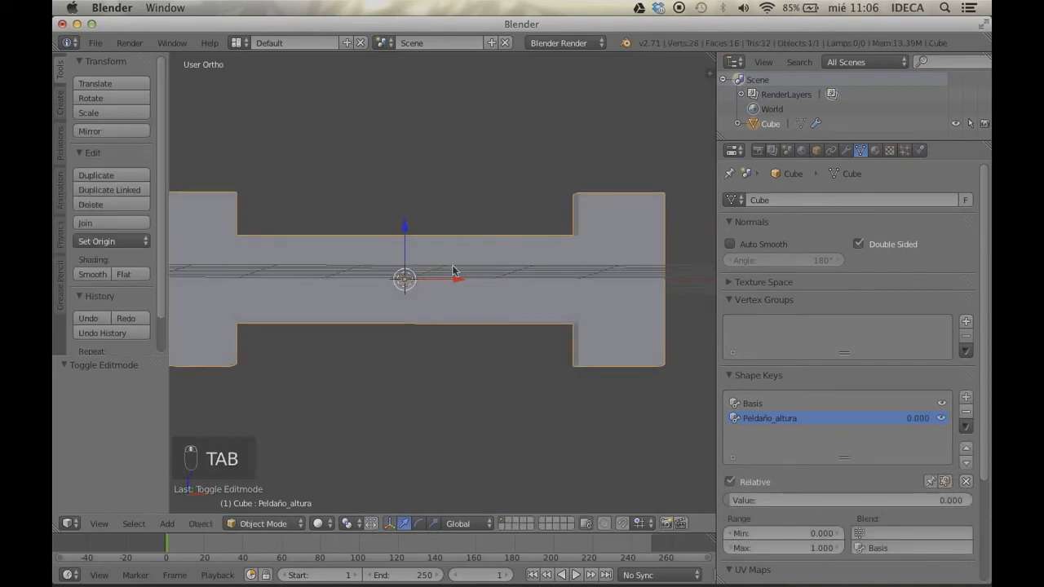
left_click(753, 406)
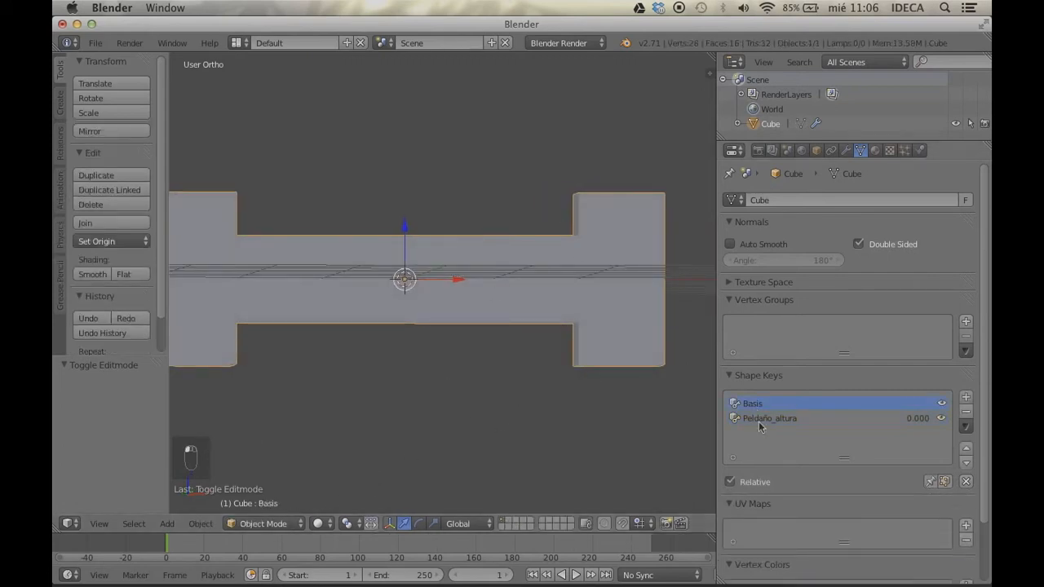
left_click(758, 420)
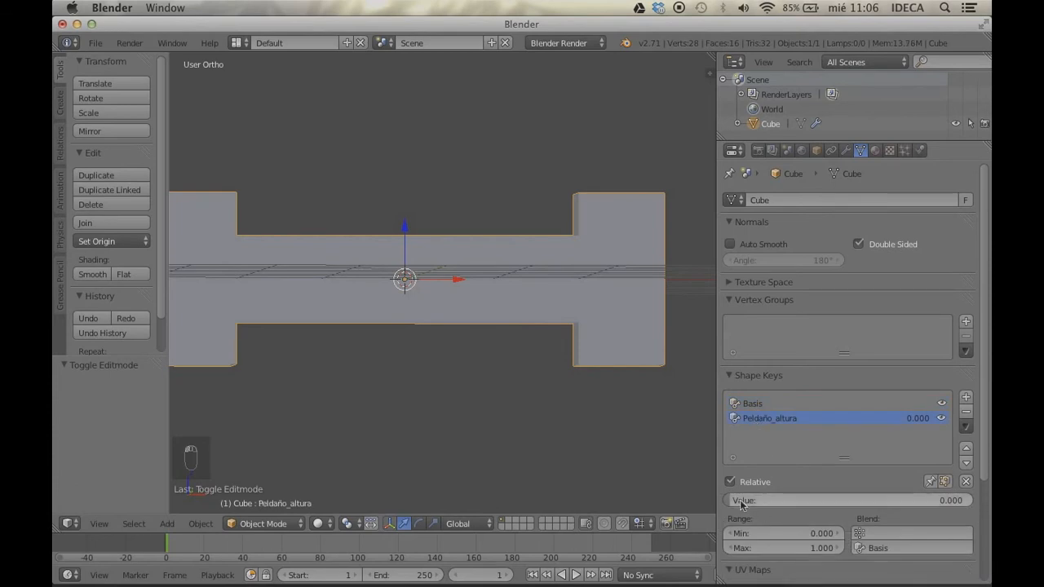
mouse_move(741, 505)
left_mouse_down()
mouse_move(988, 505)
mouse_move(734, 504)
left_mouse_up()
scroll(575, 294, "down", 1)
scroll(570, 295, "up", 2)
middle_click_drag(566, 294, 622, 362)
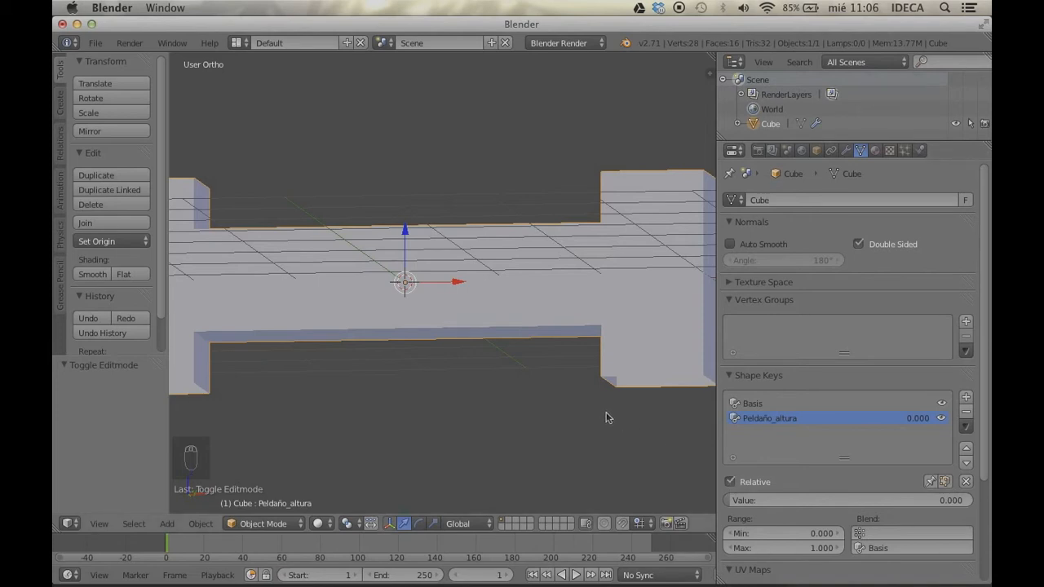
middle_click_drag(594, 408, 609, 413)
key("KP_1")
scroll(608, 411, "down", 2)
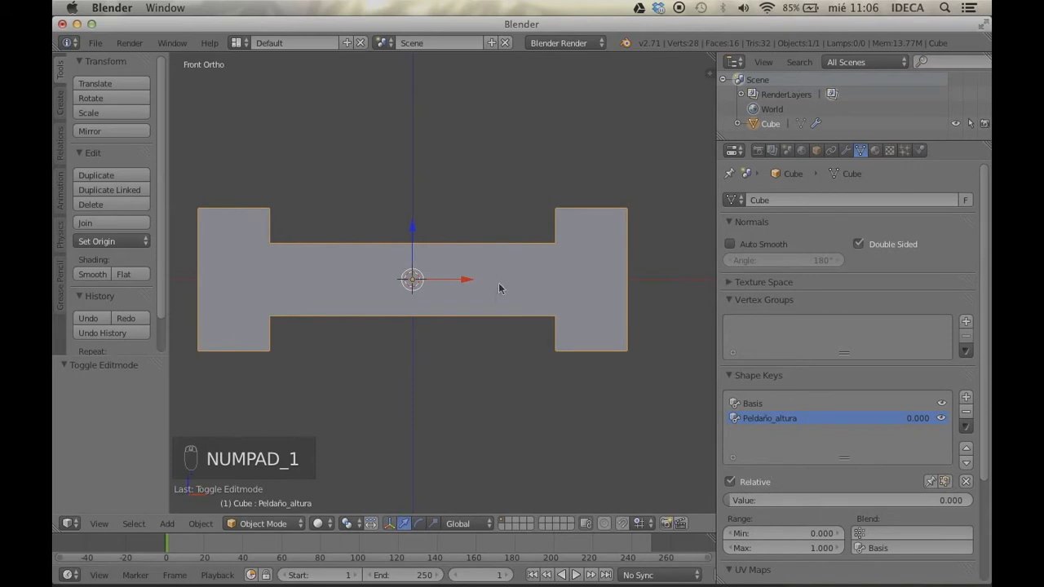
Try a range maximum of 2 for Peldaño_altura, test its value, and restore the maximum to 1
left_click(798, 548)
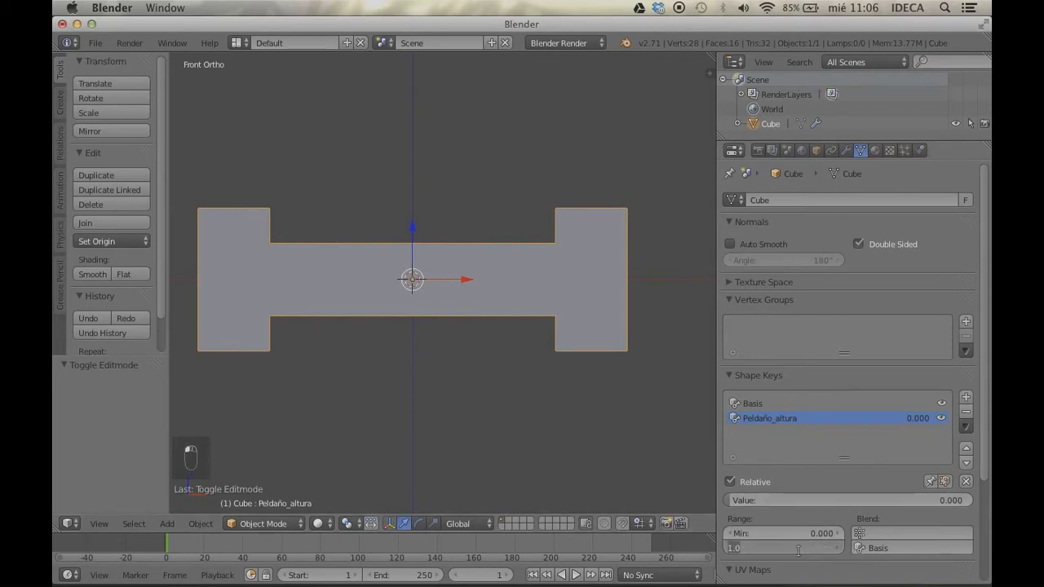
type("2")
key("Return")
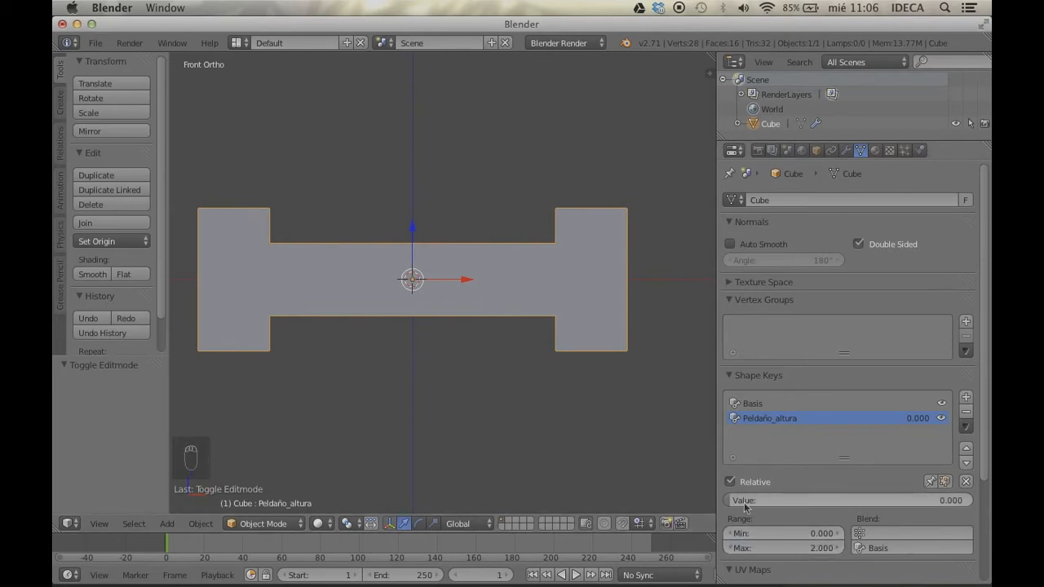
mouse_move(746, 500)
left_mouse_down()
mouse_move(971, 500)
mouse_move(726, 500)
left_mouse_up()
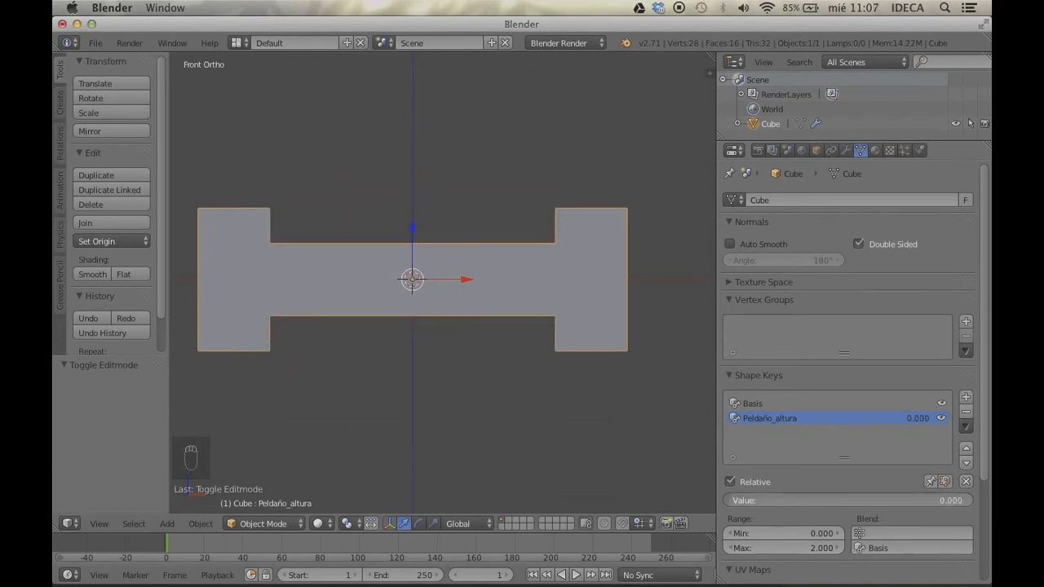
left_click(796, 548)
type("1")
key("Return")
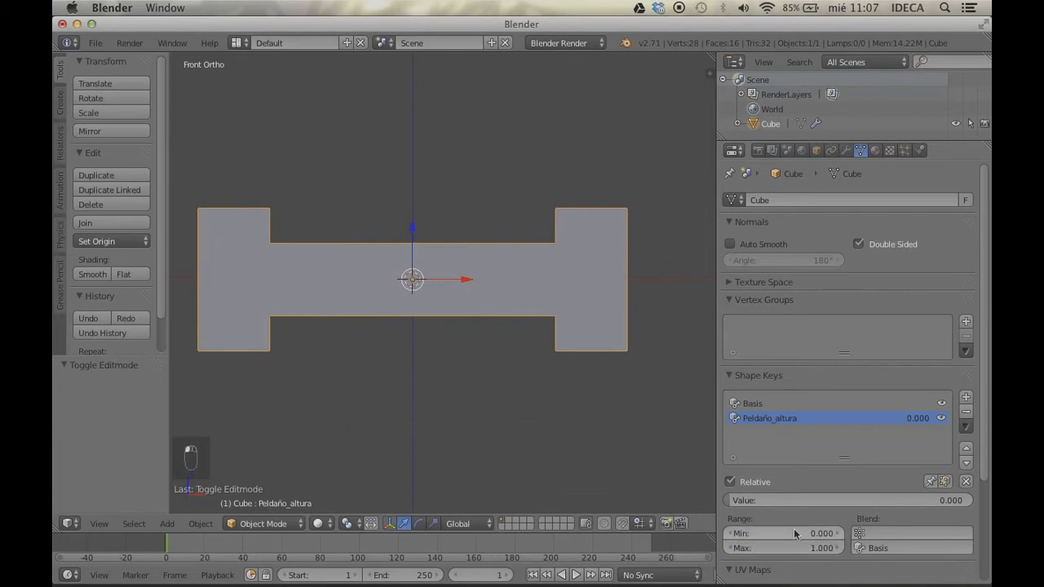
Set the Peldaño_altura range minimum to -1 and vary its value across the range, ending at -1
left_click(788, 532)
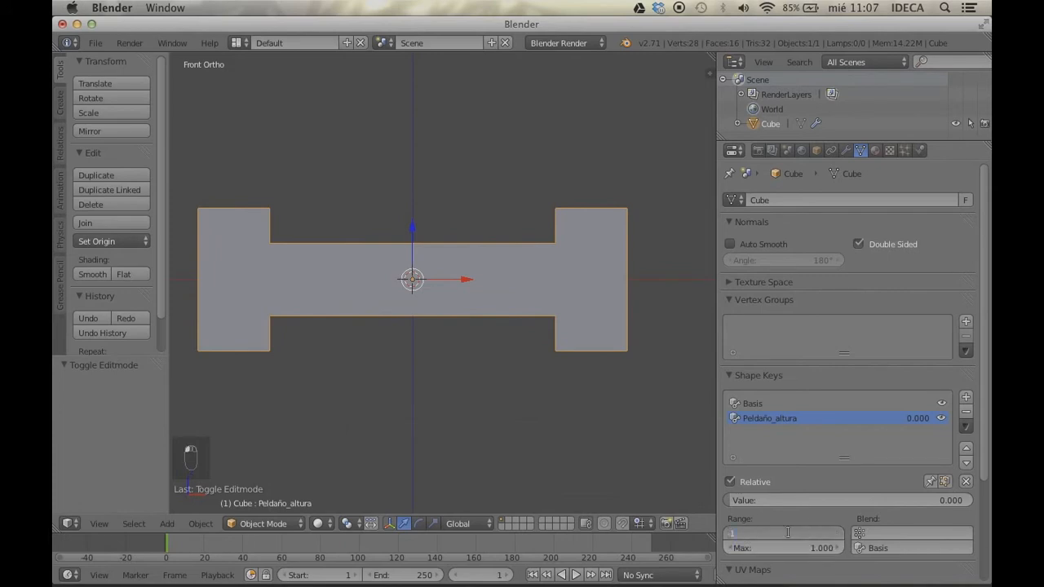
type("-1")
key("Return")
left_click_drag(849, 500, 723, 500)
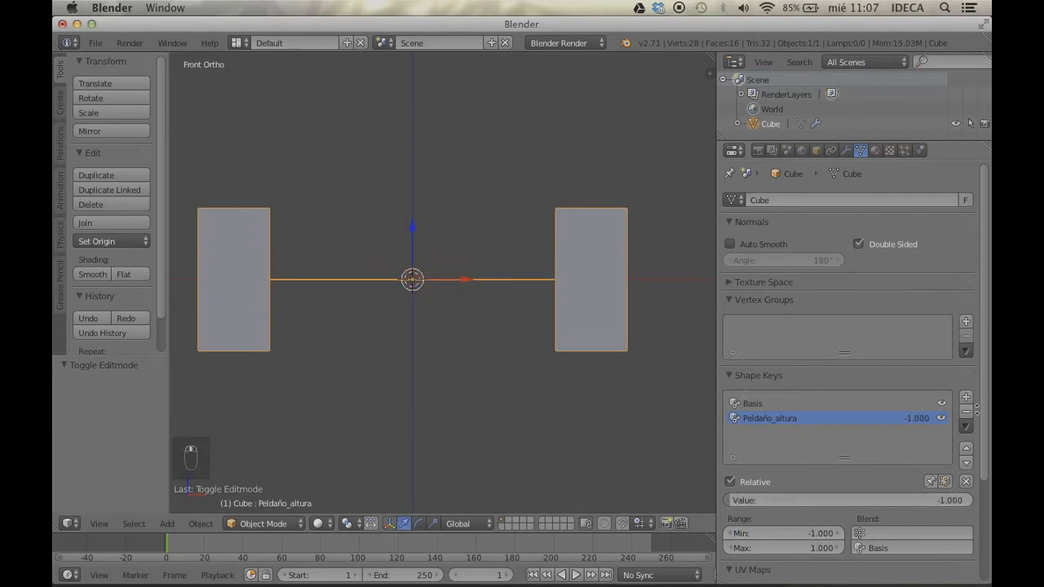
middle_click_drag(606, 377, 717, 439)
mouse_move(744, 505)
left_mouse_down()
mouse_move(979, 505)
mouse_move(726, 505)
left_mouse_up()
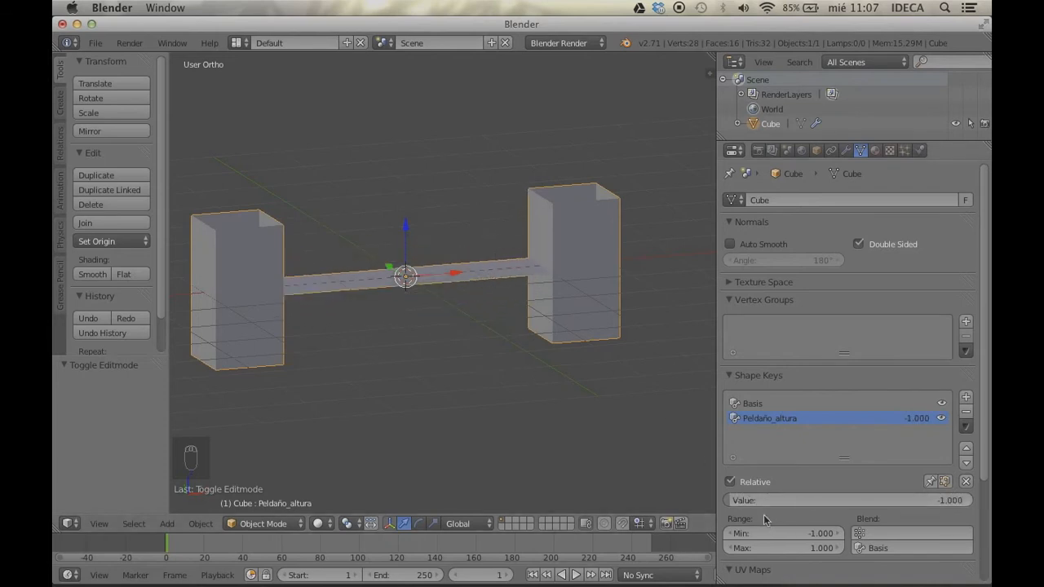
left_click_drag(750, 505, 727, 500)
middle_click_drag(569, 416, 532, 398)
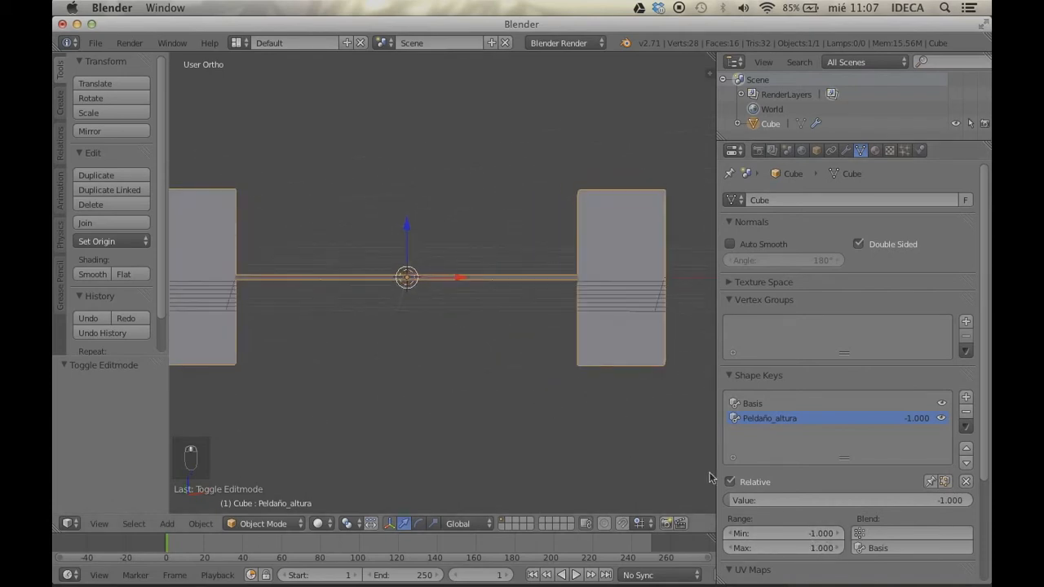
Set the Peldaño_altura value to 1 as a check, and reset it to 0
left_click(768, 500)
type("1")
key("Return")
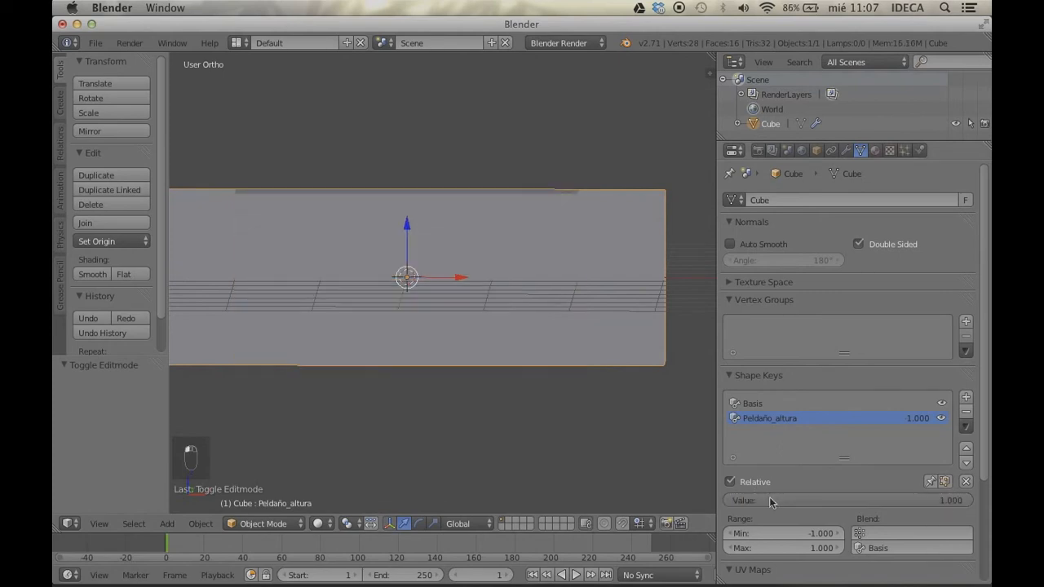
left_click(799, 501)
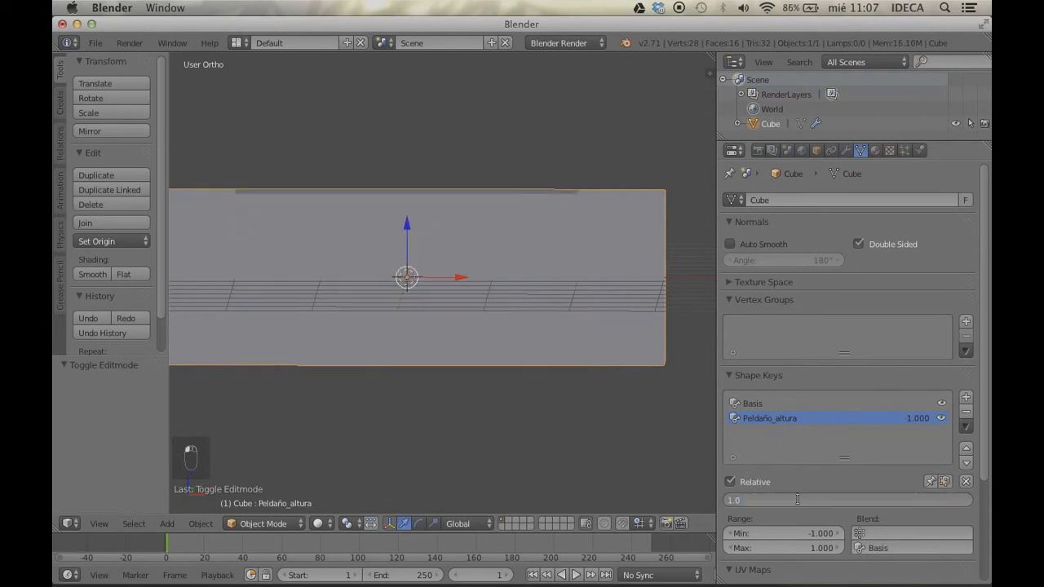
type("0")
key("Return")
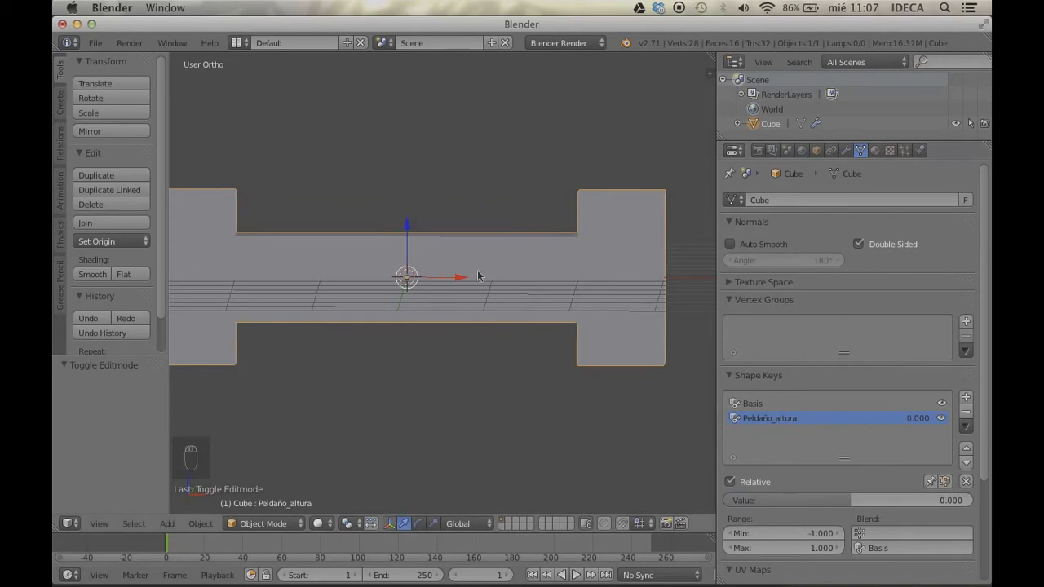
Add a third shape key to the ladder segment and name it Peldaño_profundidad
middle_click_drag(621, 334, 543, 351)
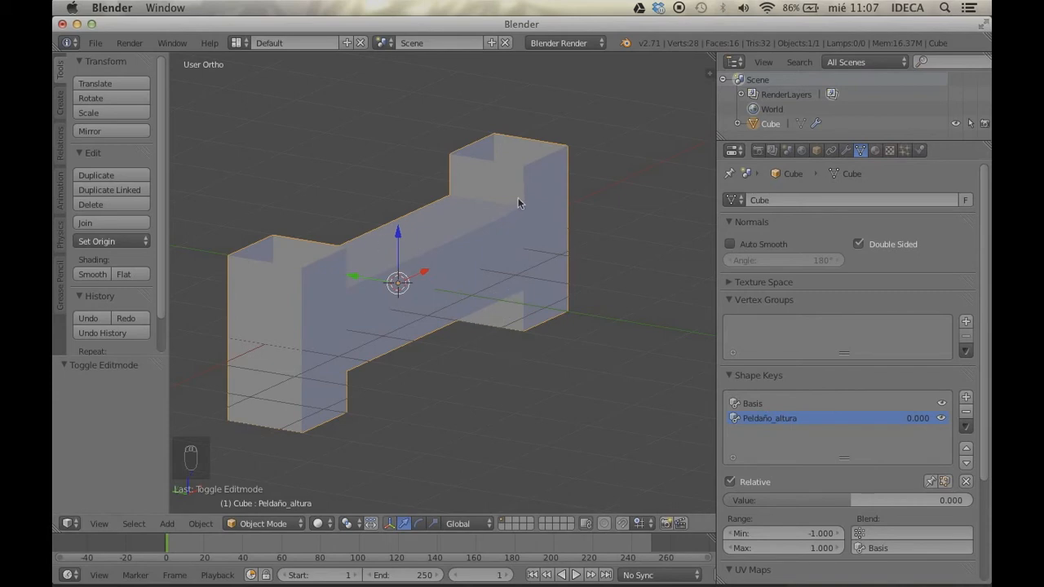
middle_click_drag(522, 193, 425, 249)
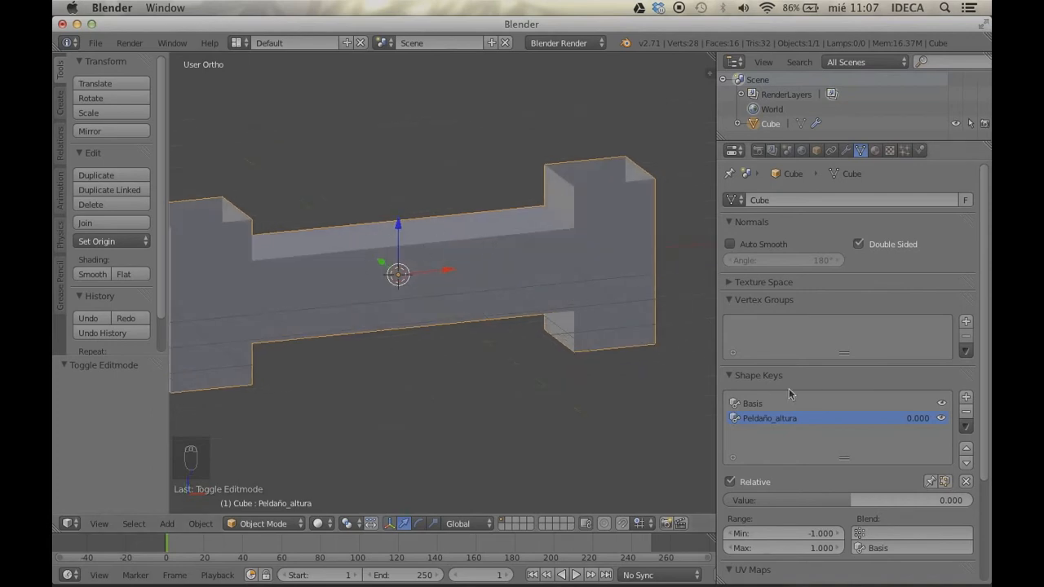
left_click(966, 399)
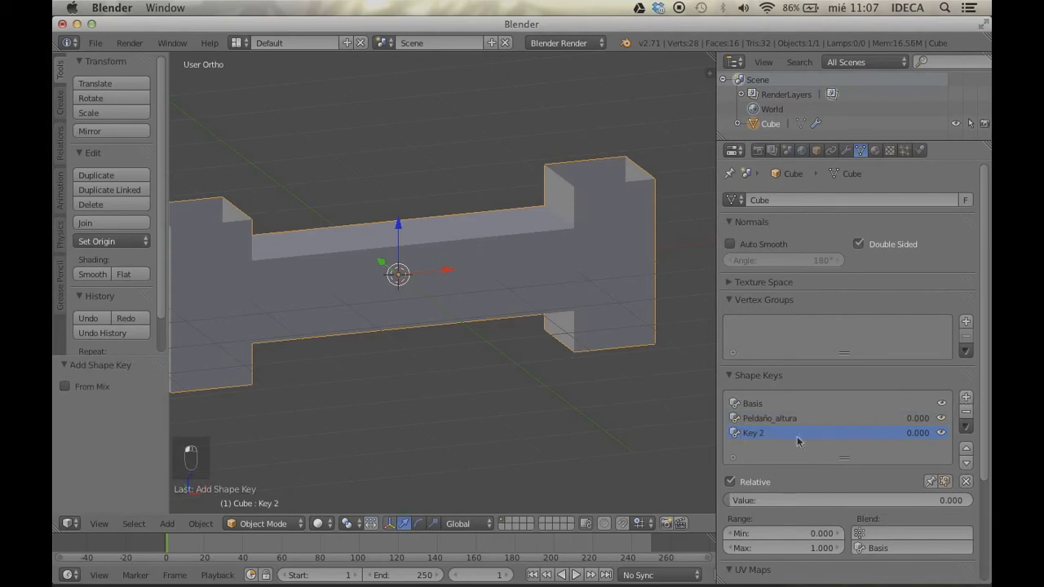
double_click(783, 435)
type("Peldaño_profundidad")
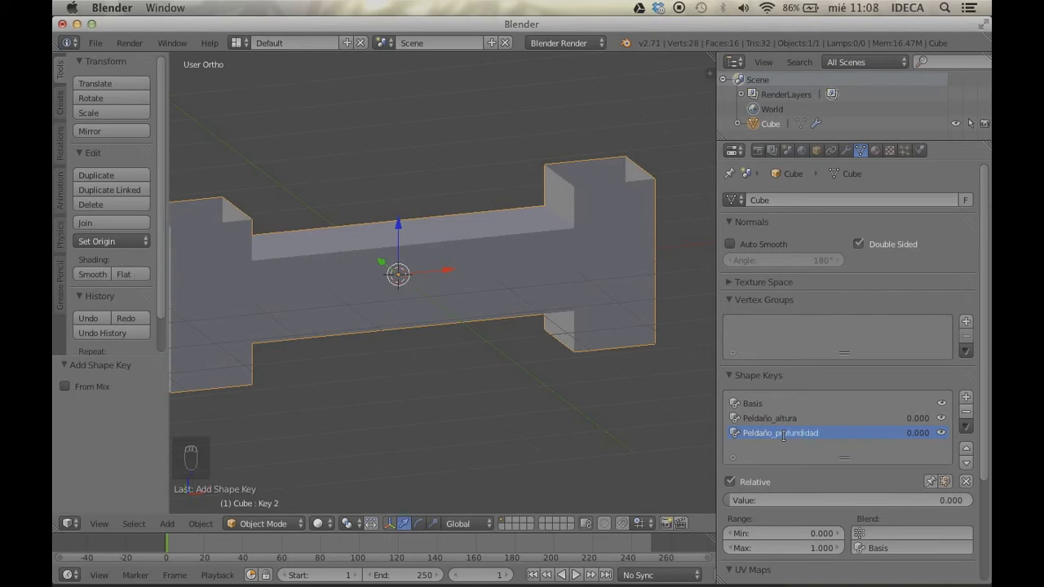
Scale the rung's selected vertices by 2 along Y in Edit Mode for Peldaño_profundidad and return to Object Mode
key("Tab")
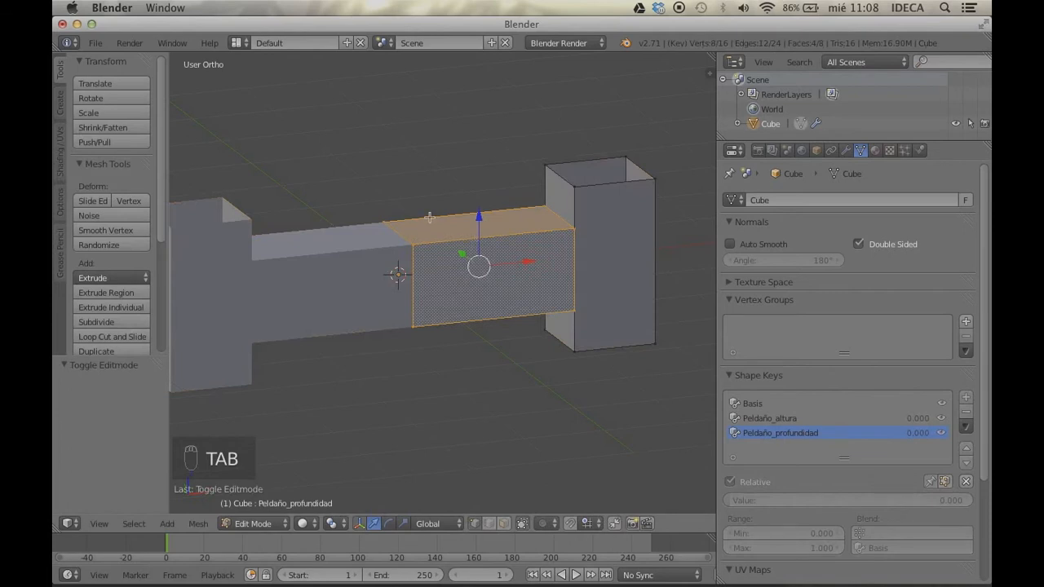
middle_click_drag(430, 218, 450, 243)
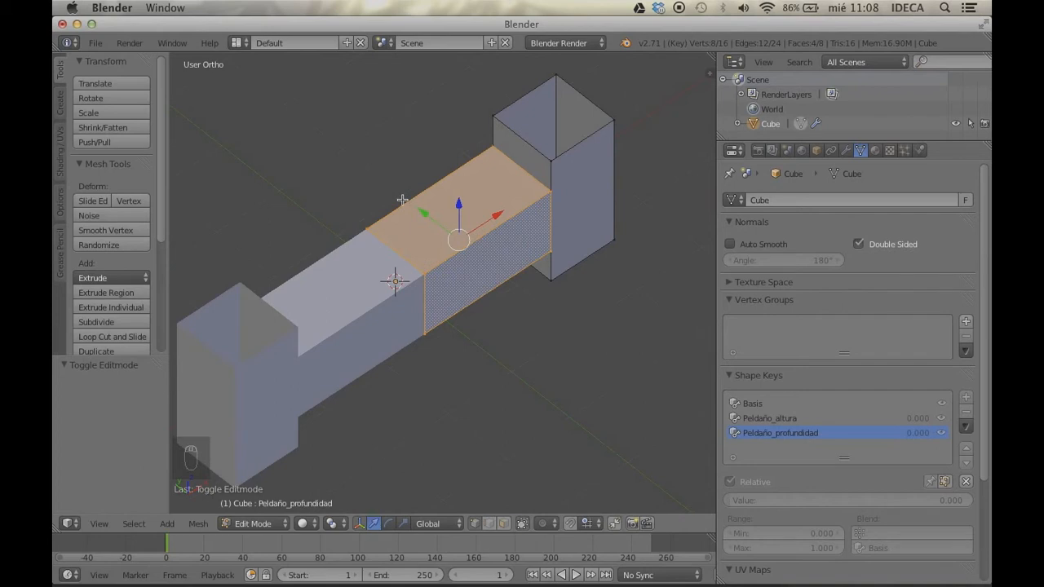
key("s")
key("2")
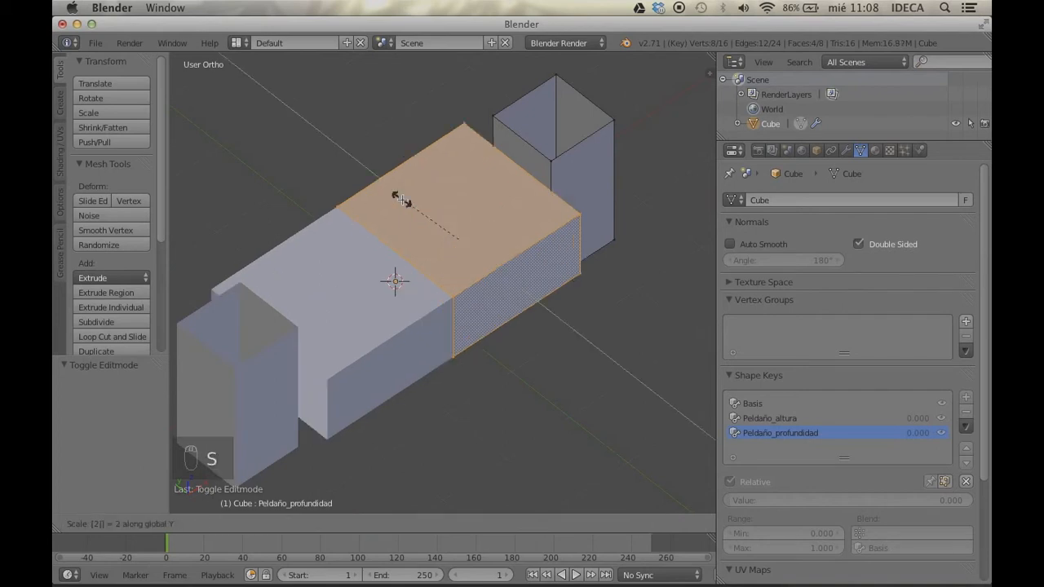
left_click(401, 200)
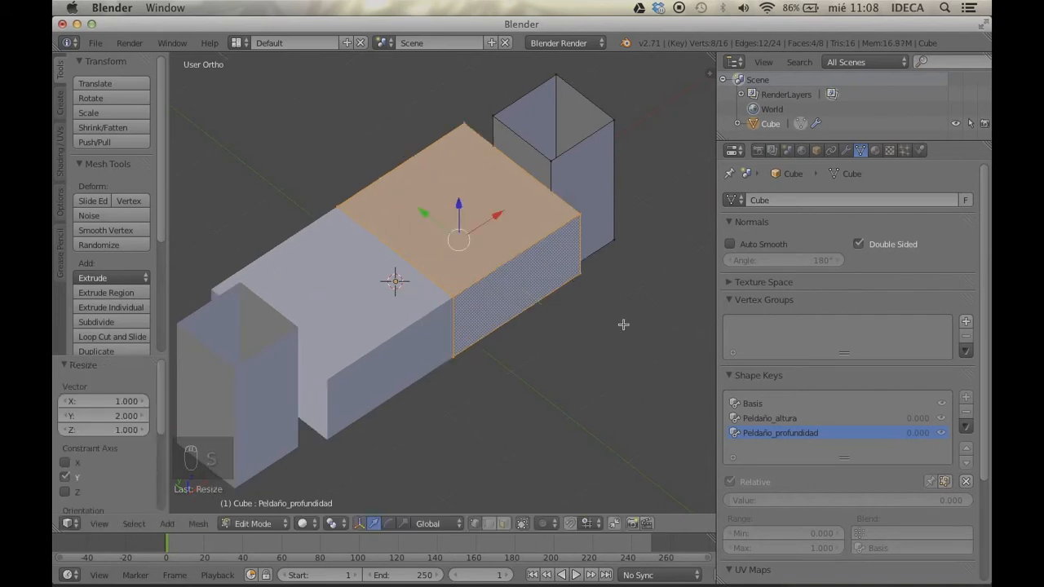
key("Tab")
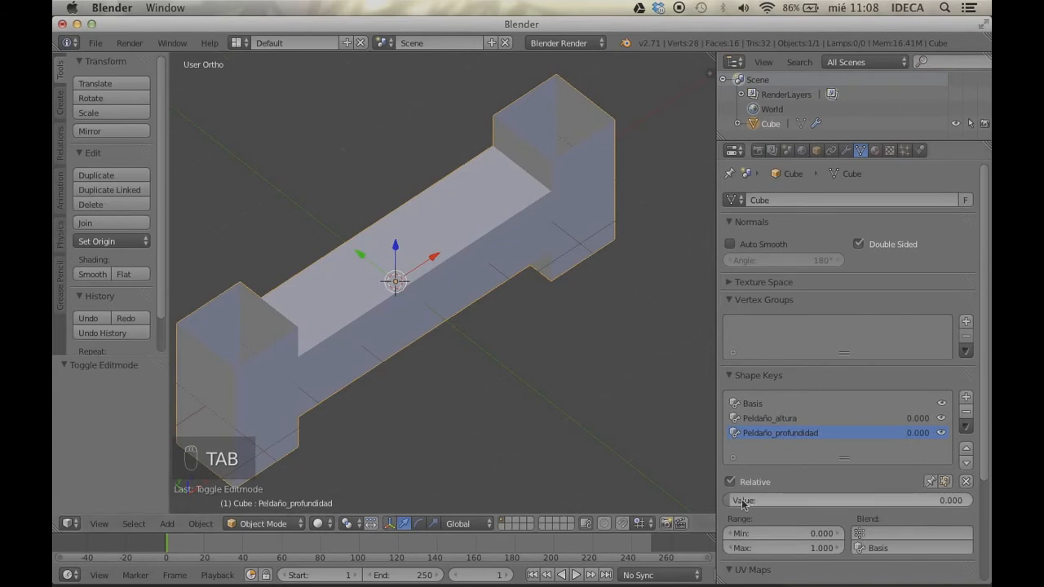
Set the Peldaño_profundidad range minimum to -1
left_click_drag(749, 501, 715, 492)
left_click(790, 532)
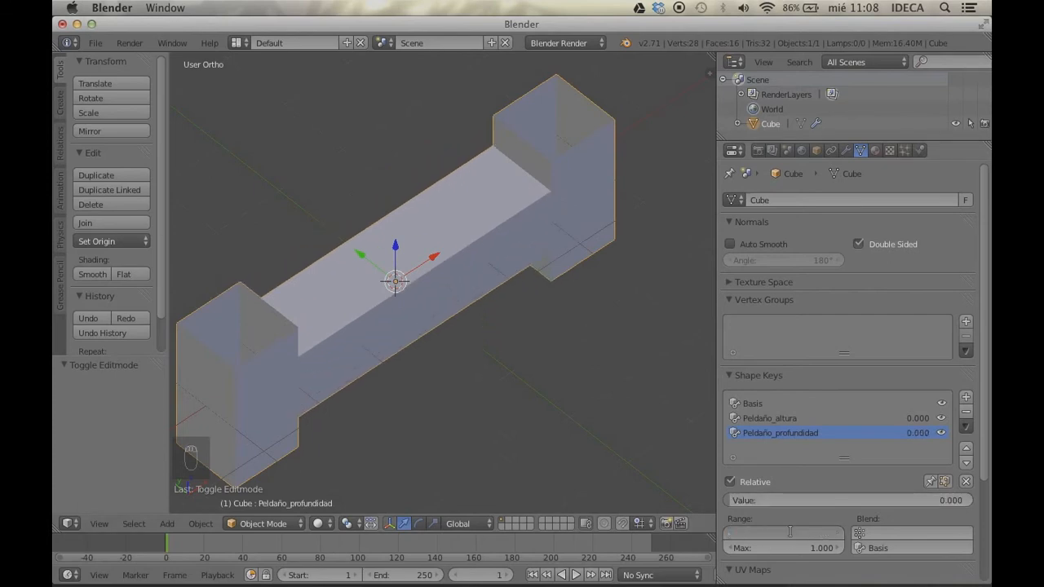
type("-1")
key("Return")
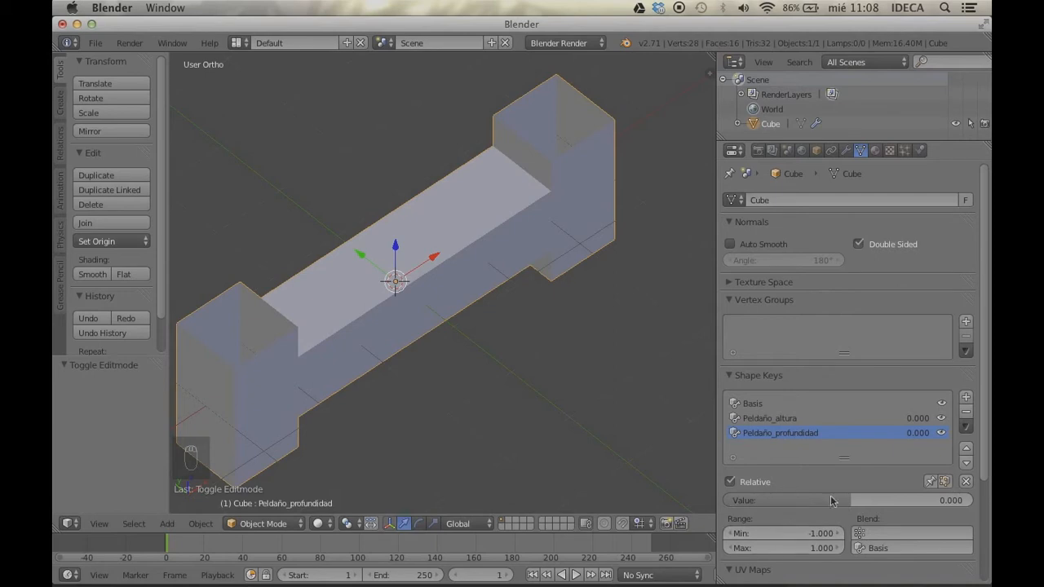
Raise the Peldaño_profundidad value to 1 as a check, and reset it to 0
left_click_drag(844, 500, 967, 499)
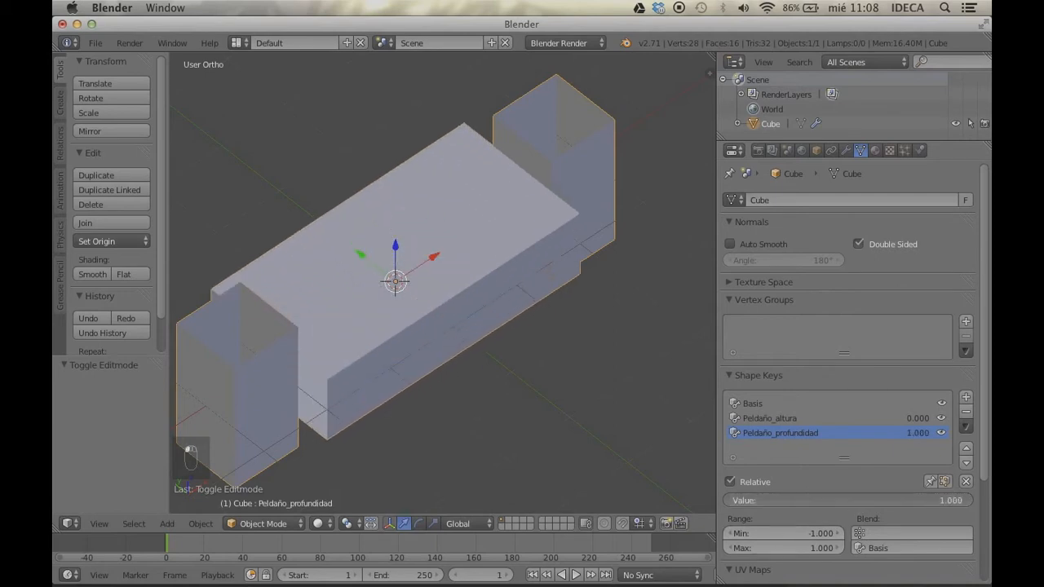
left_click(801, 500)
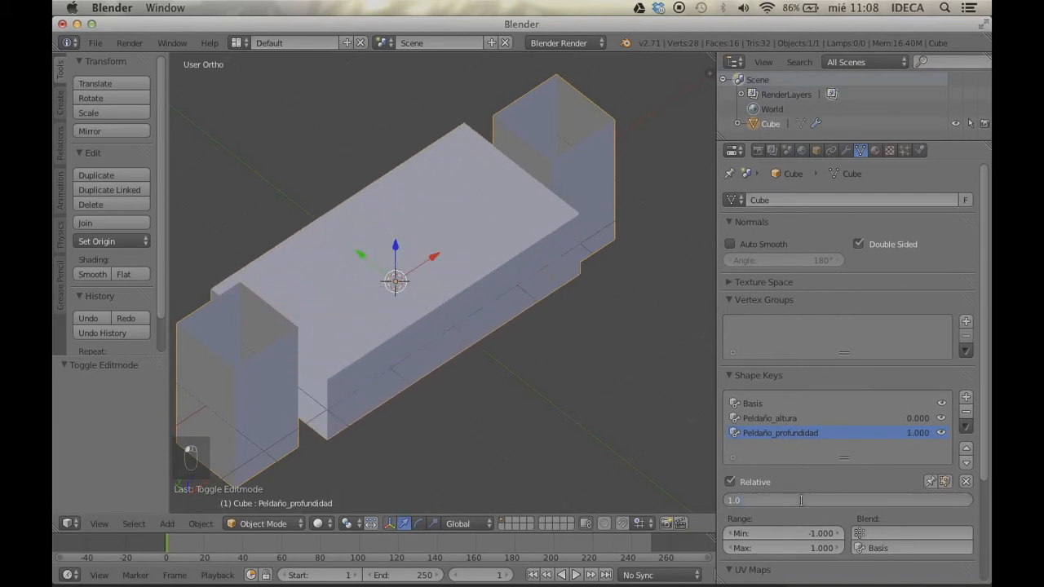
type("0")
key("Return")
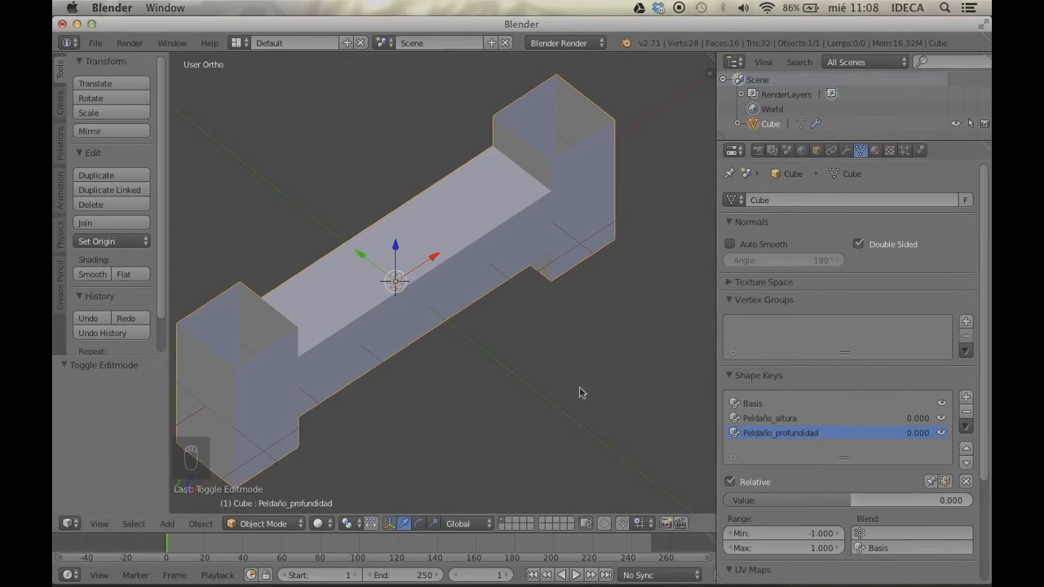
Add a fourth shape key to the ladder segment and name it Peldaño_Anchura
middle_click_drag(580, 392, 499, 318)
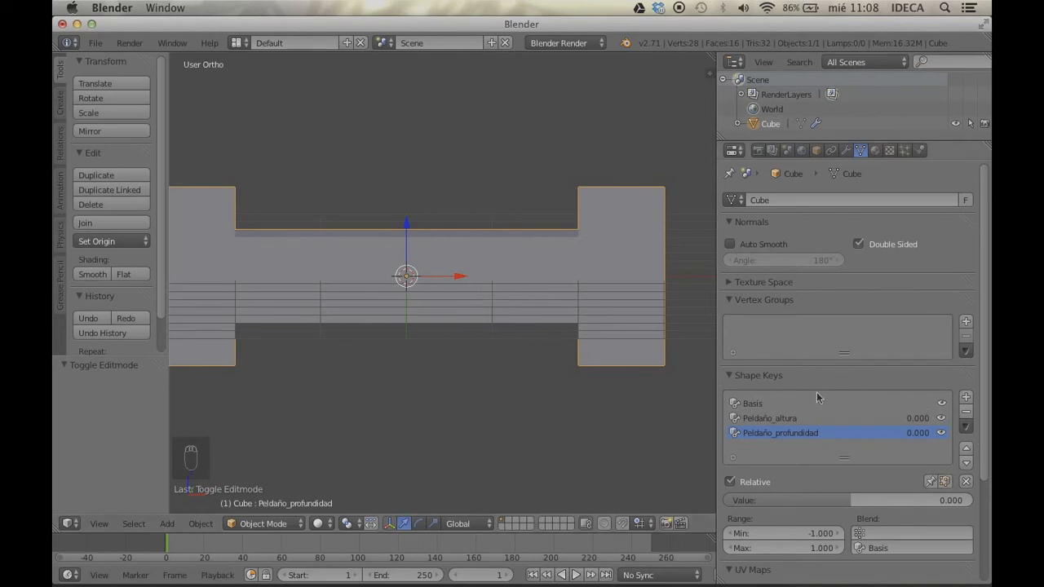
scroll(462, 326, "down", 2)
scroll(422, 284, "up", 2)
left_click(966, 398)
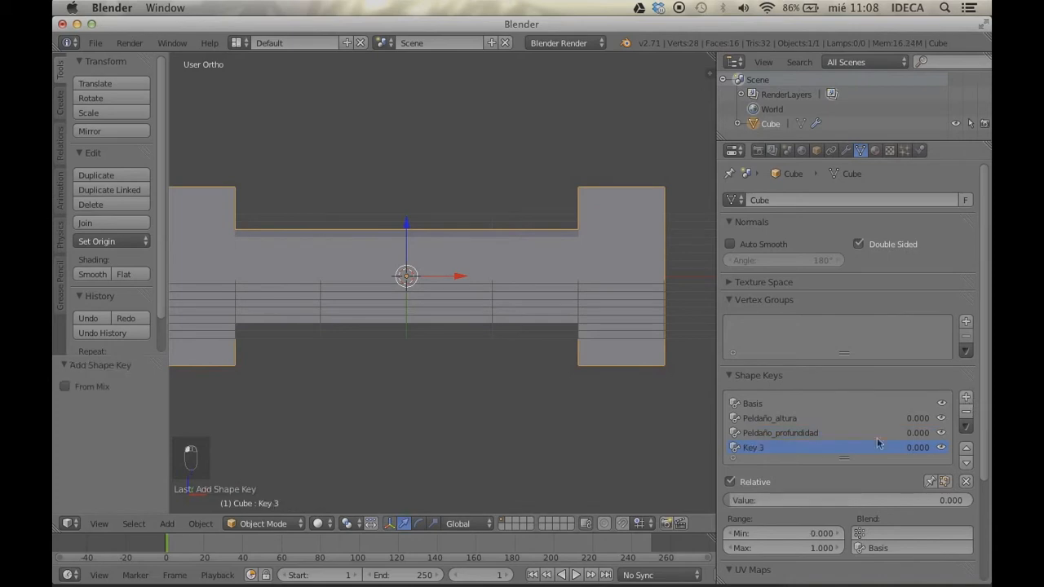
double_click(771, 449)
type("Peldaño_Anchura")
key("Return")
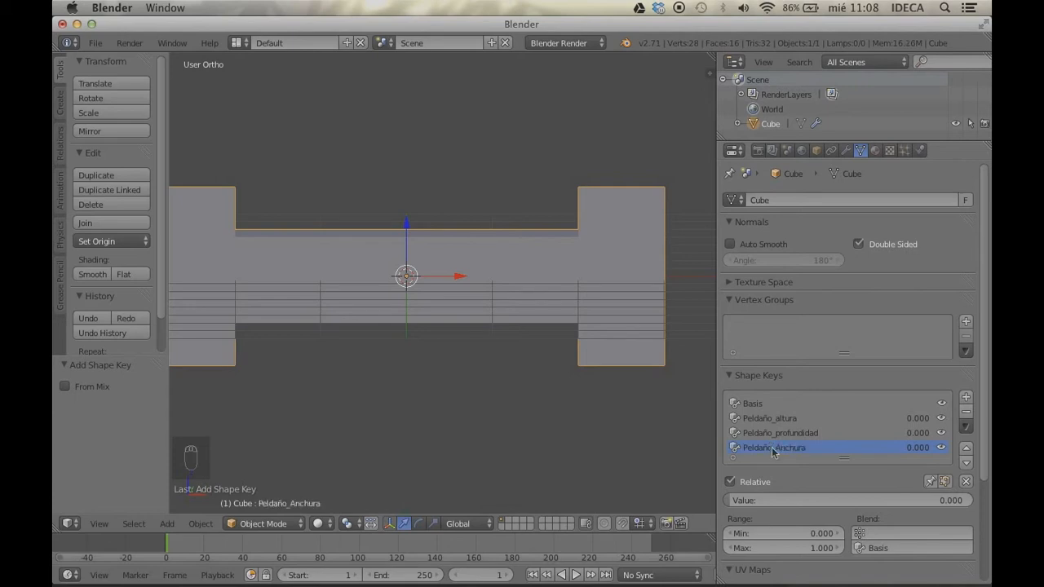
Show the ladder segment as wireframe in front view and enter Edit Mode
key("KP_1")
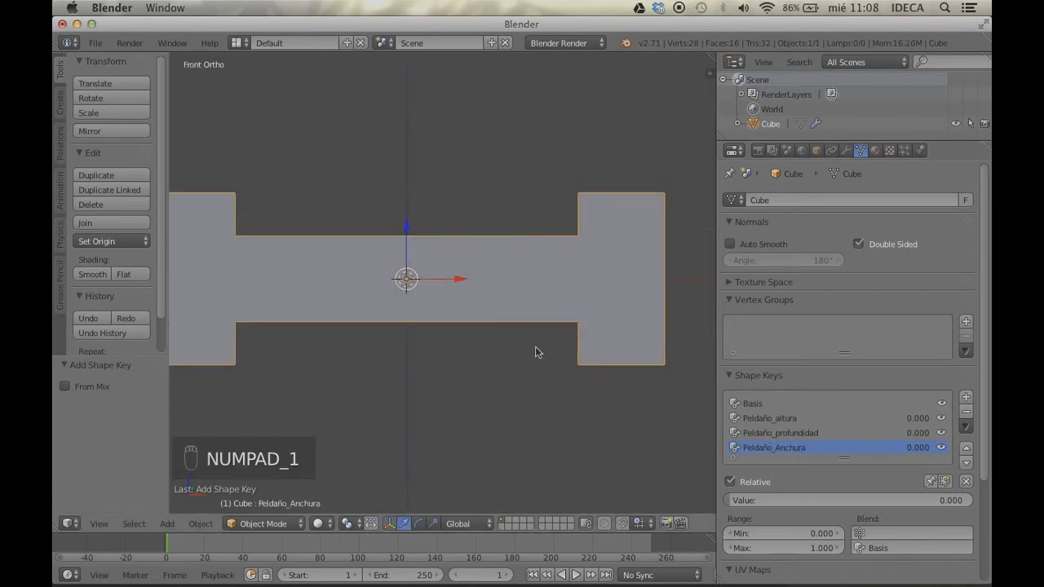
key("z")
key("Tab")
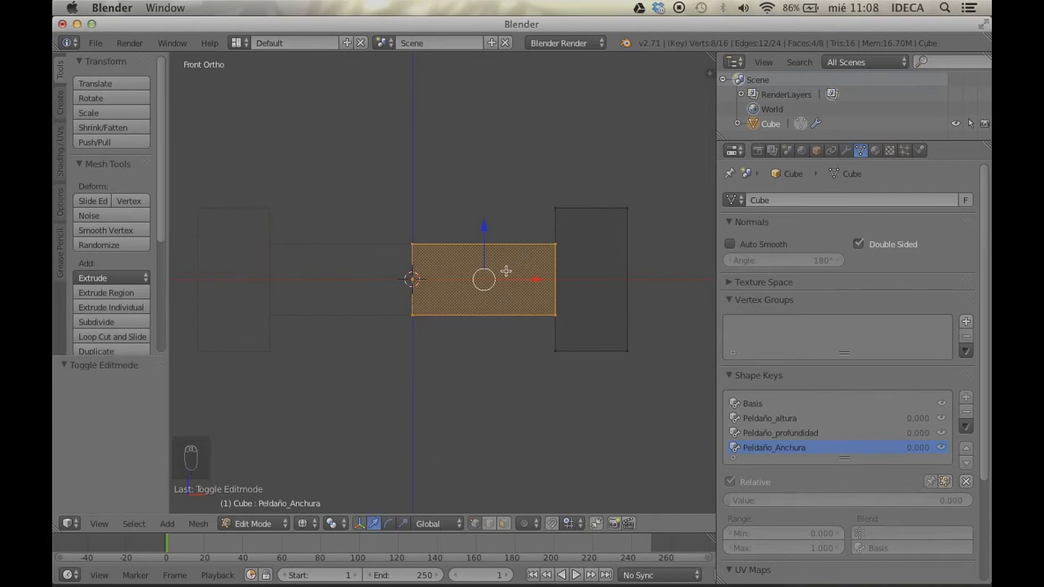
Sketch Grease Pencil arrows for the width direction and a loop around the side post, and erase them
key("d")
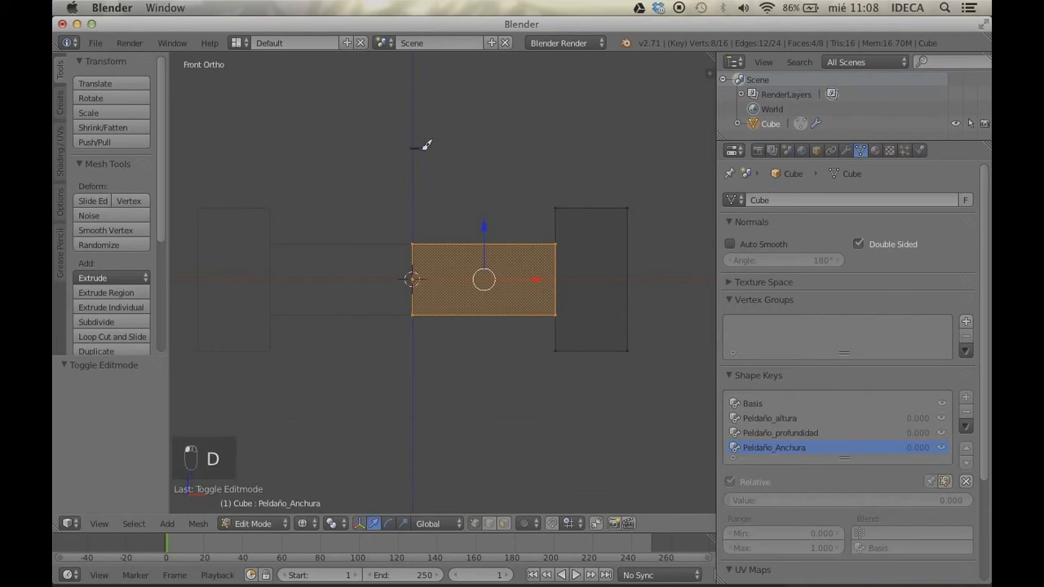
mouse_move(410, 149)
left_mouse_down()
mouse_move(634, 171)
mouse_move(626, 177)
left_mouse_up()
mouse_move(578, 154)
left_mouse_down()
mouse_move(648, 177)
mouse_move(605, 186)
left_mouse_up()
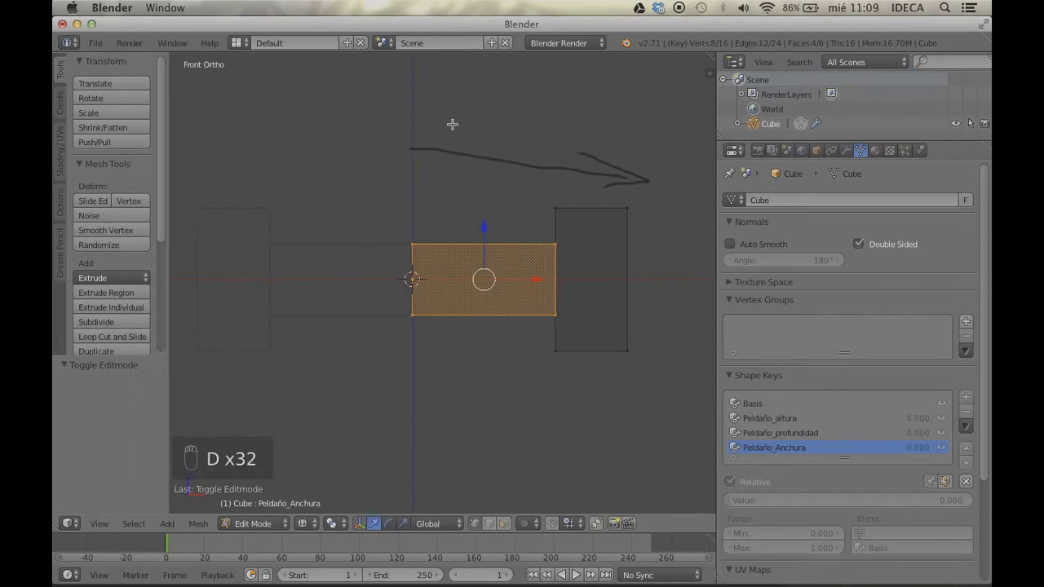
mouse_move(519, 144)
left_mouse_down()
mouse_move(455, 151)
mouse_move(528, 186)
left_mouse_up()
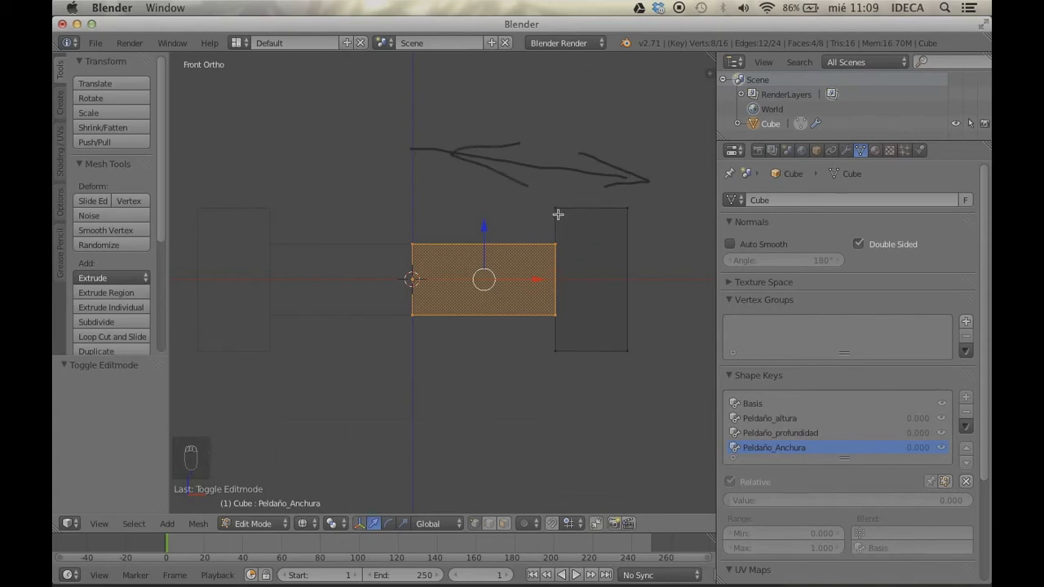
mouse_move(546, 233)
left_mouse_down()
mouse_move(622, 333)
mouse_move(551, 213)
left_mouse_up()
key("d")
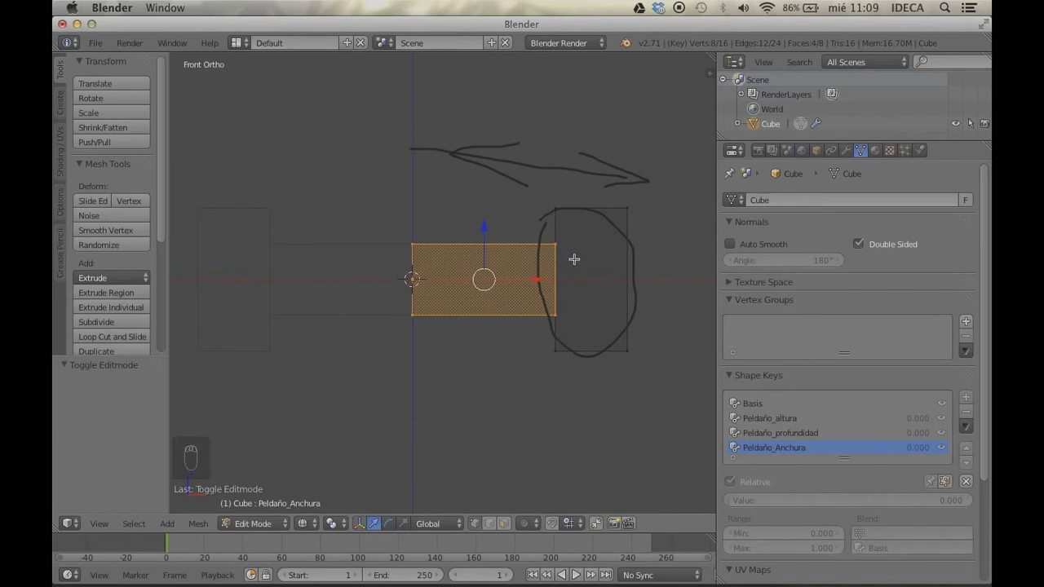
key("d")
mouse_move(598, 303)
right_mouse_down()
mouse_move(533, 240)
mouse_move(557, 242)
mouse_move(556, 211)
mouse_move(622, 302)
mouse_move(566, 354)
mouse_move(646, 160)
mouse_move(651, 167)
mouse_move(401, 144)
mouse_move(544, 182)
mouse_move(554, 196)
right_mouse_up()
key("d")
Move the side post's vertices 1 unit along X for Peldaño_Anchura, and return to Object Mode with solid shading
key("a")
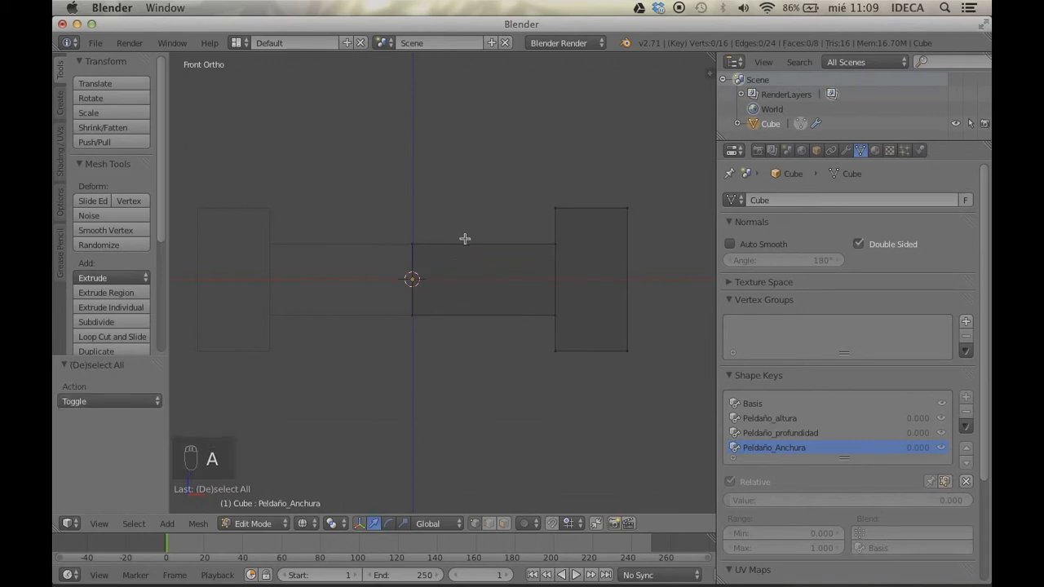
key("b")
left_click_drag(669, 162, 538, 392)
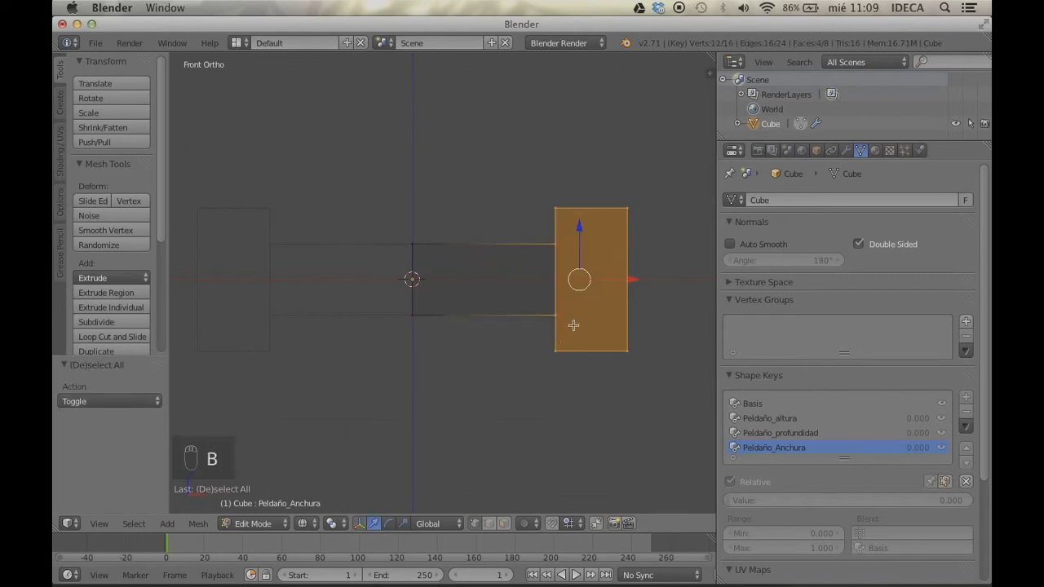
scroll(574, 325, "down", 1)
key("g")
key("x")
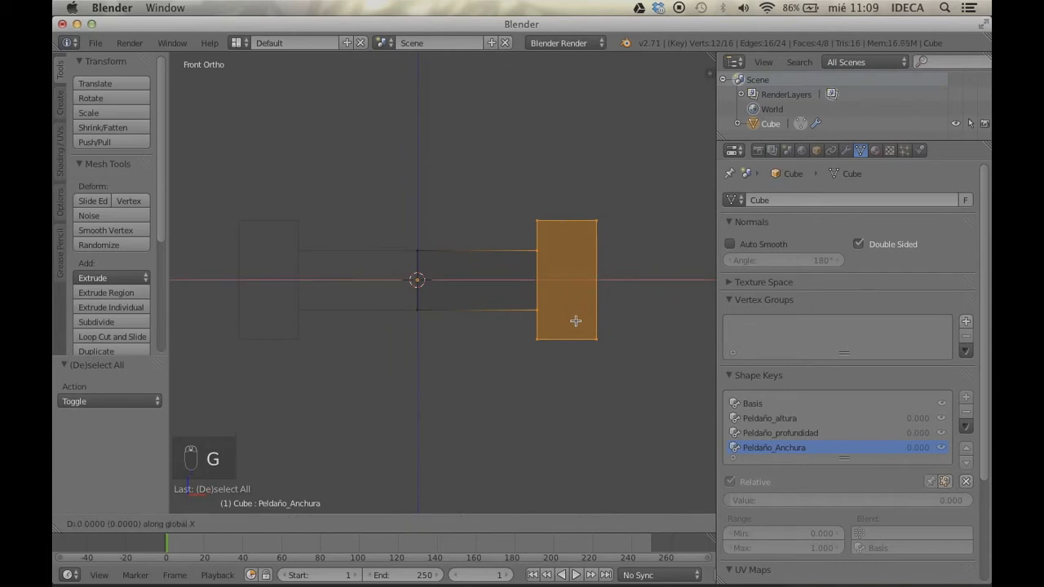
key("1")
key("Return")
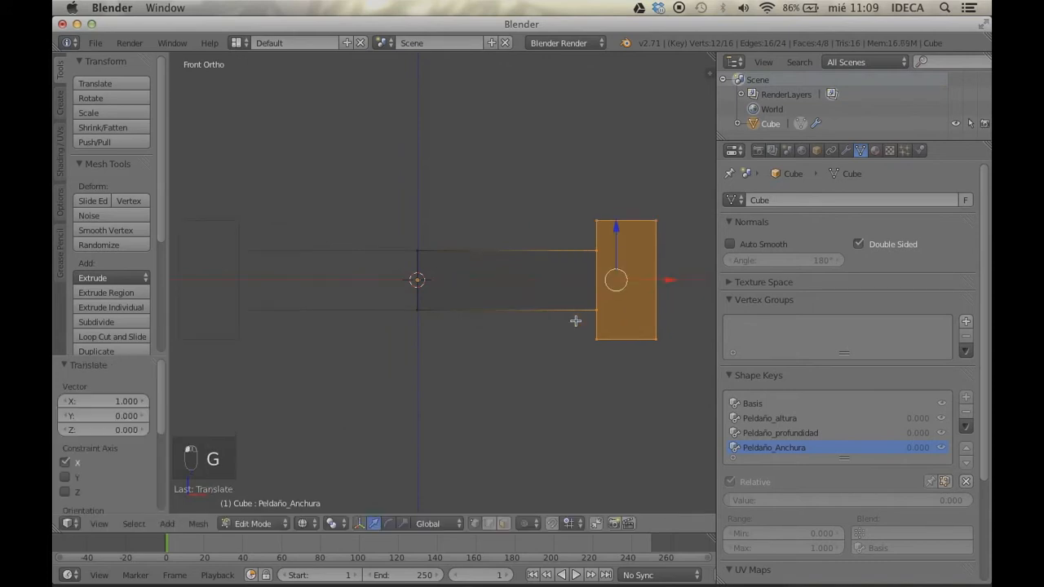
key("Tab")
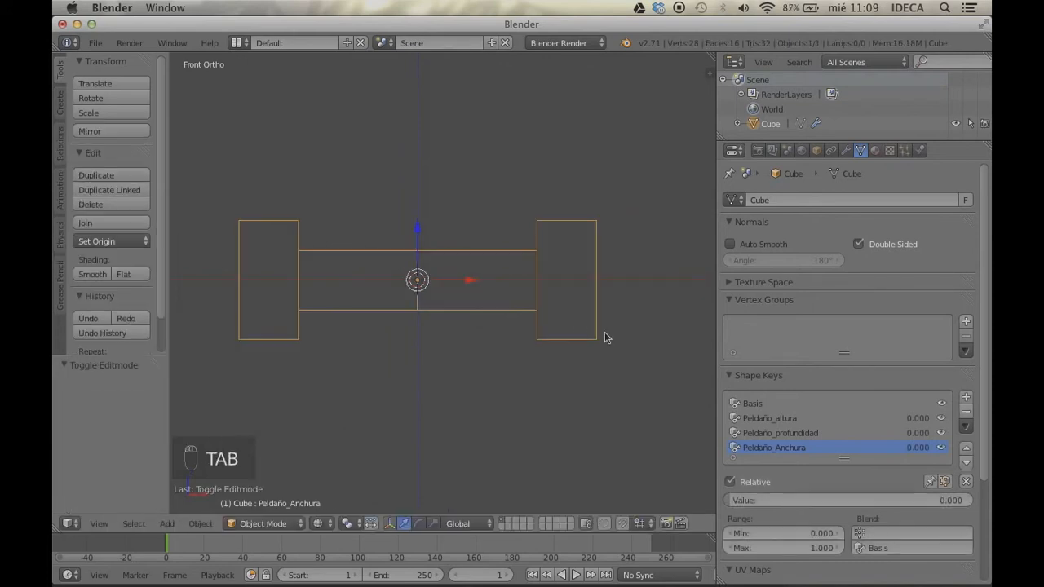
key("z")
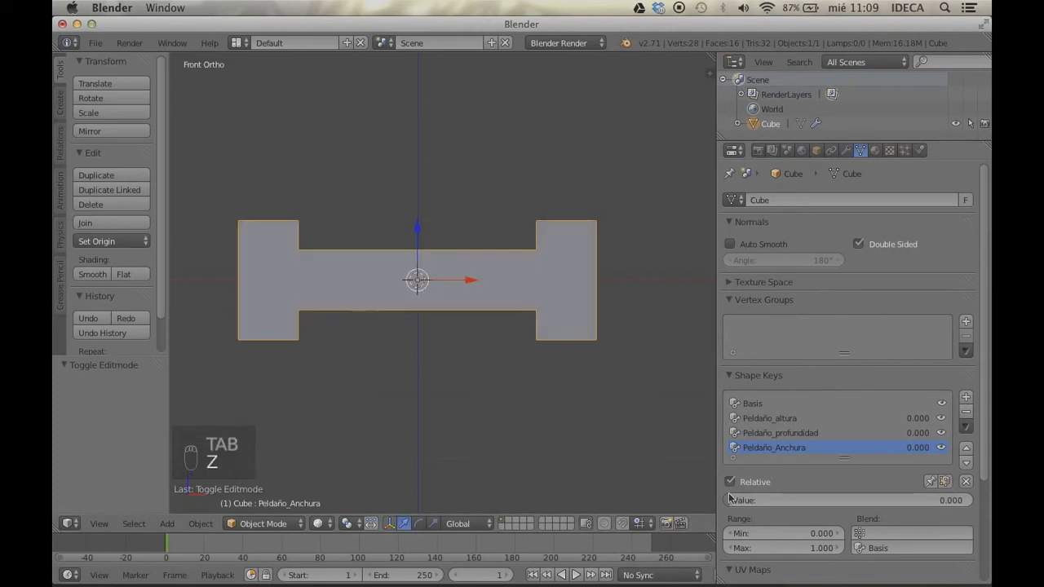
Set the Peldaño_Anchura range minimum to -1 and lower its value to -1
mouse_move(738, 504)
left_mouse_down()
mouse_move(796, 504)
mouse_move(738, 504)
left_mouse_up()
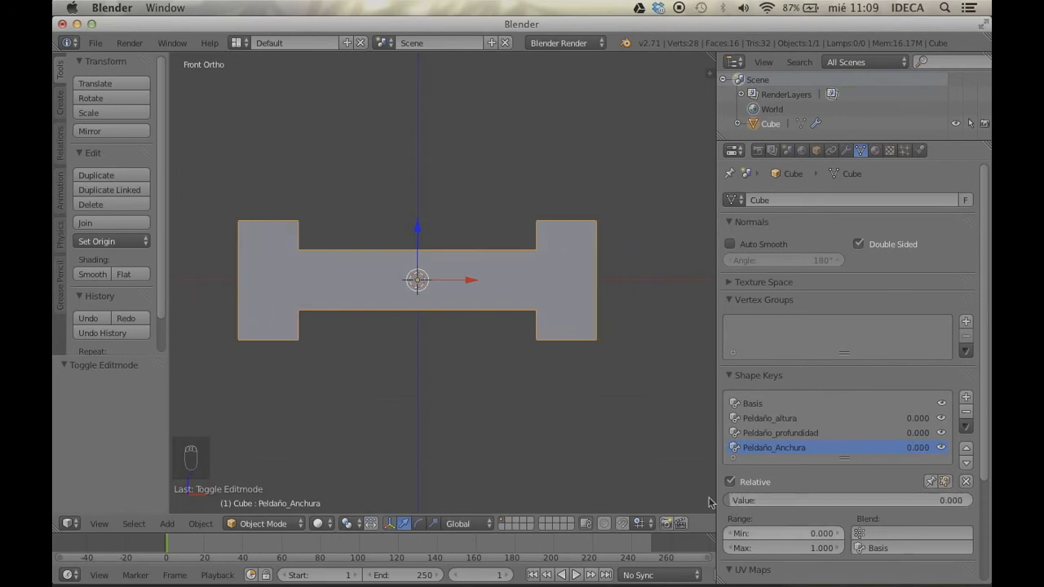
left_click(780, 534)
type("-1")
key("Return")
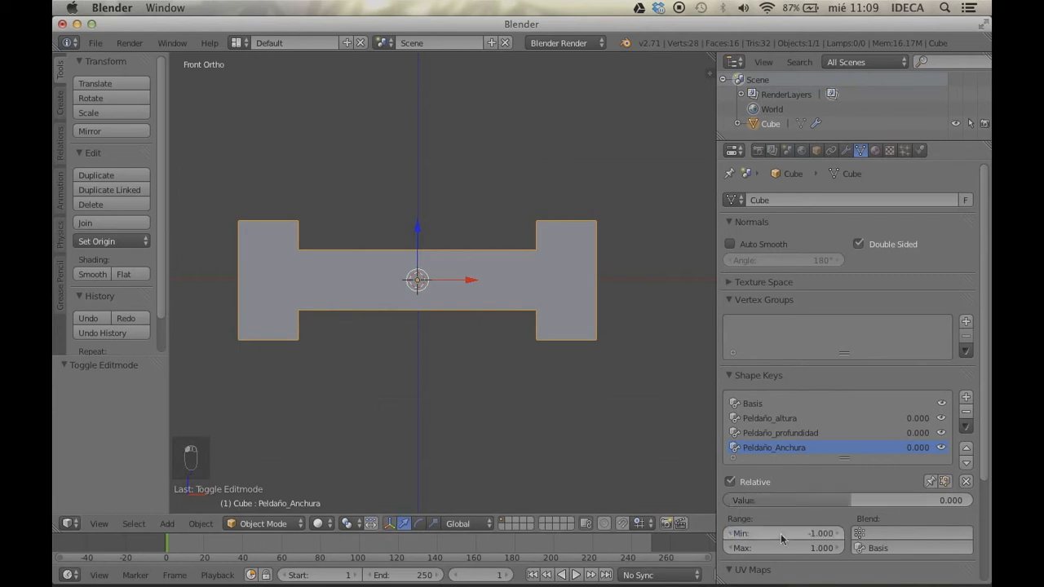
left_click_drag(839, 501, 727, 501)
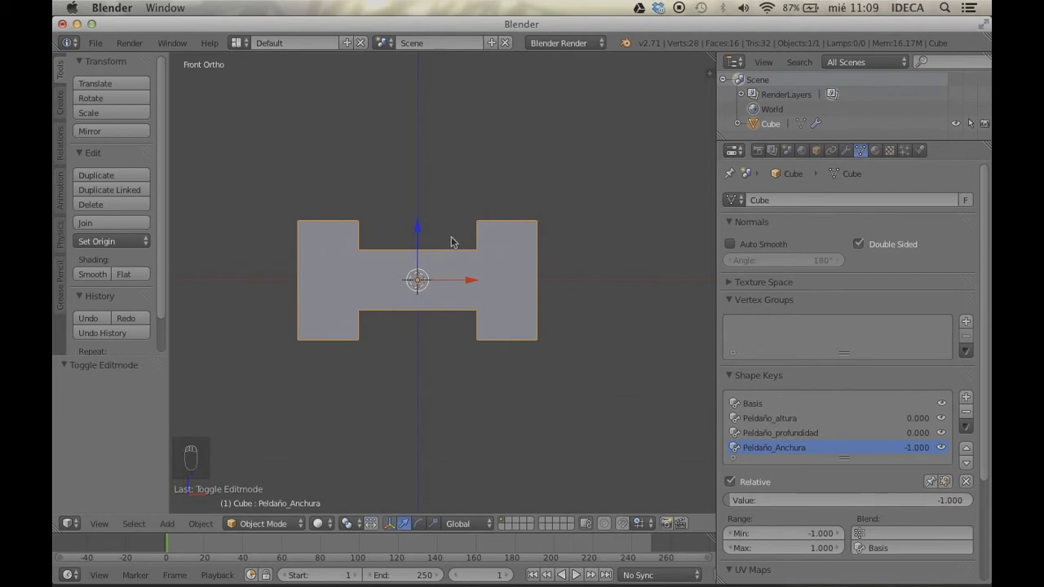
Set the Peldaño_Anchura range minimum to -2 and raise its value to 1 to check the width
left_click(762, 533)
type("-2")
key("Return")
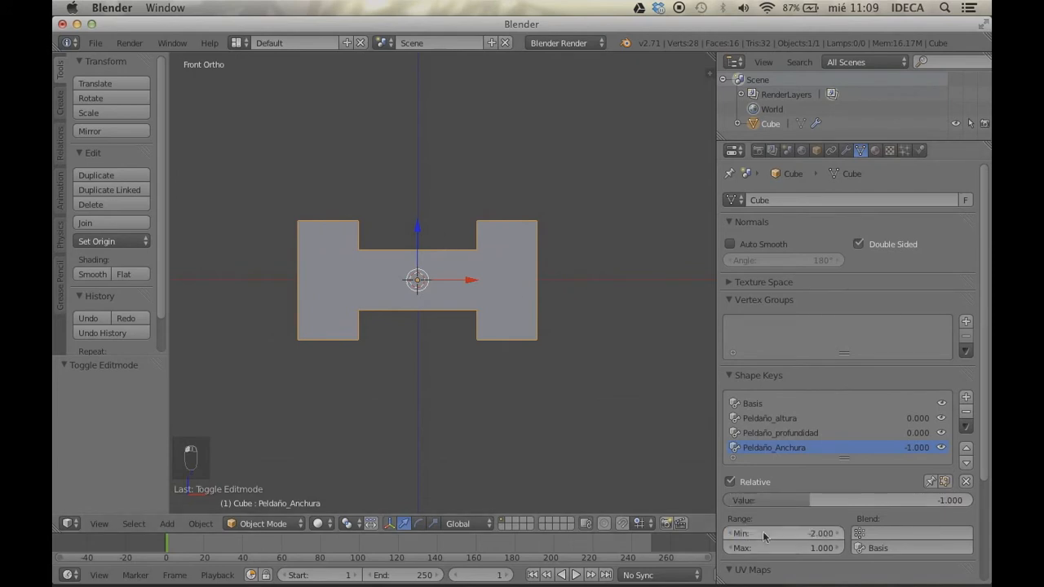
left_click_drag(856, 500, 971, 501)
scroll(474, 395, "down", 5)
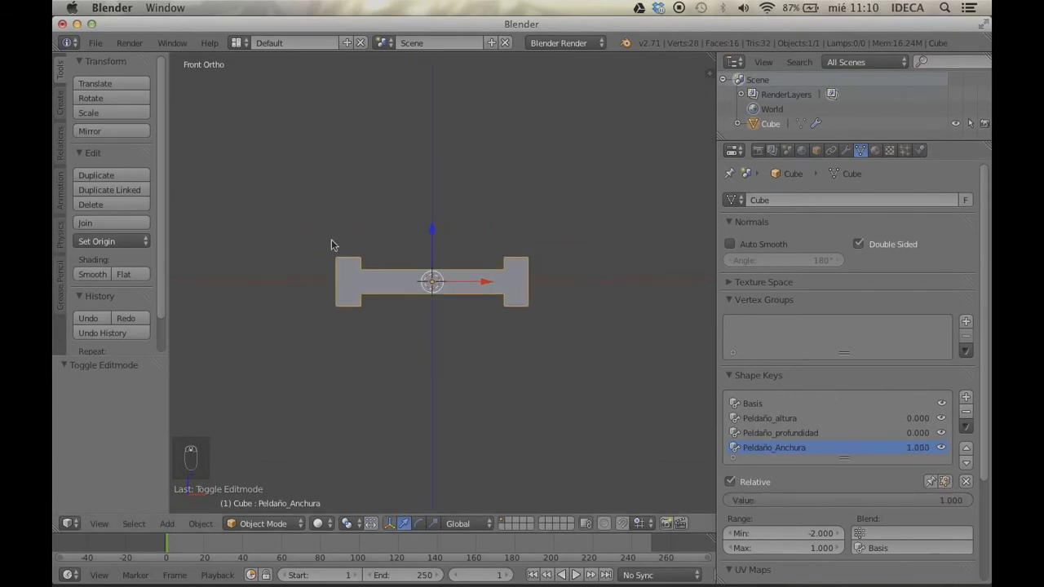
middle_click_drag(331, 241, 426, 319)
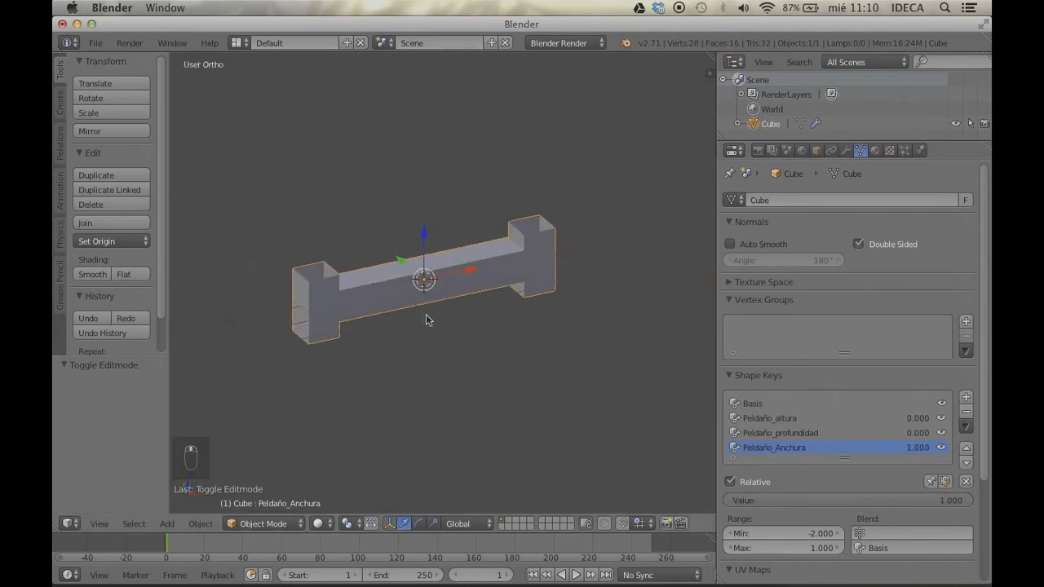
key("KP_1")
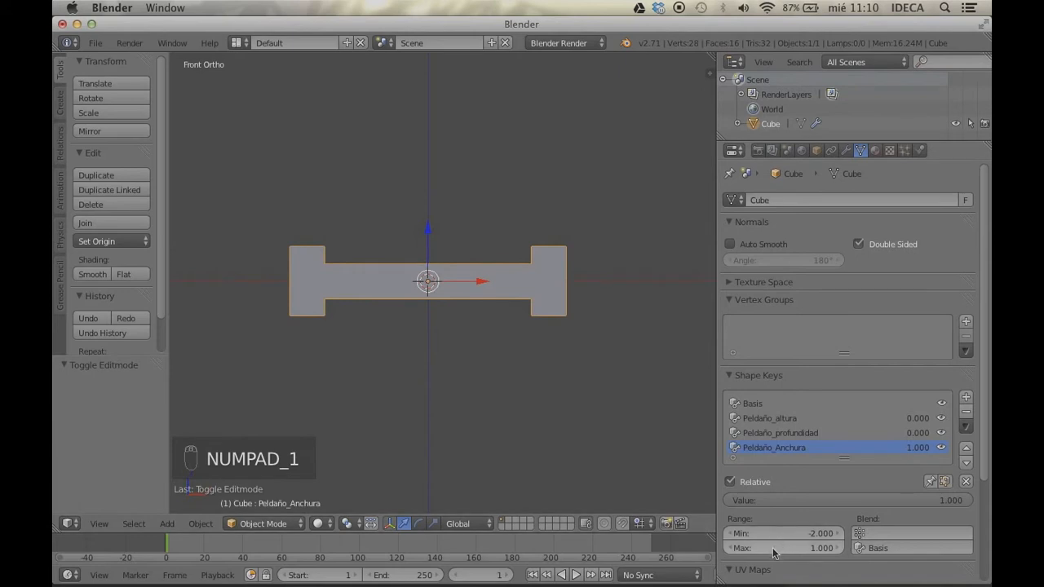
Set the Peldaño_Anchura range maximum to 3 and raise its value to 3
scroll(773, 546, "down", 3)
scroll(564, 393, "down", 5)
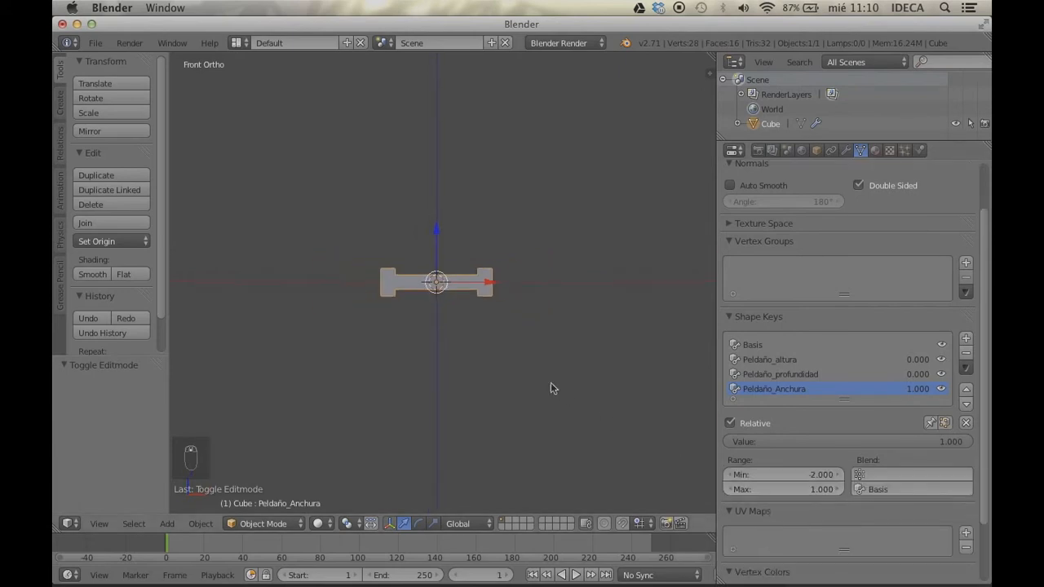
left_click(781, 489)
type("3")
key("Return")
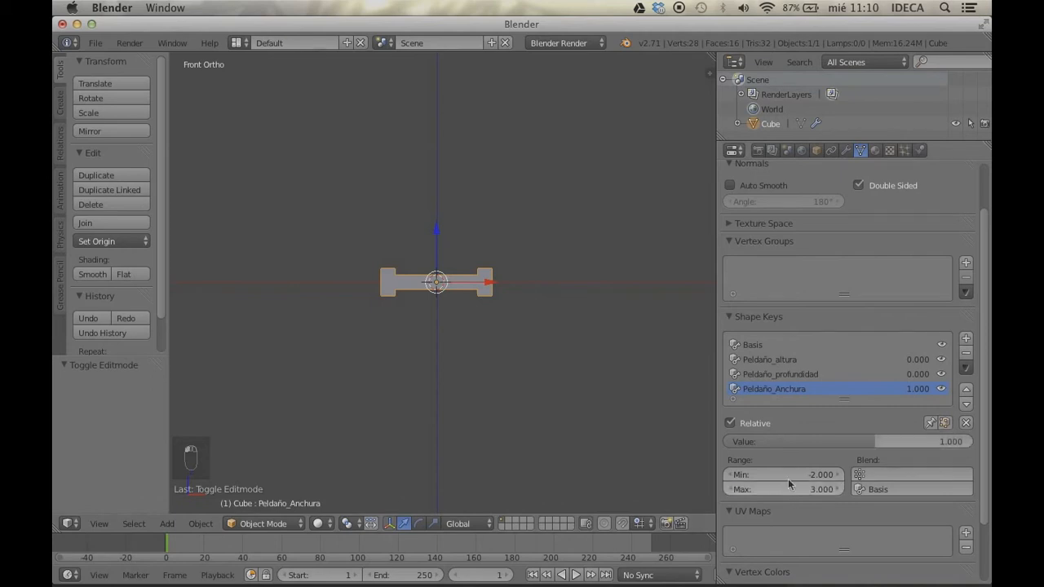
left_click_drag(877, 443, 972, 441)
Set the Peldaño_Anchura range maximum to 10 and reduce its value to about 1.55
left_click(782, 489)
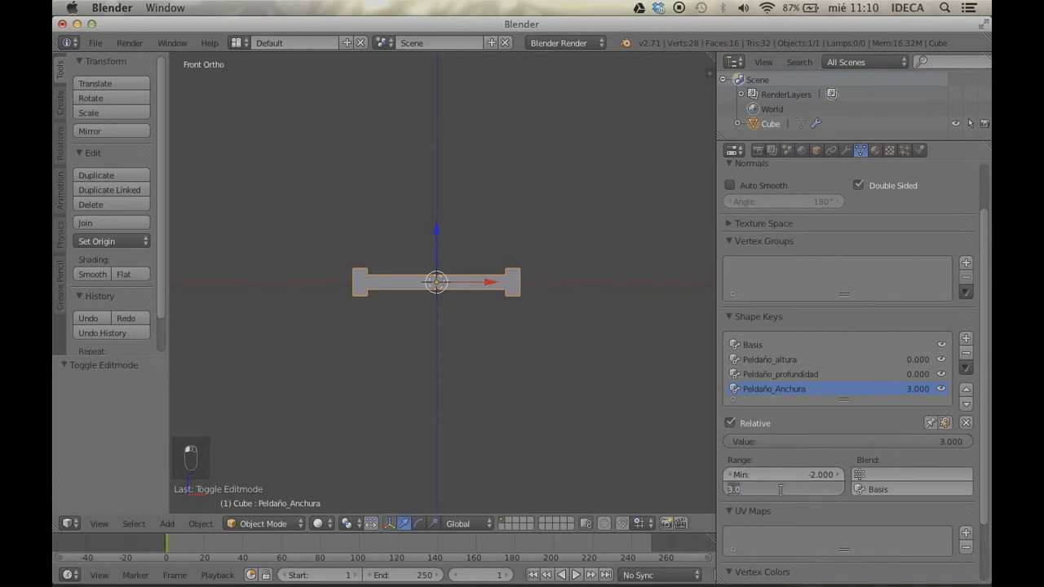
type("10")
key("Return")
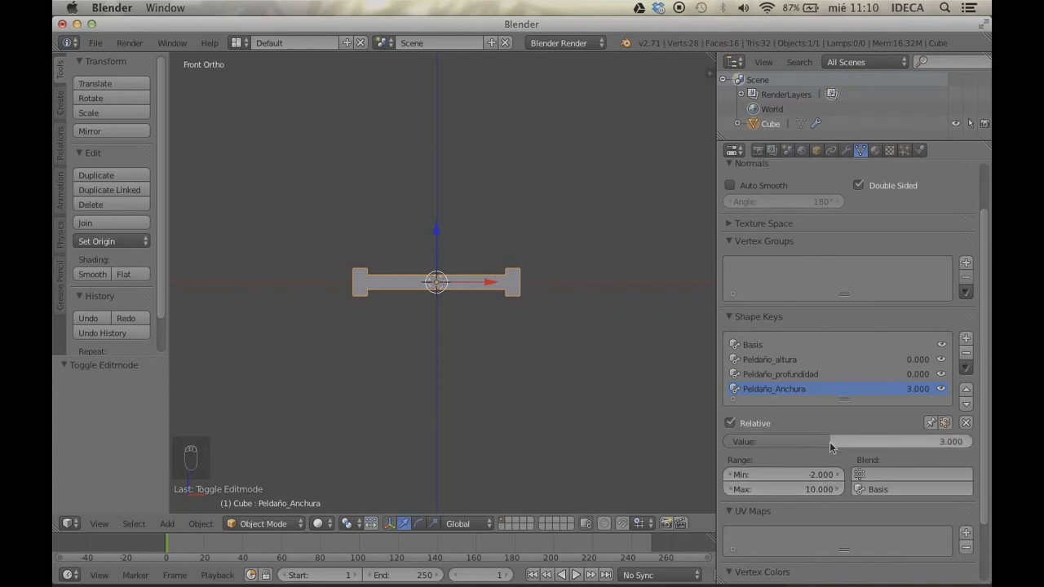
left_click_drag(825, 443, 797, 443)
middle_click_drag(485, 292, 522, 327)
key("KP_1")
Set the Peldaño_Anchura range maximum to 5, and reset its value to 0 after varying it
left_click(794, 490)
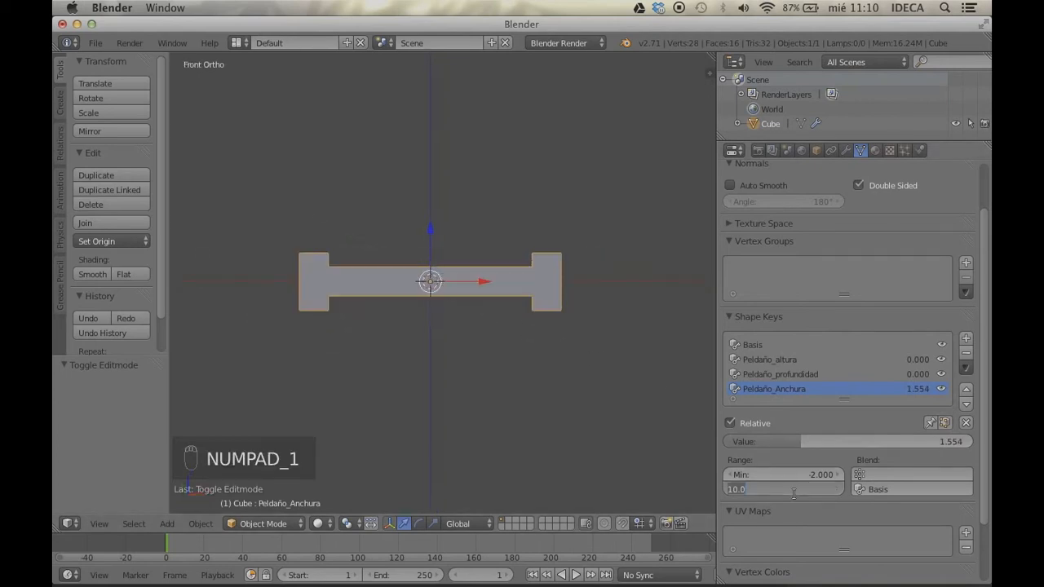
type("5")
key("Return")
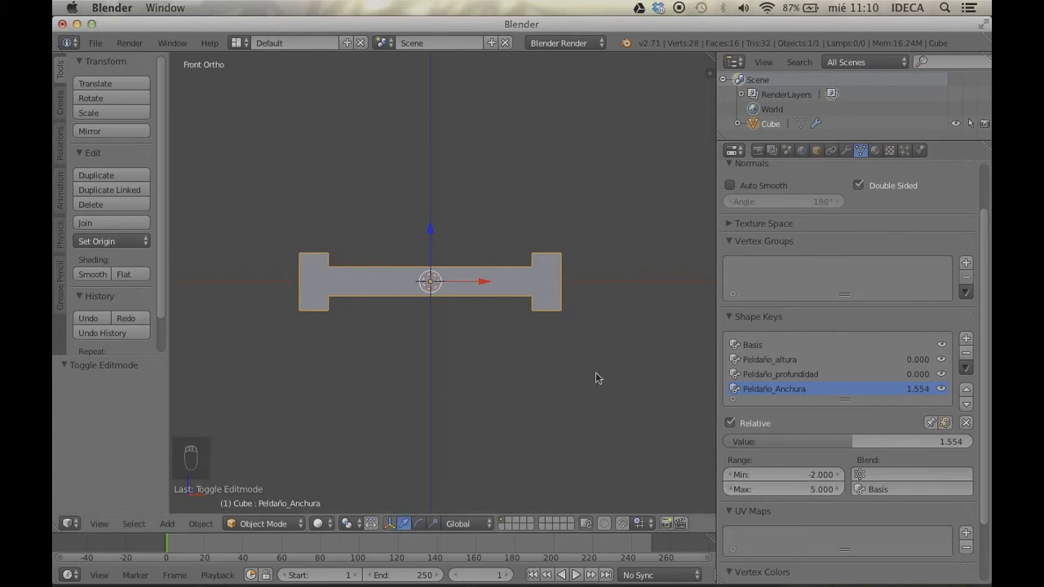
scroll(596, 373, "down", 4)
mouse_move(839, 441)
left_mouse_down()
mouse_move(963, 441)
mouse_move(729, 441)
mouse_move(849, 441)
left_mouse_up()
left_click(848, 441)
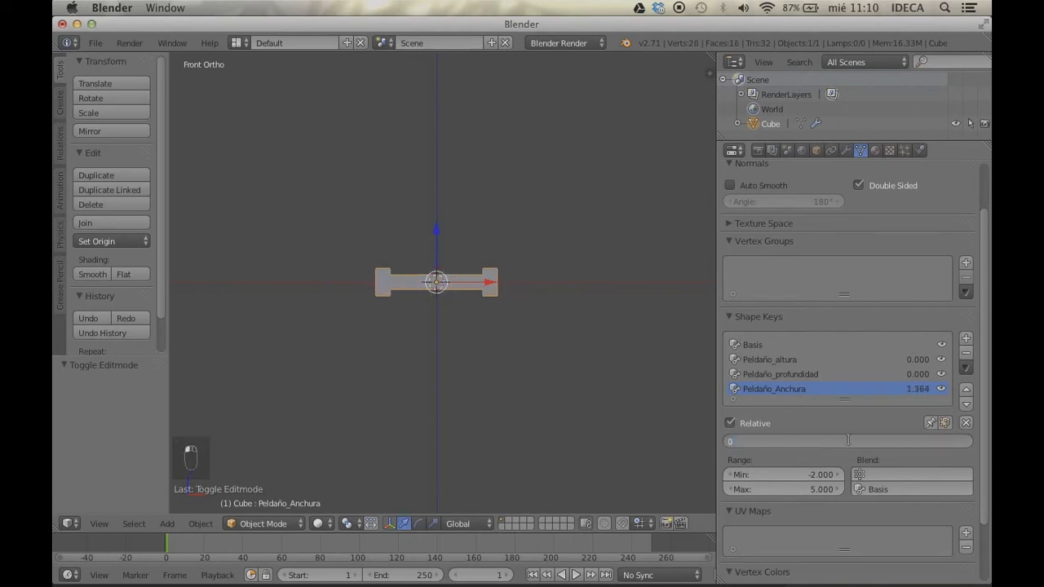
type("0")
key("Return")
scroll(456, 279, "up", 8)
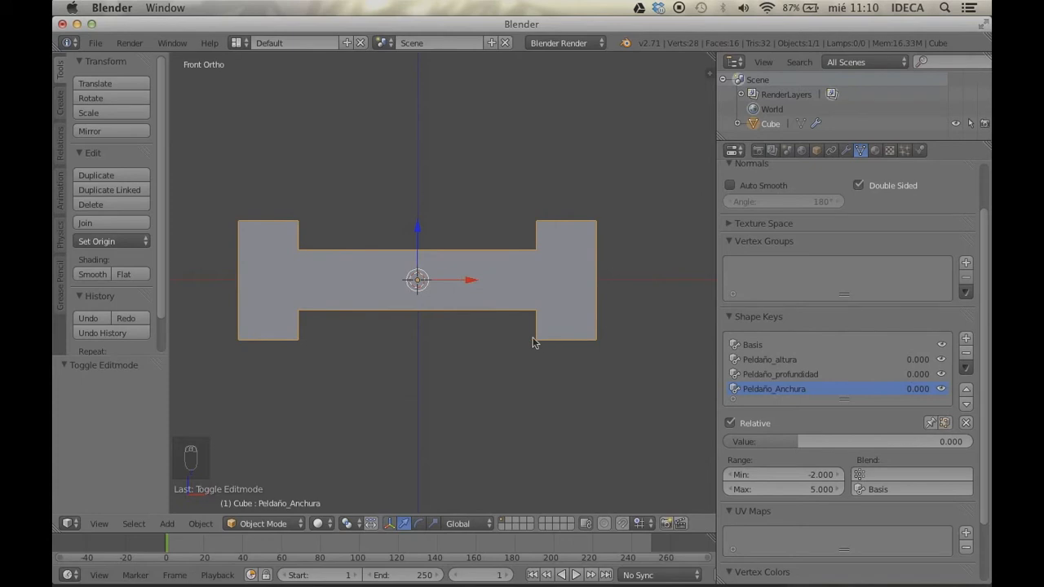
Add a new shape key to the cube after Peldaño_Anchura and name it Barandilla_Altura
left_click(768, 346)
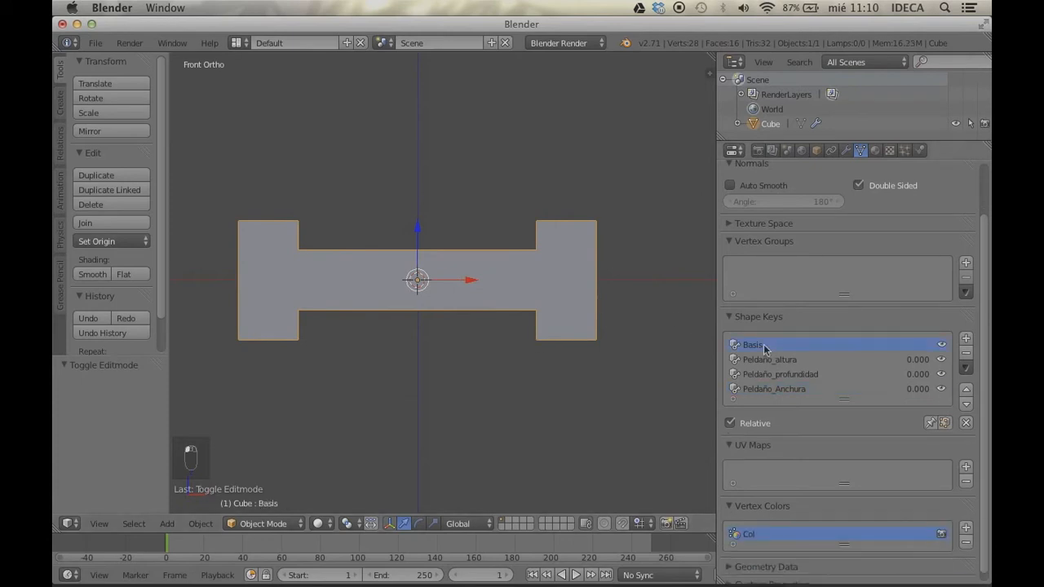
left_click(770, 393)
scroll(461, 291, "up", 1)
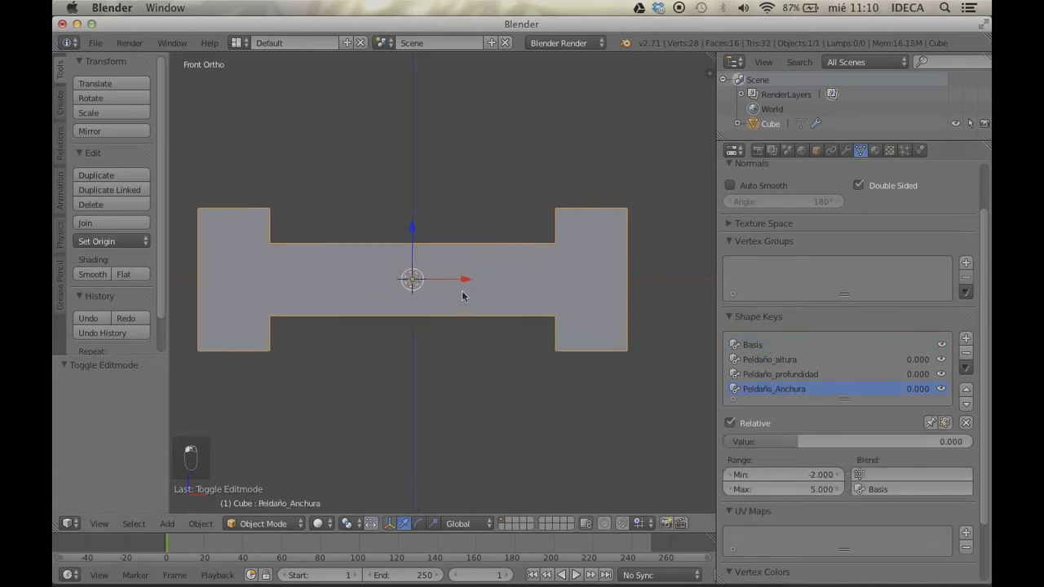
middle_click_drag(462, 291, 479, 334)
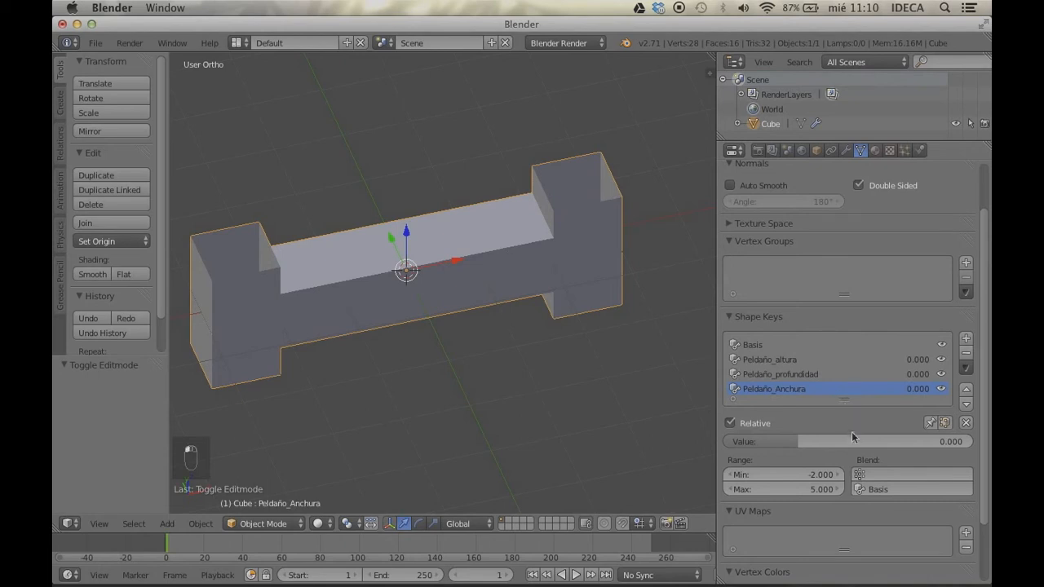
left_click(966, 337)
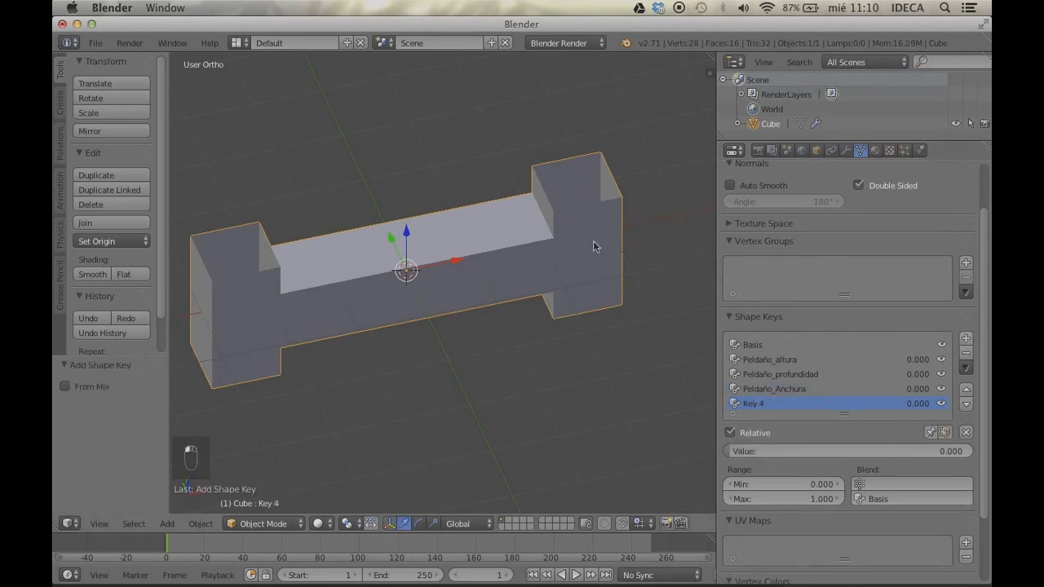
double_click(755, 403)
type("Barandilla_Altura")
key("Return")
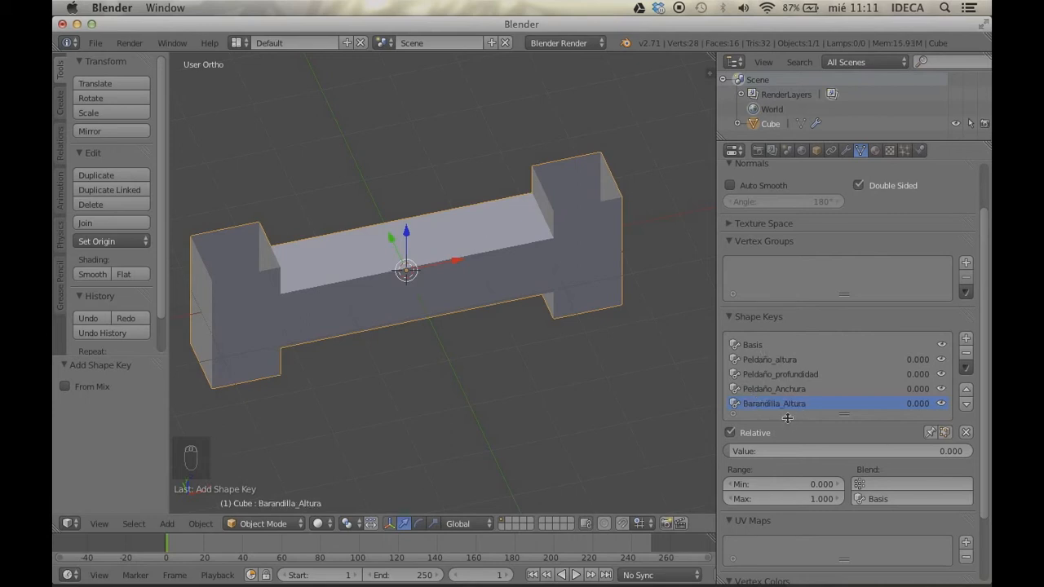
Select only the linked faces of the side rail block and scale them by 2 along Z in the Barandilla_Altura shape key
key("Tab")
key("KP_1")
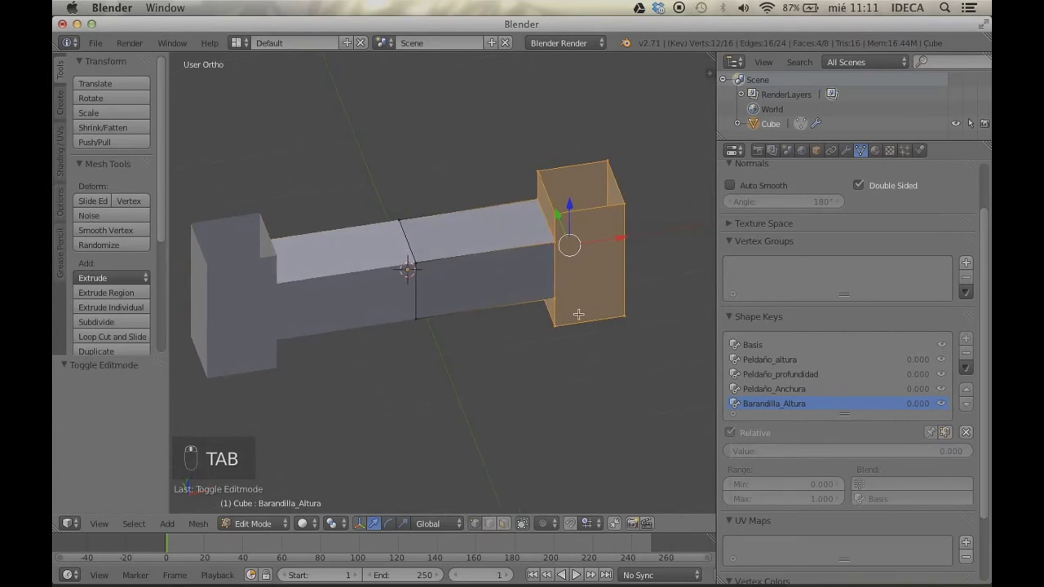
key("a")
key("a")
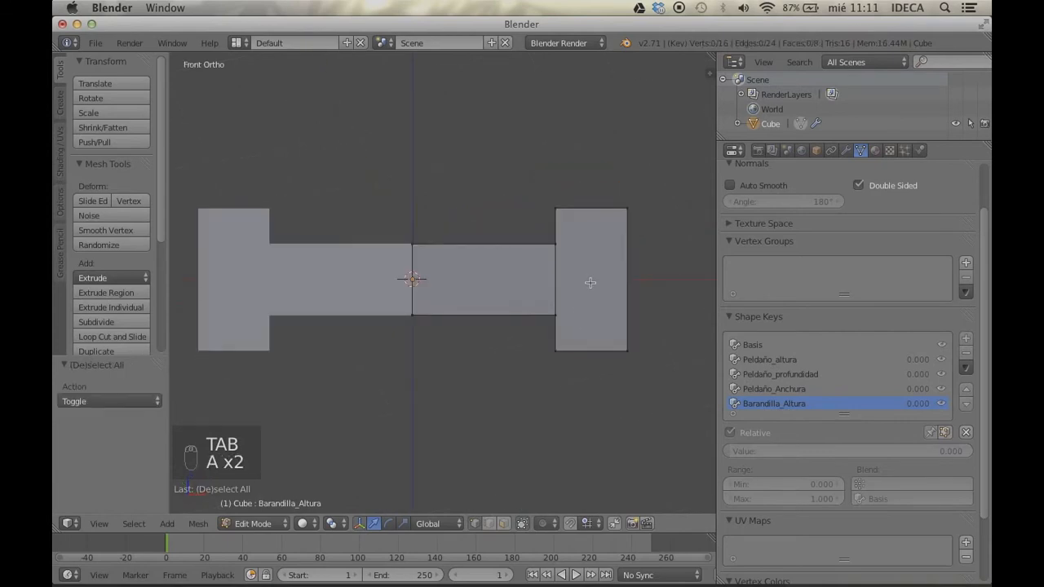
key("l")
key("ctrl+Tab")
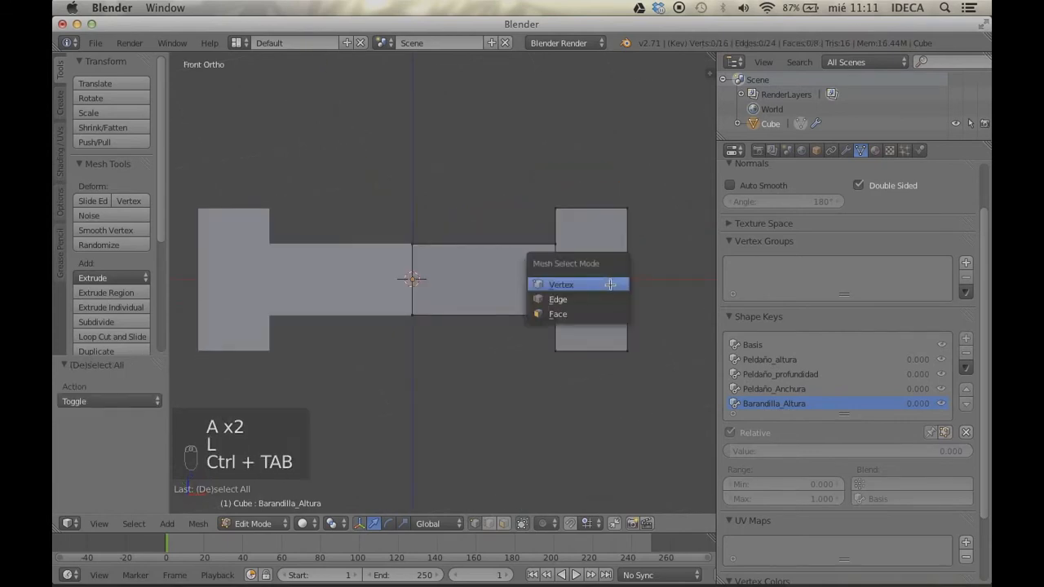
left_click(604, 312)
key("l")
middle_click_drag(602, 282, 570, 326)
key("KP_1")
key("z")
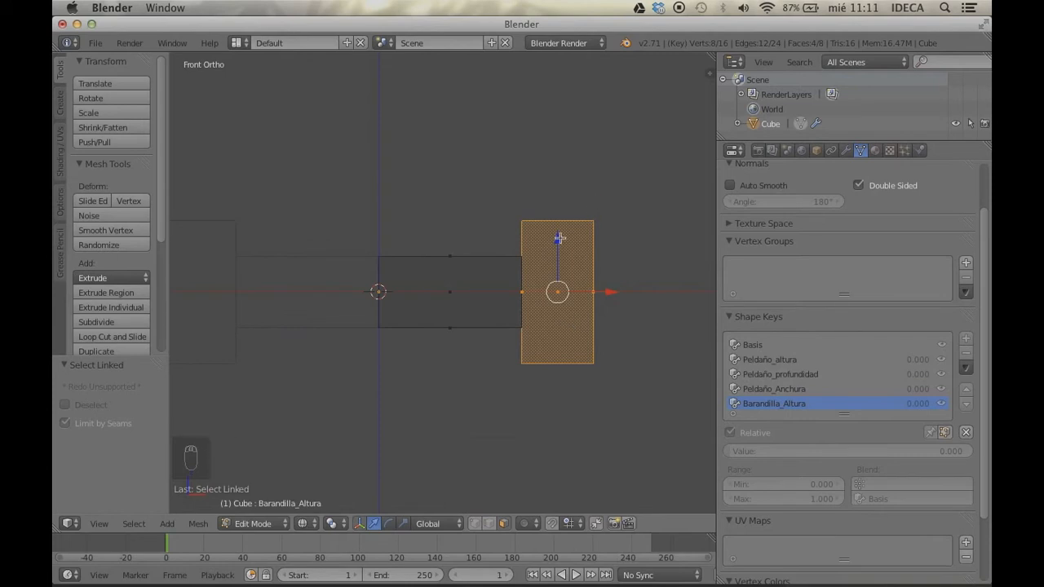
key("s")
key("z")
key("2")
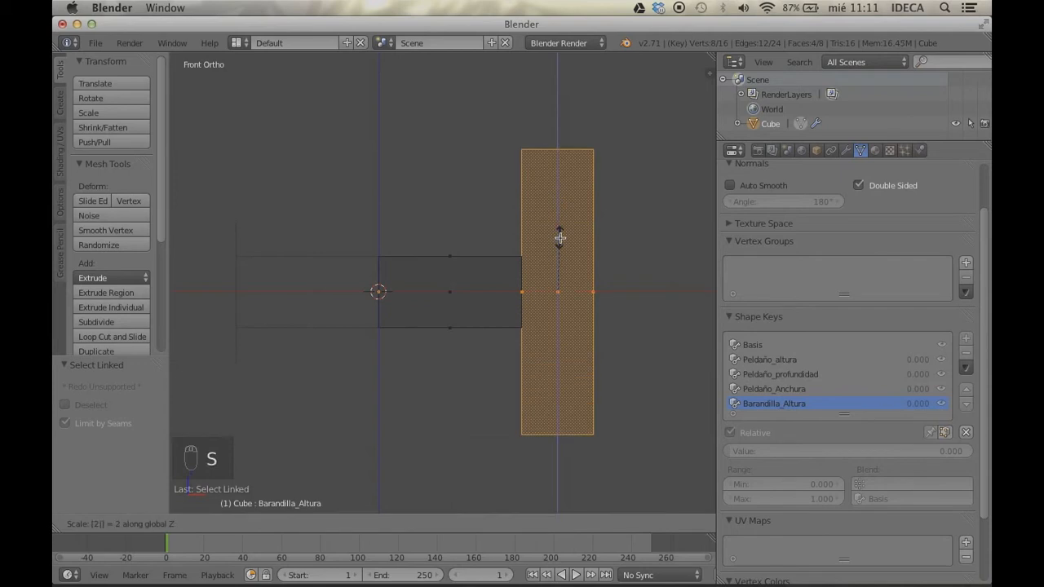
key("Return")
key("Tab")
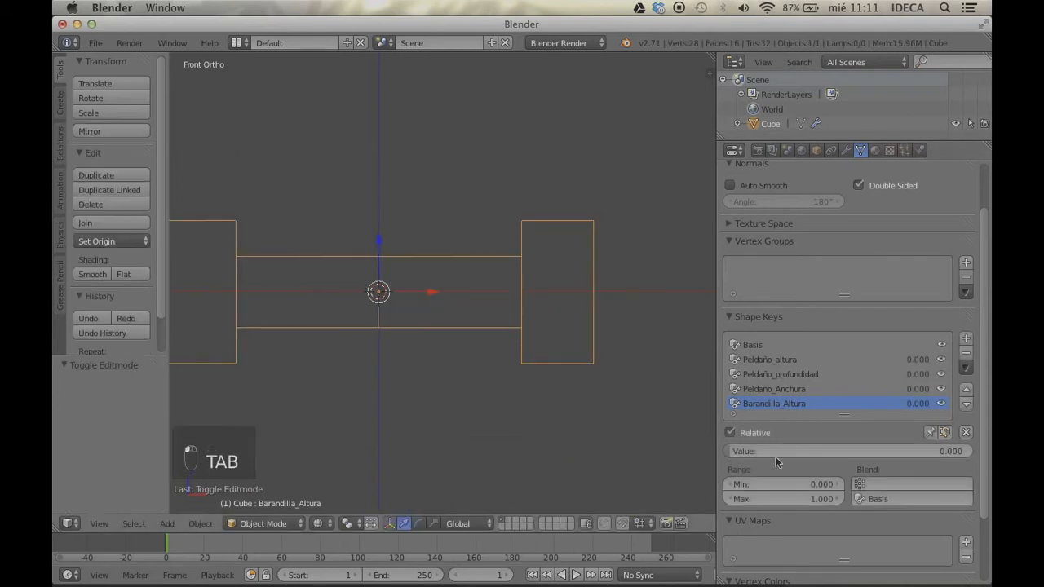
Set the Barandilla_Altura range minimum to -1 and lower its value to about -0.506
left_click_drag(762, 453, 725, 453)
left_click(780, 486)
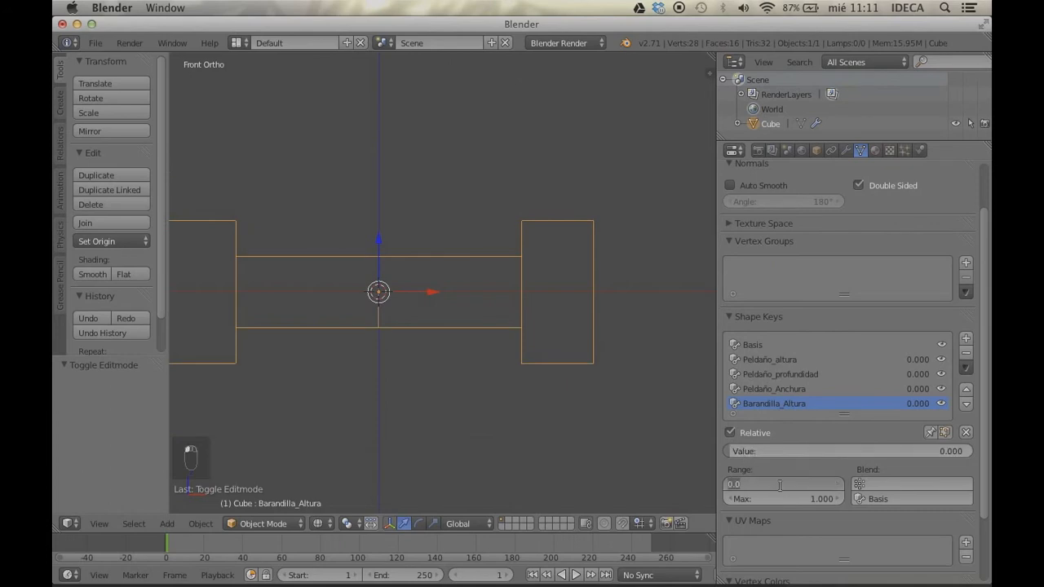
type("-1")
key("Return")
left_click_drag(816, 452, 903, 451)
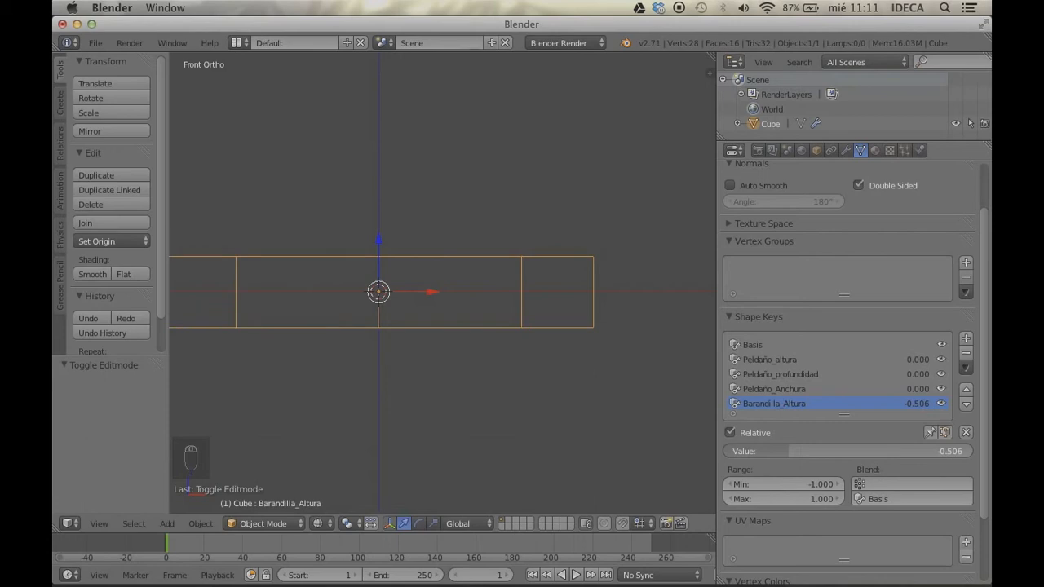
Set the Barandilla_Altura range minimum to -0.5 and inspect the lowered rails in solid shading
left_click(778, 483)
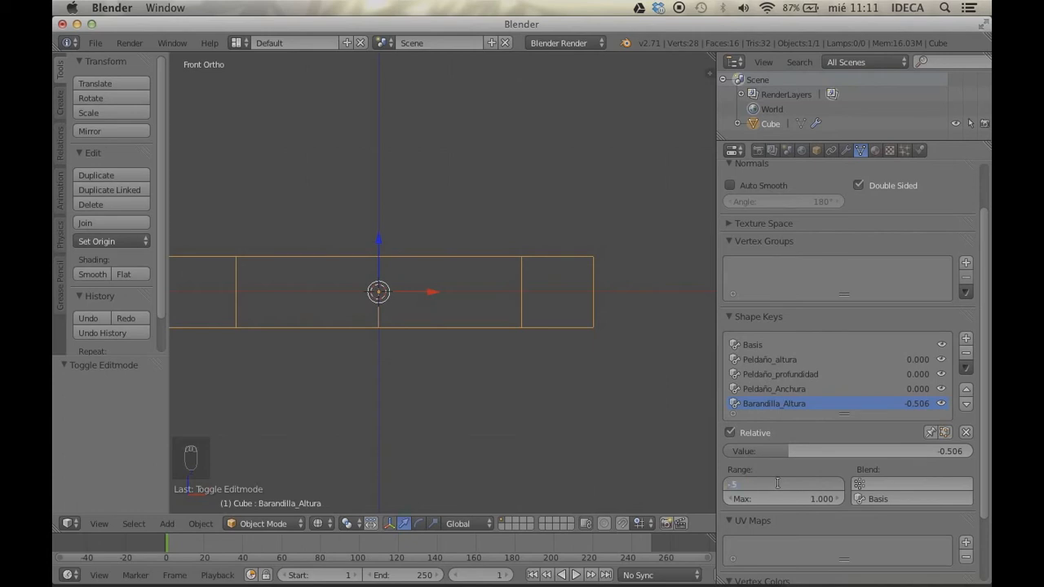
type("-.5")
key("Return")
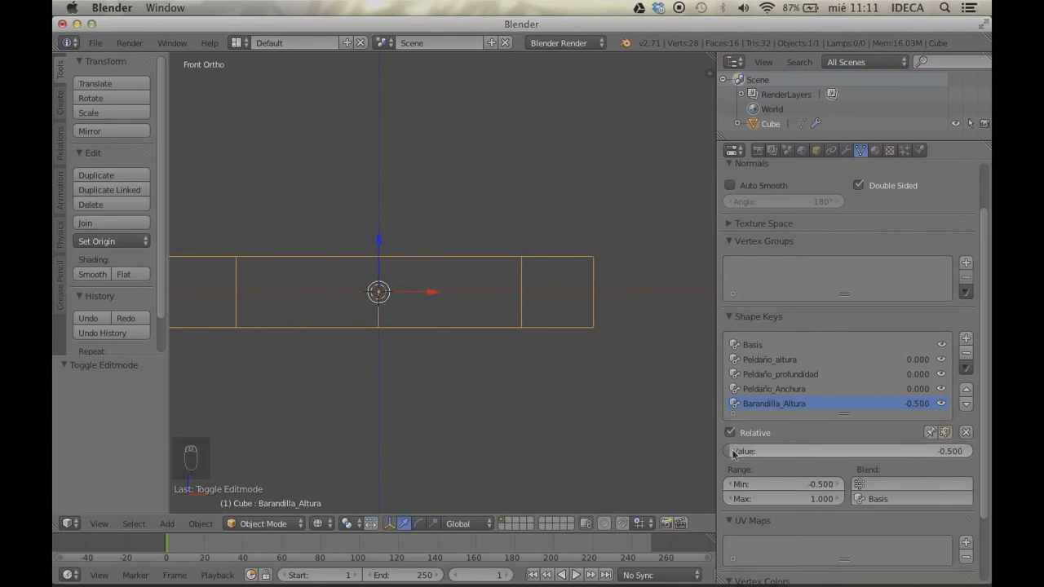
left_click_drag(732, 454, 698, 454)
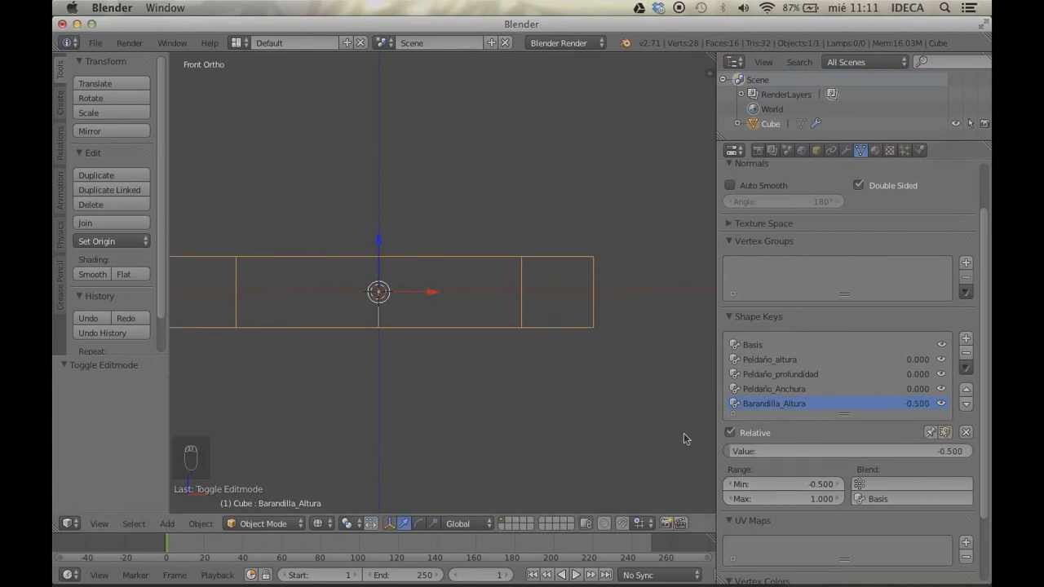
key("z")
mouse_move(555, 367)
middle_mouse_down()
mouse_move(534, 354)
mouse_move(438, 361)
mouse_move(557, 359)
mouse_move(596, 333)
middle_mouse_up()
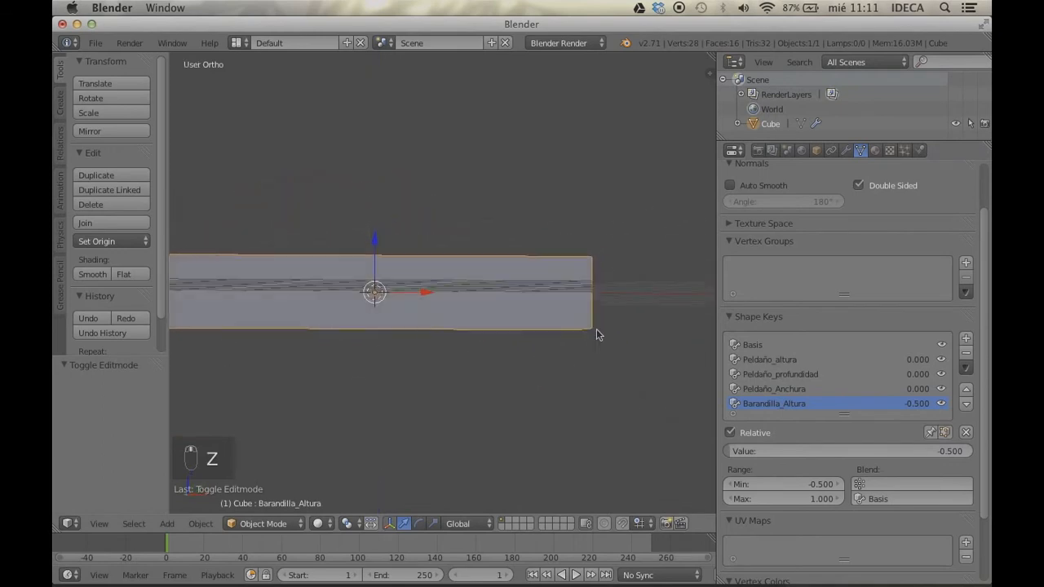
key("KP_1")
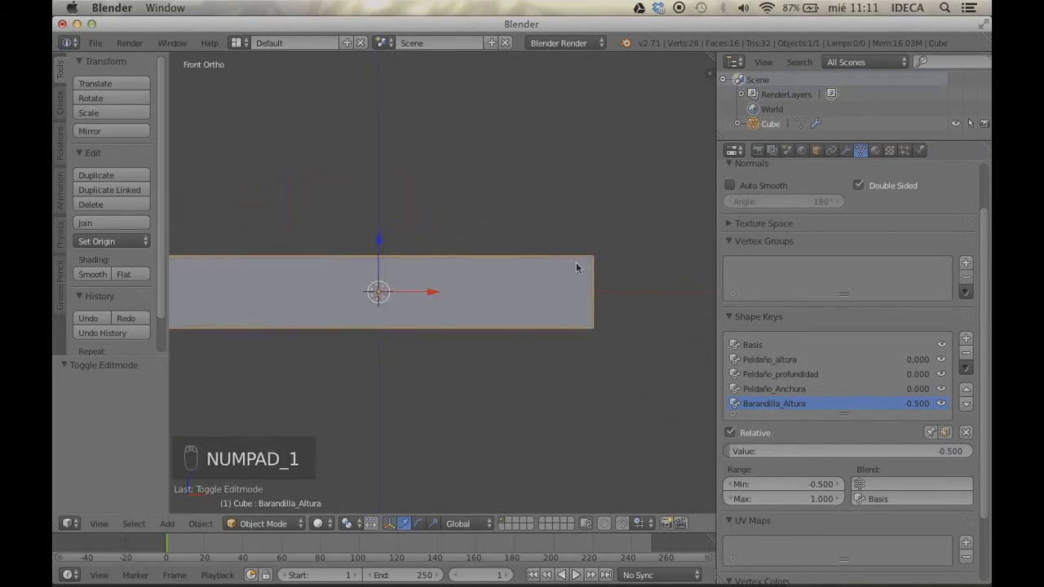
middle_click_drag(572, 291, 552, 333)
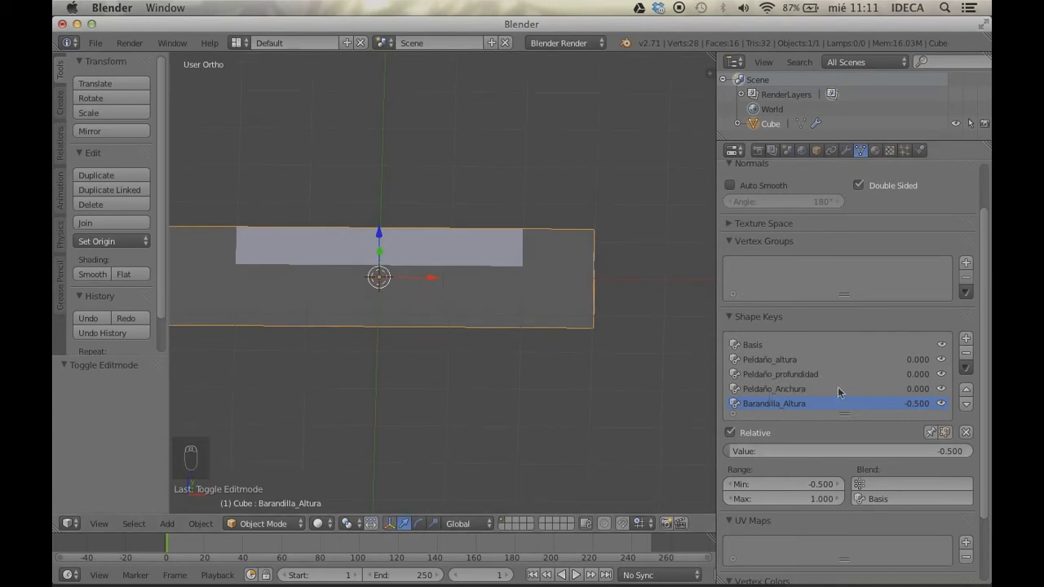
Reset the Barandilla_Altura value to 0 and set its range minimum to -1
left_click(777, 449)
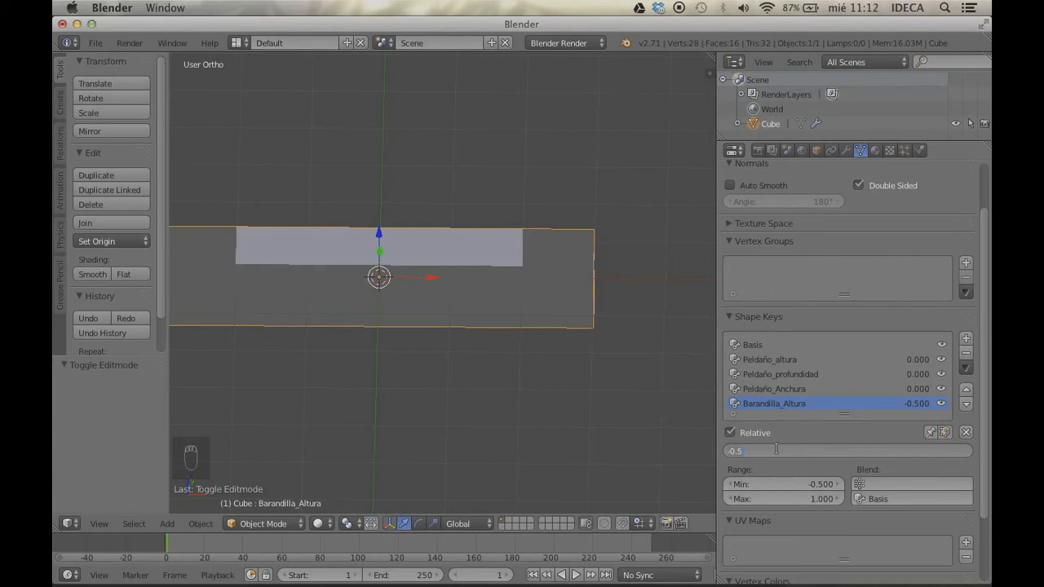
type("0")
key("Return")
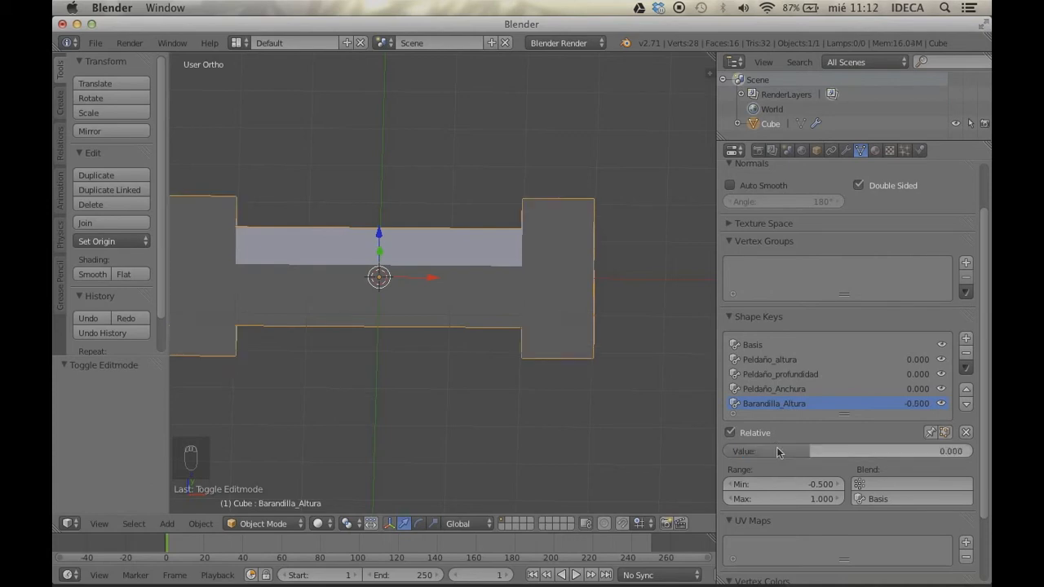
key("KP_1")
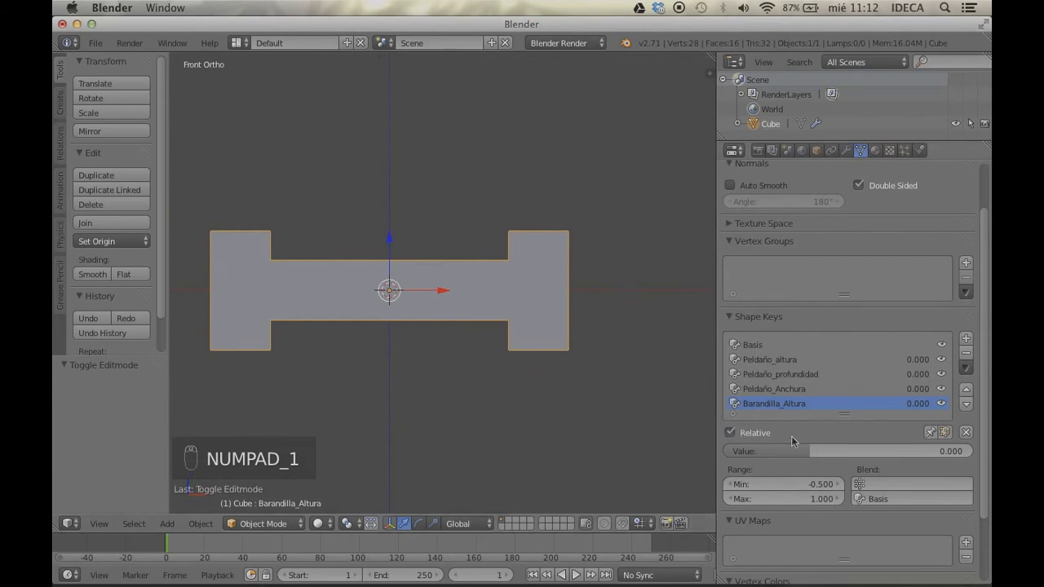
left_click(820, 484)
type("-1")
key("Return")
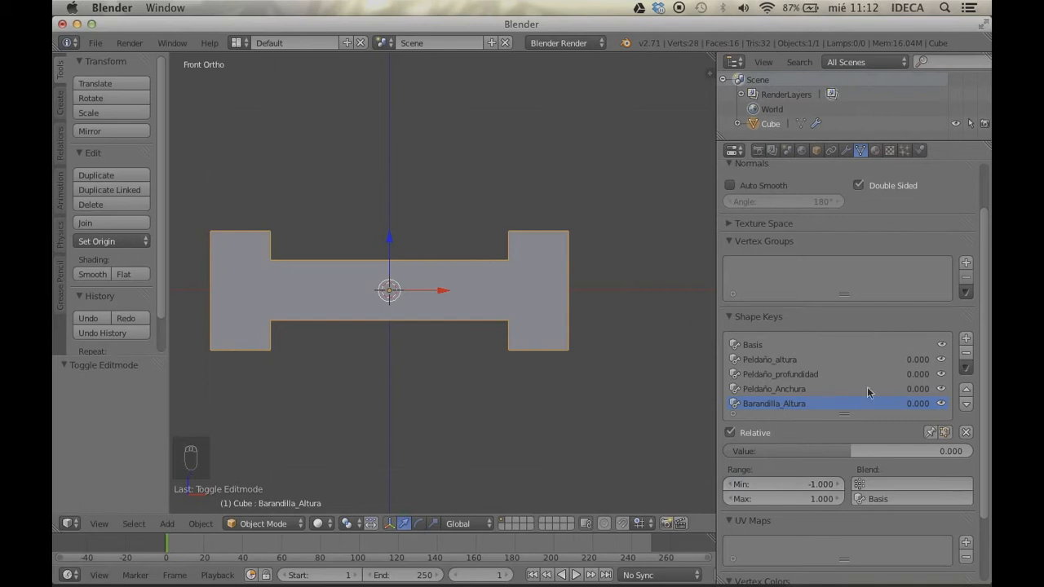
Add another shape key and name it Barandilla_profundidad
left_click(966, 341)
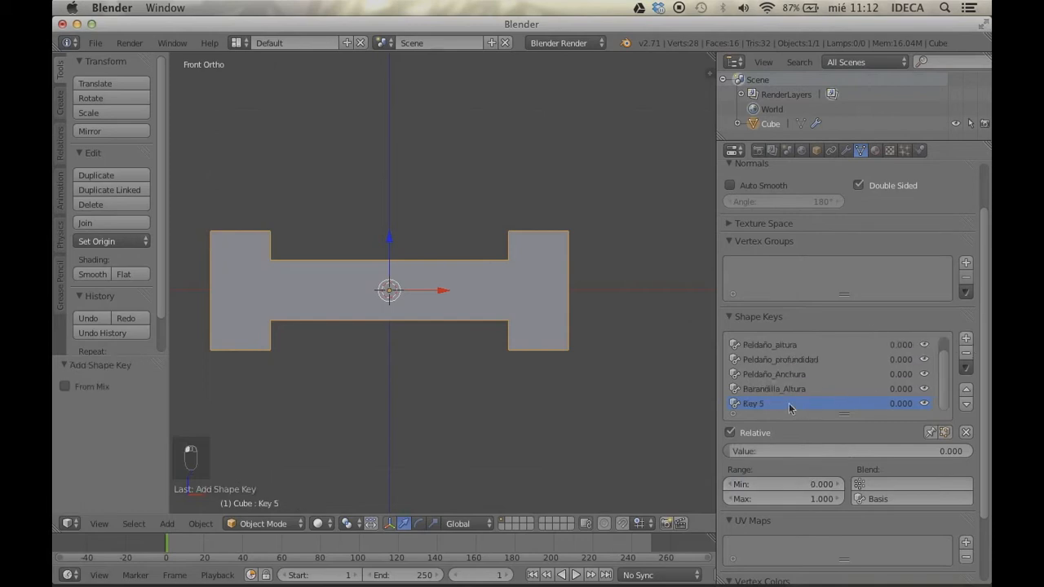
middle_click_drag(549, 305, 529, 272)
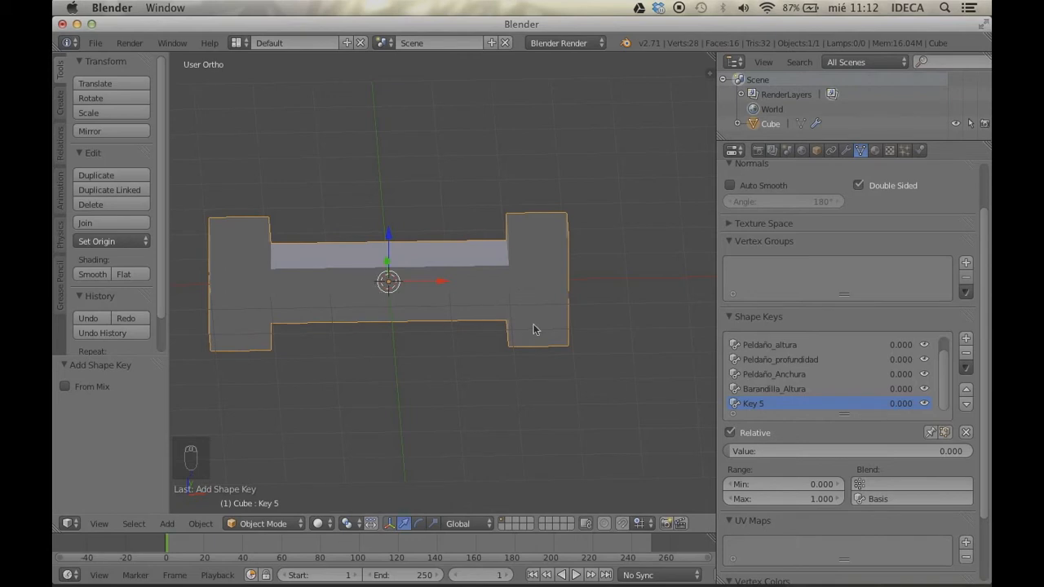
middle_click_drag(536, 326, 492, 324)
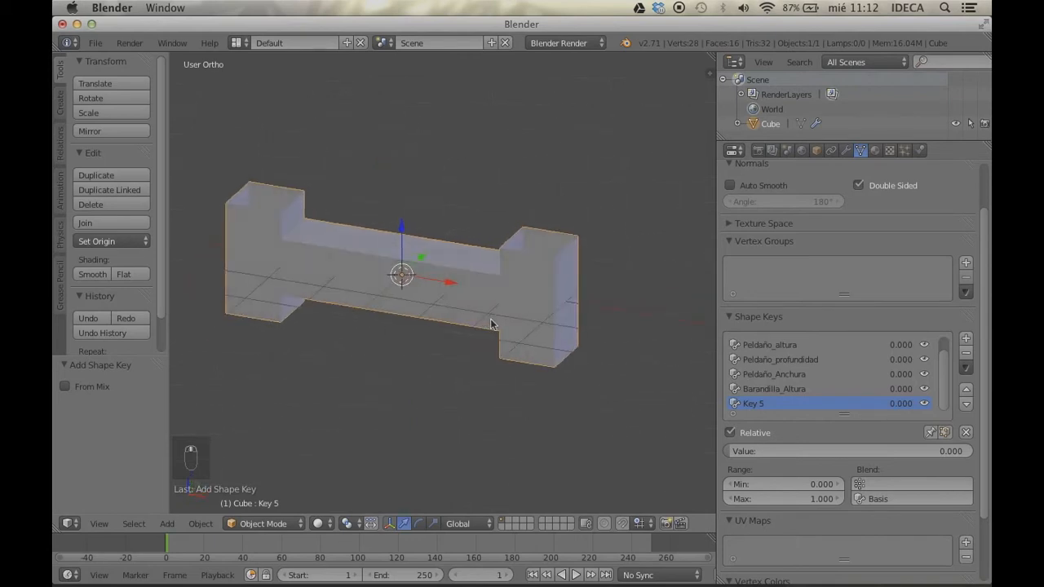
double_click(762, 405)
type("Barandilla_profundidad")
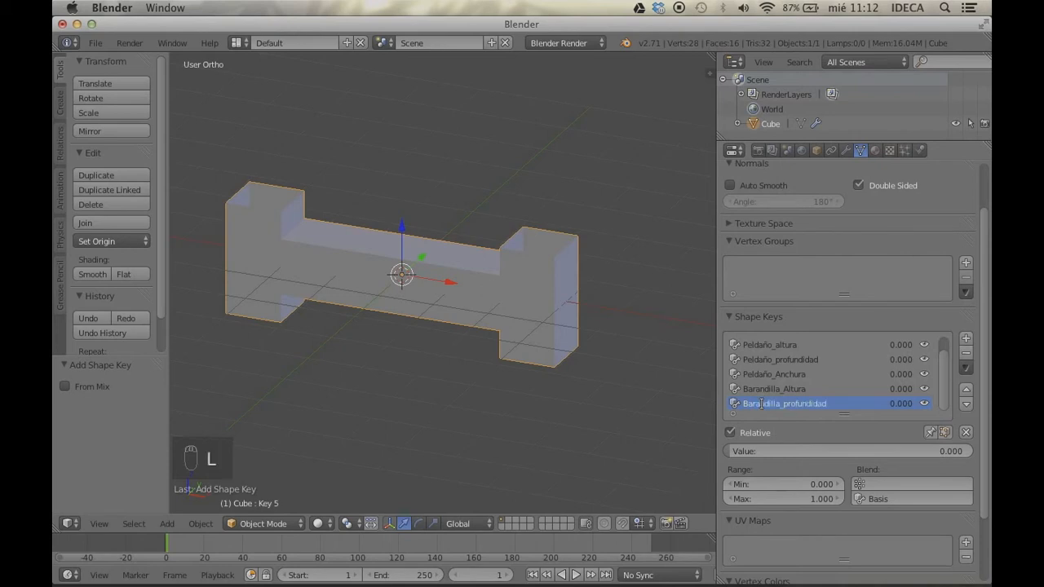
key("Return")
Scale the side rail block by 2 along Y in the Barandilla_profundidad shape key
middle_click_drag(527, 314, 482, 331)
key("Tab")
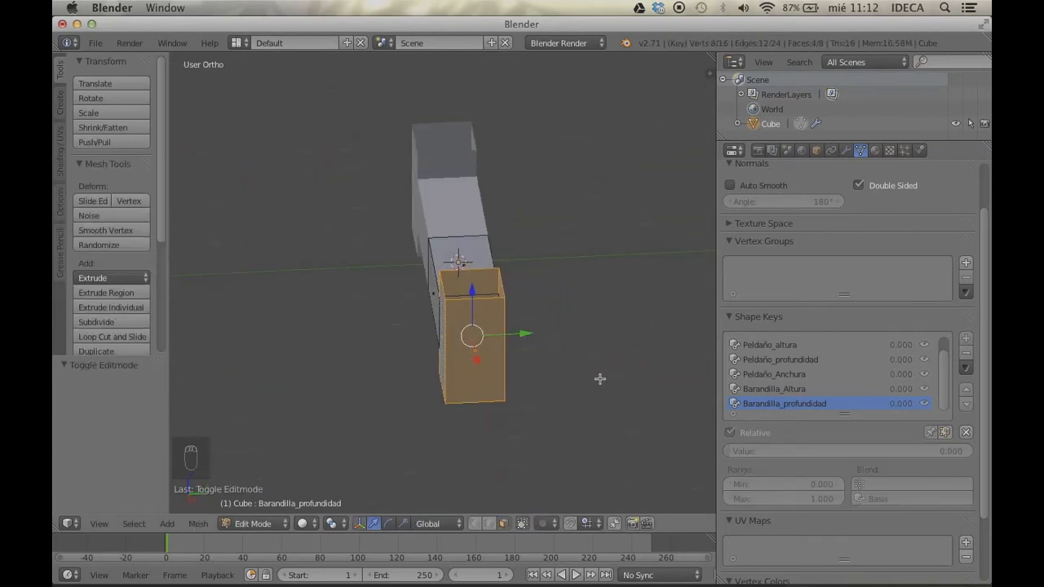
key("s")
key("y")
key("2")
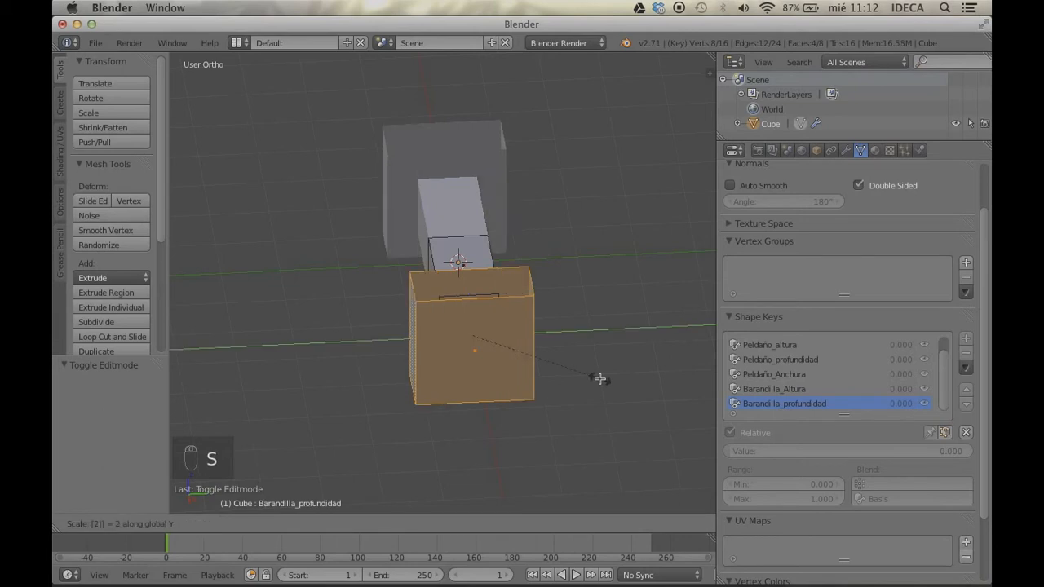
key("Return")
middle_click_drag(582, 395, 645, 386)
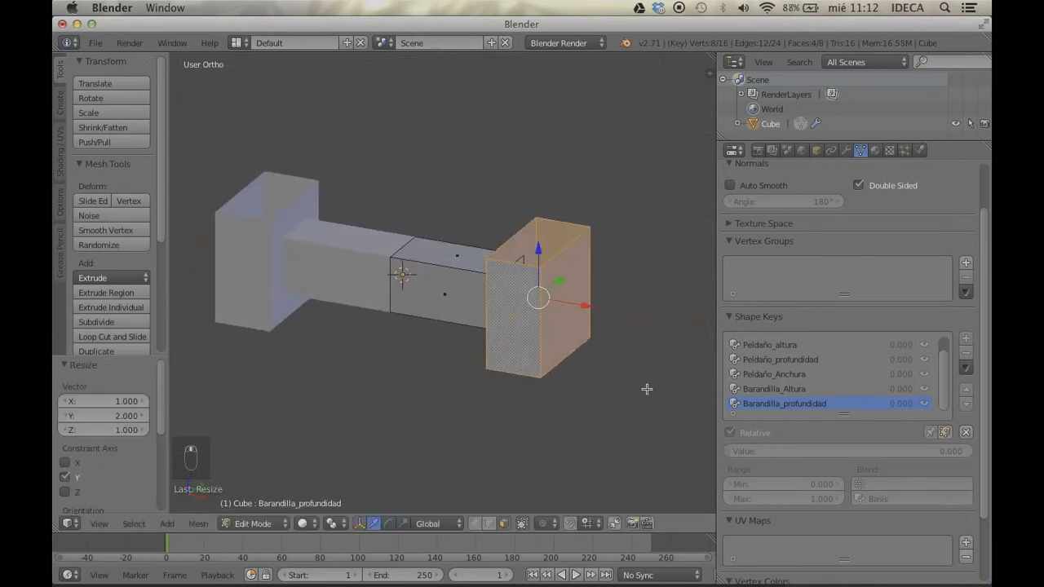
key("Tab")
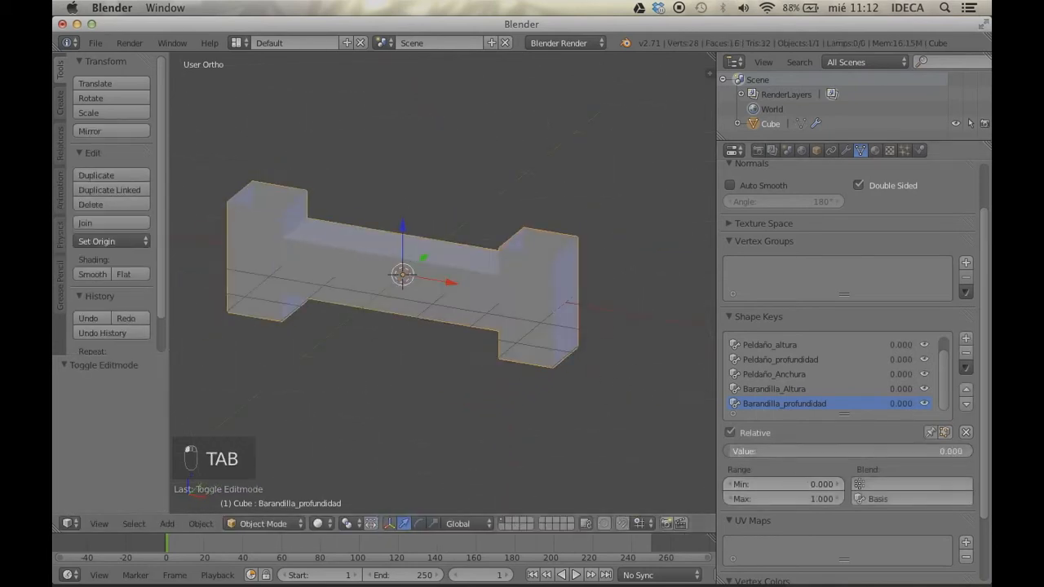
Set the Barandilla_profundidad range minimum to -1, vary its value up to 1 to check the depth, and reset it to 0
mouse_move(795, 452)
left_mouse_down()
mouse_move(840, 451)
mouse_move(795, 451)
left_mouse_up()
left_click(827, 487)
type("-1")
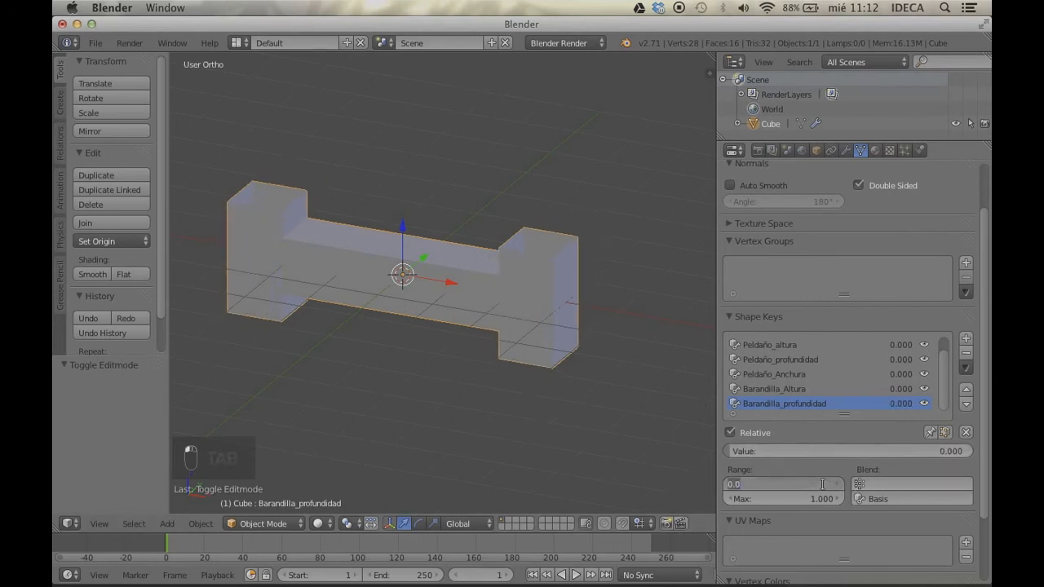
key("Return")
middle_click_drag(682, 357, 552, 347)
left_click_drag(830, 457, 791, 454)
left_click(814, 450)
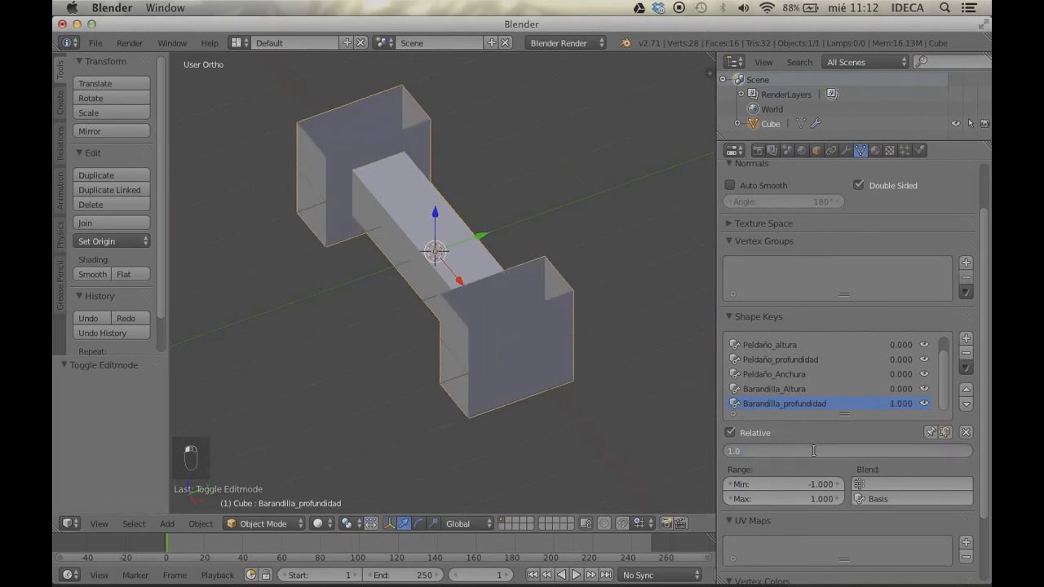
key("Return")
left_click(810, 449)
type("0")
key("Return")
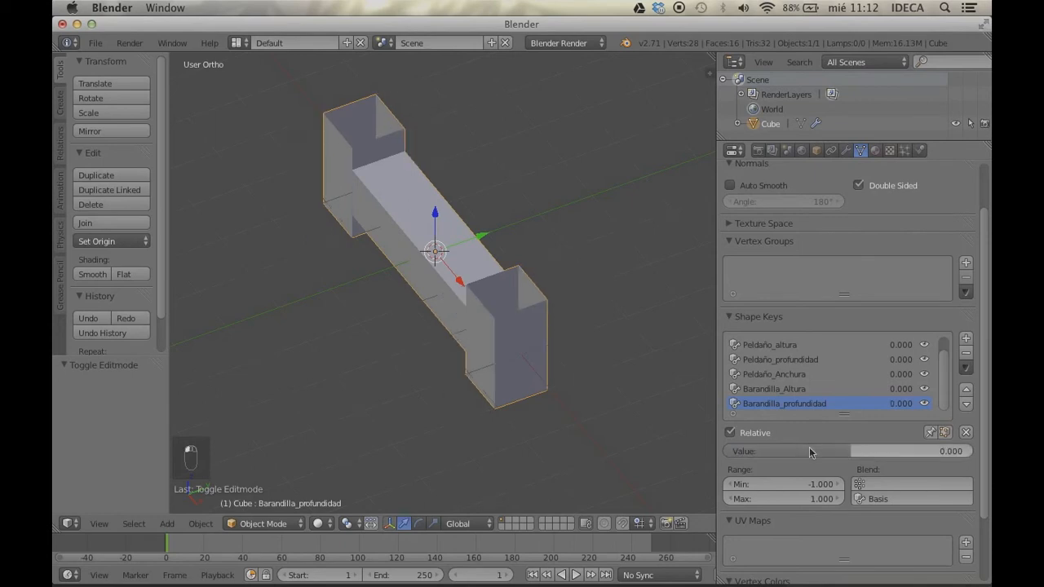
Add another shape key and name it Barandilla_Anchura
left_click(966, 339)
double_click(762, 405)
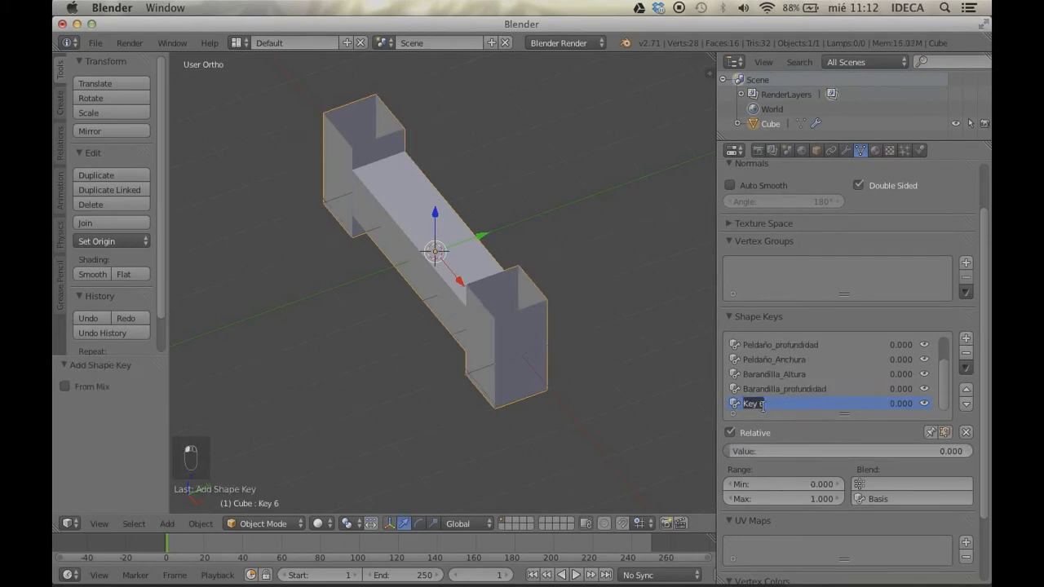
type("Barandilla_Anc")
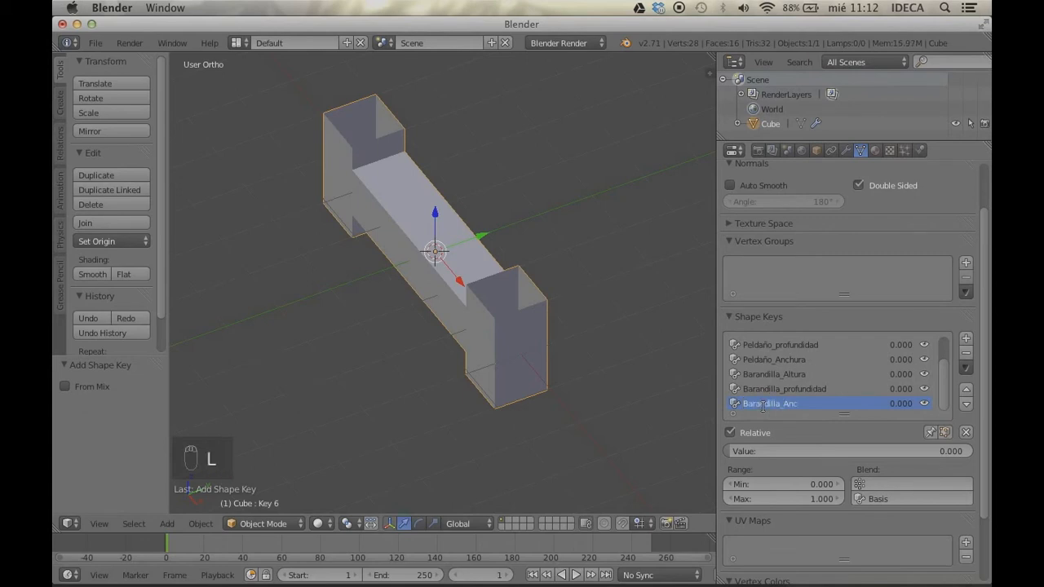
type("hura")
key("Return")
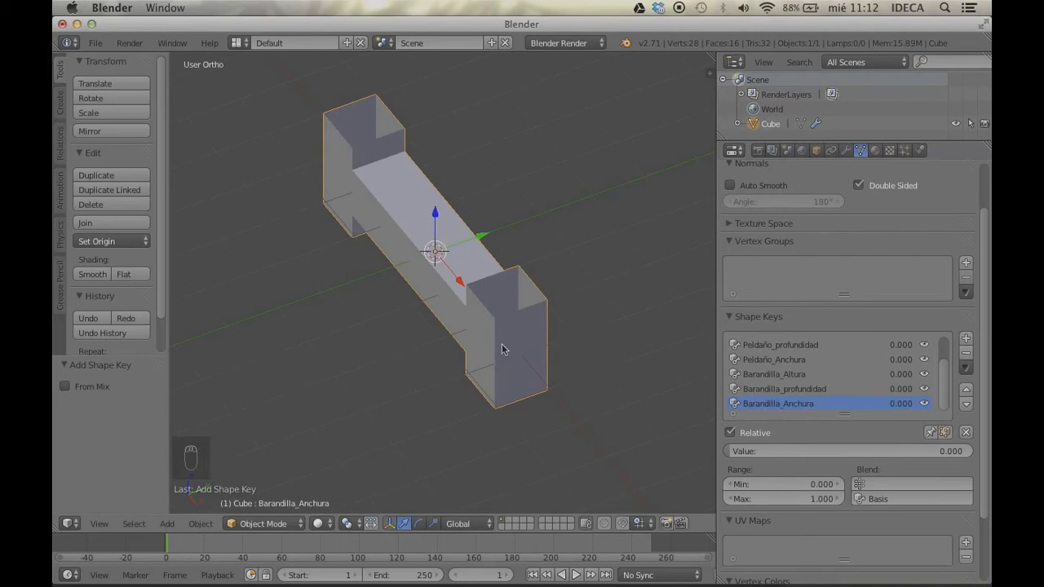
In the Barandilla_Anchura shape key, move the side rail's four outer vertices 1 unit along X
key("KP_1")
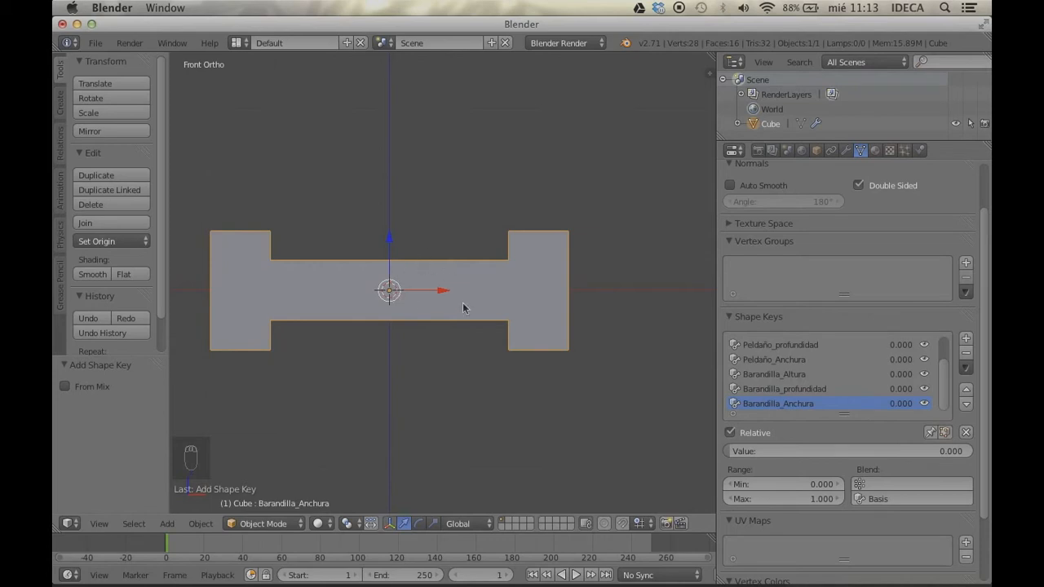
key("Tab")
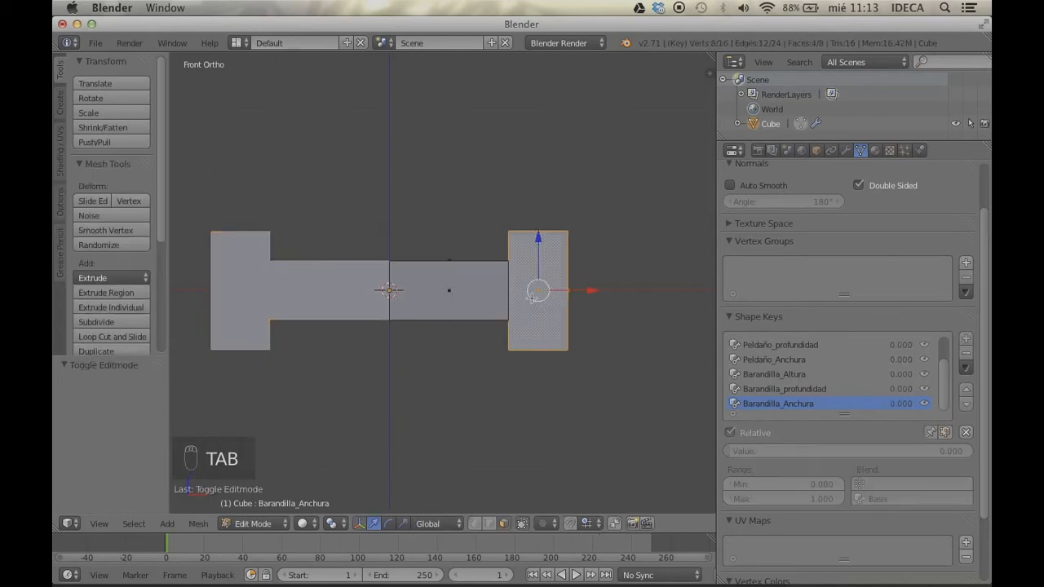
key("z")
key("ctrl+Tab")
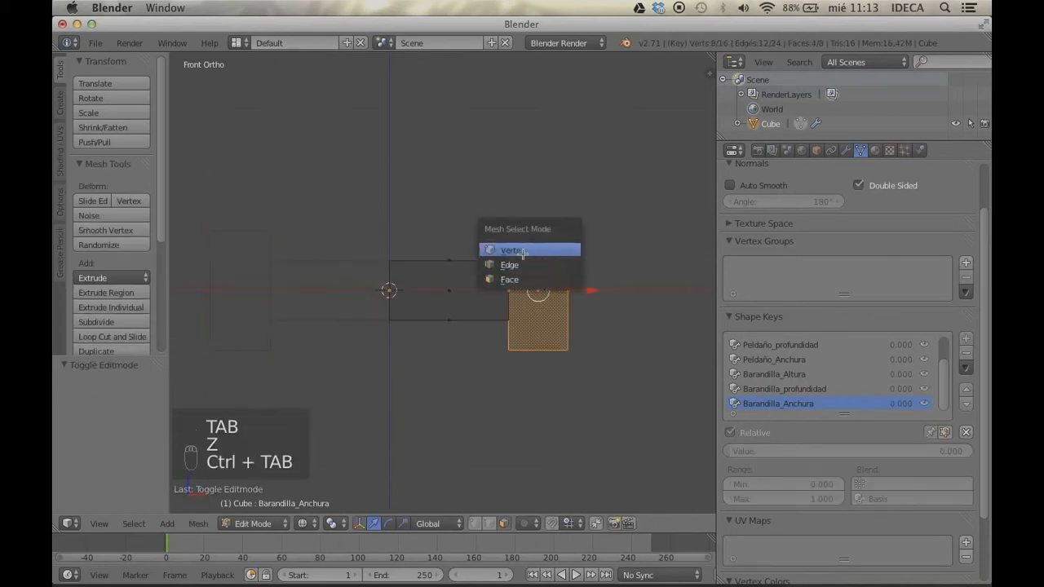
left_click(544, 254)
key("a")
key("b")
left_click_drag(617, 186, 550, 408)
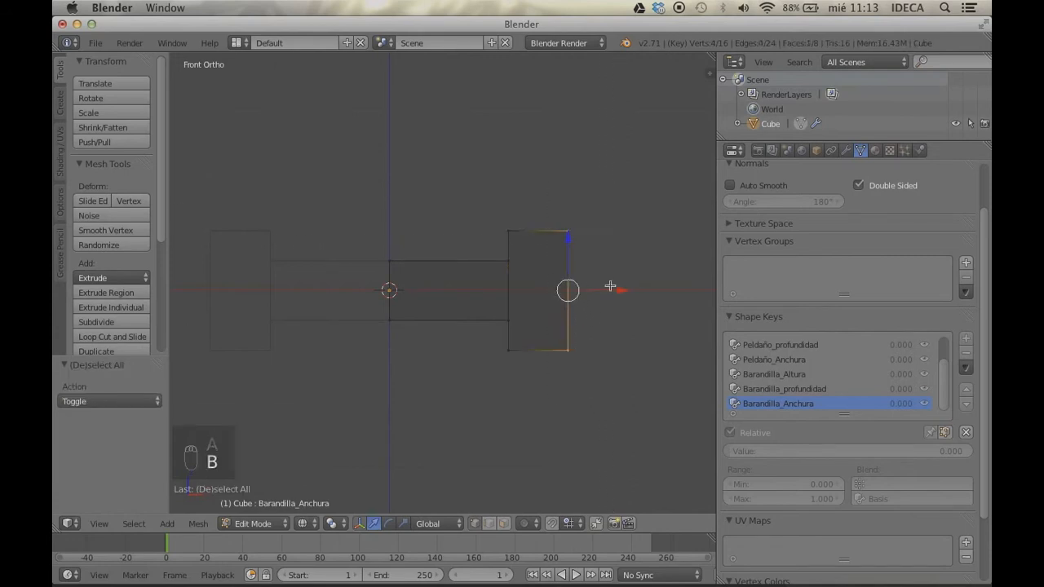
middle_click_drag(610, 287, 507, 301)
key("g")
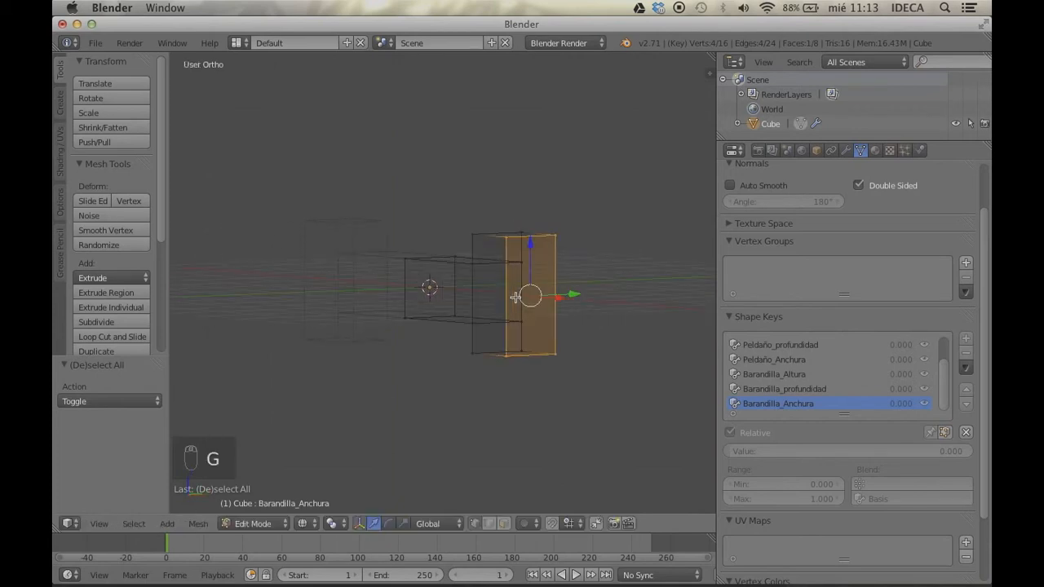
key("KP_1")
type("gx1")
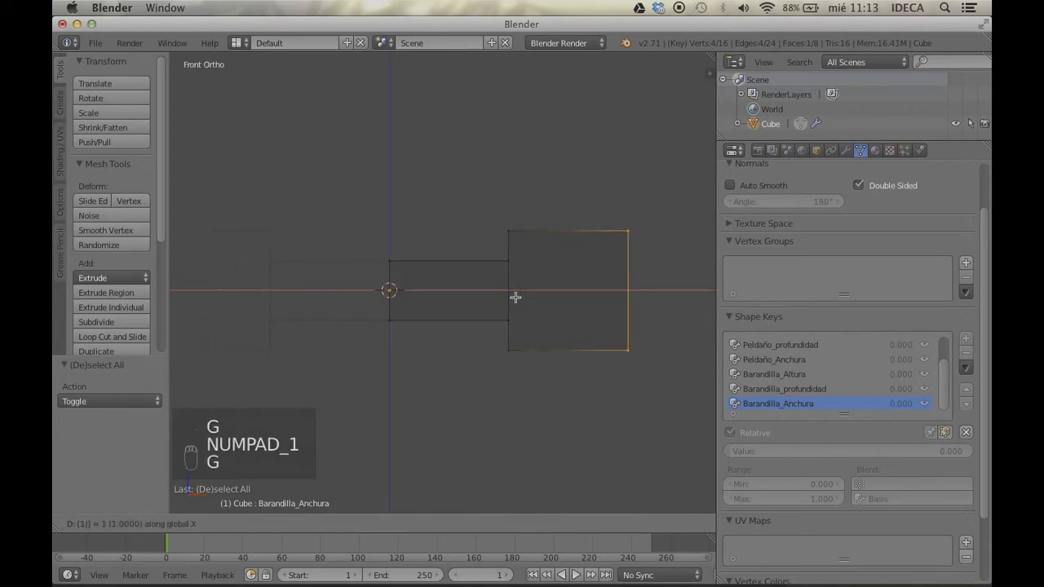
key("Return")
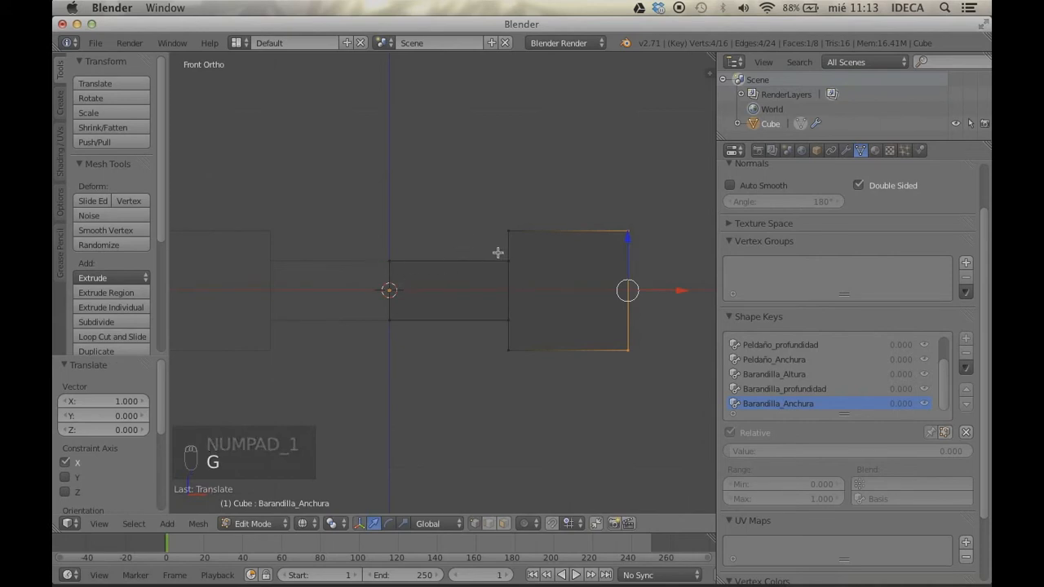
key("Tab")
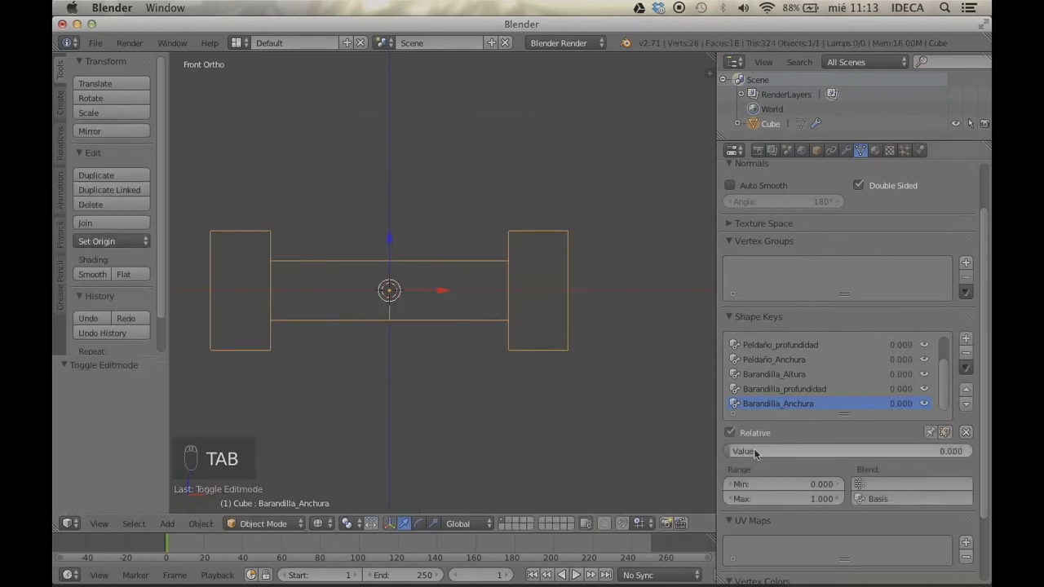
Set the Barandilla_Anchura range minimum to -1 and vary its value, ending at about 0.9, to check the rail width
mouse_move(731, 451)
left_mouse_down()
mouse_move(971, 451)
mouse_move(731, 451)
left_mouse_up()
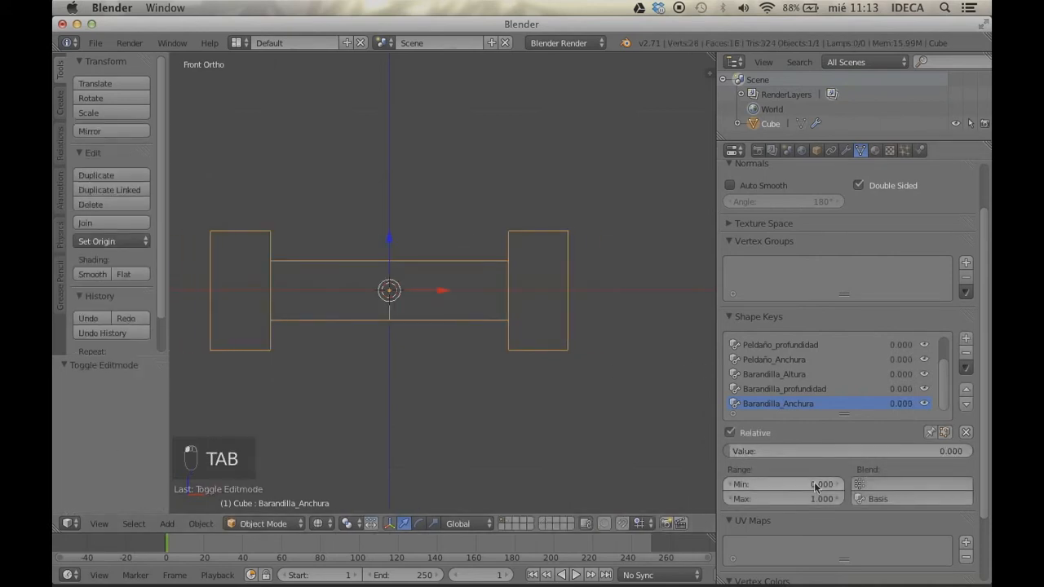
left_click(814, 484)
type("-1")
key("Return")
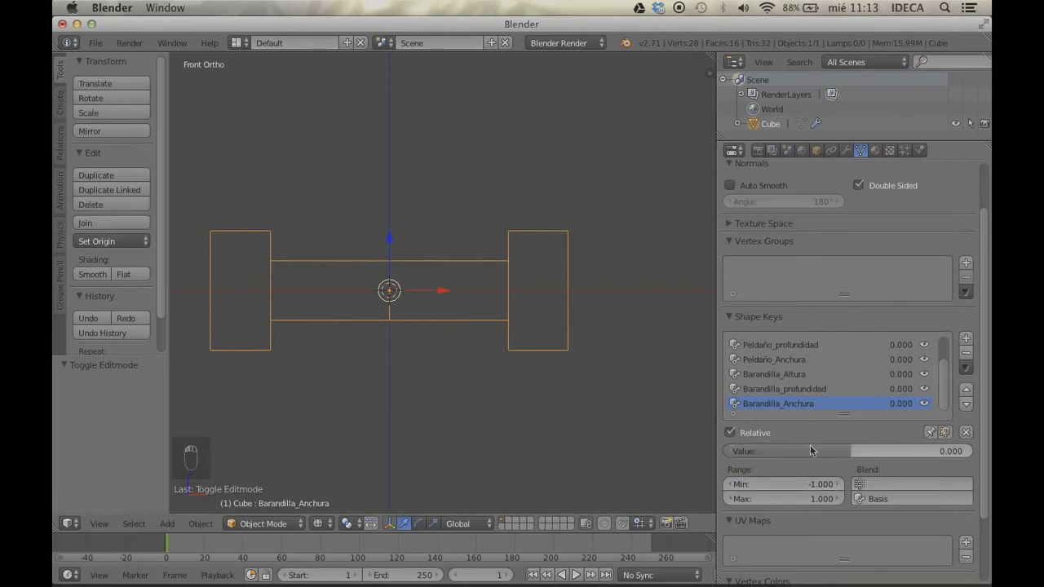
left_click_drag(834, 452, 958, 451)
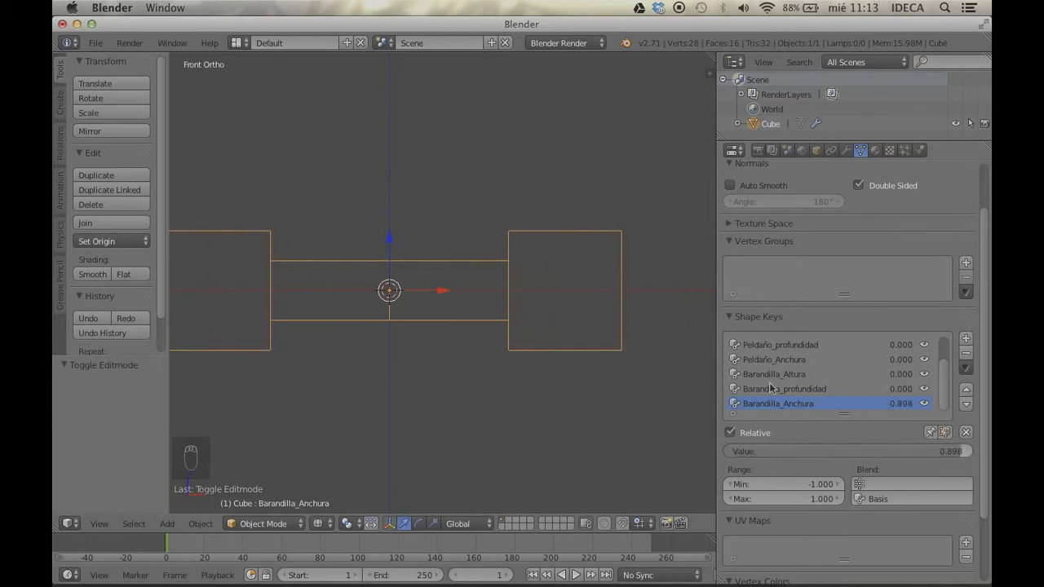
Try a Peldaño_Anchura value of about -0.19 together with the widened rails, and reset it to 0
left_click(779, 359)
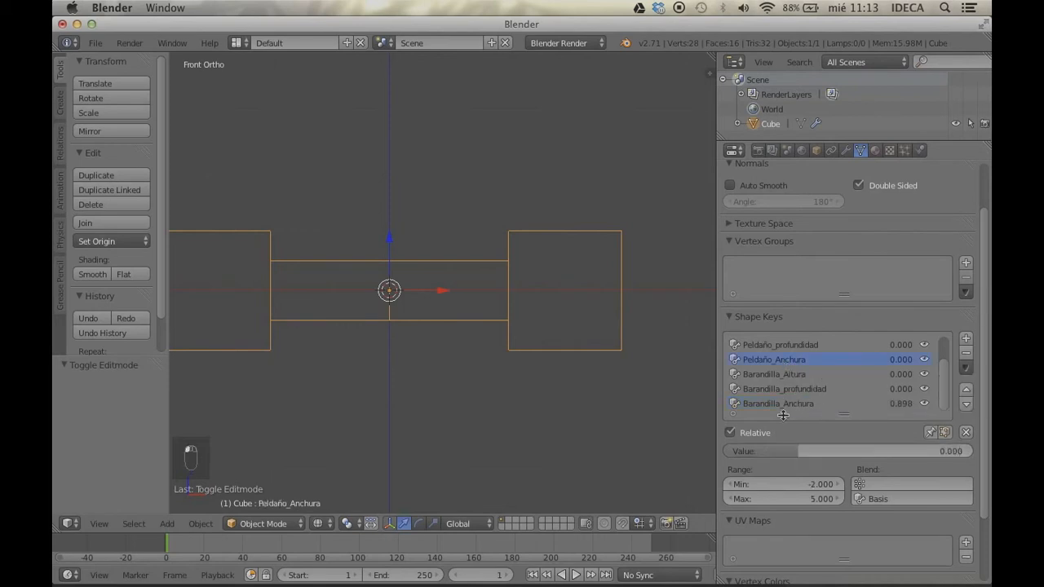
mouse_move(793, 451)
left_mouse_down()
mouse_move(901, 451)
mouse_move(784, 451)
left_mouse_up()
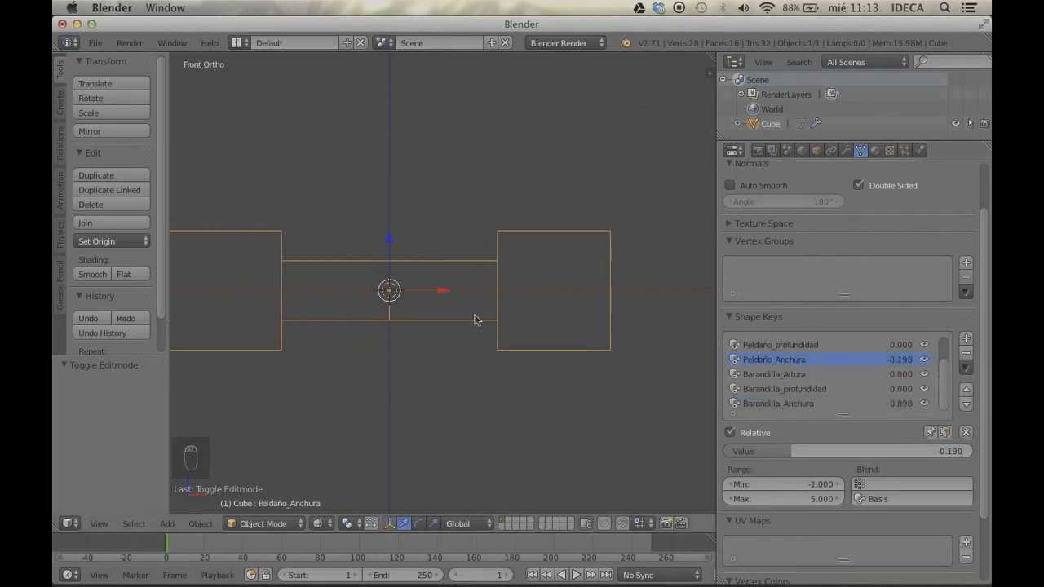
left_click(822, 445)
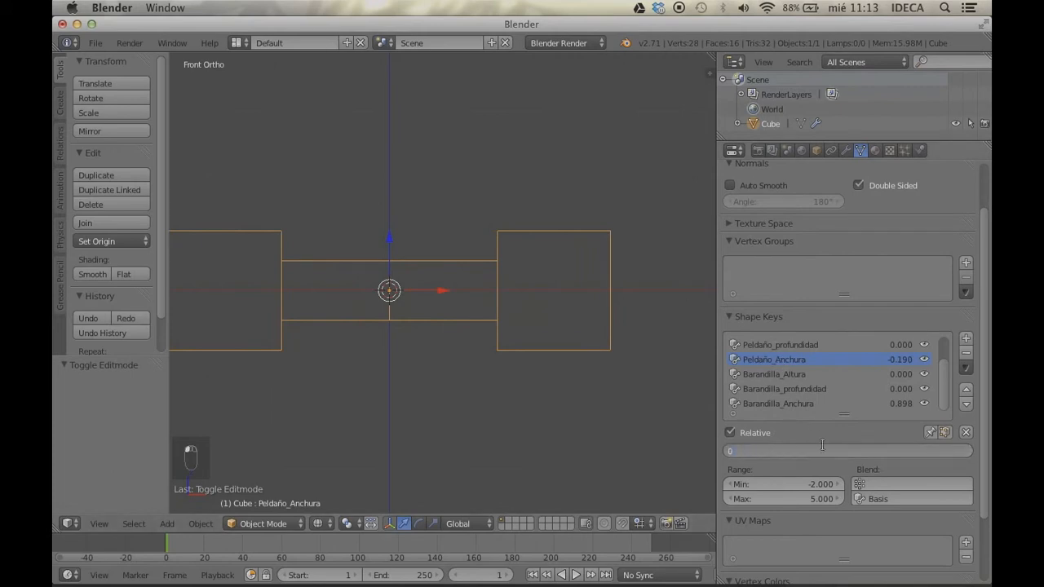
key("Tab")
key("Return")
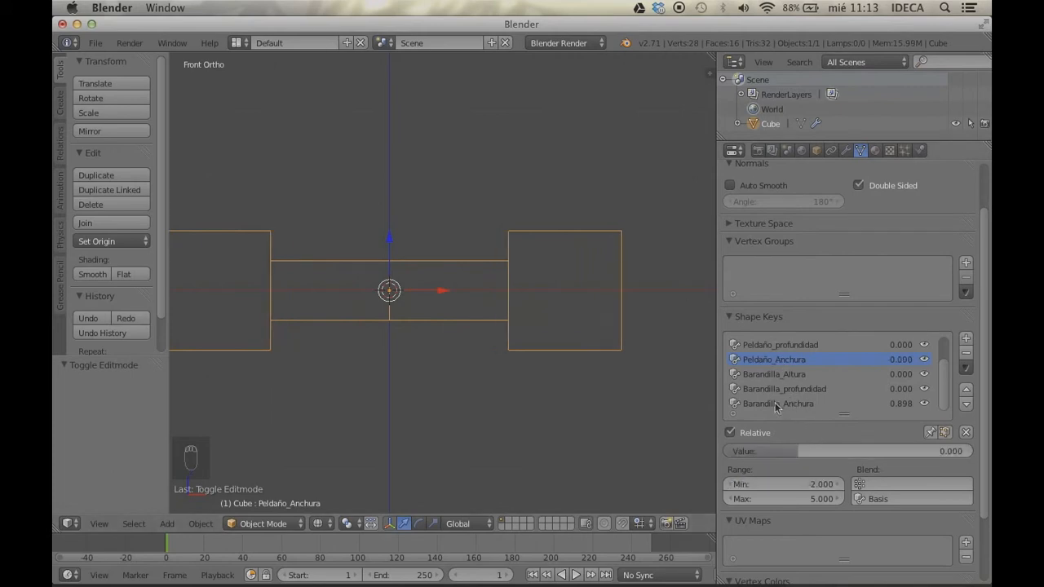
left_click(806, 452)
key("Return")
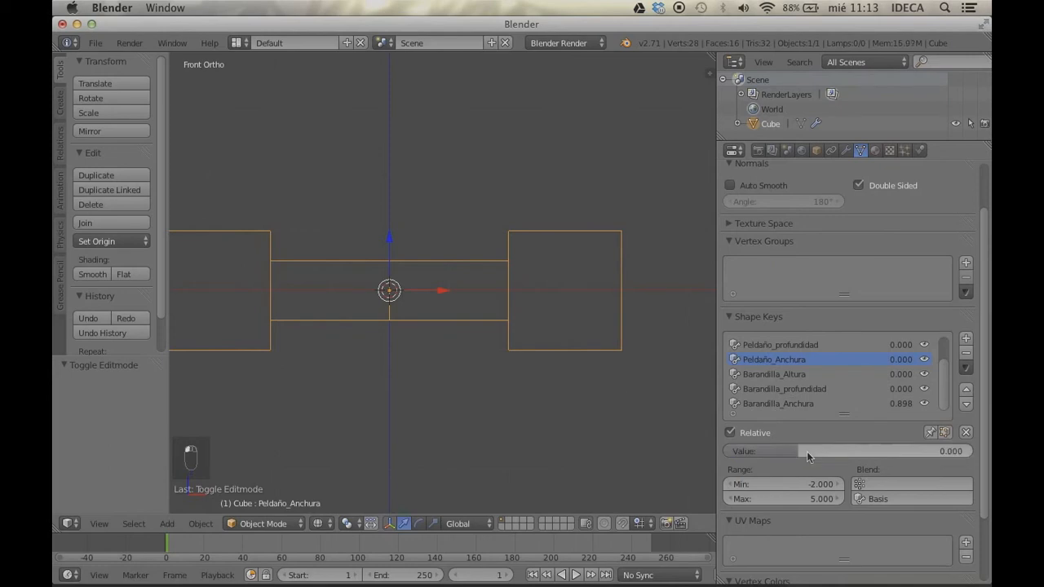
Reset the Barandilla_Anchura value to 0 and return the object to solid shading in Object Mode
left_click(780, 404)
left_click(794, 448)
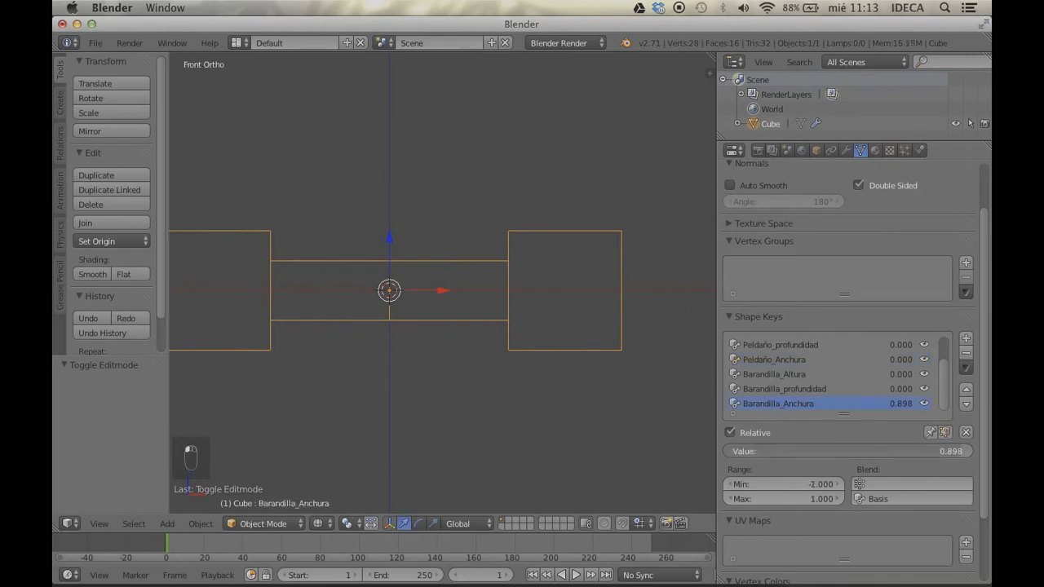
type("0")
key("Return")
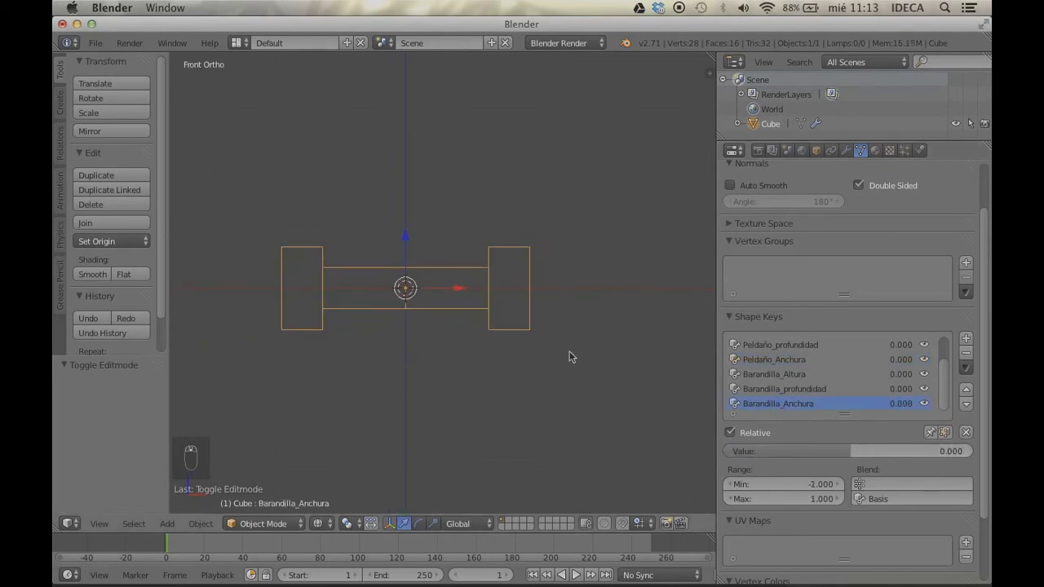
key("Tab")
key("Tab")
key("Tab")
key("z")
middle_click_drag(522, 327, 575, 369)
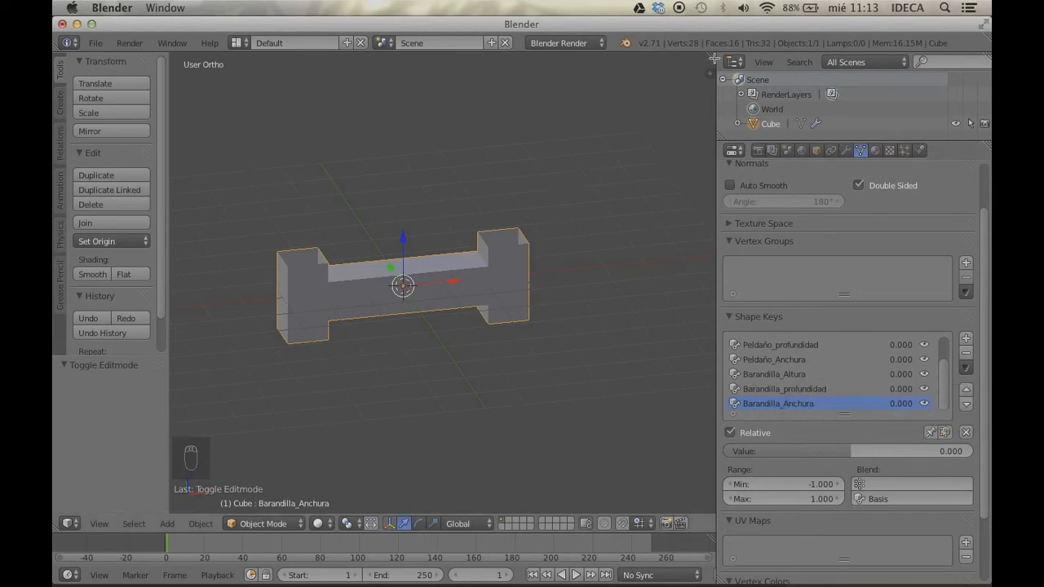
Split the 3D view vertically, turn the new area into a Graph Editor, and hide the 3D view's tool shelf
left_click_drag(713, 61, 352, 107)
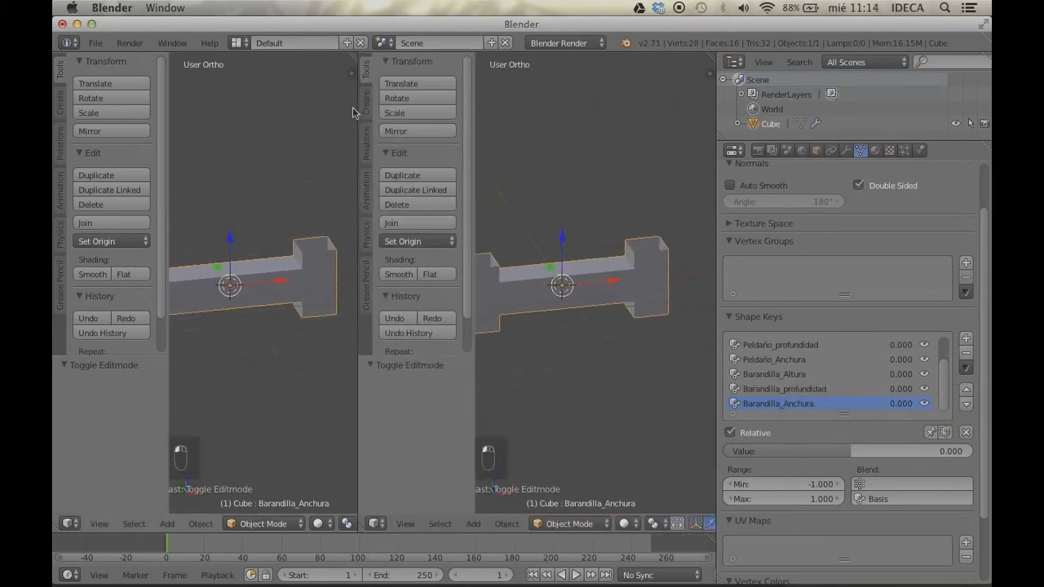
key("t")
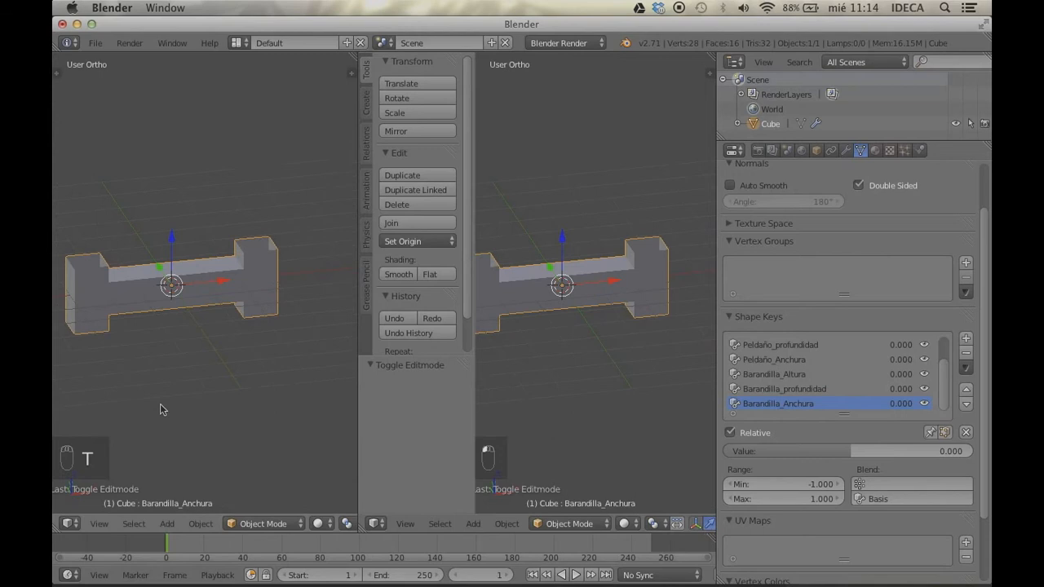
left_click(69, 524)
left_click(94, 467)
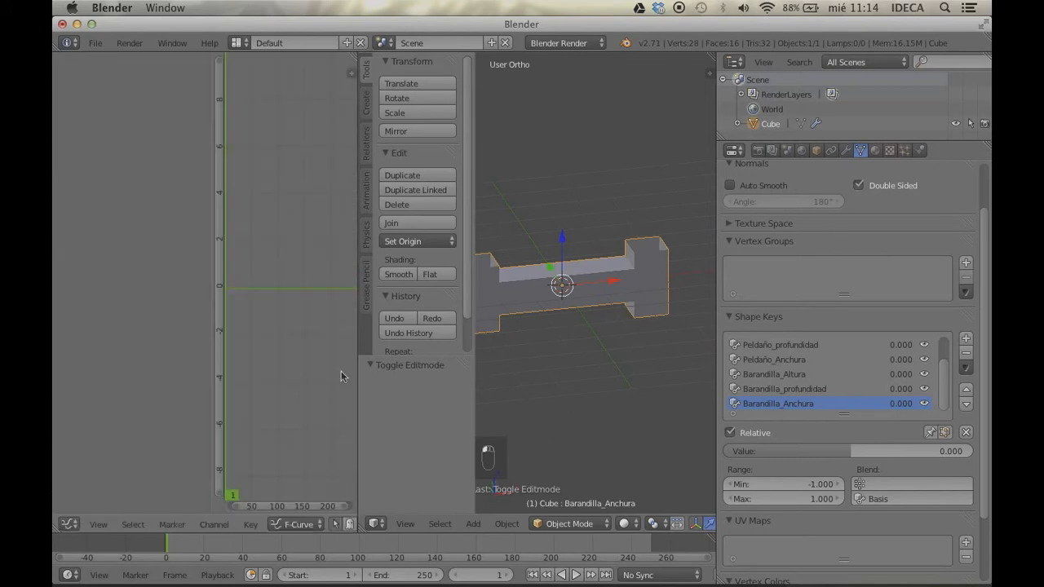
key("t")
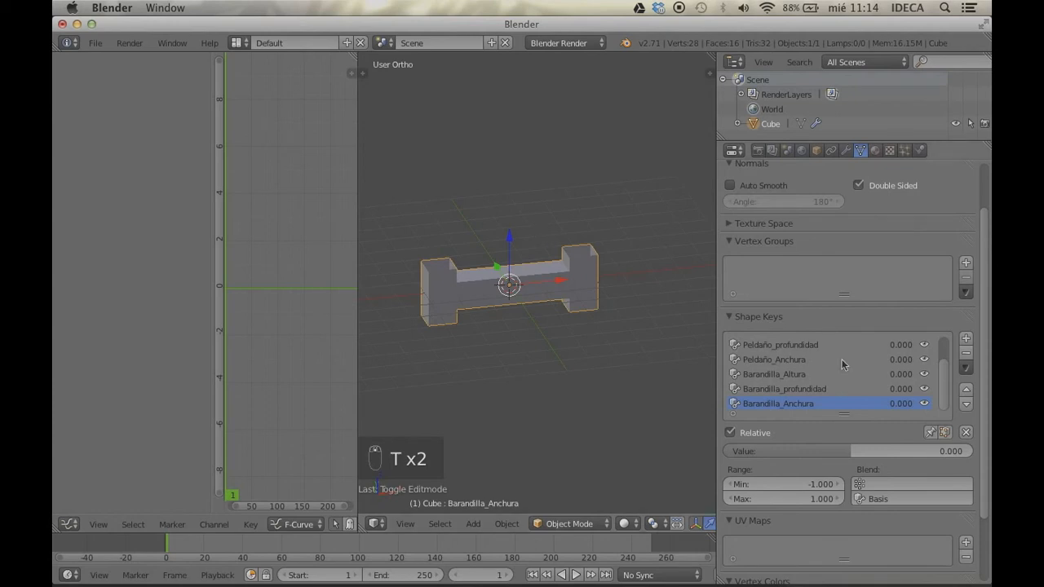
Go through the shape keys from Peldaño_profundidad to Barandilla_Anchura and examine the options available for the Value setting
left_click(778, 344)
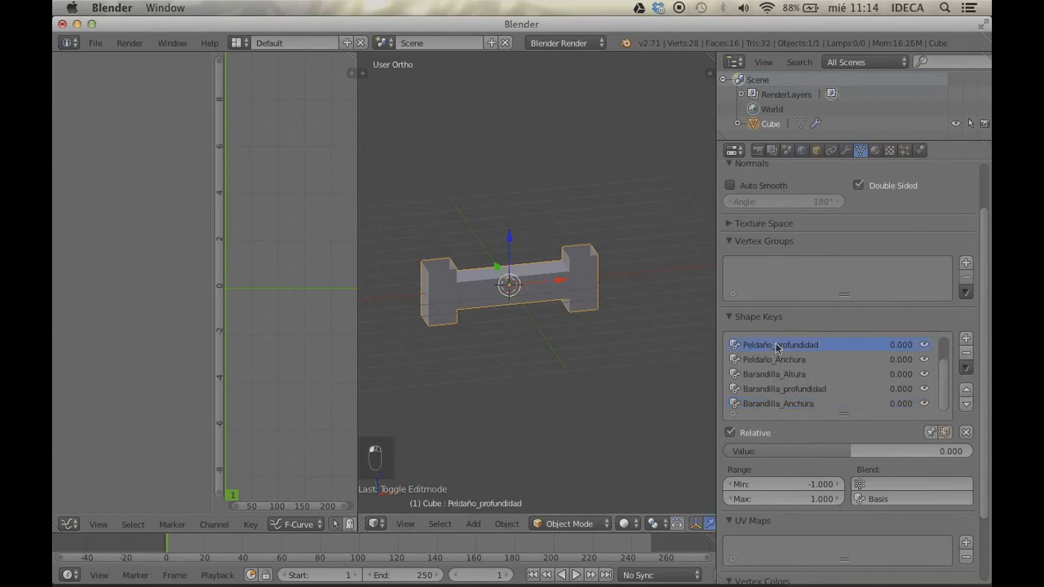
left_click(776, 360)
left_click(776, 376)
left_click(776, 391)
left_click(777, 406)
right_click(775, 346)
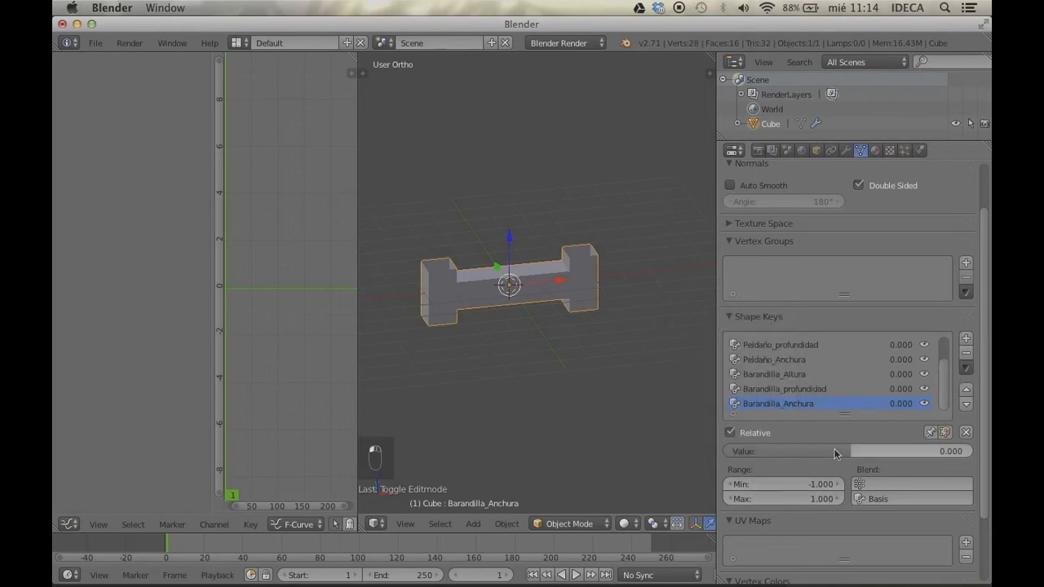
right_click(836, 454)
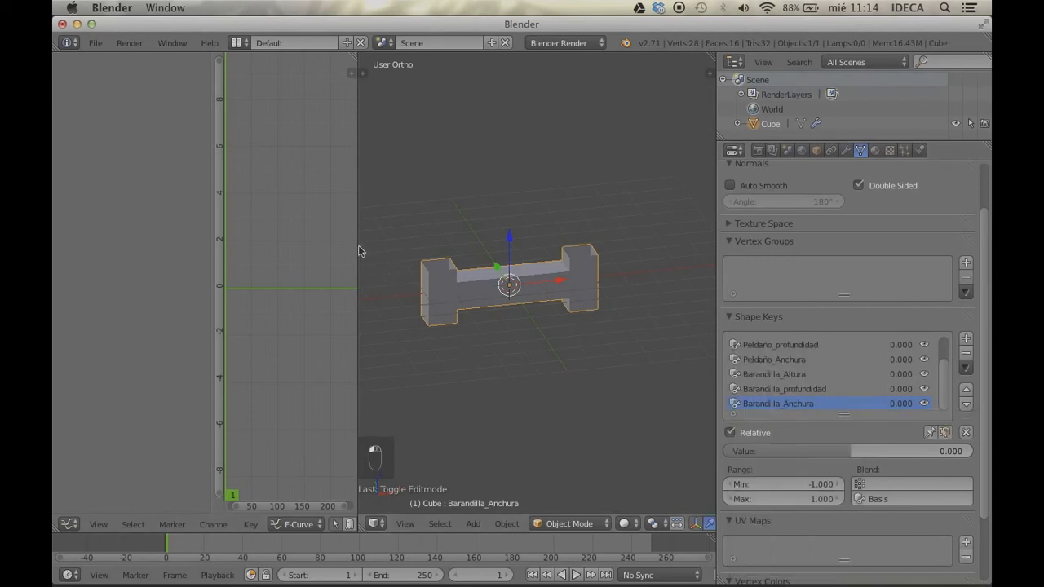
Switch the Graph Editor to Drivers mode and enlarge the shape key list to show every key
left_click_drag(358, 245, 315, 254)
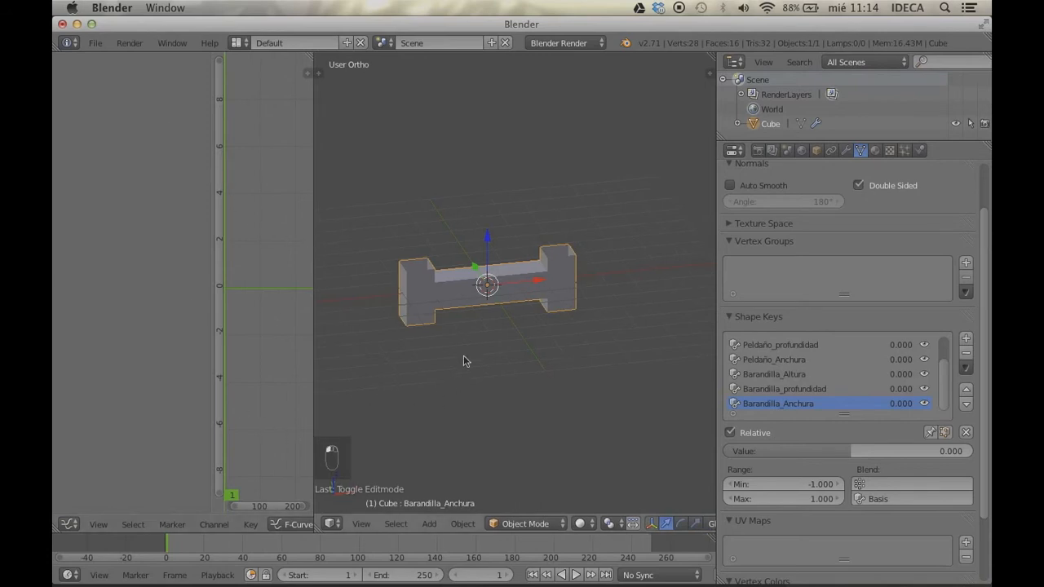
left_click_drag(317, 348, 354, 348)
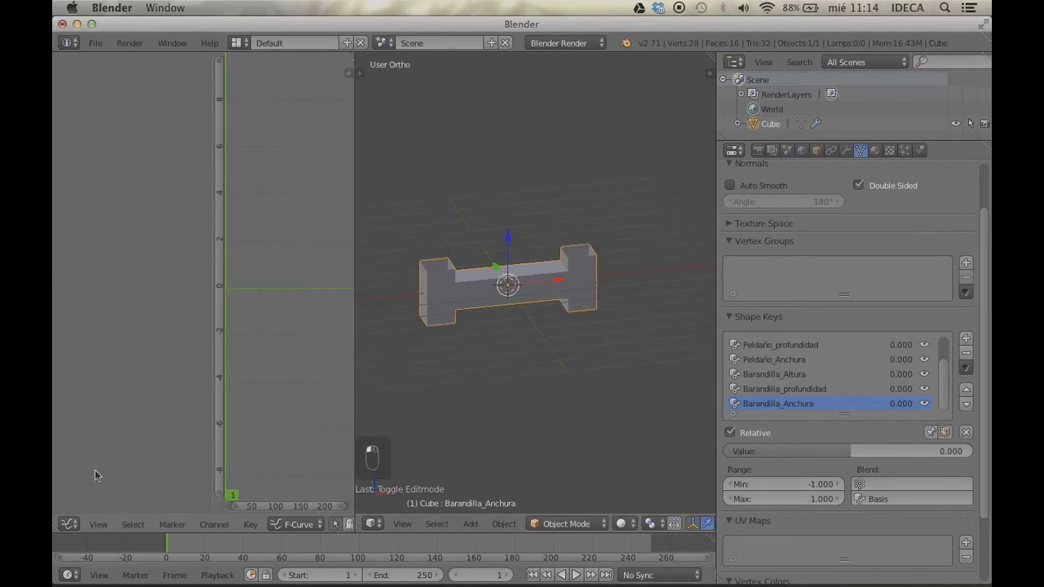
left_click(70, 525)
left_click(85, 466)
left_click(305, 528)
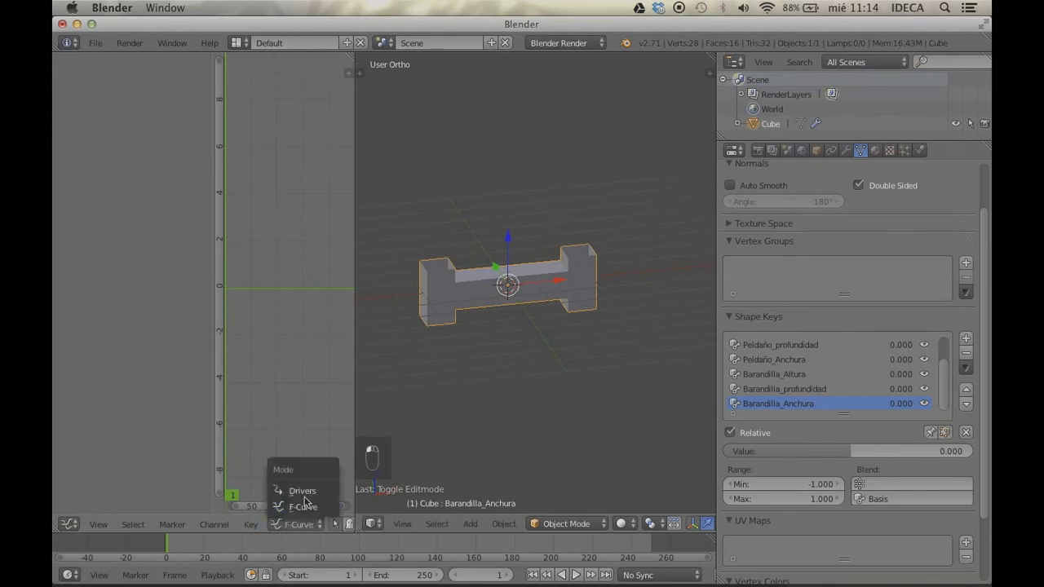
left_click(304, 495)
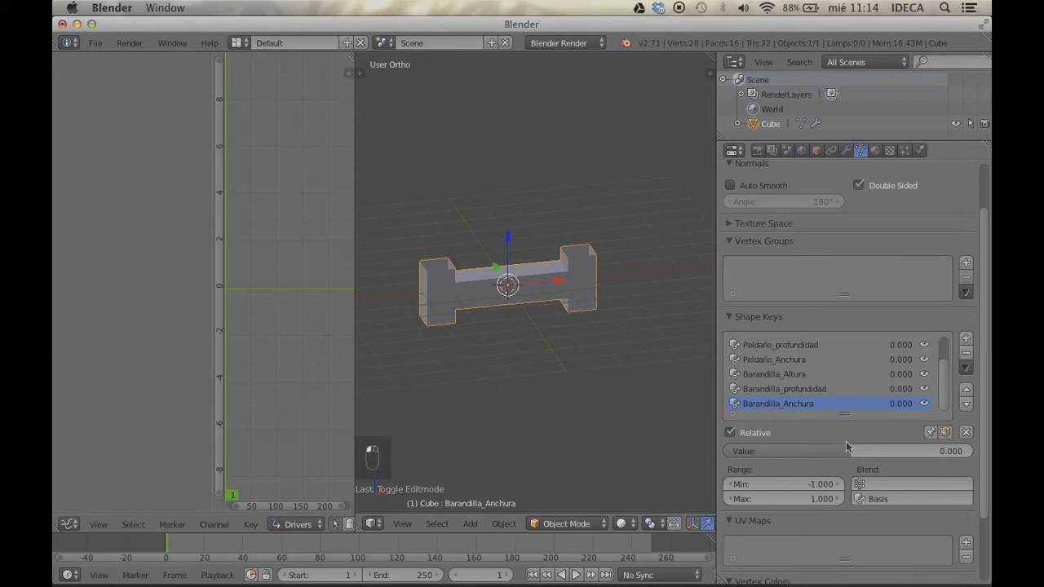
left_click_drag(845, 413, 849, 458)
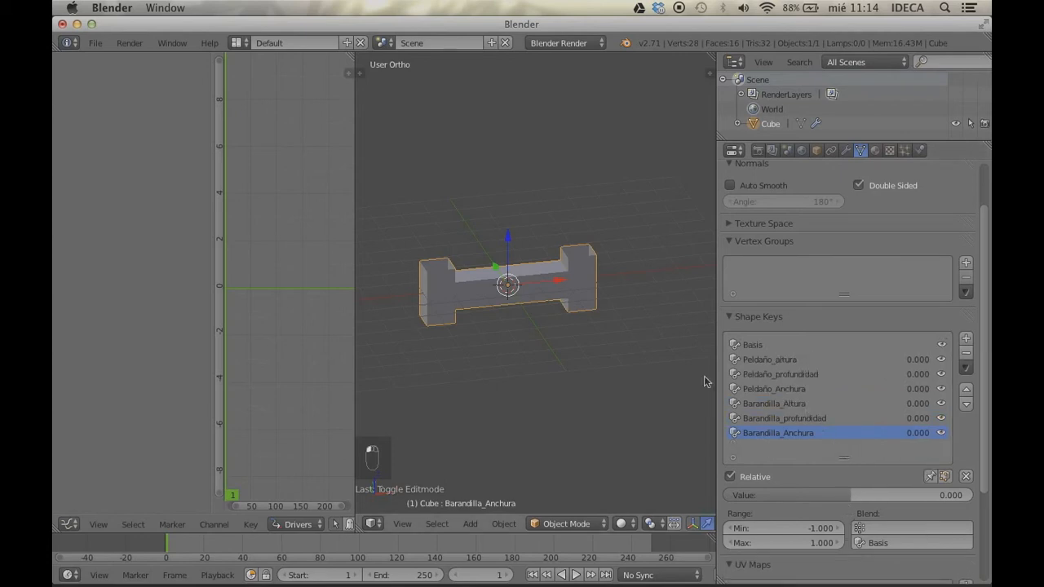
mouse_move(540, 286)
middle_mouse_down()
mouse_move(531, 291)
mouse_move(569, 295)
mouse_move(537, 292)
middle_mouse_up()
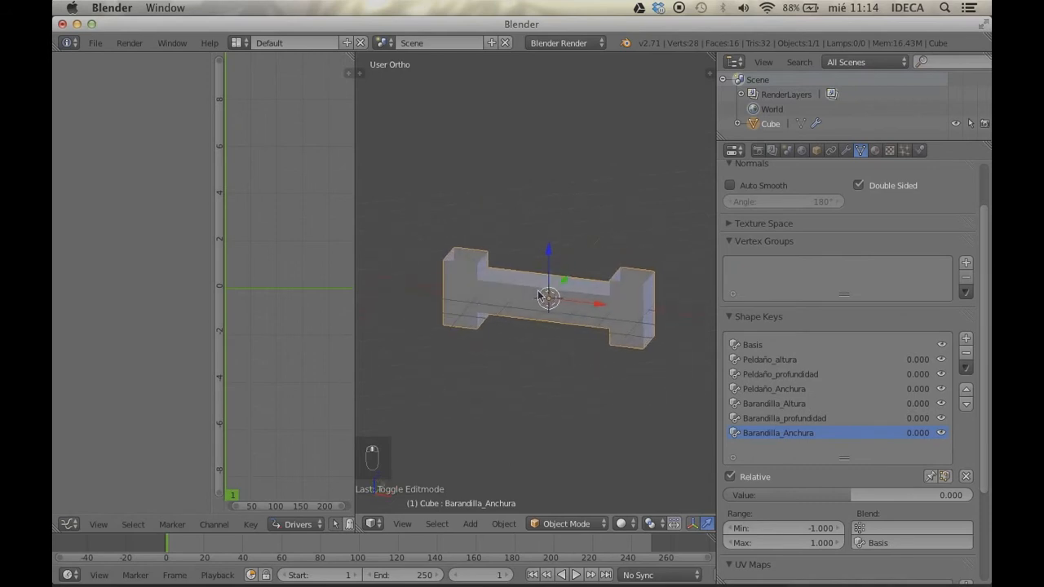
Add an Array modifier to the ladder segment and collapse the Mirror modifier's settings
key("KP_1")
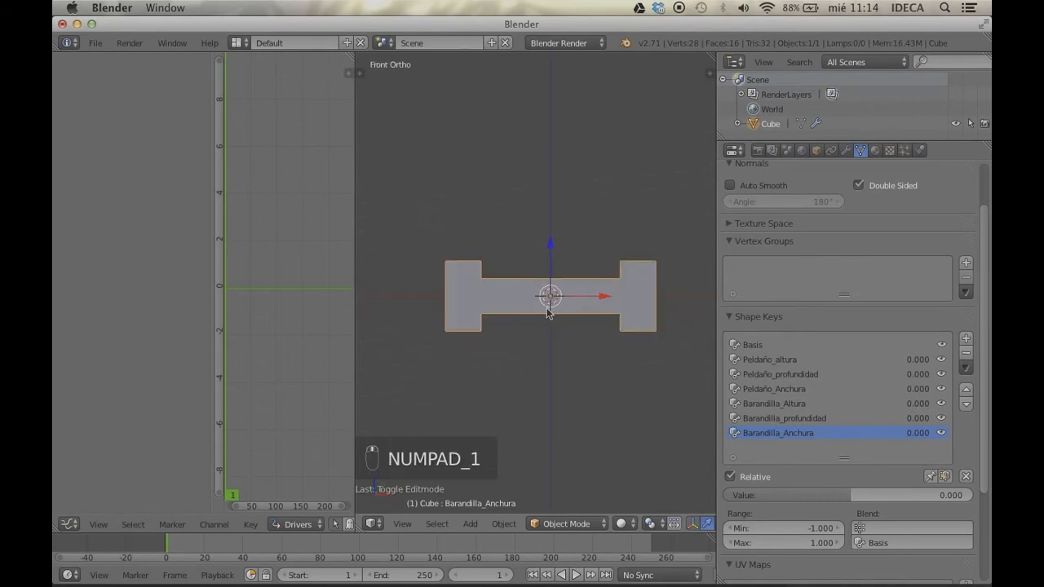
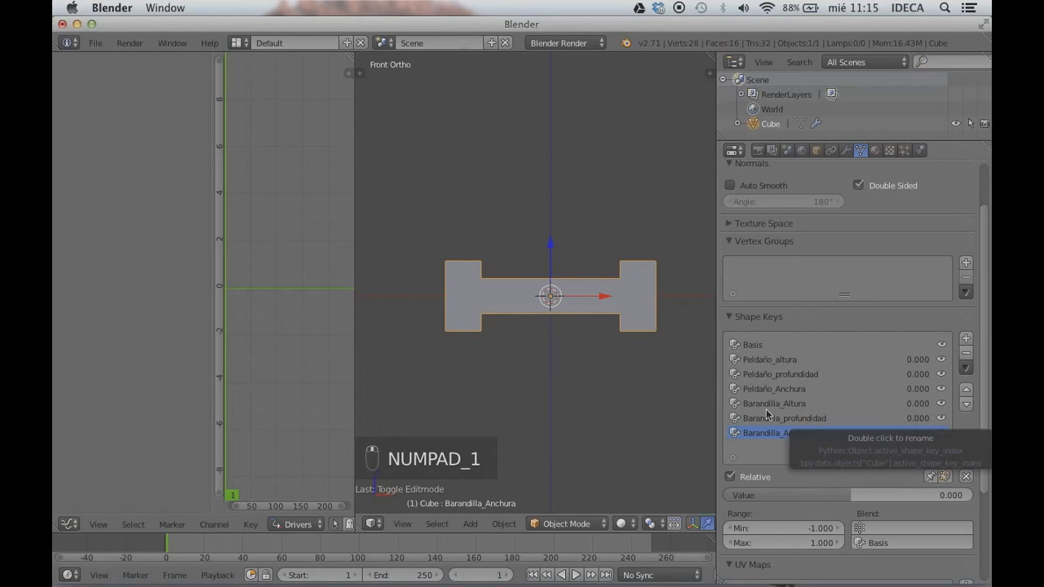
left_click(846, 151)
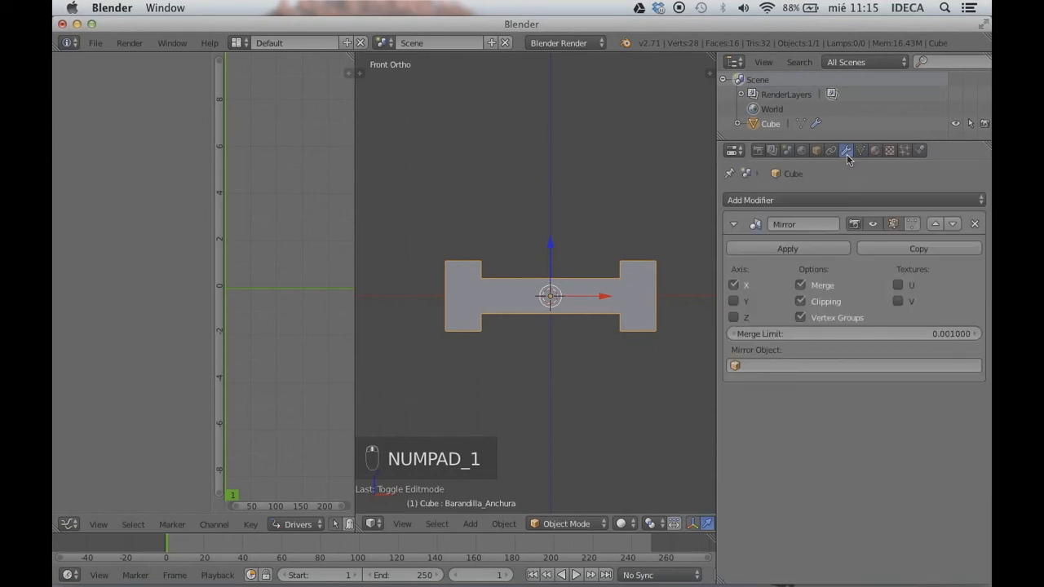
left_click(787, 201)
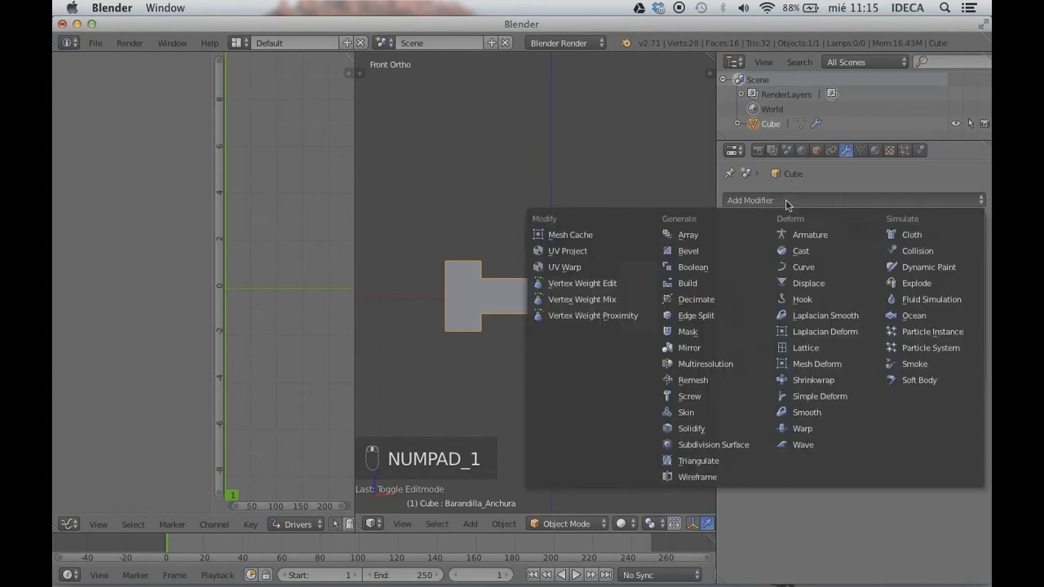
left_click(683, 240)
left_click(734, 224)
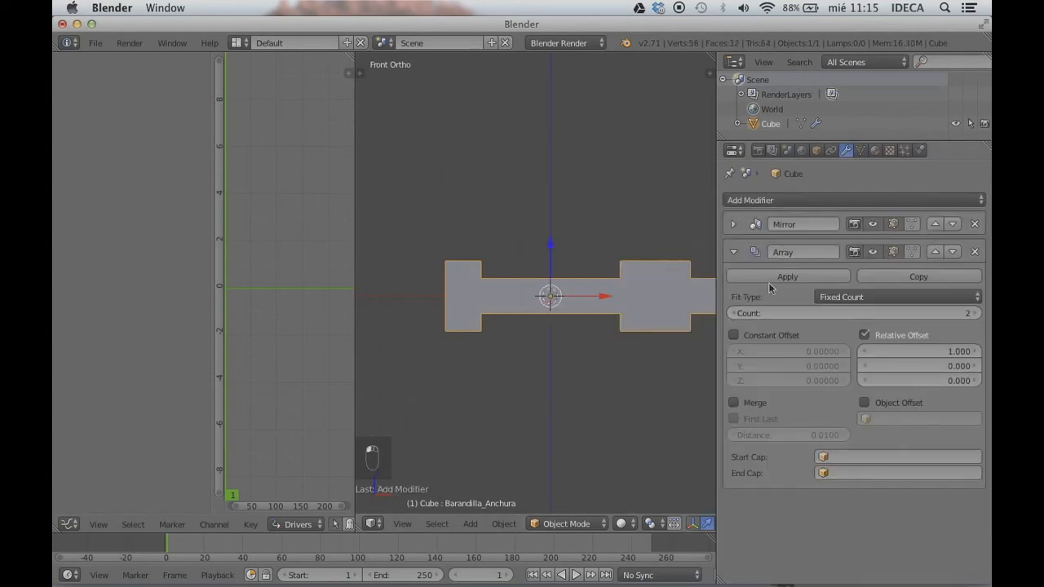
Try an Array count of 5 on the ladder segment and set the count back to 2
middle_click_drag(608, 315, 570, 317)
scroll(570, 312, "down", 4)
left_click(977, 314)
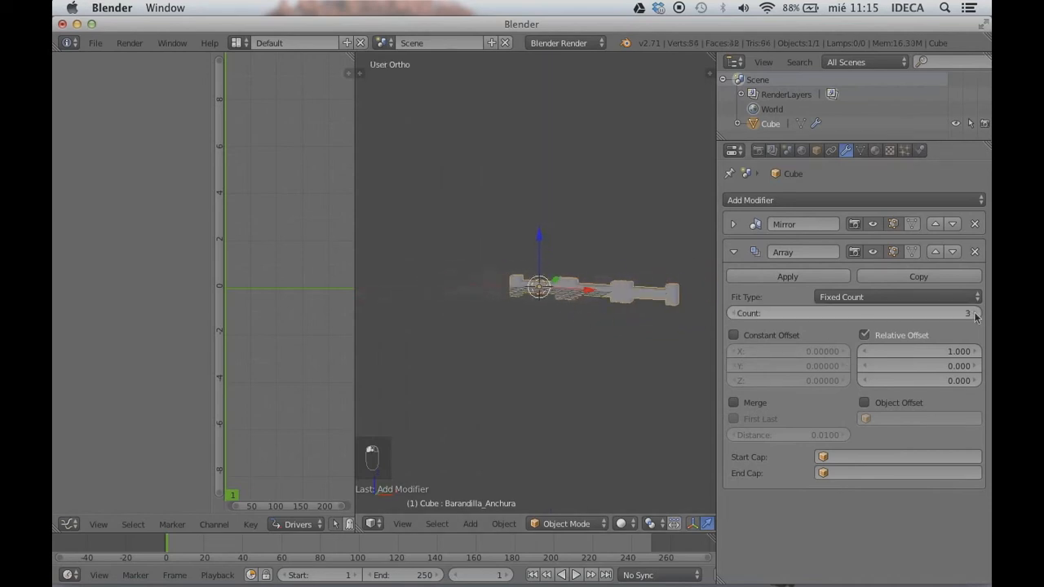
left_click(977, 313)
left_click(977, 314)
scroll(659, 341, "down", 2)
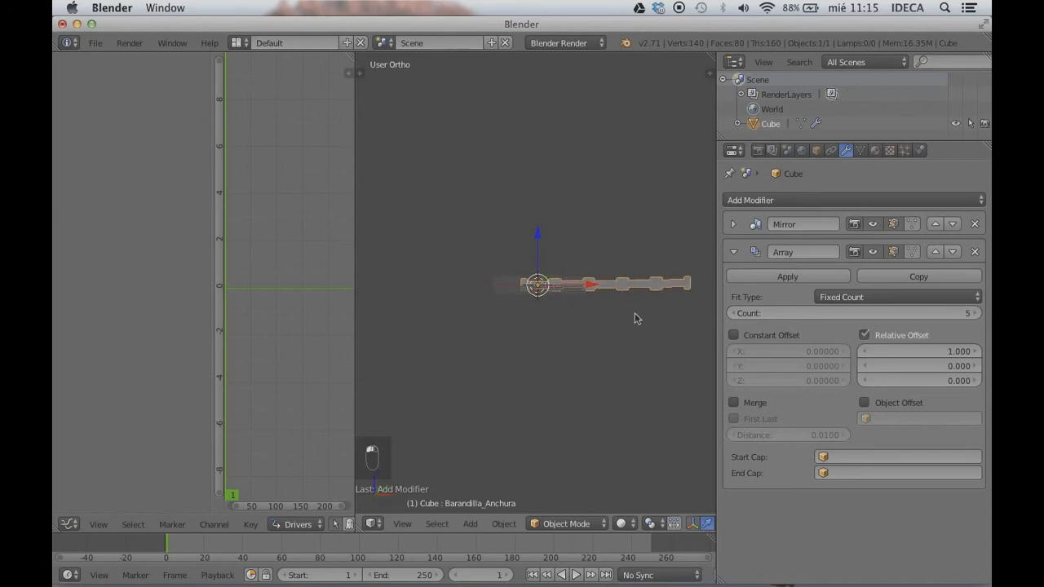
key("KP_1")
scroll(617, 301, "up", 3)
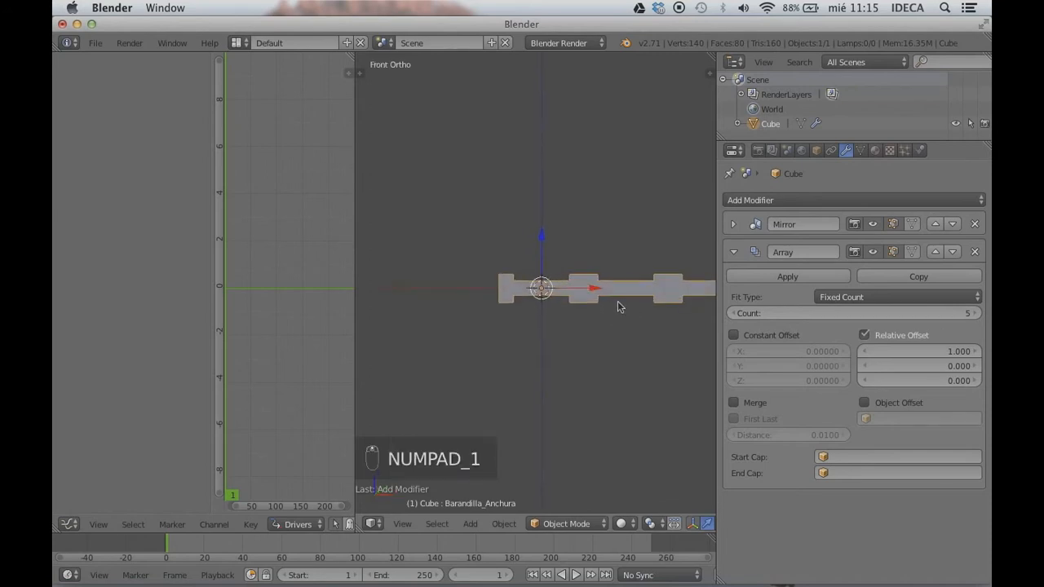
middle_click_drag(553, 306, 503, 299, "shift")
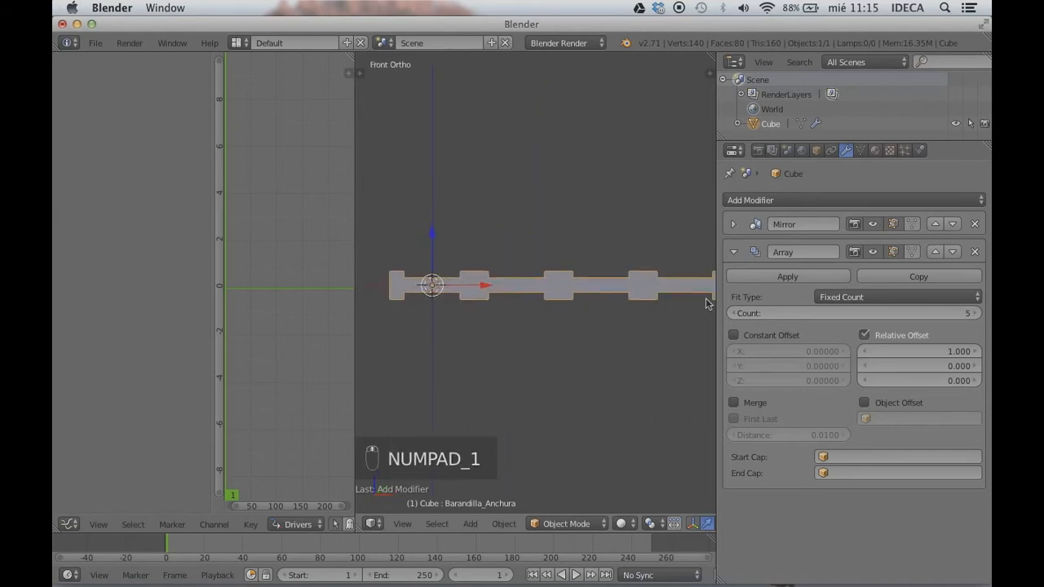
left_click(842, 314)
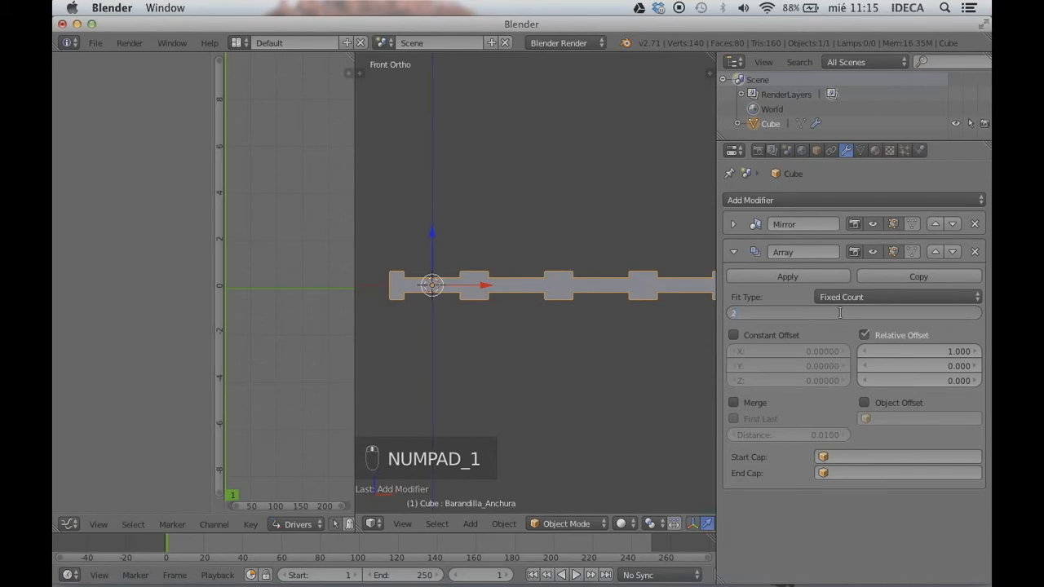
type("2")
key("Return")
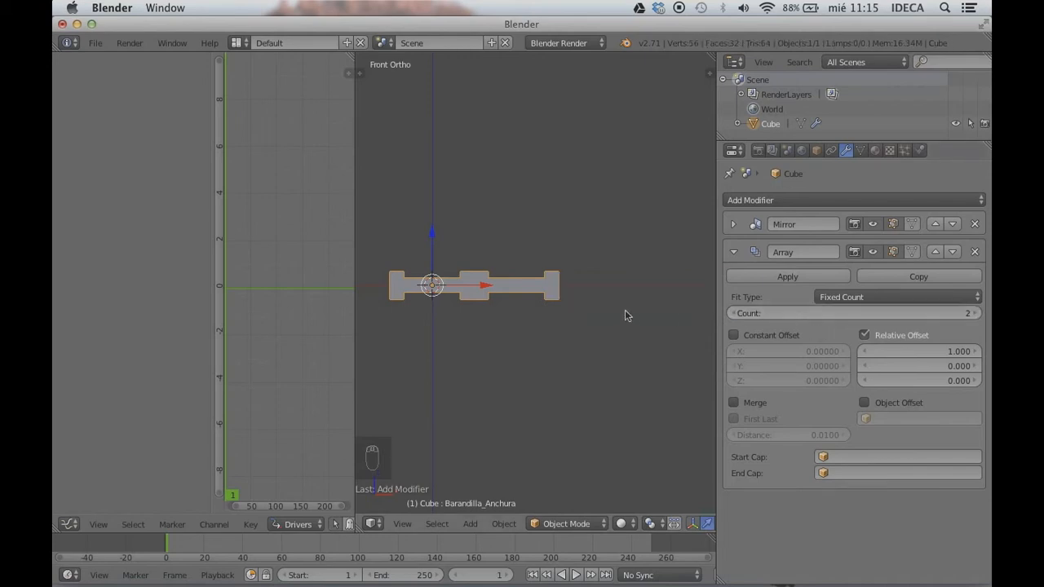
Set the Array's relative offset to 0 in X and 1 in Z to stack the copies vertically
left_click(919, 350)
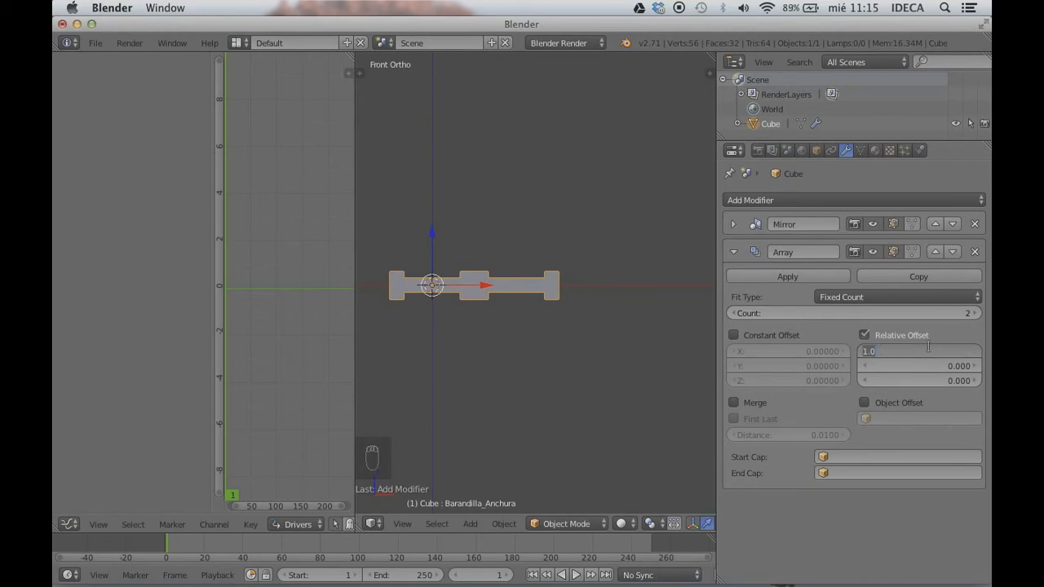
key("Return")
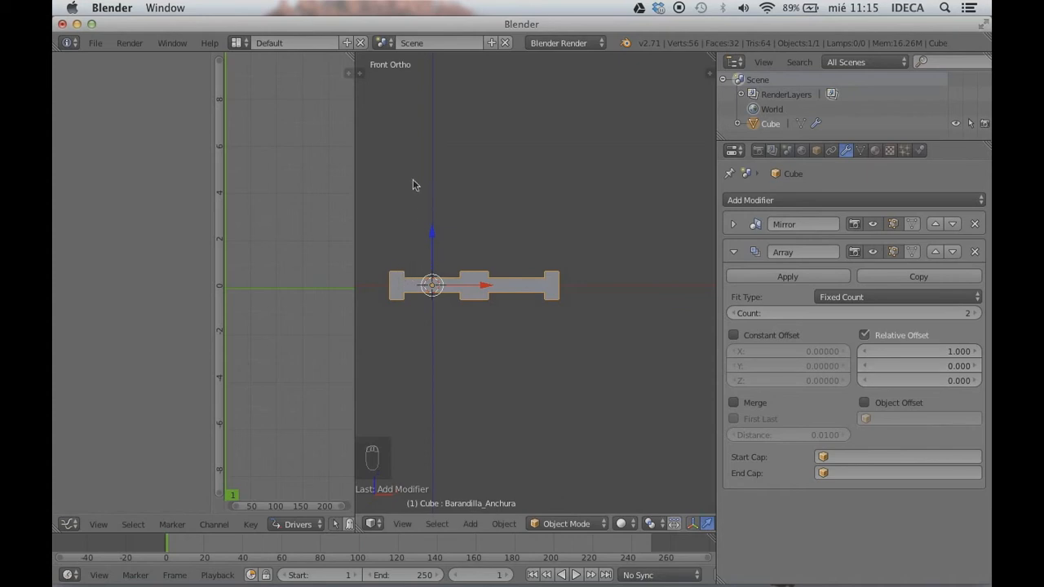
middle_click_drag(459, 223, 444, 281)
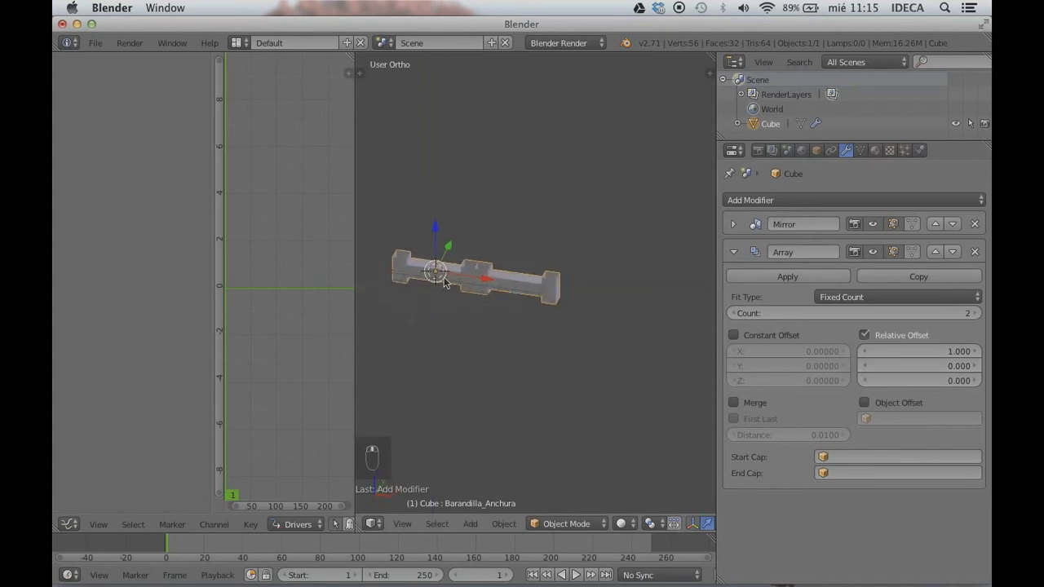
left_click(888, 353)
type("0")
key("Return")
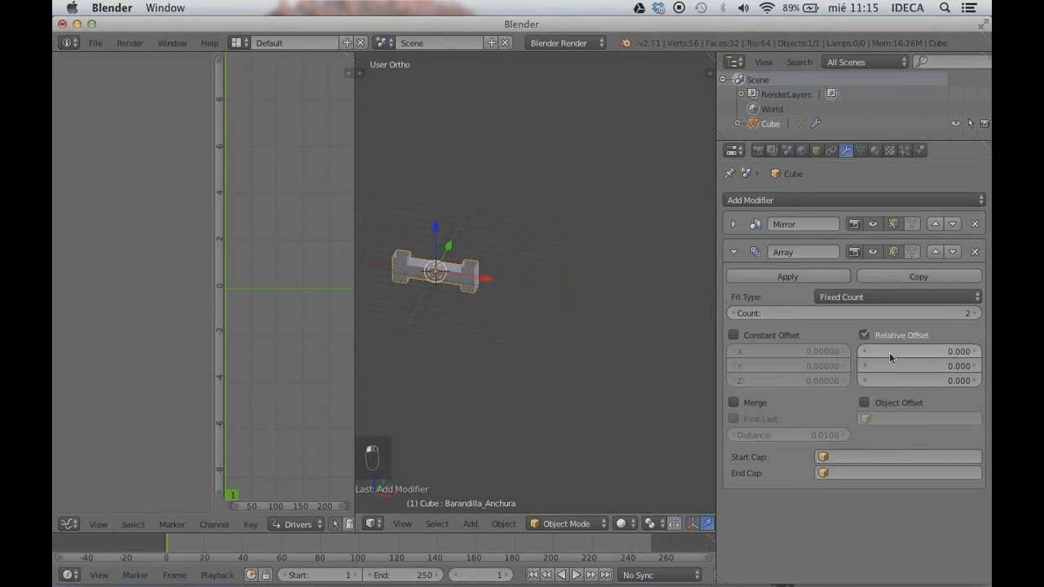
left_click(899, 381)
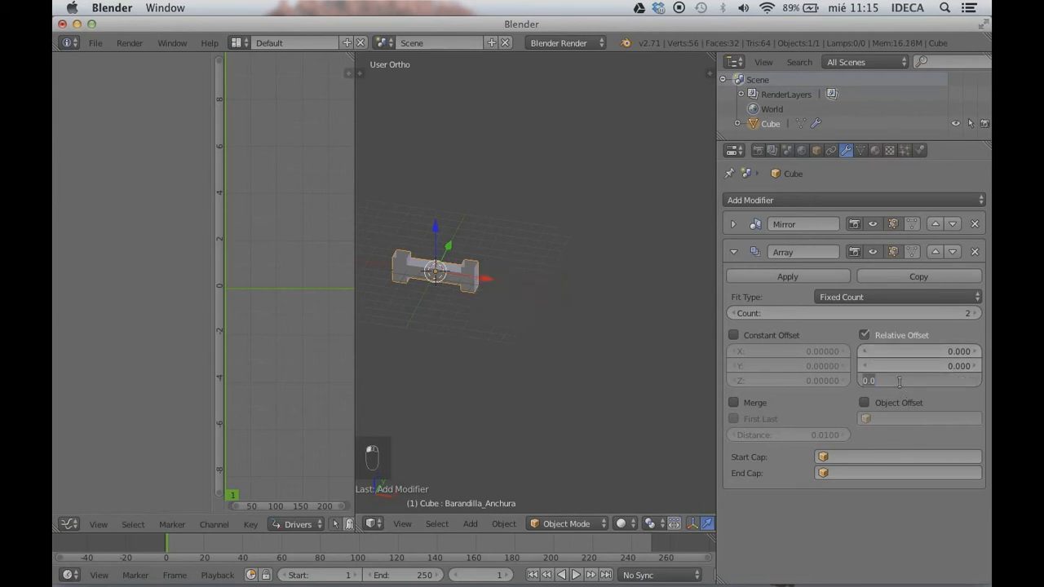
type("1")
key("Return")
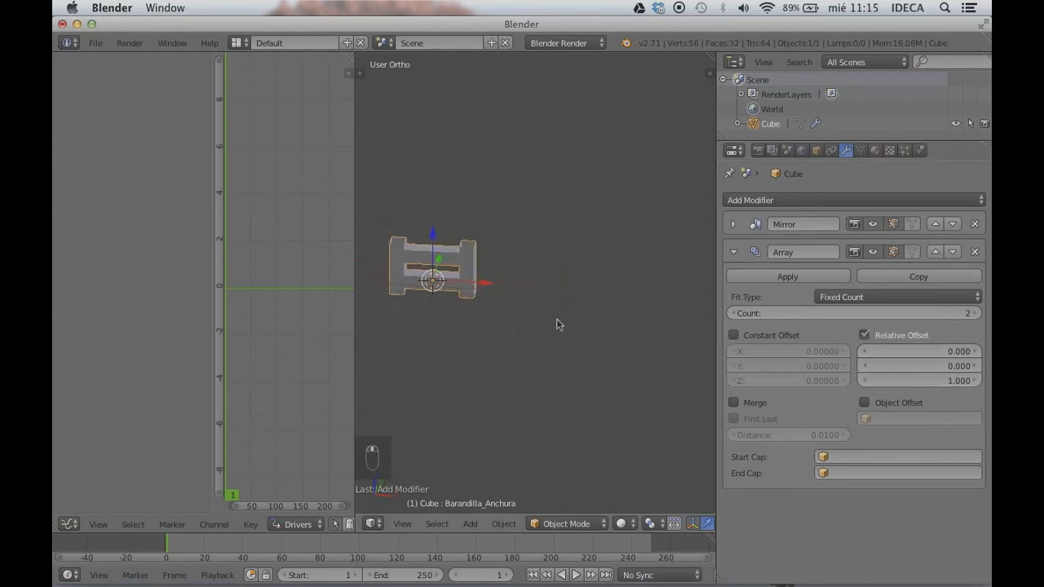
Try a relative Z offset of 0.5 for the Array and restore it to 1
key("KP_1")
middle_click_drag(468, 313, 563, 325, "shift")
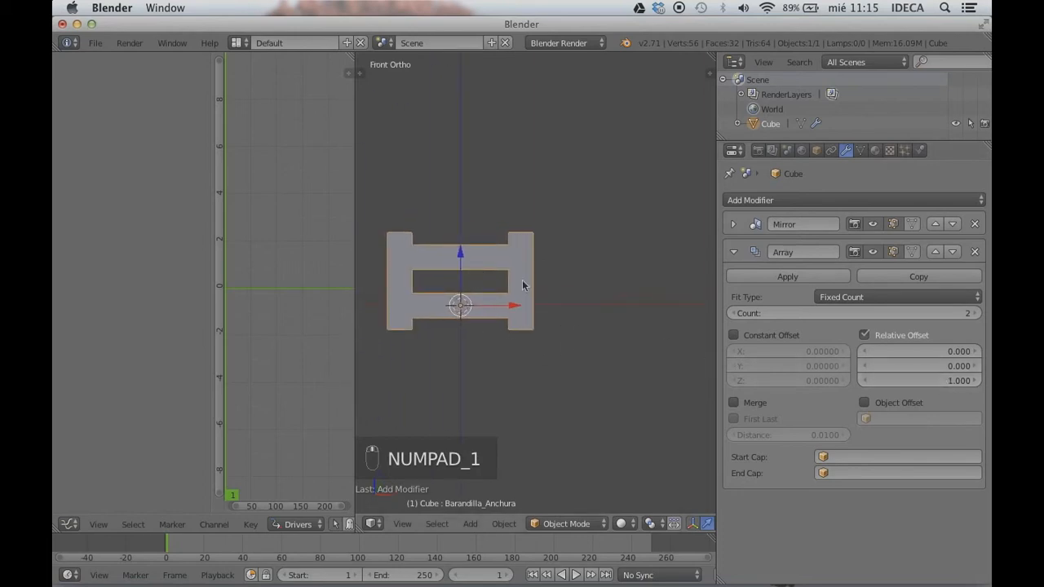
mouse_move(925, 377)
left_mouse_down()
mouse_move(967, 377)
mouse_move(920, 377)
mouse_move(925, 384)
left_mouse_up()
left_click(922, 380)
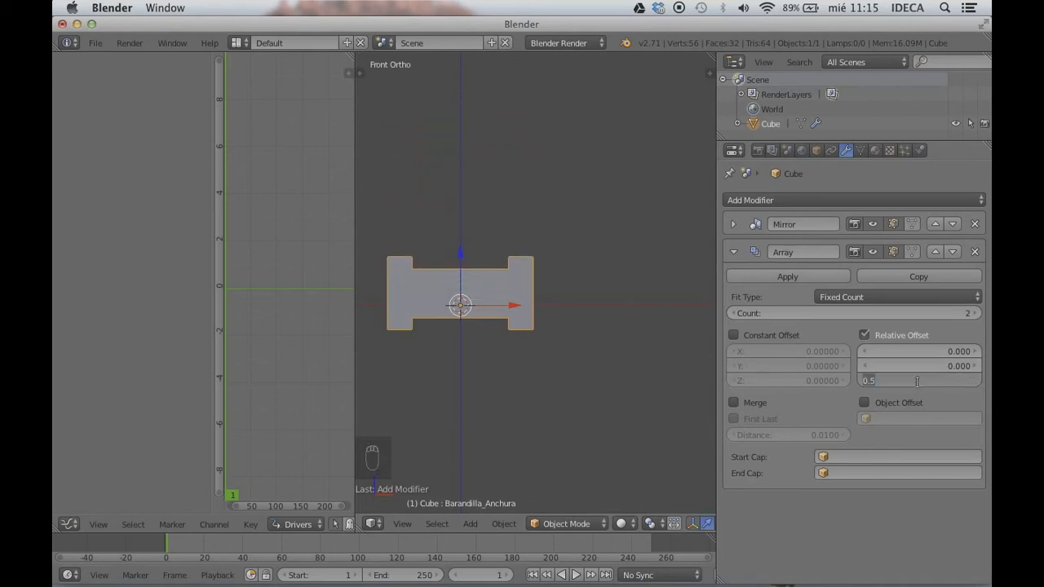
type("1")
key("Return")
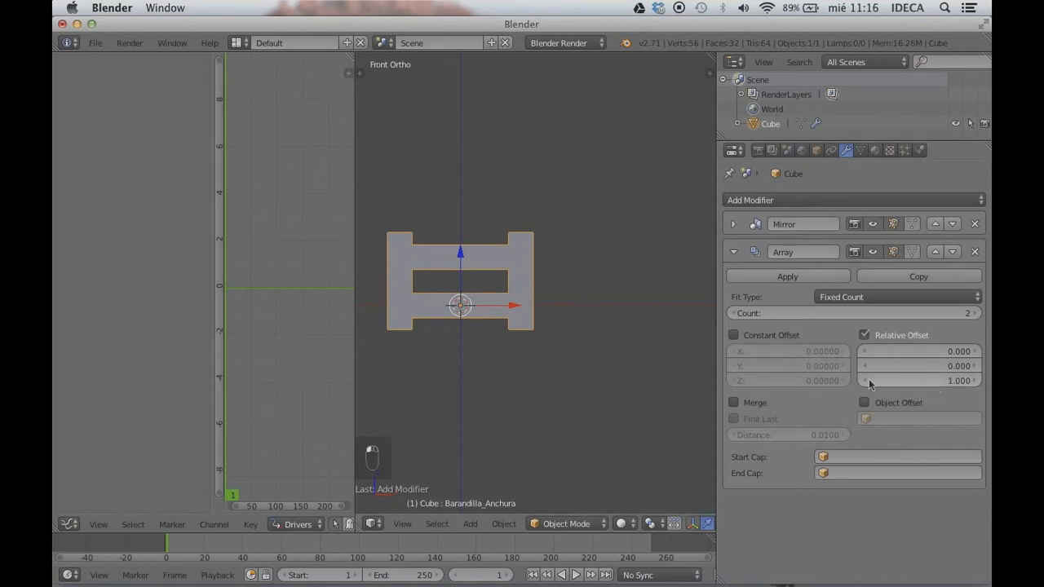
Set the Array modifier's count to 1 and return to the front view
mouse_move(919, 311)
left_mouse_down()
mouse_move(992, 310)
mouse_move(913, 311)
left_mouse_up()
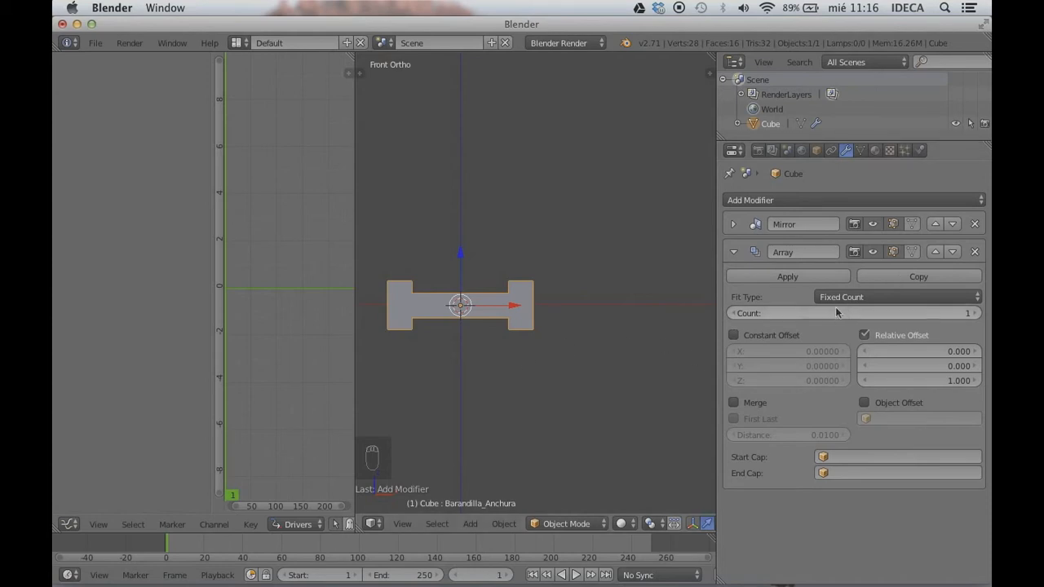
left_click_drag(836, 313, 785, 318)
middle_click_drag(652, 333, 530, 346)
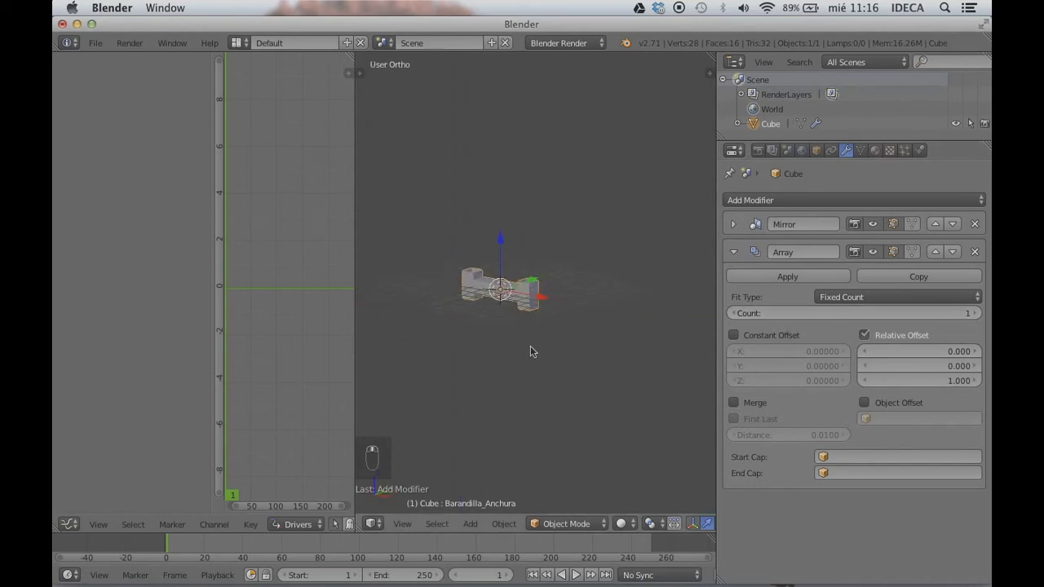
key("KP_1")
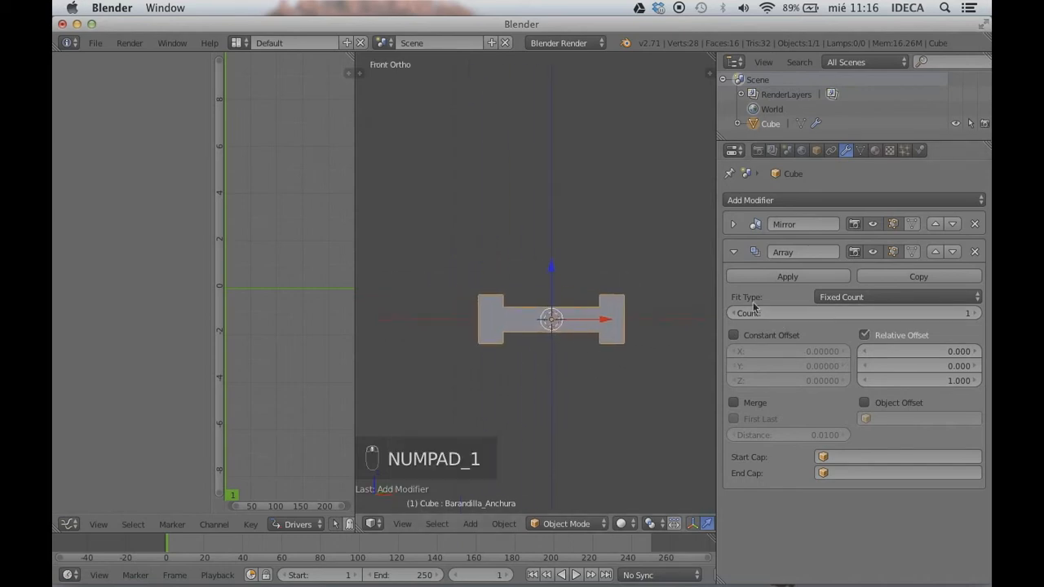
Add a driver to the Array's Count value and widen the Graph Editor
right_click(800, 313)
right_click(801, 312)
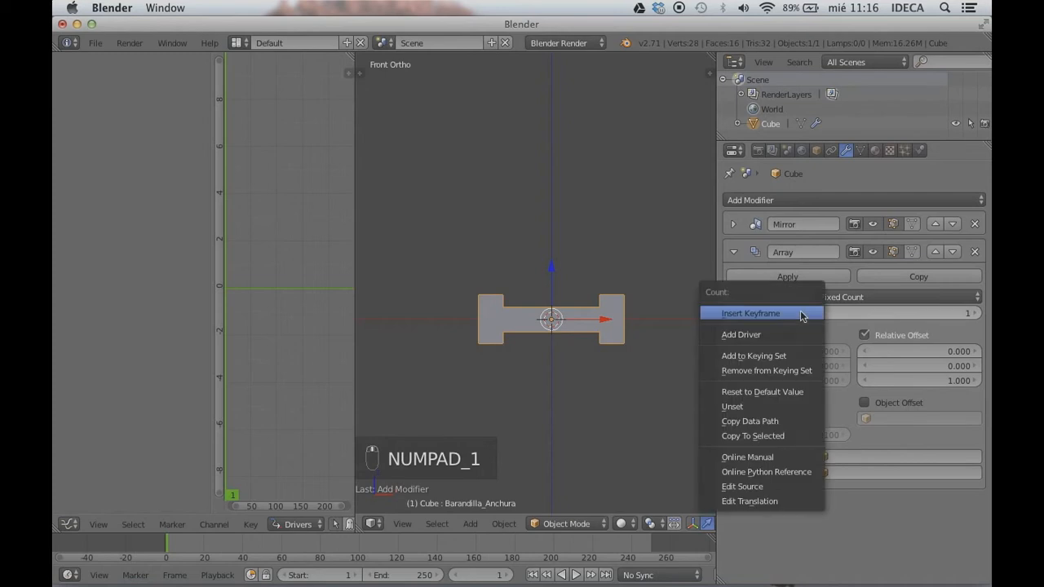
left_click(770, 335)
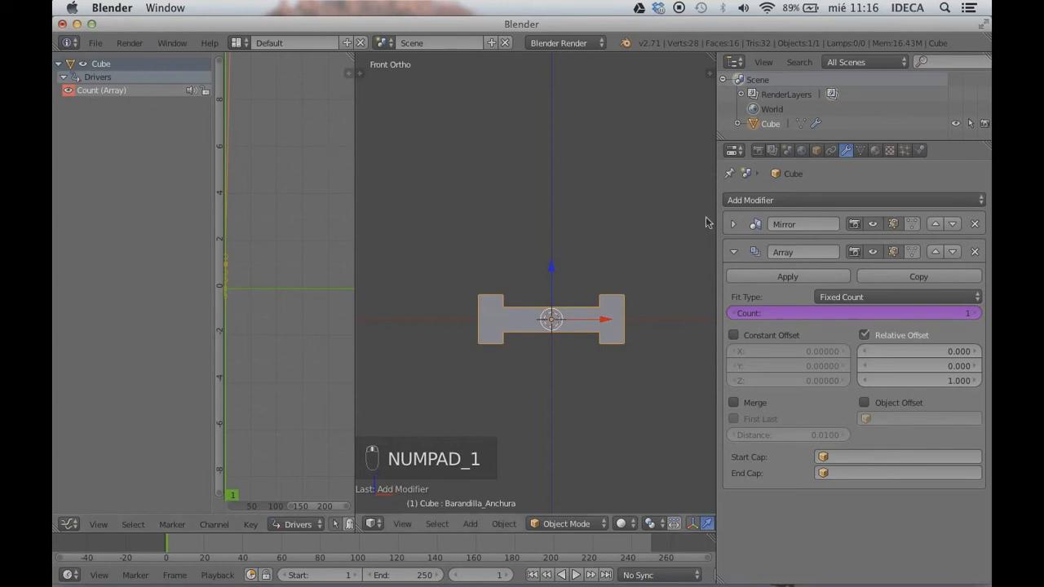
left_click_drag(717, 215, 780, 215)
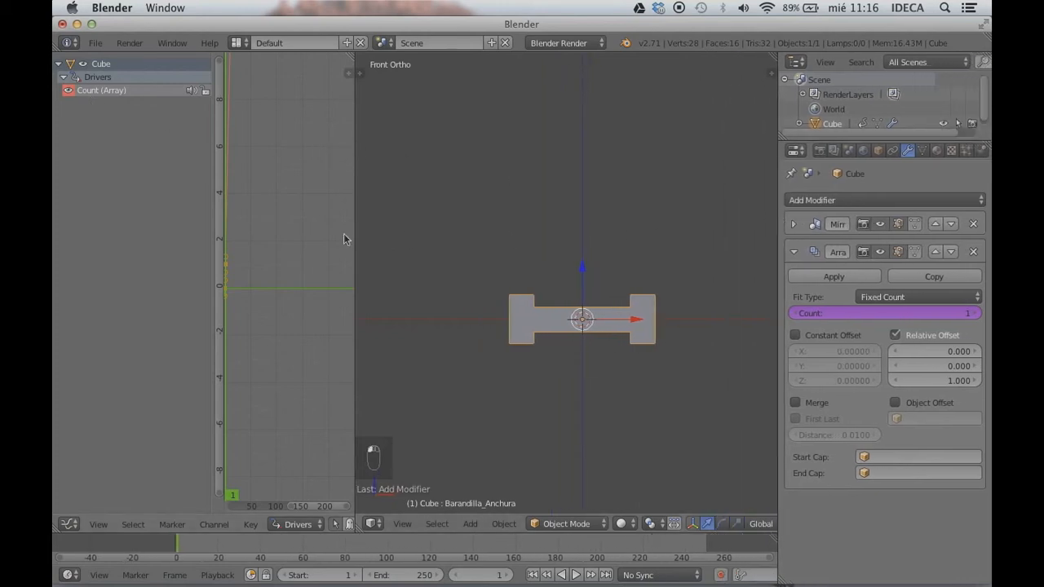
left_click_drag(355, 217, 412, 220)
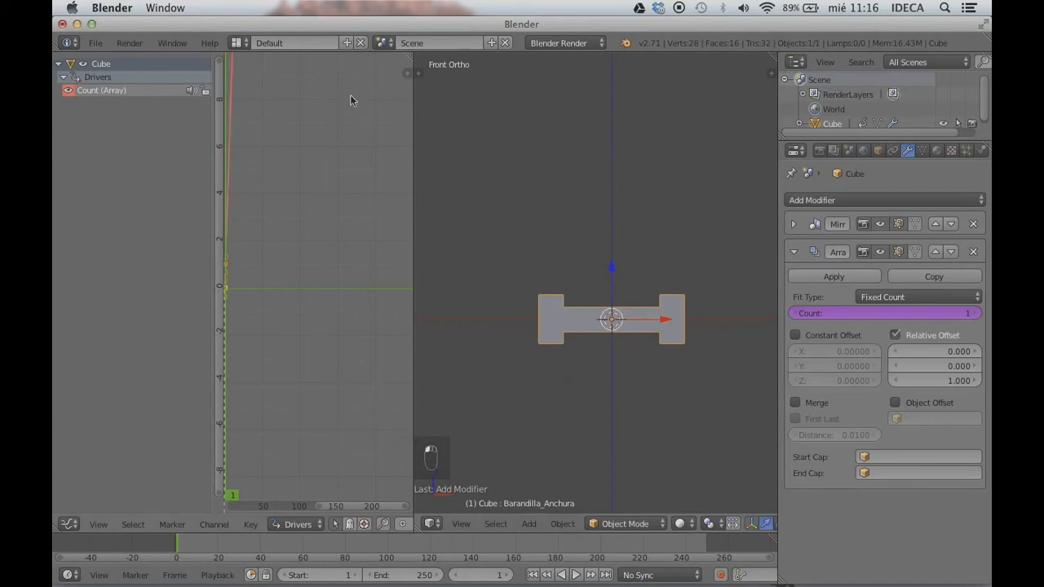
Show the Graph Editor's properties region for the Count driver, maximize the editor and widen that region
left_click(407, 74)
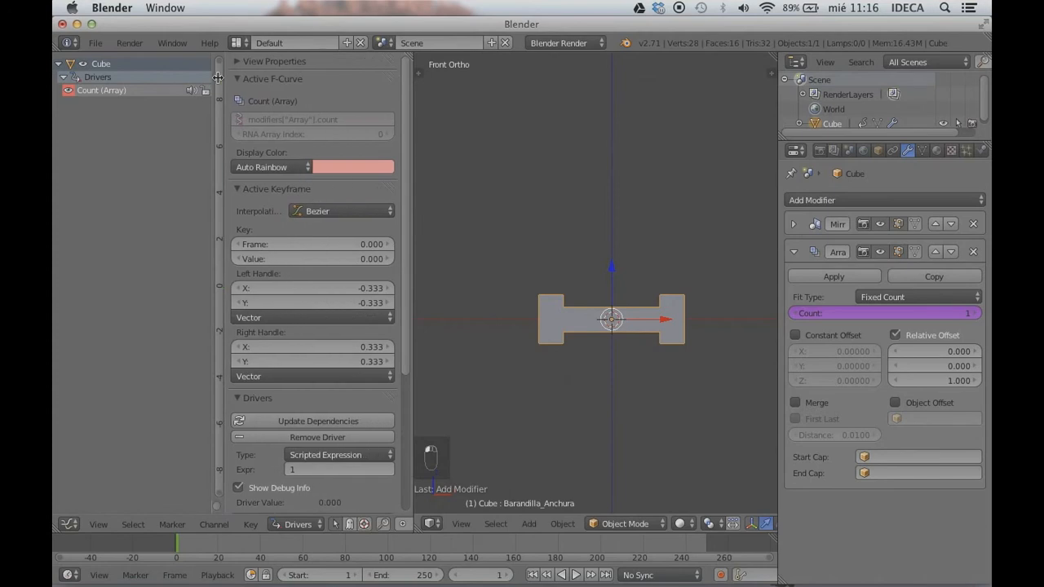
scroll(273, 112, "down", 4)
scroll(275, 109, "up", 4)
key("ctrl+Up")
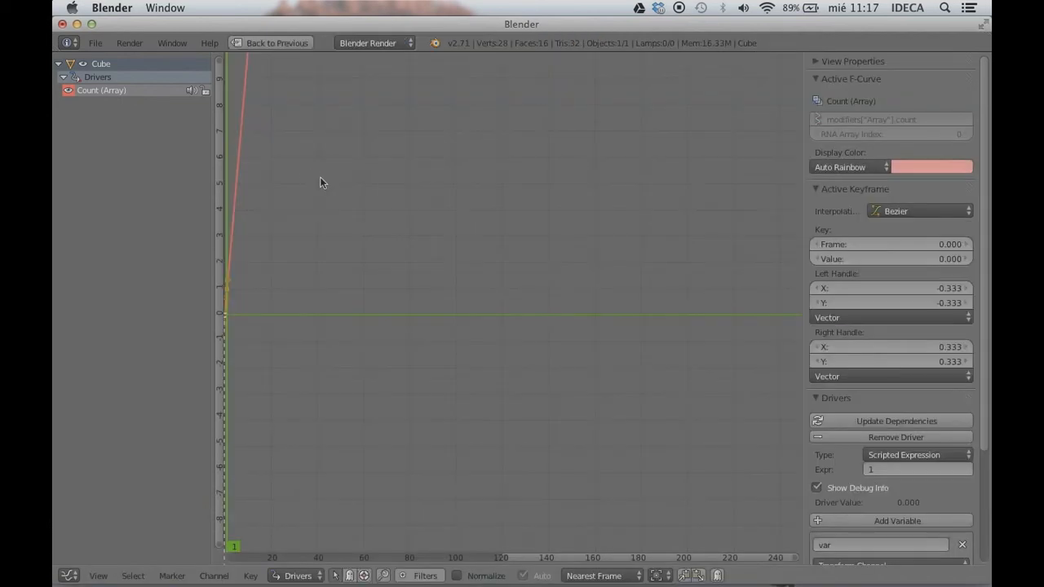
left_click_drag(803, 145, 556, 182)
key("shift+space")
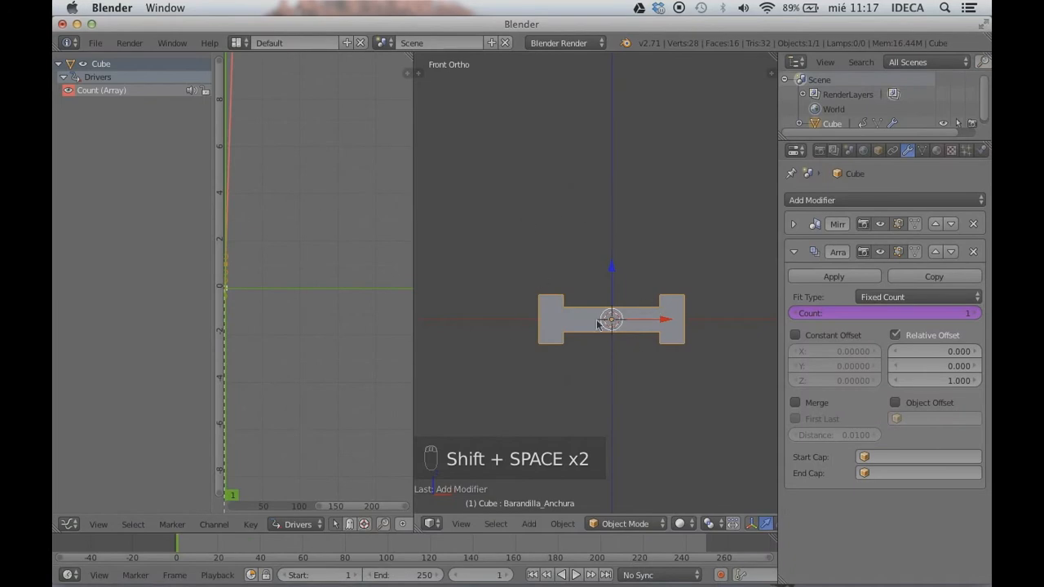
key("shift+space")
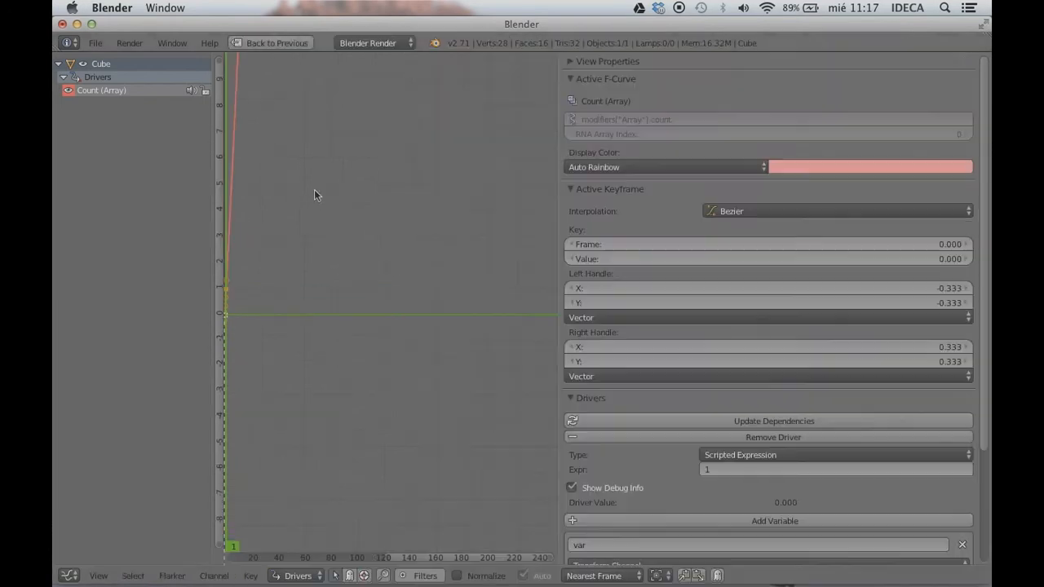
Collapse the Active Keyframe and Active F-Curve sections, leaving the driver settings open
scroll(641, 267, "down", 5)
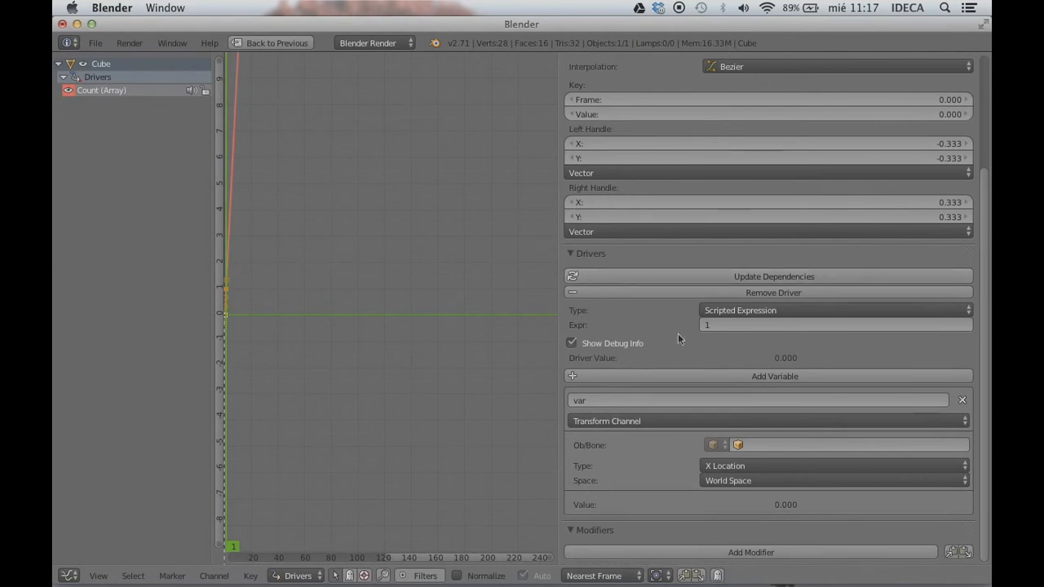
scroll(574, 257, "up", 5)
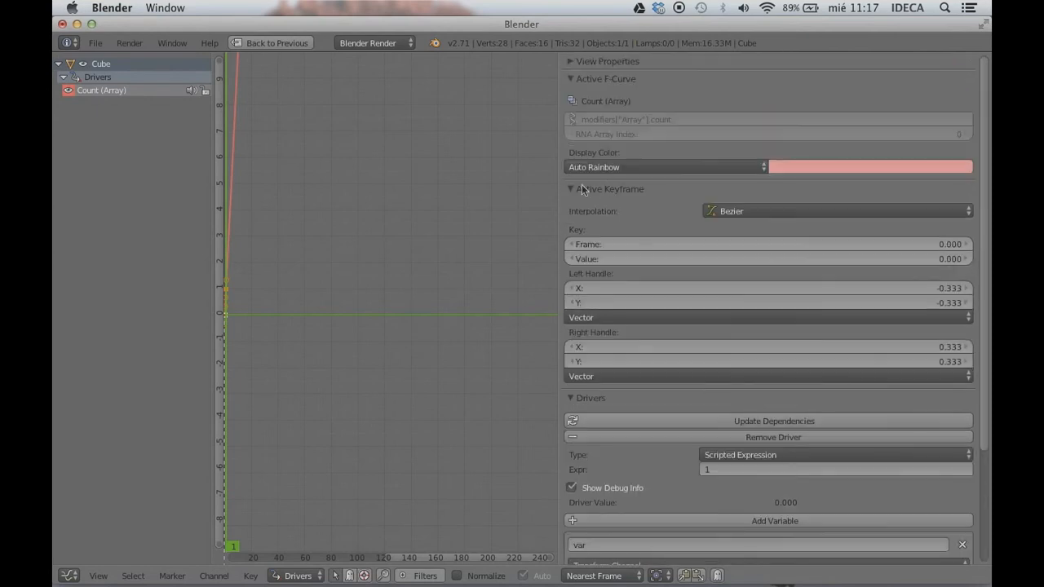
left_click(571, 189)
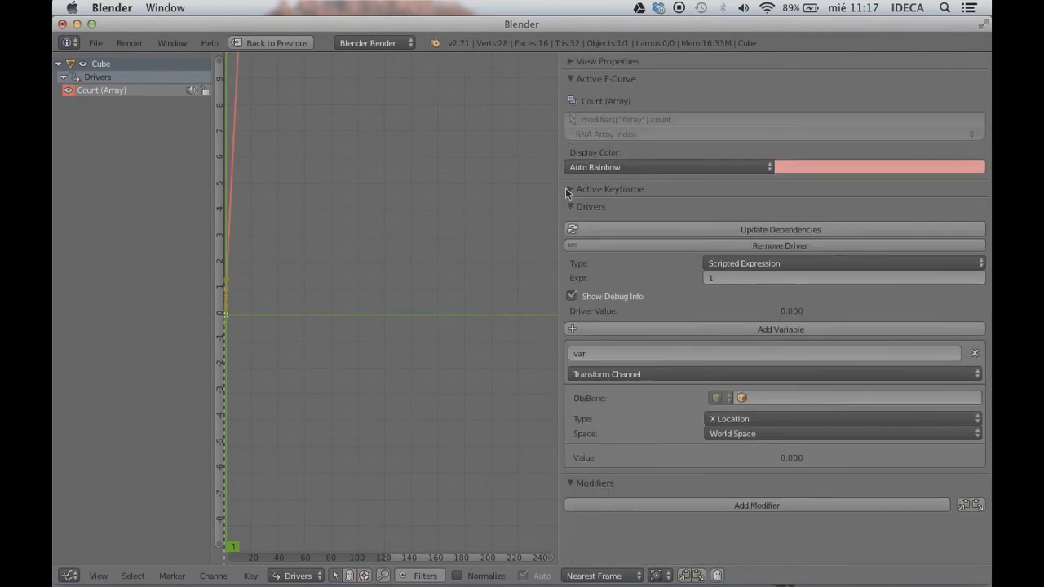
left_click(571, 80)
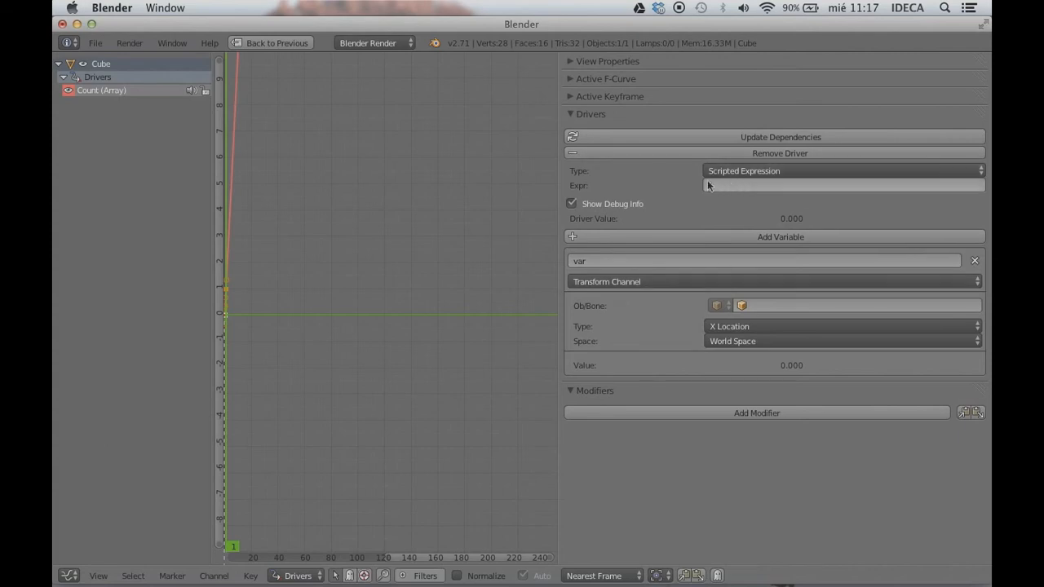
Restore the full editor layout and add a single-bone armature to the scene
key("shift+space")
middle_click_drag(616, 197, 558, 278)
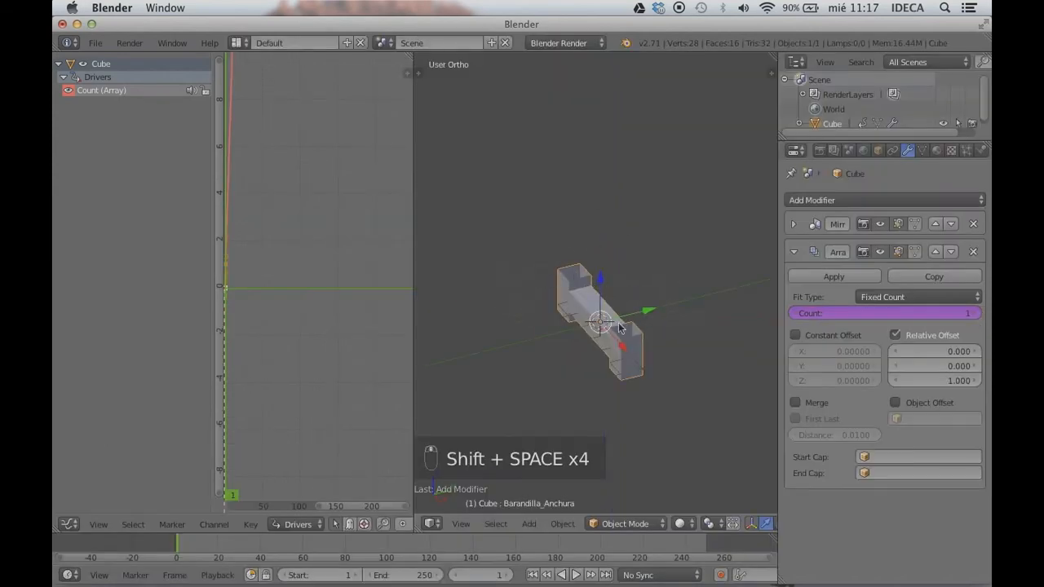
key("shift+a")
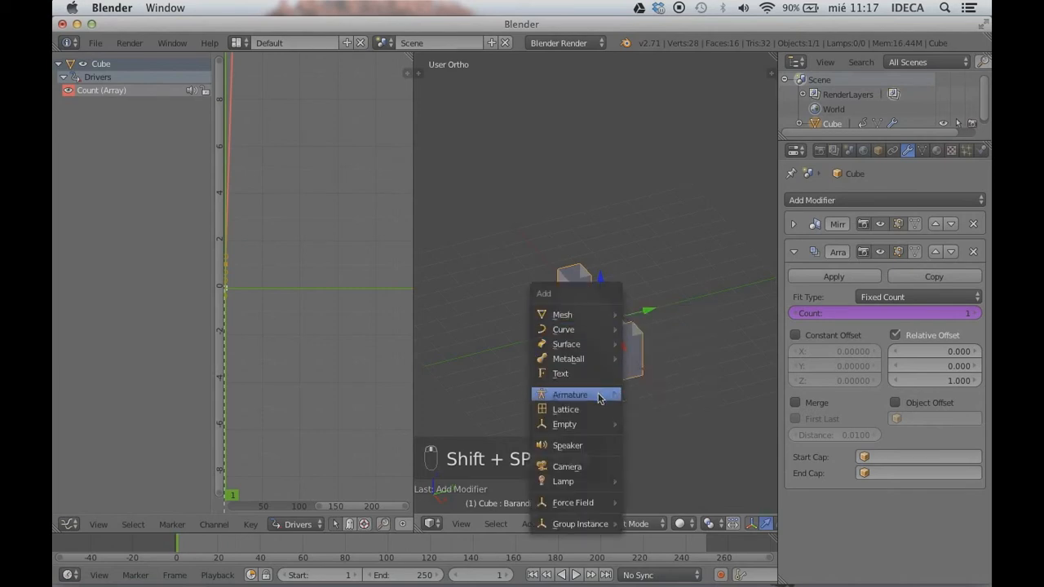
mouse_move(599, 395)
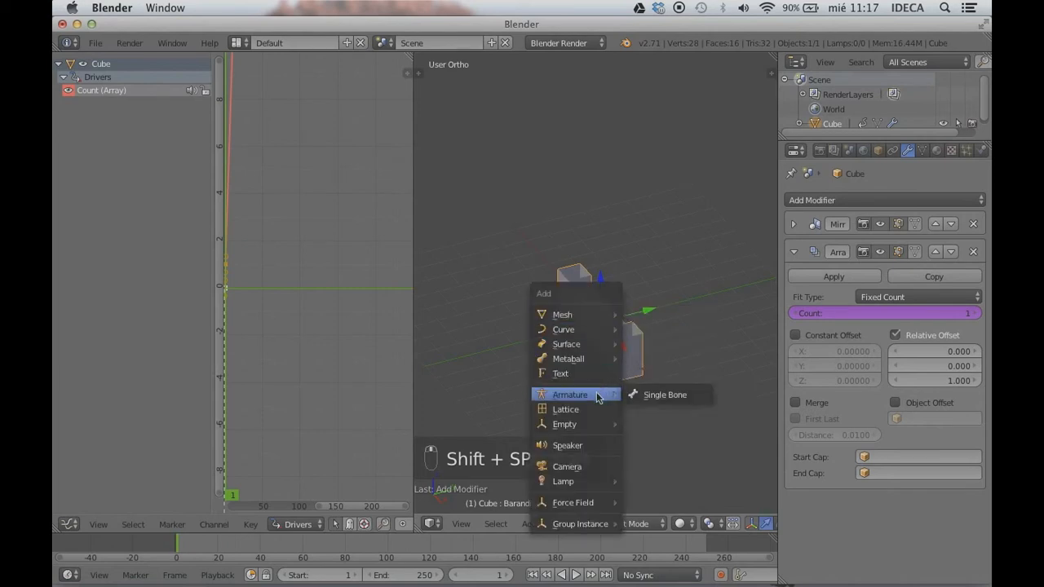
left_click(642, 398)
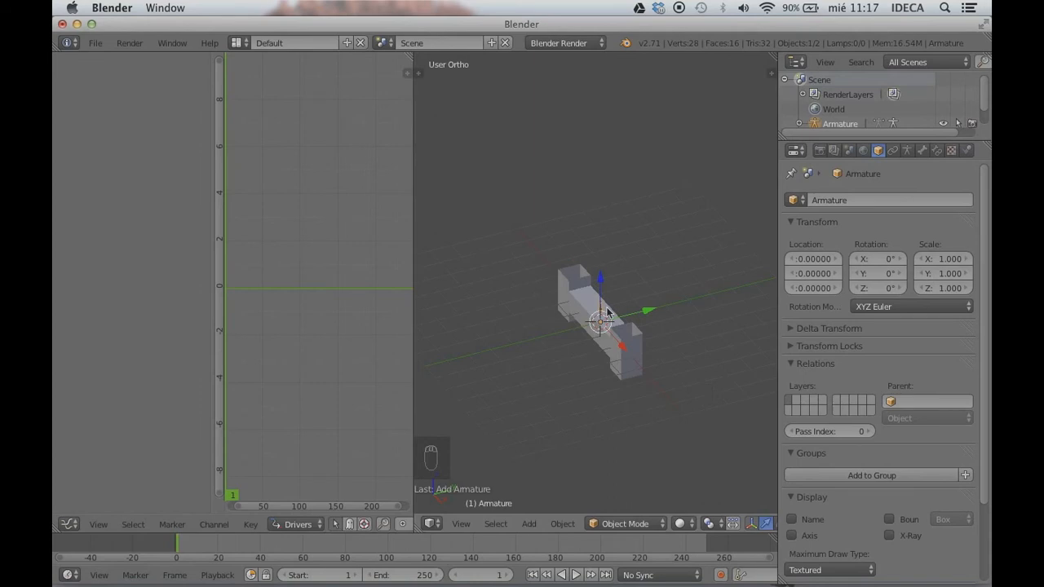
Show the scene as wireframe from the front and raise the armature about 1.06 units along Z
key("z")
key("KP_1")
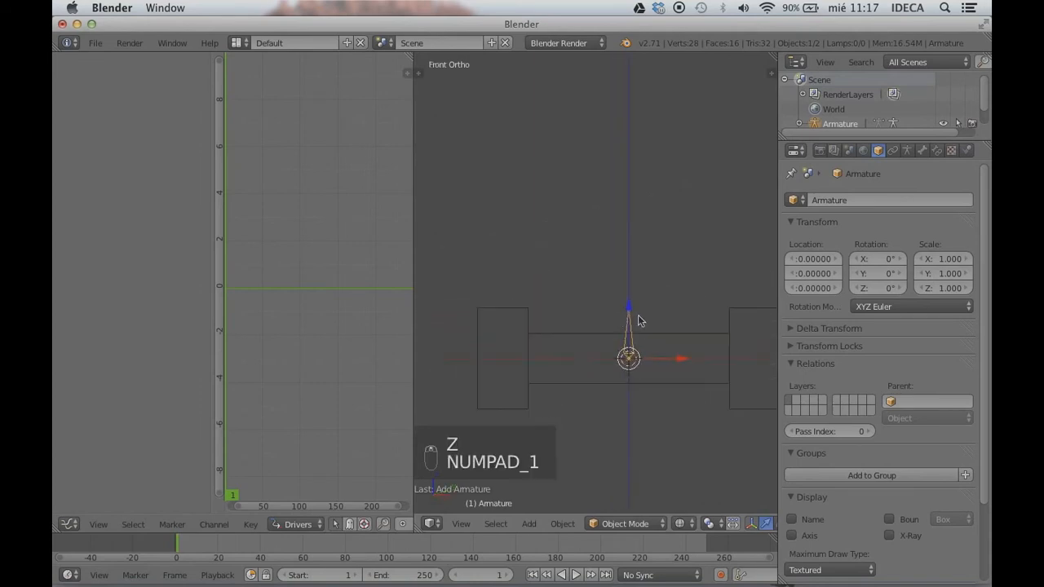
left_click_drag(639, 321, 635, 268)
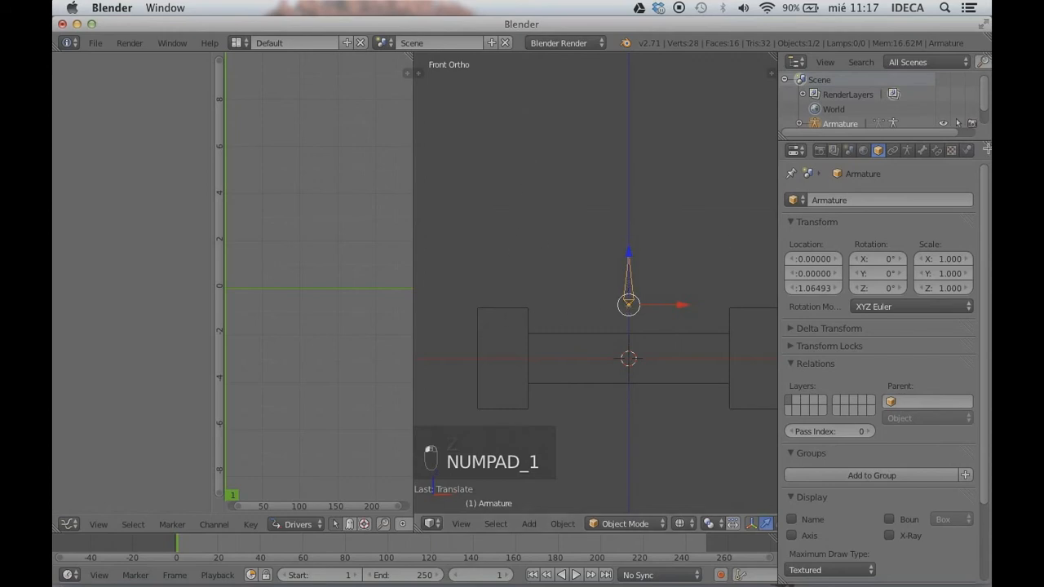
Reselect the ladder mesh and reopen the settings of its Array Count driver
right_click(674, 342)
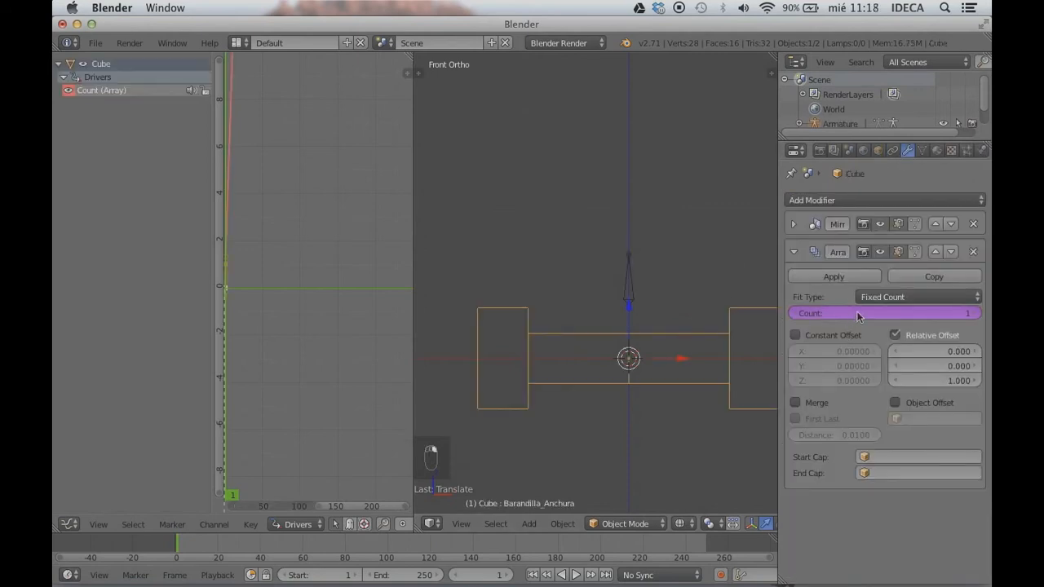
right_click(627, 284)
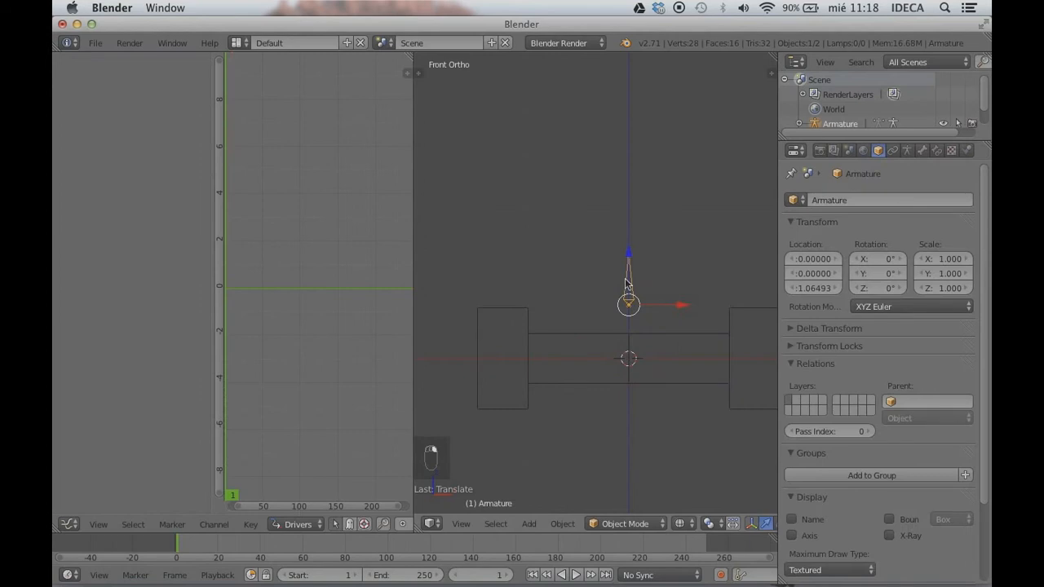
right_click(648, 336)
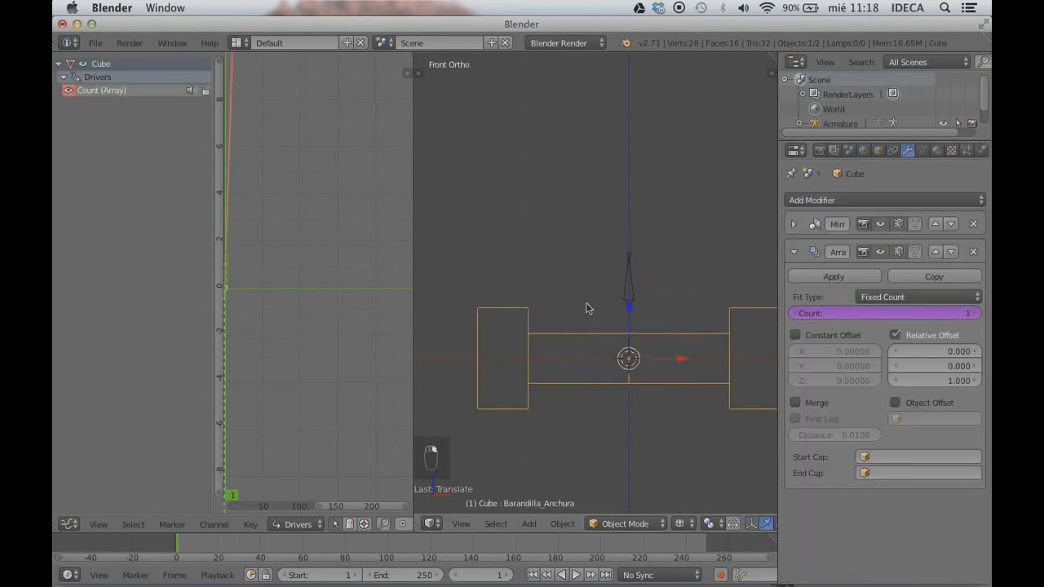
right_click(629, 285)
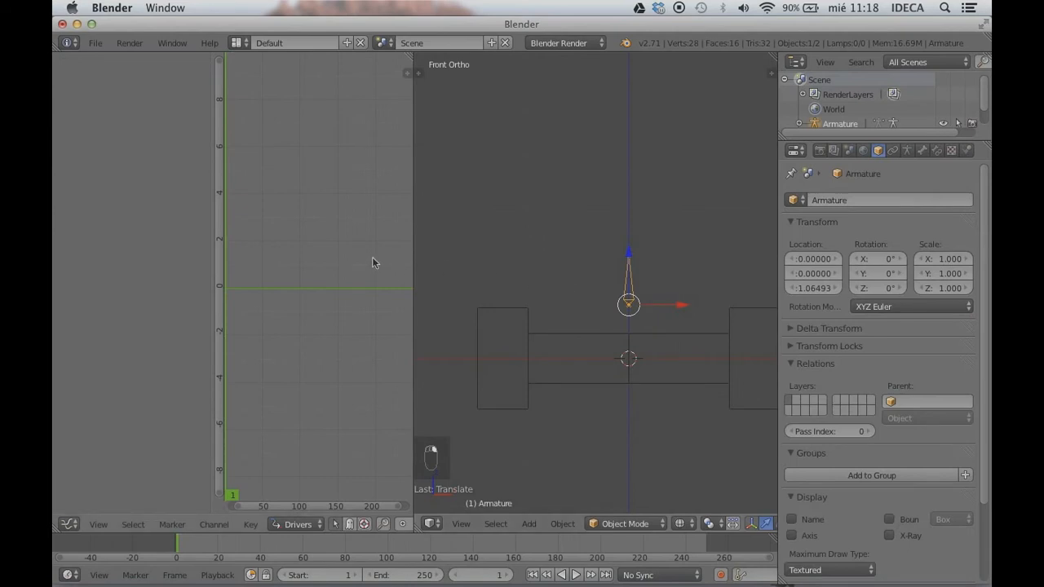
right_click(535, 351)
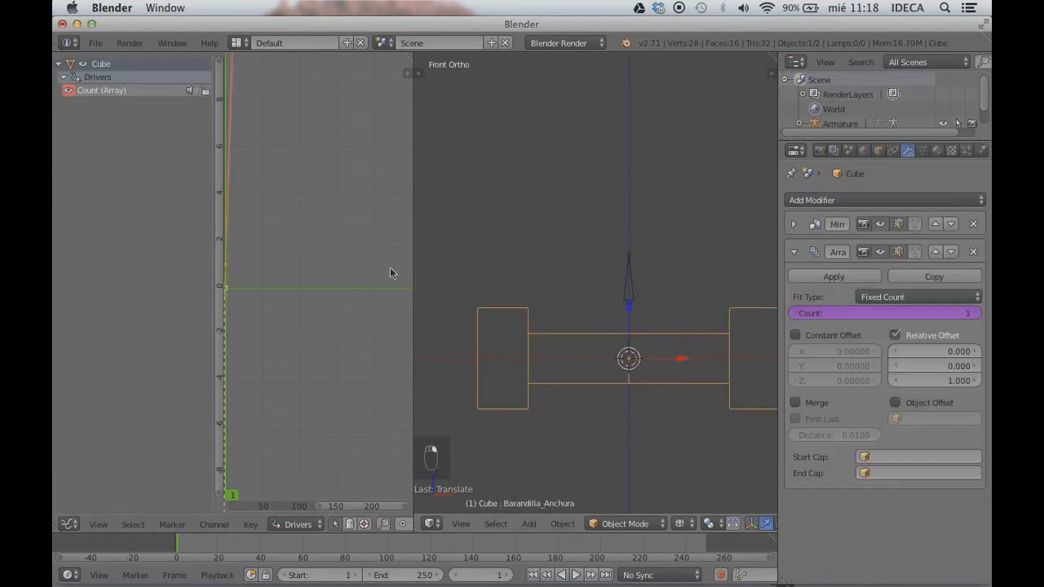
left_click(407, 72)
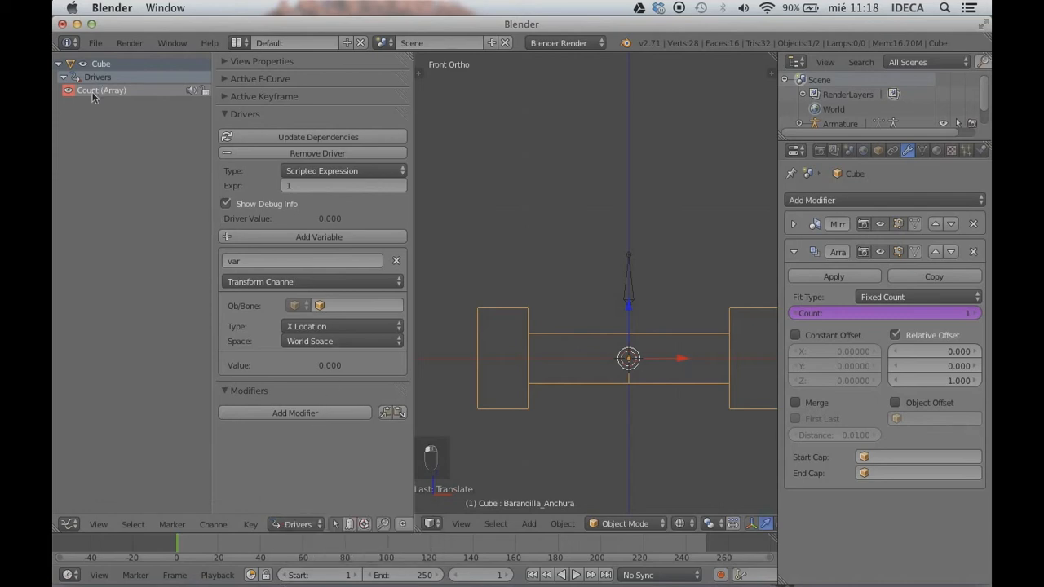
Try a Single Property driver variable with Armature as its target object
left_click(327, 285)
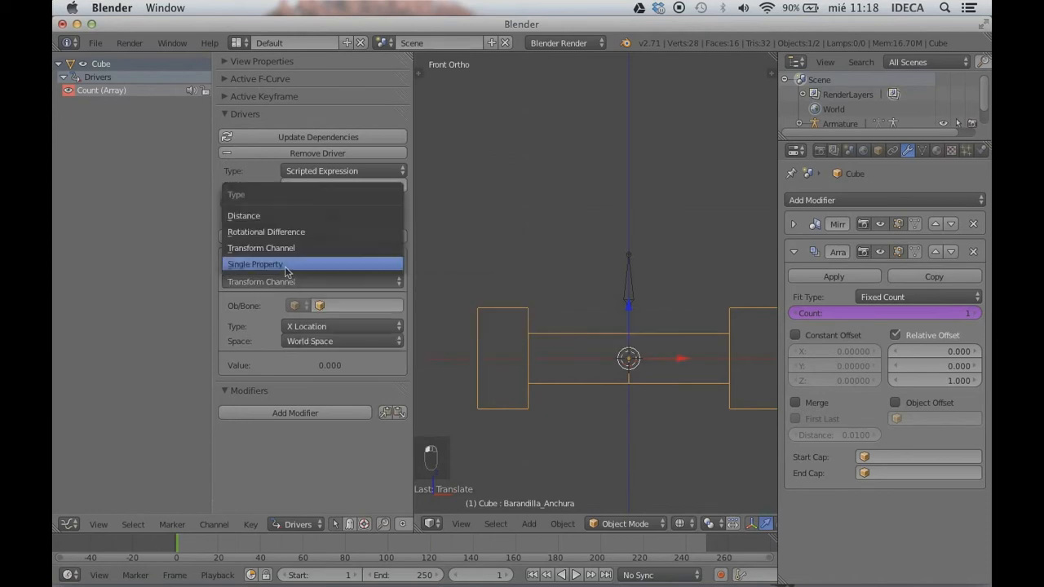
left_click(286, 265)
left_click(339, 305)
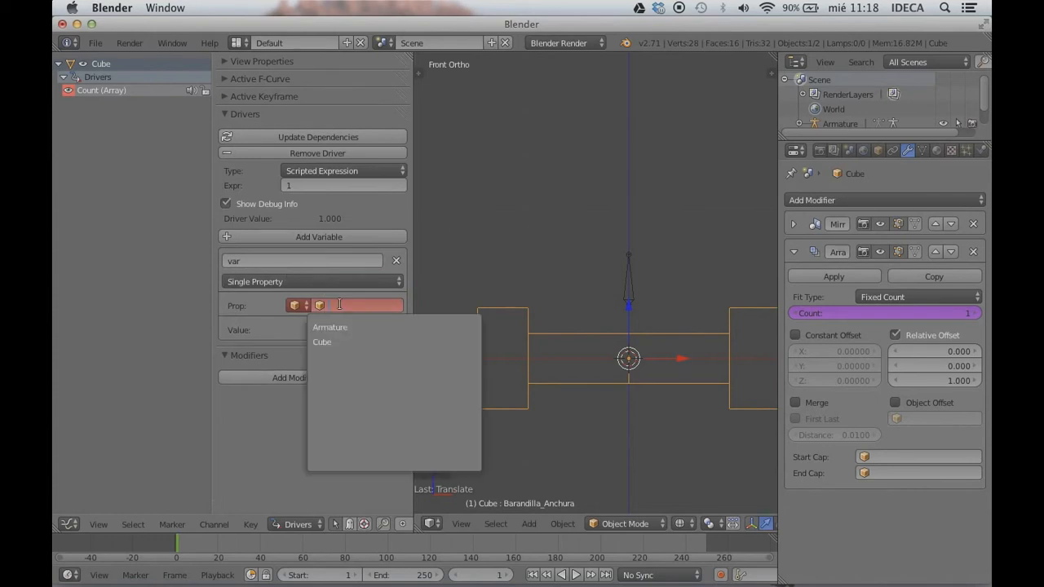
left_click(335, 327)
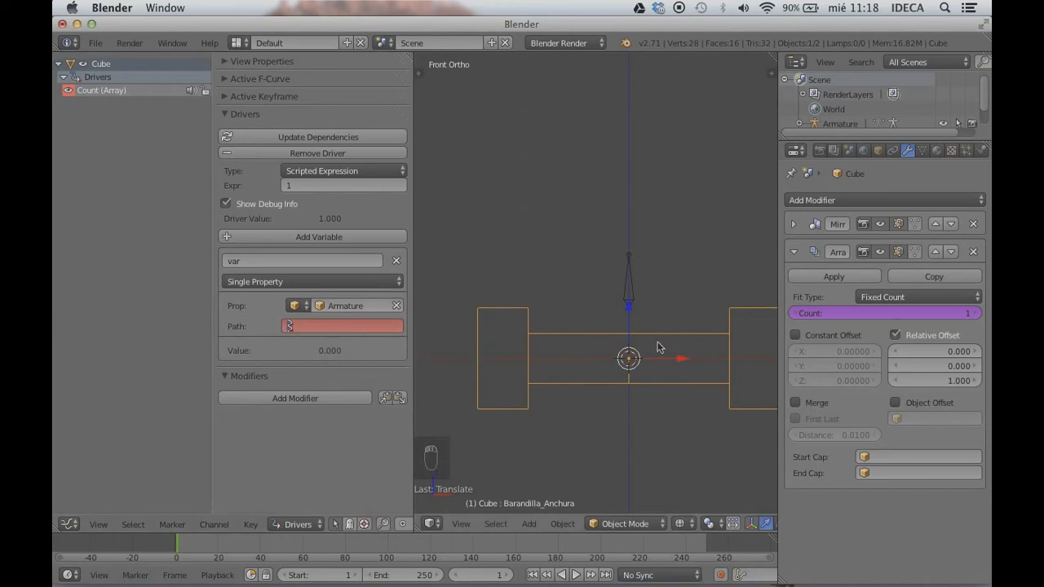
scroll(659, 344, "down", 3)
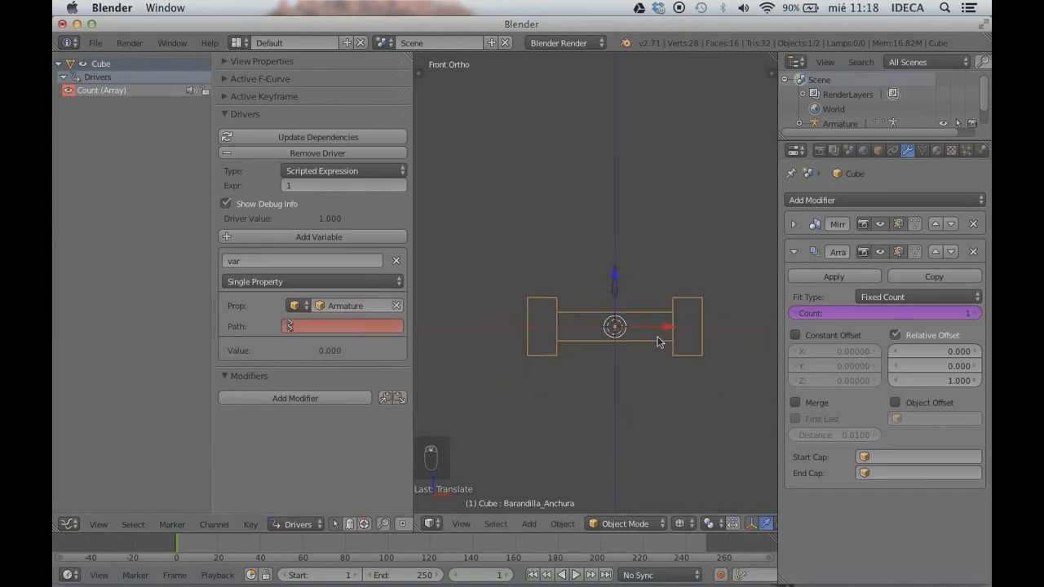
Change the driver variable's type to Distance and clear its first target object
left_click(354, 282)
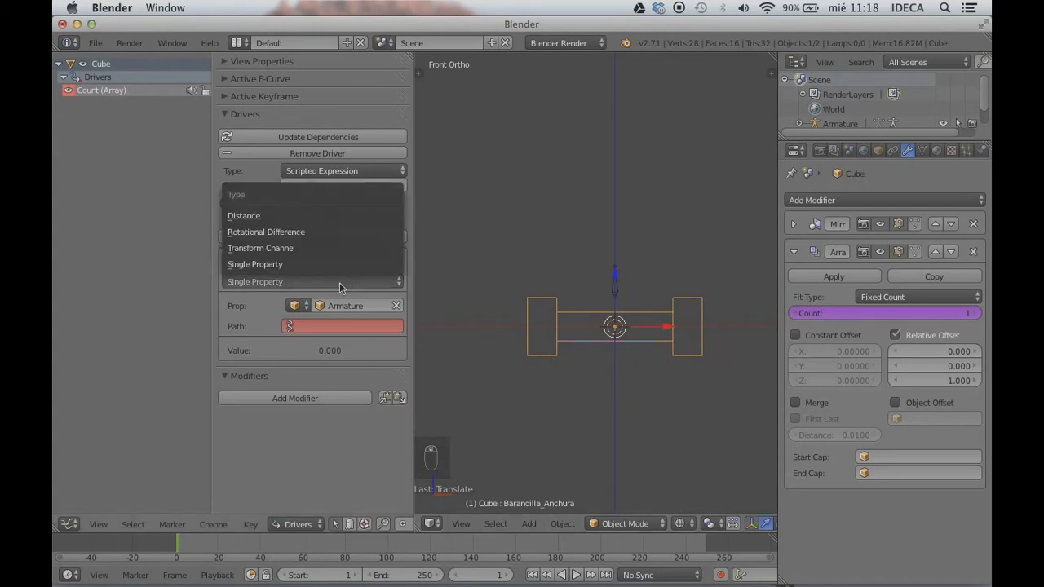
left_click(268, 217)
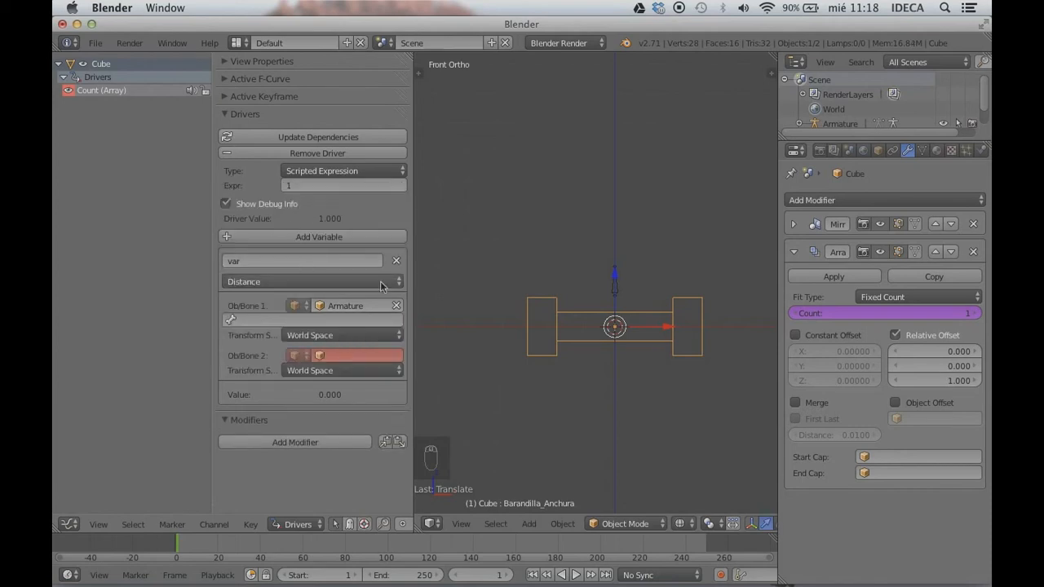
left_click(397, 306)
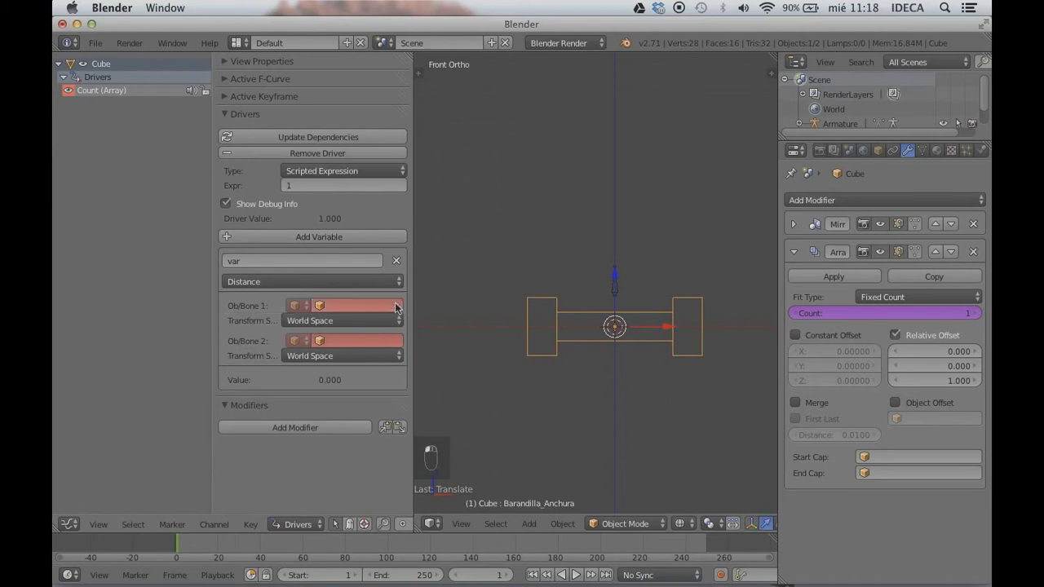
left_click(371, 281)
left_click(270, 284)
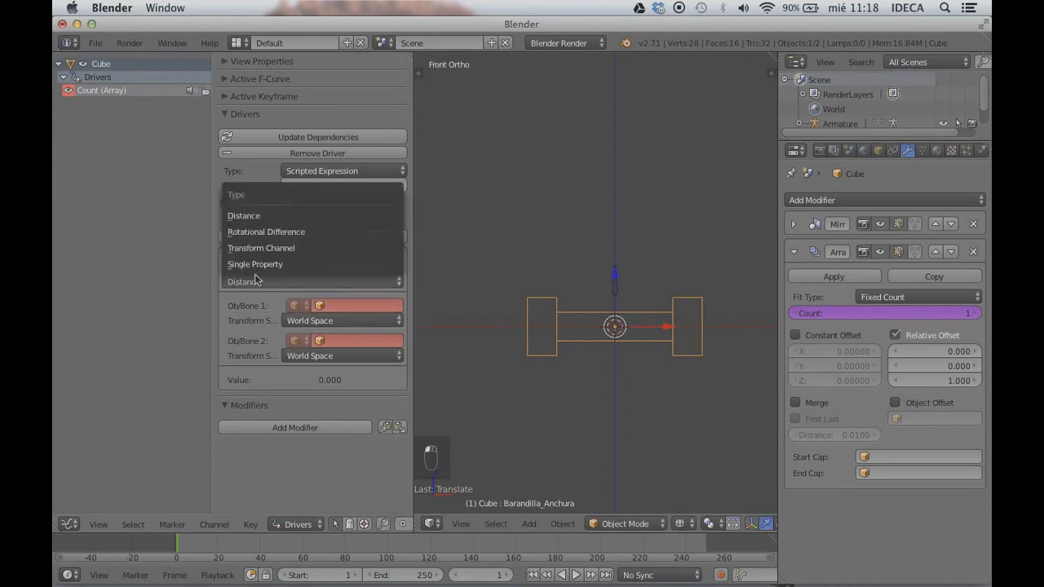
left_click(253, 217)
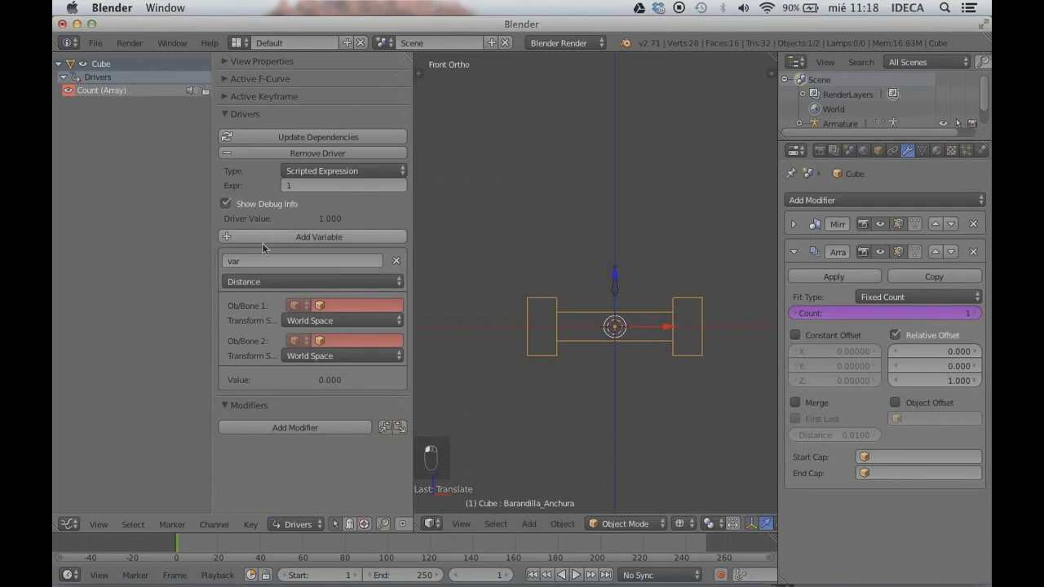
Set the Distance variable's first target to Armature with its bone named Bone, keeping the ladder mesh selected
left_click(342, 307)
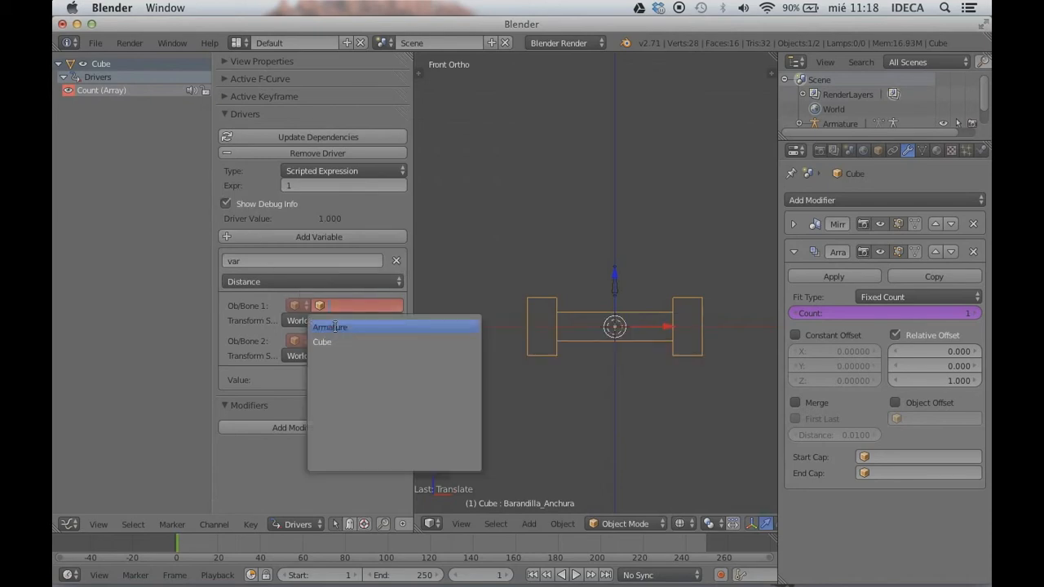
left_click(335, 327)
left_click(336, 320)
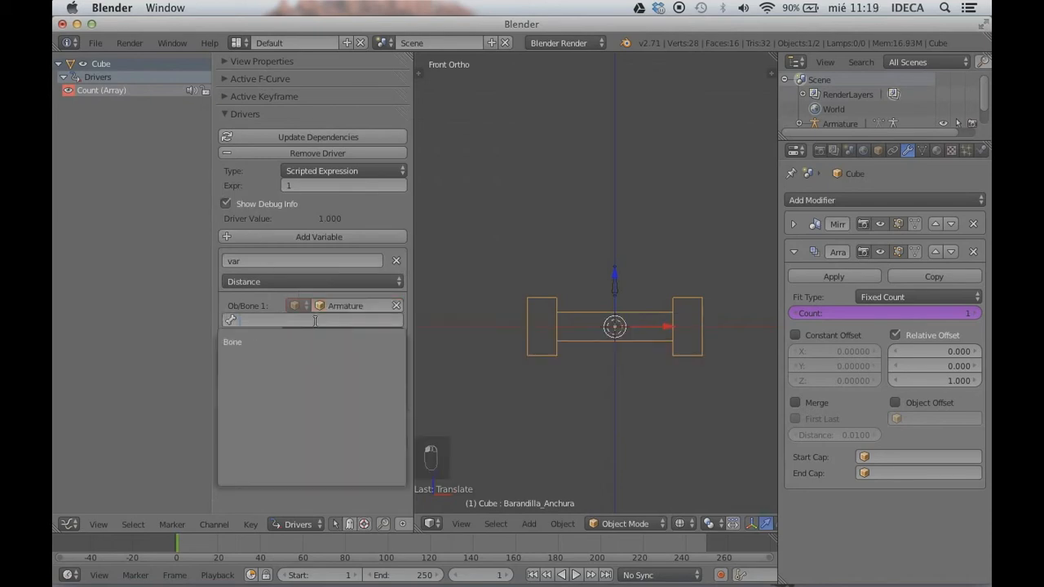
left_click(295, 343)
right_click(614, 294)
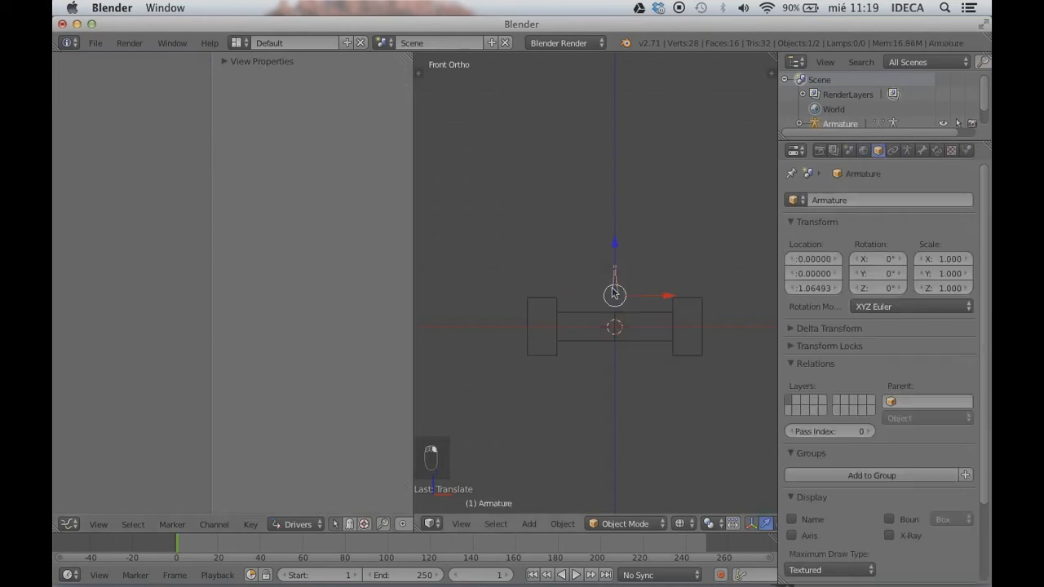
right_click(558, 328)
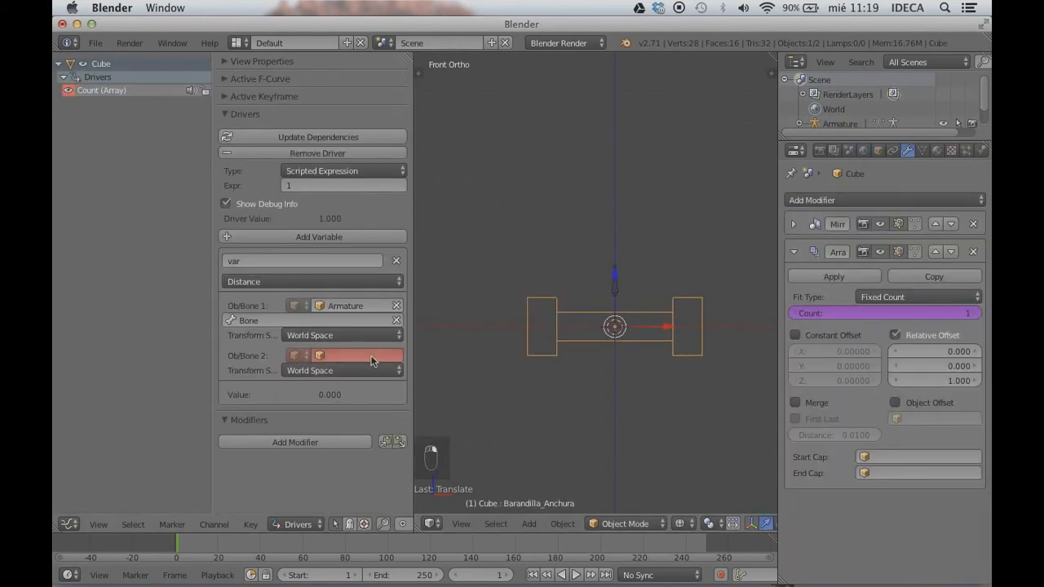
Rename the ladder mesh object from Cube to escalera
left_click(359, 357)
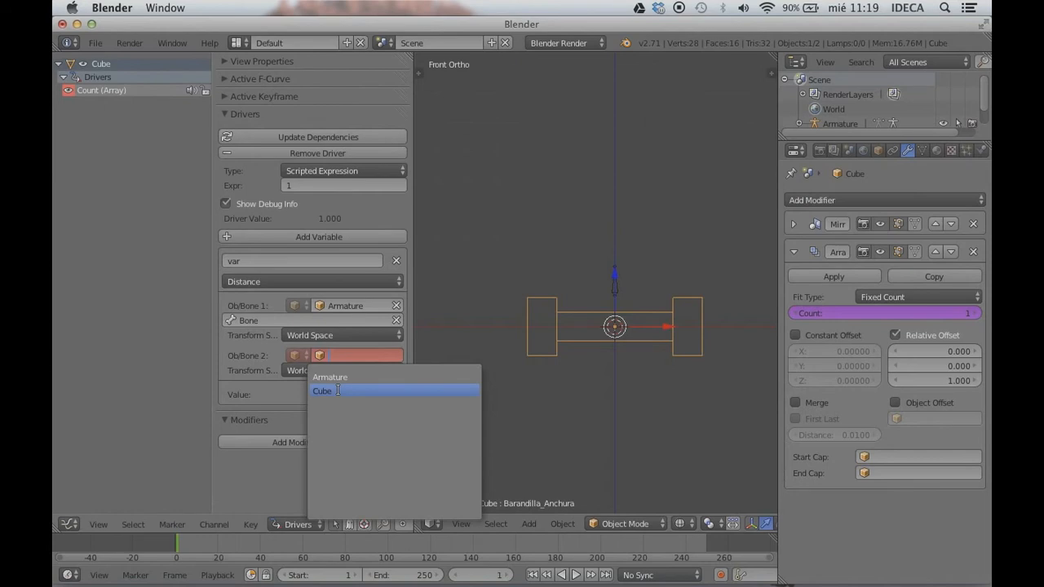
left_click(878, 150)
left_click(859, 199)
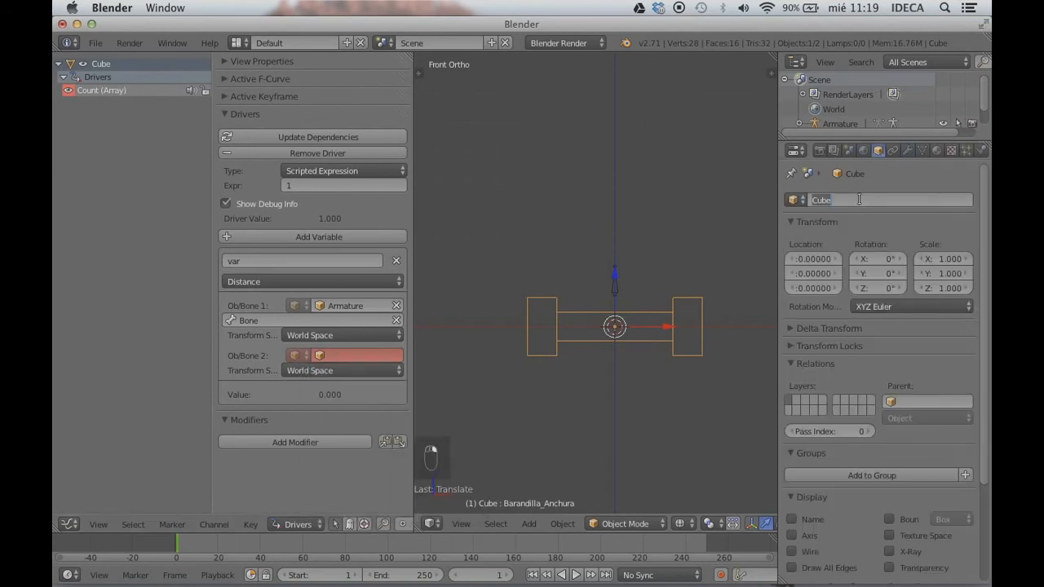
type("mscalera")
key("Return")
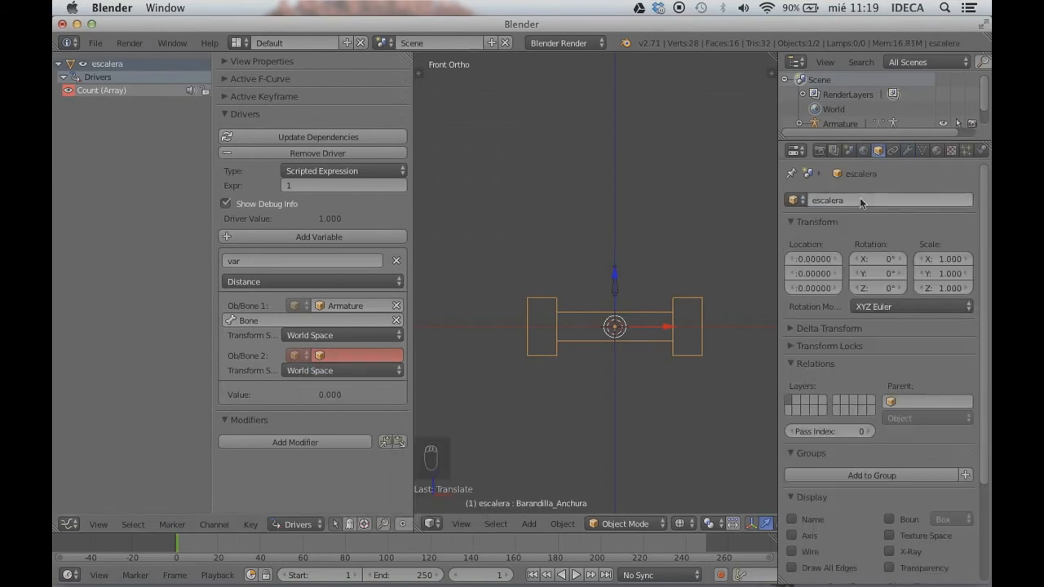
Rename the armature object as controlador
right_click(619, 288)
left_click(830, 202)
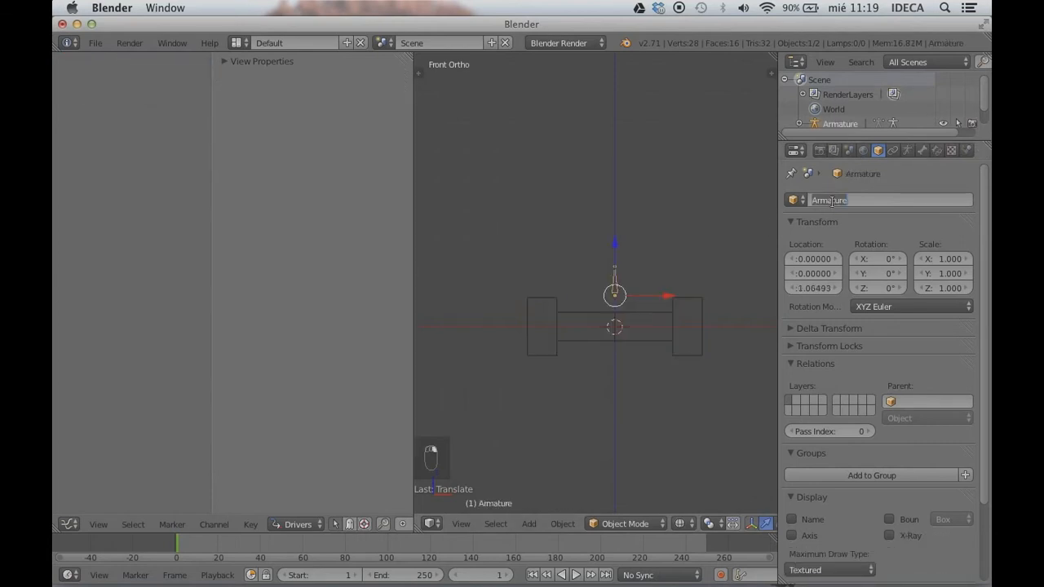
type("controlador")
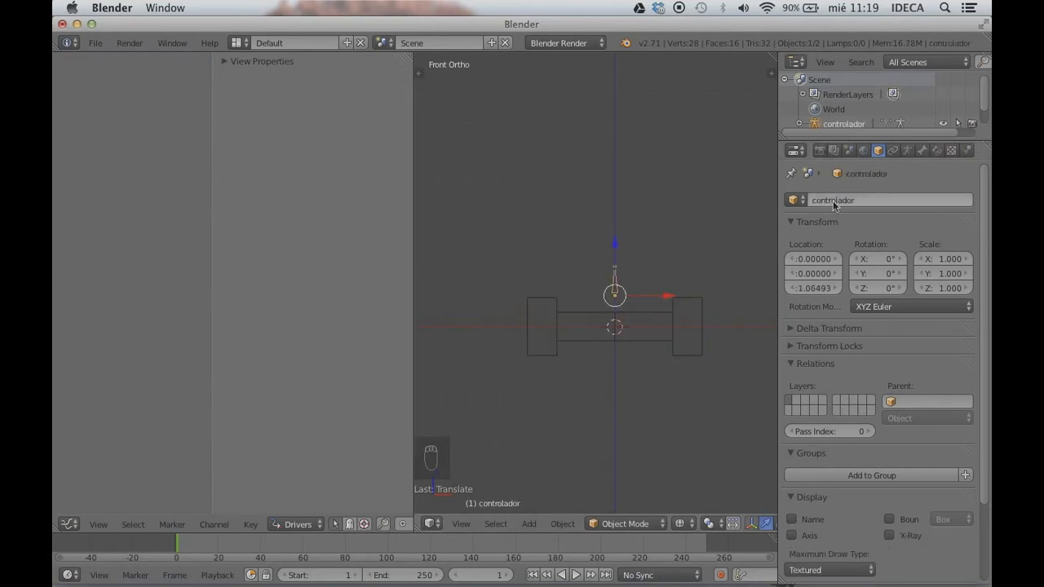
key("Return")
Set the second target of the ladder's Distance variable to escalera
right_click(591, 316)
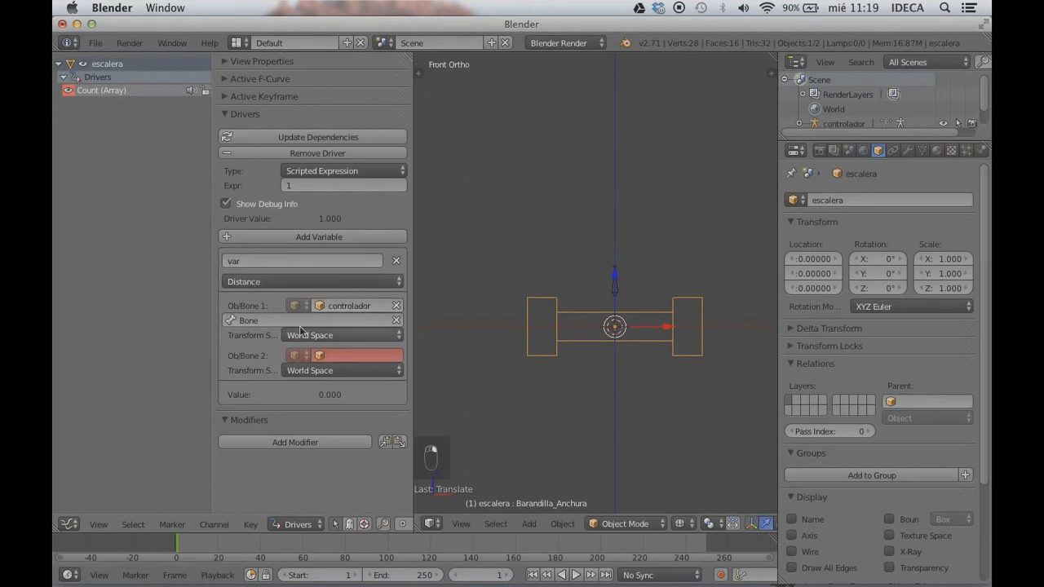
left_click(338, 356)
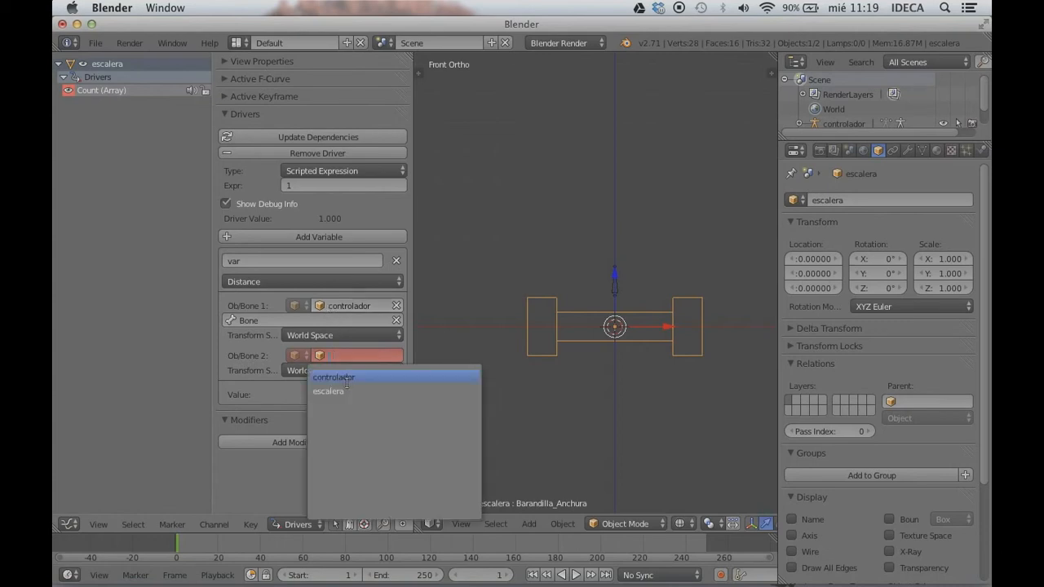
left_click(330, 392)
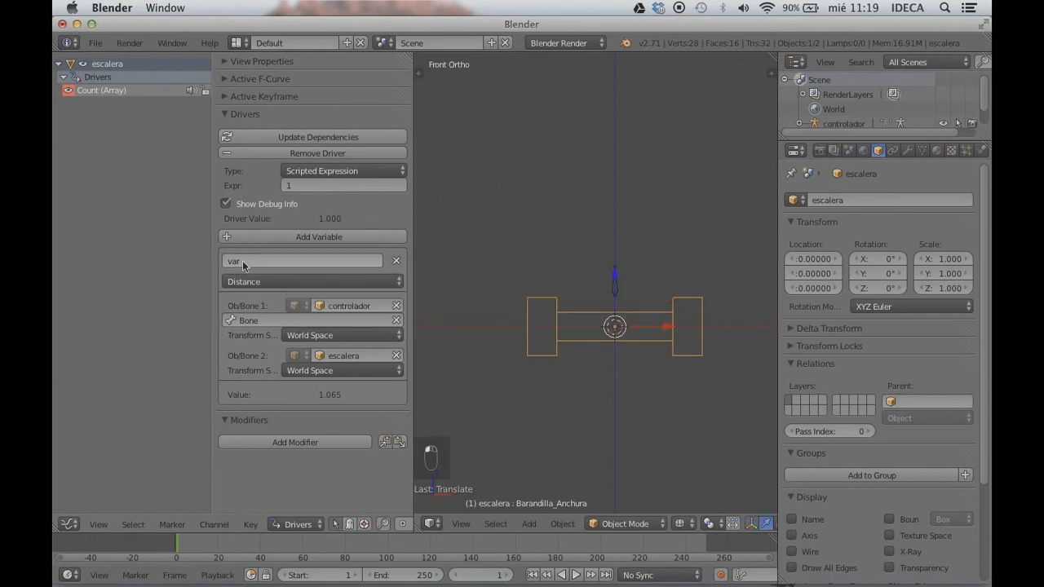
Enter var as the Count driver's expression and rename the driver variable to variableDistancia
left_click(302, 185)
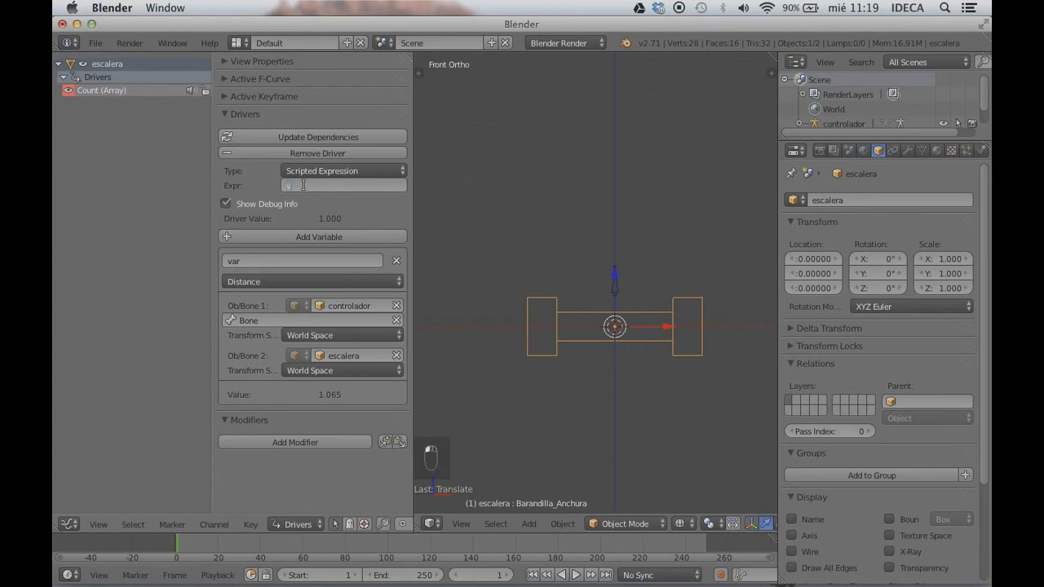
key("Return")
left_click(234, 264)
type("variableDistancia")
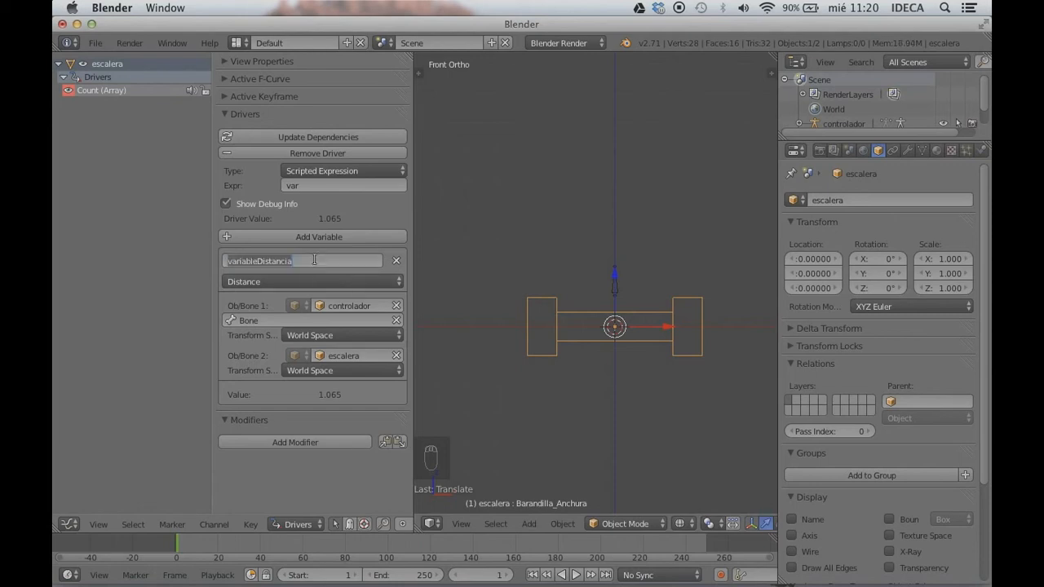
Set the Count driver's scripted expression to variableDistancia
left_click(331, 183)
left_click(330, 184)
type("variableDistancia")
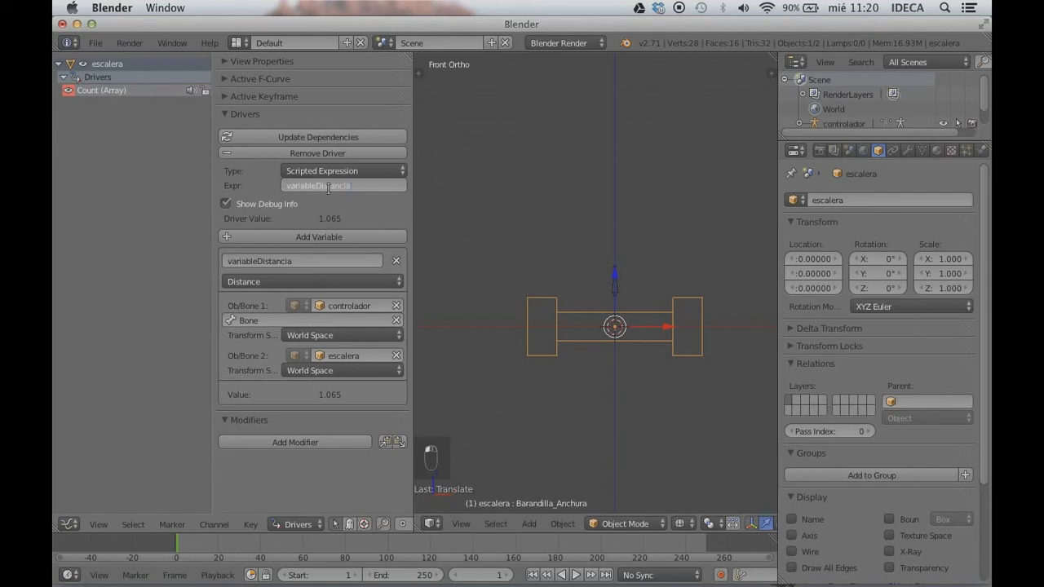
key("Return")
Test the driver by moving the controlador armature upward in the front view, and cancel the move
right_click(617, 288)
key("g")
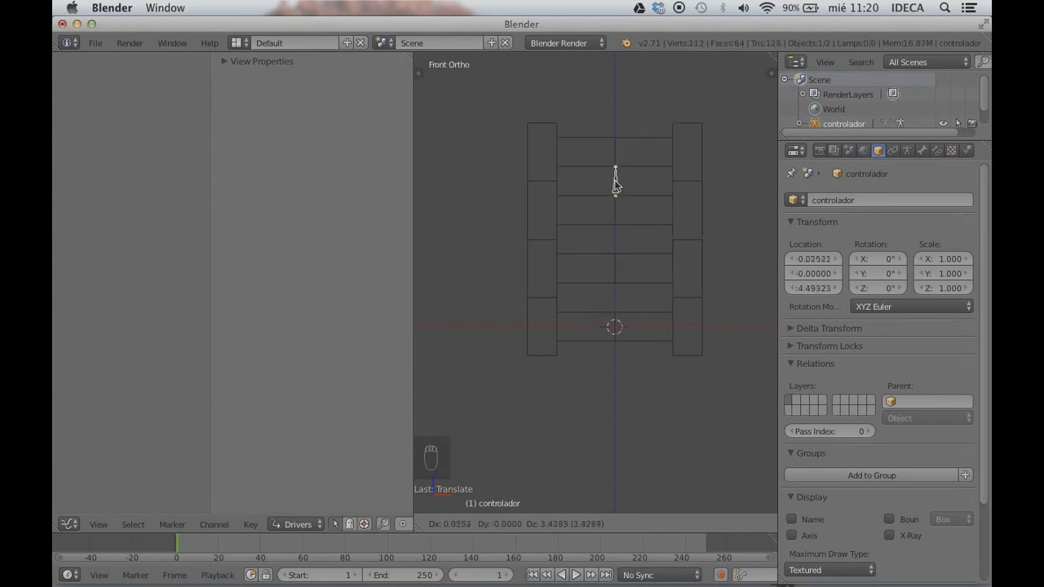
key("Escape")
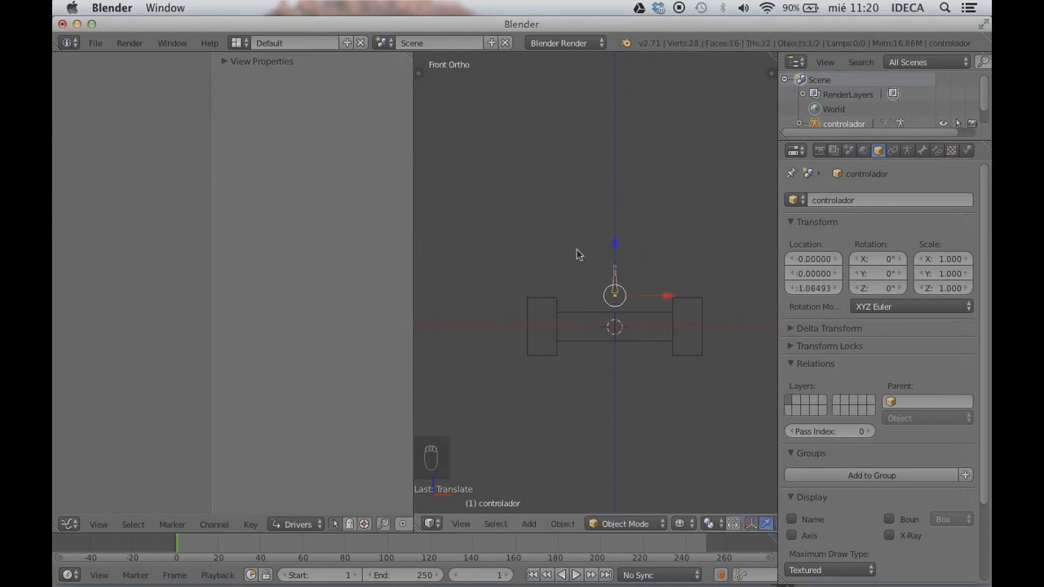
Show the model in solid shading from an angled view and repeat the trial move of the controlador armature, cancelling it
mouse_move(566, 311)
middle_mouse_down()
mouse_move(530, 305)
mouse_move(532, 325)
middle_mouse_up()
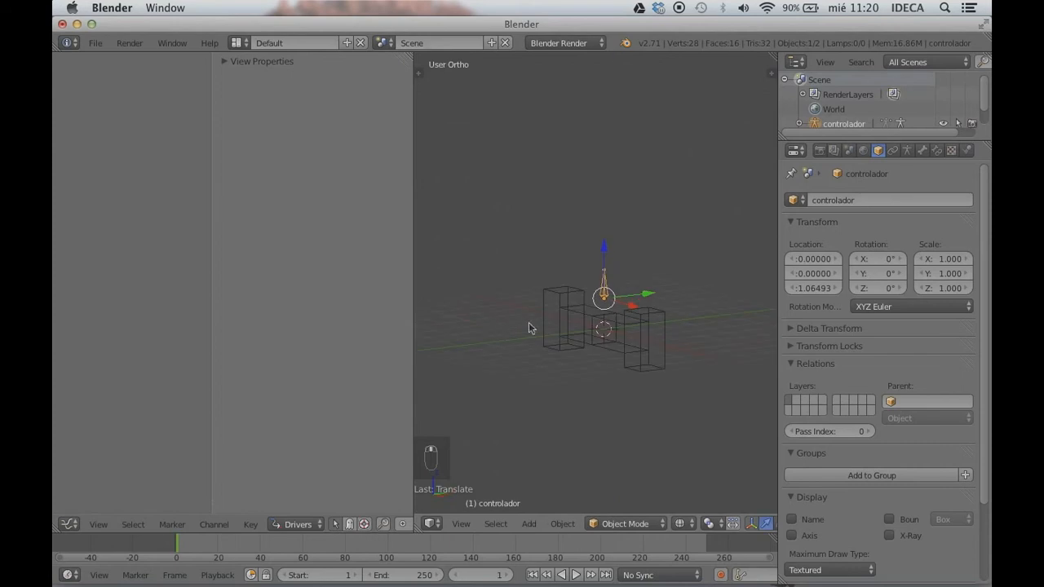
key("z")
key("g")
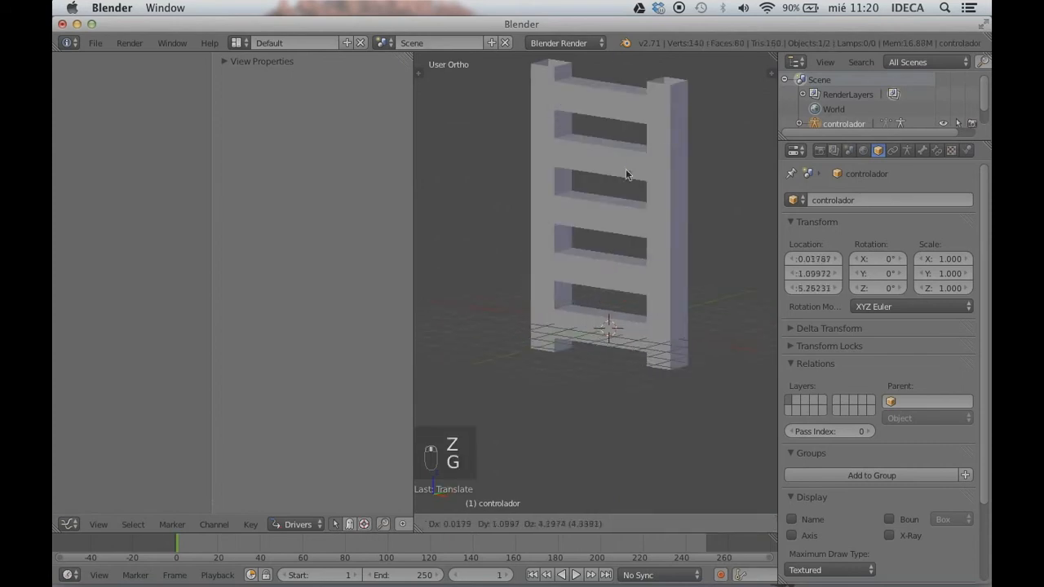
key("Escape")
Inspect the escalera mesh's distance driver against the controlador bone and display the mesh's Array modifier settings
right_click(538, 307)
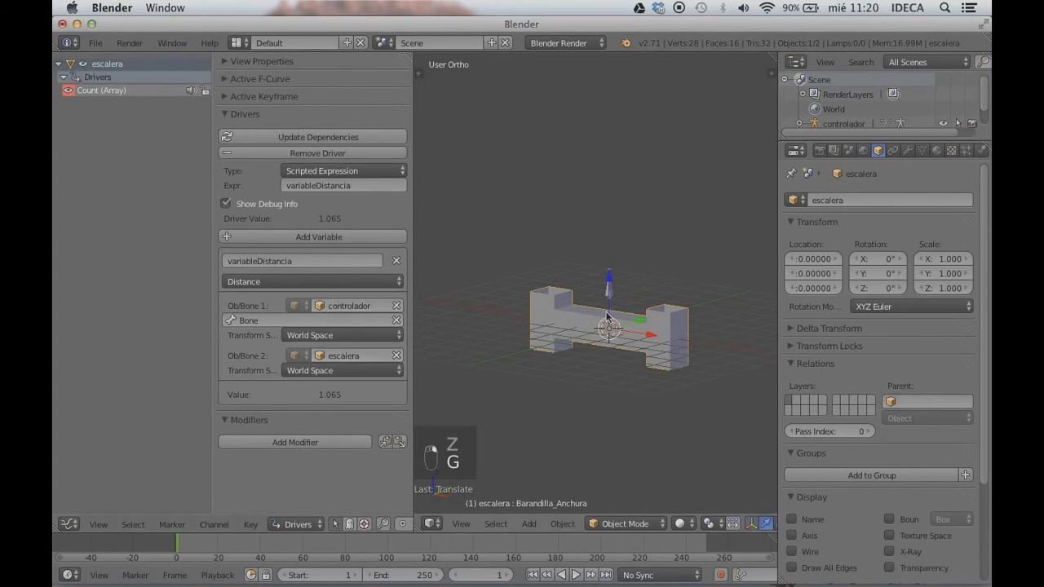
middle_click_drag(609, 320, 617, 285)
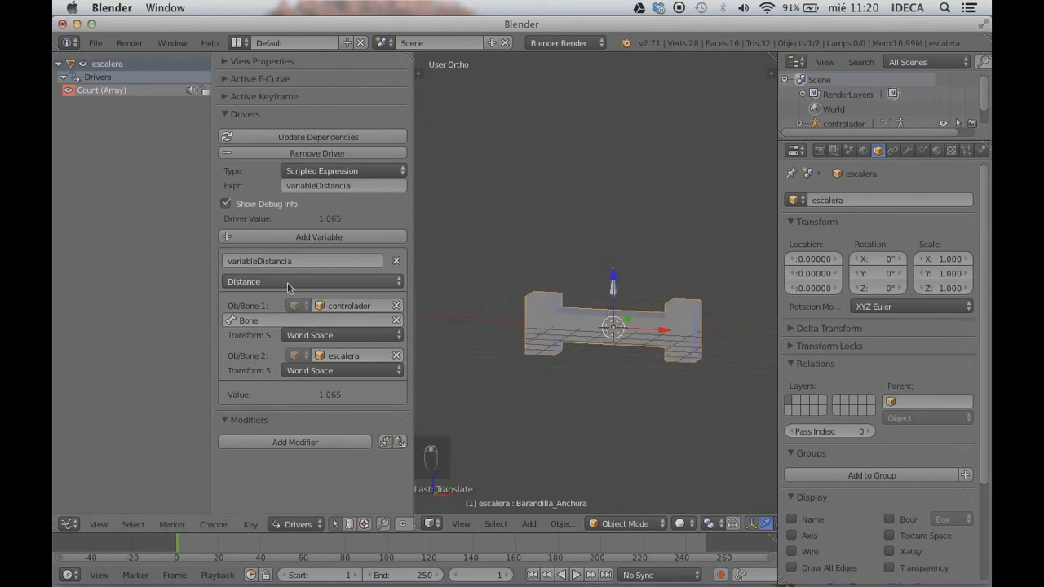
right_click(615, 289)
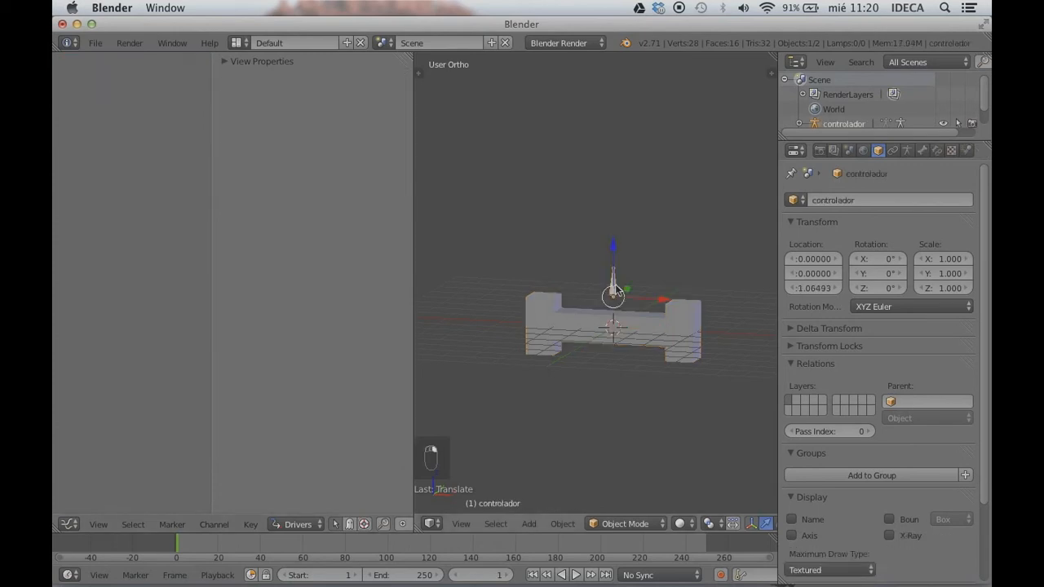
right_click(617, 337)
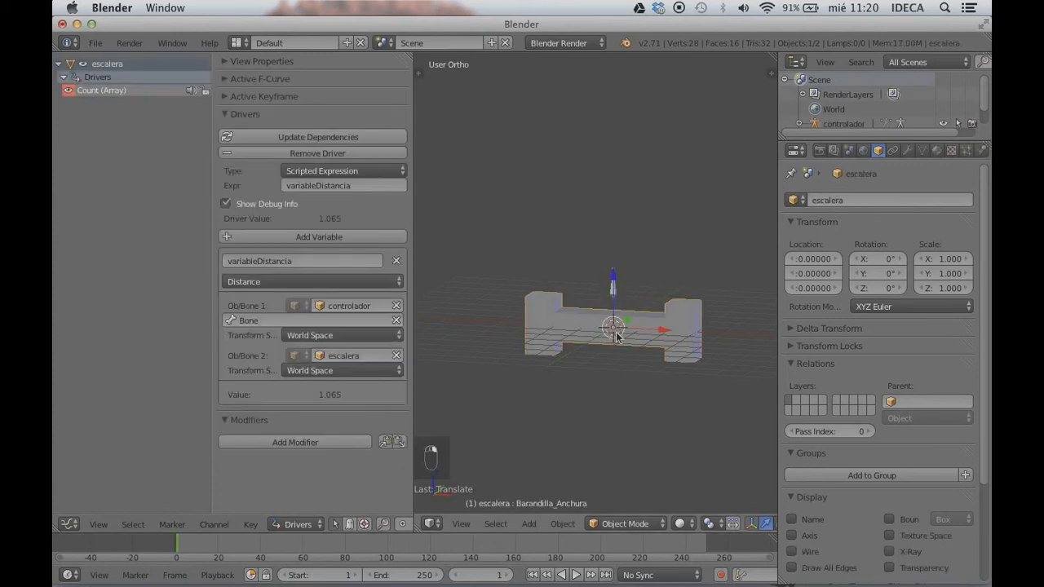
middle_click_drag(613, 334, 632, 329)
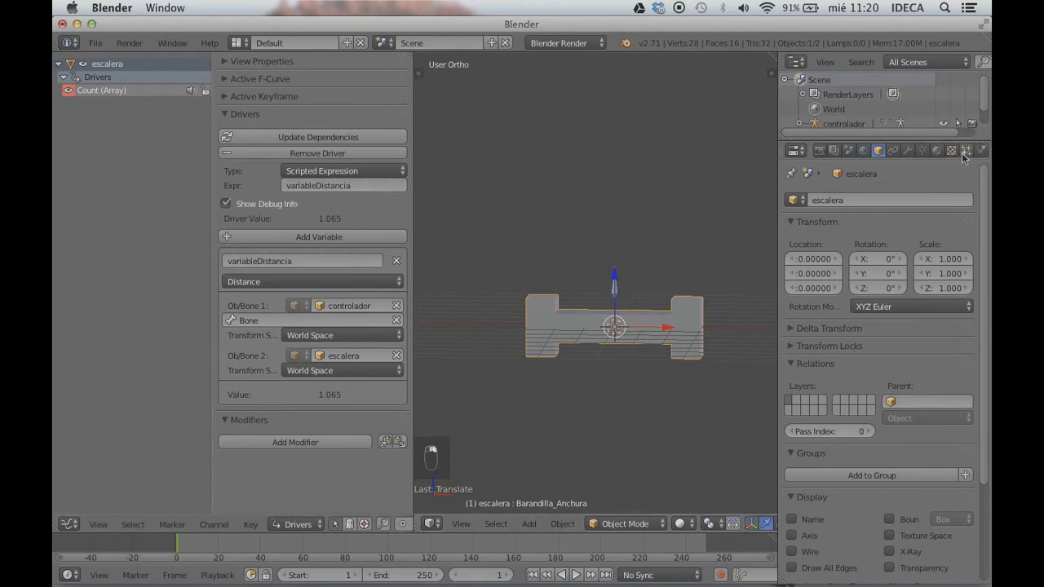
left_click(907, 151)
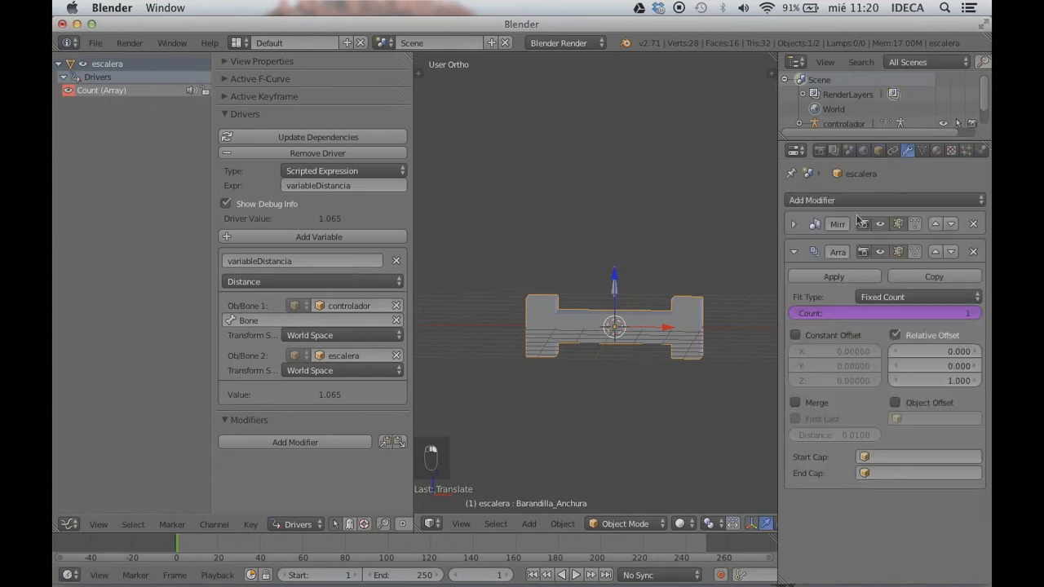
Move the controlador armature up to a Z location of about 4.78 and reselect the escalera mesh
right_click(614, 286)
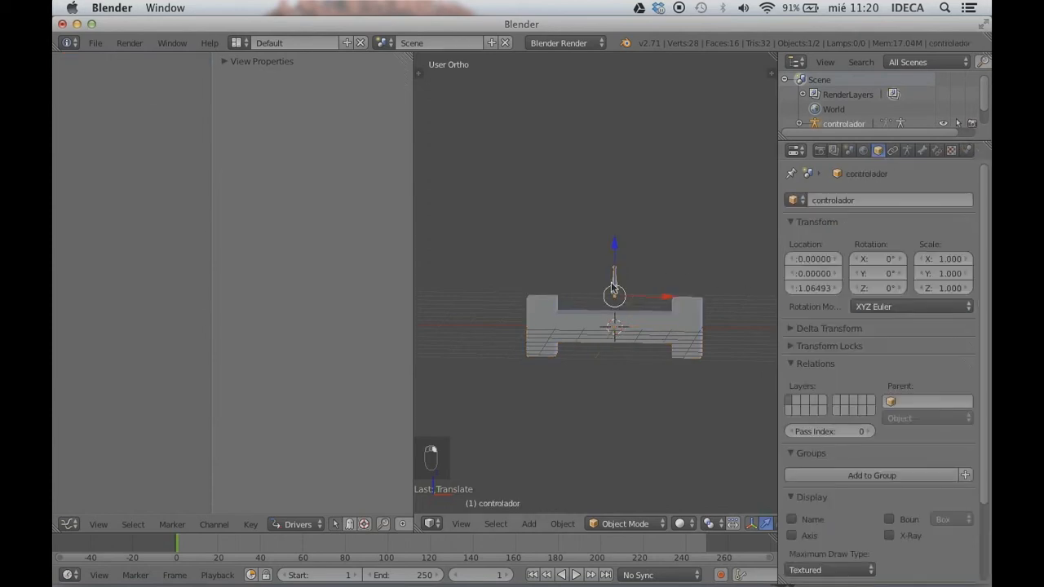
key("g")
left_click(618, 185)
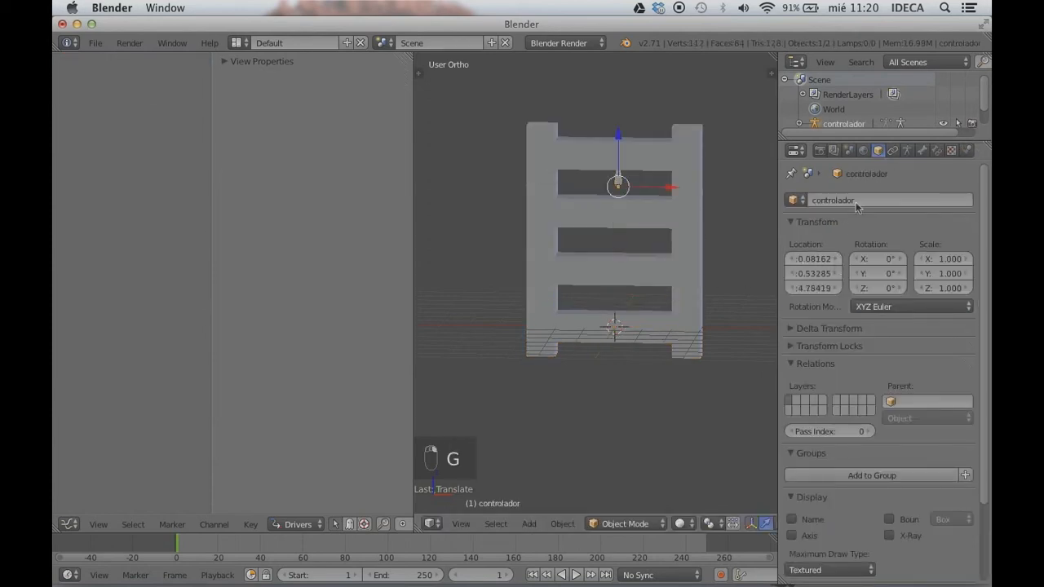
right_click(700, 249)
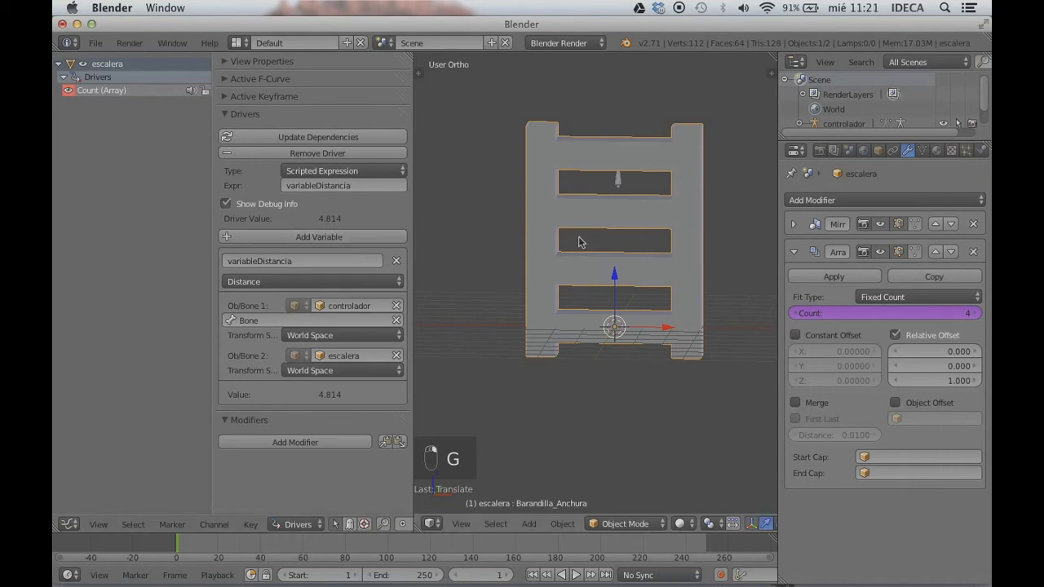
key("KP_1")
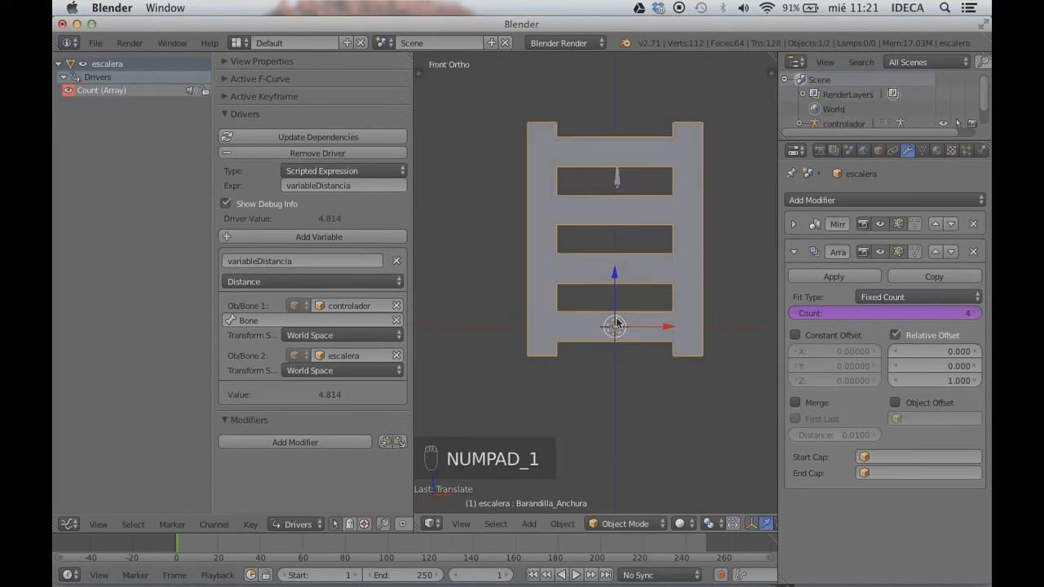
scroll(618, 322, "up", 2)
scroll(617, 322, "down", 2)
key("Tab")
key("a")
key("a")
key("a")
key("a")
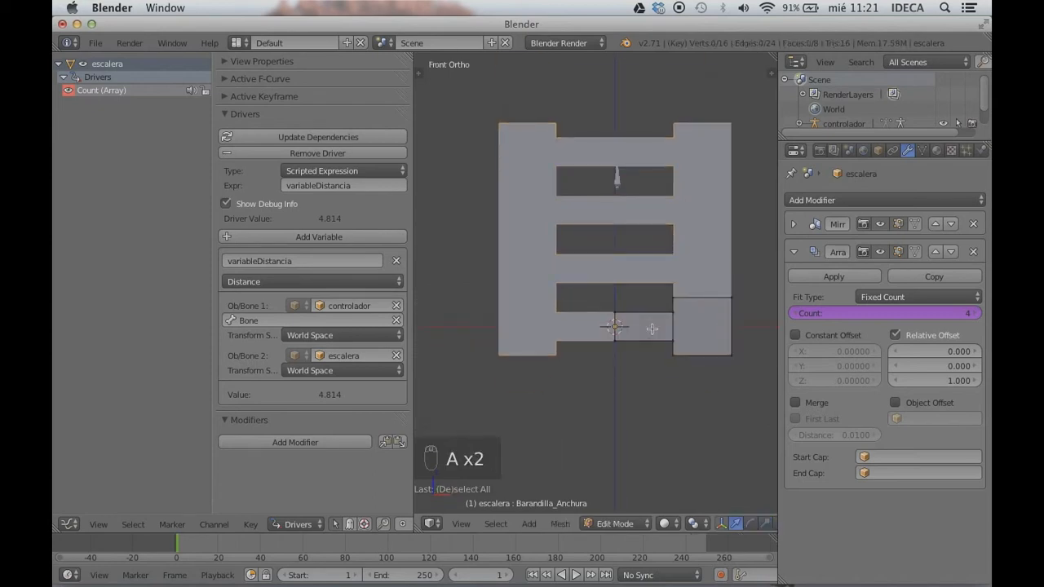
key("Tab")
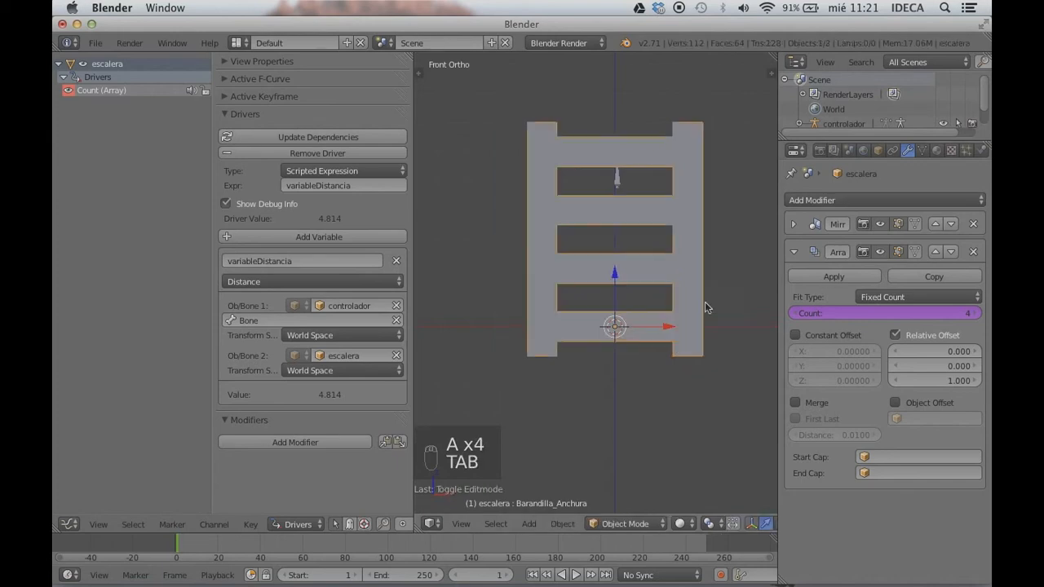
Make Basis the active shape key of escalera and select all the mesh's vertices in Edit Mode
left_click(922, 150)
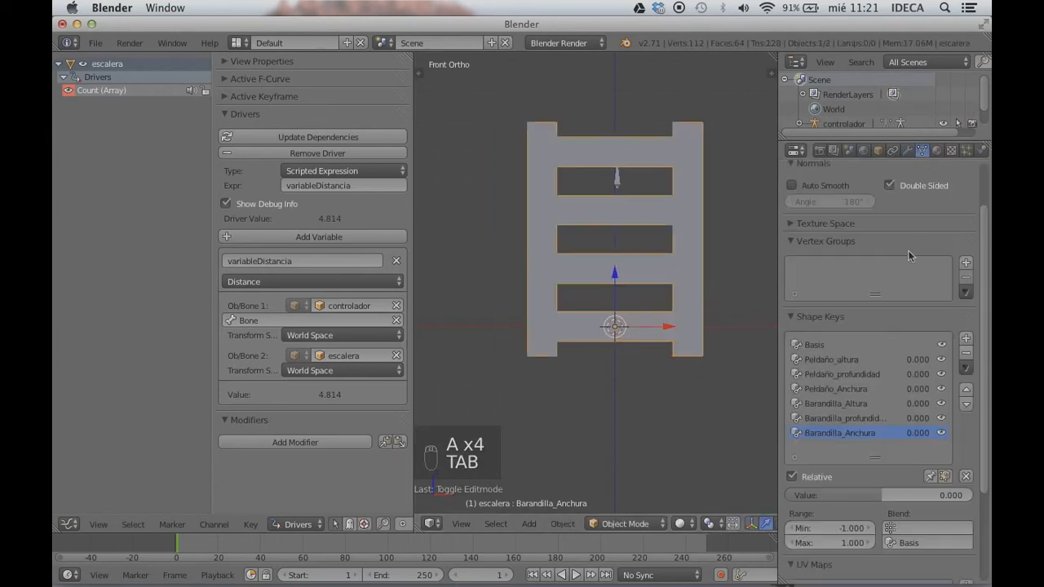
left_click(824, 345)
key("Tab")
key("a")
key("a")
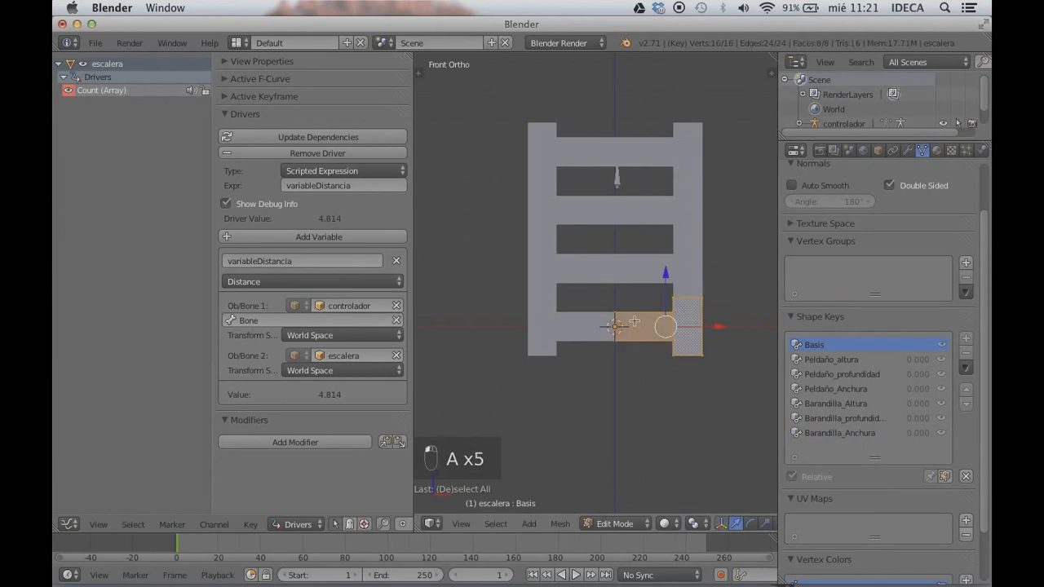
Move all the Basis vertices up 1 unit along Z so the ladder's base sits at its origin, and return to Object Mode
left_click_drag(667, 277, 668, 252)
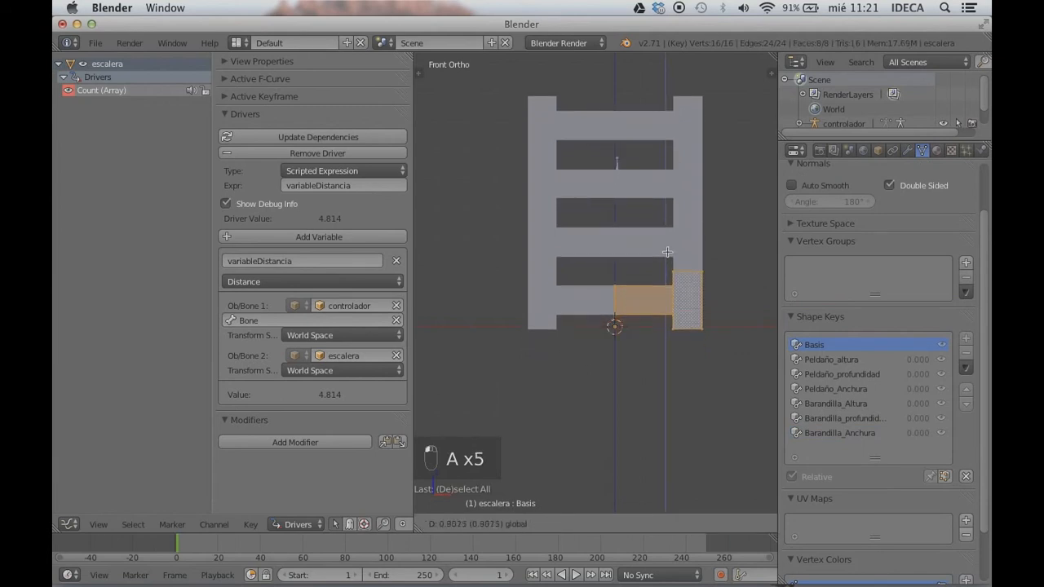
key("super+z")
type("gz.5")
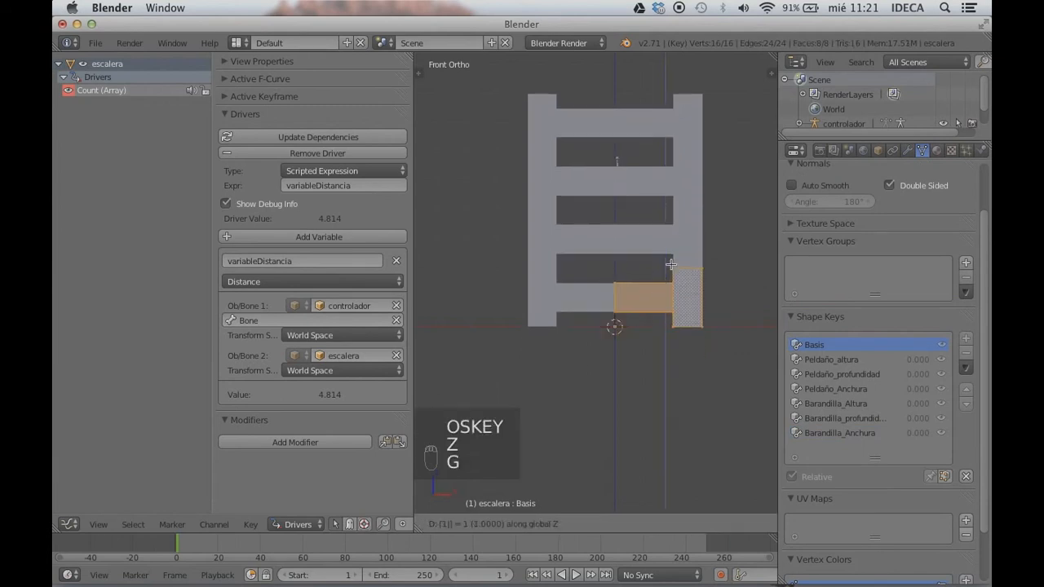
key("Return")
scroll(623, 353, "up", 5)
scroll(623, 353, "up", 1)
middle_click_drag(660, 415, 587, 371, "shift")
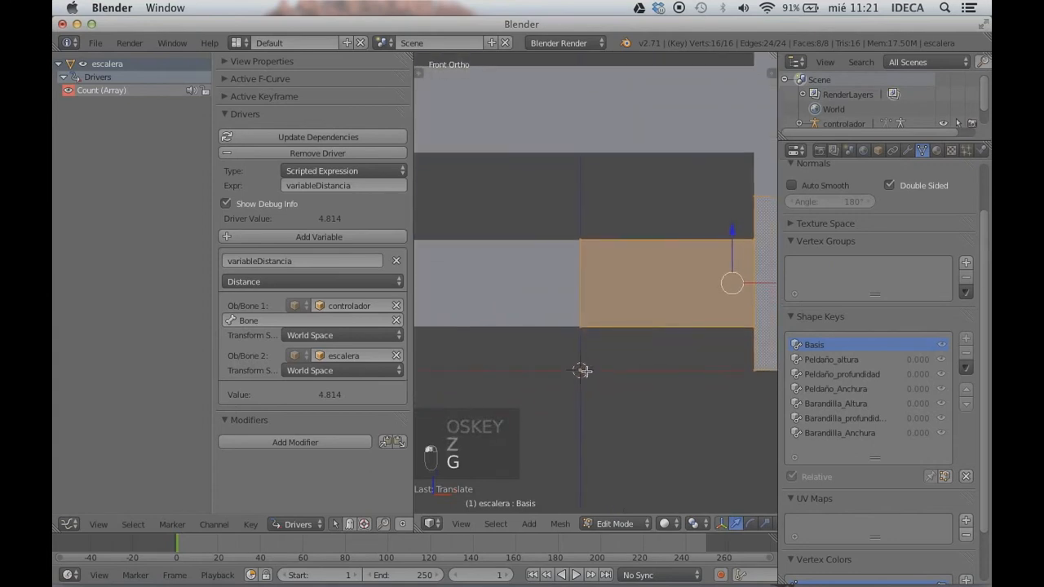
scroll(596, 367, "down", 6)
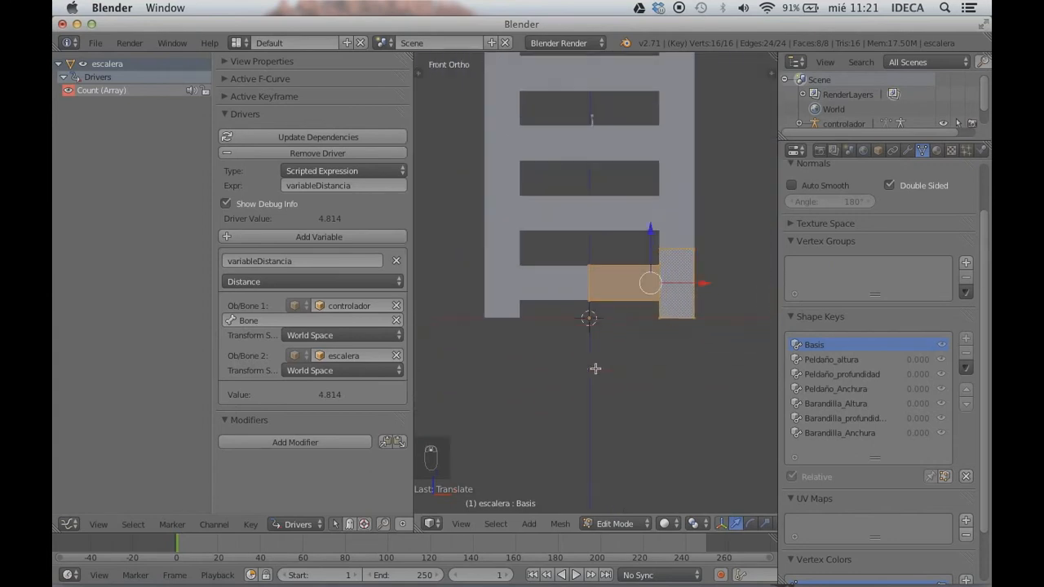
middle_click_drag(594, 331, 586, 383, "shift")
key("Tab")
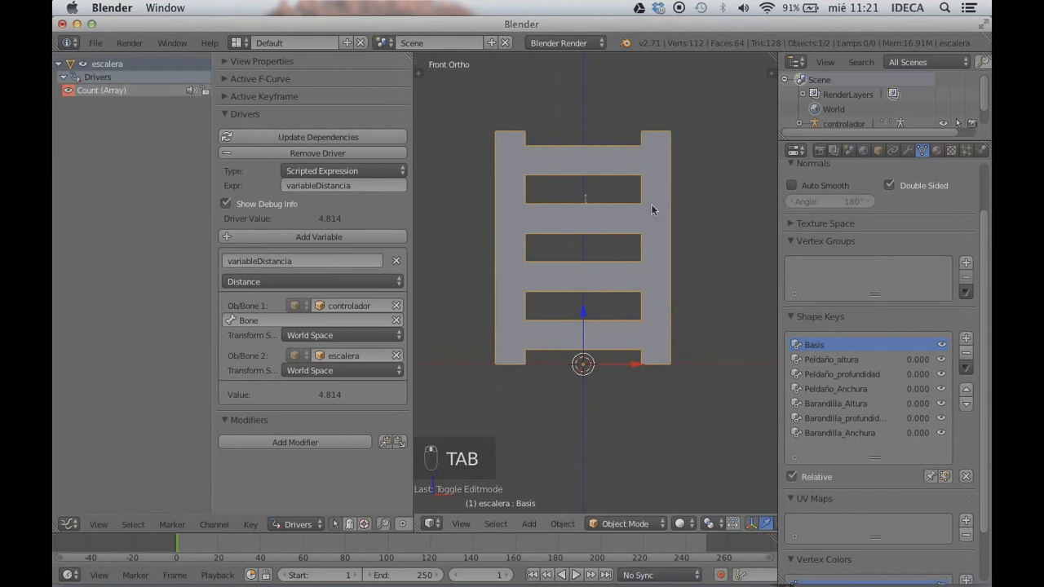
Switch the viewport to wireframe display and try moving the controlador armature upward to test the ladder's repetition
key("Tab")
key("Tab")
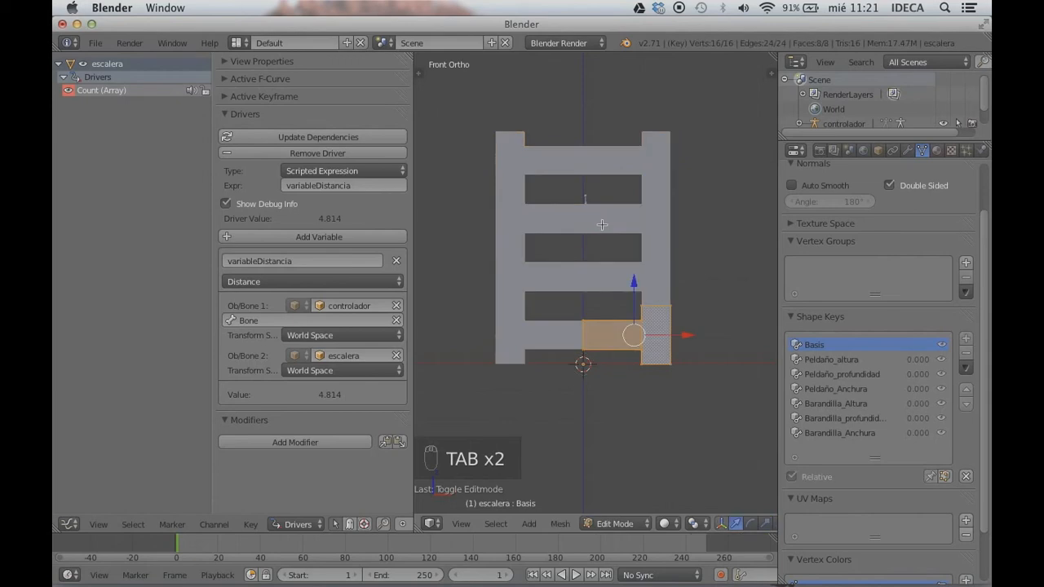
key("z")
middle_click_drag(553, 327, 584, 234)
right_click(594, 210)
key("g")
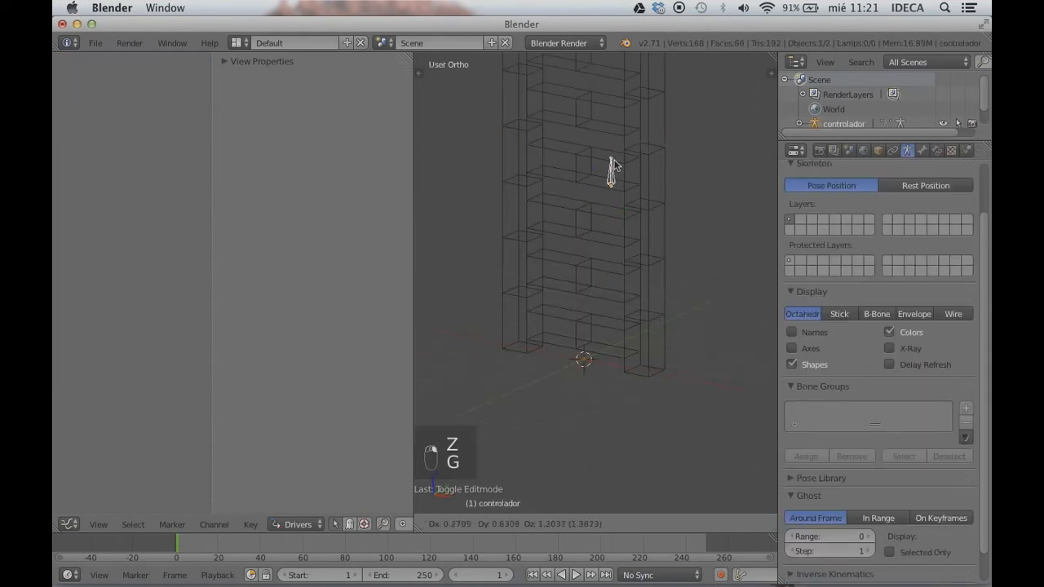
left_click(590, 226)
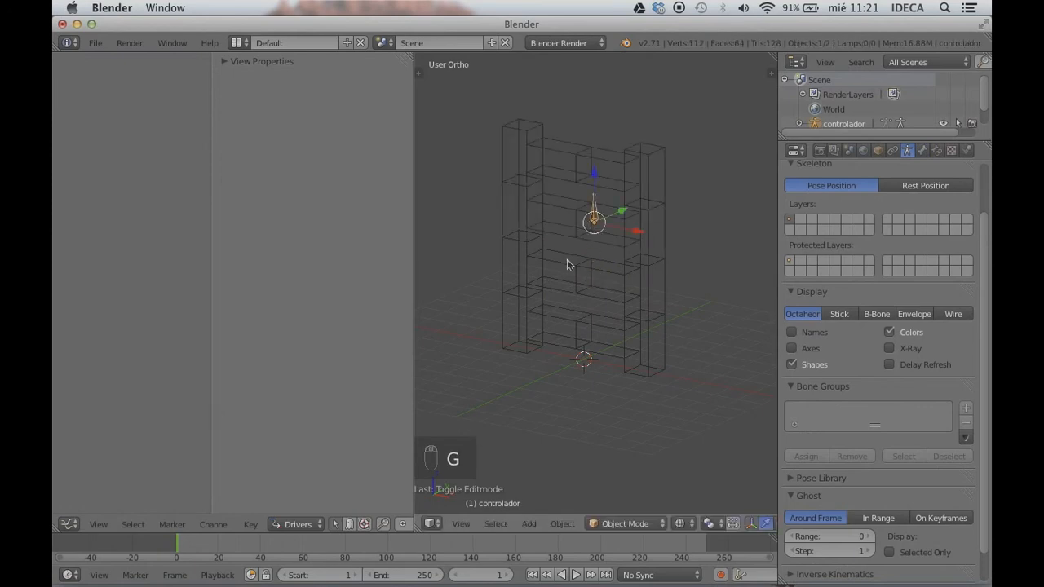
Select the escalera ladder in front view and open its Count driver's expression
key("KP_1")
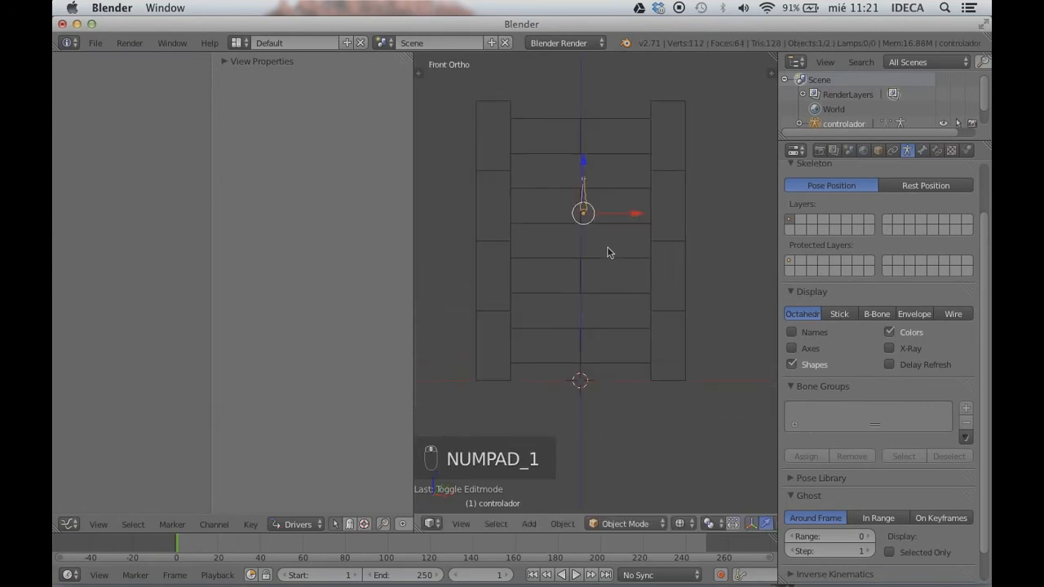
scroll(559, 265, "down", 2)
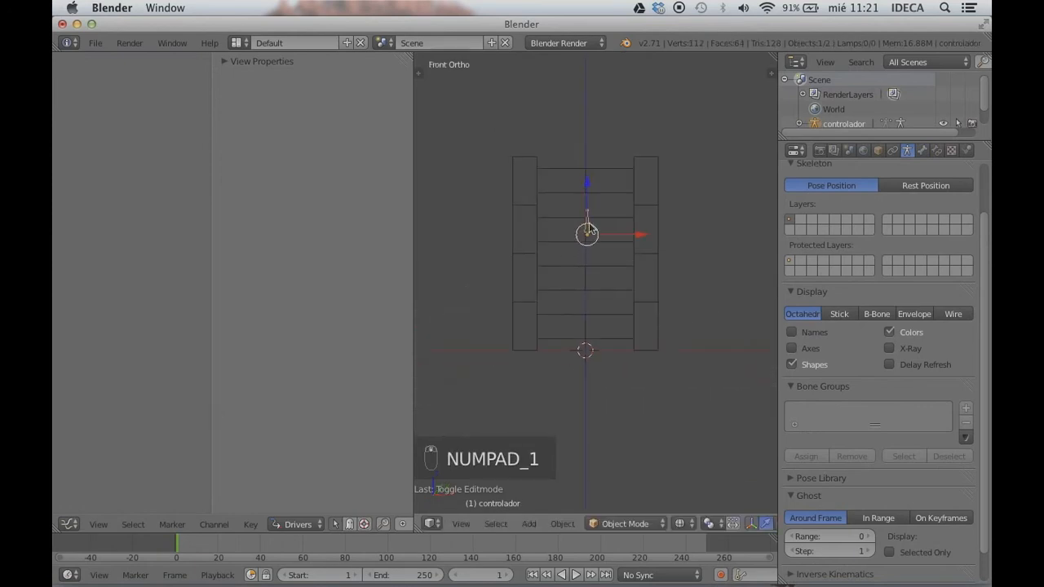
right_click(547, 249)
left_click(362, 186)
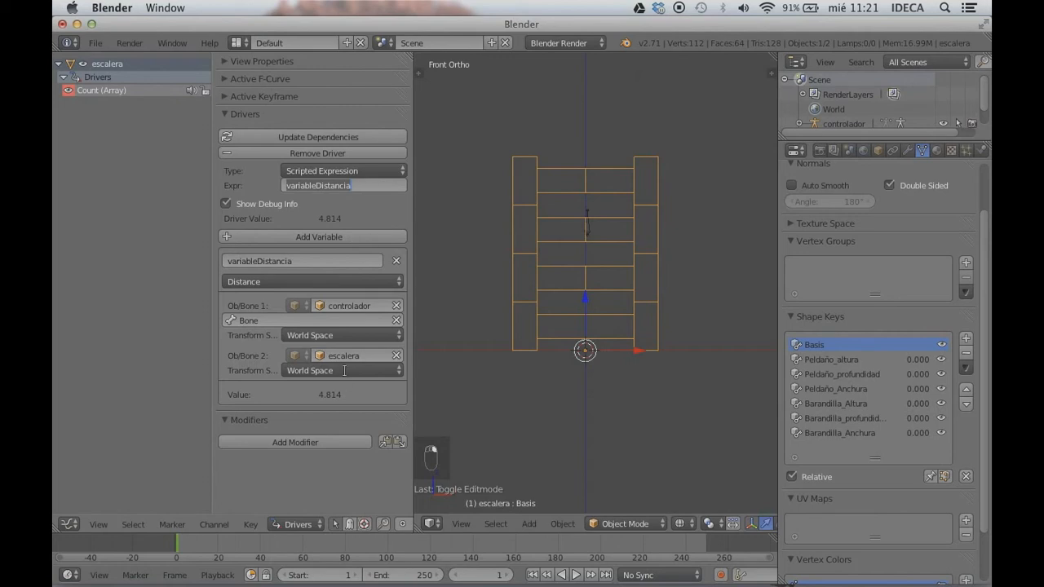
Move the controlador armature down in front view to a height of about 1.73
right_click(587, 212)
right_click(588, 217)
key("g")
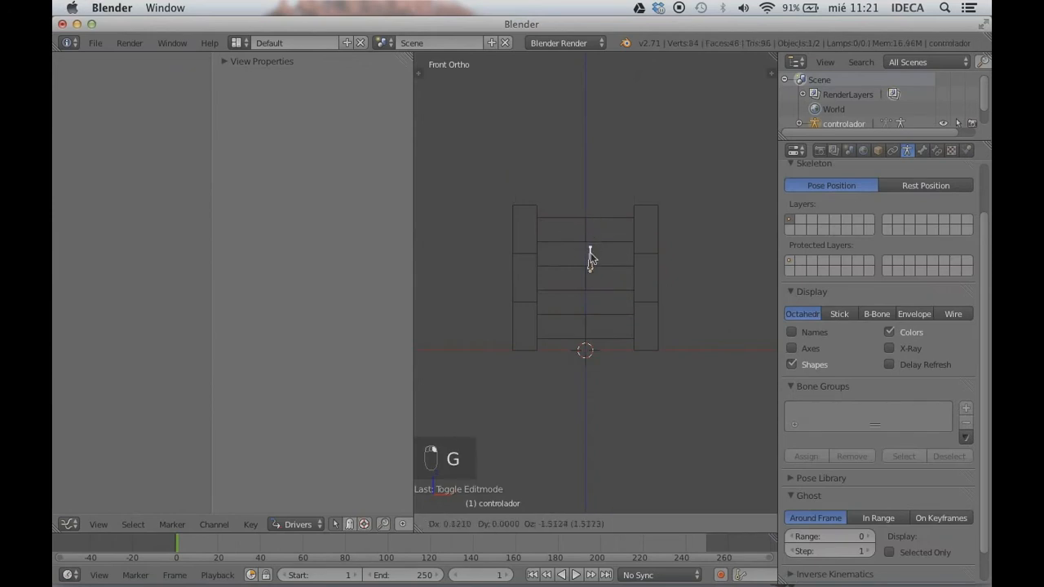
left_click(588, 294)
key("Tab")
key("Tab")
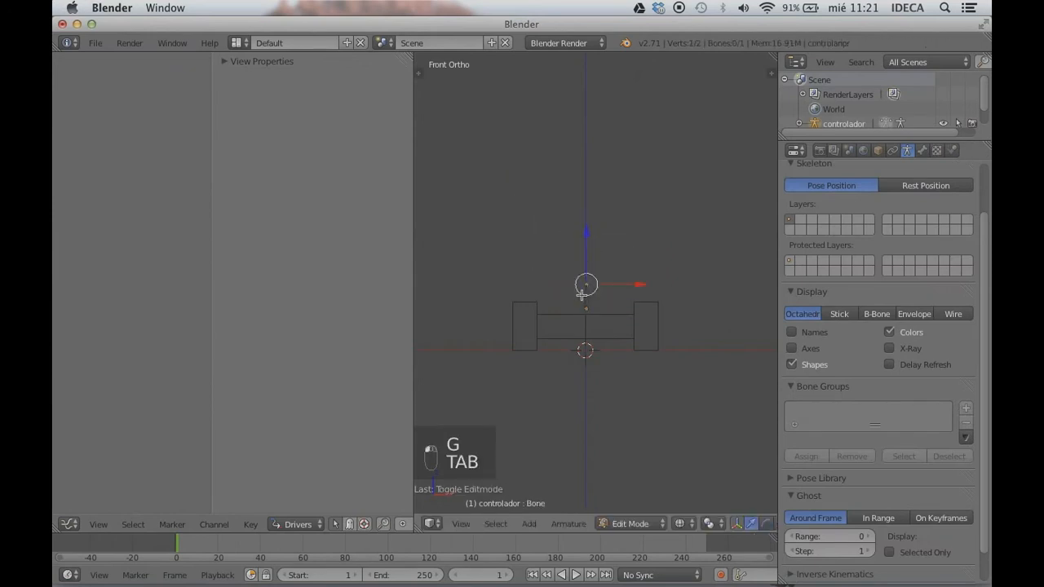
Set the ladder's Count driver expression to variableDistancia*2
right_click(535, 342)
left_click(378, 185)
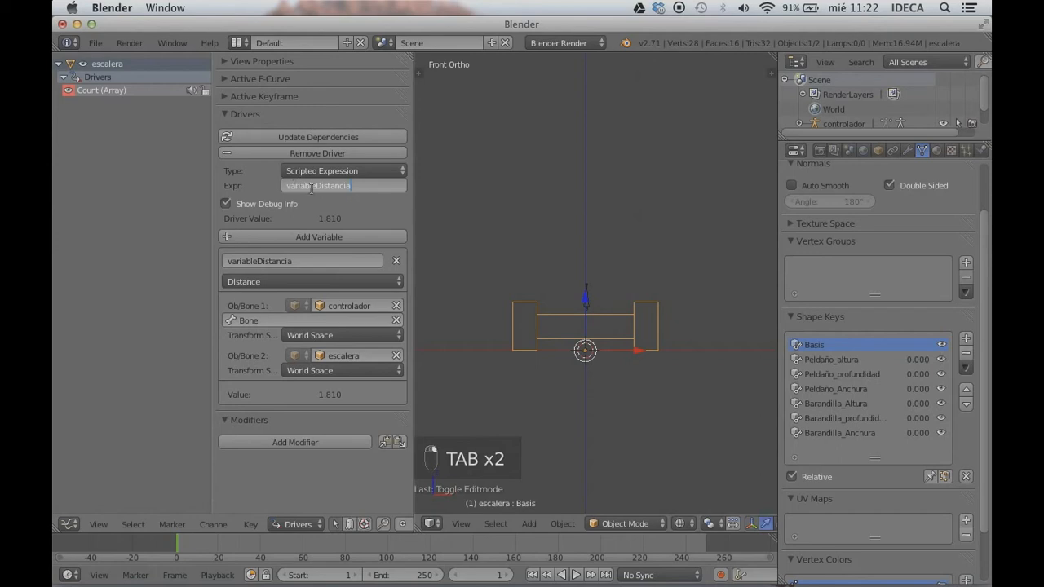
type("*2")
key("Return")
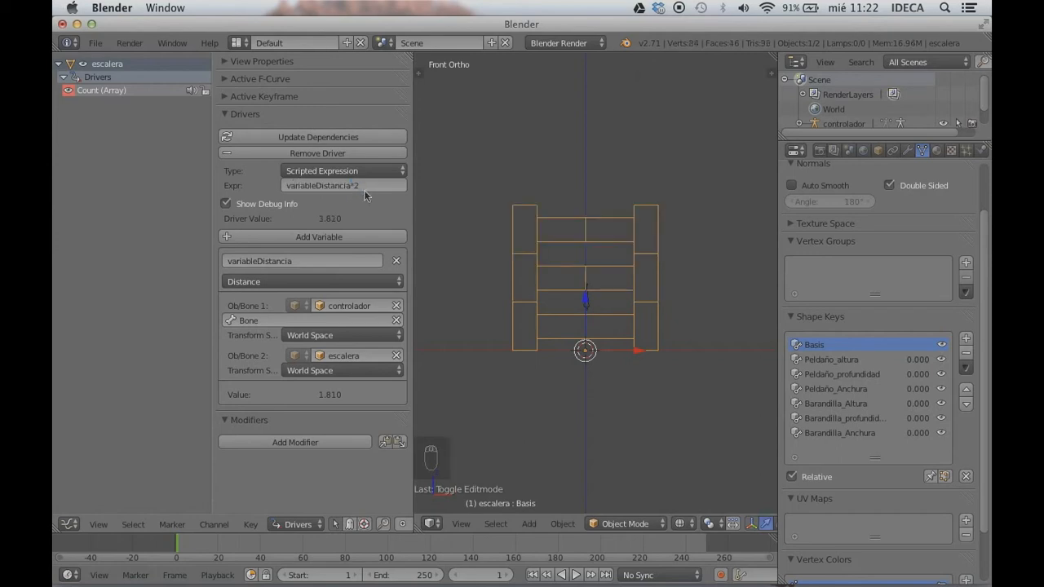
Try moving the controlador armature upward to test the doubled driver expression, and cancel the move
right_click(586, 306)
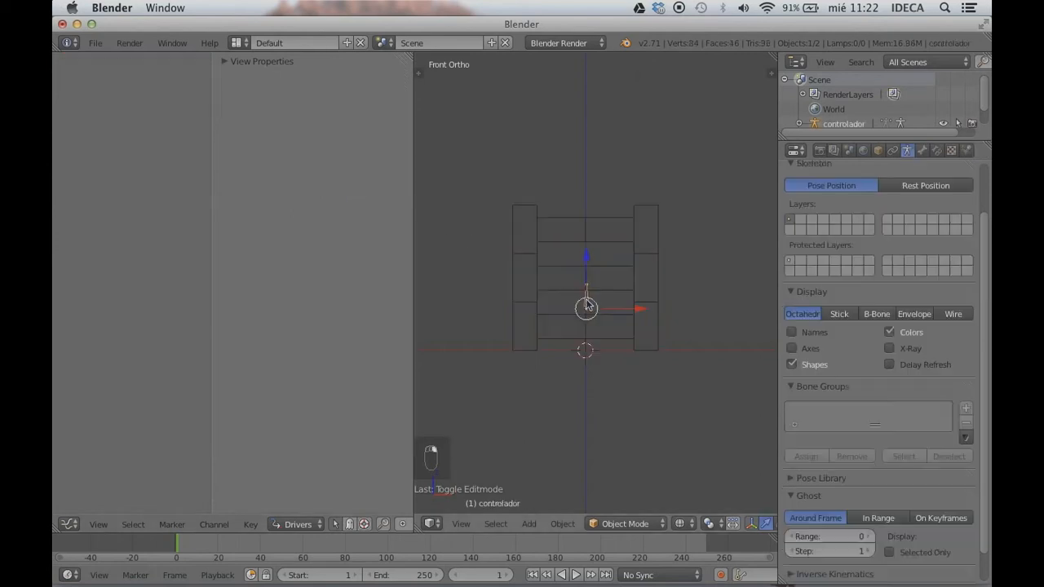
key("g")
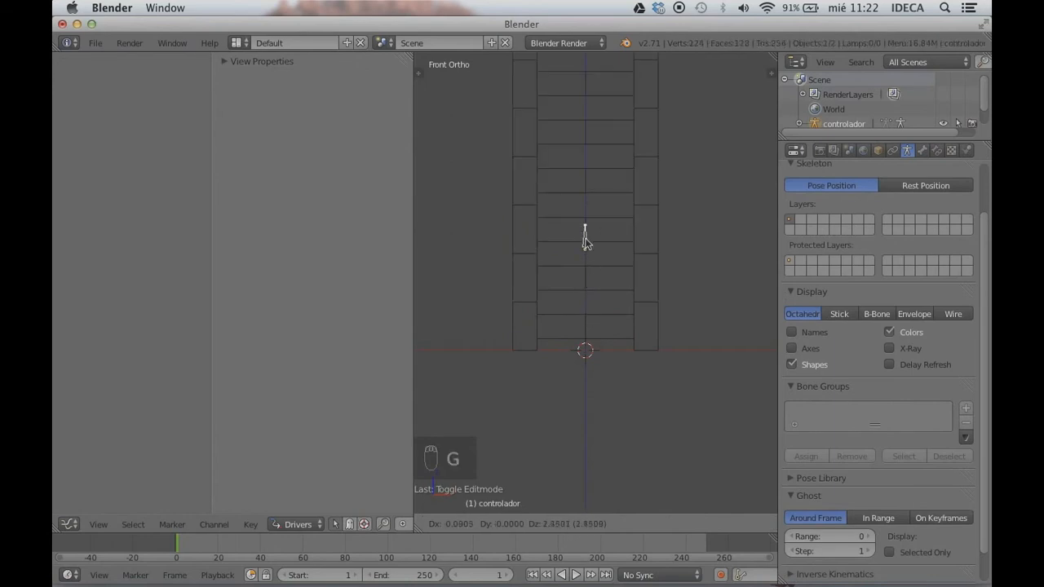
right_click(589, 289)
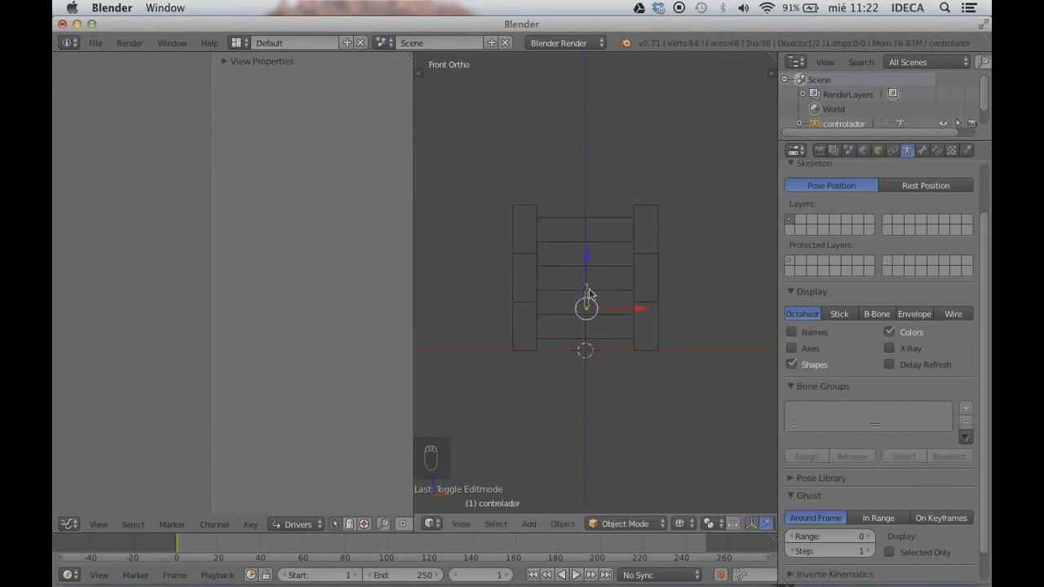
Restore the ladder's Count driver expression to variableDistancia
right_click(538, 328)
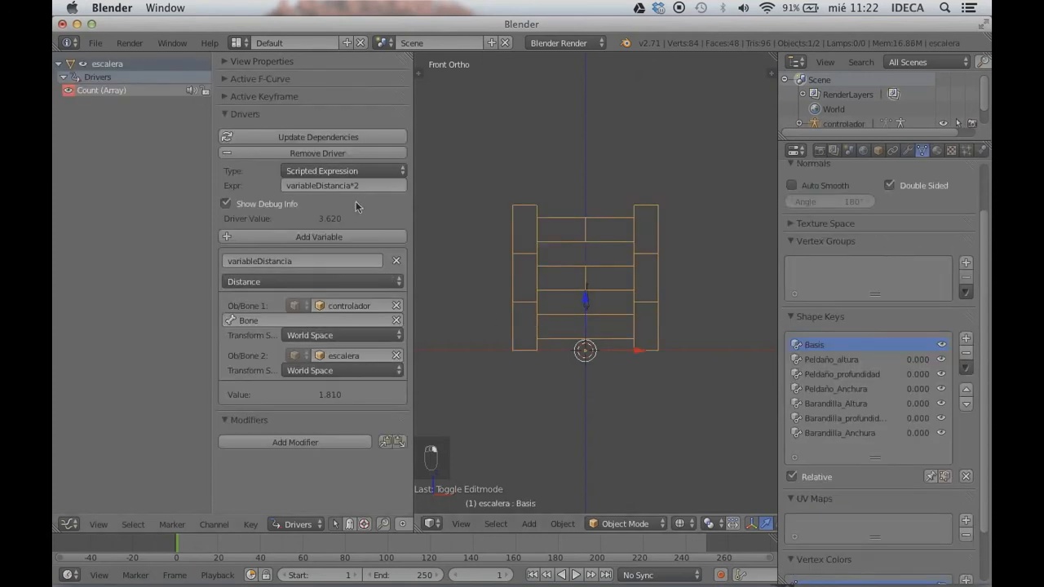
left_click(376, 186)
key("Return")
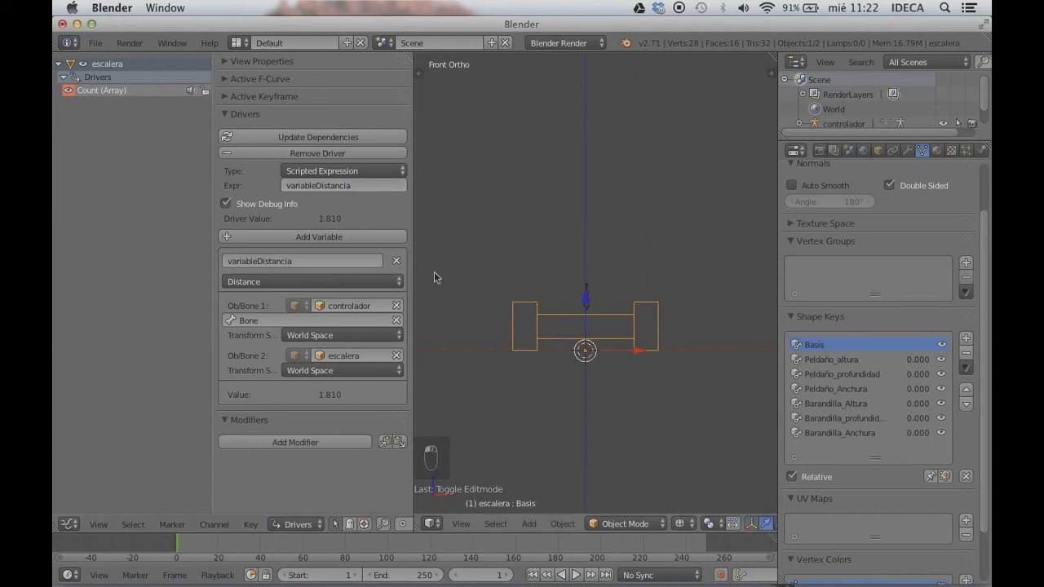
Add a circle mesh in the maximised 3D view and move it about 4.7 units along Y, away from the ladder
scroll(595, 327, "down", 1)
middle_click_drag(596, 328, 504, 363)
key("shift+space")
right_click(546, 333)
mouse_move(547, 334)
middle_mouse_down()
mouse_move(508, 342)
mouse_move(554, 347)
middle_mouse_up()
key("shift+a")
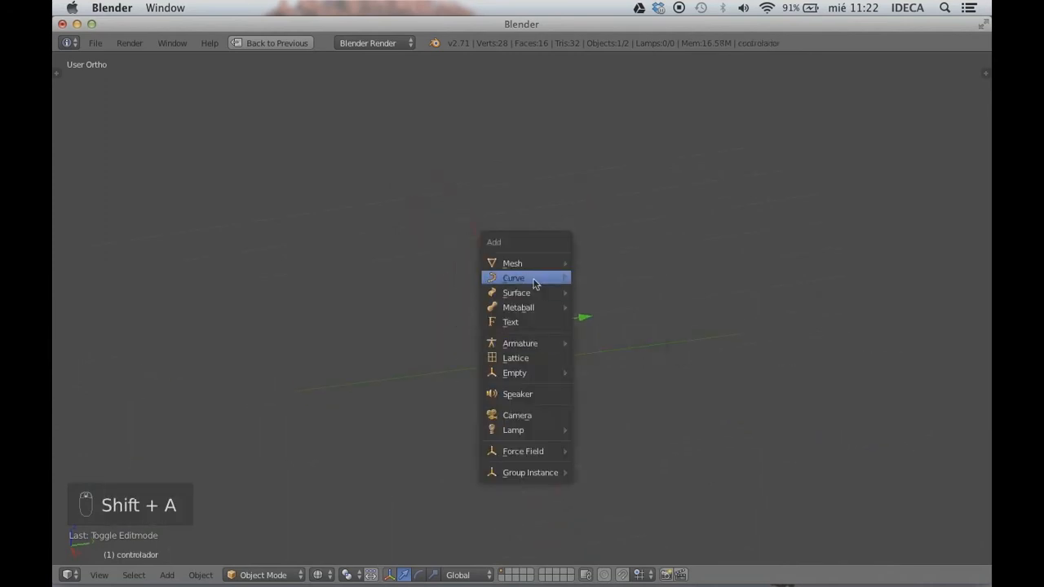
mouse_move(540, 264)
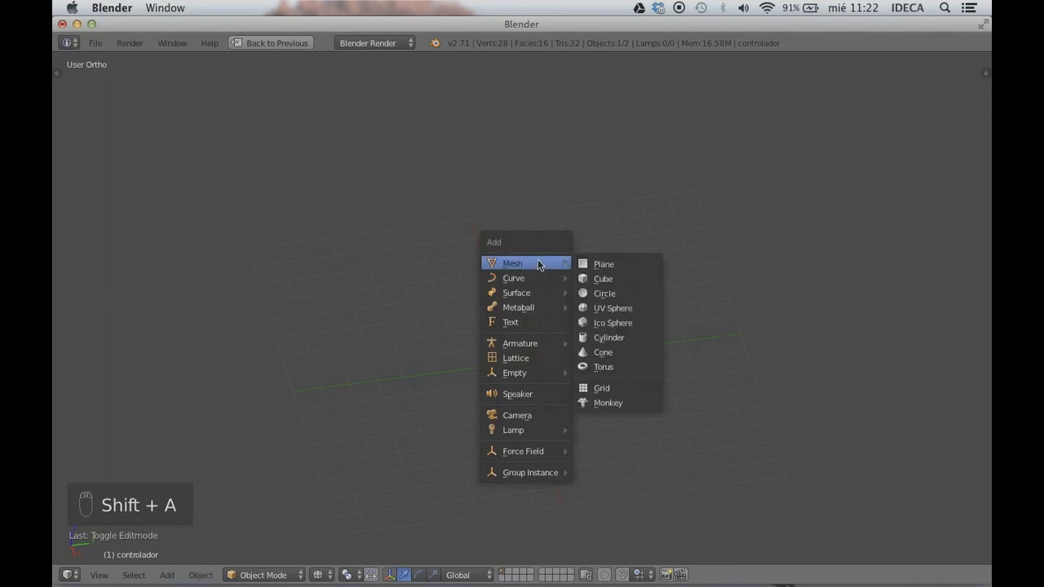
left_click(608, 294)
key("g")
key("y")
left_click(667, 338)
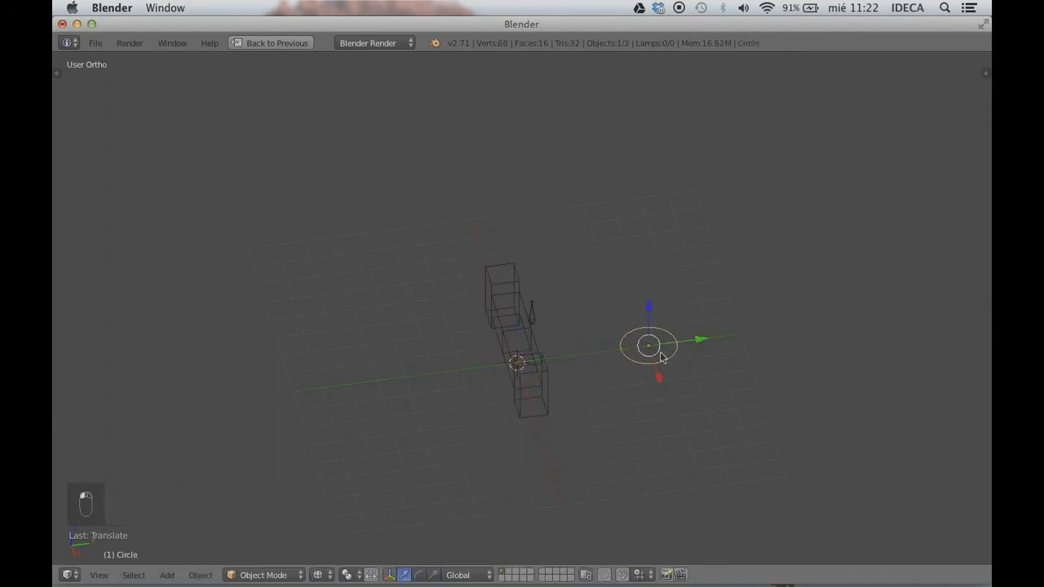
Pull the circle's vertex nearest the ladder past the circle's centre along Y, using smooth proportional editing with size 1.33
middle_click_drag(667, 338, 614, 336)
middle_click_drag(648, 347, 531, 378, "shift")
key("Tab")
right_click(527, 348)
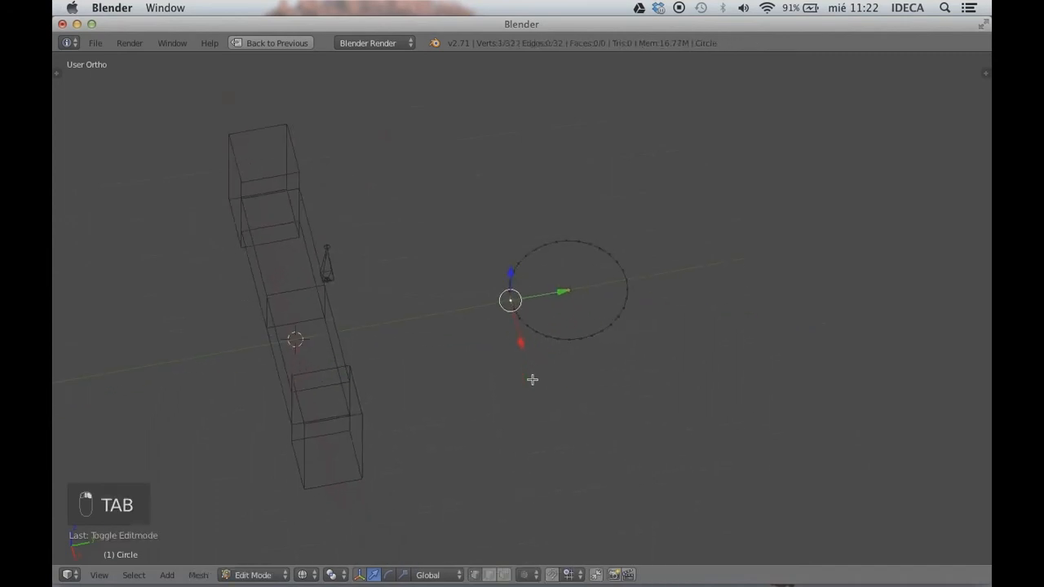
key("KP_7")
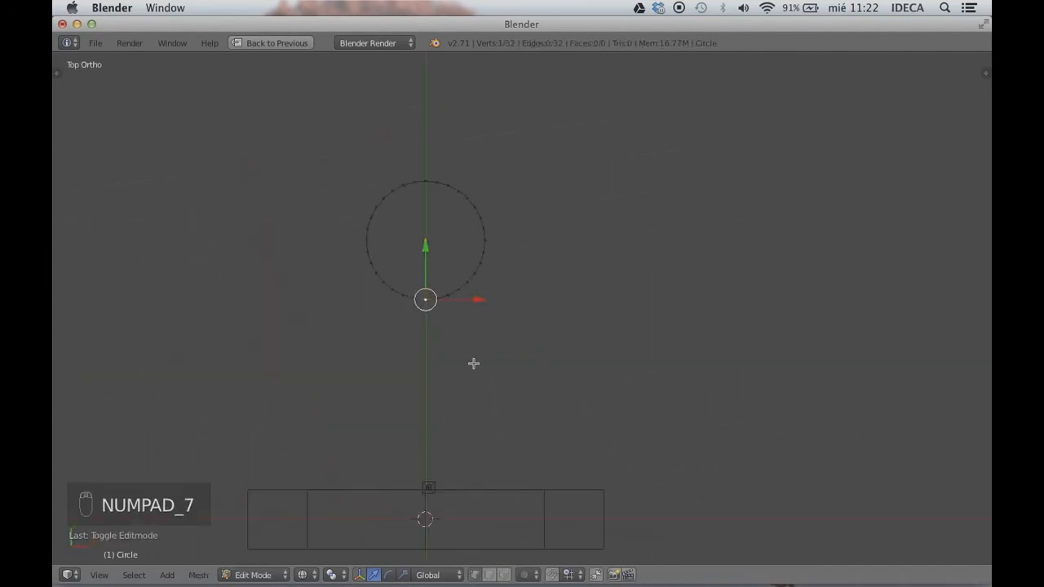
key("o")
key("g")
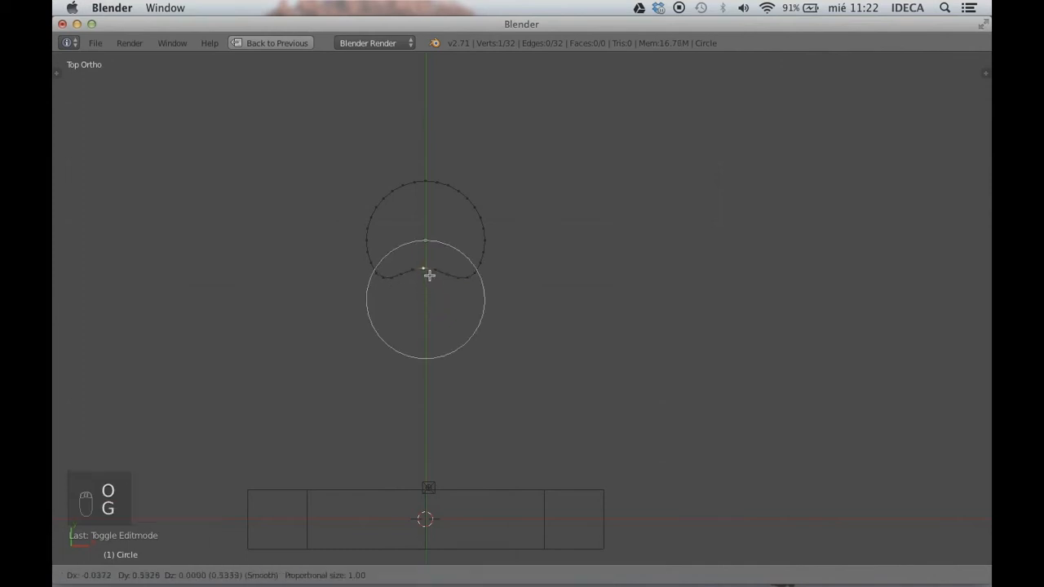
scroll(430, 238, "down", 2)
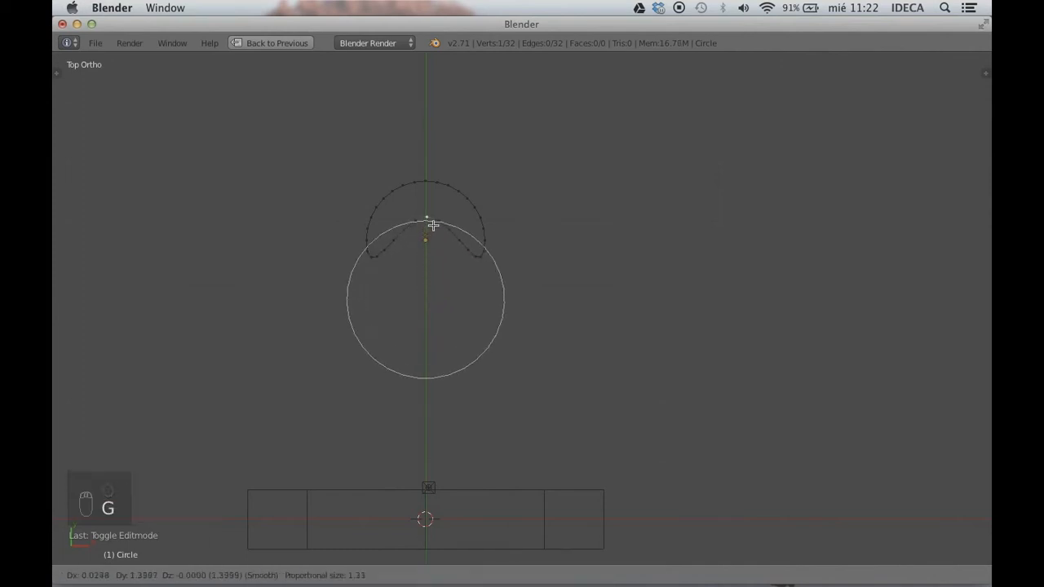
left_click(426, 183)
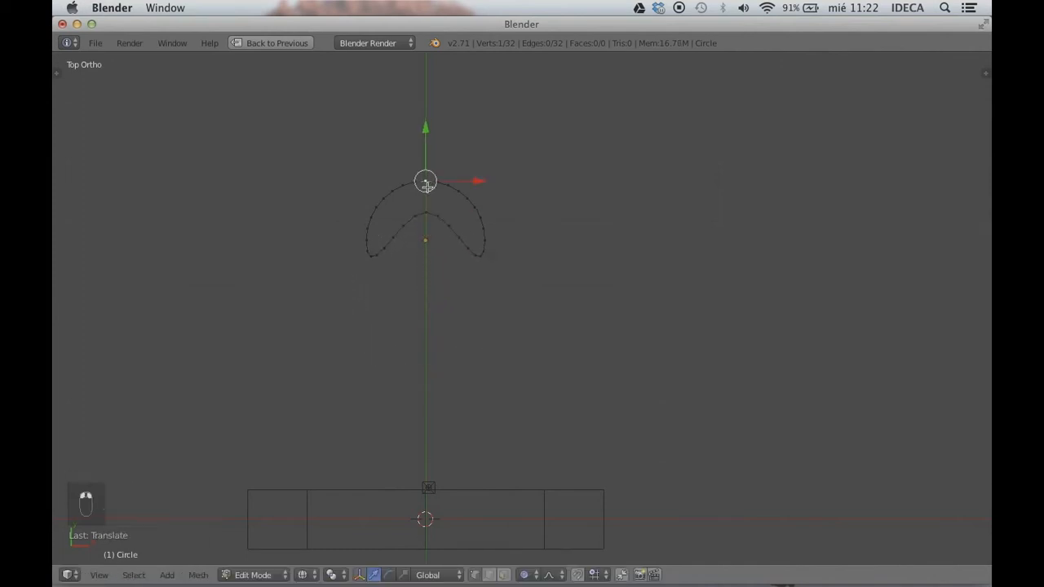
Move the circle's farthest vertex outward along Y with proportional editing to form an arrow-like shape, and return to Object Mode
key("g")
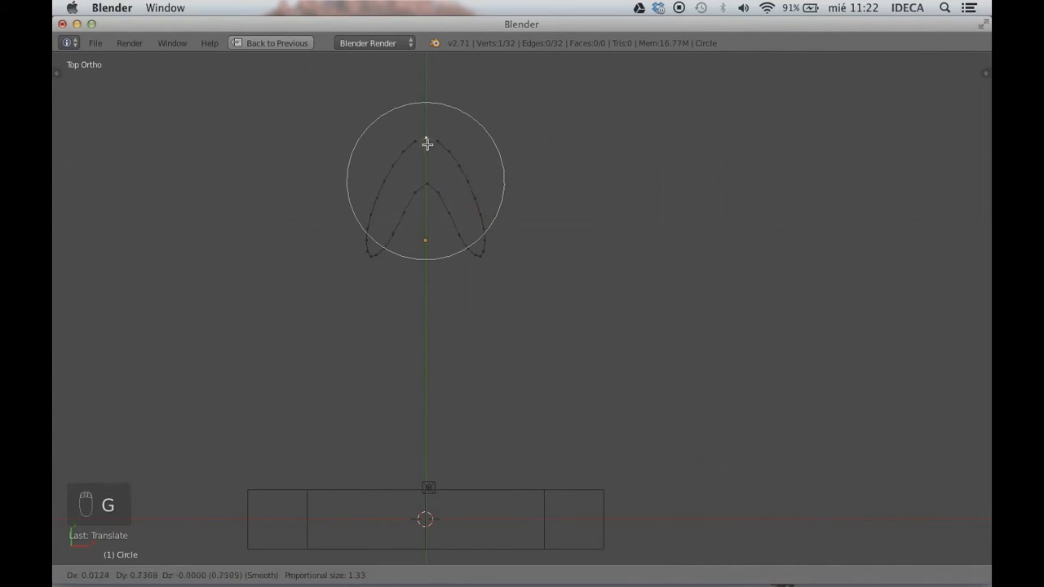
key("y")
left_click(426, 141)
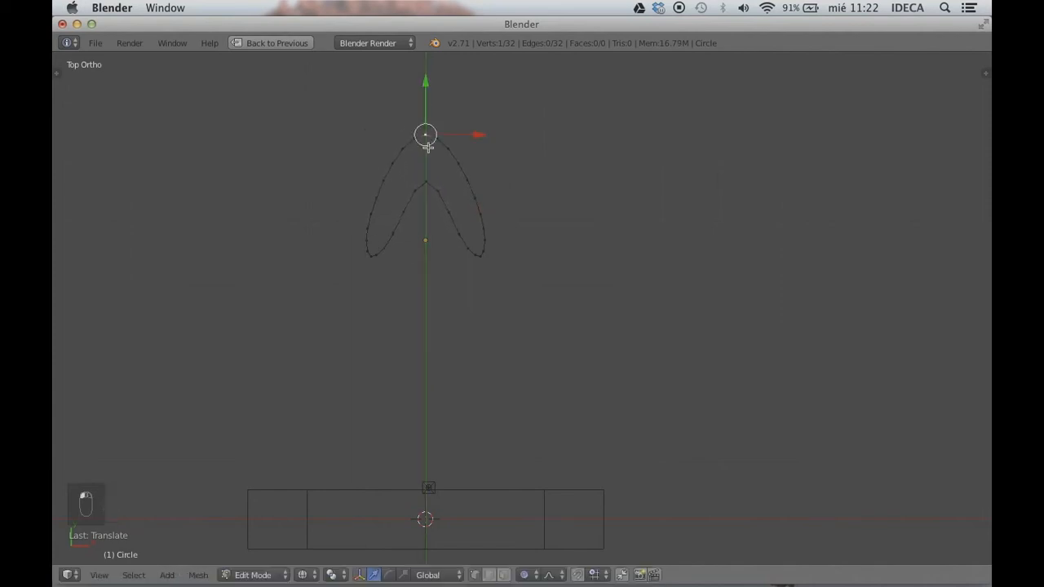
key("Tab")
middle_click_drag(515, 303, 491, 289)
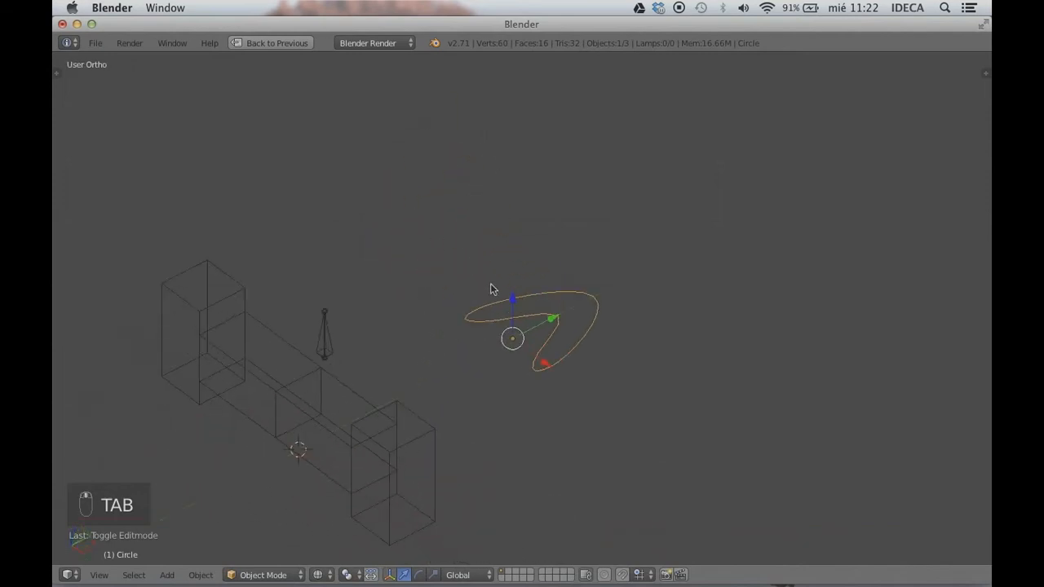
Show the last scene layer, and return to the first layer
left_click(572, 572)
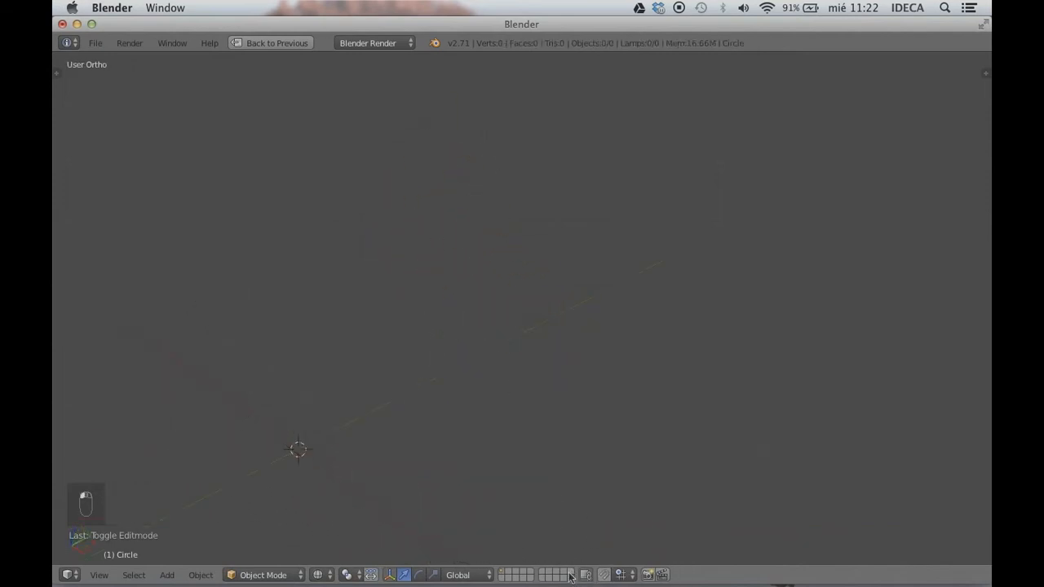
left_click(501, 574)
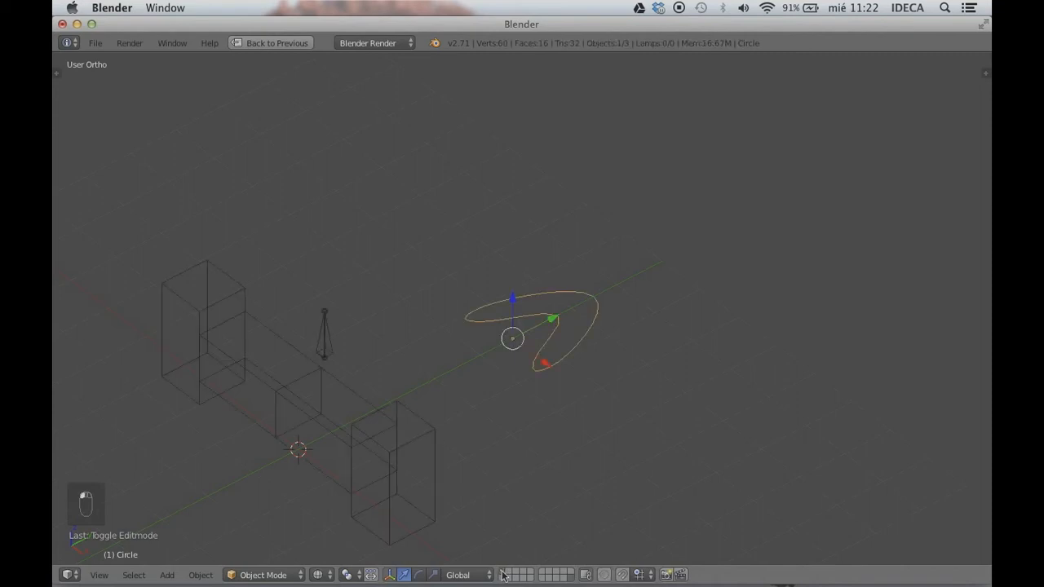
Restore the full screen layout and rename the reshaped circle object as ctrl
key("shift+space")
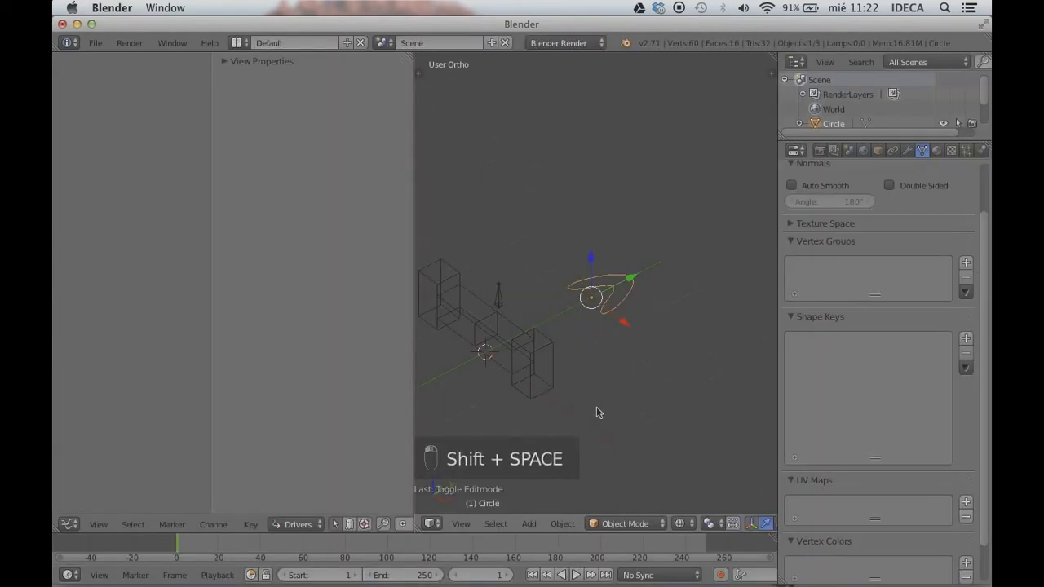
left_click(877, 152)
left_click(859, 200)
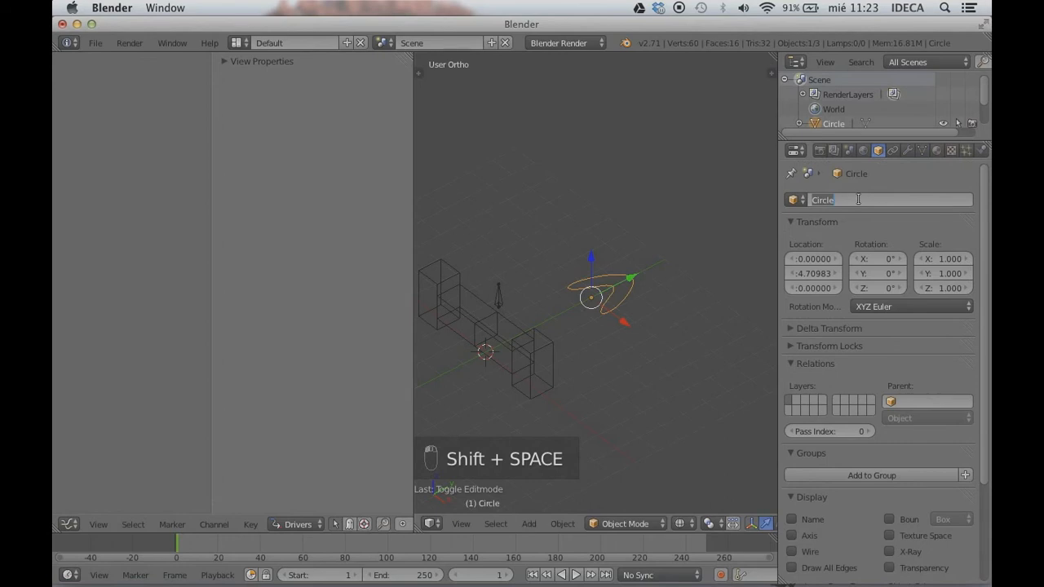
type("co")
key("Return")
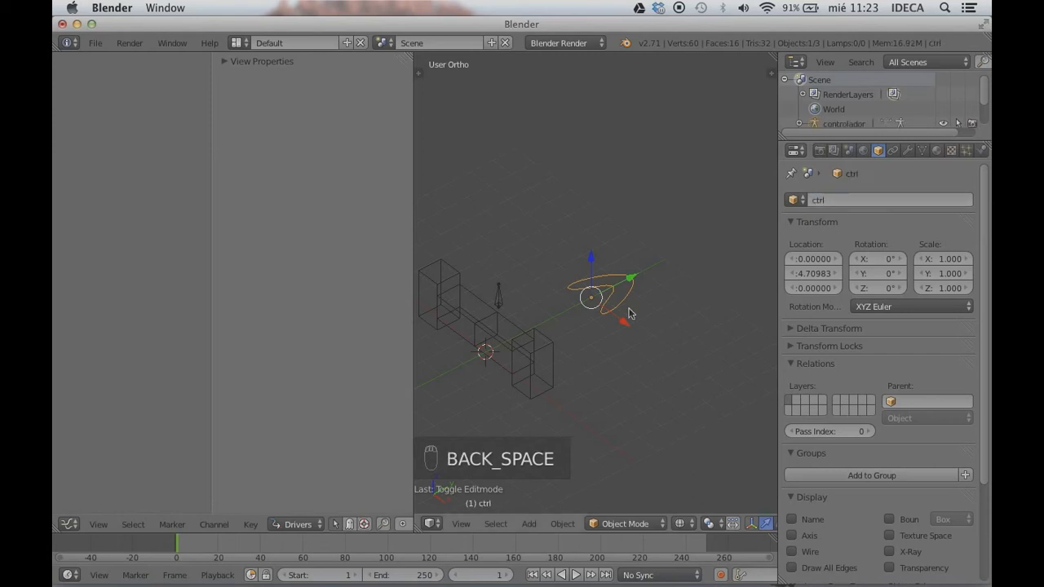
Assign the ctrl object as the custom shape of the controlador armature's bone
middle_click_drag(512, 302, 592, 316)
right_click(517, 324)
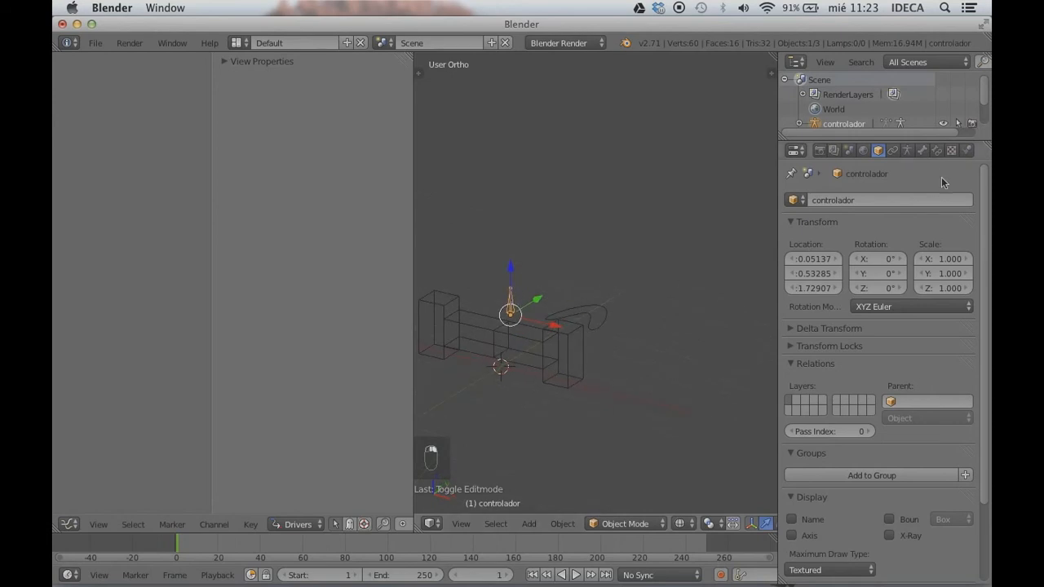
scroll(922, 244, "down", 3)
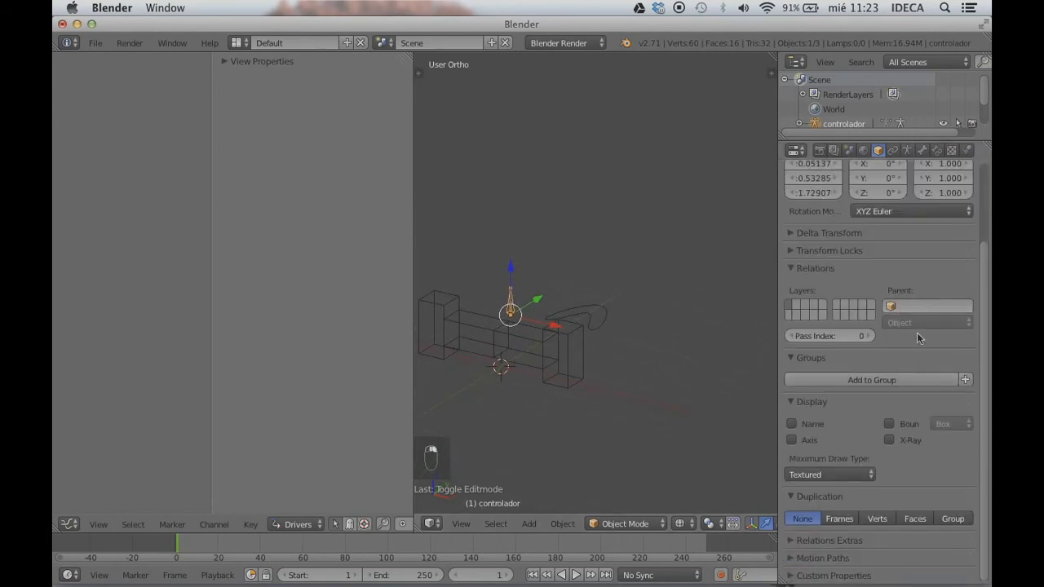
left_click(907, 150)
left_click(923, 151)
left_click(930, 400)
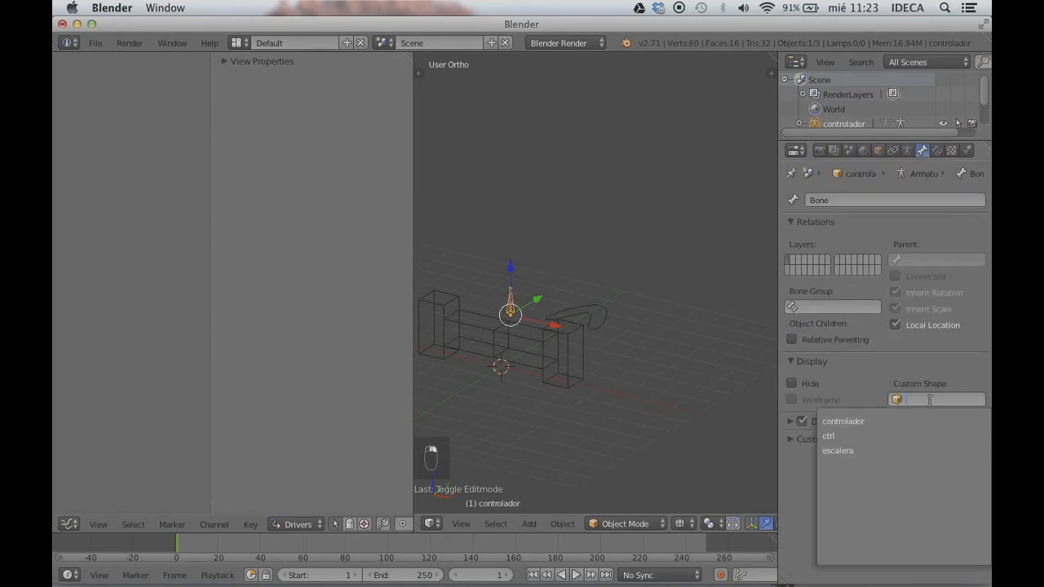
left_click(829, 436)
middle_click_drag(608, 381, 667, 462)
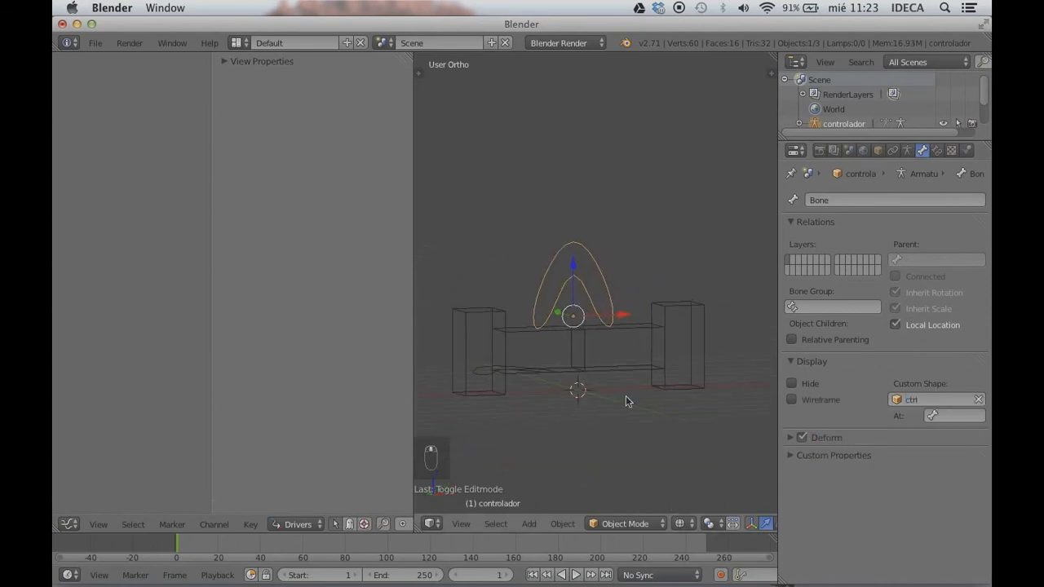
Try moving the controlador armature upward in front view to test the ladder's array, and cancel the move
key("shift+space")
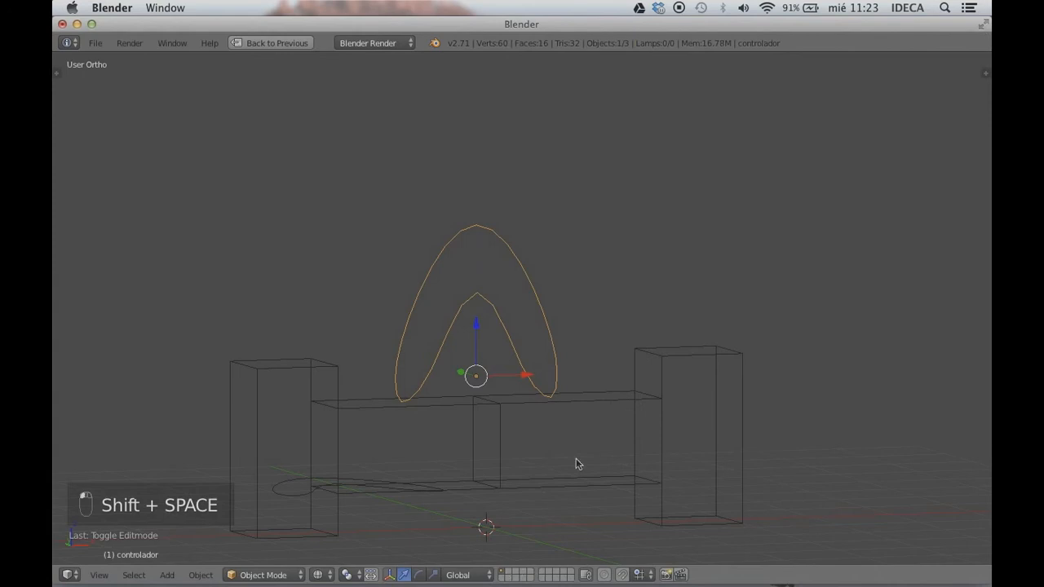
key("shift+space")
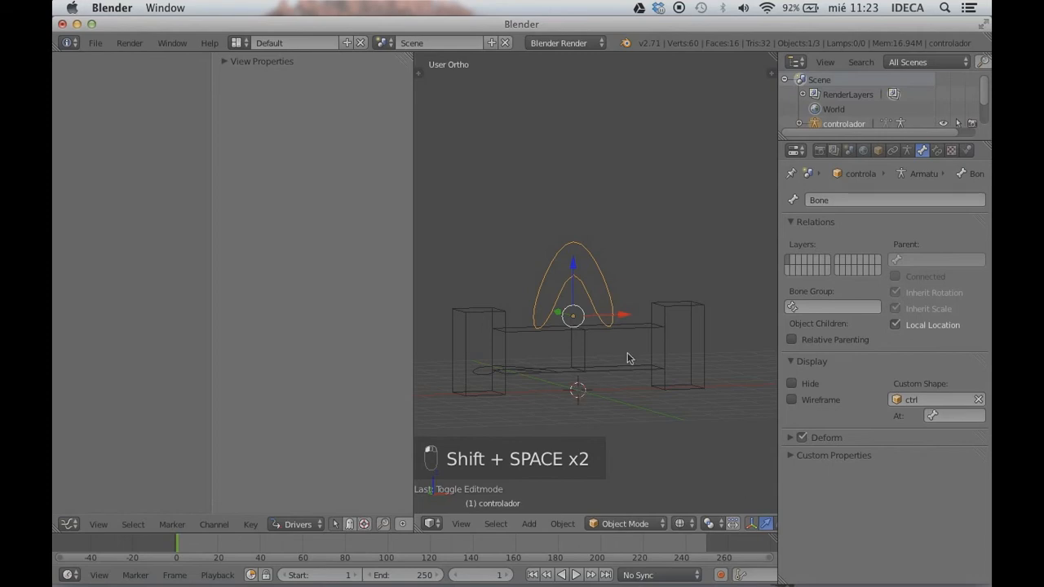
scroll(605, 347, "down", 3)
key("KP_1")
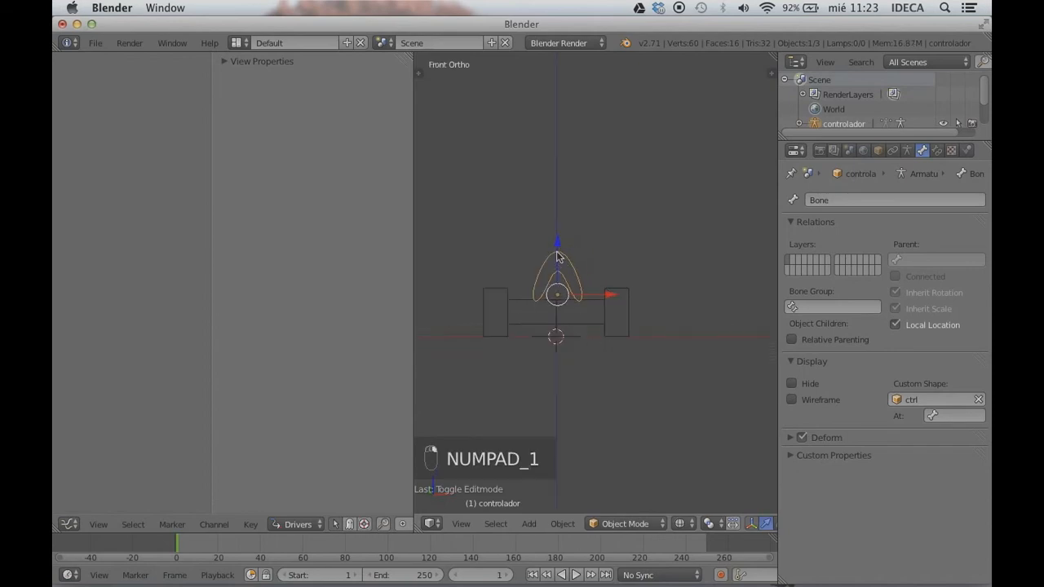
key("g")
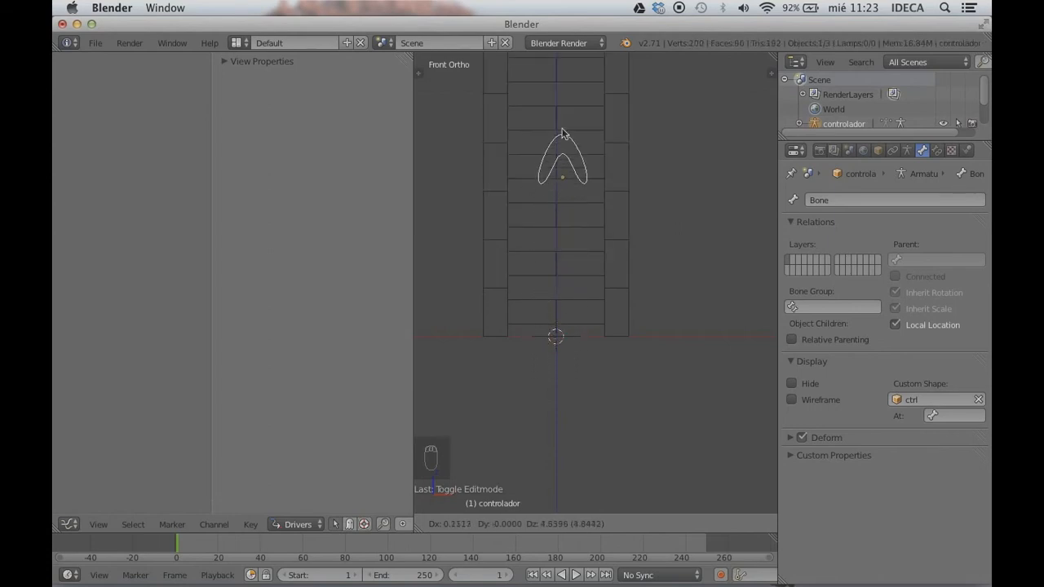
right_click(592, 177)
scroll(615, 217, "up", 2)
middle_click_drag(615, 217, 495, 310)
scroll(493, 310, "down", 5)
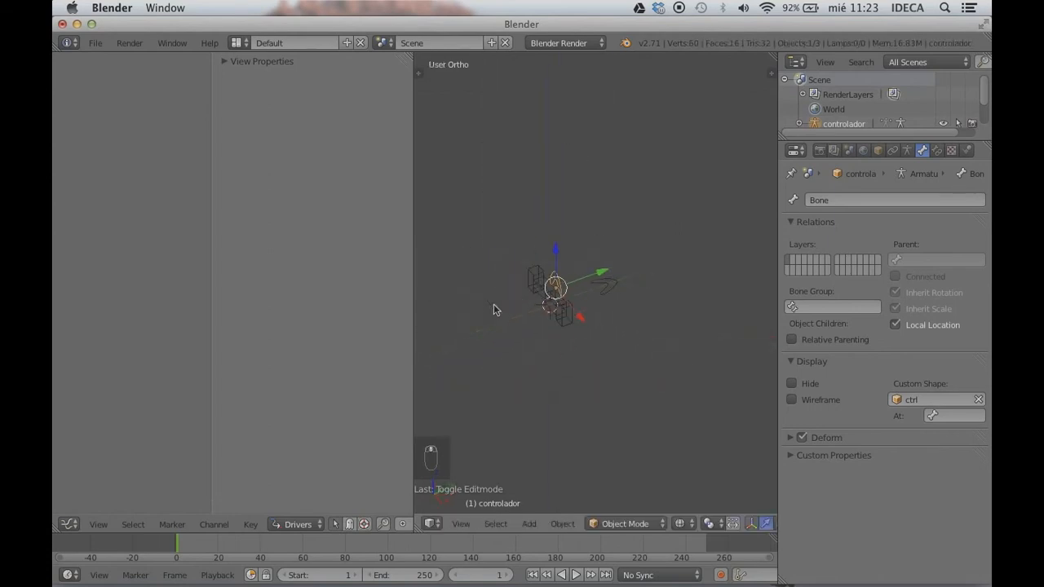
Try moving the controlador armature freely from an angled view, cancel the move, and return to front view
key("g")
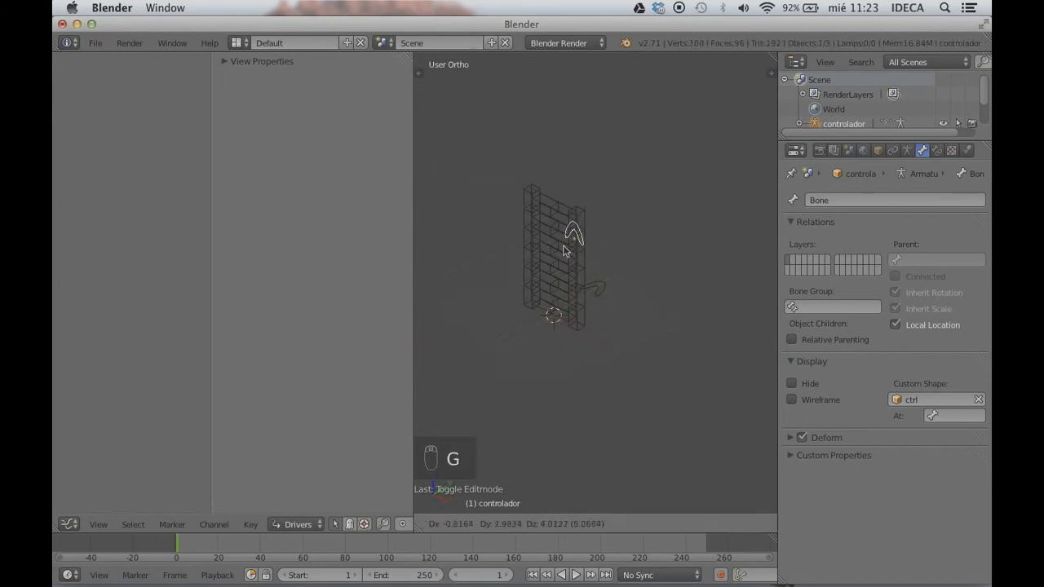
key("1")
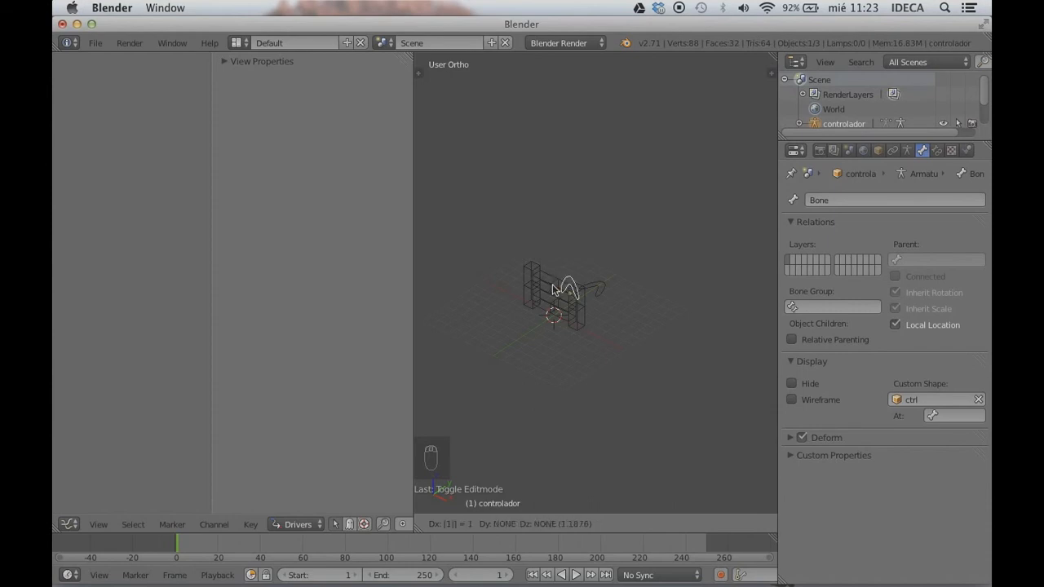
right_click(553, 290)
scroll(553, 290, "up", 4)
middle_click_drag(544, 315, 654, 330)
key("KP_1")
scroll(589, 325, "up", 3)
scroll(621, 321, "down", 2)
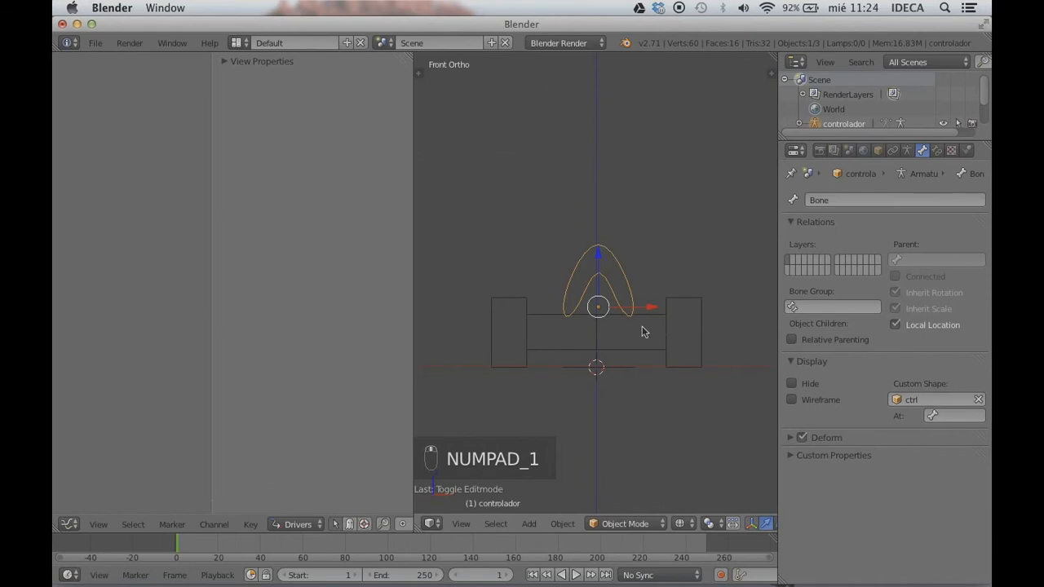
Select the escalera object and add six custom properties to it, widening the properties editor for room
right_click(667, 333)
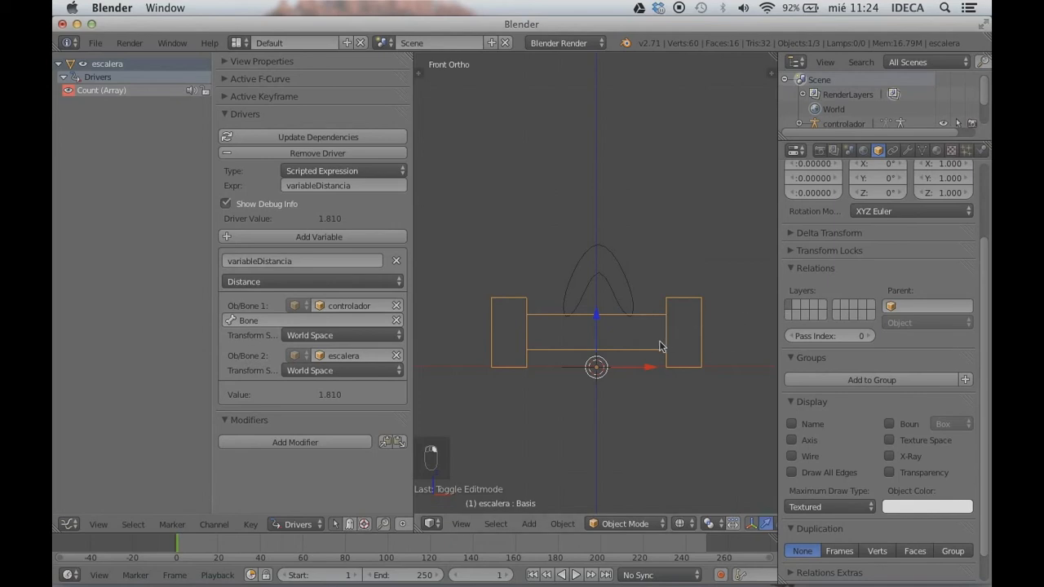
left_click_drag(778, 304, 739, 302)
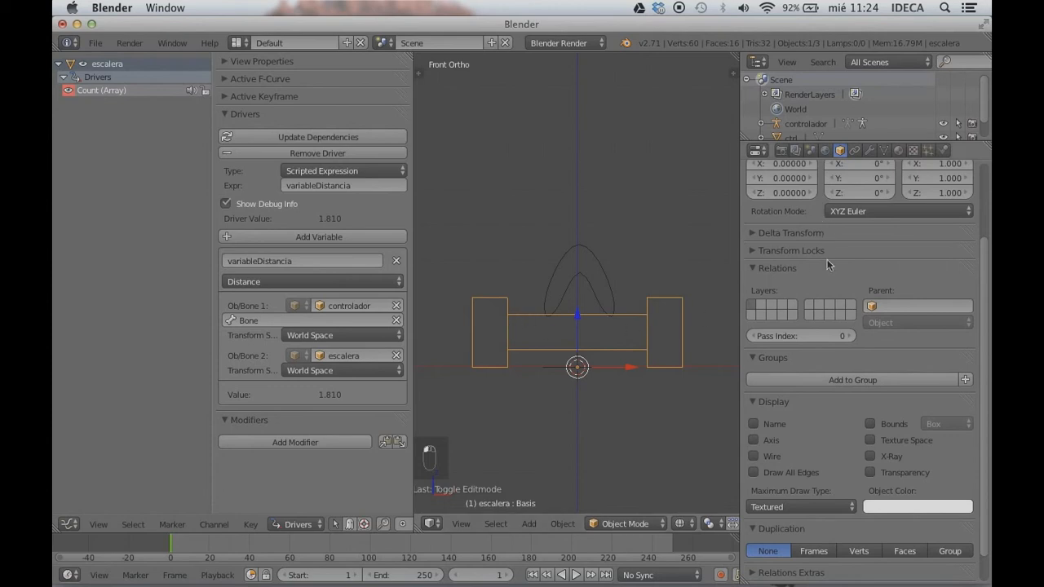
scroll(827, 259, "down", 1)
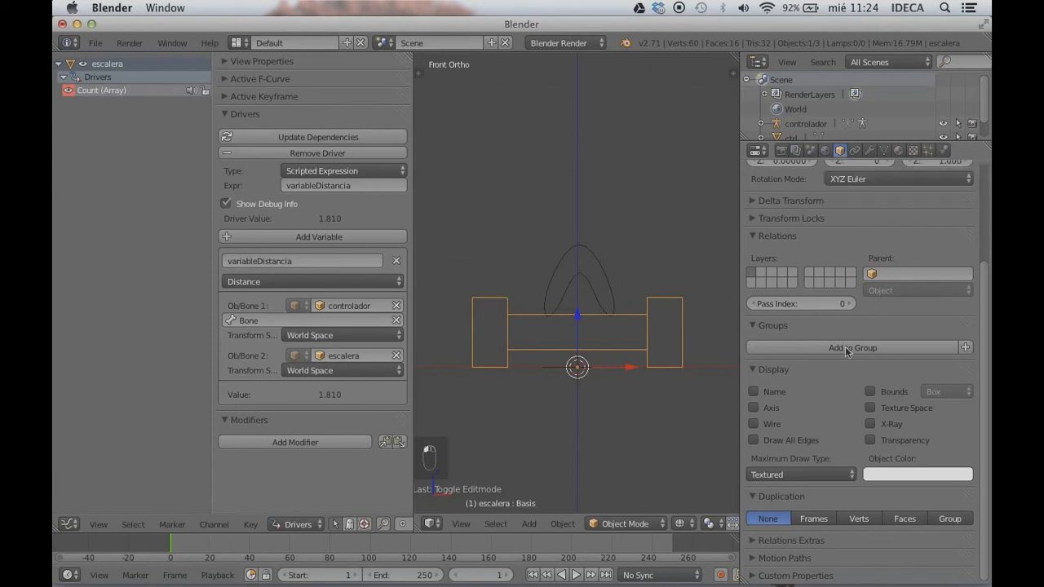
left_click(795, 576)
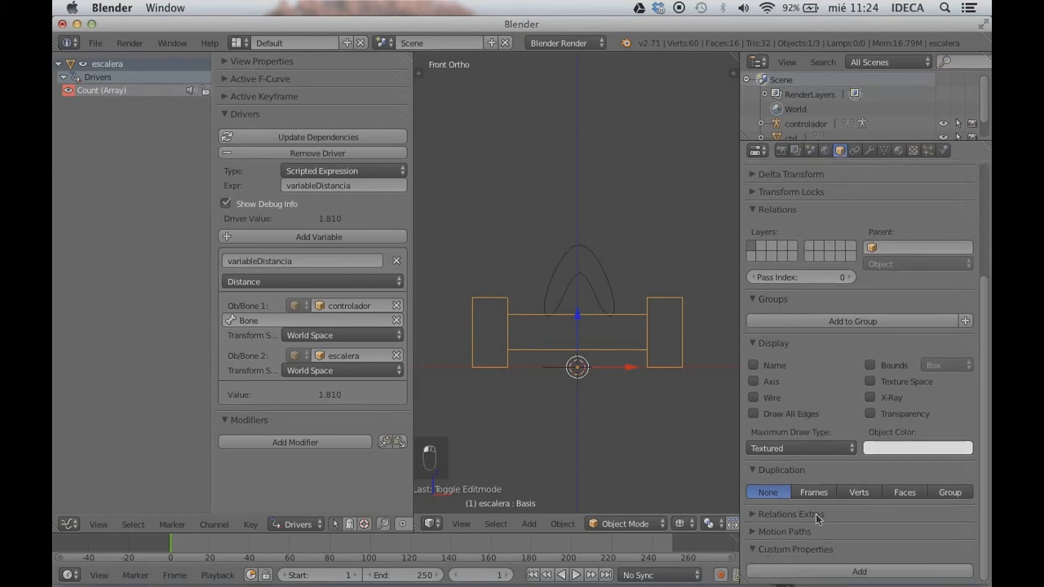
left_click(848, 573)
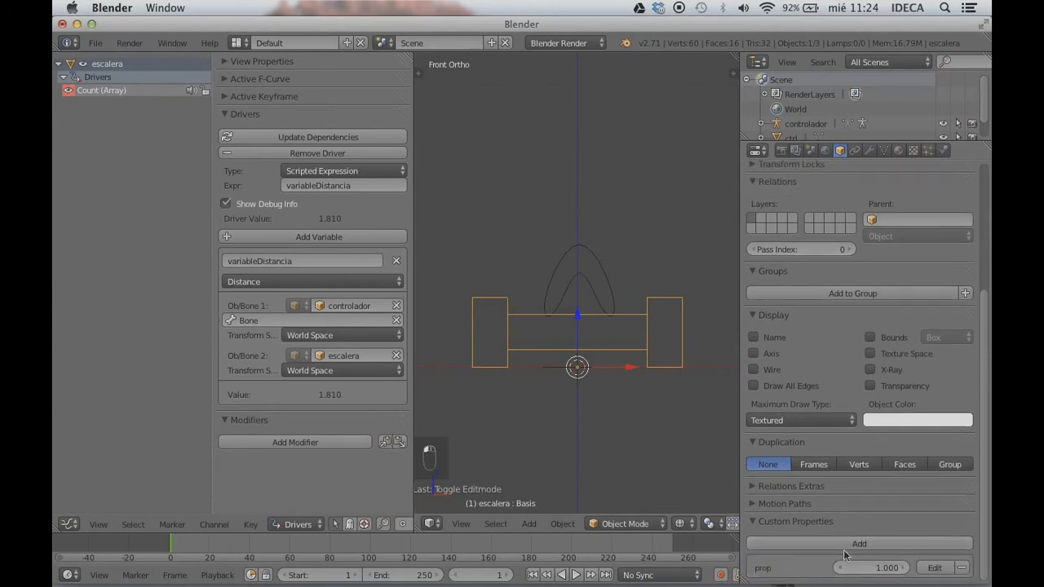
left_click(842, 545)
left_click(838, 518)
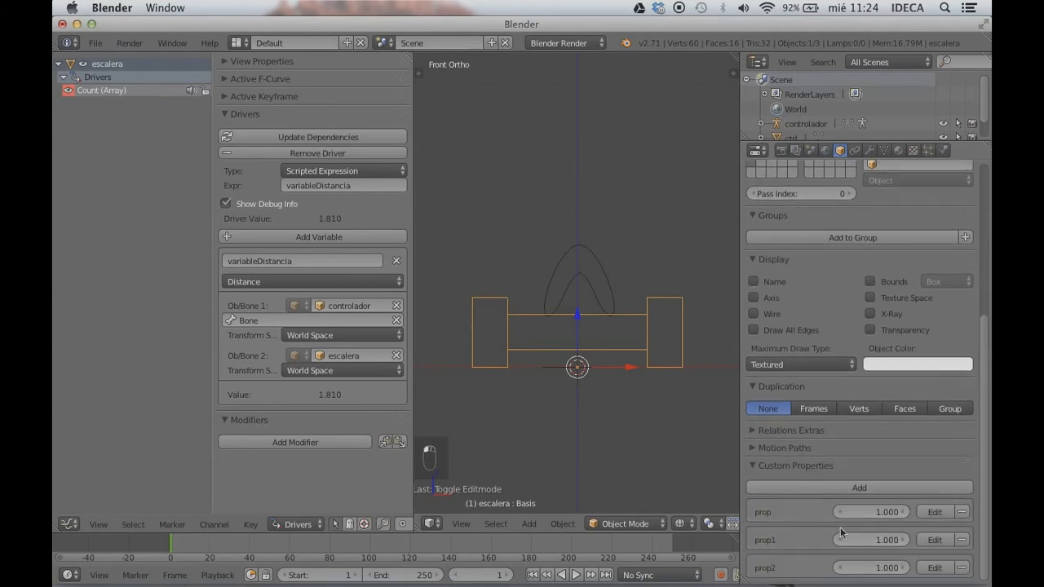
left_click(833, 488)
left_click(838, 460)
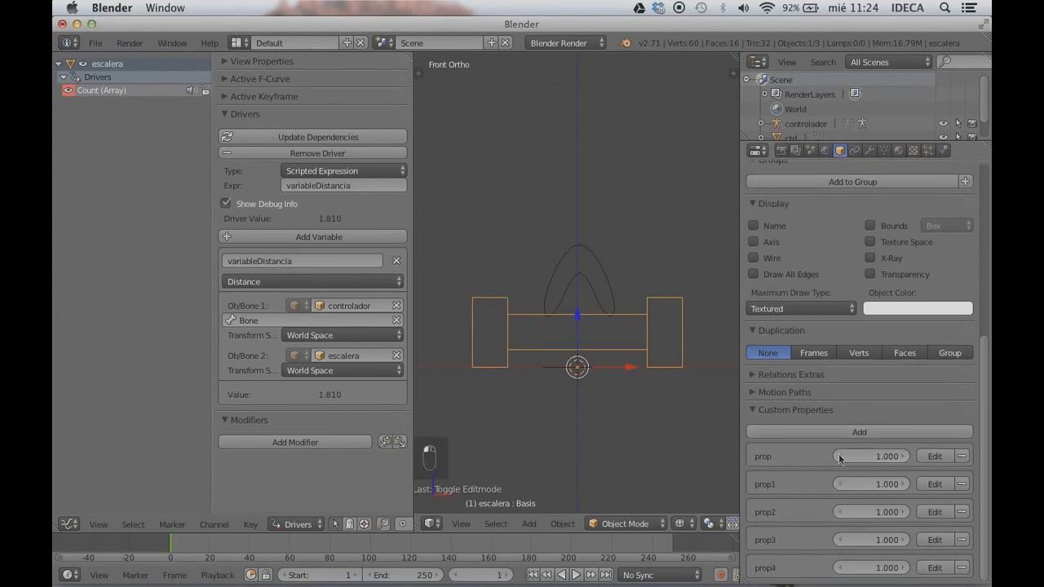
left_click(842, 434)
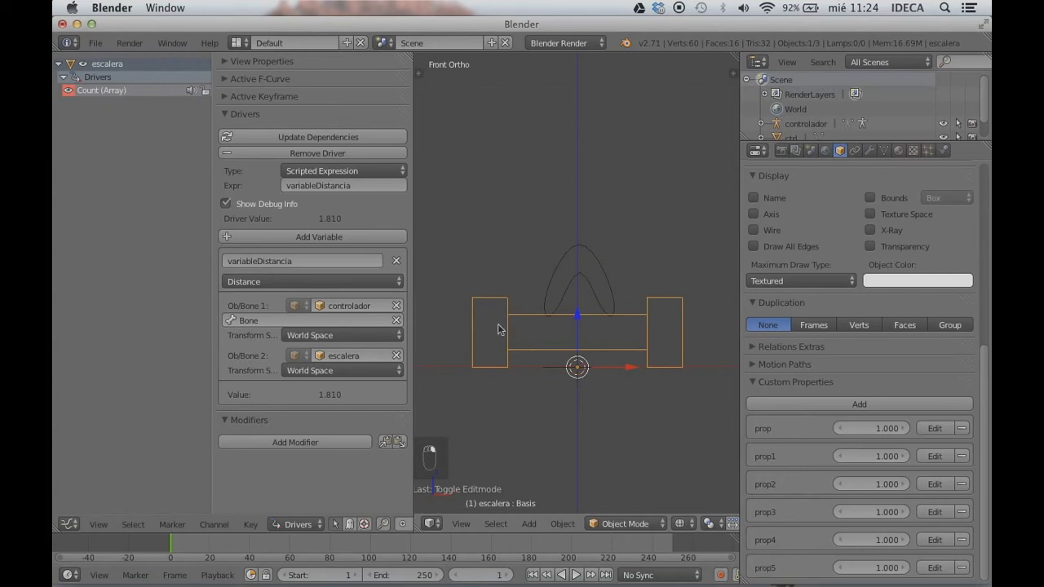
Examine the escalera mesh's shape keys, and return to its object custom properties to compare them
left_click(885, 151)
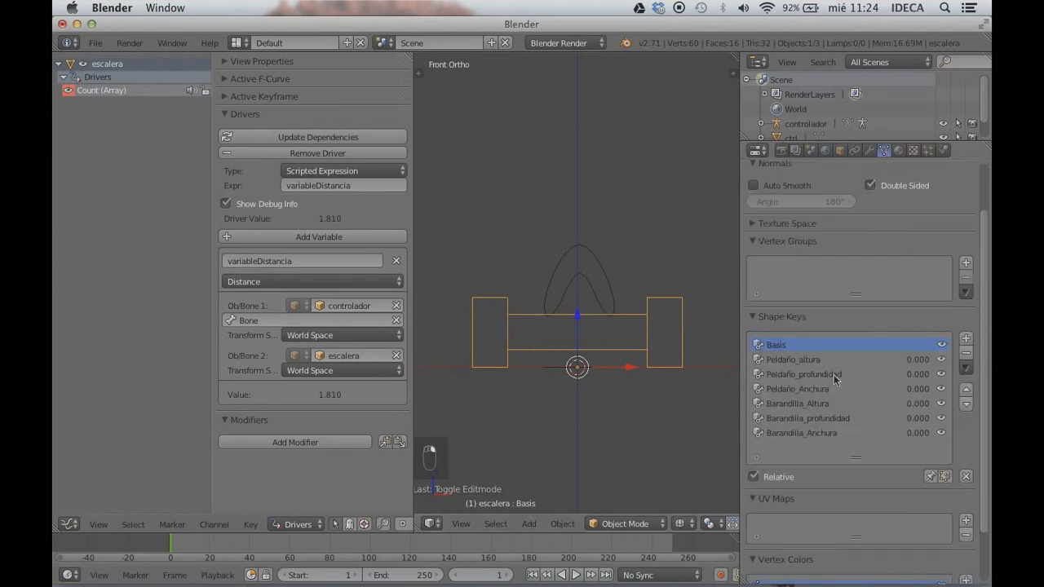
left_click(796, 372)
left_click(796, 404)
left_click(798, 419)
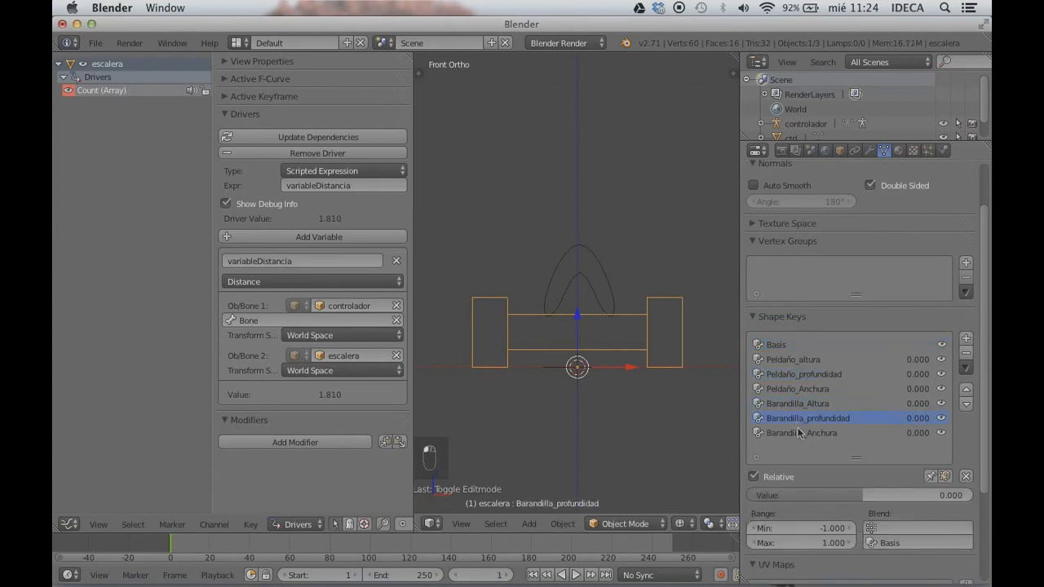
scroll(798, 424, "down", 3)
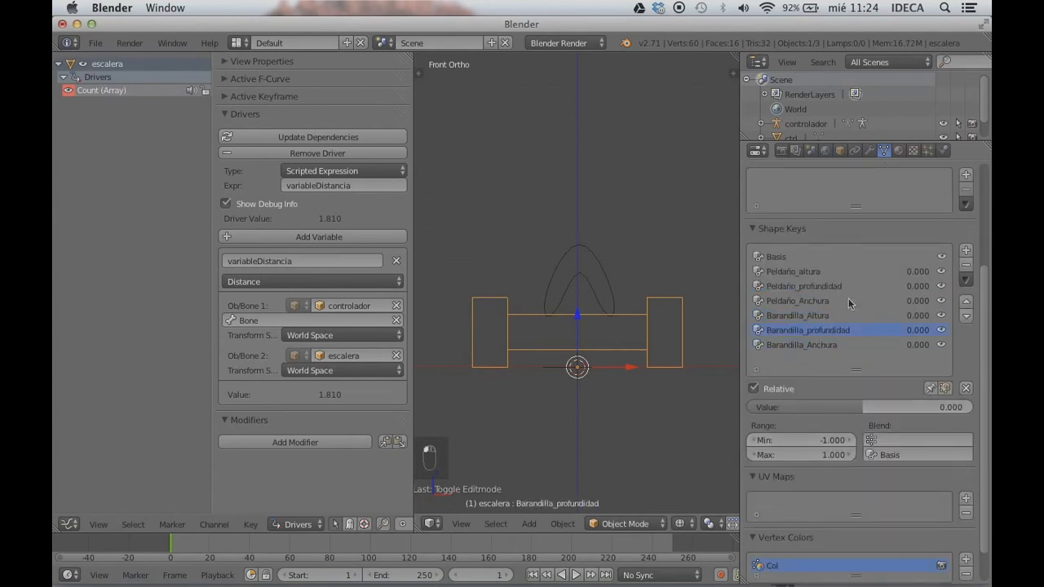
left_click(841, 152)
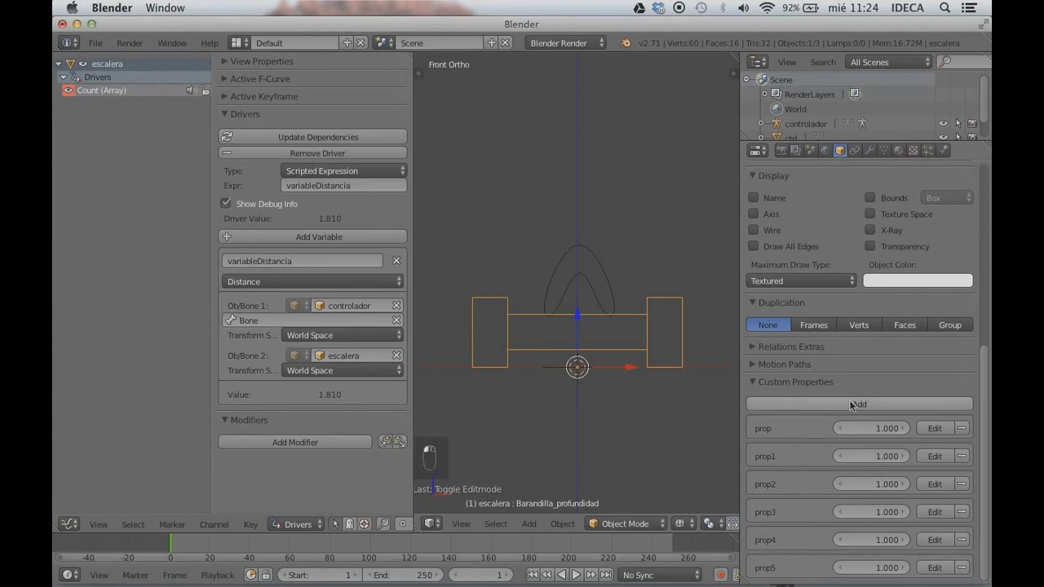
scroll(849, 404, "up", 4)
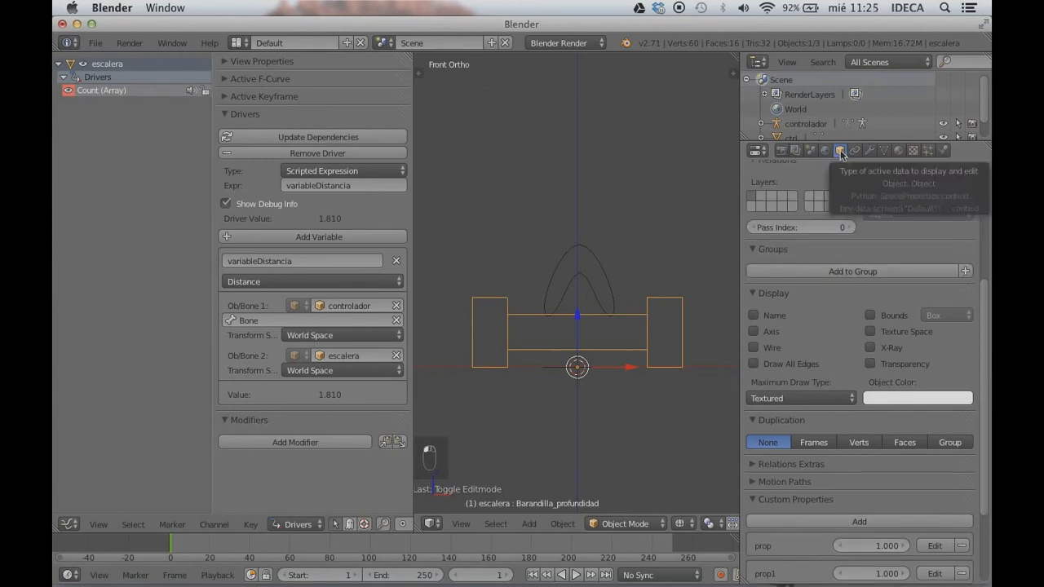
scroll(847, 428, "down", 4)
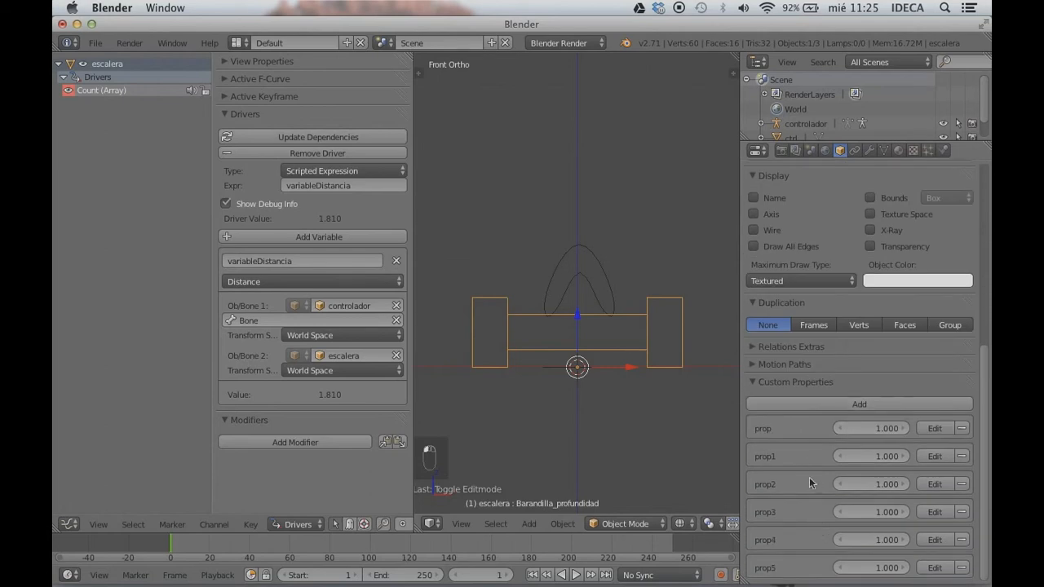
scroll(813, 466, "up", 3)
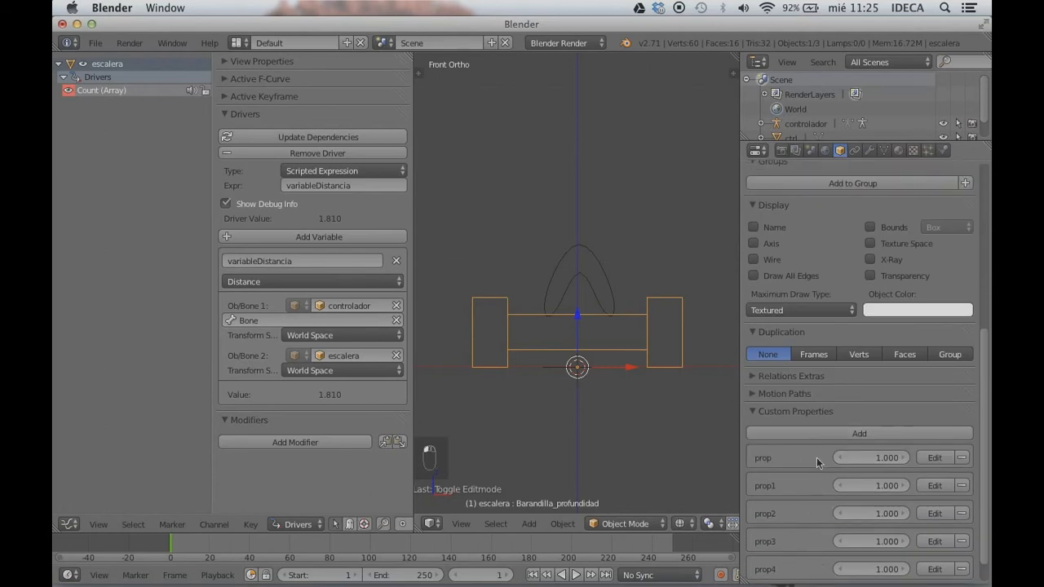
Show the 3D view's sidebar, collapse its Screencast Keys section and expand Properties to view the custom properties
left_click(733, 73)
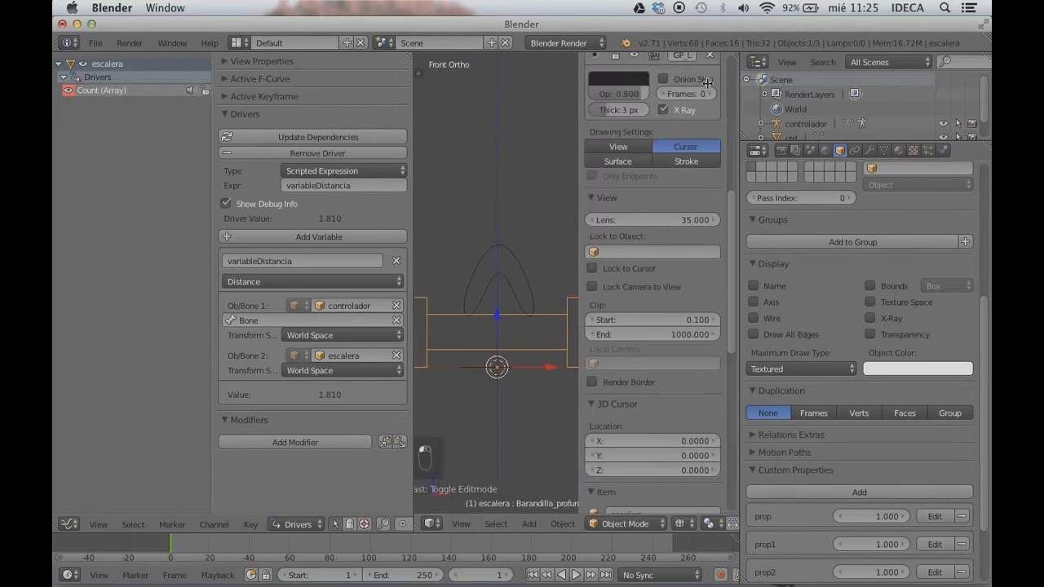
scroll(665, 164, "down", 10)
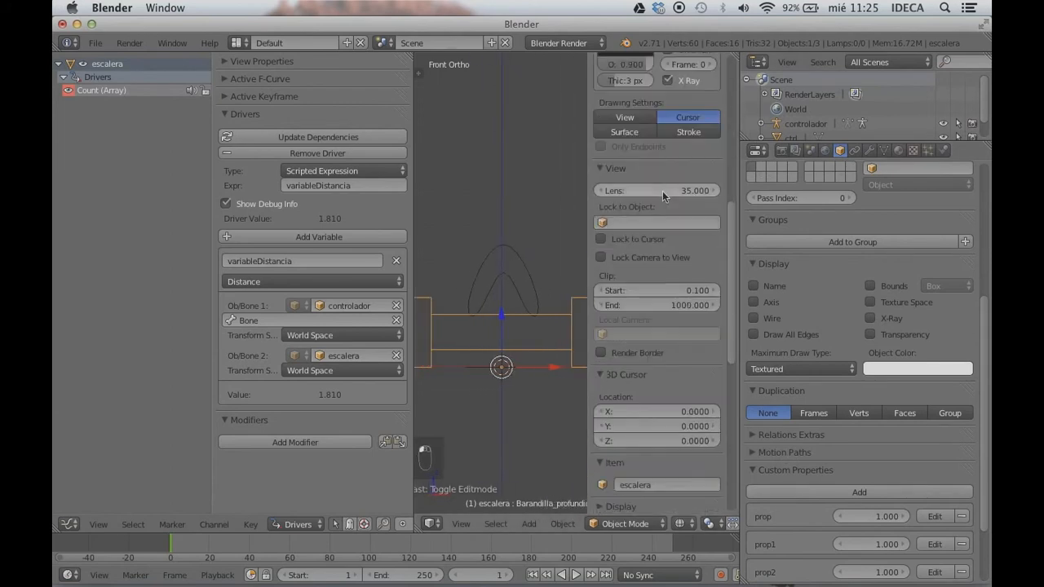
scroll(663, 292, "down", 2)
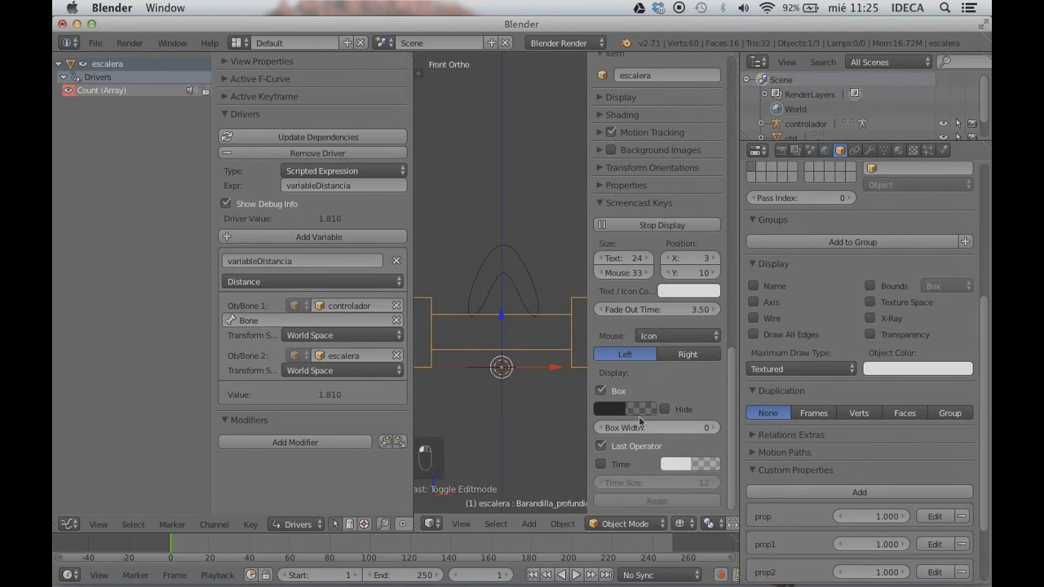
scroll(642, 305, "up", 3)
left_click(606, 321)
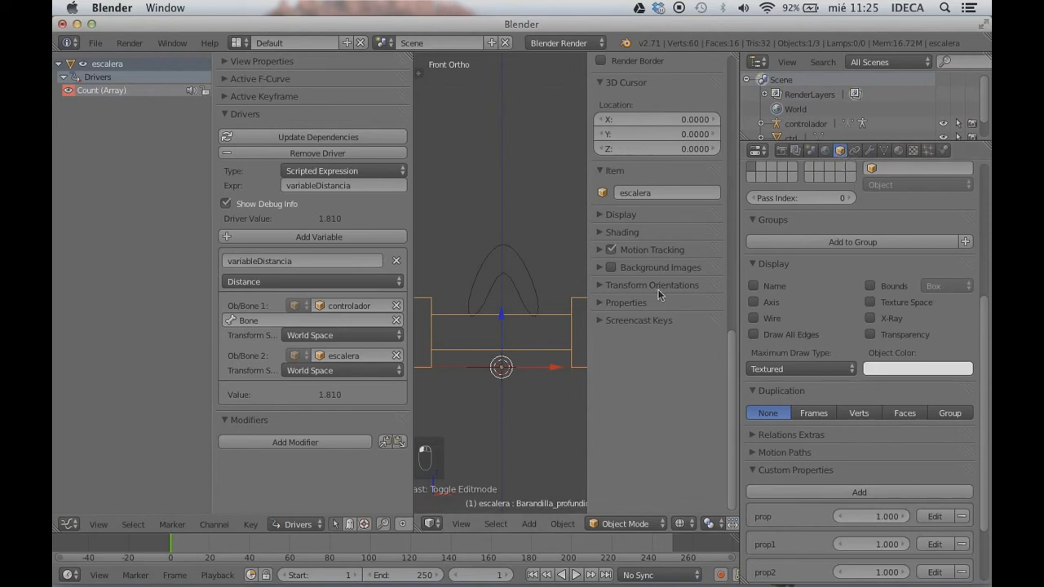
left_click(628, 303)
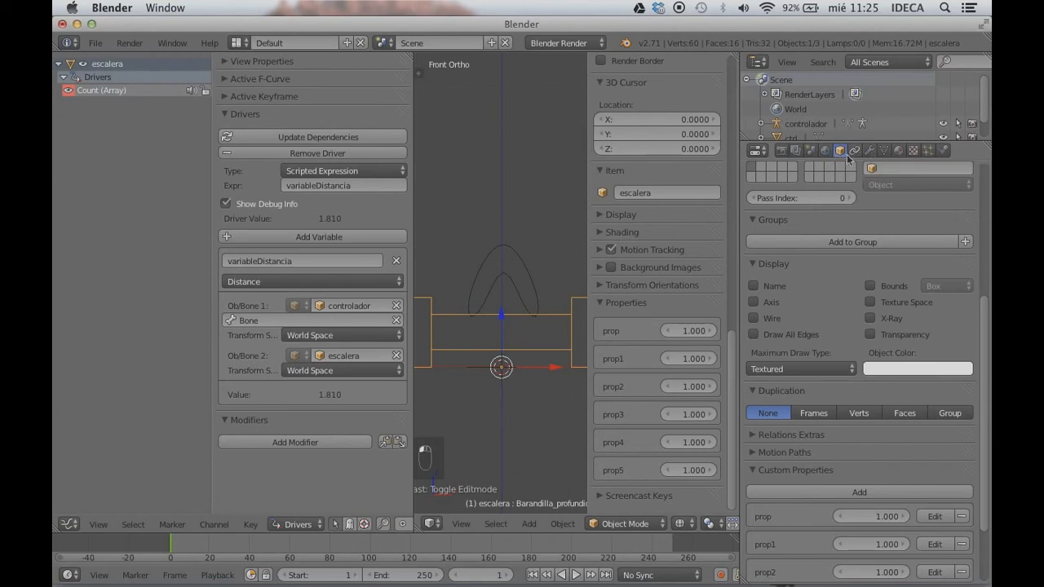
Dismiss the operator search and toggle the 3D view's sidebar repeatedly, leaving it hidden
key("space")
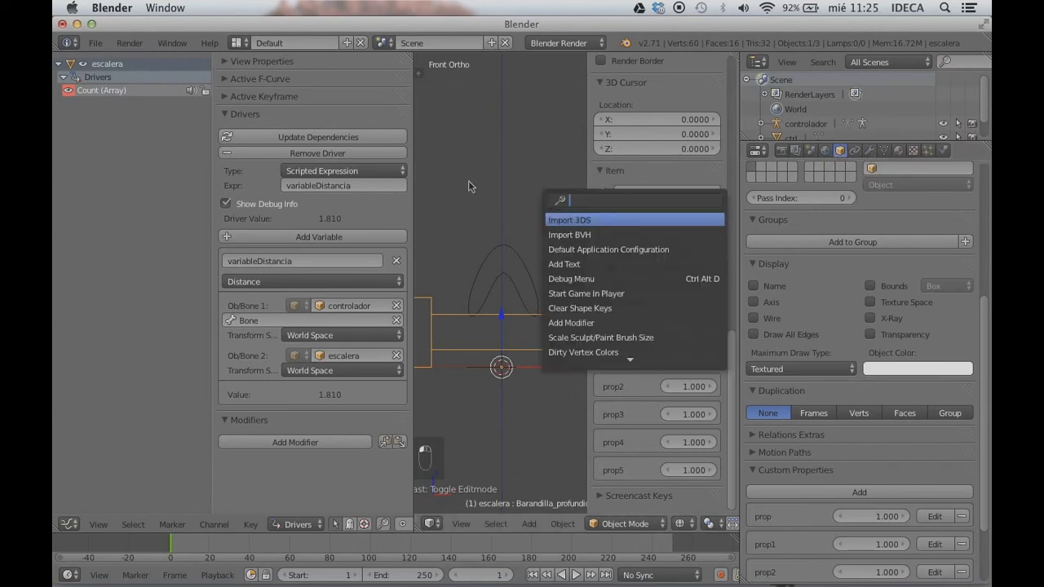
key("n")
key("n")
key("n")
key("n")
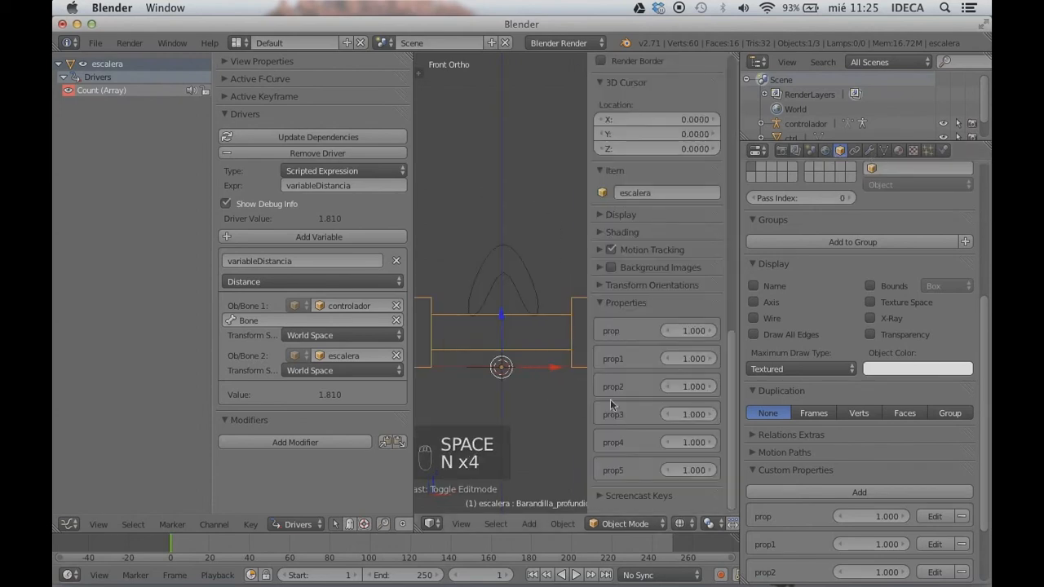
key("n")
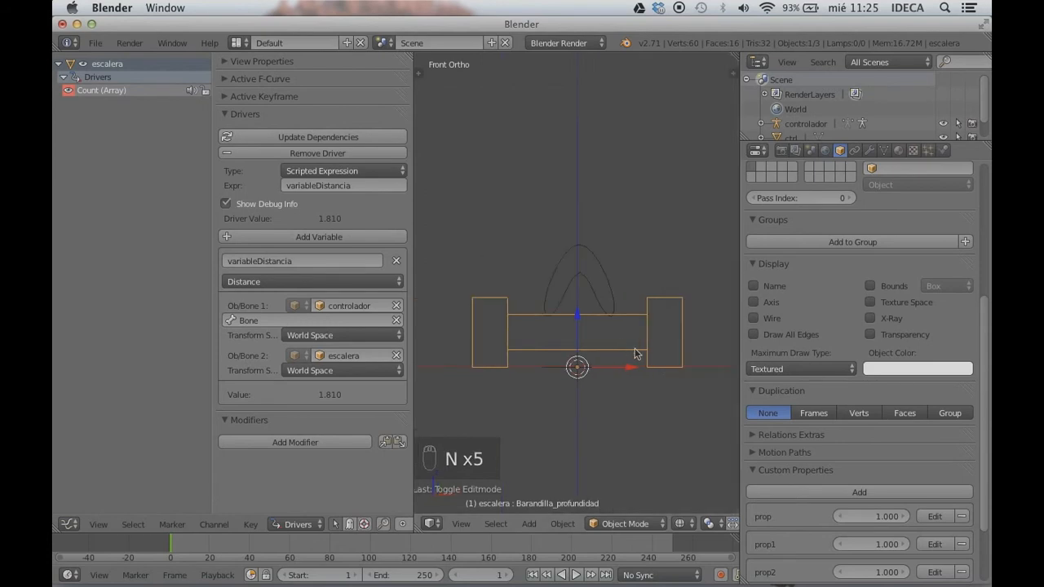
Turn the Outliner into a second, taller Properties editor showing the escalera mesh data above the object's custom properties
scroll(788, 434, "down", 3)
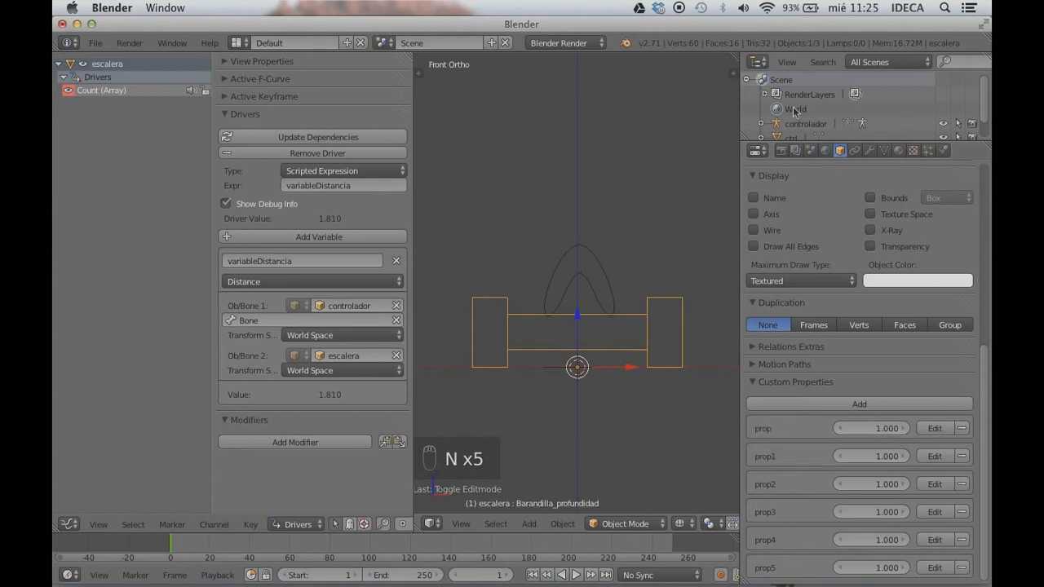
left_click(758, 61)
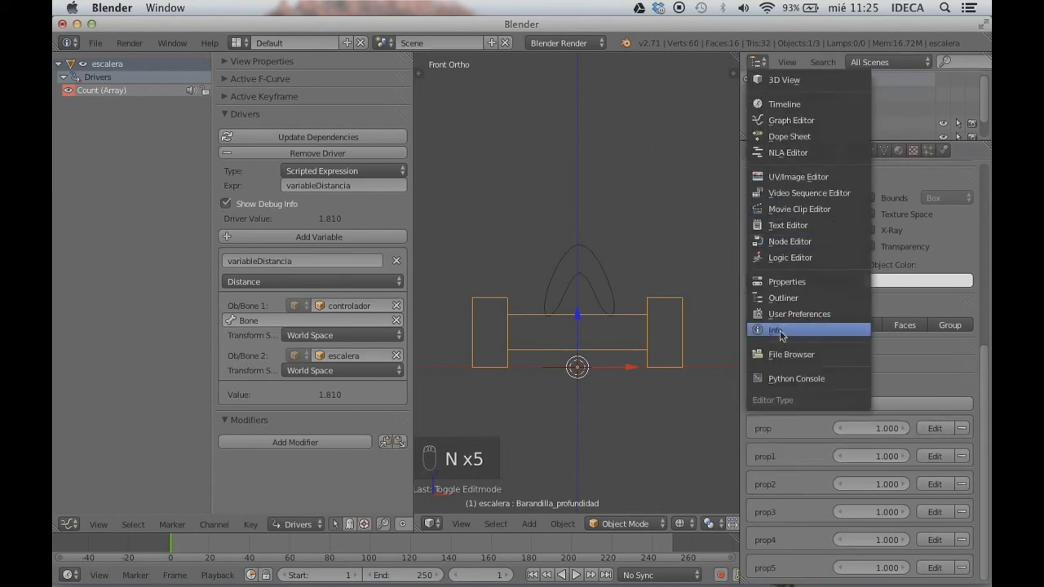
left_click(793, 282)
left_click_drag(810, 140, 820, 238)
left_click(884, 62)
scroll(847, 142, "down", 6)
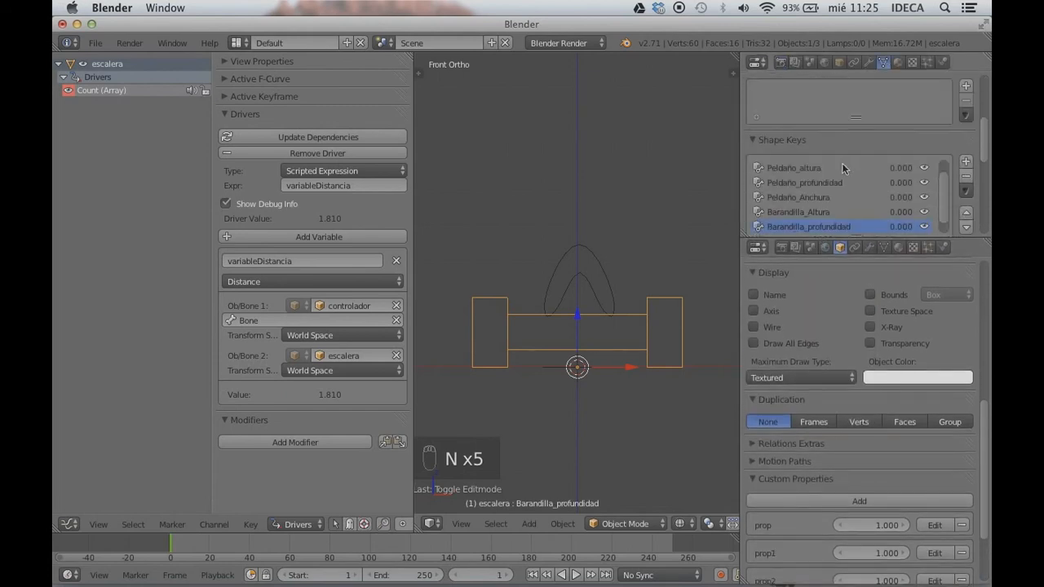
scroll(776, 119, "up", 6)
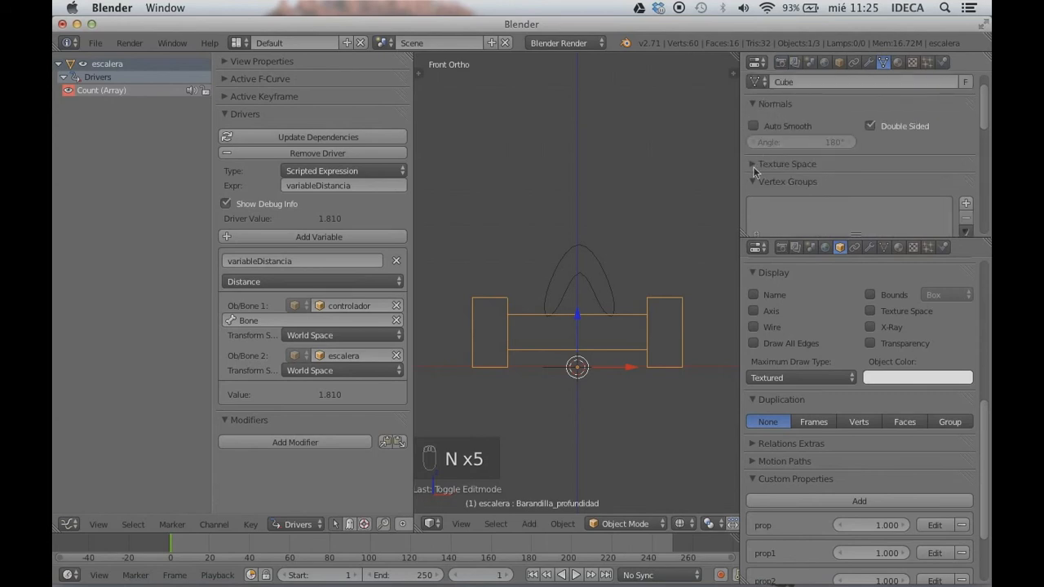
Enlarge the Shape Keys list to show every key, and bring all six custom properties into view in the lower Properties editor
scroll(753, 167, "down", 3)
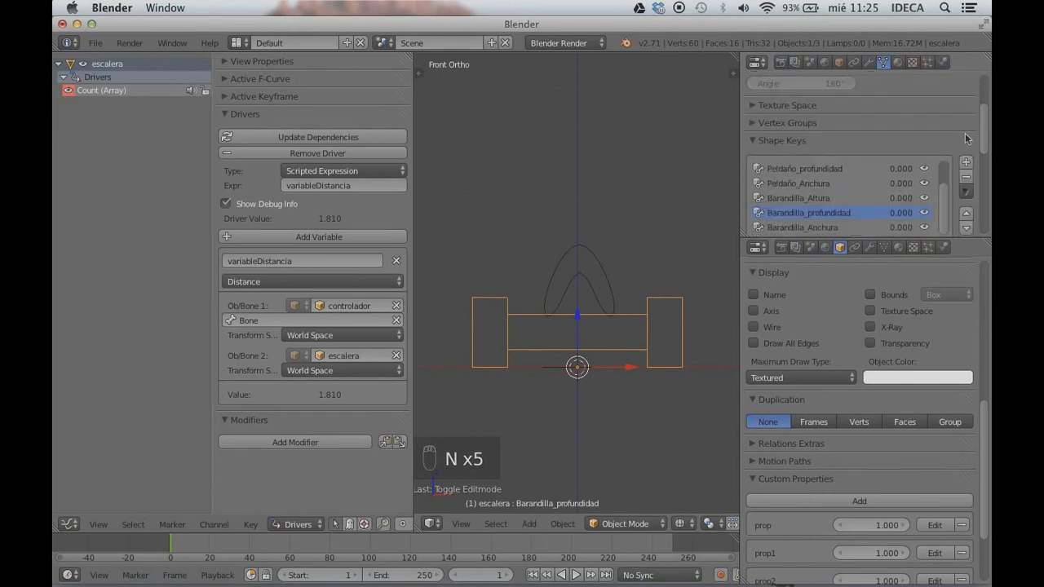
left_click_drag(984, 132, 985, 144)
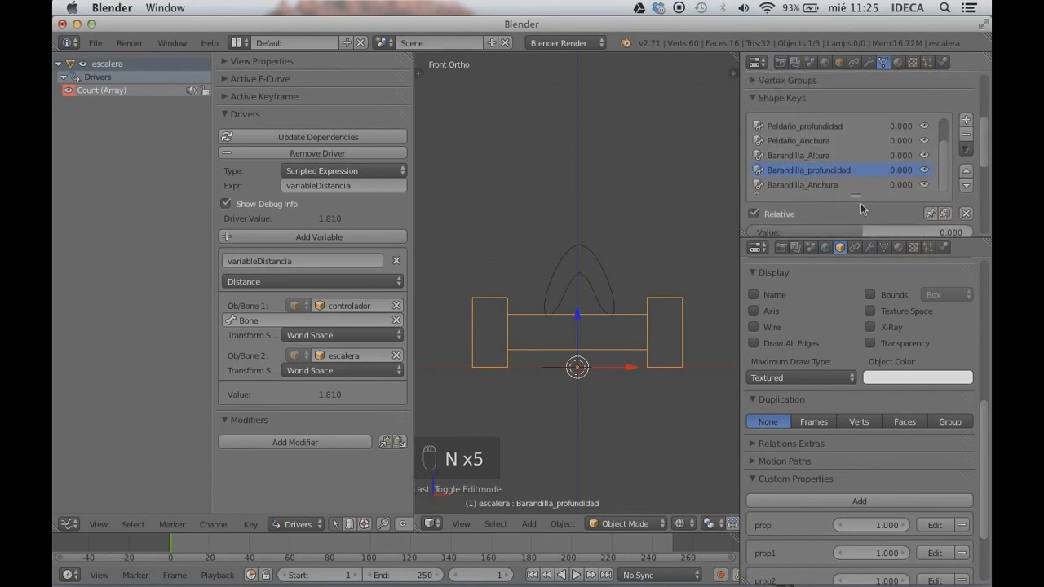
left_click_drag(856, 196, 855, 226)
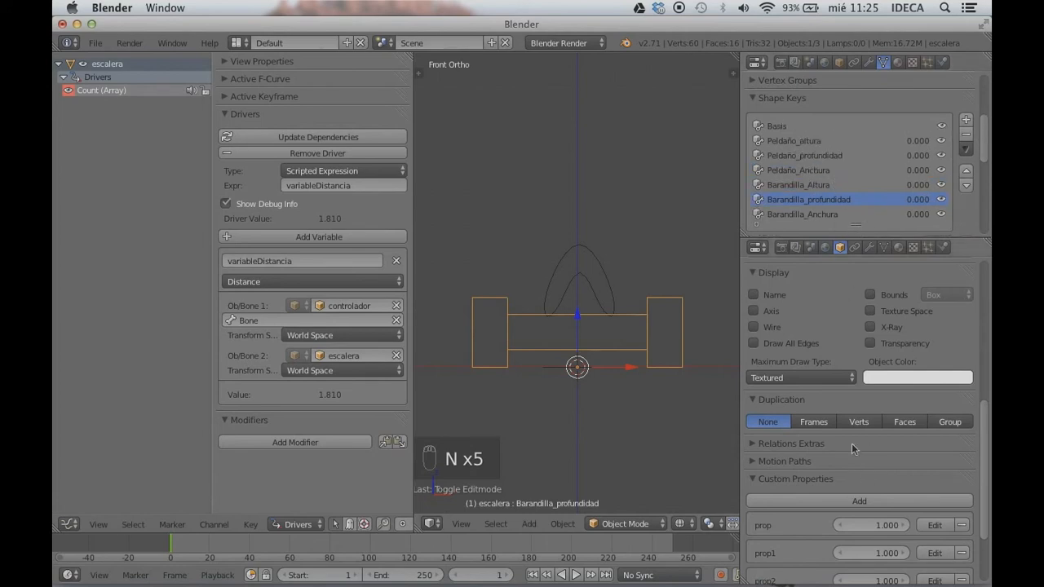
scroll(824, 204, "down", 1)
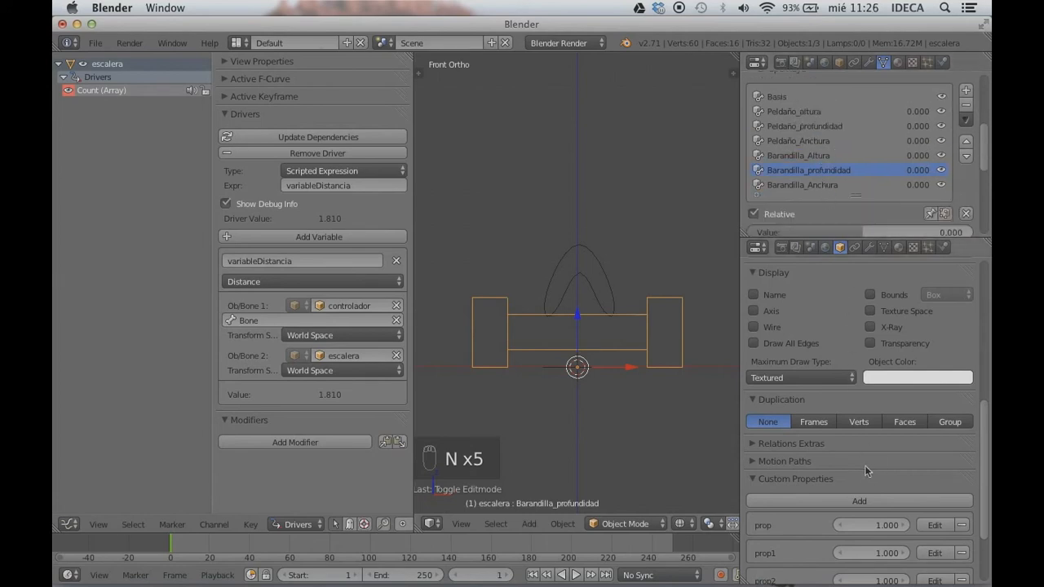
scroll(865, 471, "down", 3)
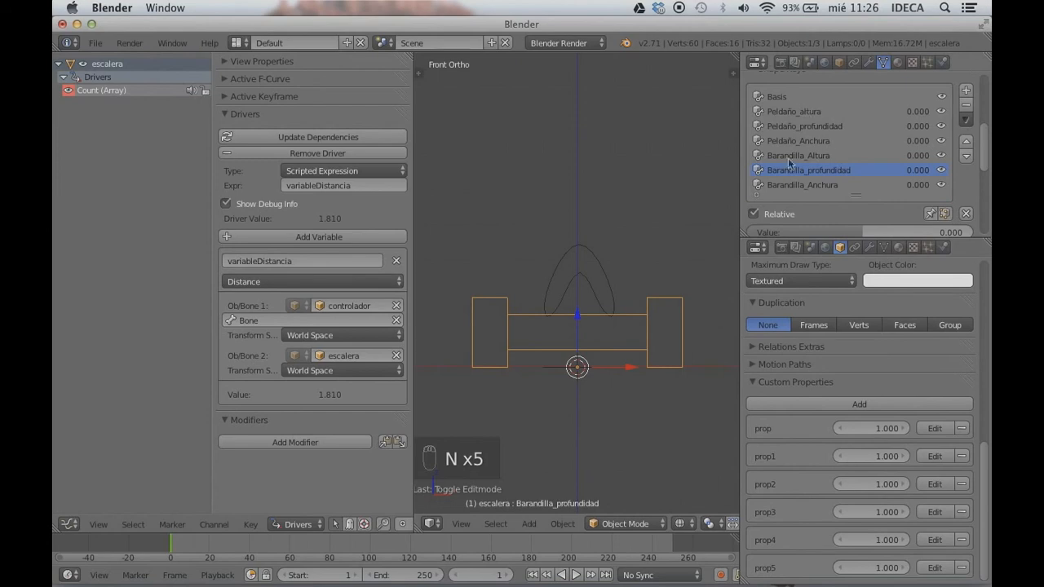
Select the Peldaño_altura shape key, rename the custom property prop as Peldaño_altura, and set the property's minimum to -1
left_click(787, 113)
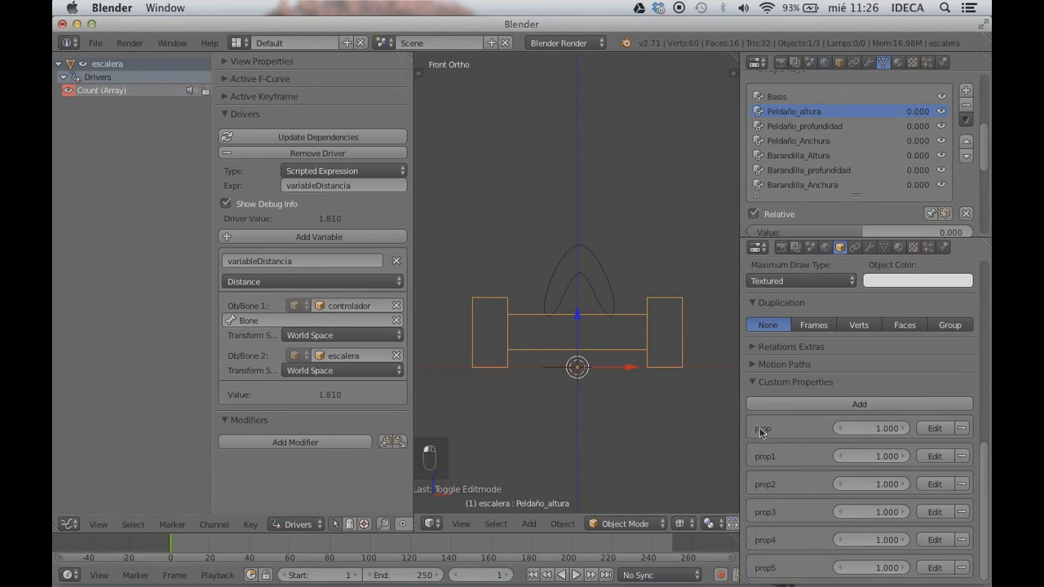
left_click(935, 429)
left_click(917, 448)
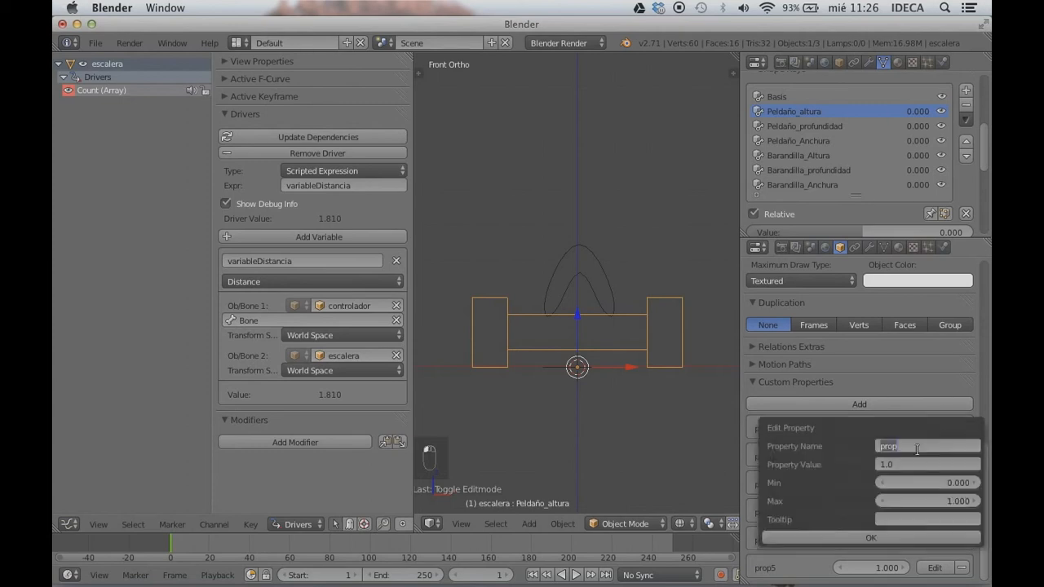
type("Peldaño_altura")
left_click(938, 483)
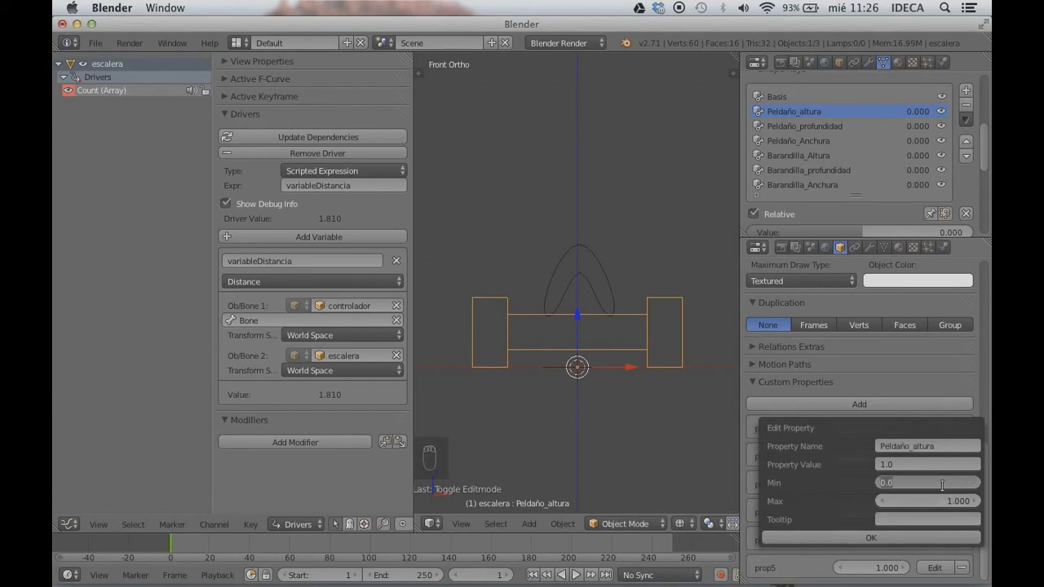
type("1")
key("Return")
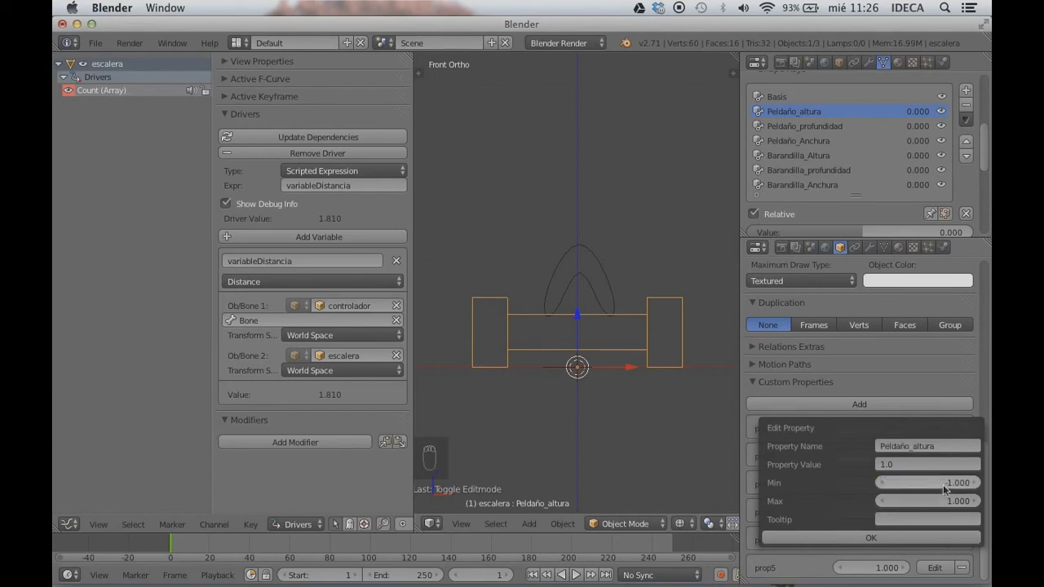
left_click(895, 536)
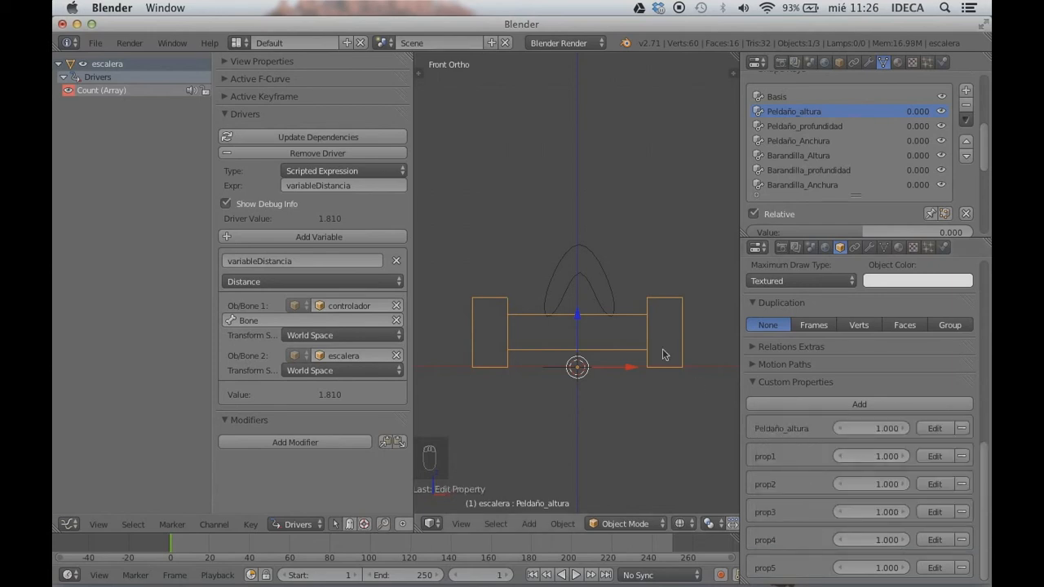
Check Peldaño_altura in the 3D view's sidebar, try varying its value and set it back to 1, leaving the sidebar hidden
key("n")
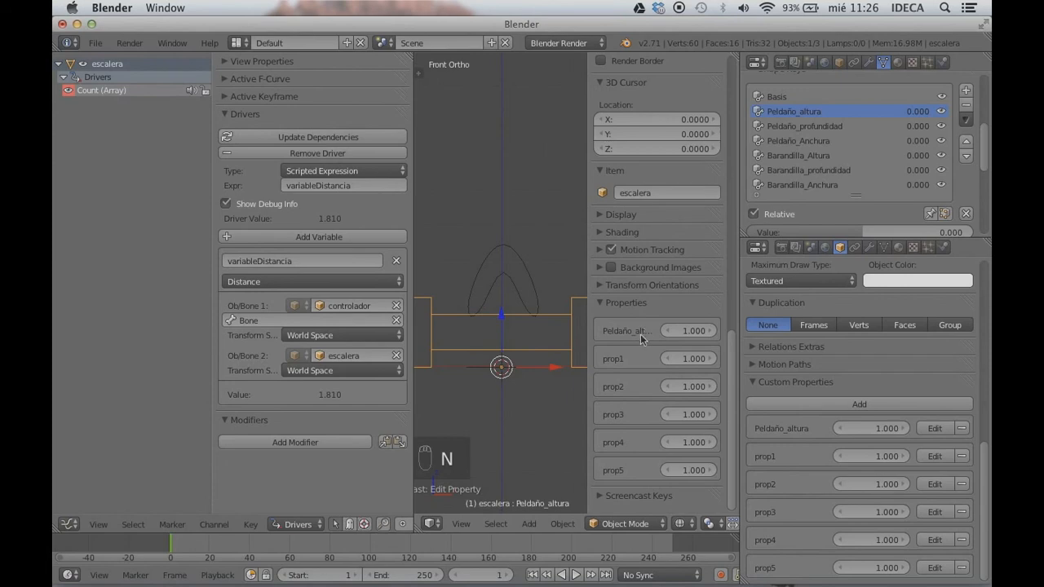
key("n")
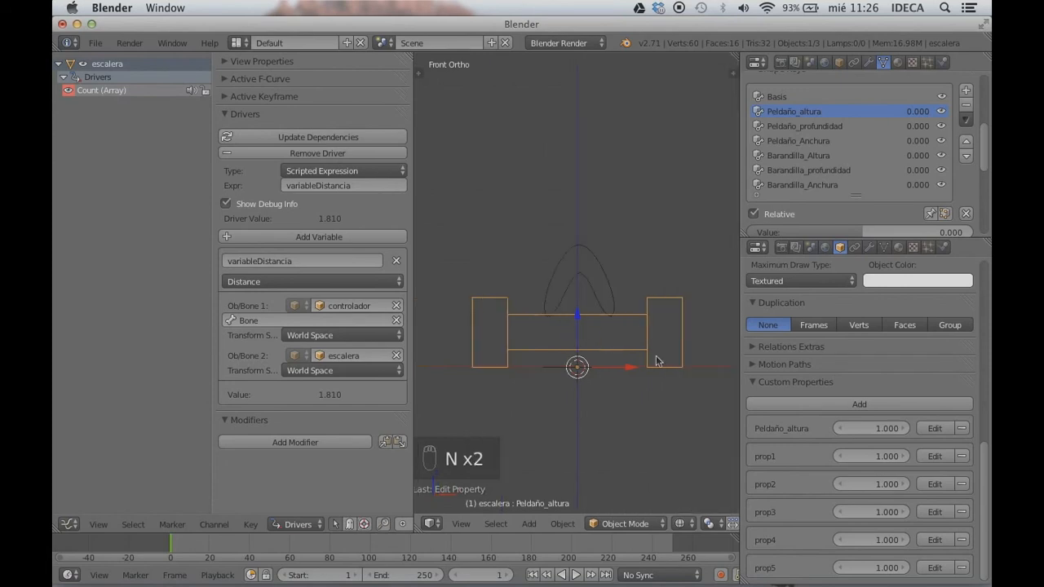
left_click(862, 432)
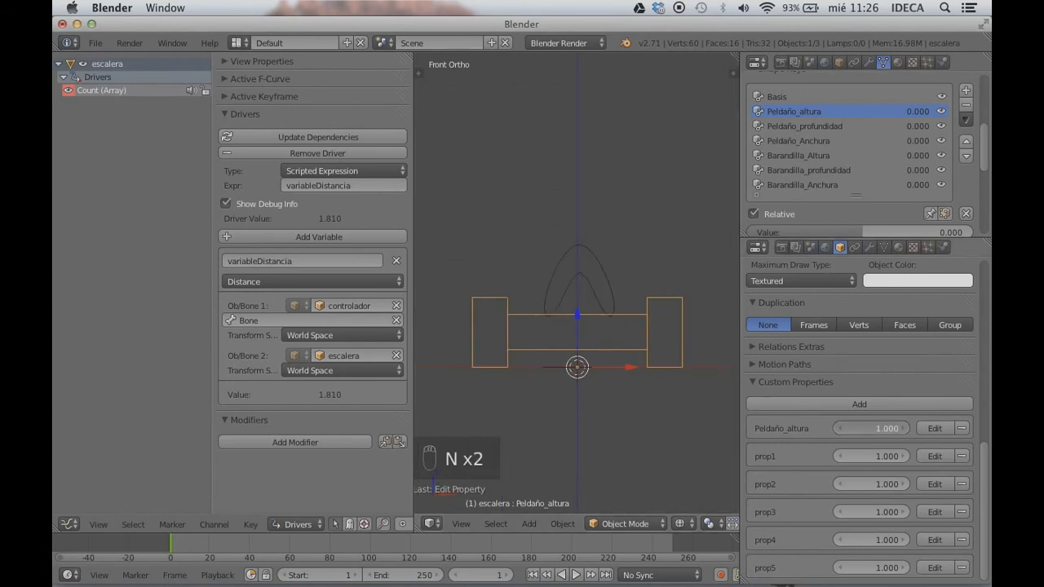
left_click_drag(862, 428, 816, 428)
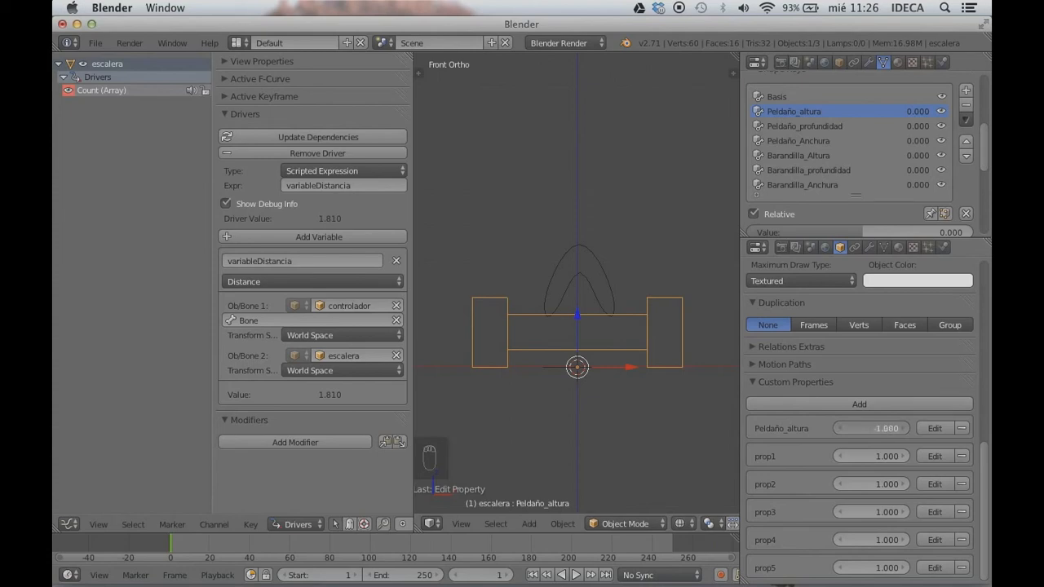
left_click(862, 429)
type("1")
key("Return")
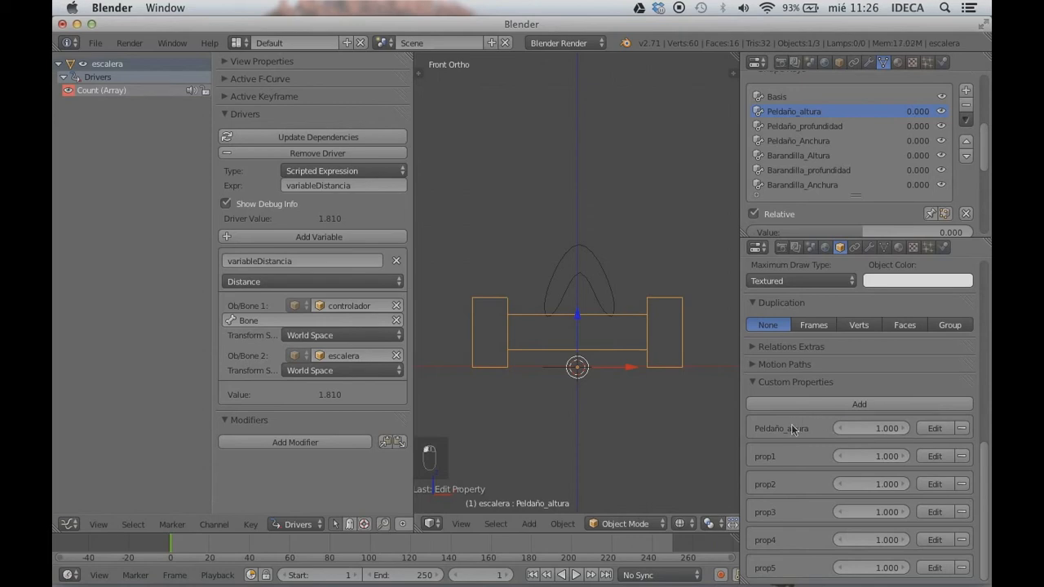
key("n")
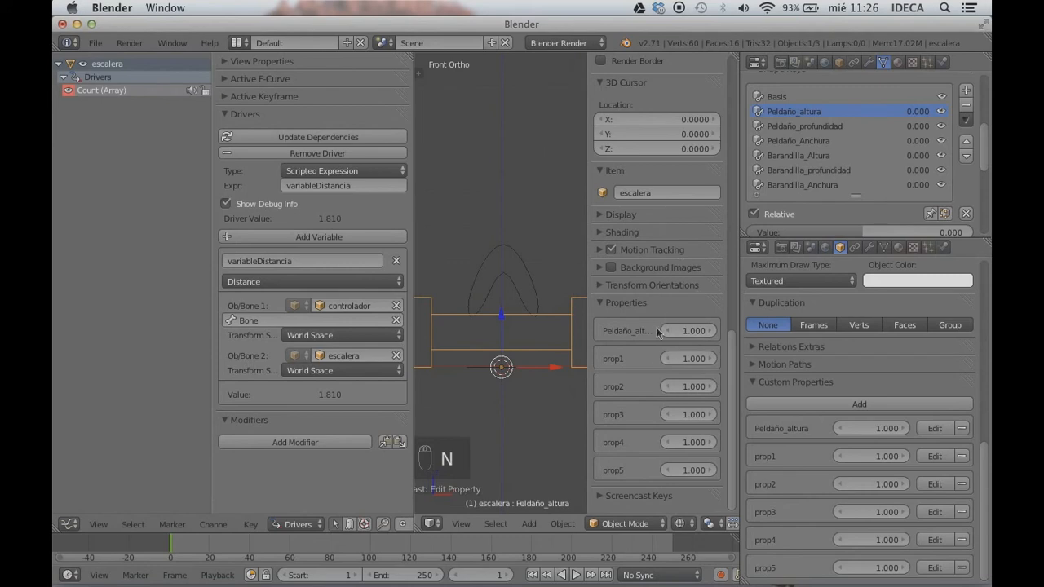
key("n")
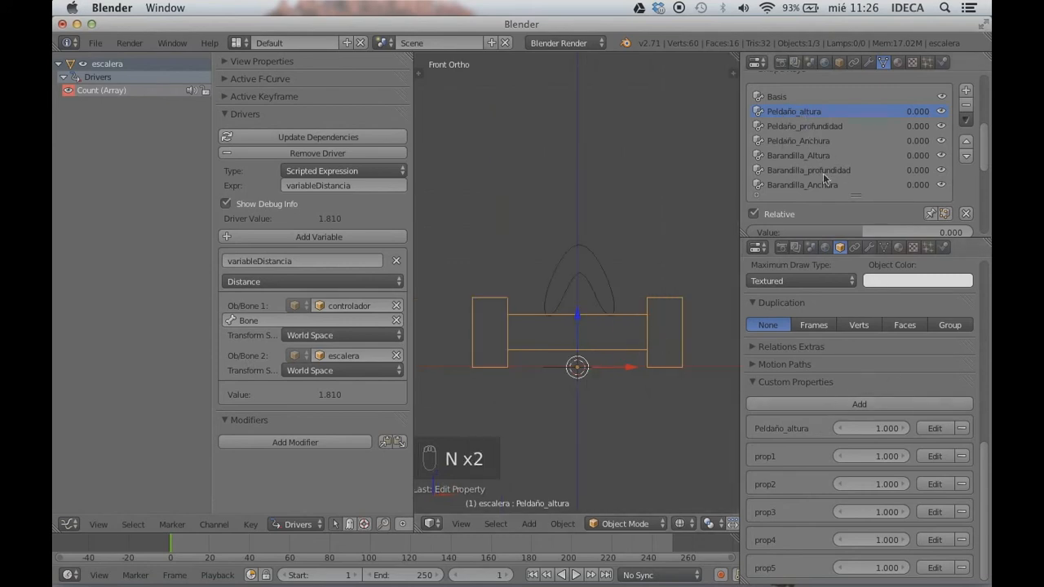
Enlarge the mesh data editor and add a driver to the Peldaño_altura shape key's value, with its range minimum at -1
scroll(823, 173, "down", 3)
scroll(826, 178, "up", 3)
scroll(826, 177, "down", 1)
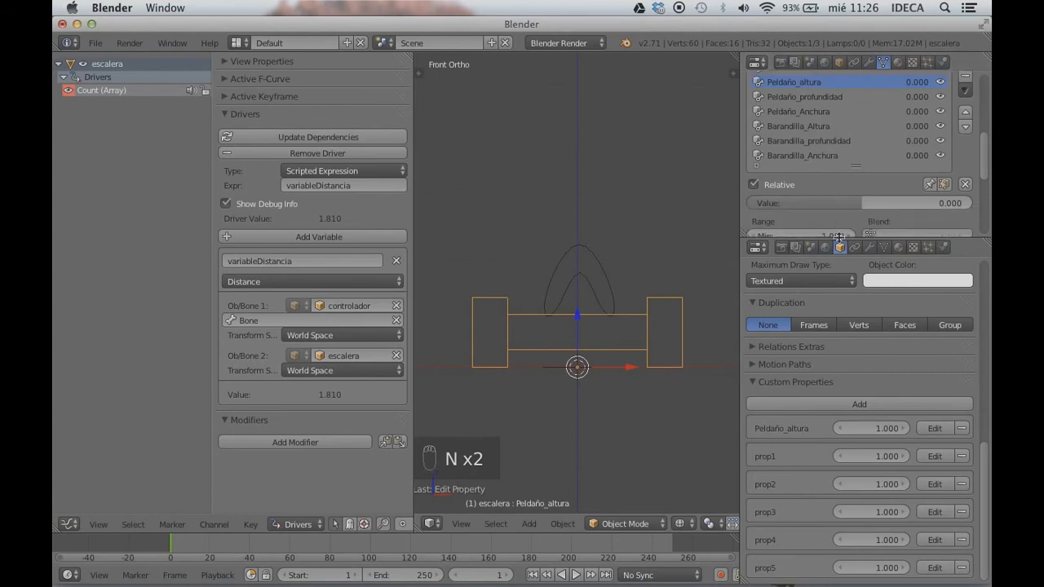
left_click_drag(840, 237, 840, 276)
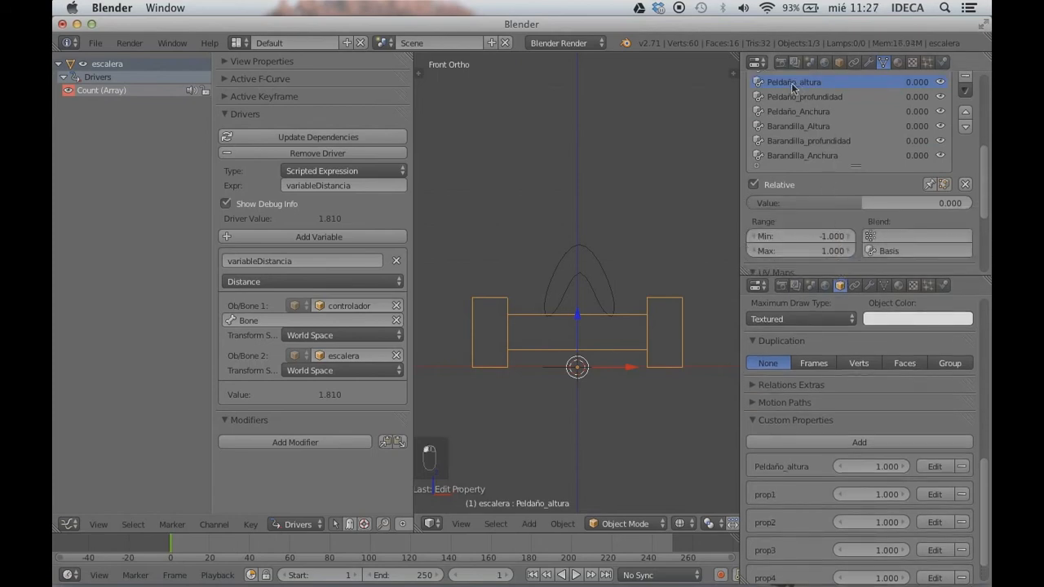
right_click(849, 204)
left_click(821, 224)
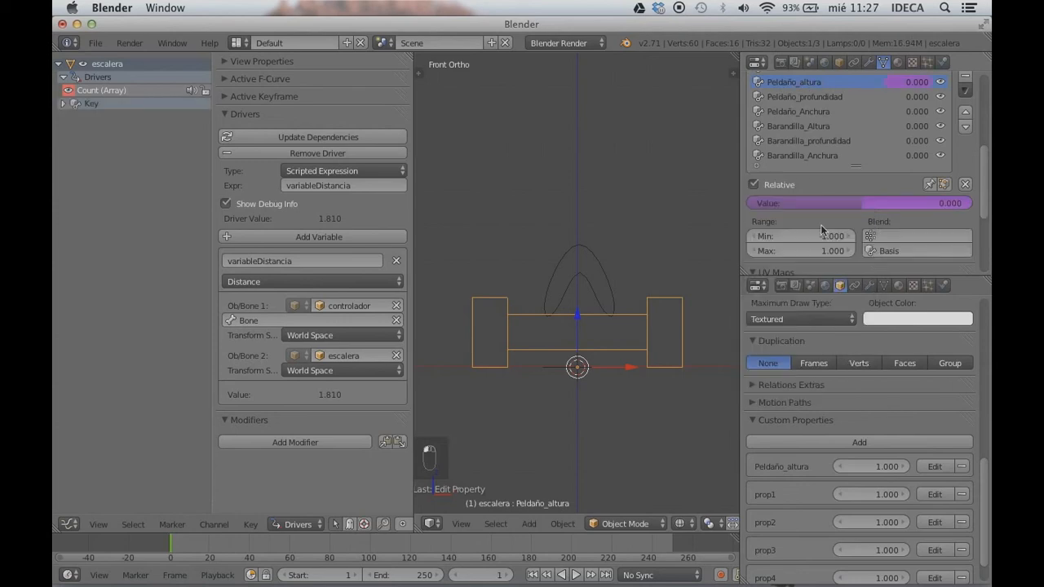
left_click(819, 236)
type("-1")
key("Return")
Widen the drivers editor, expand the Key group and select the Peldaño_altura value driver
left_click_drag(415, 215, 493, 217)
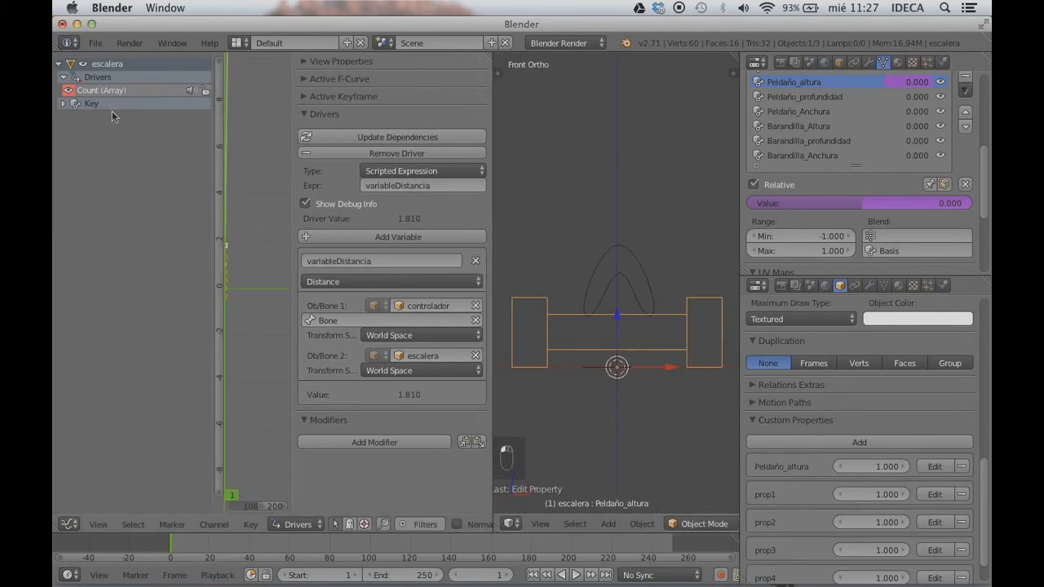
left_click(62, 105)
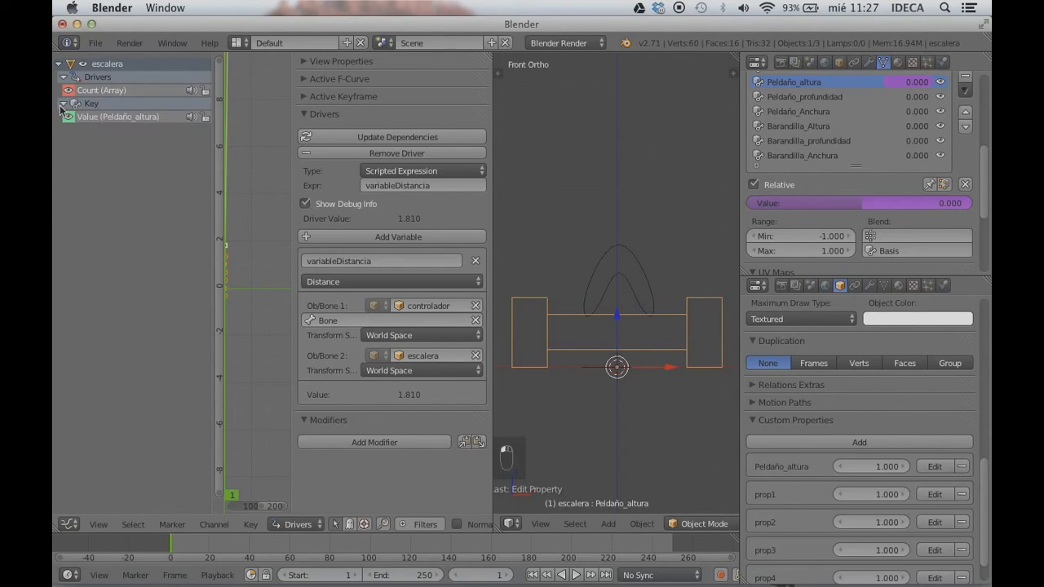
left_click(121, 119)
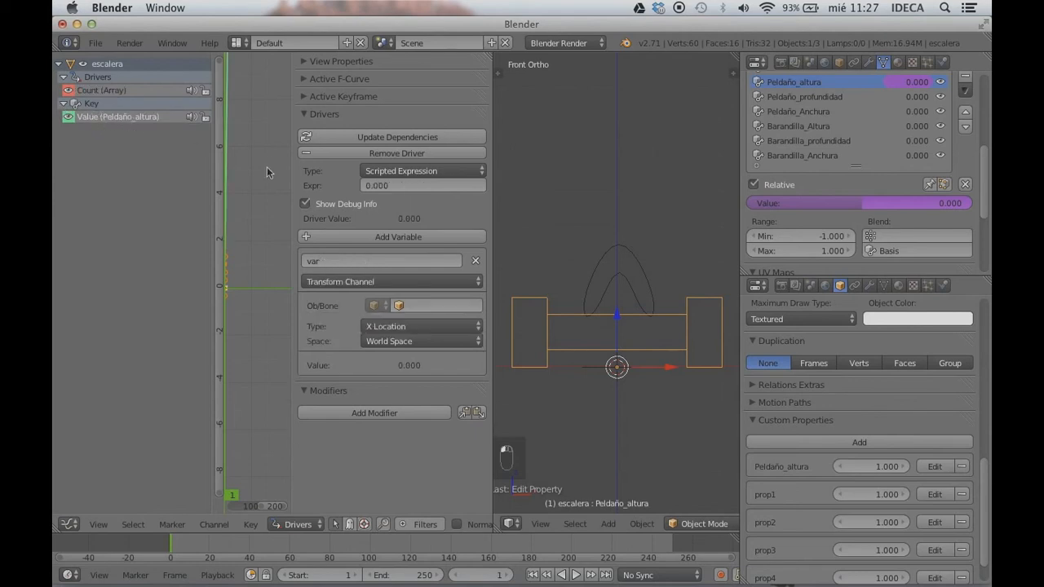
Make the driver variable a Single Property that uses the escalera object as its source
left_click(377, 282)
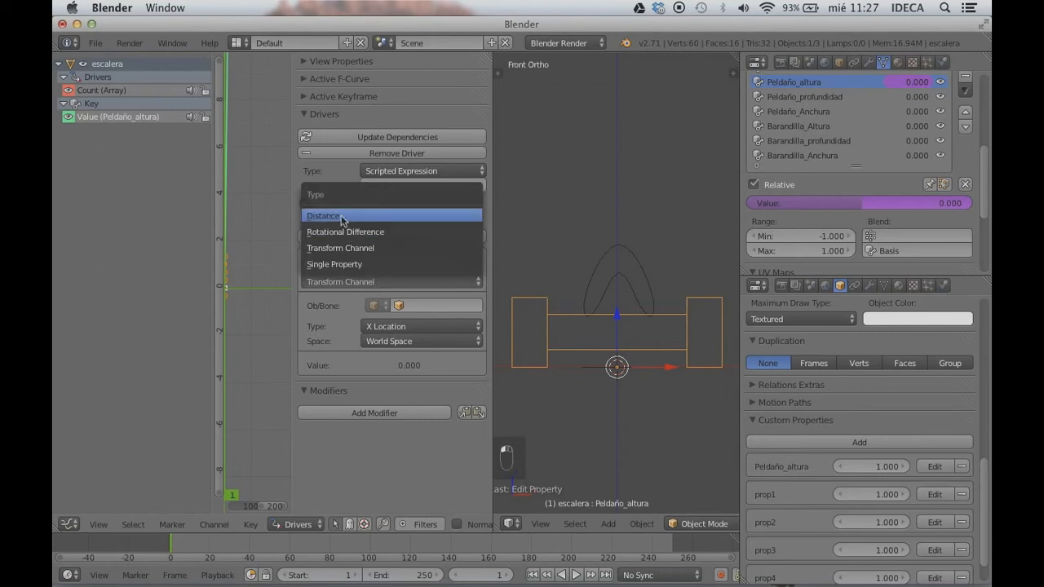
left_click(342, 264)
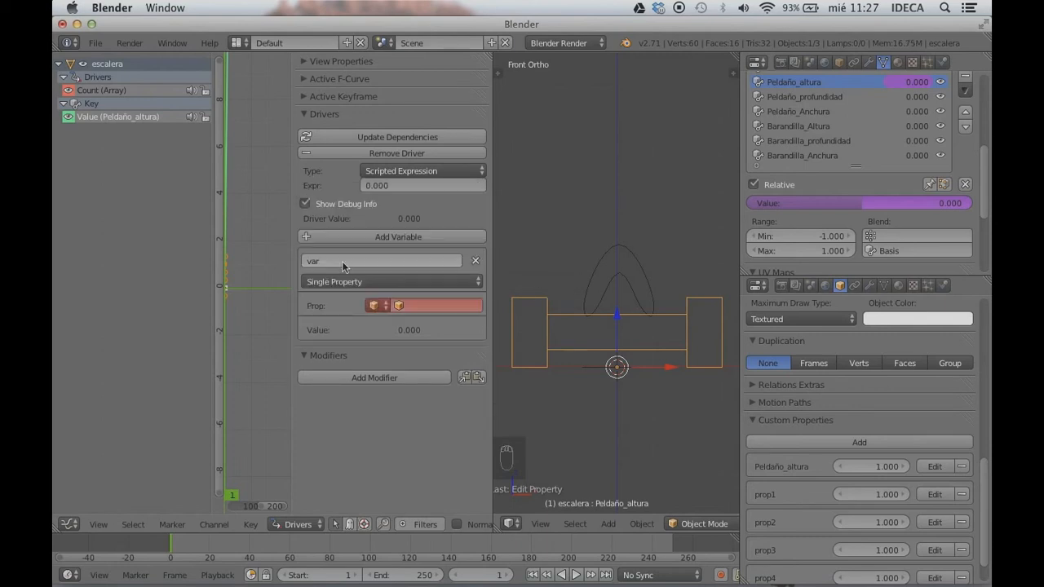
left_click(438, 307)
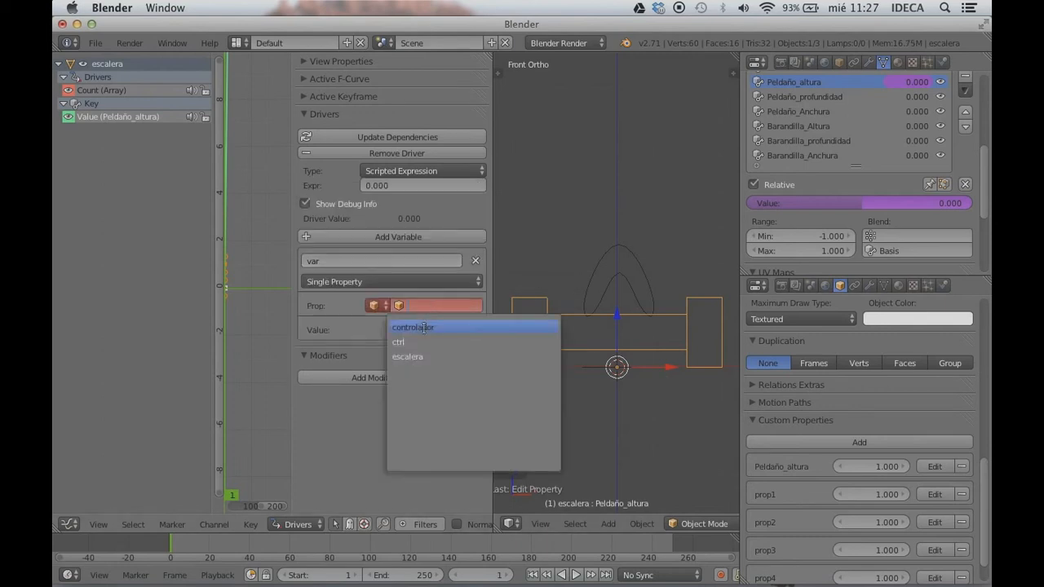
left_click(421, 354)
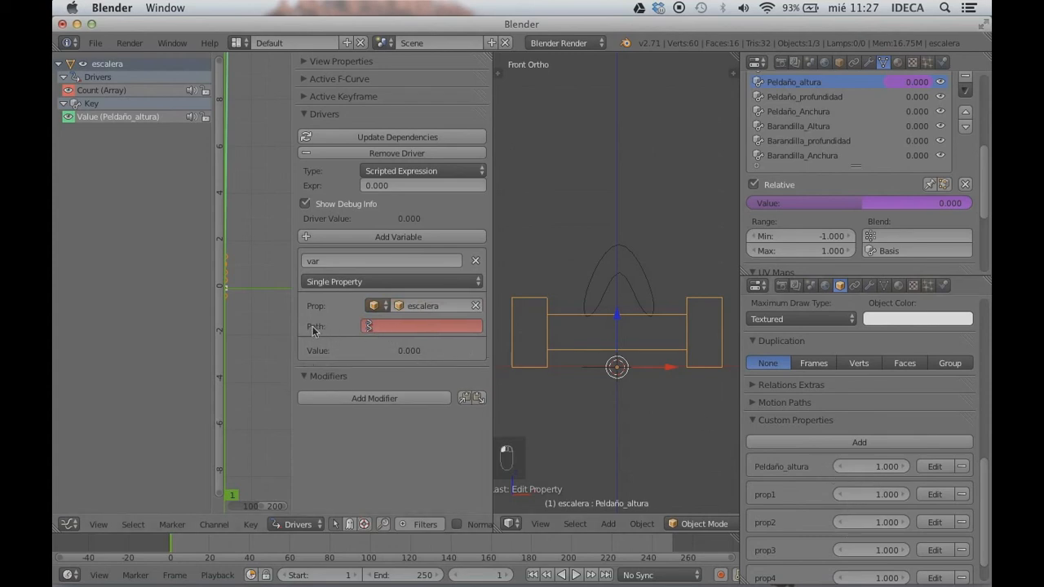
Copy the data path of the prop1 custom property and paste it as the driver variable's path
right_click(861, 464)
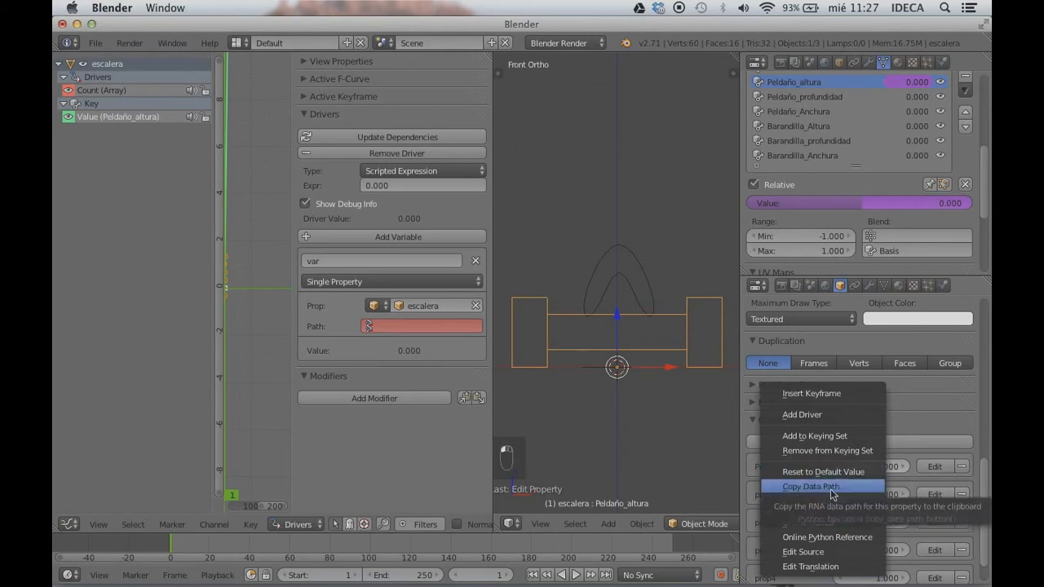
left_click(832, 489)
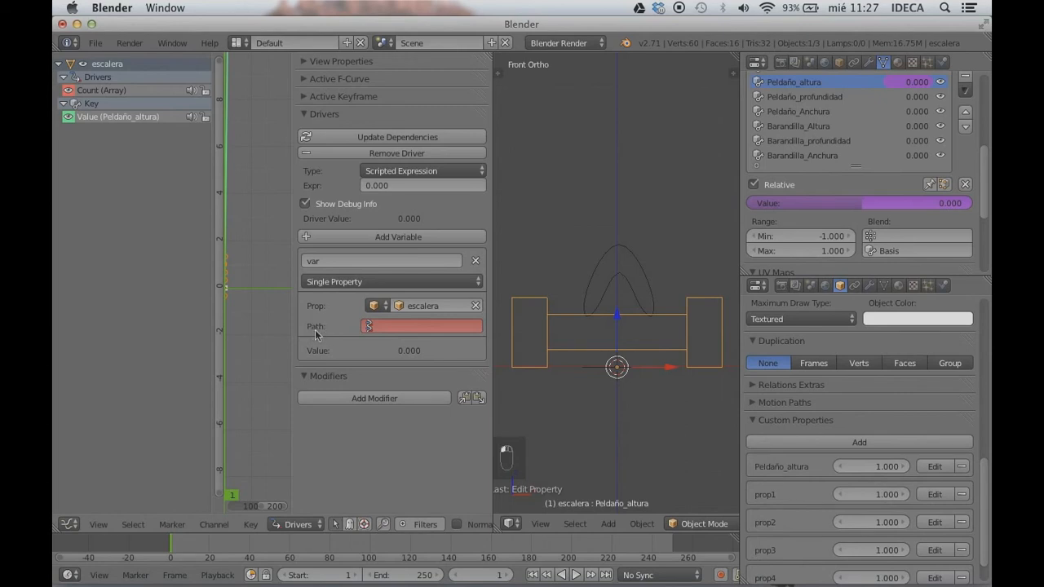
right_click(846, 494)
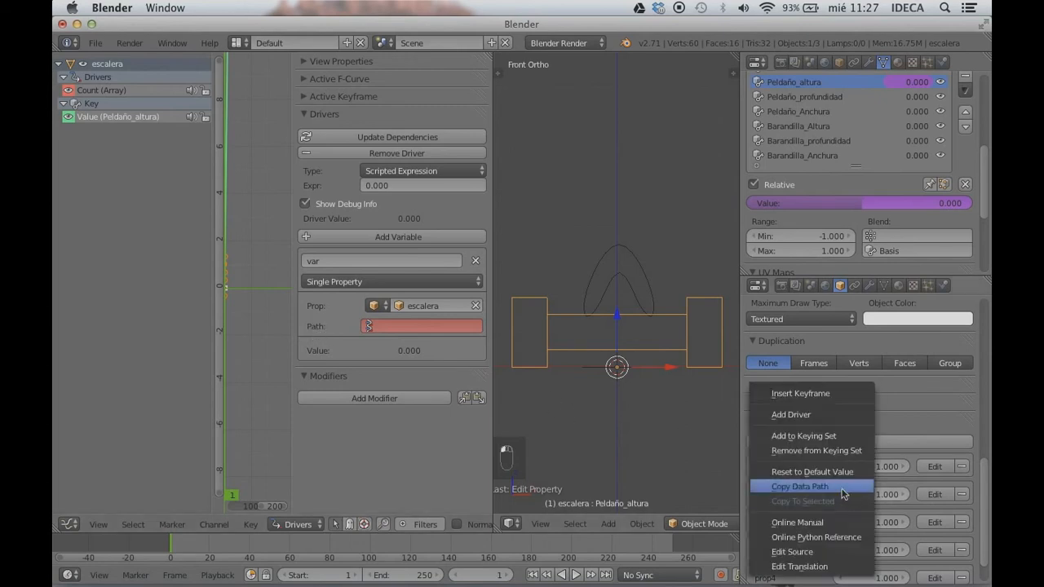
left_click(821, 489)
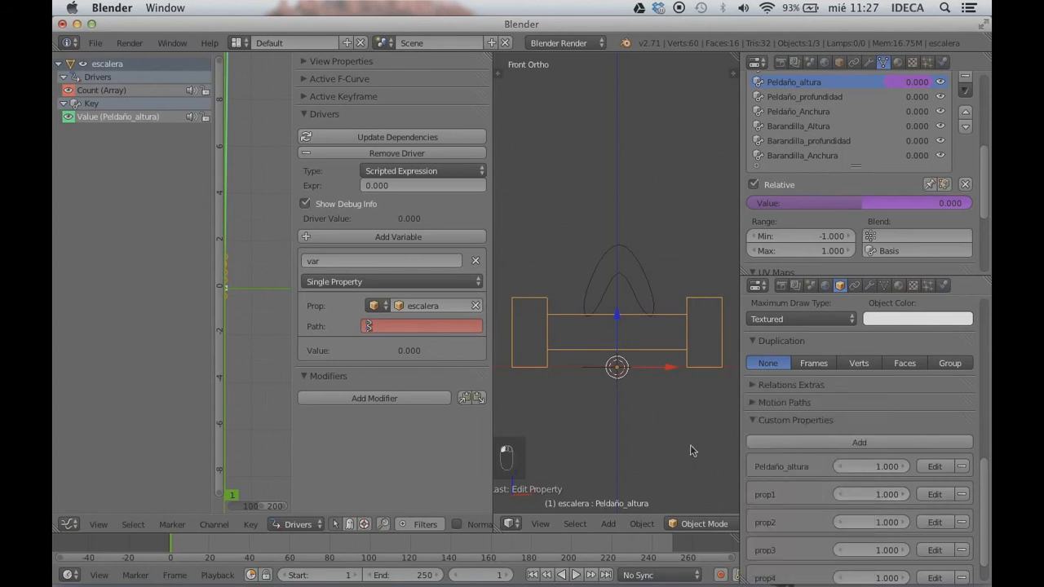
right_click(411, 329)
key("ctrl+v")
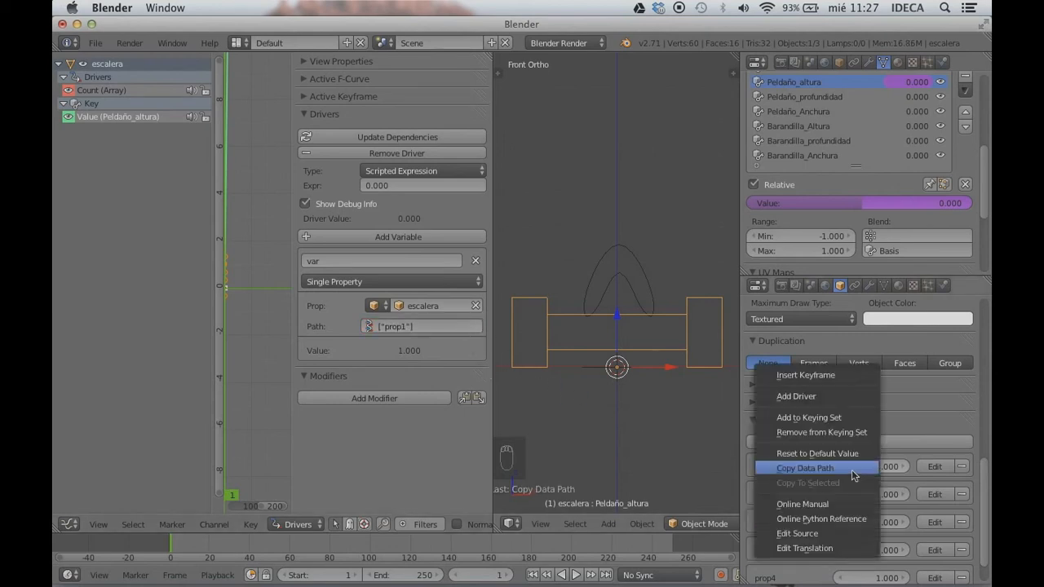
Copy the Peldaño_altura custom property's data path and paste it as the variable's path, replacing the existing one with ["Peldaño_altura"]
right_click(855, 470)
left_click(873, 468)
right_click(888, 469)
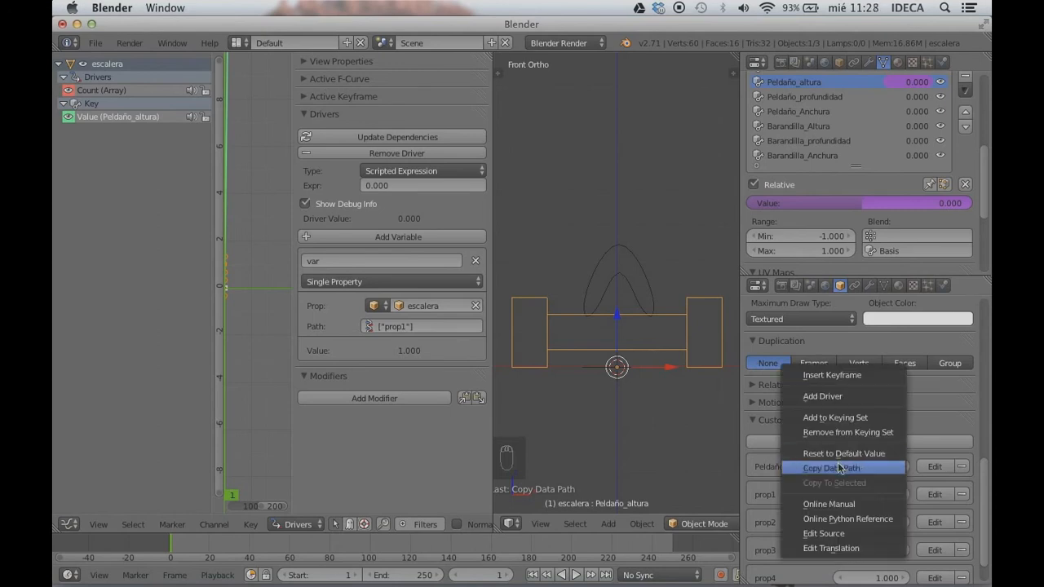
left_click(445, 326)
key("ctrl+v")
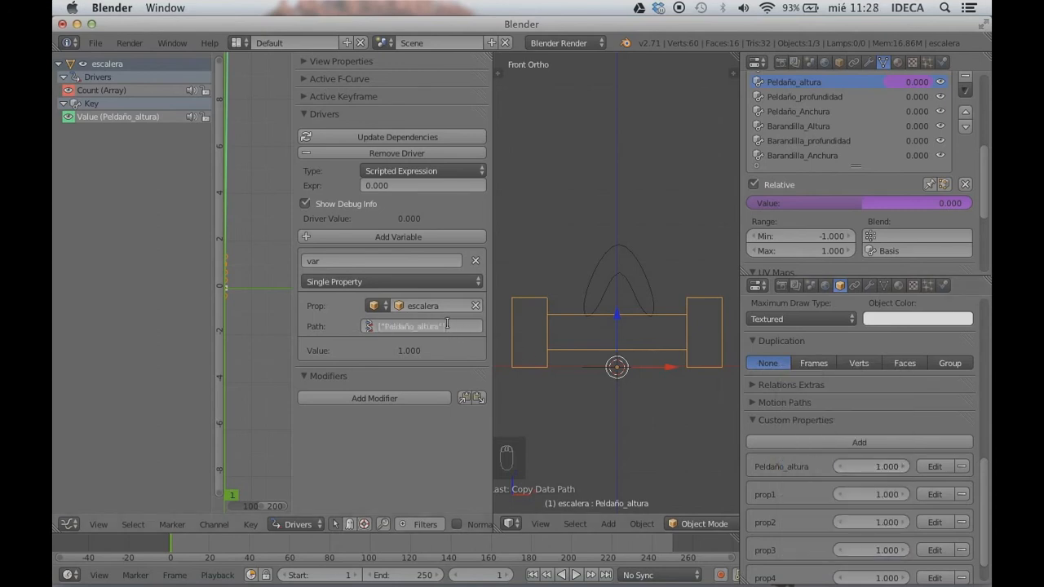
key("Return")
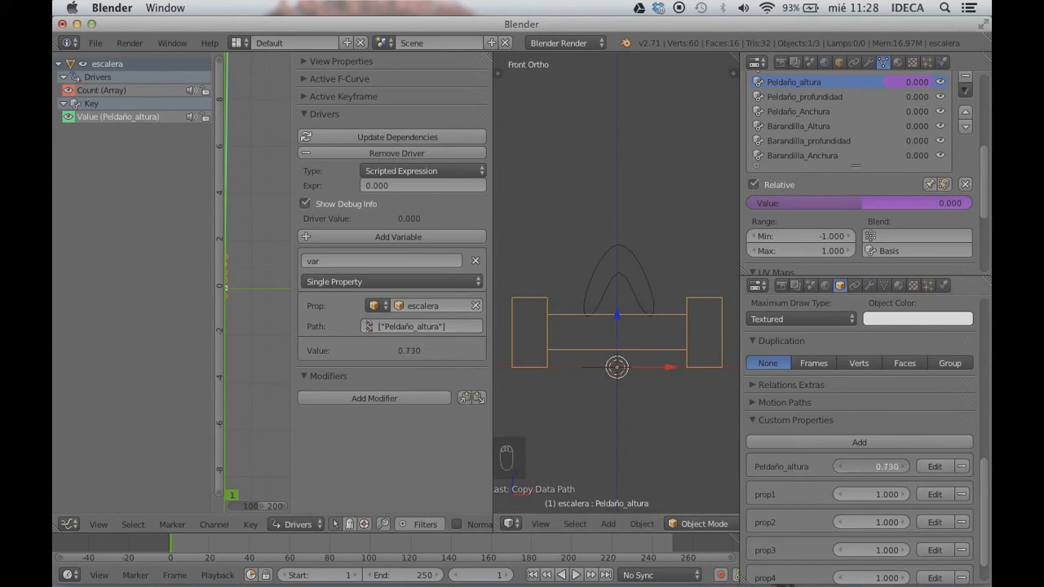
Try different values for the Peldaño_altura custom property and set it to 1
mouse_move(871, 467)
left_mouse_down()
mouse_move(840, 466)
mouse_move(864, 466)
left_mouse_up()
left_click_drag(871, 466, 894, 467)
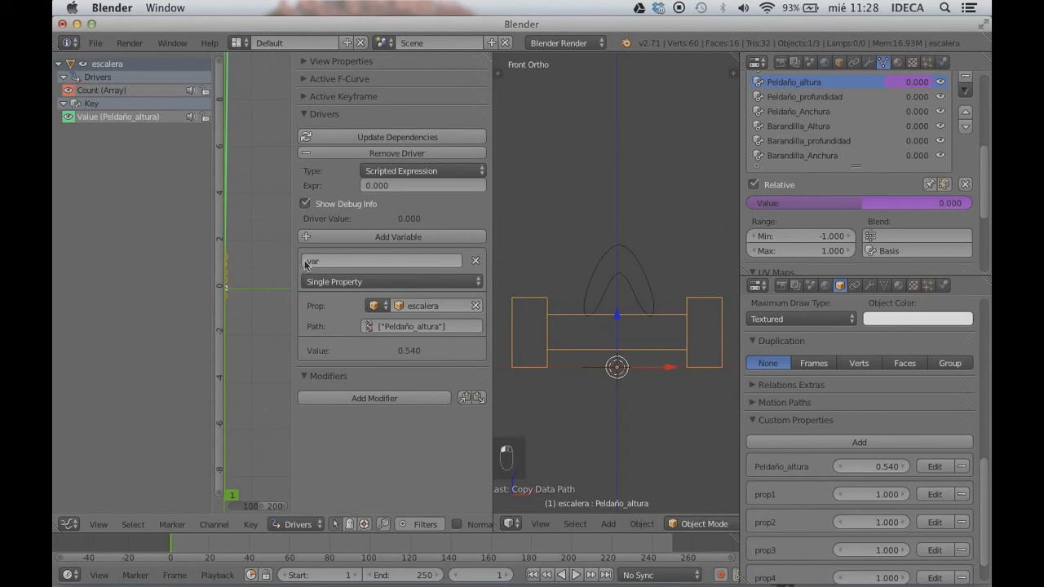
left_click(877, 467)
type("1")
key("Return")
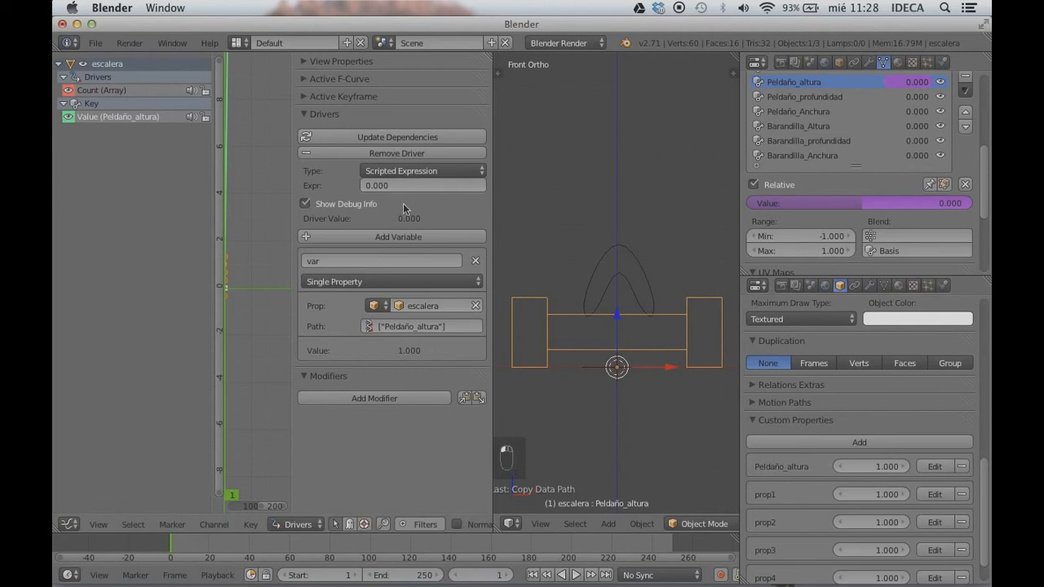
Copy the driver variable's name and use it as the Peldaño_altura driver's scripted expression, var
left_click(313, 261)
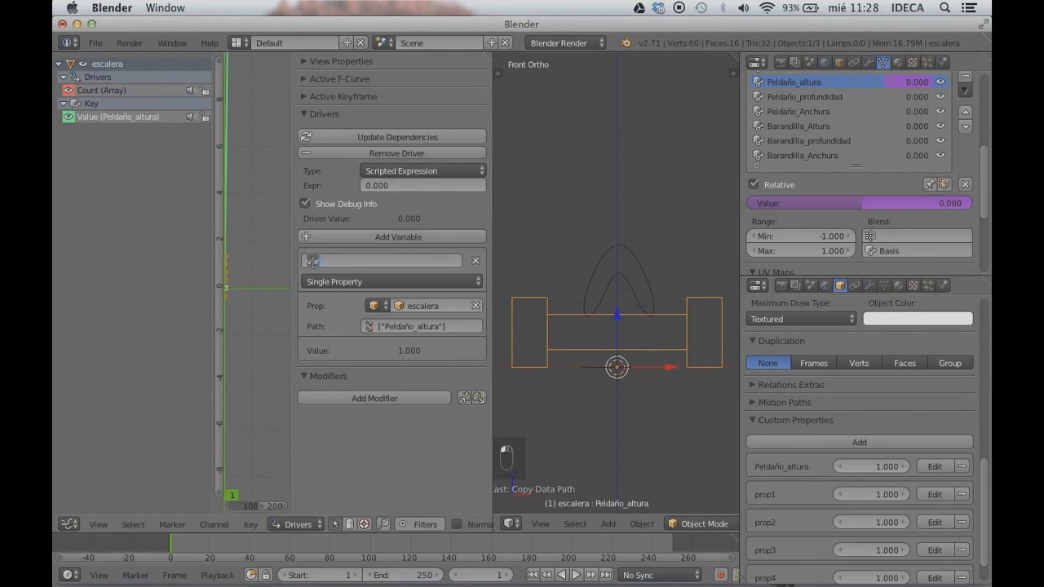
left_click(402, 191)
left_click(403, 190)
key("super+v")
key("Return")
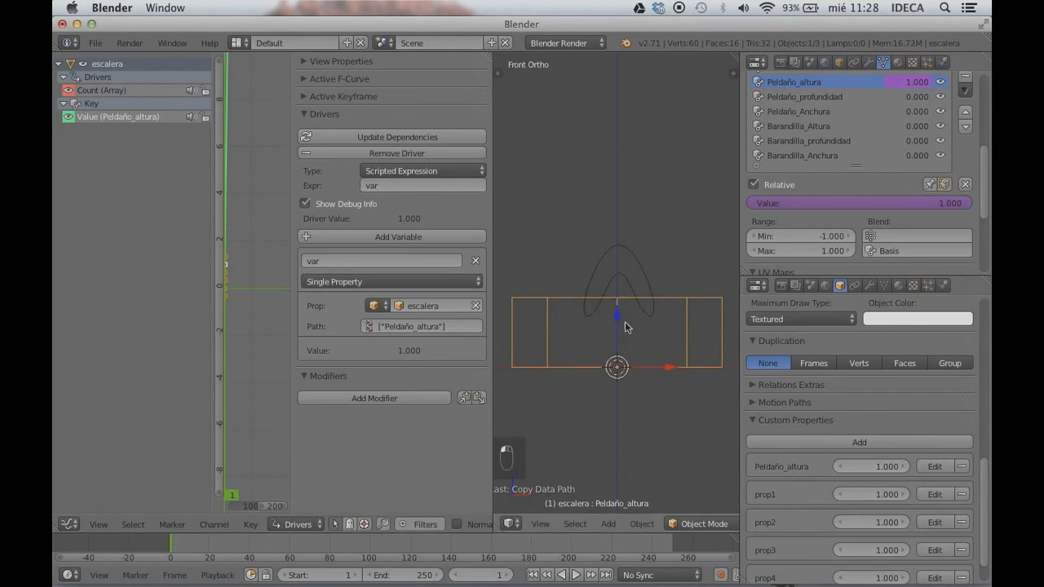
Test the rung height by varying the Peldaño_altura custom property down to -0.47, and reset it to 0
mouse_move(883, 467)
left_mouse_down()
mouse_move(844, 467)
mouse_move(872, 466)
mouse_move(862, 466)
left_mouse_up()
left_click(878, 466)
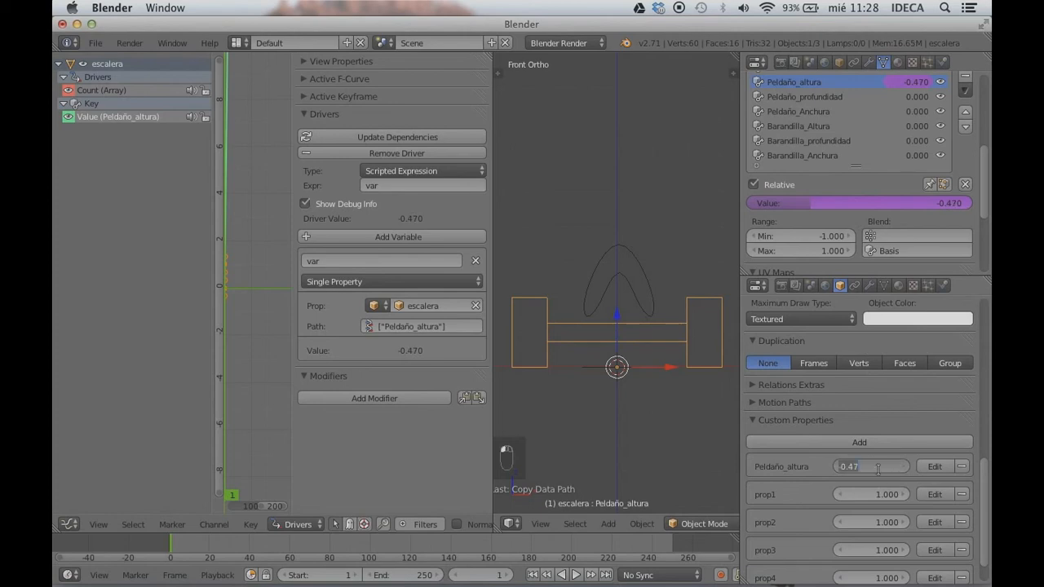
type("0")
key("Return")
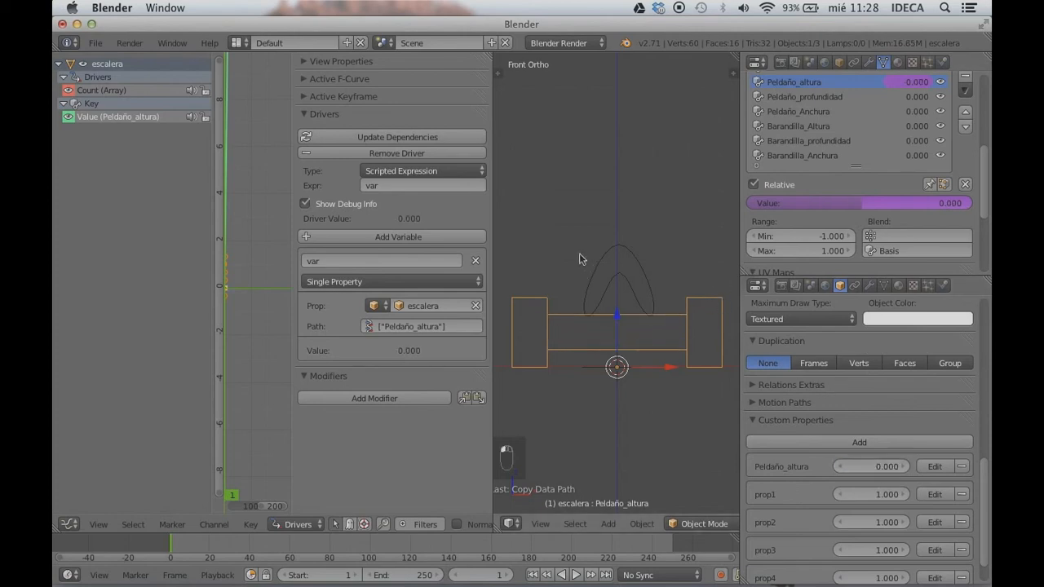
Test the Peldaño_altura property in the maximized 3D view, reset it to 0 and restore the previous layout
key("shift+space")
scroll(569, 268, "down", 1)
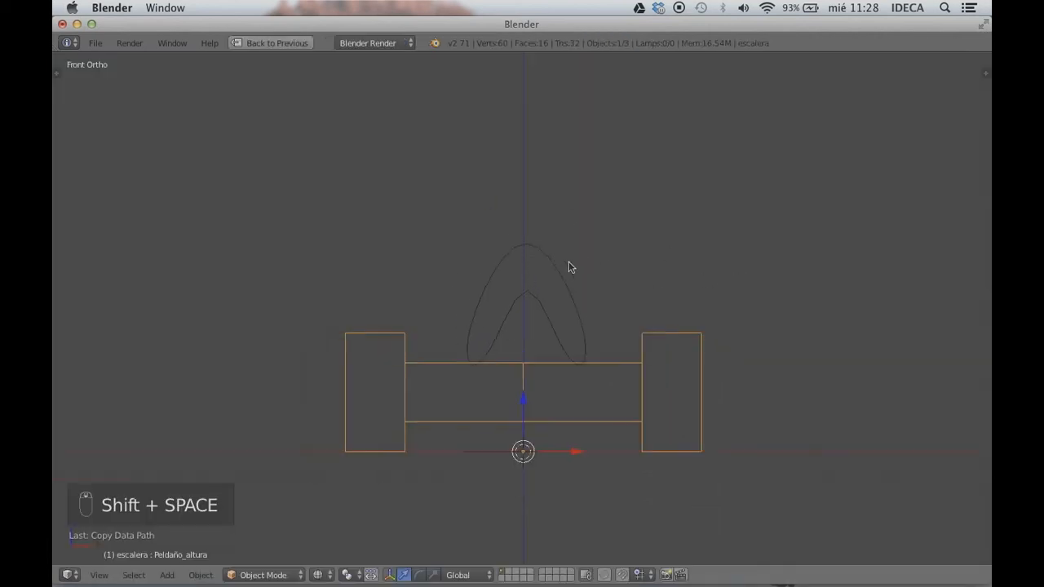
key("n")
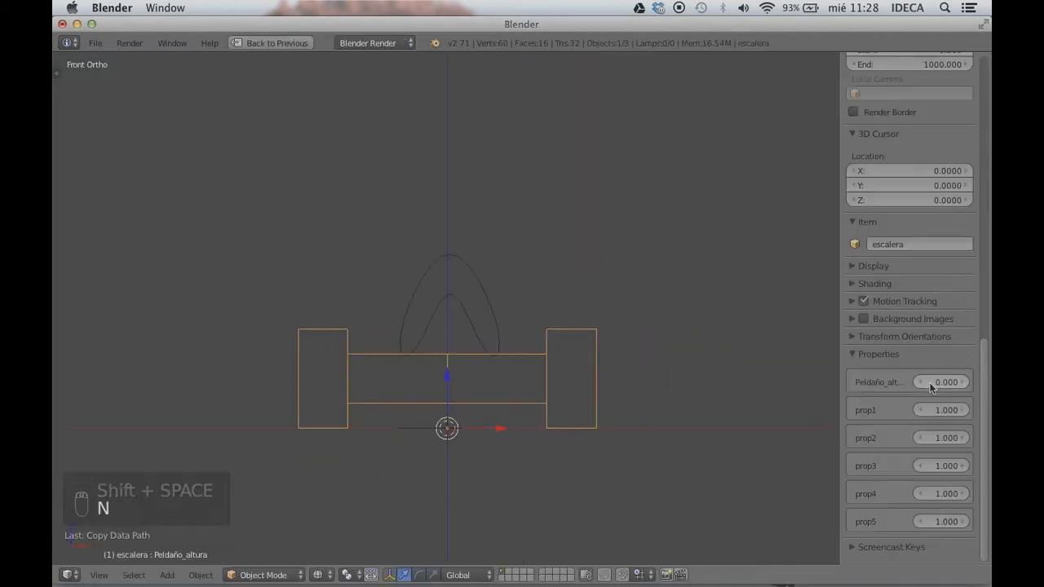
mouse_move(940, 382)
left_mouse_down()
mouse_move(967, 382)
mouse_move(949, 383)
left_mouse_up()
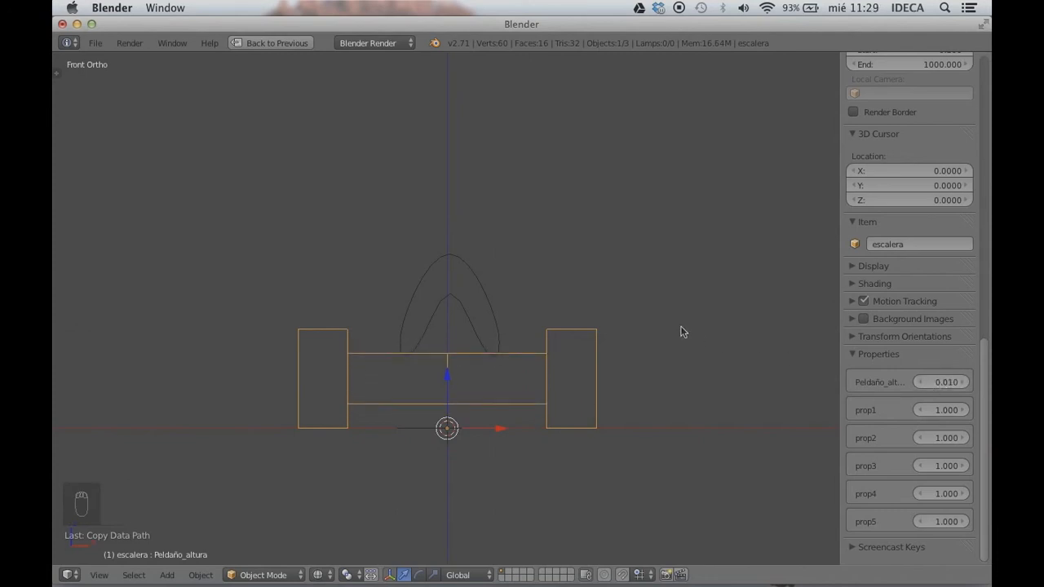
left_click(939, 383)
type("1")
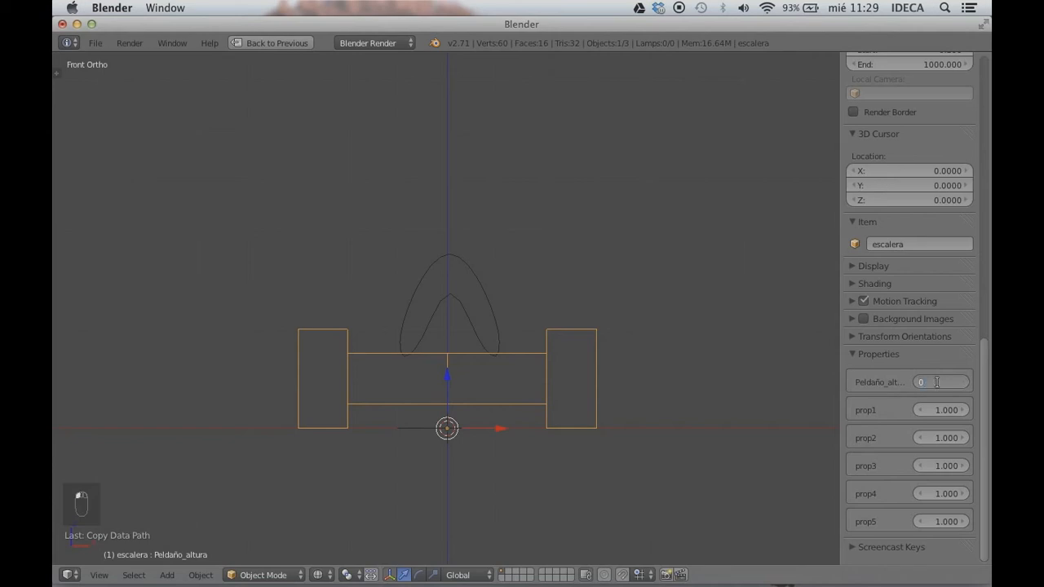
key("Return")
key("shift+space")
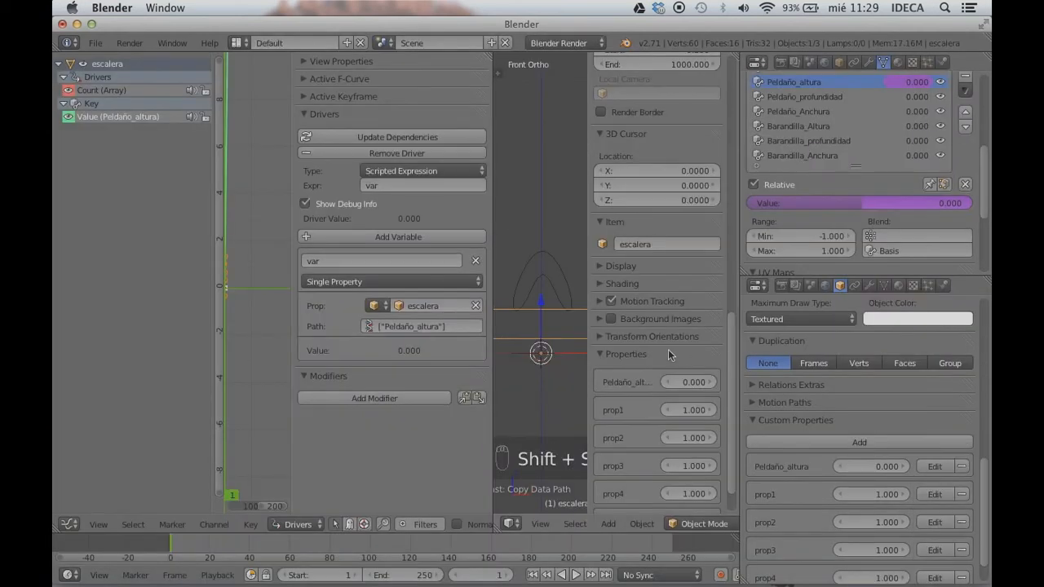
key("n")
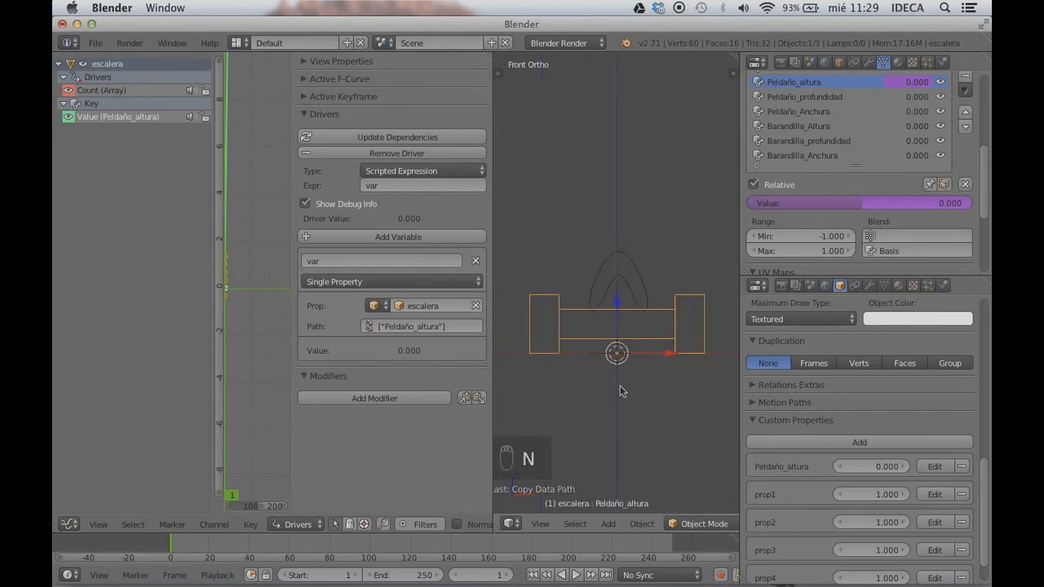
Rename the prop1 custom property as Peldaño_Profundidad
scroll(845, 419, "down", 2)
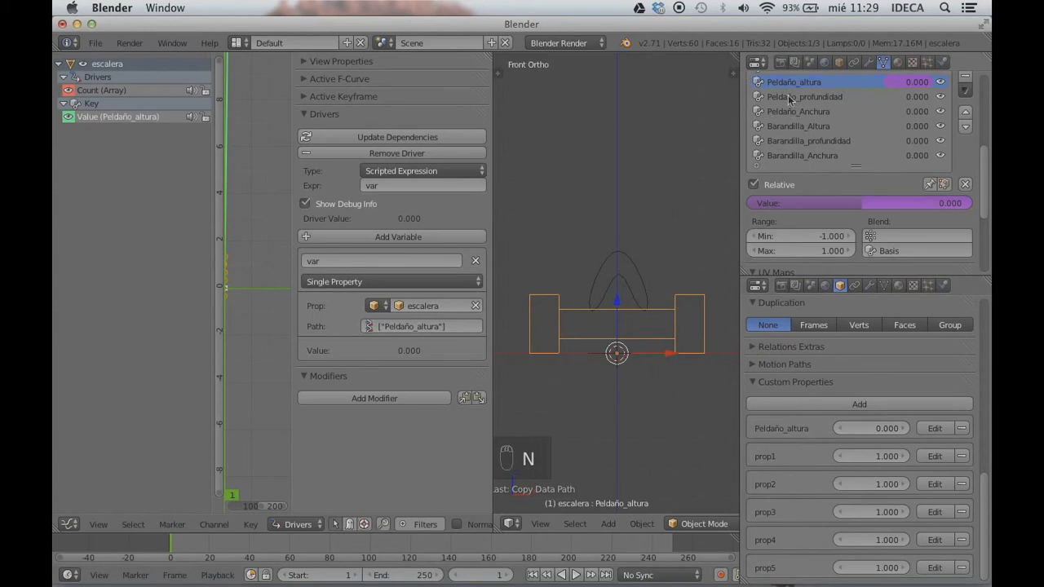
left_click(935, 457)
left_click(900, 473)
type("Peldaño_Pro")
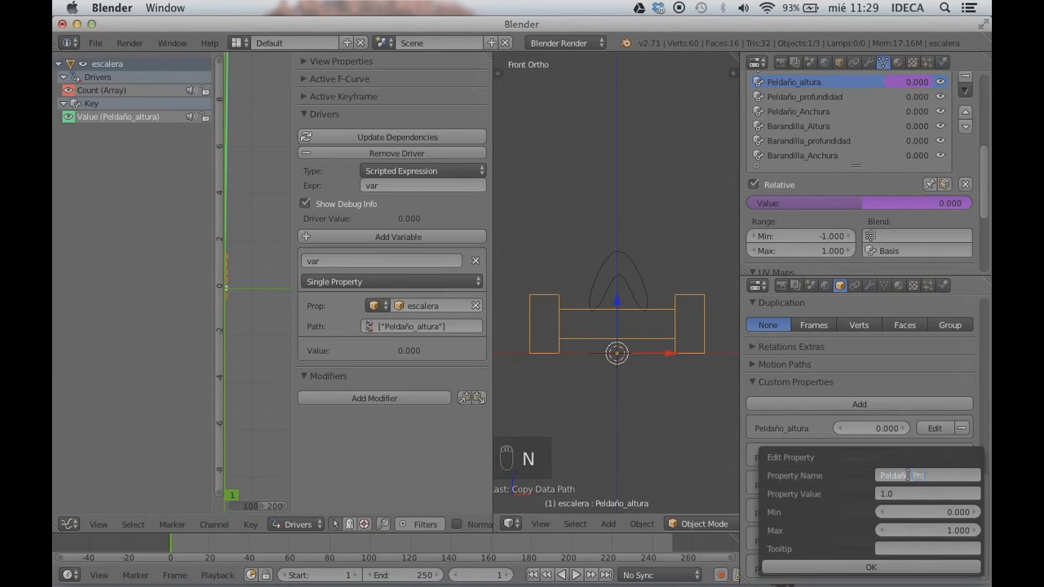
type("fundidad")
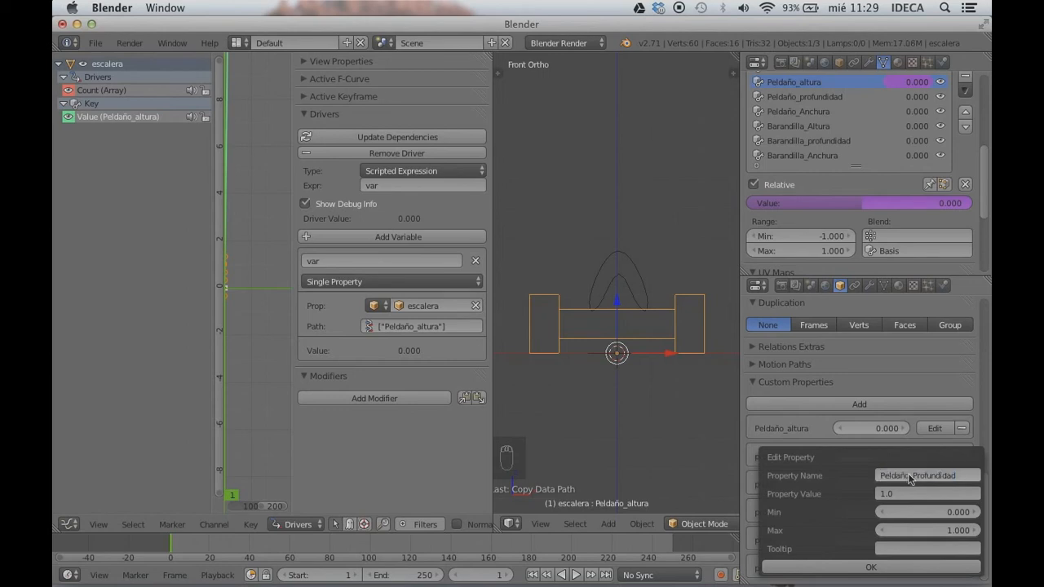
key("Return")
Give Peldaño_Profundidad the tooltip "Profundidad del peldaño de mi escalera" and a minimum of -1, and apply the property edits
left_click(902, 549)
type("ndidad del peldaño")
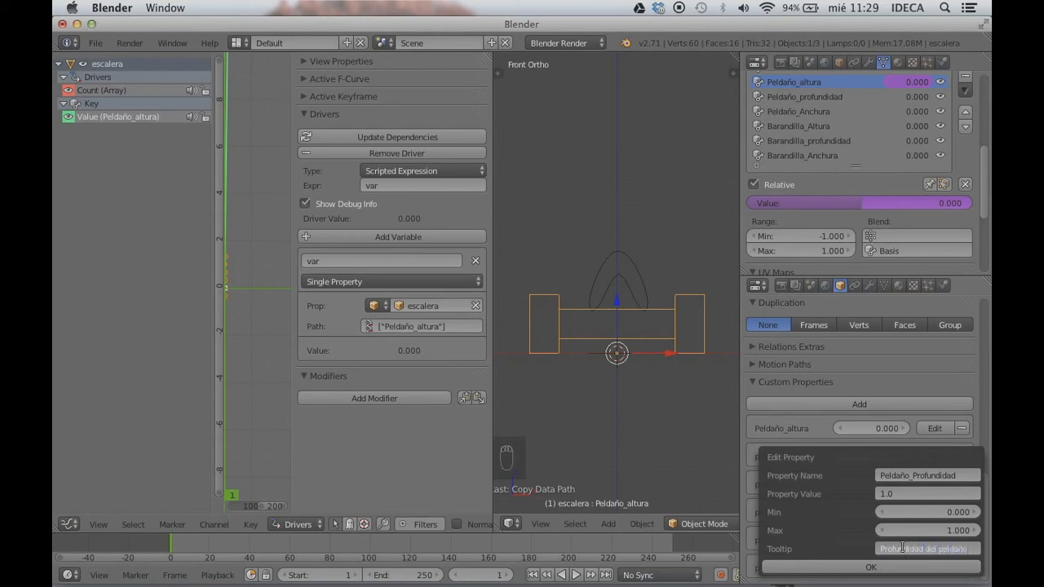
type(" de mi escalera")
key("Return")
left_click(936, 512)
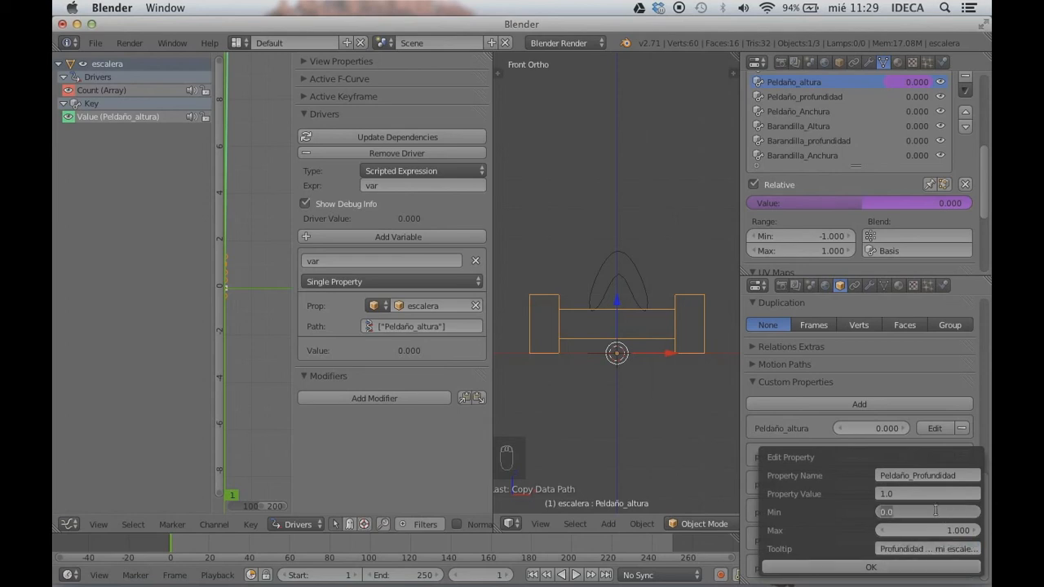
key("Return")
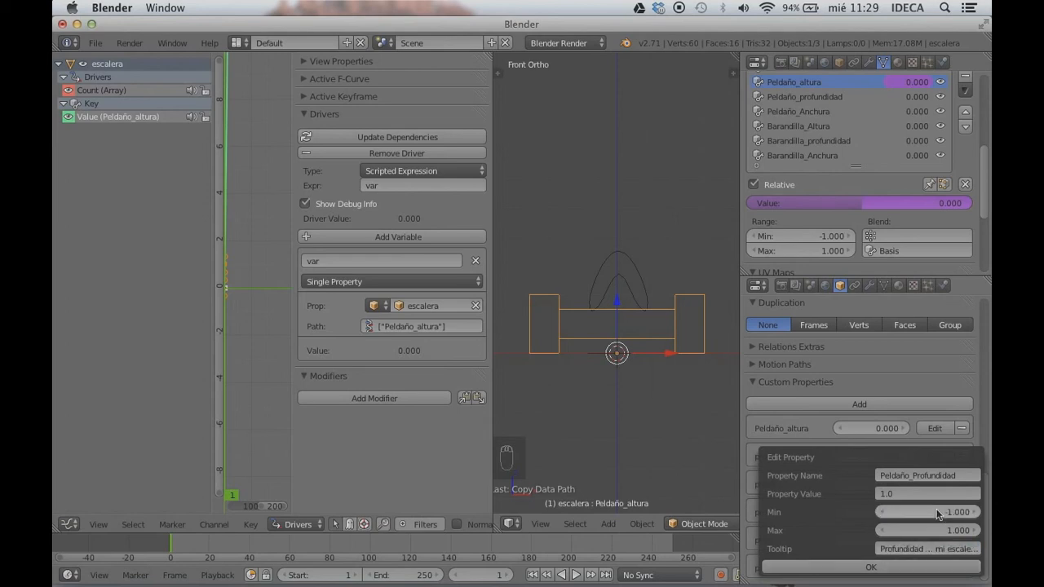
left_click(889, 567)
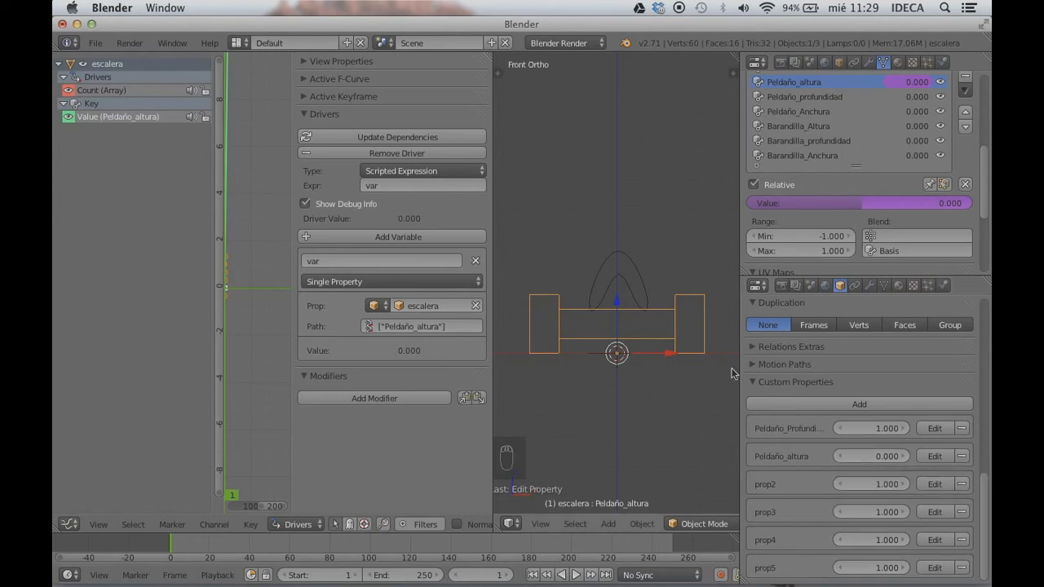
key("n")
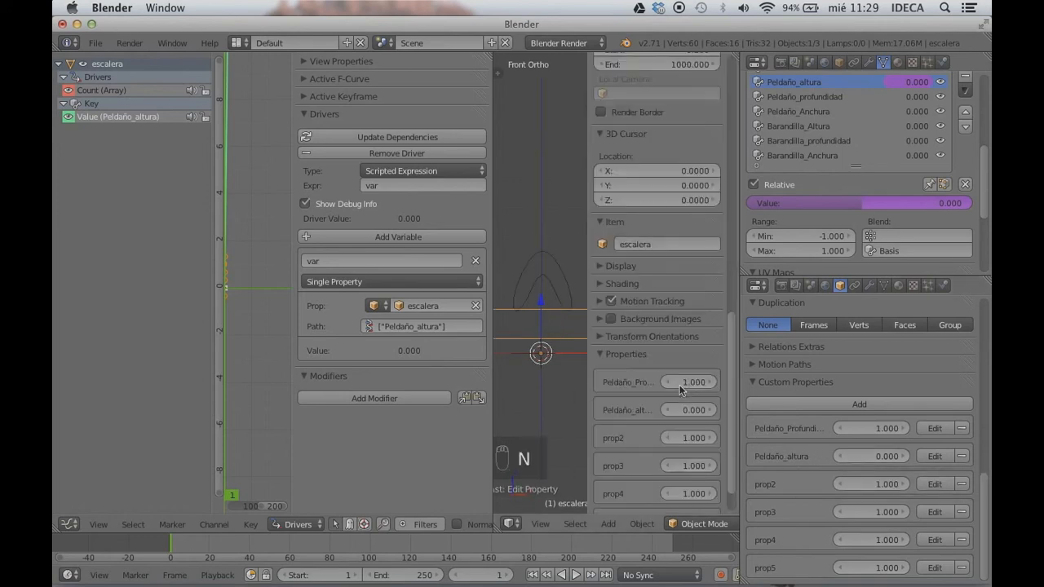
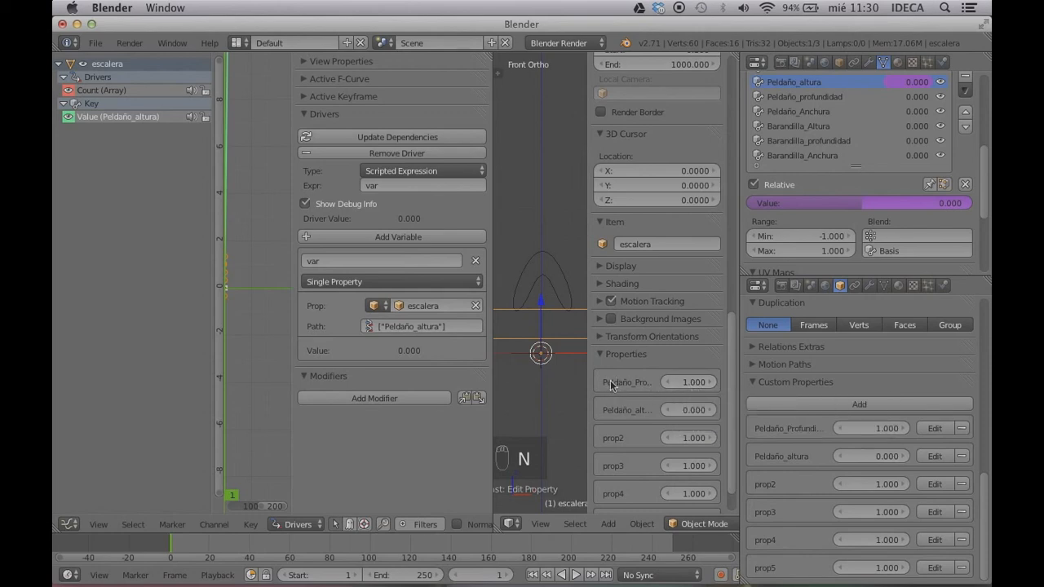
key("n")
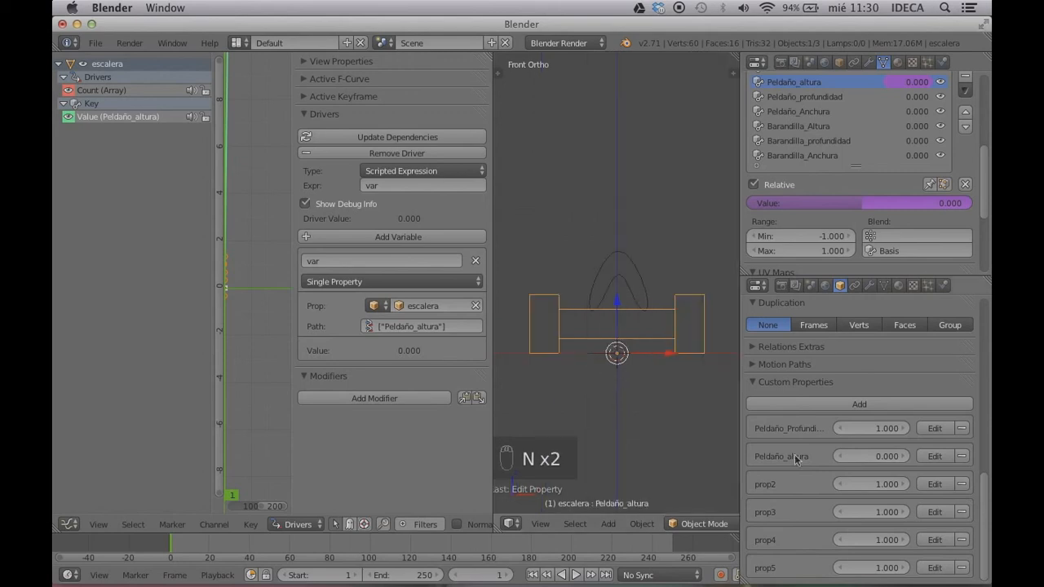
Add a driver to the Peldaño_profundidad shape key's value and select that driver in the drivers editor
left_click(785, 99)
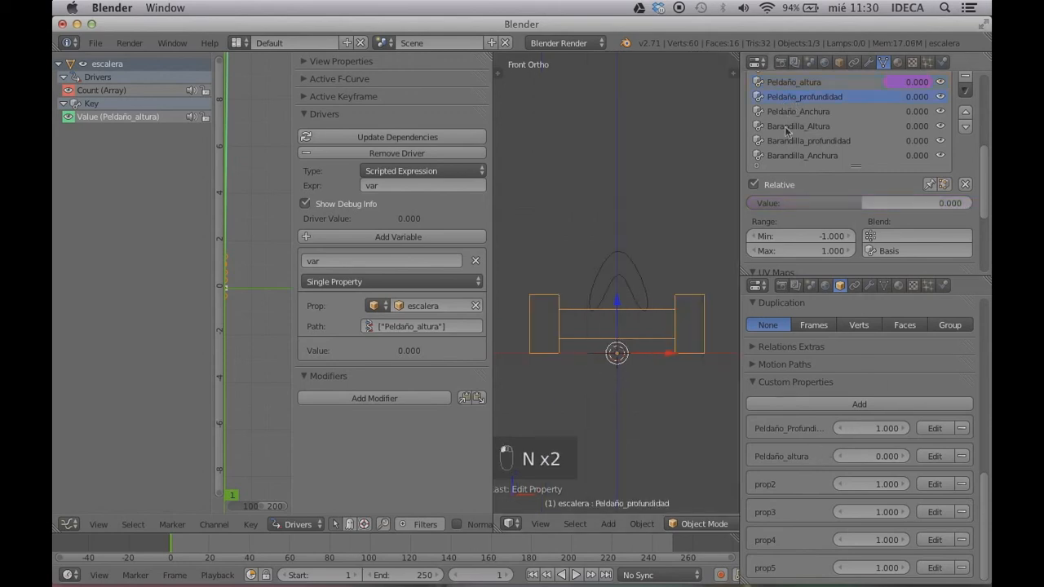
right_click(855, 206)
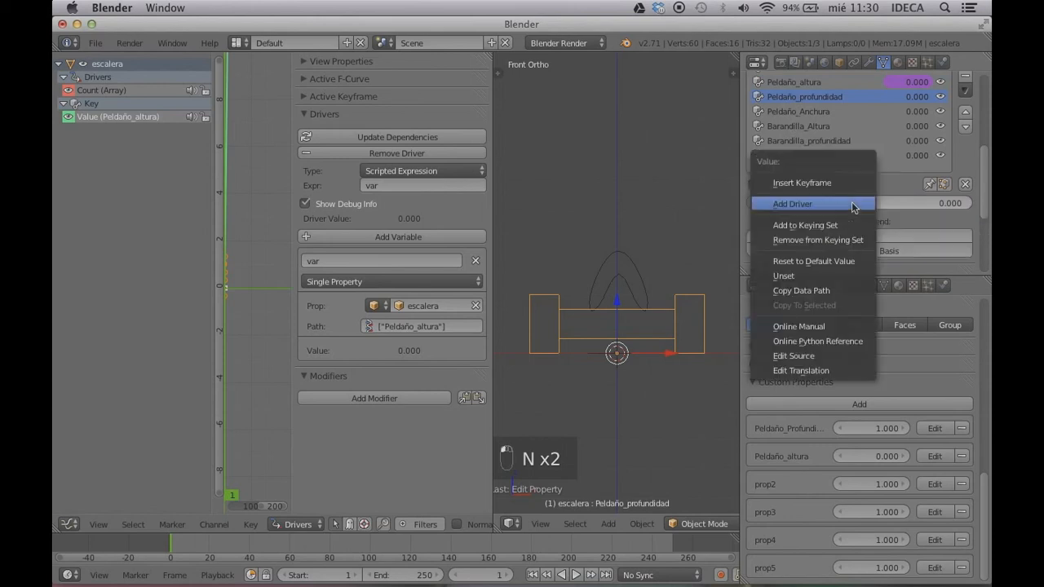
left_click(849, 205)
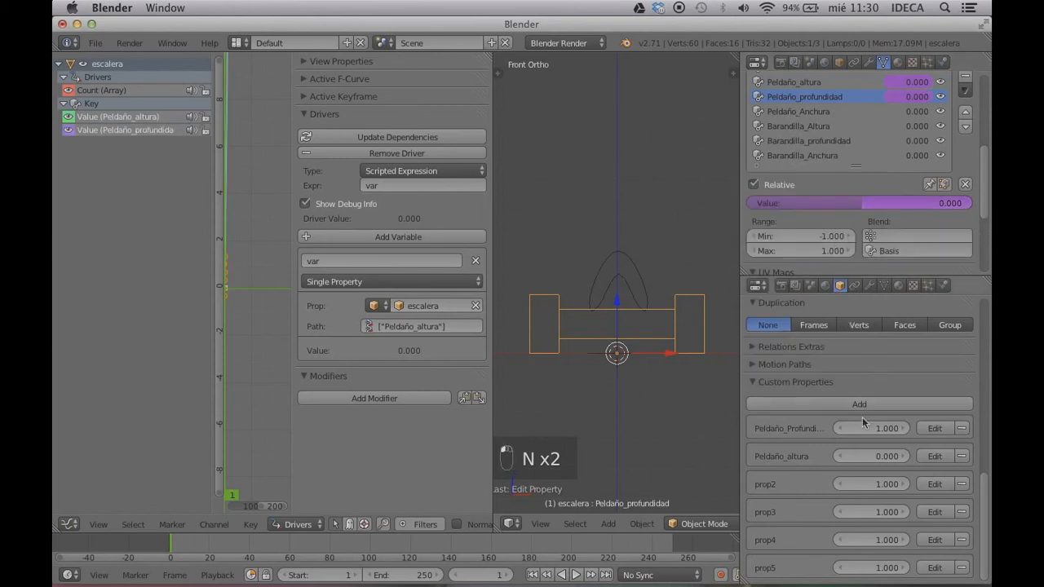
left_click(105, 128)
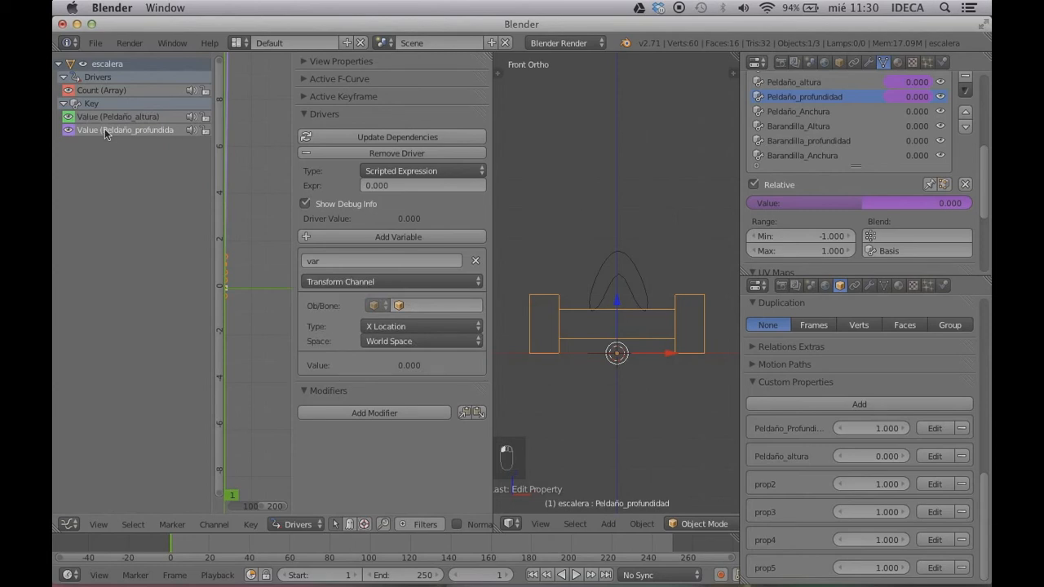
Make the Peldaño_profundidad driver's variable a Single Property with the escalera object as its source
left_click(395, 282)
left_click(356, 264)
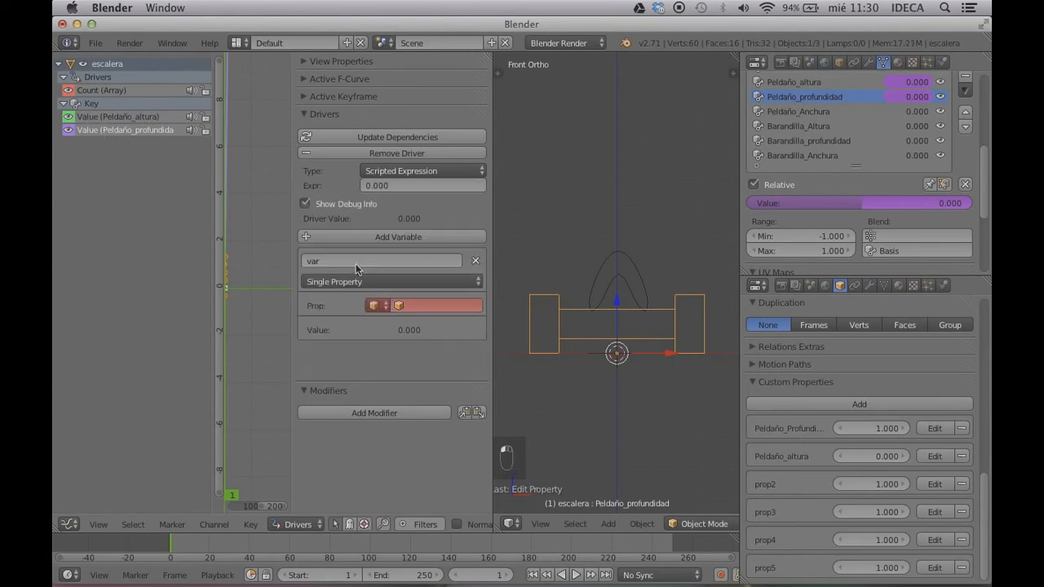
left_click(399, 305)
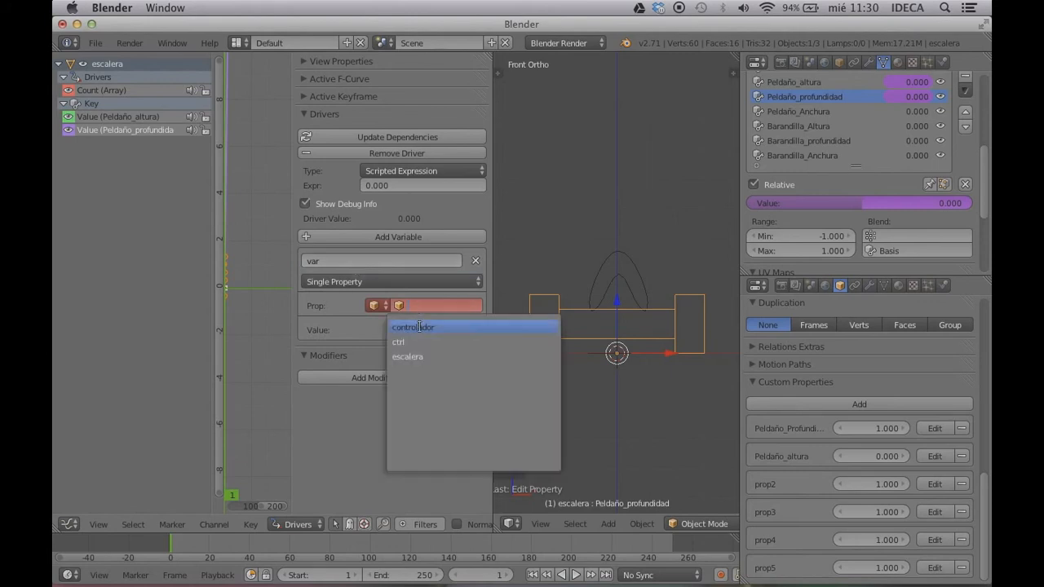
left_click(414, 357)
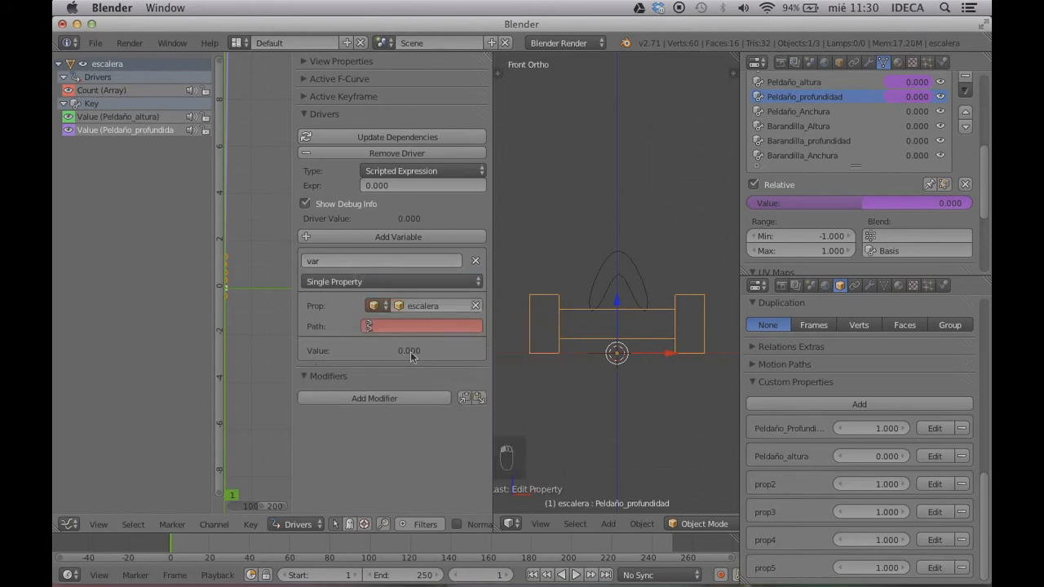
Copy the Peldaño_Profundidad custom property's data path and paste it as the driver variable's path
right_click(865, 430)
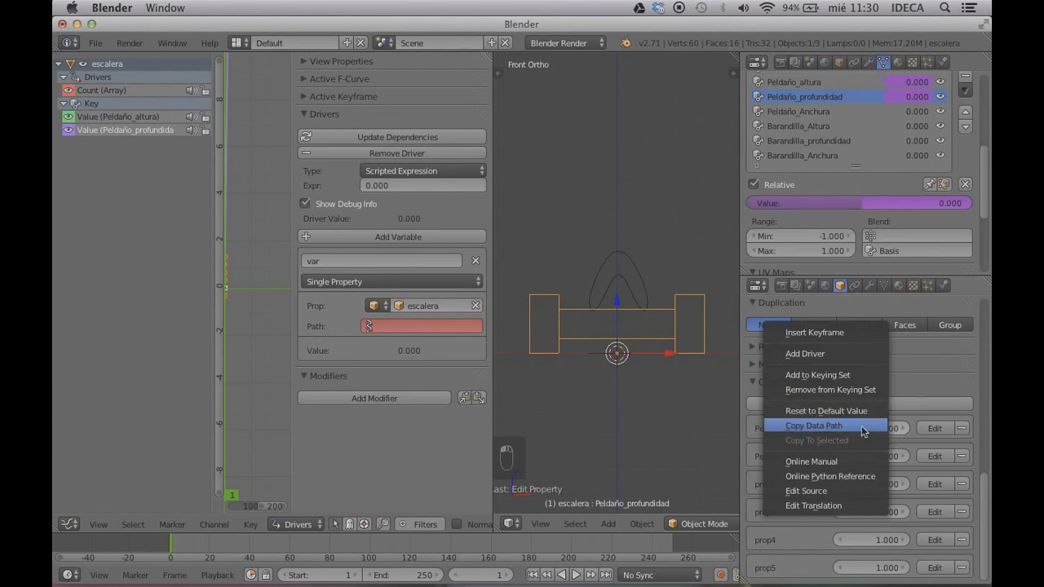
left_click(859, 426)
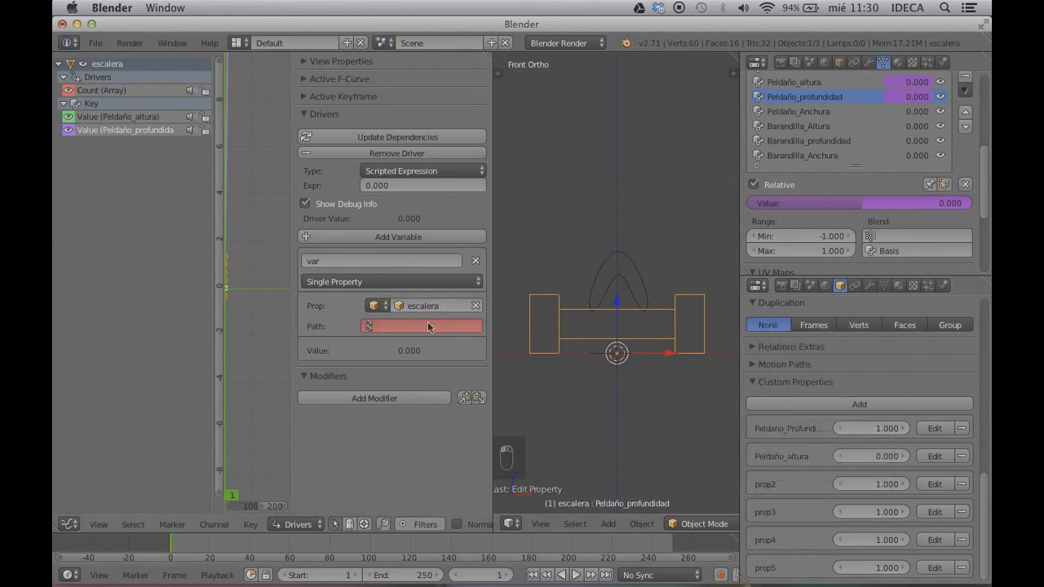
key("ctrl+v")
key("Return")
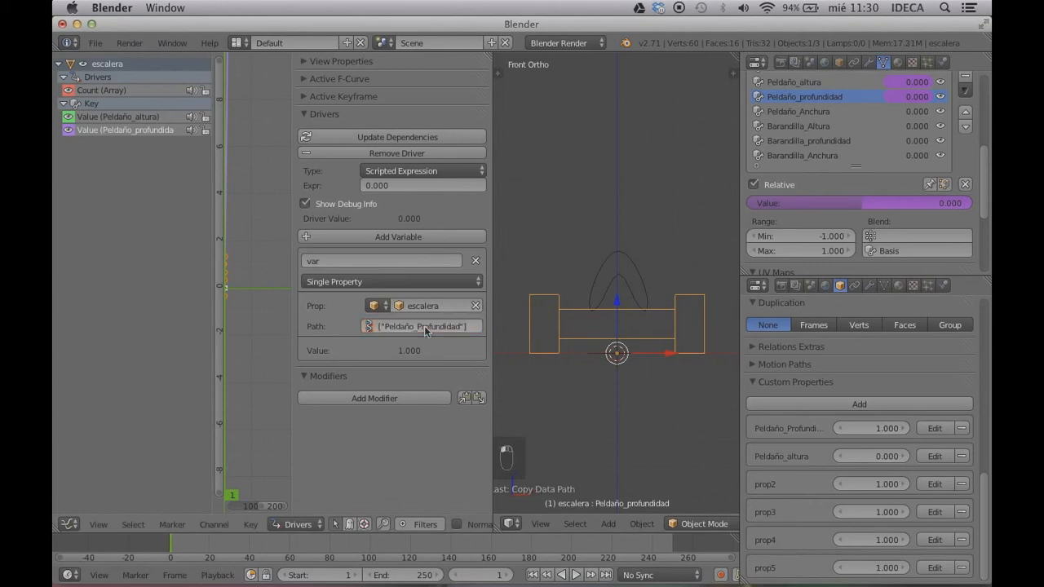
Set the Peldaño_profundidad driver's scripted expression to var and update its dependencies
left_click(125, 117)
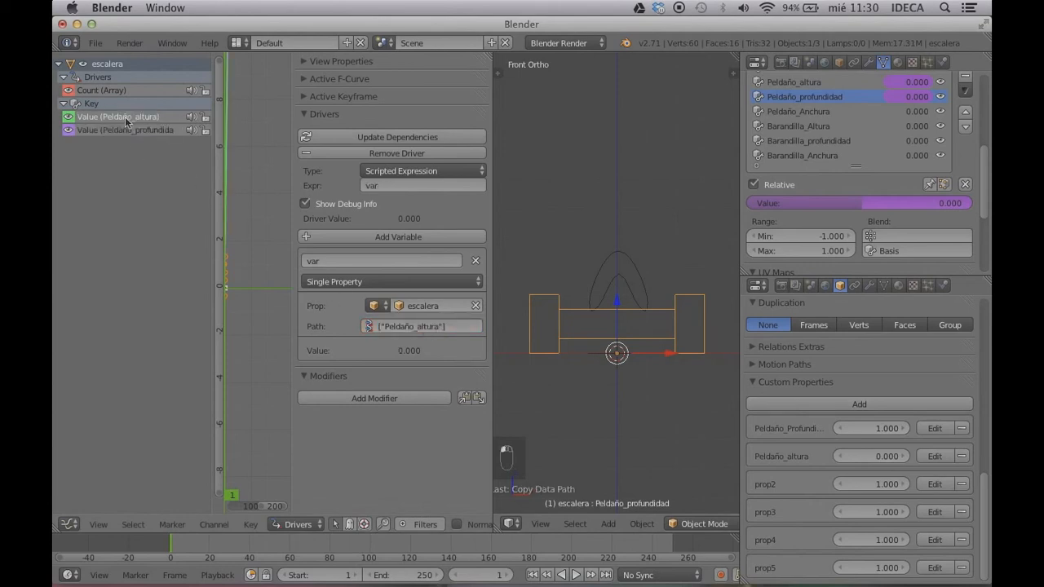
left_click(123, 129)
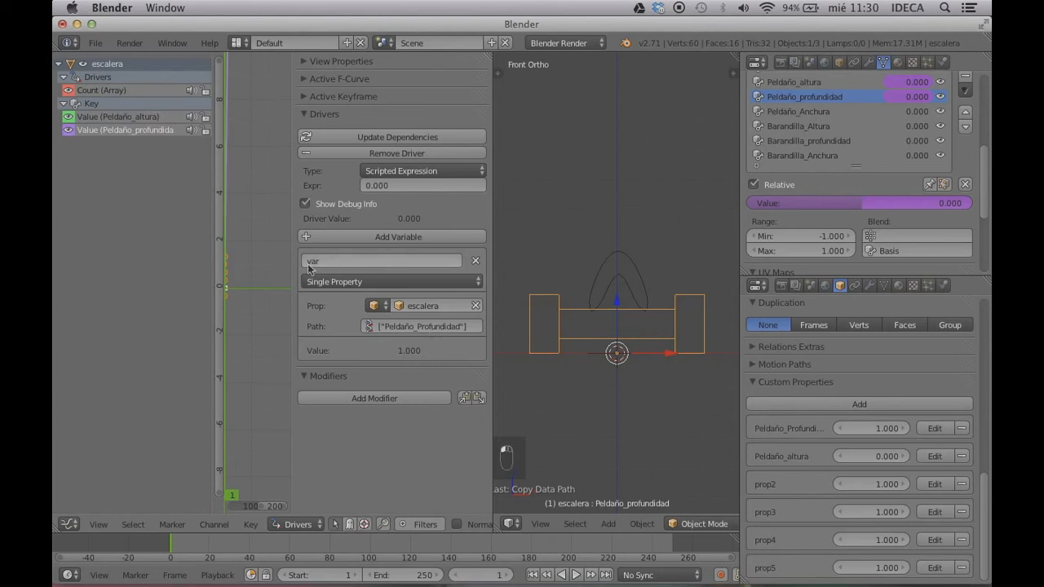
left_click(395, 186)
type("var")
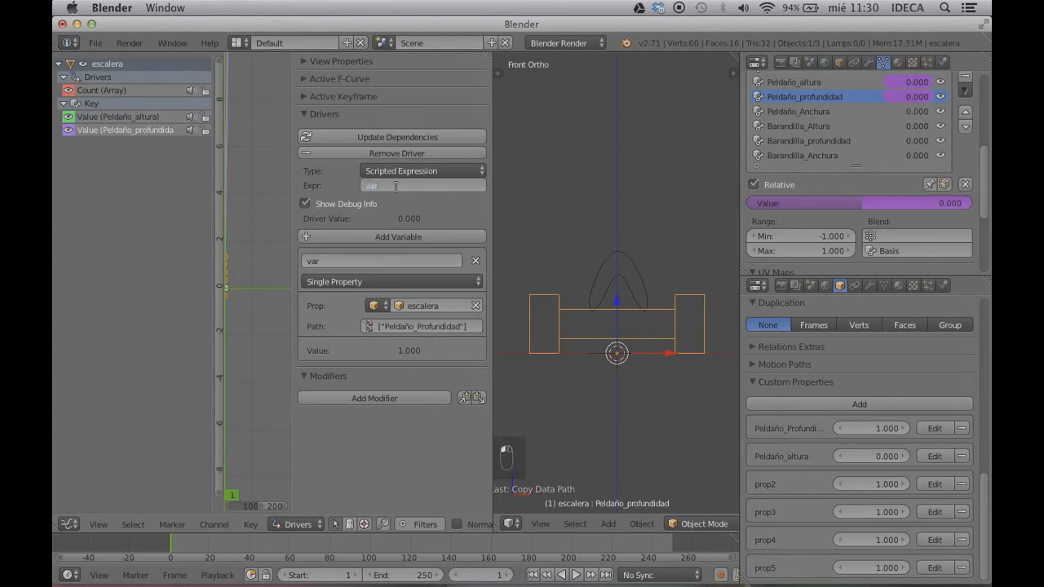
key("Return")
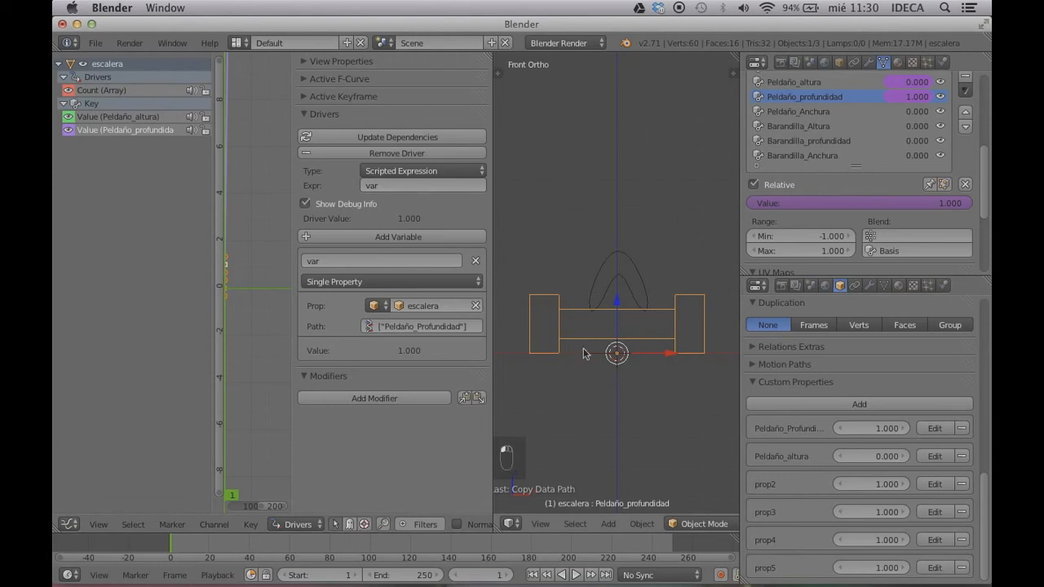
left_click(385, 136)
Test the Peldaño_Profundidad custom property by varying its value while viewing the ladder in 3D, and set it to 0
left_click_drag(866, 433, 804, 433)
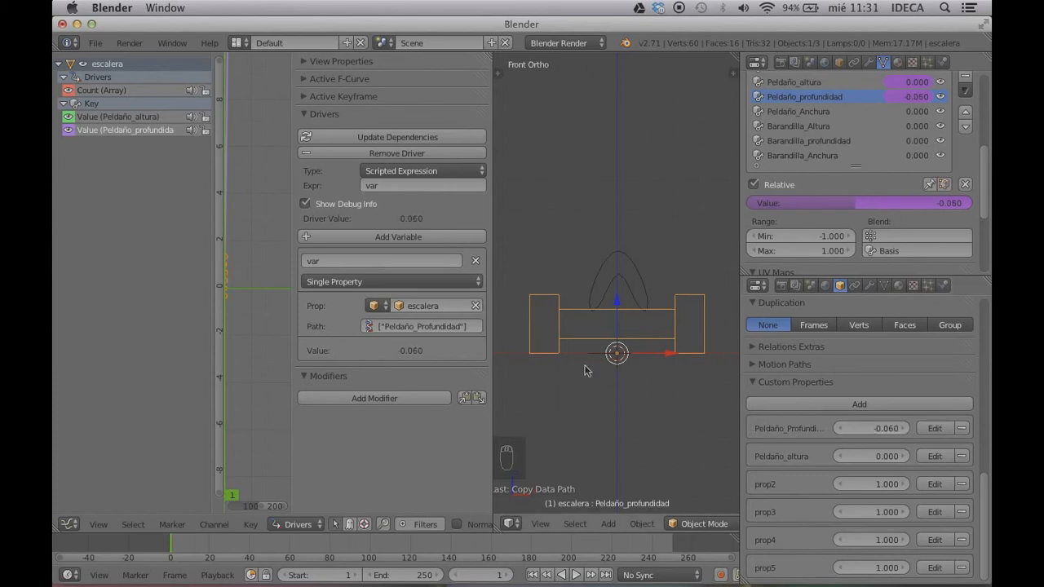
middle_click_drag(584, 371, 569, 403)
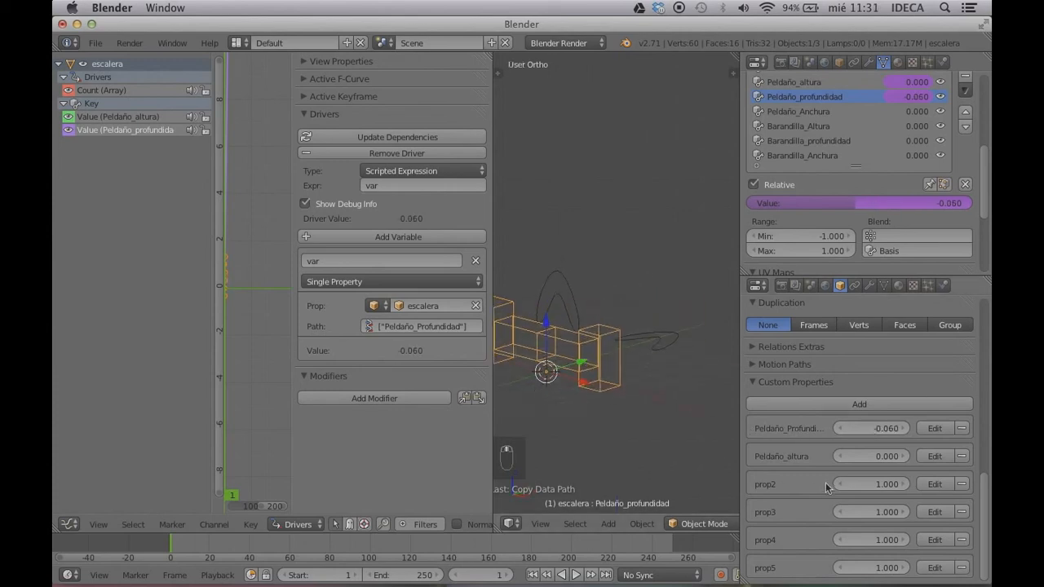
mouse_move(867, 432)
left_mouse_down()
mouse_move(890, 432)
mouse_move(857, 432)
mouse_move(901, 432)
mouse_move(838, 431)
mouse_move(896, 432)
mouse_move(871, 432)
mouse_move(887, 432)
left_mouse_up()
left_click(878, 431)
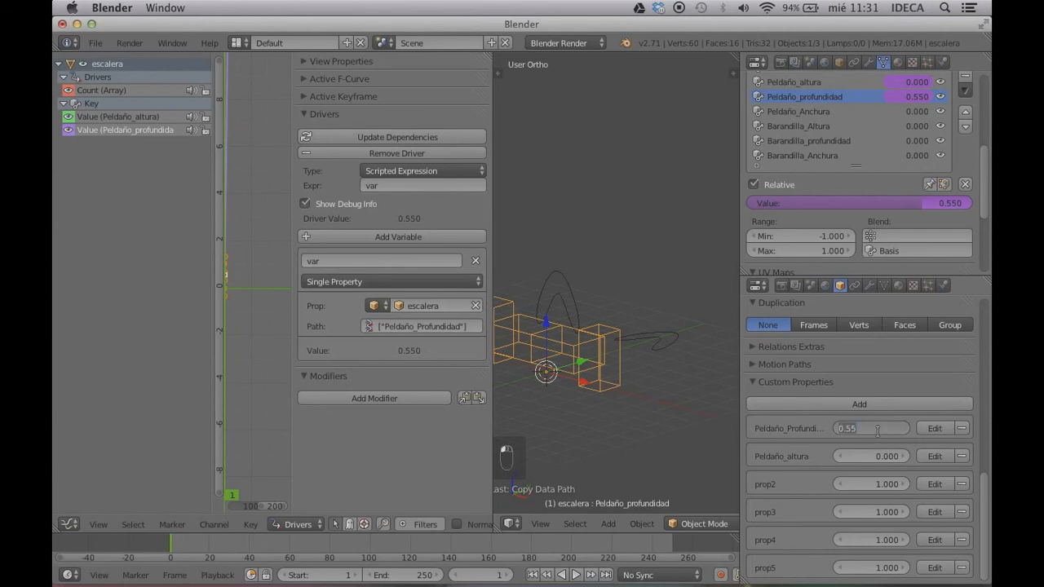
type("0")
key("Return")
scroll(661, 390, "down", 2)
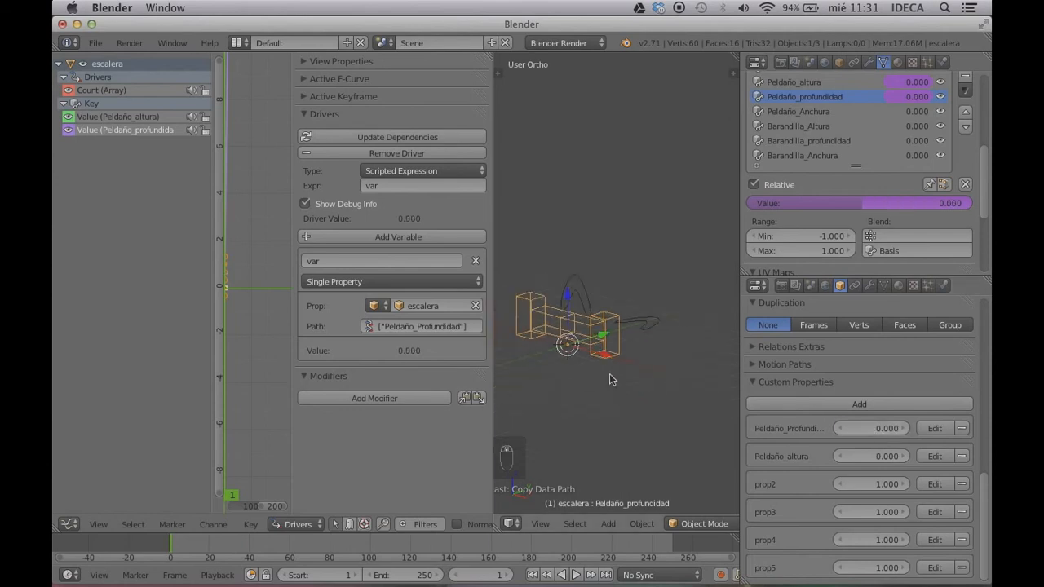
key("KP_1")
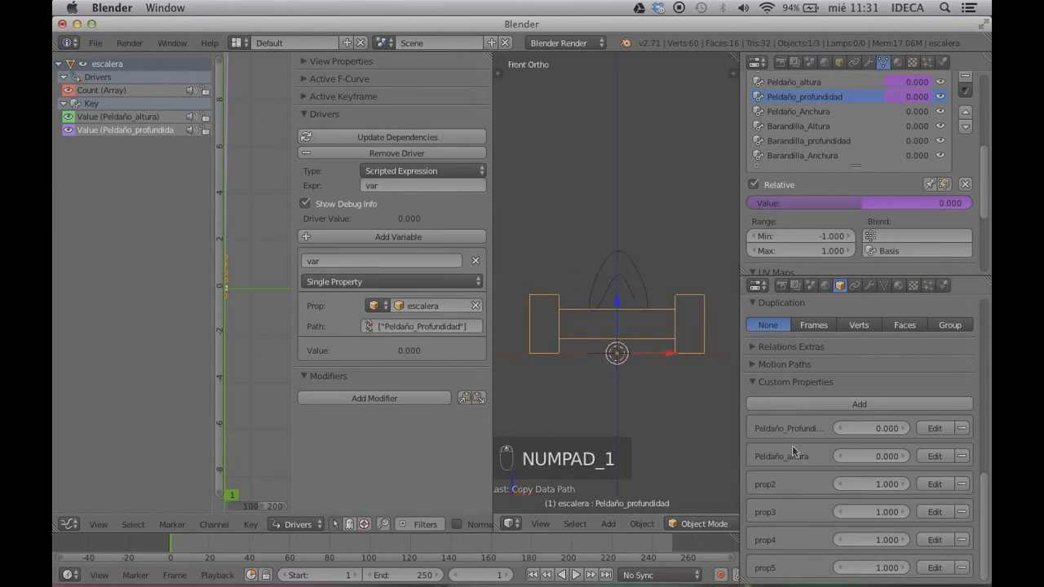
left_click(935, 484)
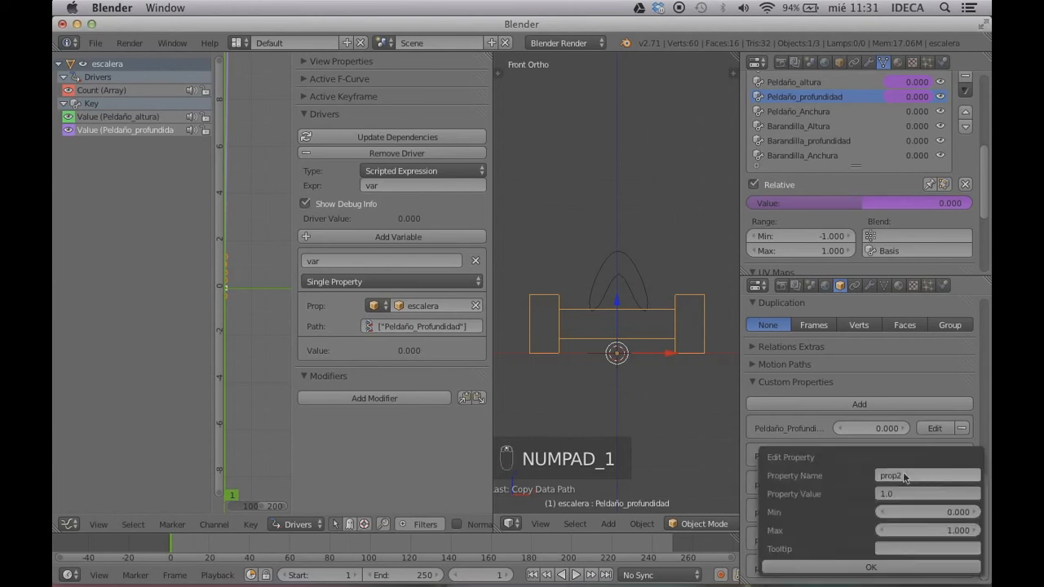
left_click(919, 475)
type("Peldaño_Anchura")
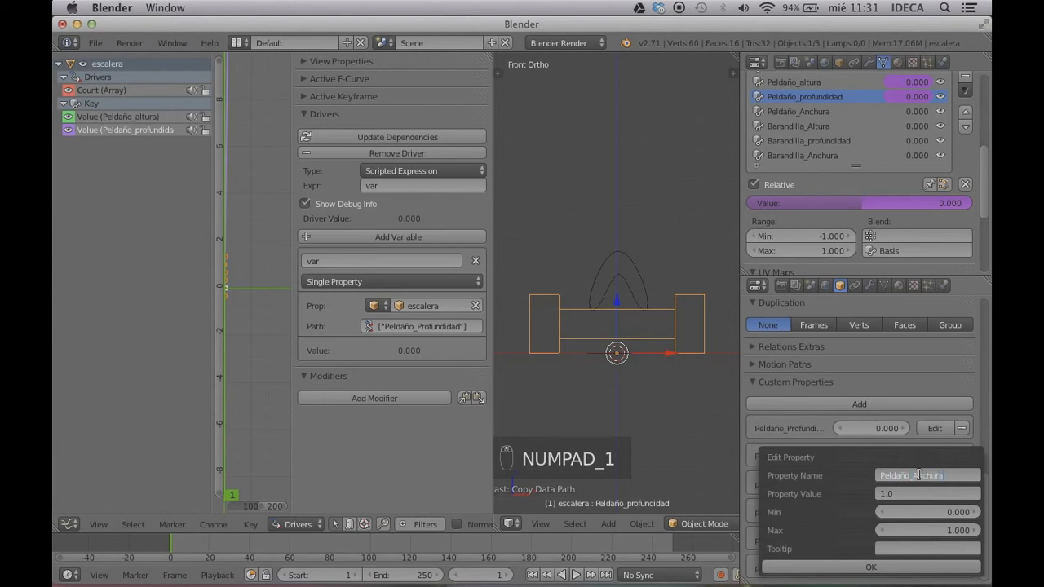
key("Return")
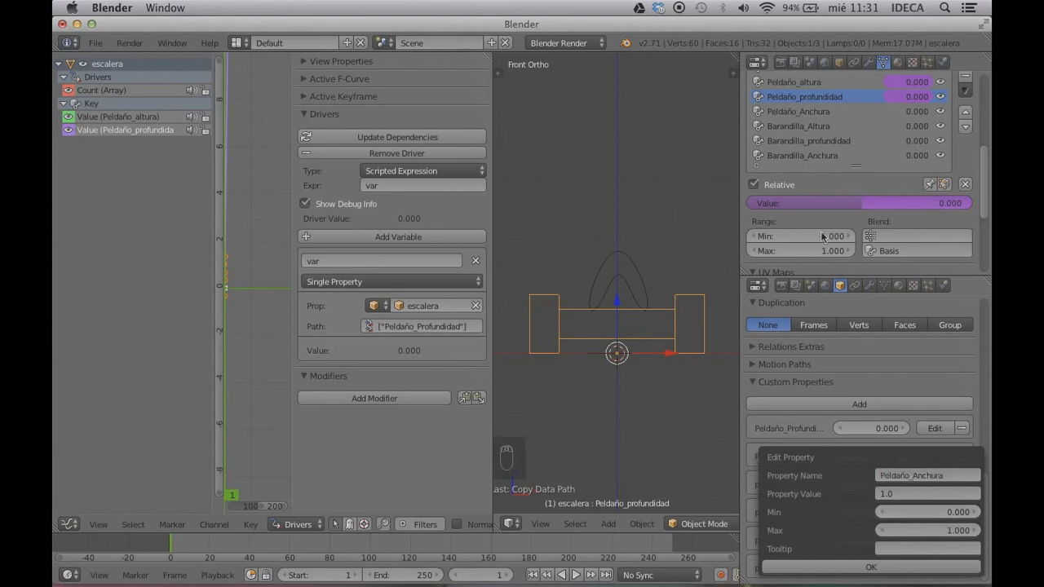
Select the Peldaño_Anchura shape key and rename prop2 as Peldaño_Anchura with a minimum of -2 and a maximum of 5
left_click(799, 112)
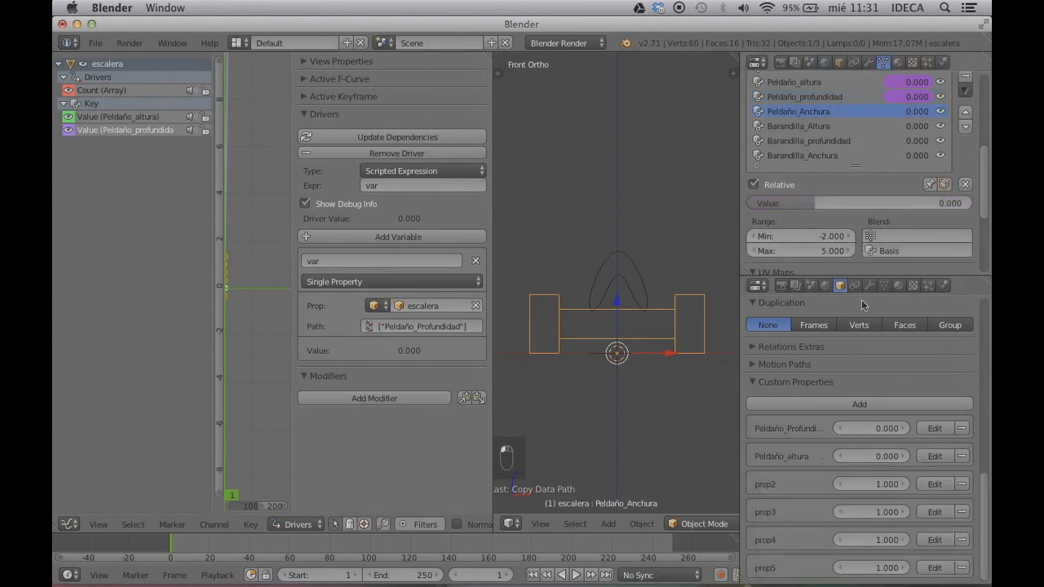
left_click(931, 485)
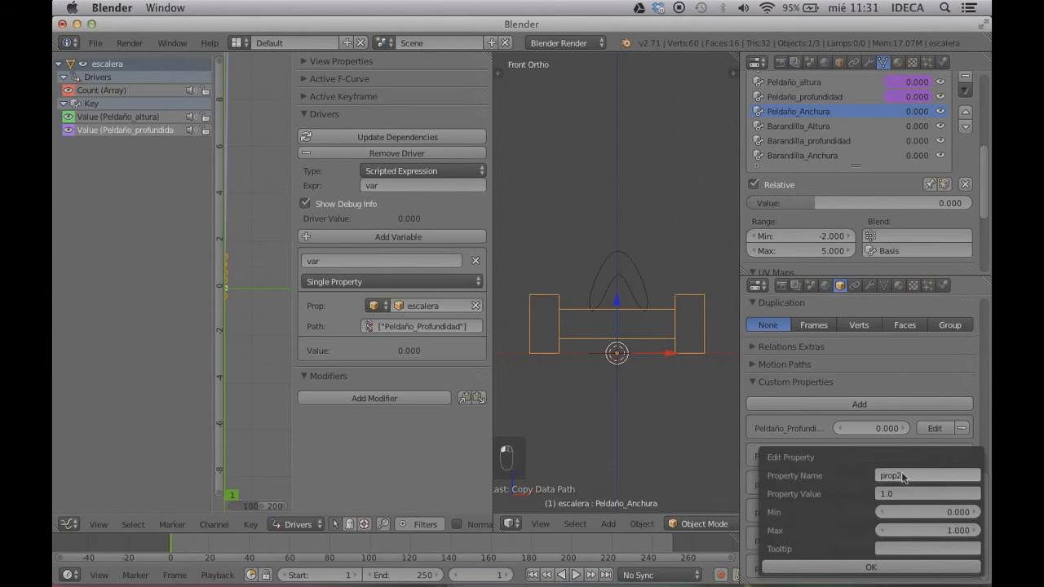
left_click(900, 475)
type("Peldaño_Anchura")
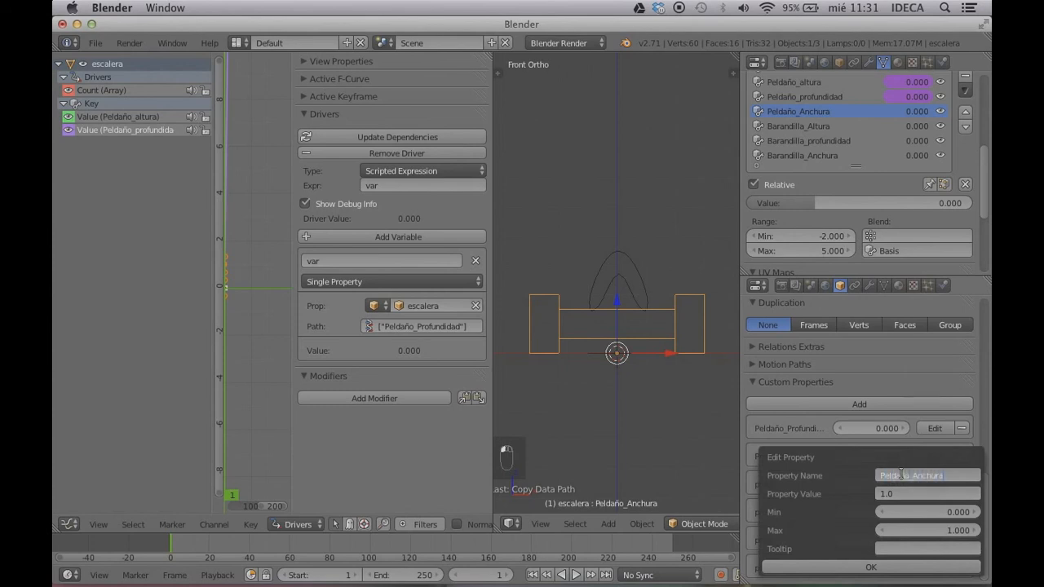
left_click(940, 514)
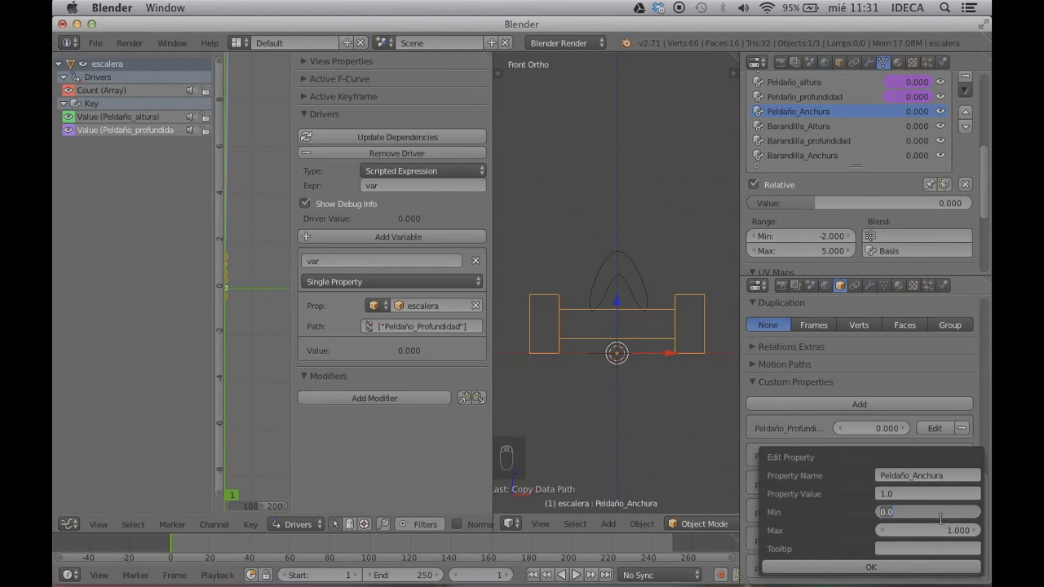
type("-2")
key("Tab")
type("5")
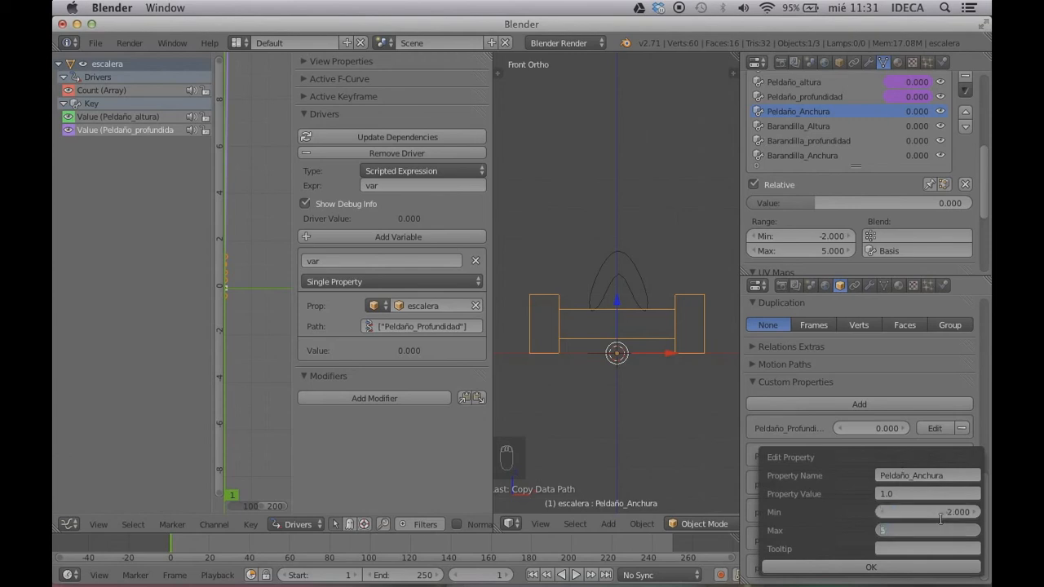
left_click(884, 568)
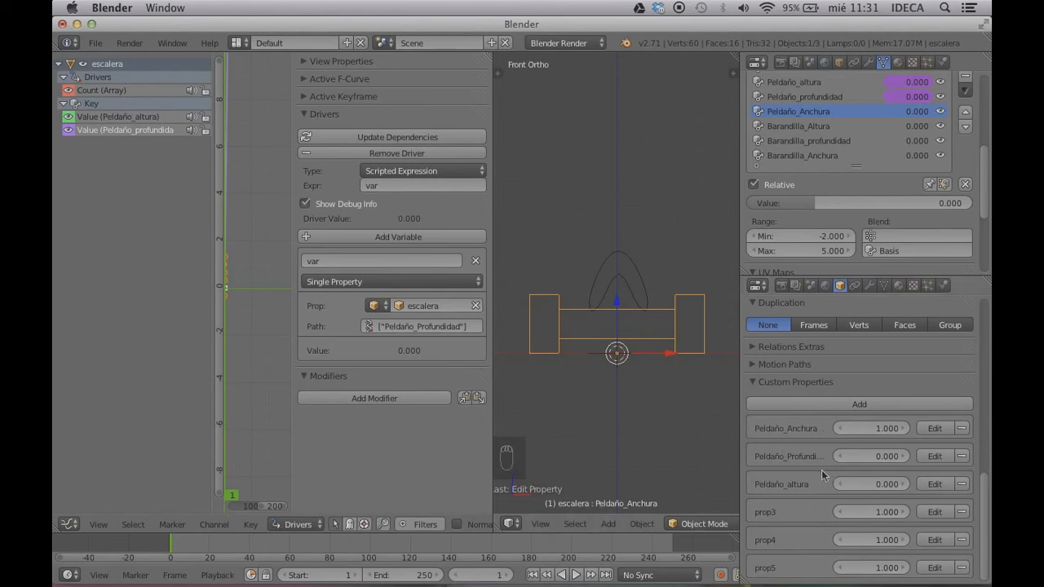
Copy the Peldaño_Anchura custom property's data path, add a driver to the Peldaño_Anchura shape key's value and select that driver
right_click(868, 428)
left_click(868, 427)
right_click(848, 203)
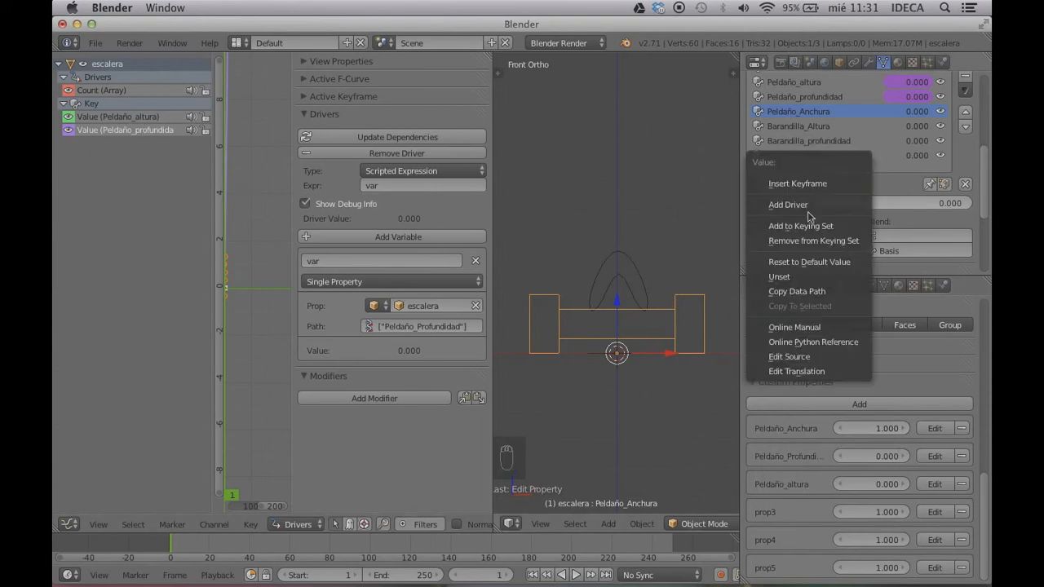
left_click(810, 209)
left_click(123, 146)
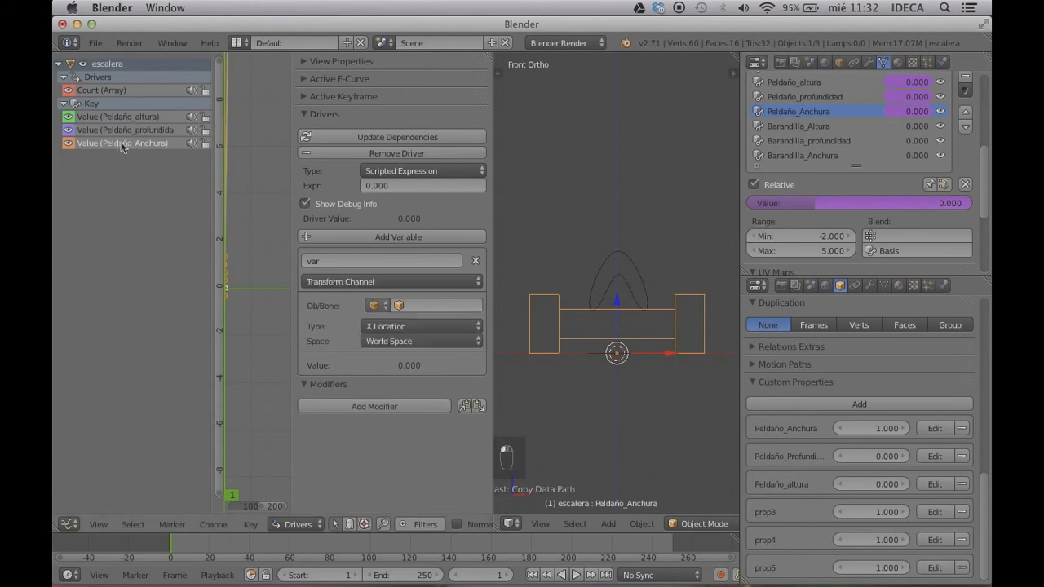
Make the Peldaño_Anchura driver's variable a Single Property of the escalera object and paste the copied data path as its path
left_click(392, 282)
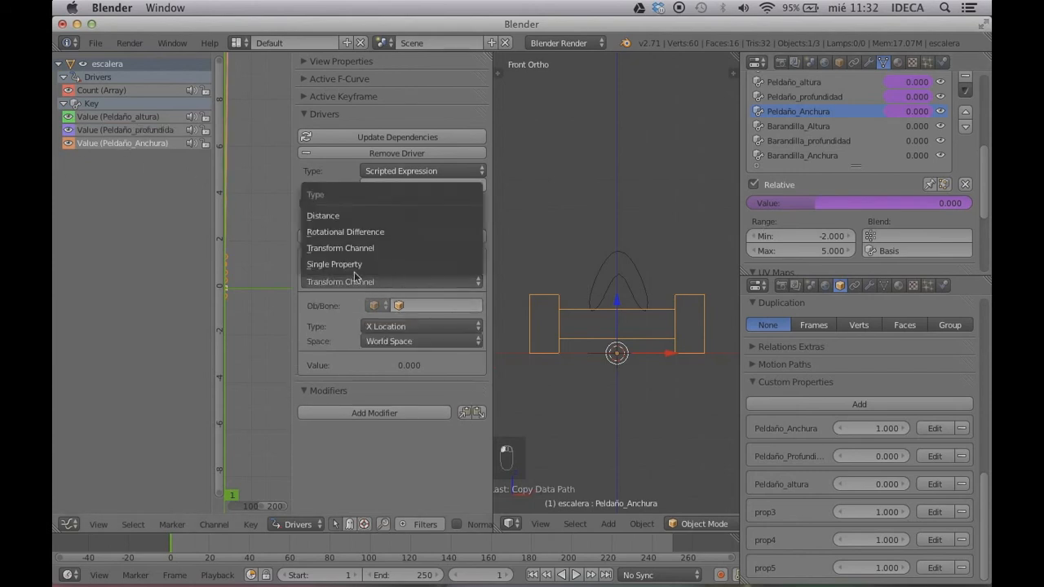
left_click(350, 265)
left_click(412, 306)
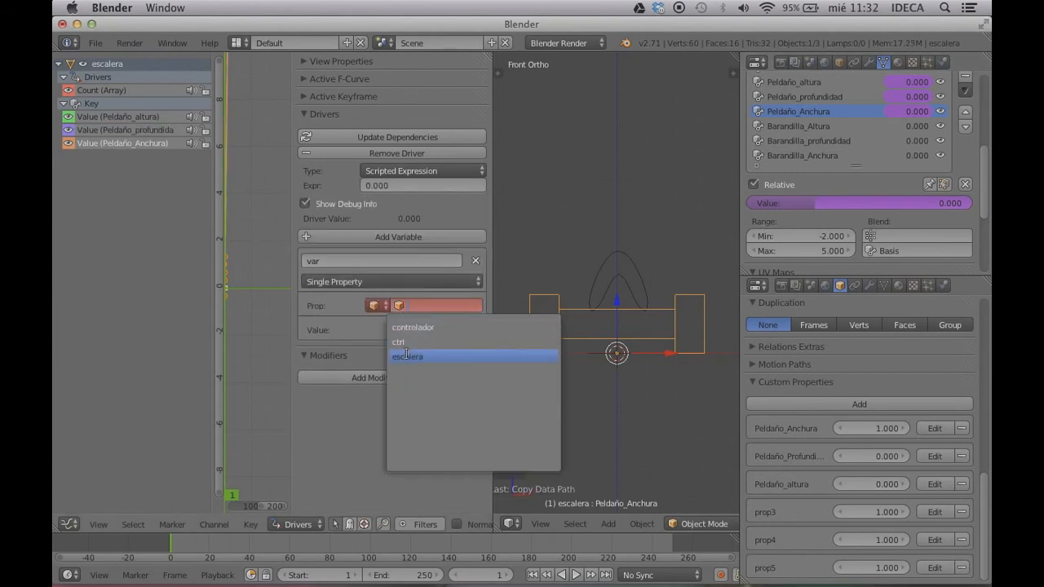
left_click(407, 356)
key("ctrl+v")
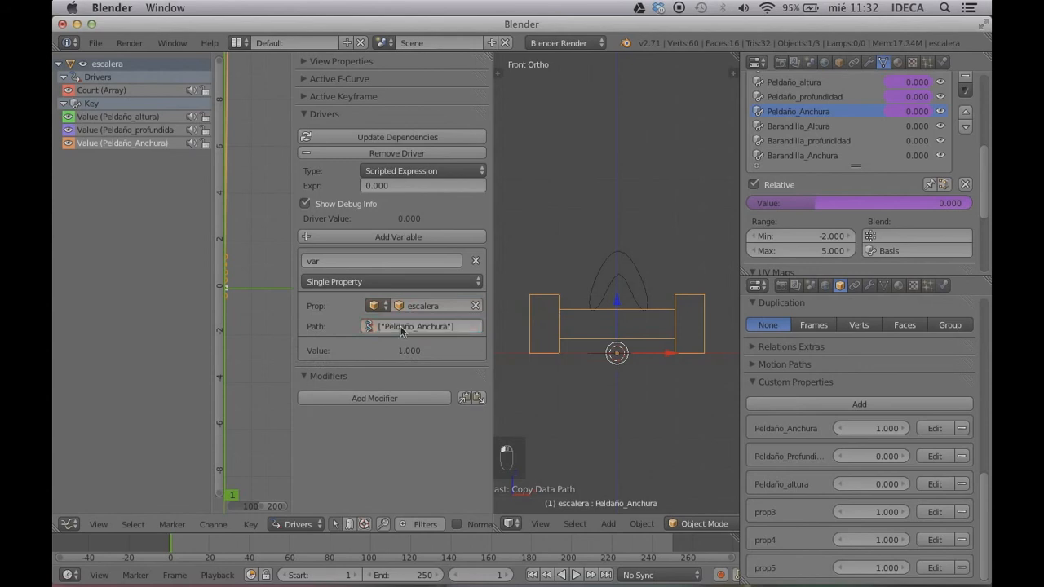
Copy the variable name var into the Peldaño_Anchura driver's expression
left_click(372, 261)
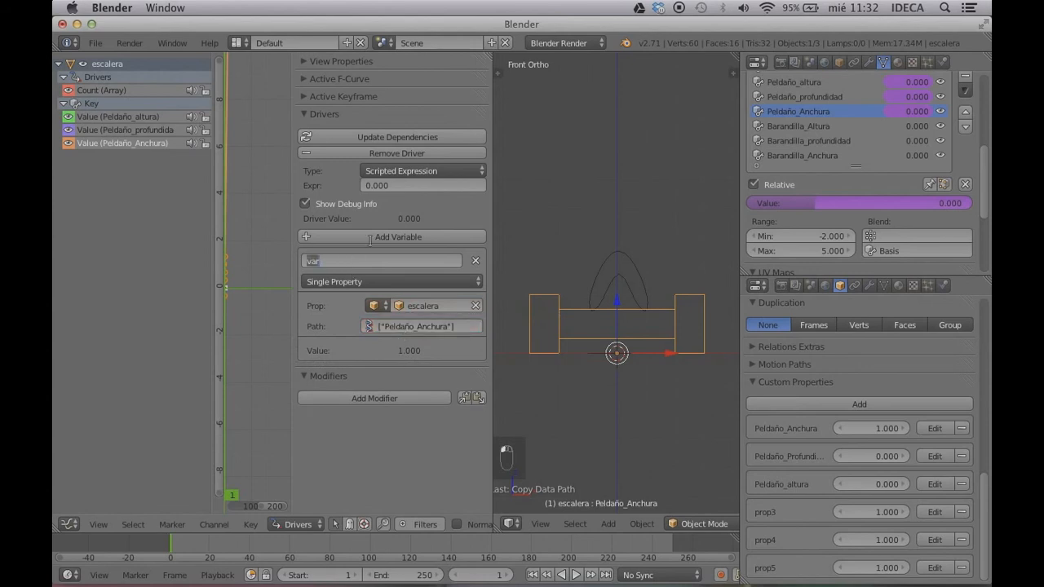
left_click(404, 185)
key("ctrl+v")
key("Return")
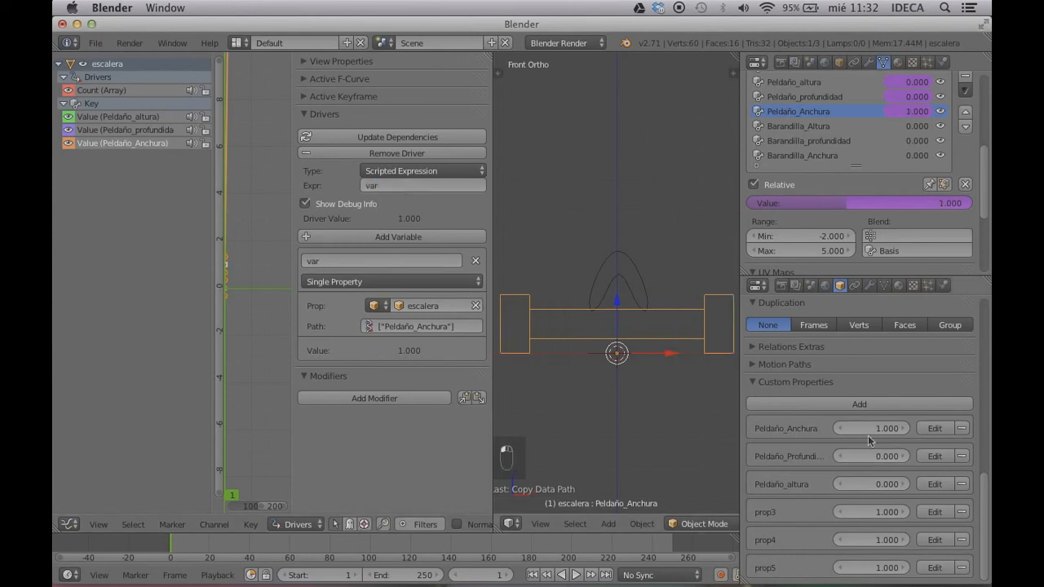
Test the Peldaño_Anchura custom property by varying its value, and set it to 0
left_click_drag(868, 441, 889, 429)
left_click(889, 428)
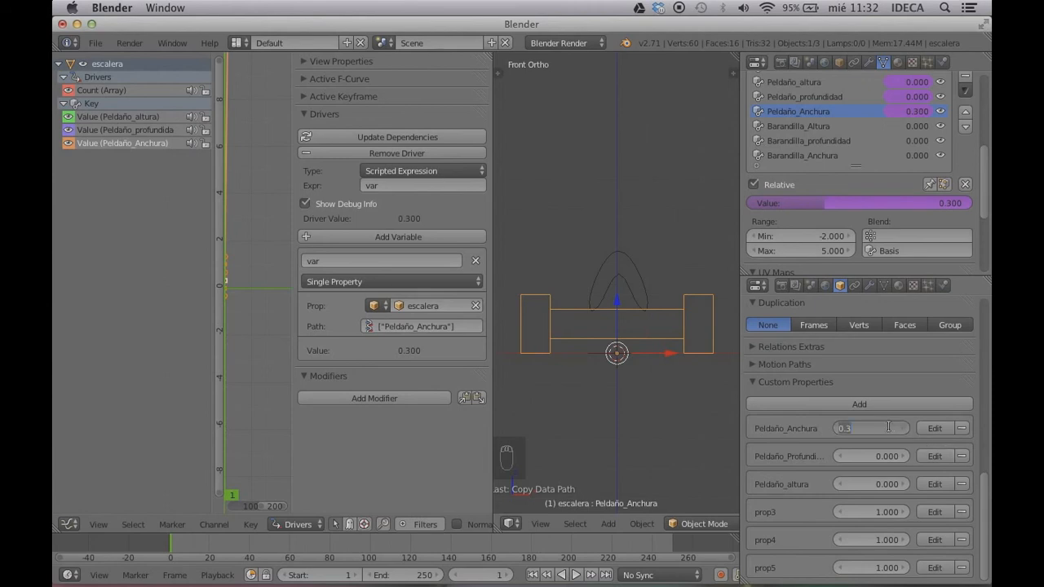
type("0")
key("Return")
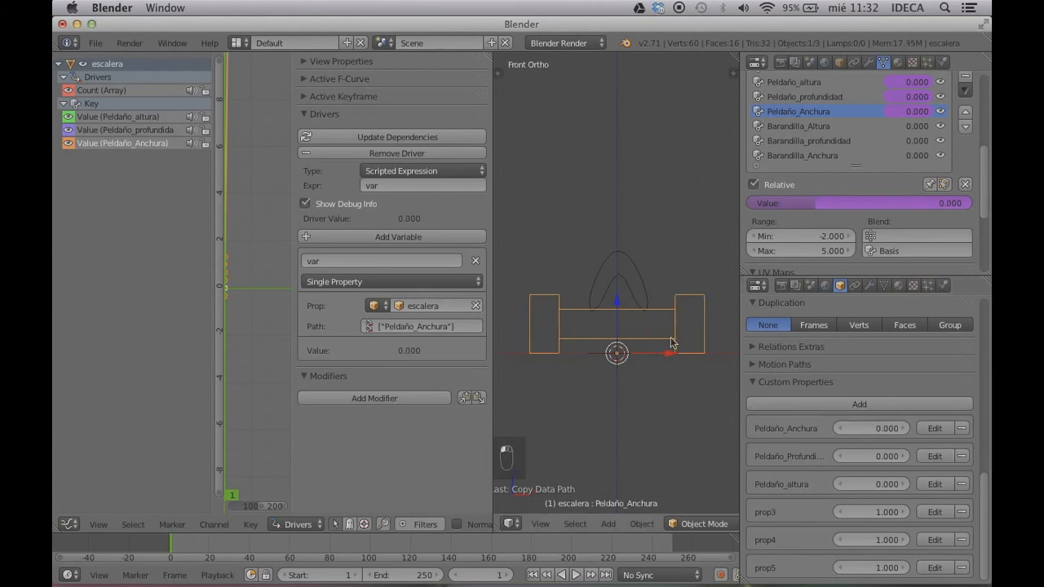
Select the Barandilla_Altura shape key and rename prop3 as Barandilla_Altura with a minimum of -1
scroll(675, 352, "down", 1)
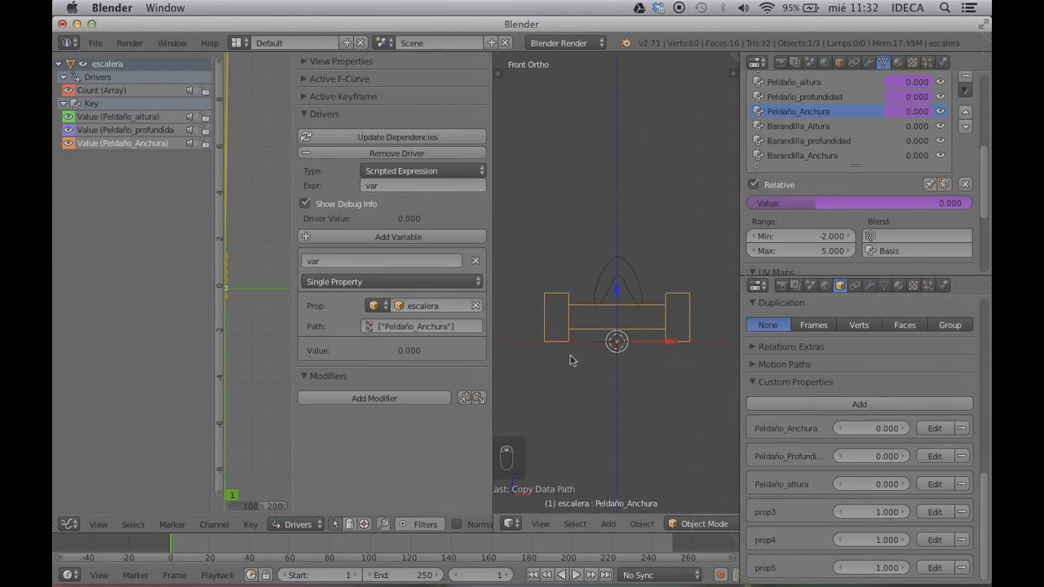
left_click(806, 126)
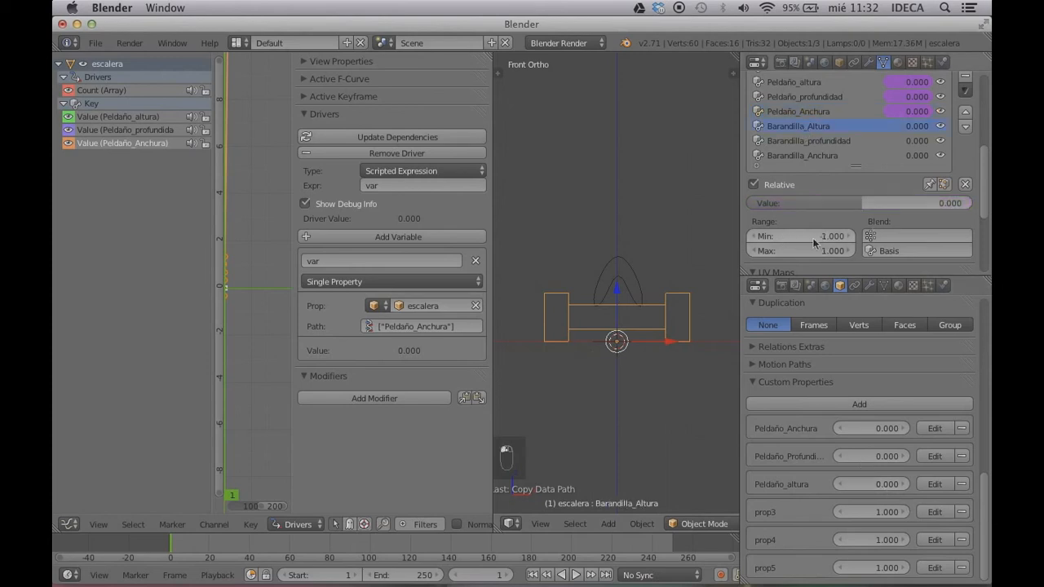
left_click(938, 512)
left_click(913, 476)
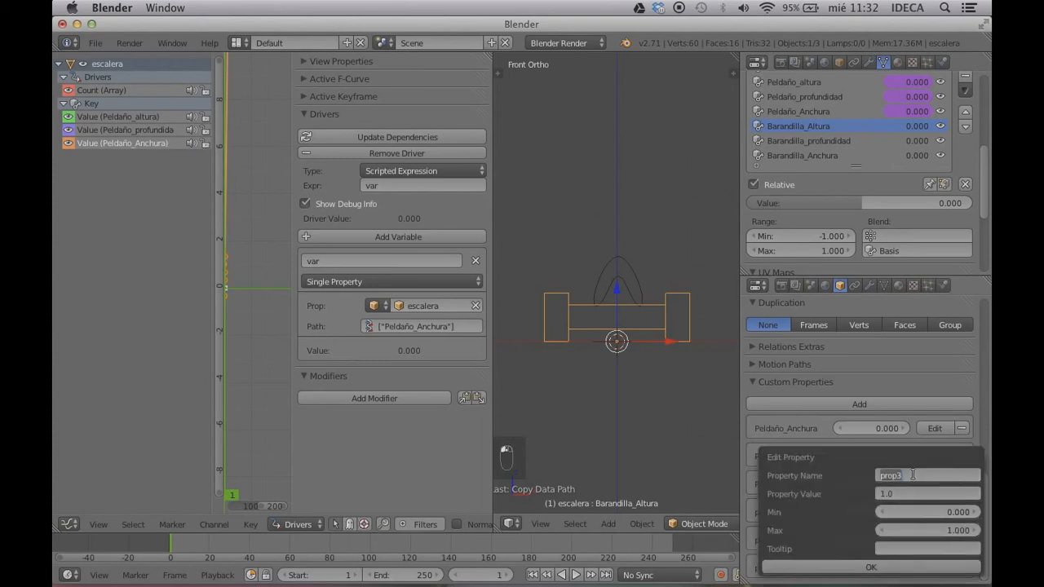
type("Barandilla_Altura")
key("Return")
left_click(931, 510)
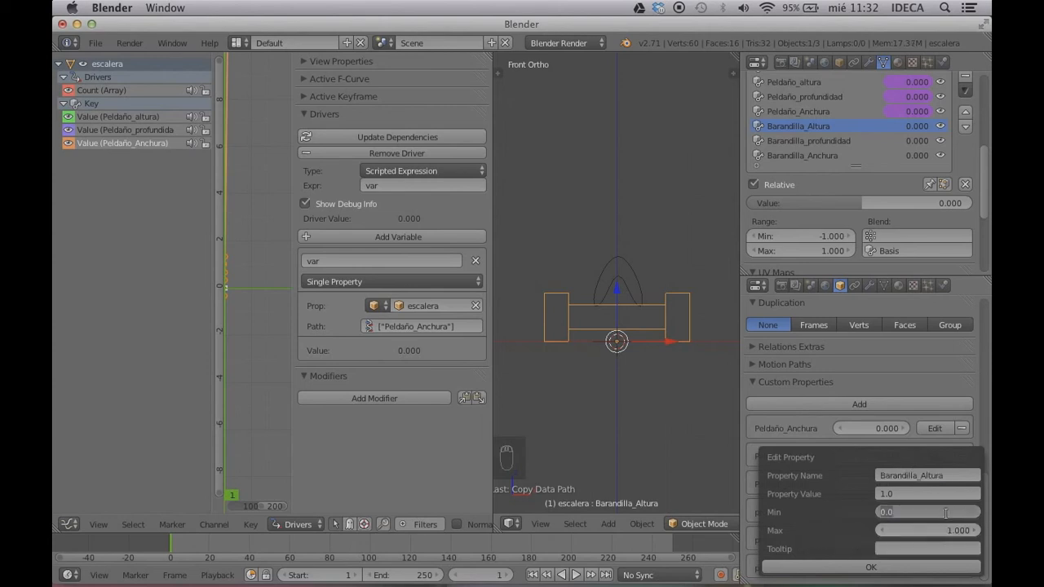
type("-1")
key("Tab")
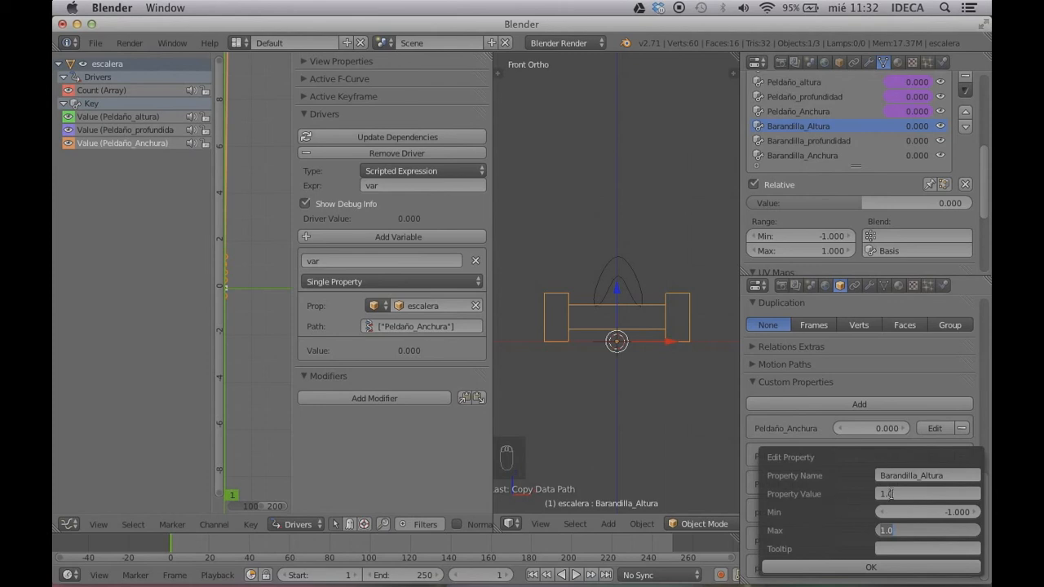
key("Return")
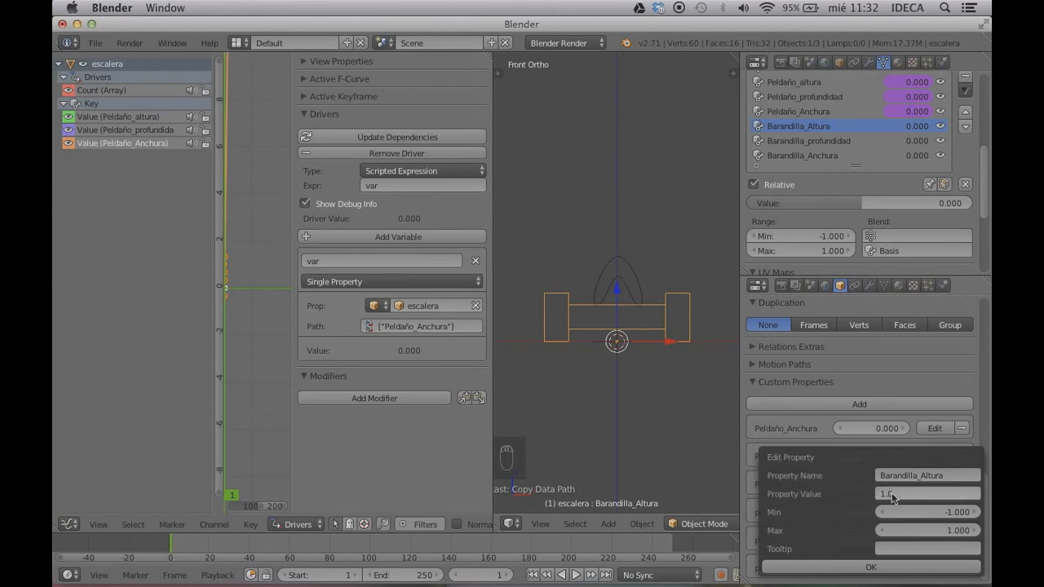
Set the Barandilla_Altura custom property's value to 0 in its edit dialog
left_click(901, 495)
type("0")
key("Tab")
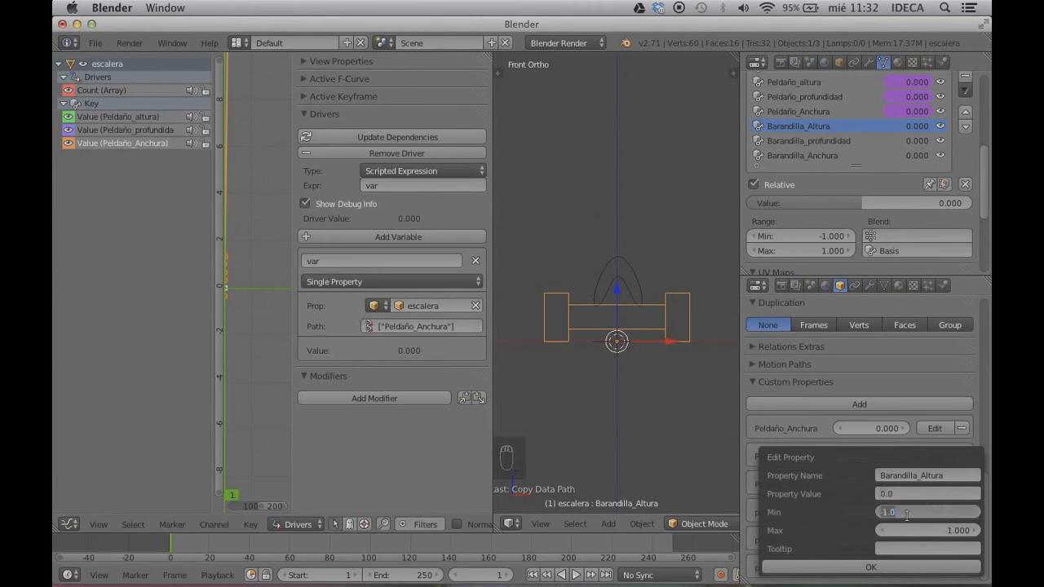
key("Return")
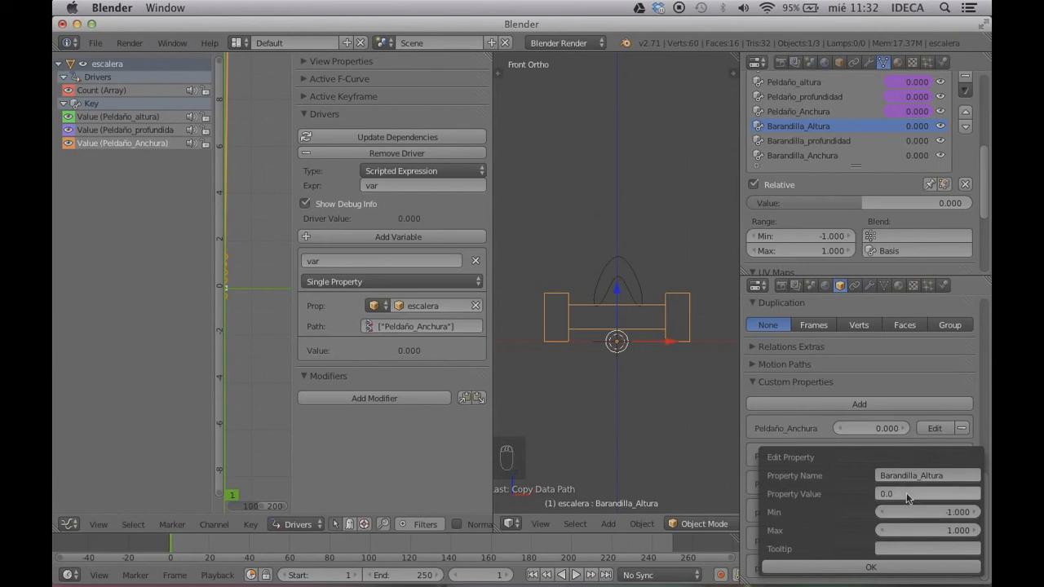
Set the Barandilla_Altura custom property's value to 1 in its edit dialog, and try 0 and 1 as its value
left_click(906, 493)
type("1")
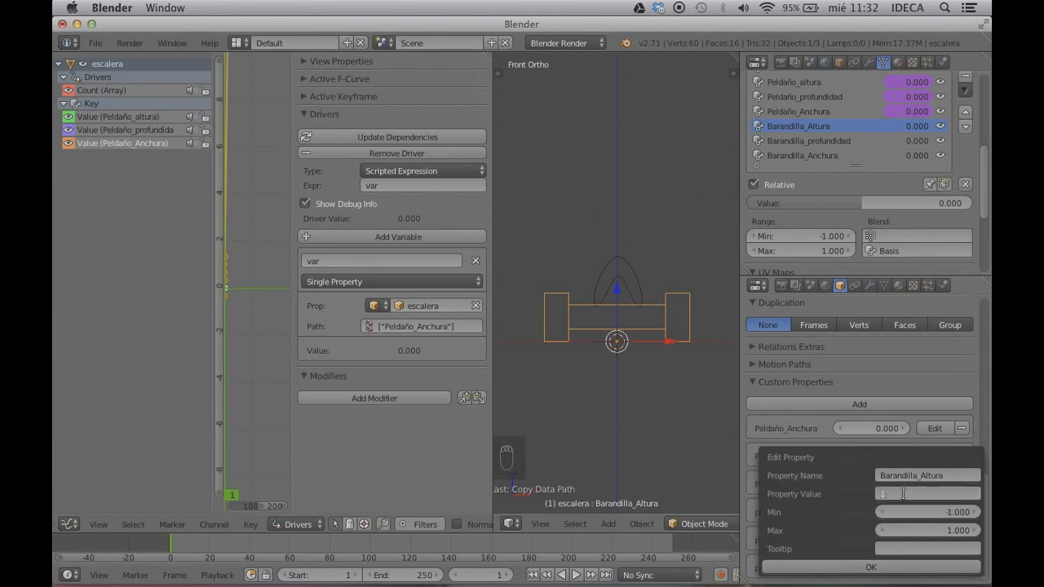
left_click(887, 571)
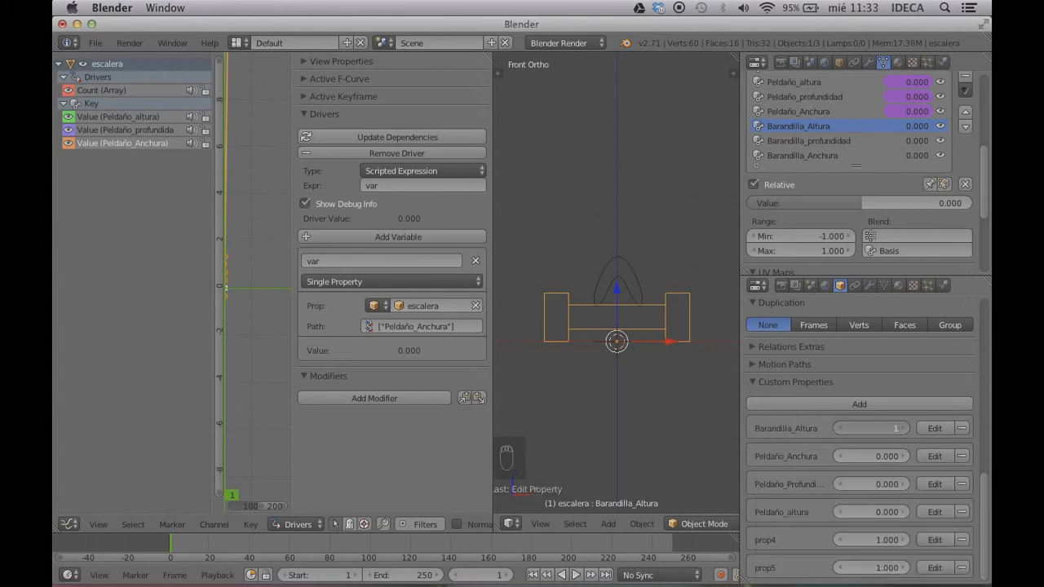
left_click(898, 429)
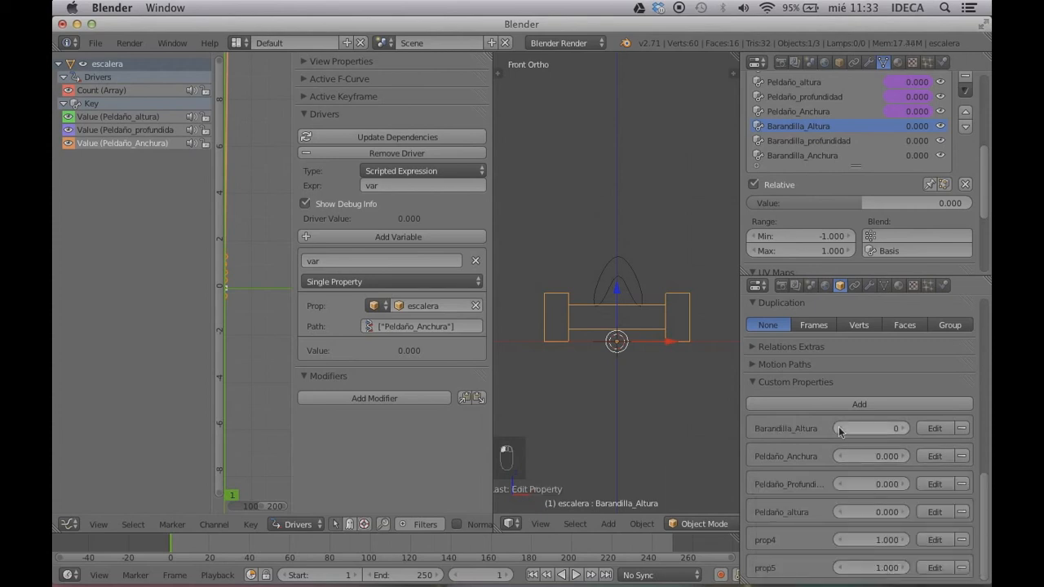
type("0")
key("Return")
left_click(904, 430)
type("1")
key("Return")
Set the Barandilla_Altura custom property's value to the decimal 0.0 in its edit dialog
left_click(935, 428)
left_click(905, 463)
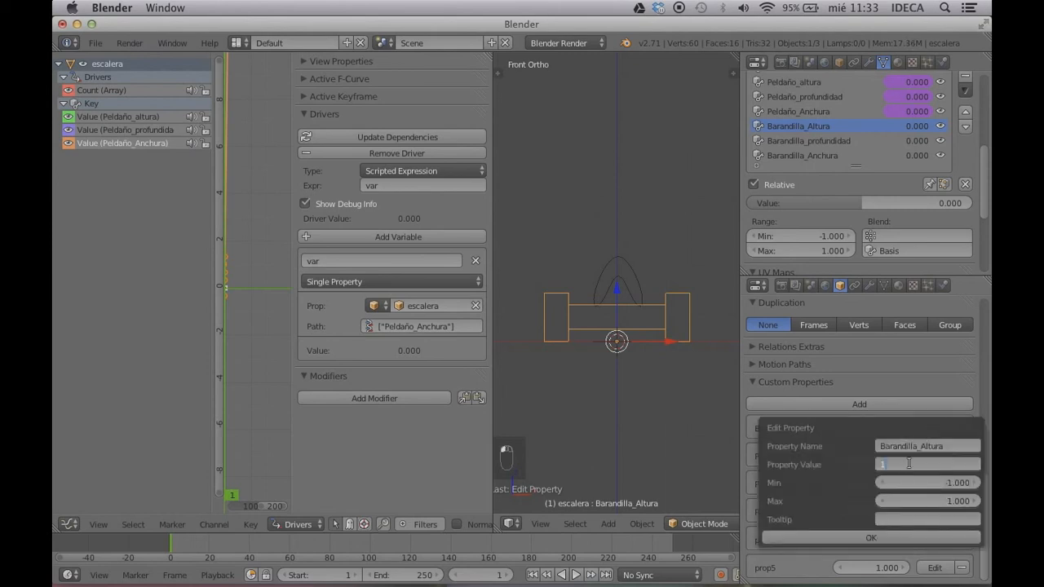
type("0.00")
key("BackSpace")
key("BackSpace")
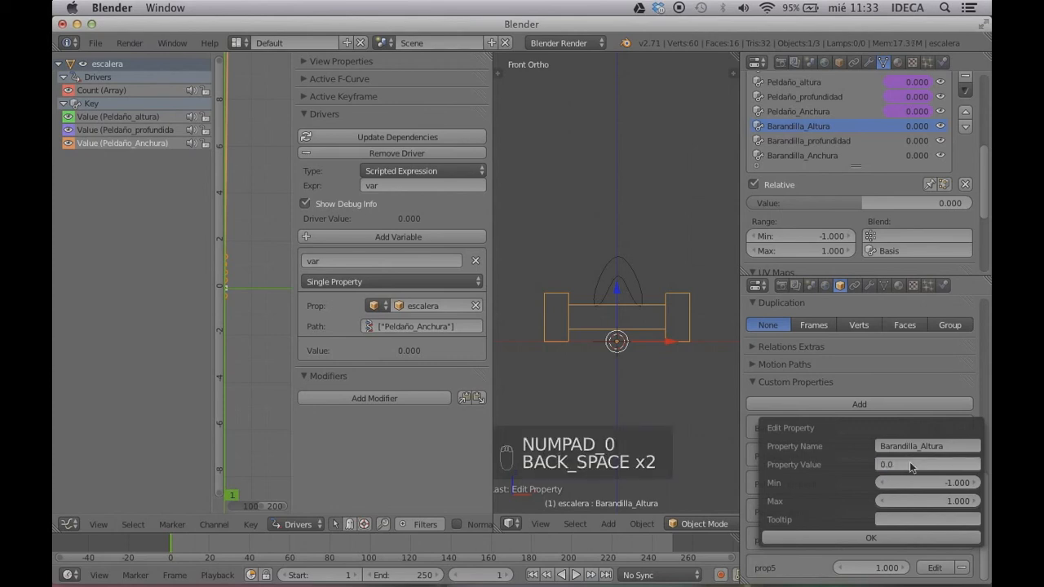
left_click(873, 536)
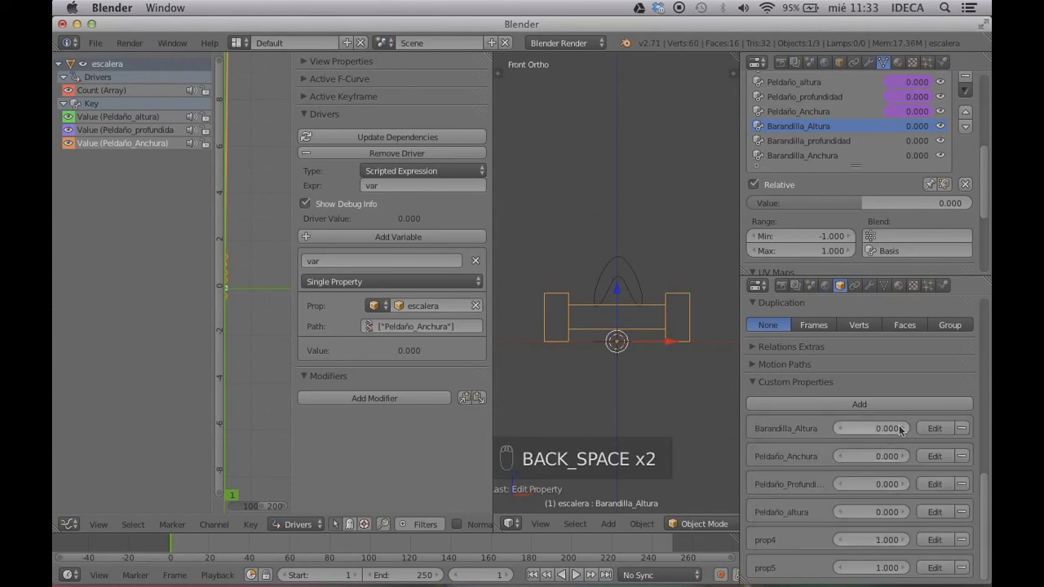
Try raising the Barandilla_Altura custom property to 1.000, and return it to 0
left_click_drag(898, 430, 947, 430)
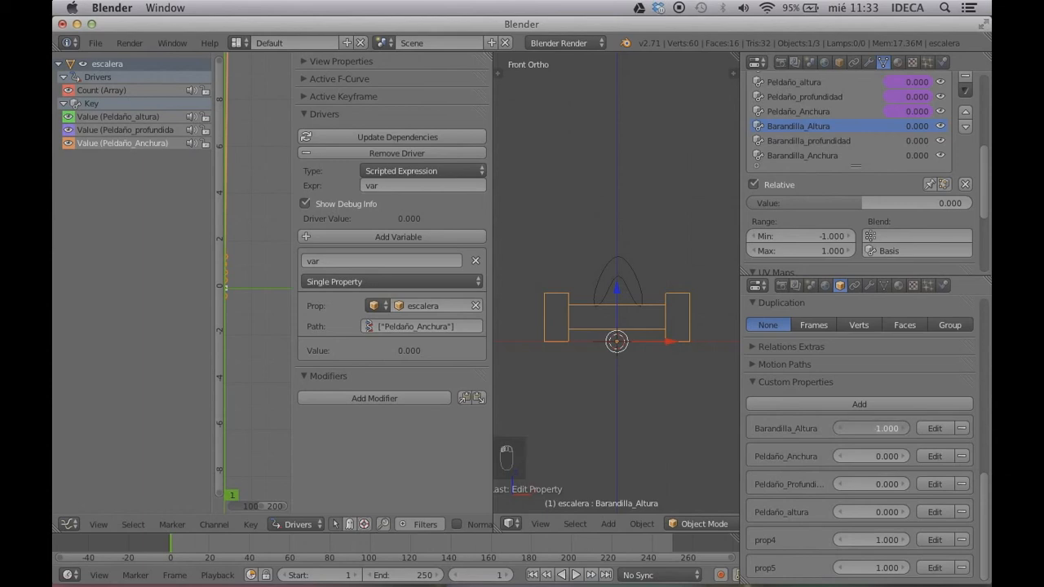
left_click(873, 430)
type("0")
key("Return")
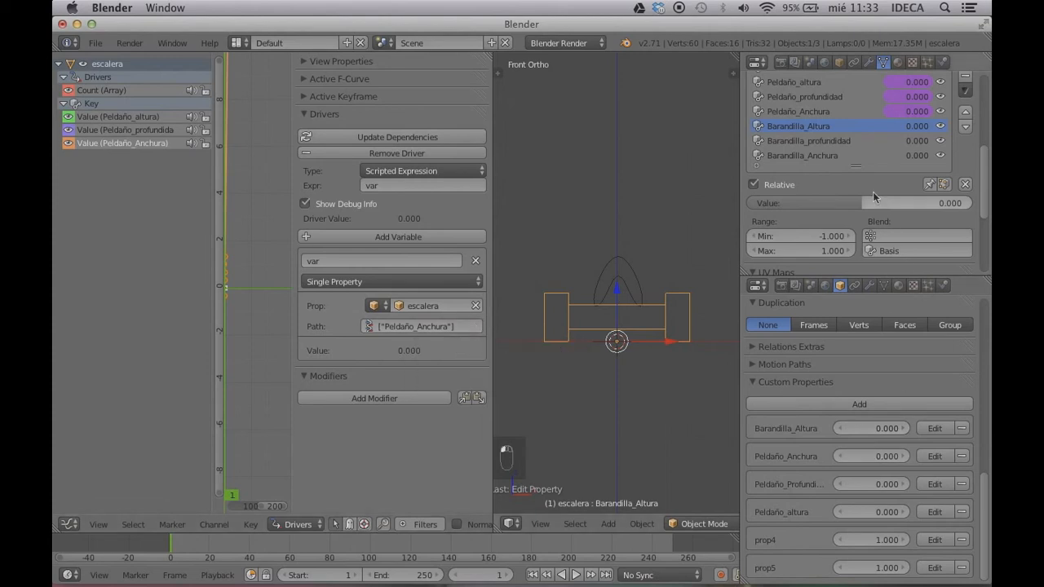
Add a driver to the Barandilla_Altura shape key's value and copy the data path of the Barandilla_Altura custom property
right_click(847, 203)
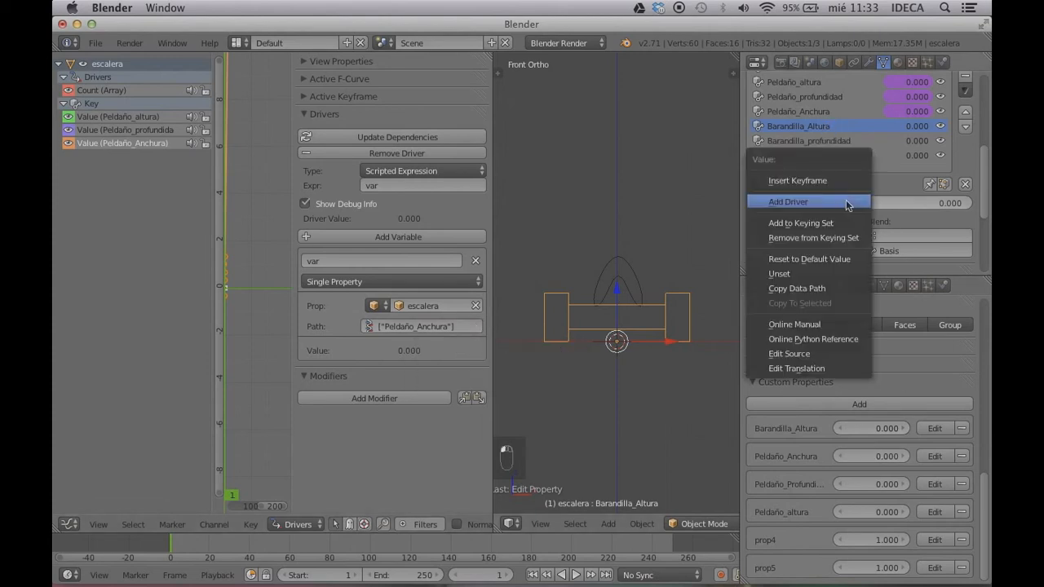
left_click(834, 203)
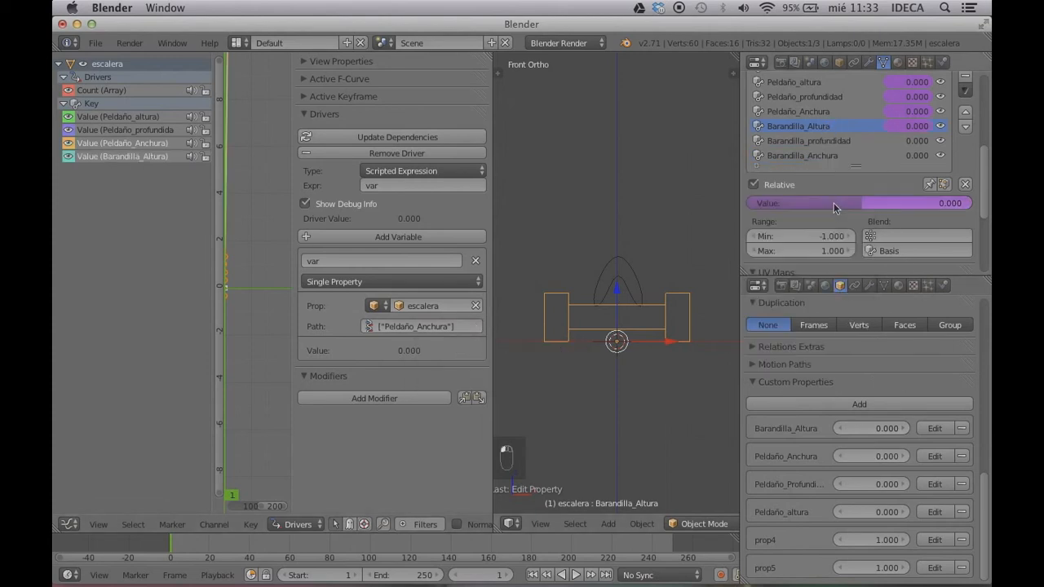
right_click(854, 428)
left_click(825, 425)
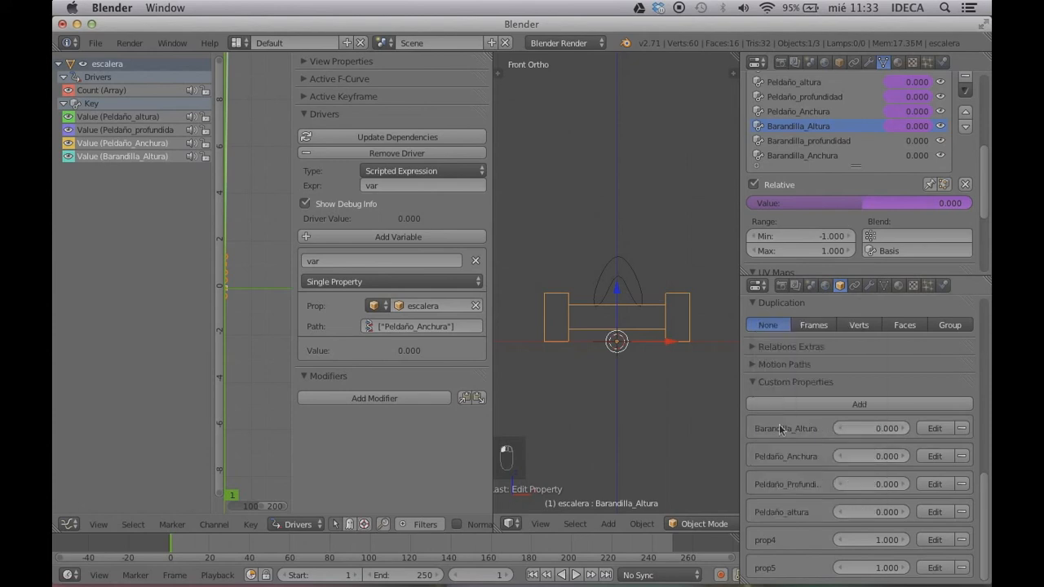
Make the Barandilla_Altura driver's variable a Single Property of escalera with the path ["Barandilla_Altura"]
left_click(128, 159)
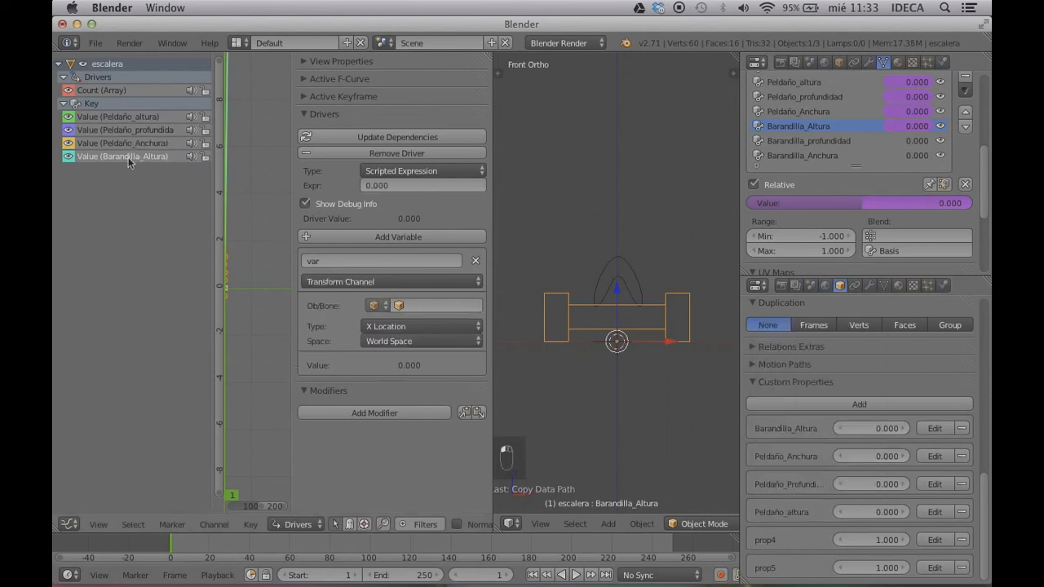
left_click(393, 283)
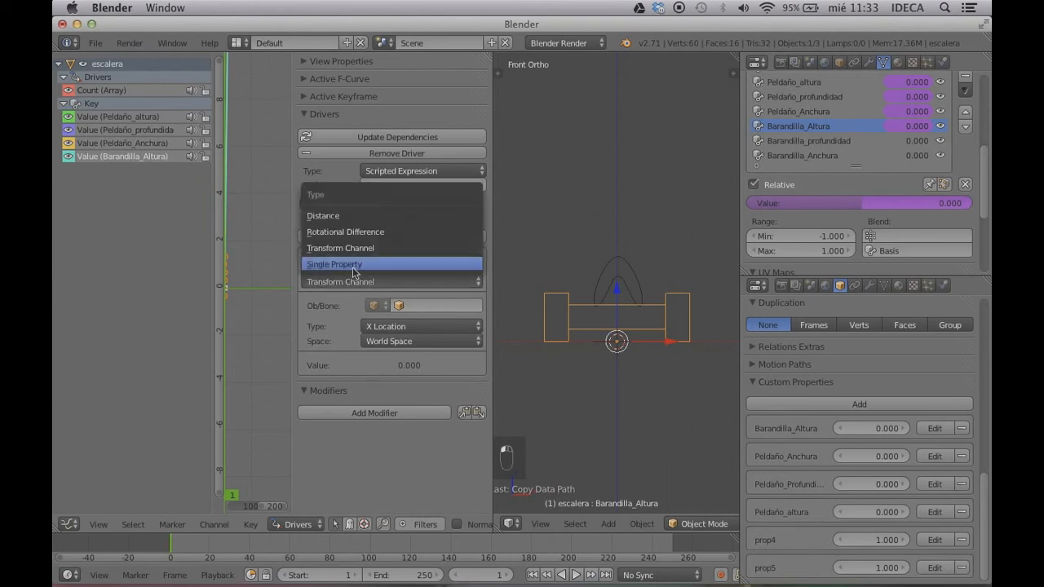
left_click(341, 262)
left_click(409, 307)
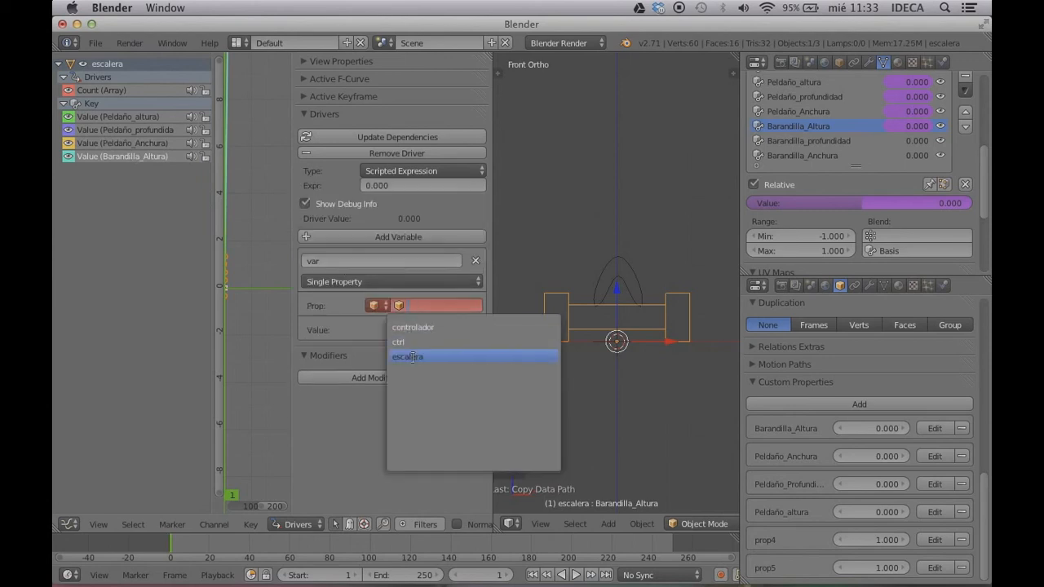
left_click(409, 354)
key("ctrl+v")
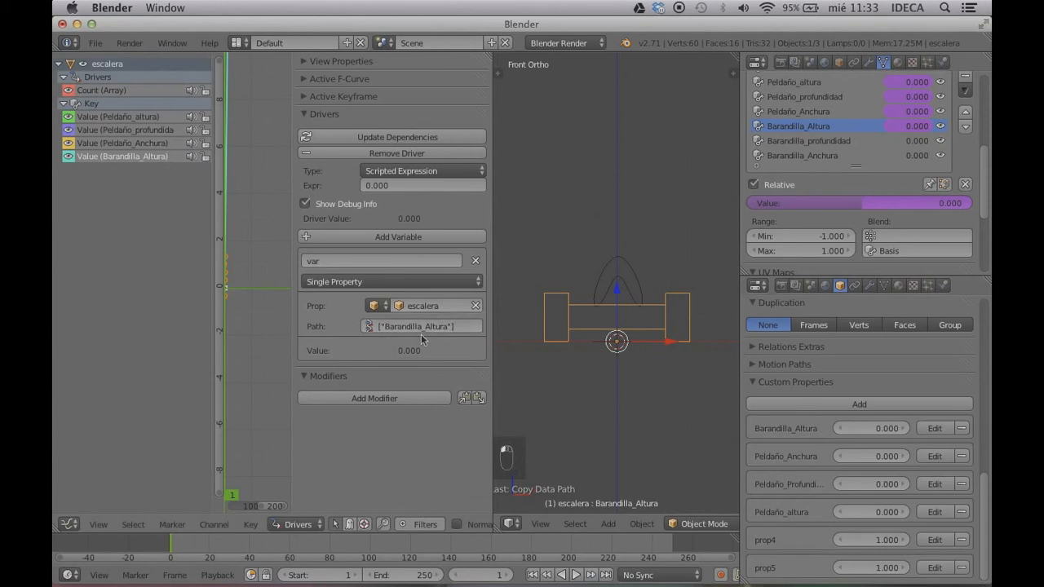
Set the Barandilla_Altura driver's expression to the variable name var
left_click(348, 259)
left_click(397, 185)
left_click(397, 185)
type("var")
key("Return")
Test the driven Barandilla_Altura custom property by varying its value, and set it to 0
middle_click_drag(602, 311, 626, 374)
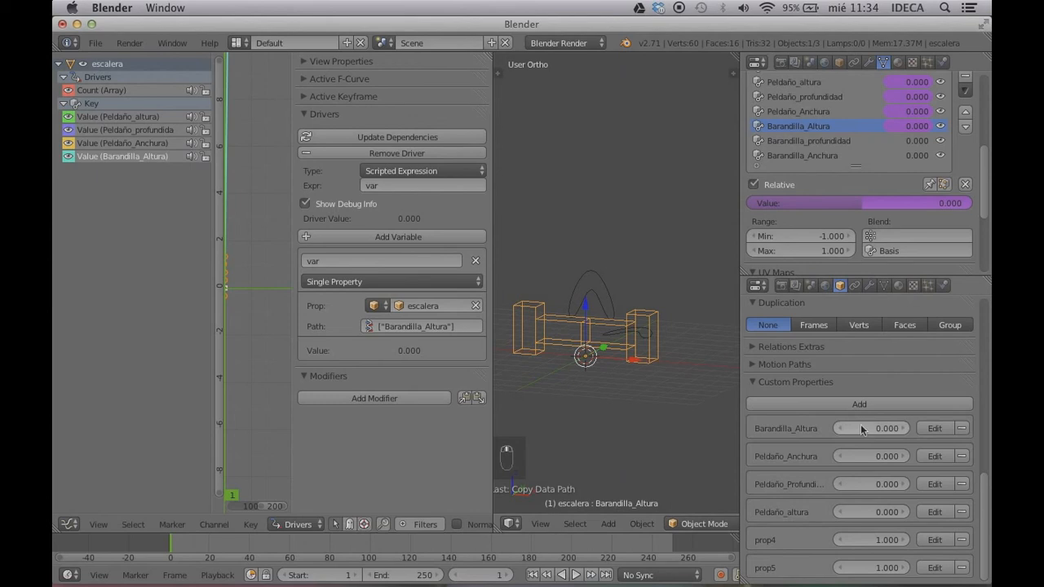
left_click_drag(861, 425, 871, 426)
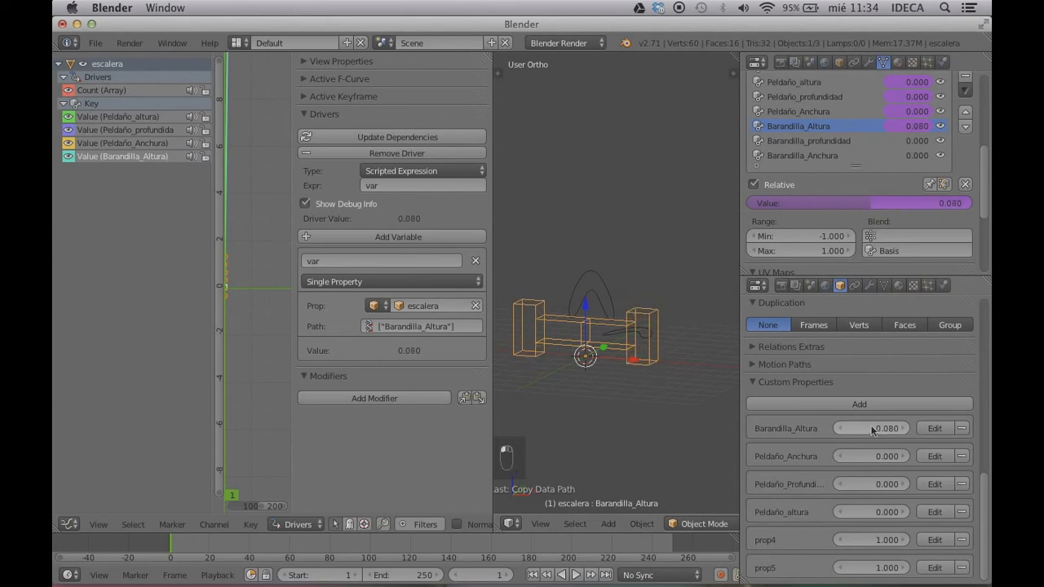
left_click(871, 431)
type("0")
key("Return")
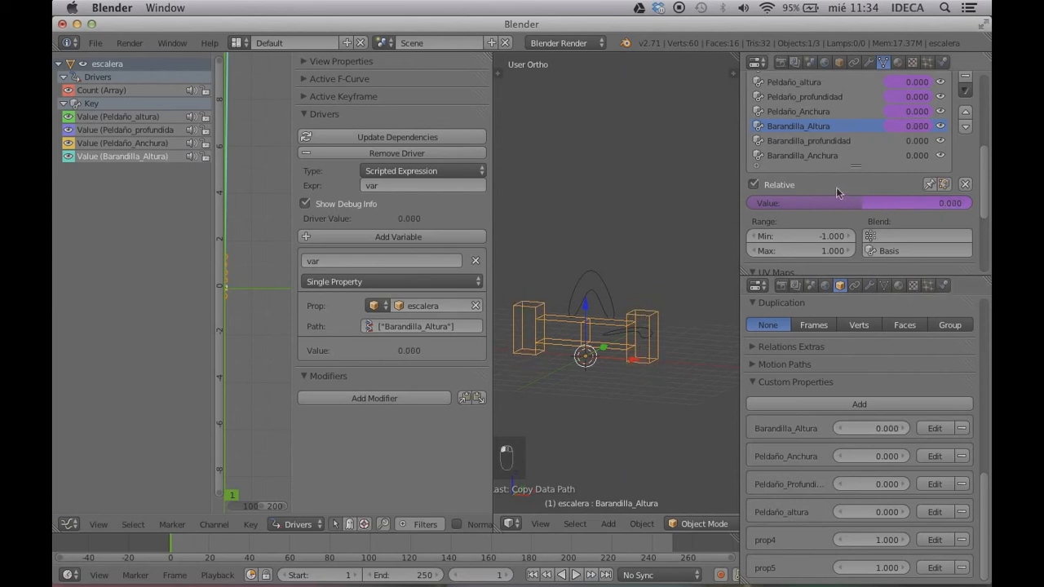
Select the Barandilla_profundidad shape key and rename prop4 as Barandilla_Profundidad with value 0.0 and minimum -1
left_click(820, 142)
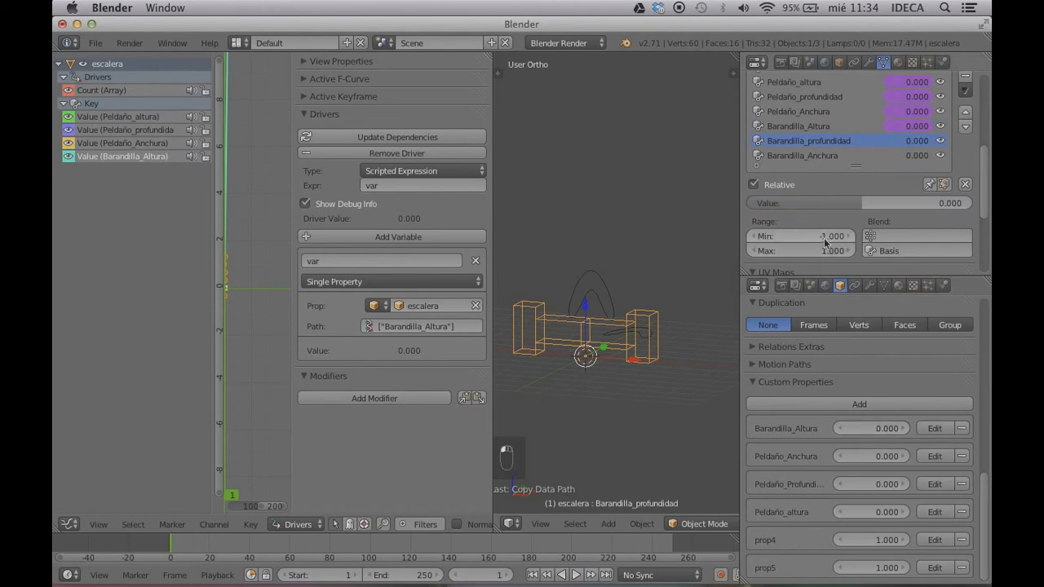
left_click(935, 540)
left_click(904, 476)
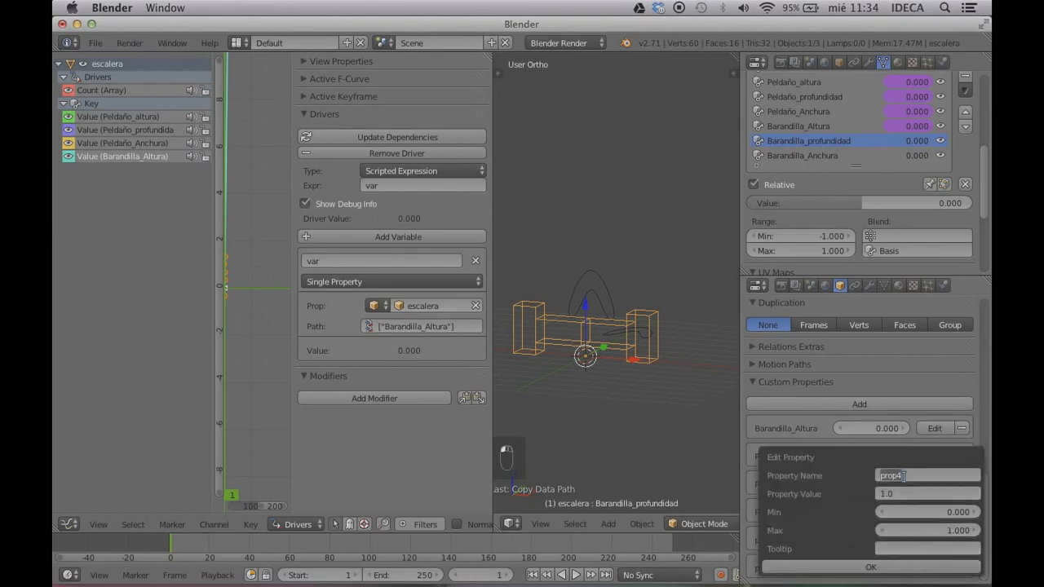
type("Barandilla_Profundidad")
key("Tab")
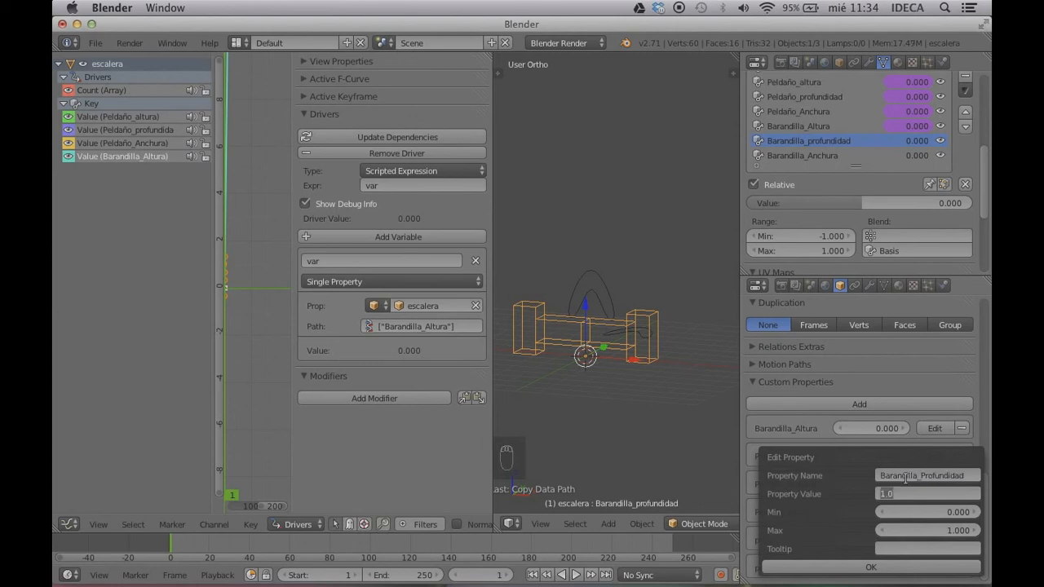
type("0.0")
key("Tab")
key("BackSpace")
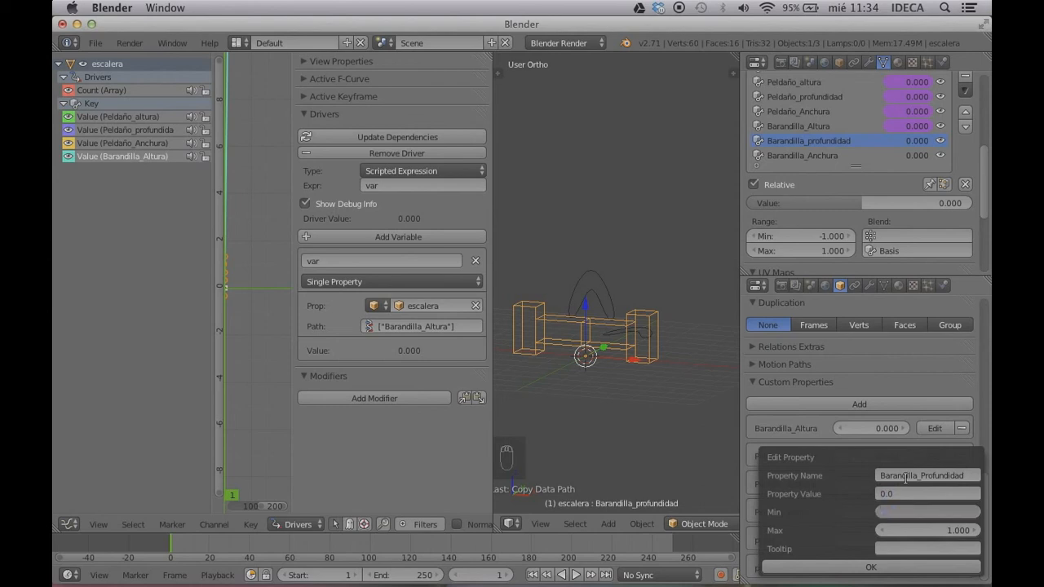
type("-1")
key("Tab")
key("Return")
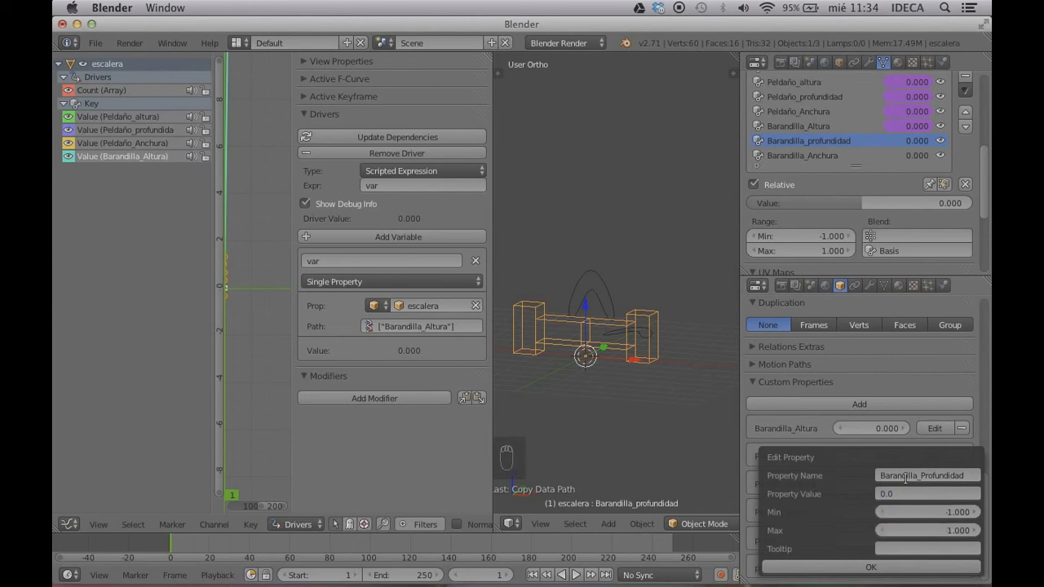
left_click(870, 567)
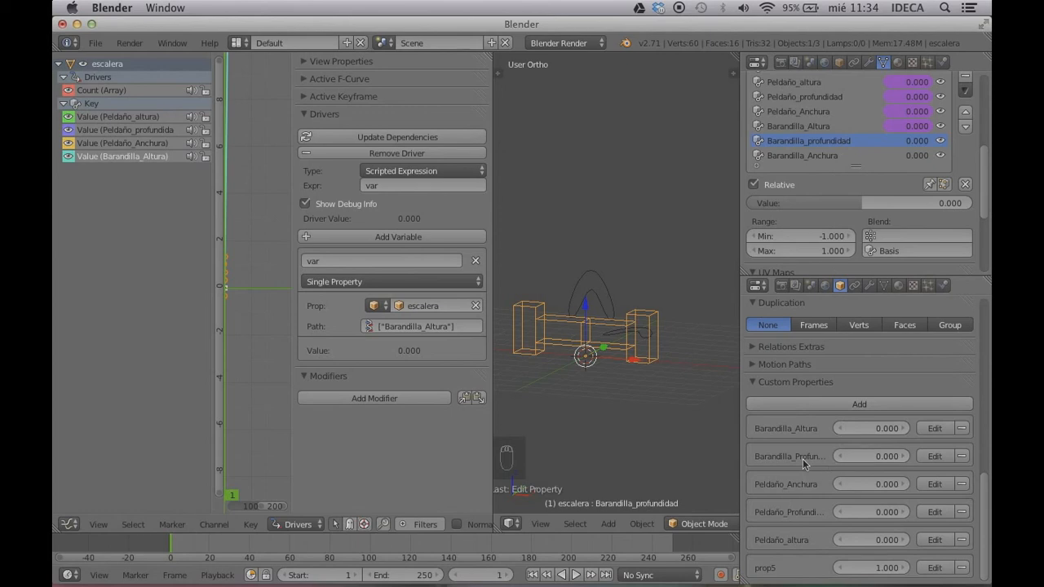
Add a driver to the Barandilla_profundidad shape key's value and copy the data path of the Barandilla_Profundidad custom property
right_click(844, 199)
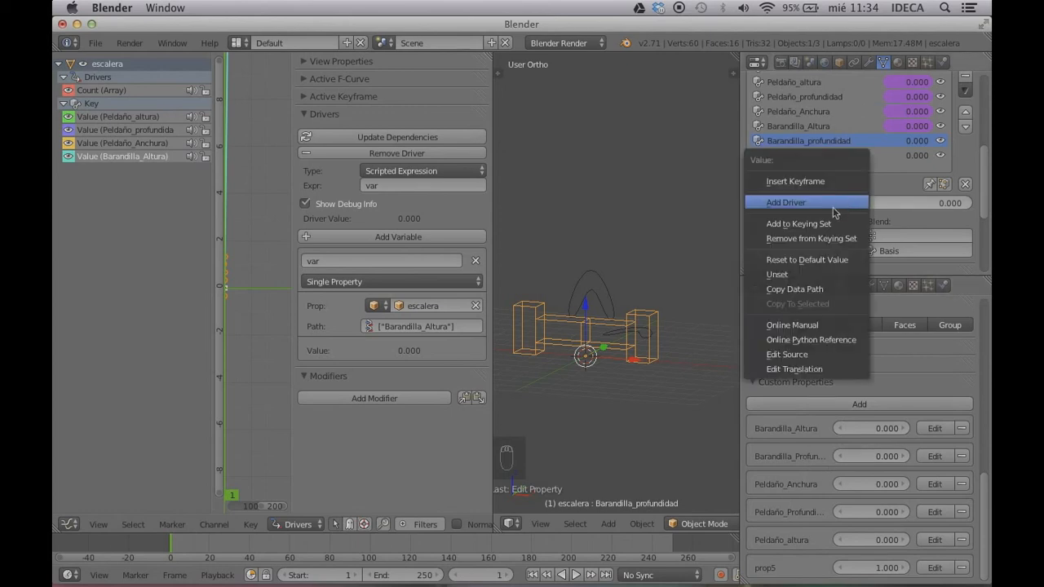
left_click(833, 205)
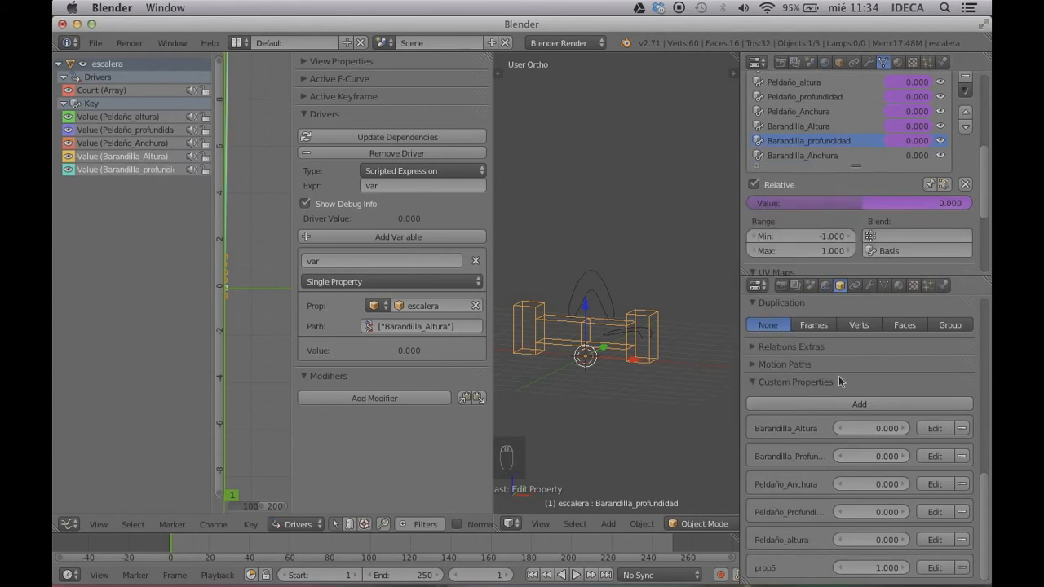
right_click(862, 462)
left_click(846, 459)
Make the Barandilla_profundidad driver's variable a Single Property of escalera with the path ["Barandilla_Profundidad"]
left_click(147, 173)
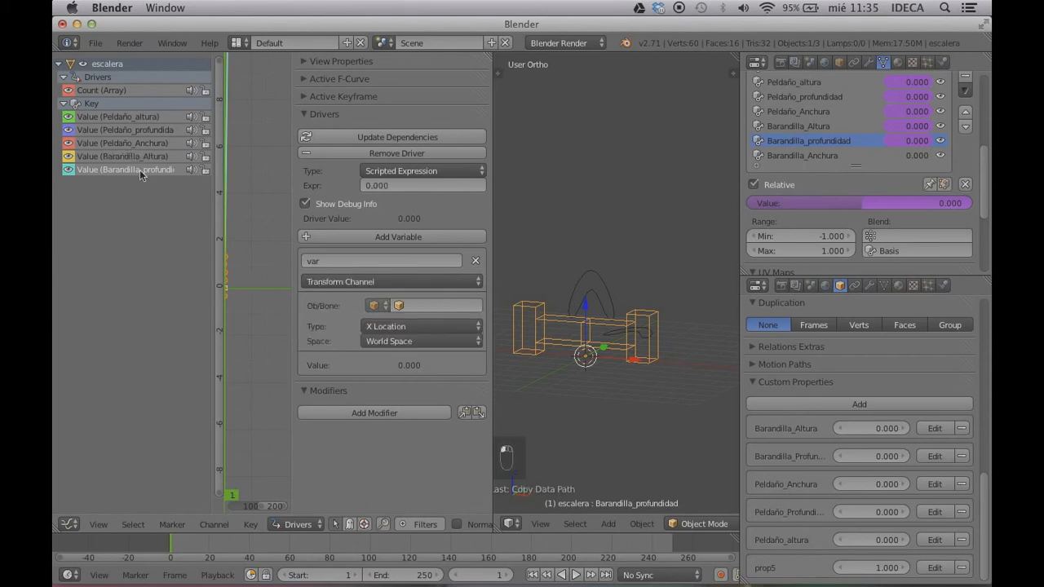
left_click(406, 282)
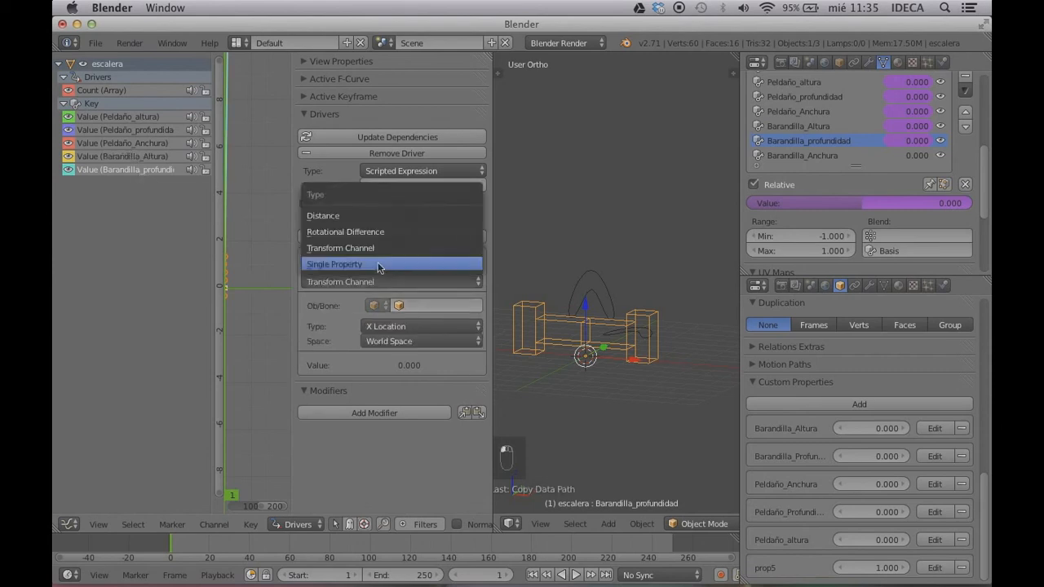
left_click(377, 264)
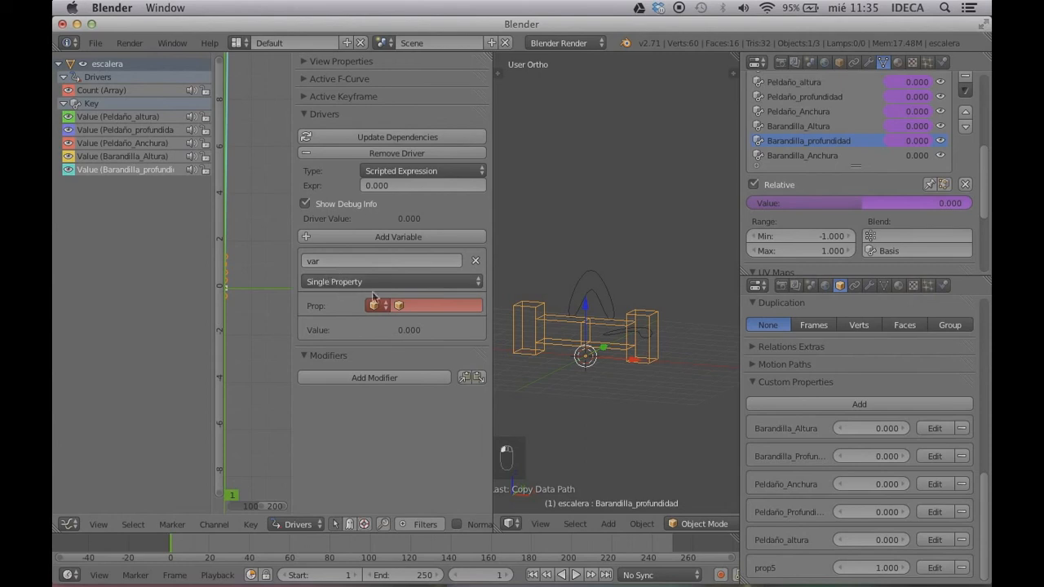
left_click(426, 307)
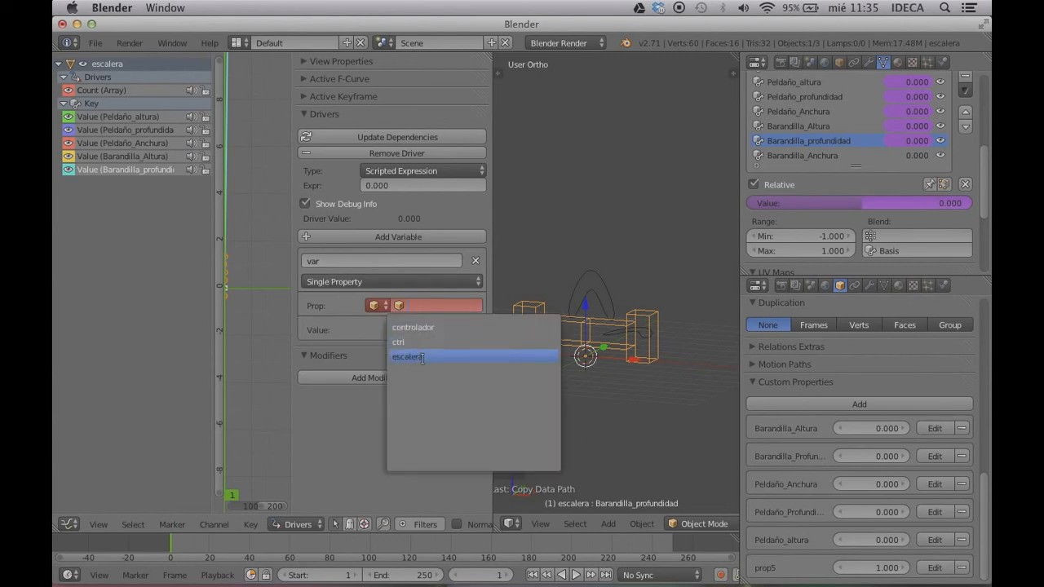
left_click(420, 354)
key("ctrl+v")
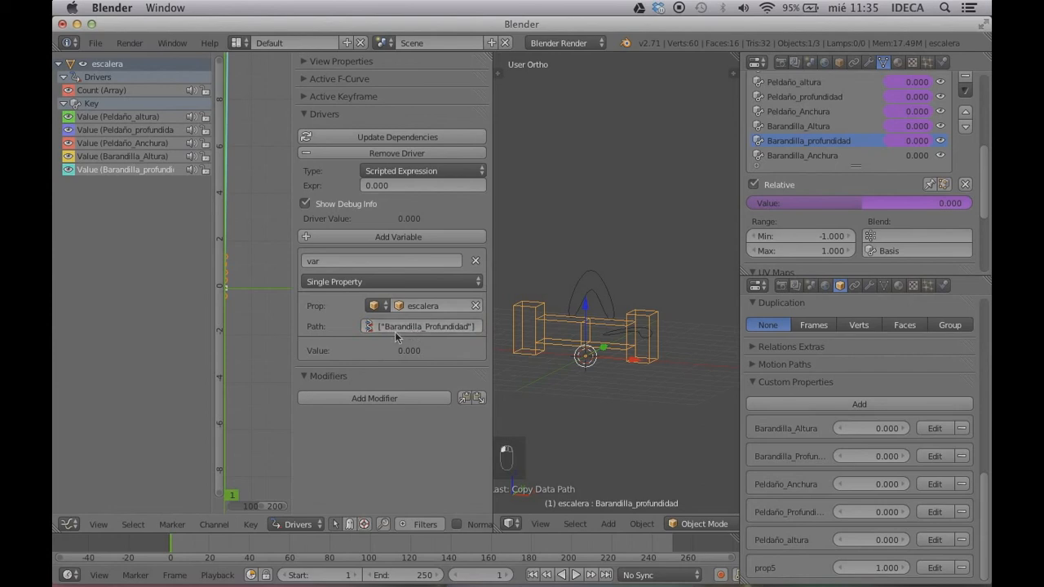
Copy the variable name var into the Barandilla_profundidad driver's expression
left_click(361, 260)
left_click(398, 184)
left_click(398, 184)
key("super+v")
key("Return")
Test the Barandilla_Profundidad custom property by varying its value, and return it to 0
middle_click_drag(582, 293, 563, 310)
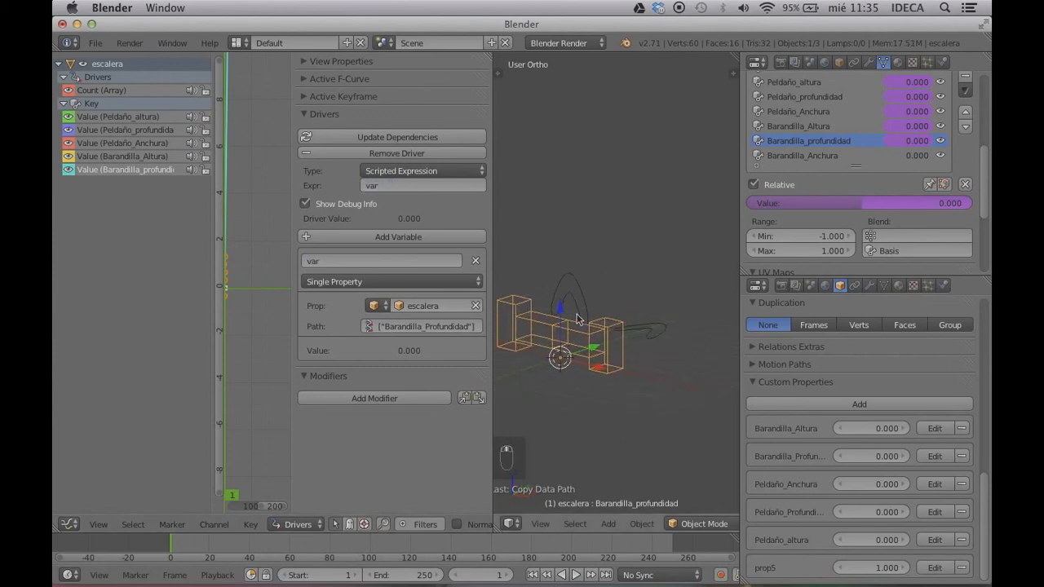
mouse_move(864, 456)
left_mouse_down()
mouse_move(882, 456)
mouse_move(849, 456)
mouse_move(864, 456)
left_mouse_up()
left_click(865, 457)
Select the Barandilla_Anchura shape key and rename the prop5 custom property to Barandilla_Anchura
left_click(801, 157)
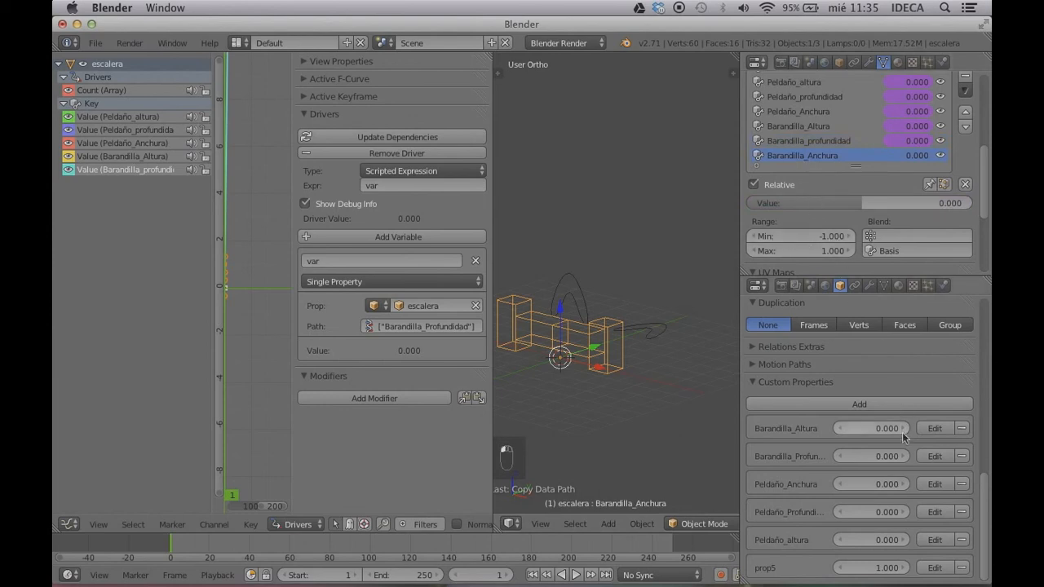
left_click(935, 568)
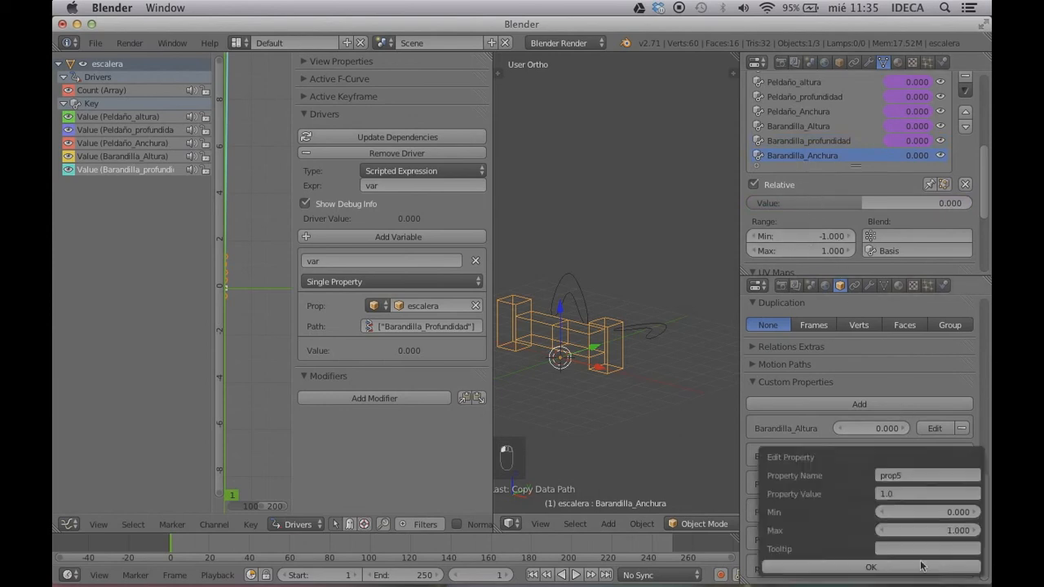
left_click(906, 474)
type("B")
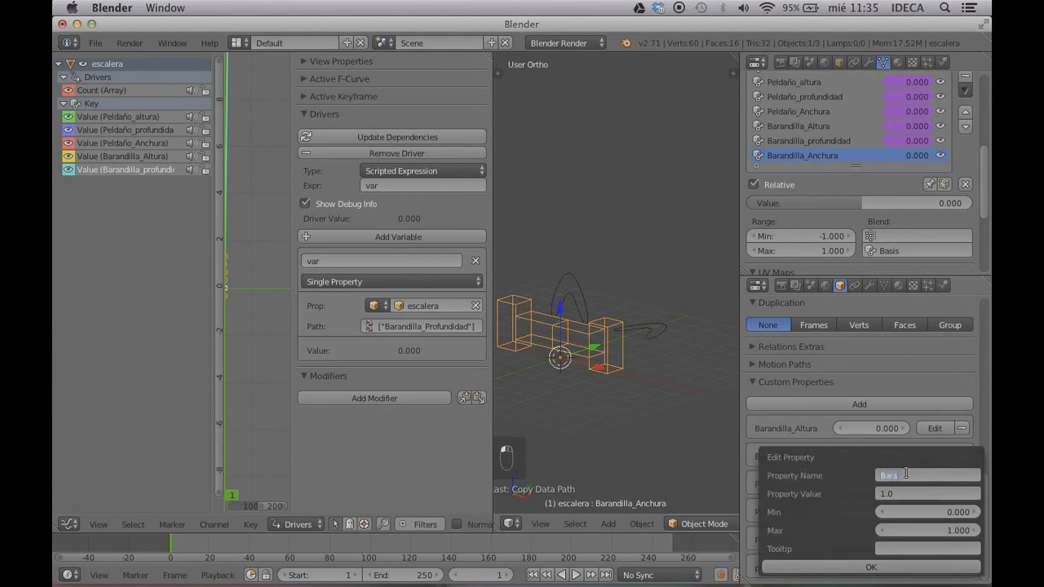
type("arandilla_Anchura")
left_click(908, 476)
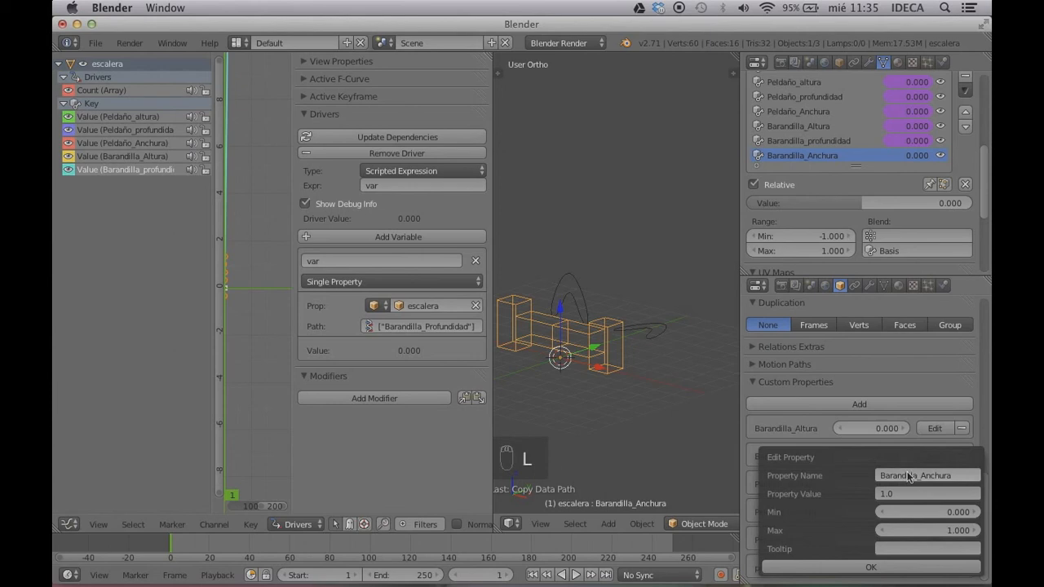
Set the Barandilla_Anchura custom property's value to 0 and its minimum to -1, and apply the edit
left_click(913, 494)
type("0")
key("Tab")
type("-1")
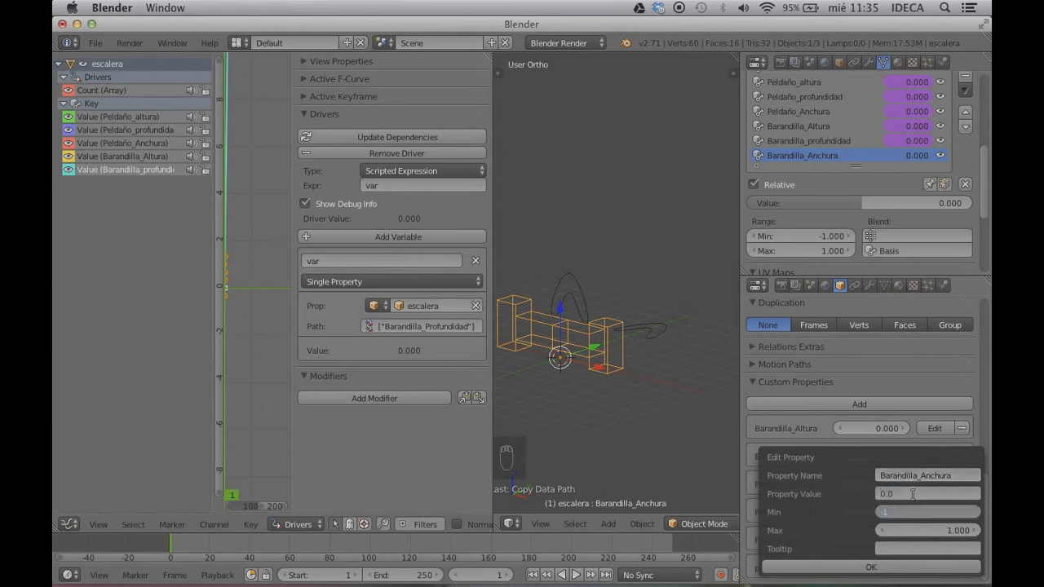
key("Tab")
left_click(889, 567)
left_click(892, 567)
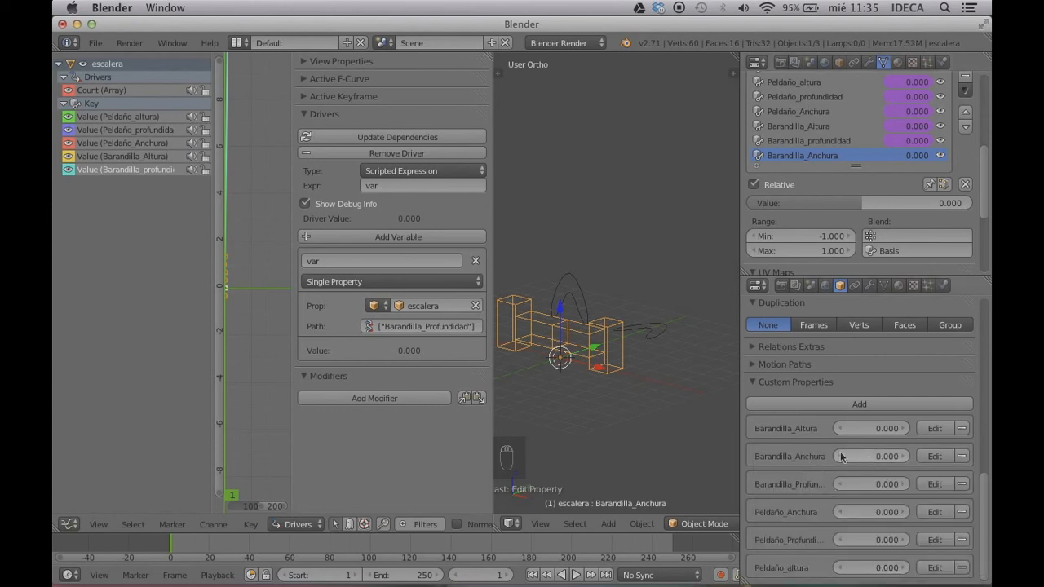
Add a driver to the Barandilla_Anchura shape key's value and copy the data path of the Barandilla_Anchura custom property
right_click(850, 205)
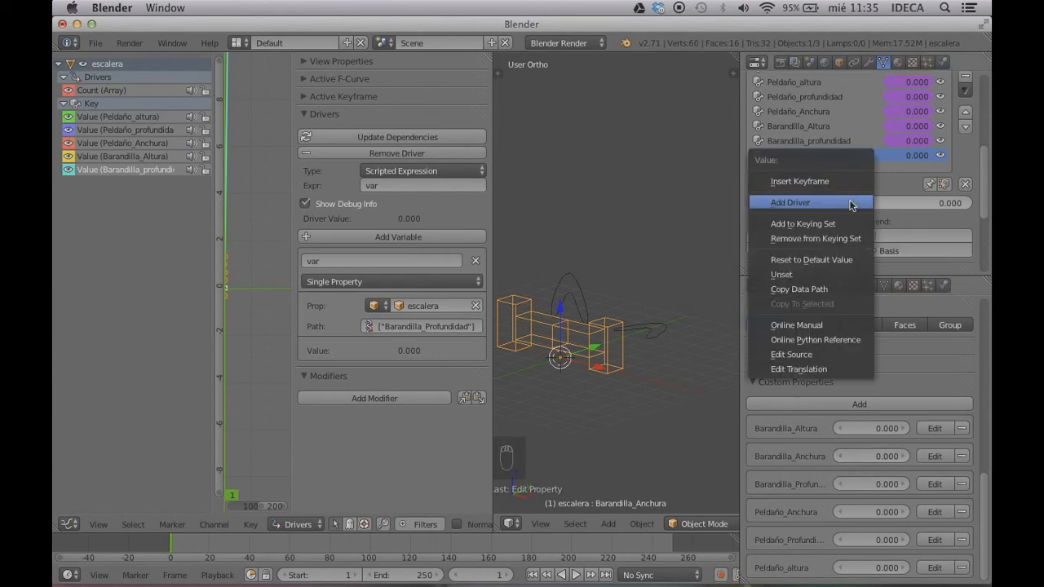
left_click(832, 204)
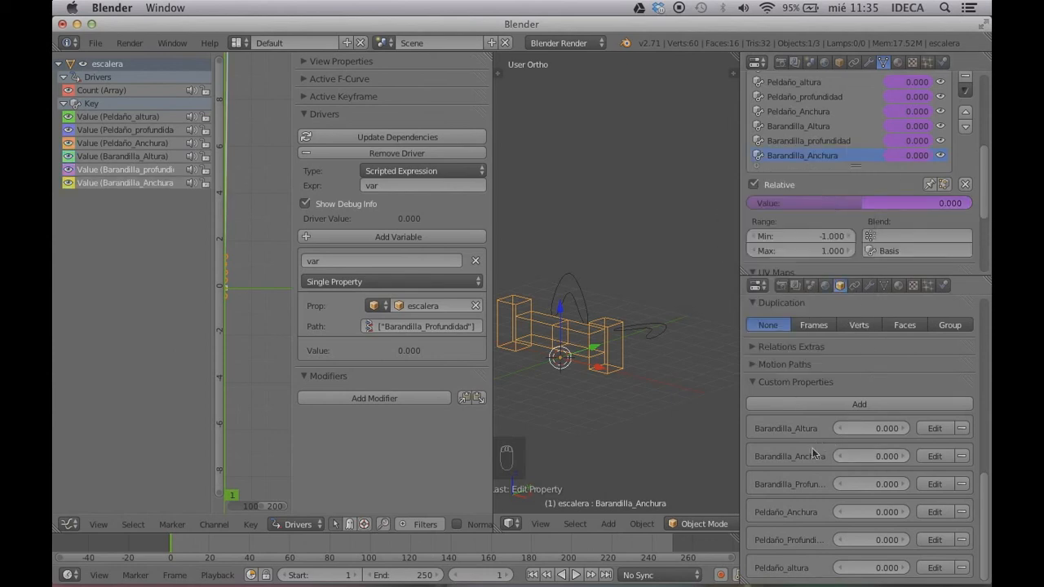
right_click(865, 457)
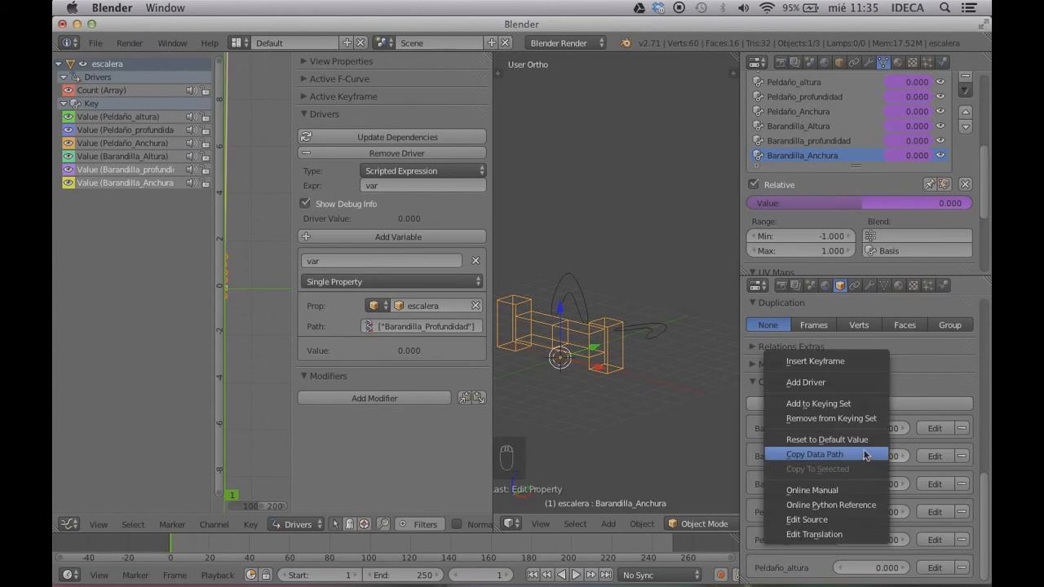
left_click(771, 454)
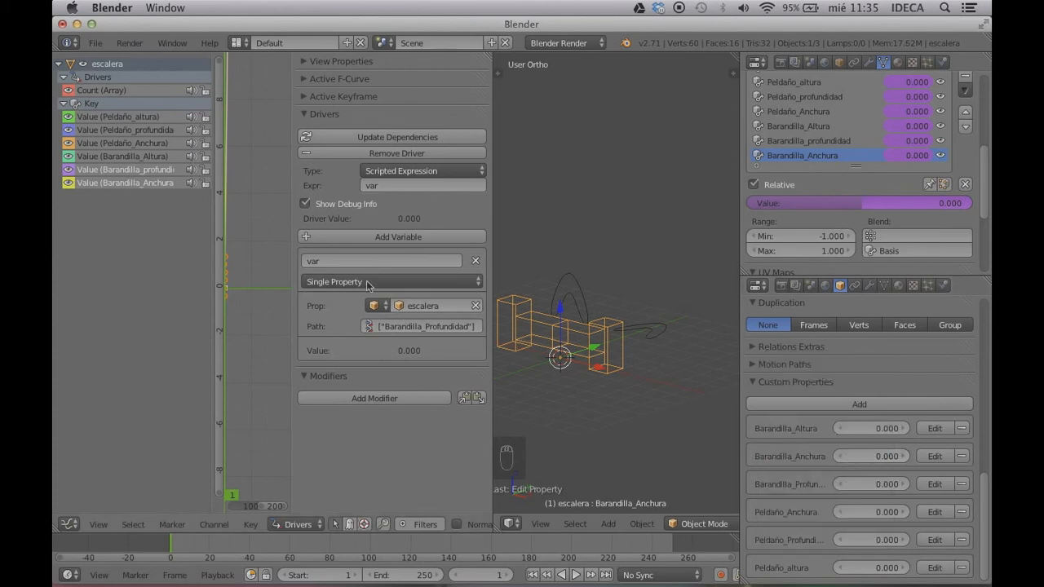
Make the Barandilla_Anchura driver's variable a Single Property of escalera with the path ["Barandilla_Anchura"]
left_click(149, 182)
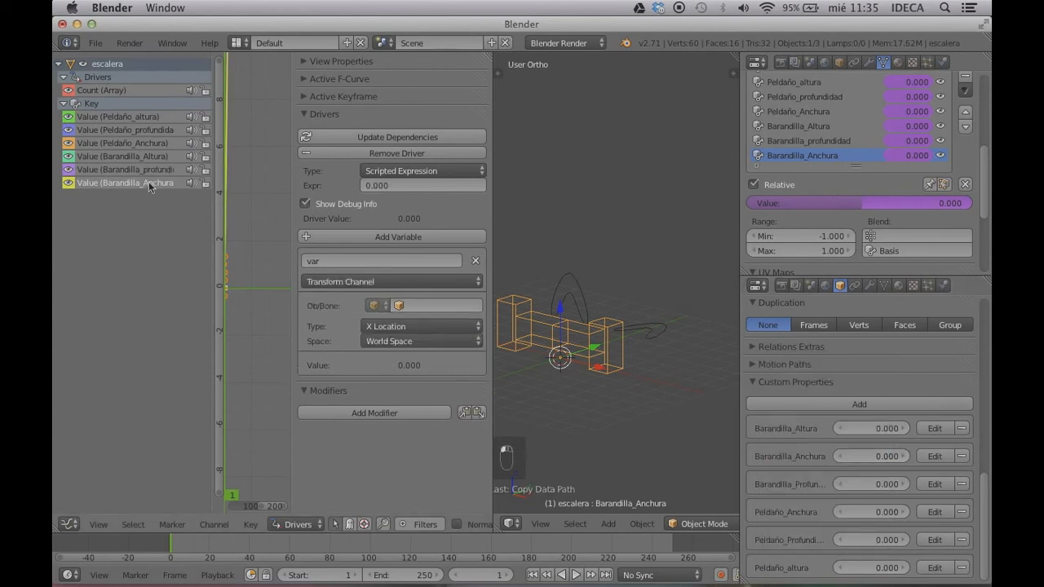
left_click(401, 282)
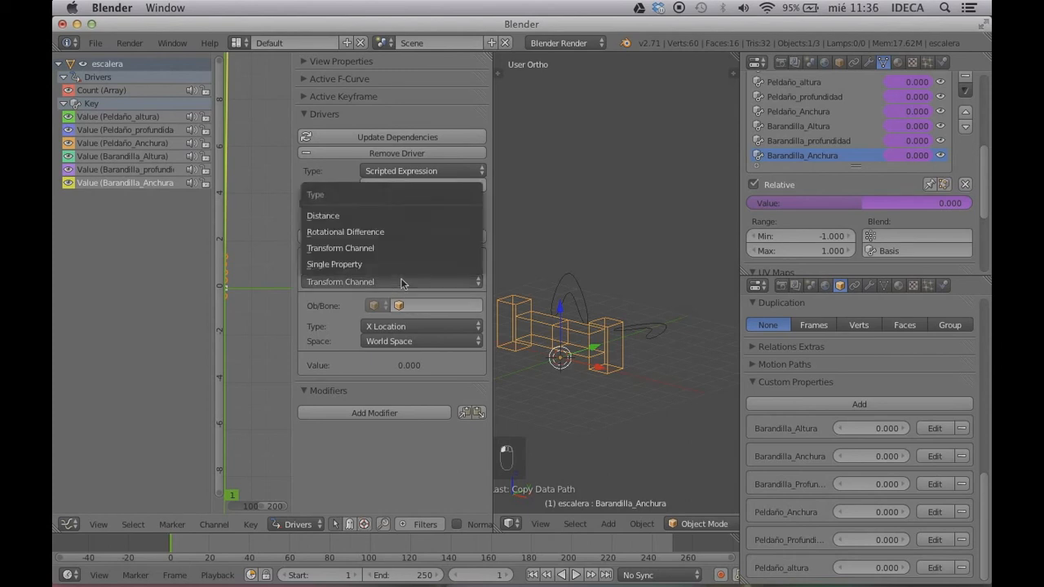
left_click(371, 264)
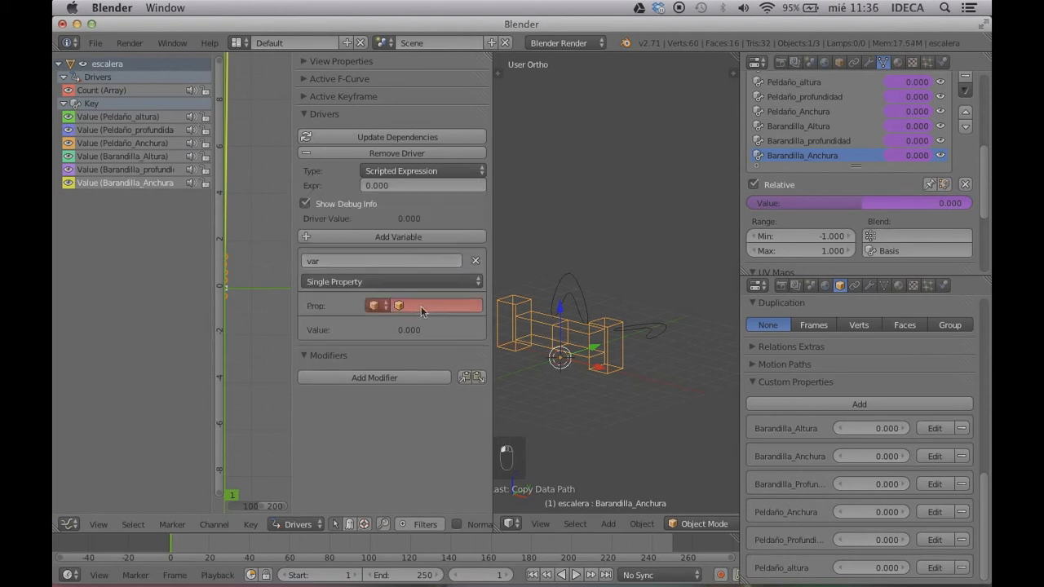
left_click(421, 306)
left_click(420, 356)
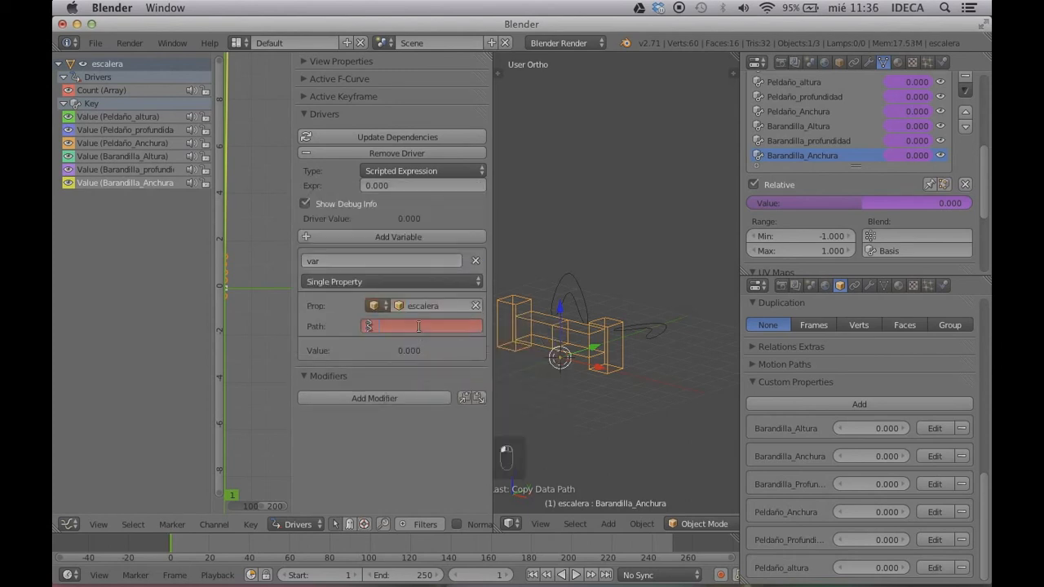
key("ctrl+v")
key("Return")
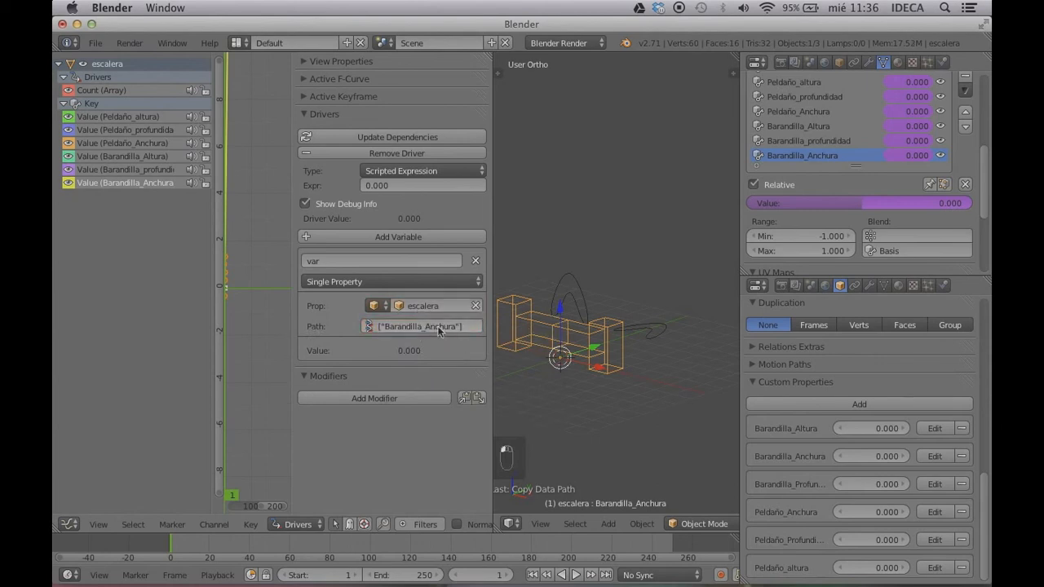
Copy the variable name var into the Barandilla_Anchura driver's expression
left_click(362, 261)
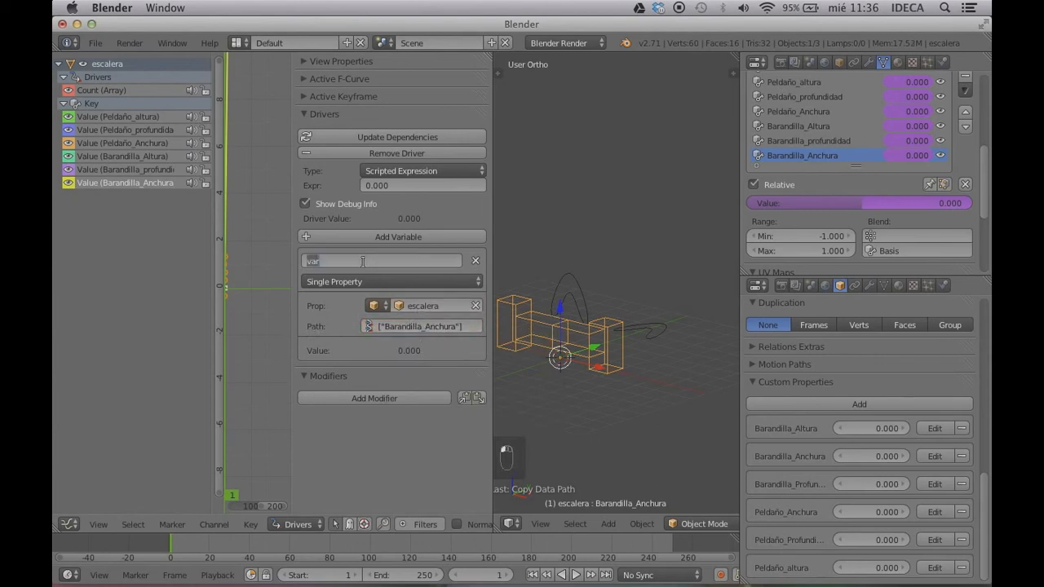
left_click(383, 186)
key("ctrl+v")
Maximise the 3D view with its sidebar shown and set Barandilla_Altura to 0.640, Barandilla_Anchura to 1.000 and Barandilla_Profundidad to 1.000
middle_click_drag(553, 275, 567, 298)
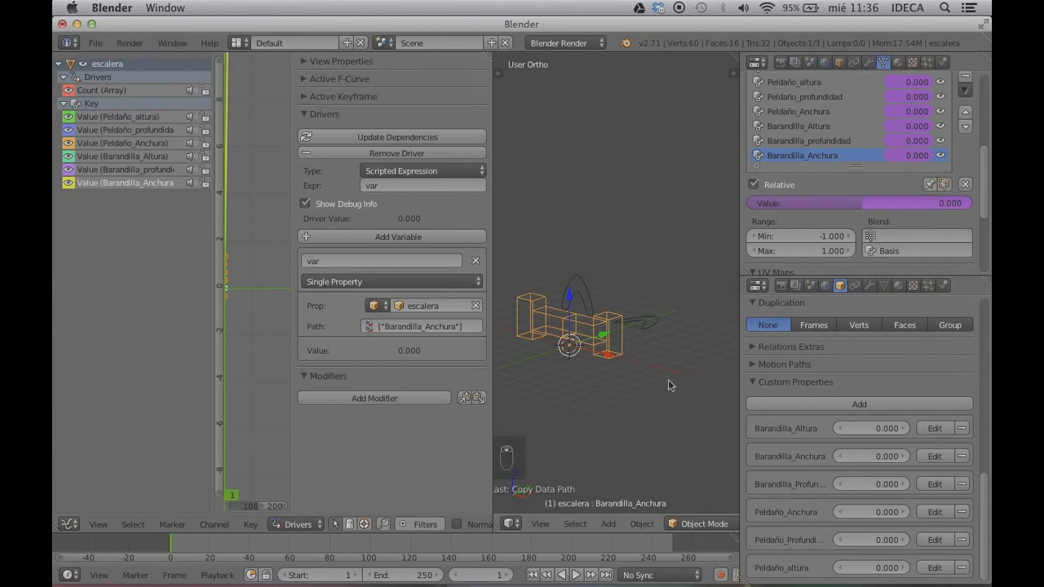
key("shift+space")
key("n")
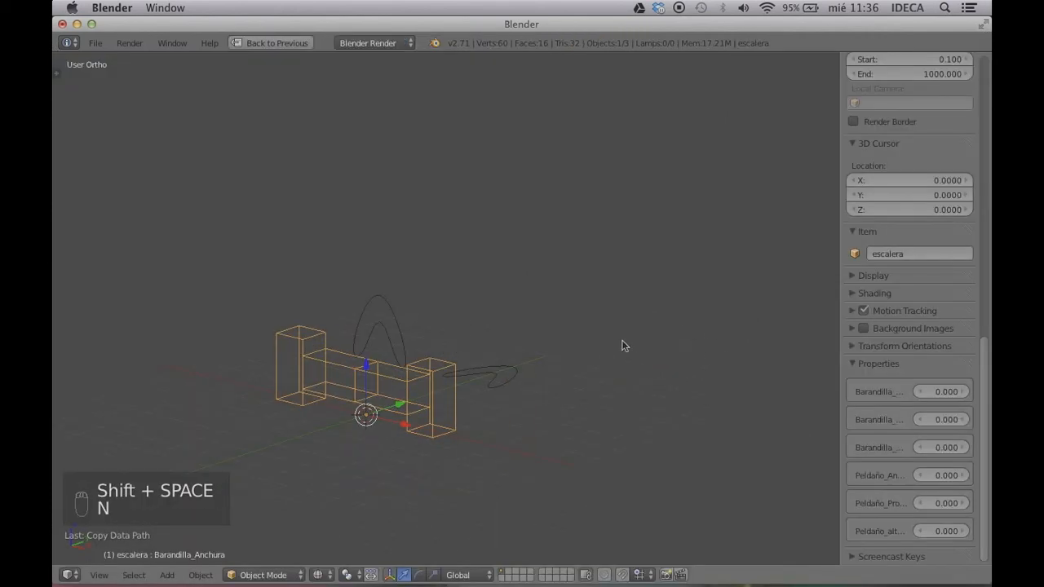
middle_click_drag(622, 345, 674, 351)
left_click_drag(937, 392, 974, 445)
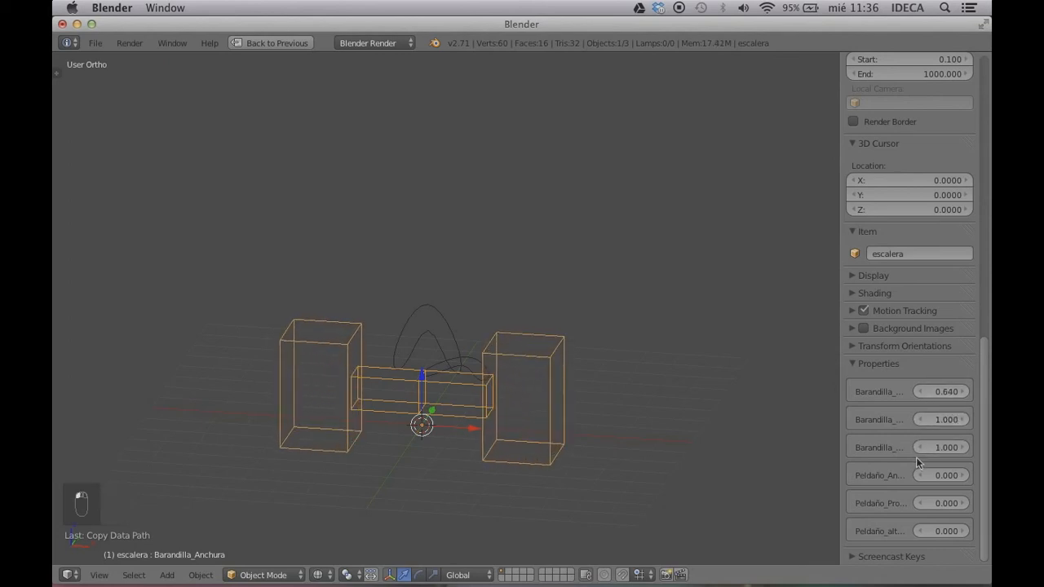
Show the ladder in solid shading and set Peldaño_Anchura to 0.400, Peldaño_Profundidad to 1.000 and Peldaño_altura to -0.630
middle_click_drag(572, 379, 528, 377)
key("z")
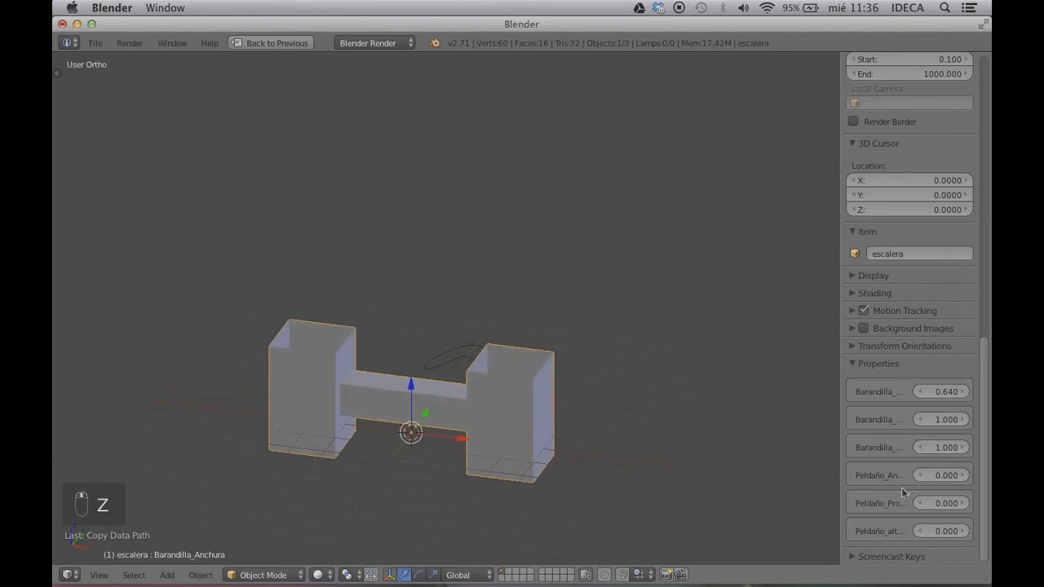
left_click_drag(940, 476, 772, 493)
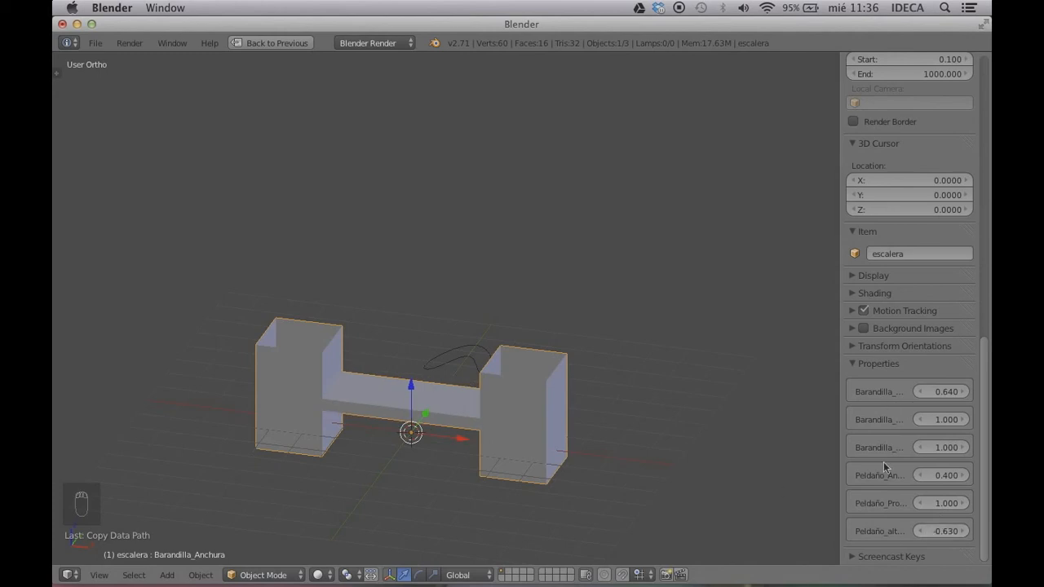
Restore the full editor layout, hide the 3D view's sidebar, and select the escalera object
right_click(452, 368)
middle_click_drag(444, 368, 400, 362)
middle_click_drag(497, 473, 487, 385)
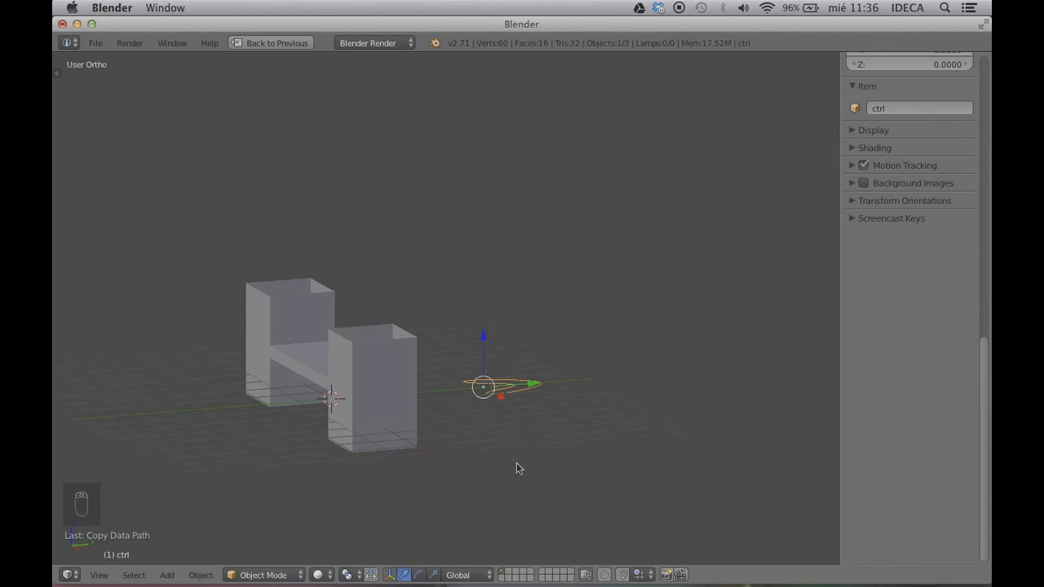
key("shift+space")
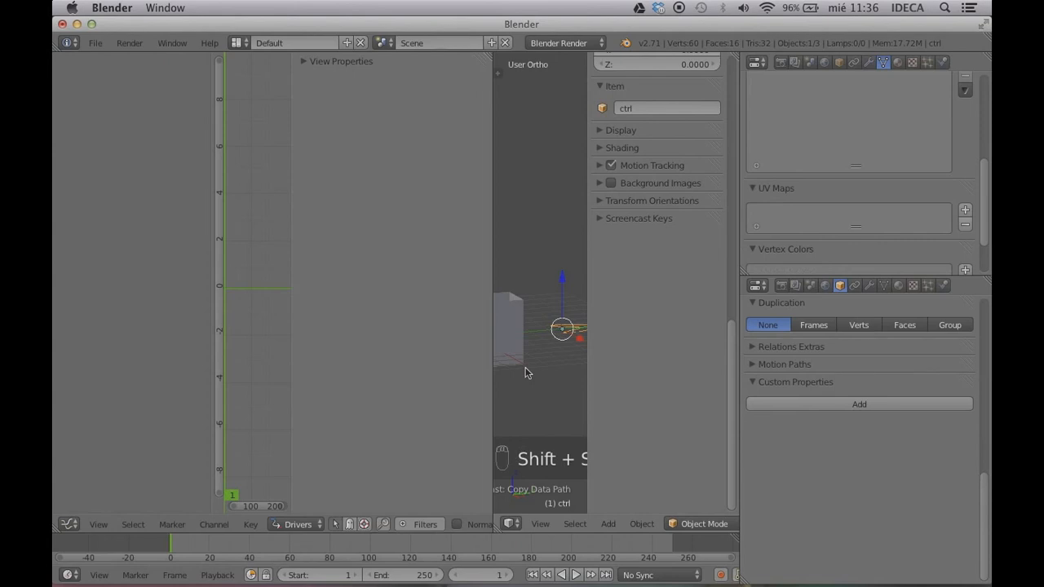
key("n")
scroll(531, 351, "down", 3)
mouse_move(562, 340)
middle_mouse_down()
mouse_move(585, 362)
mouse_move(560, 348)
mouse_move(569, 351)
middle_mouse_up()
right_click(594, 319)
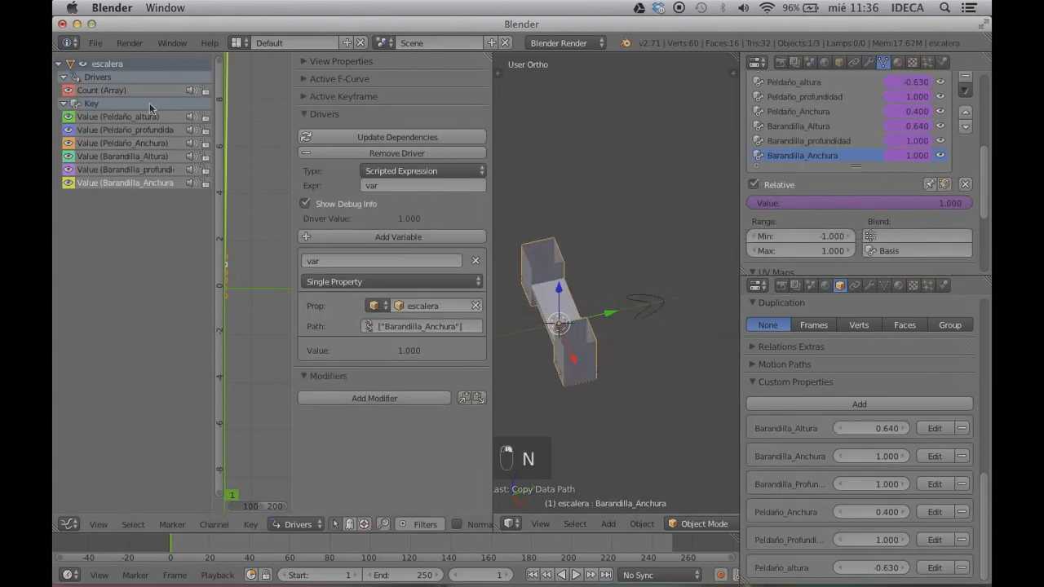
middle_click_drag(563, 303, 653, 327)
right_click(652, 327)
key("g")
right_click(640, 306)
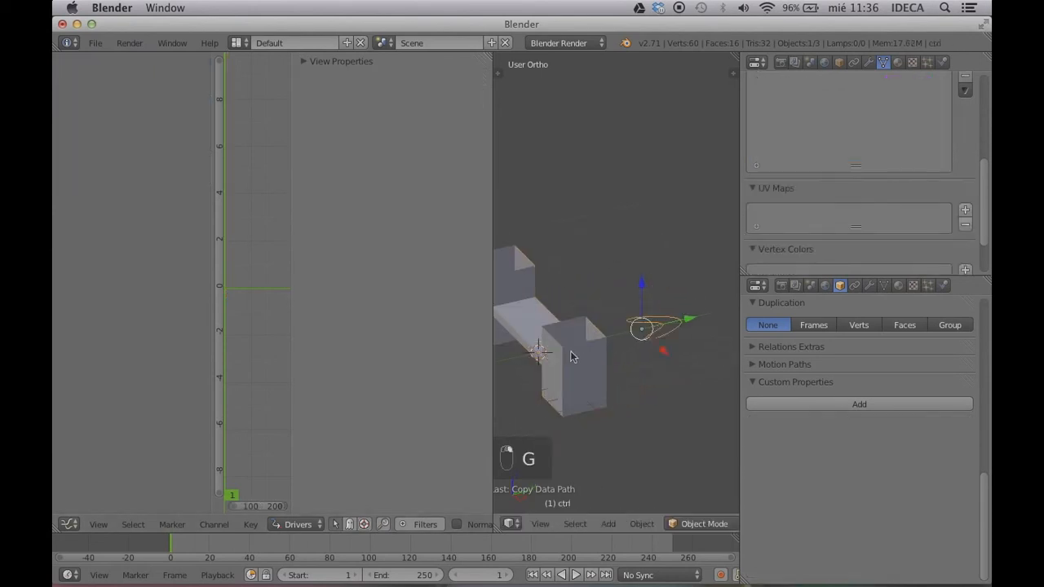
right_click(575, 357)
middle_click_drag(571, 356, 644, 331)
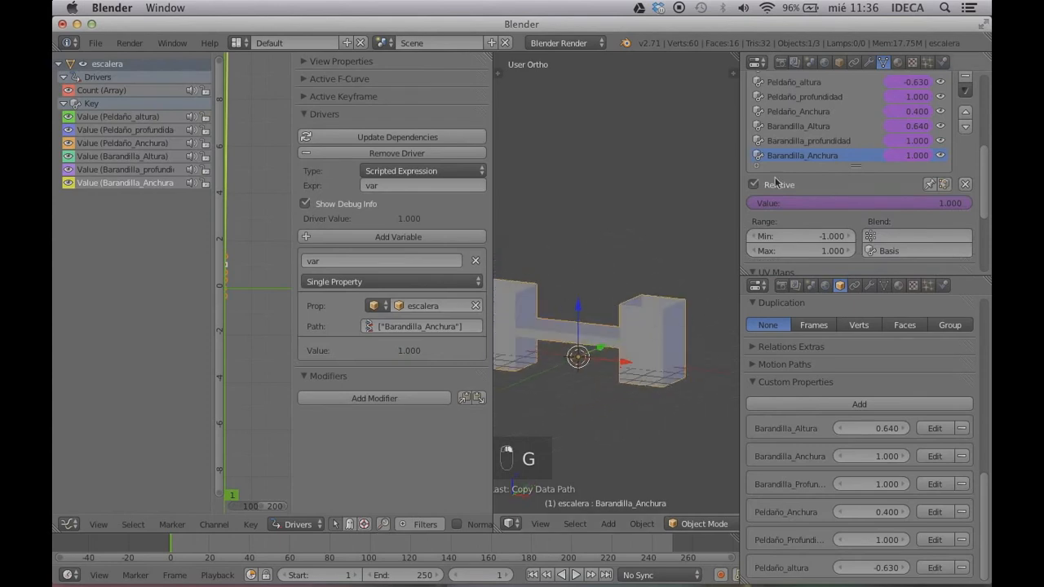
Turn the shape keys' Properties editor into an Outliner and select the ctrl object in it
left_click(757, 63)
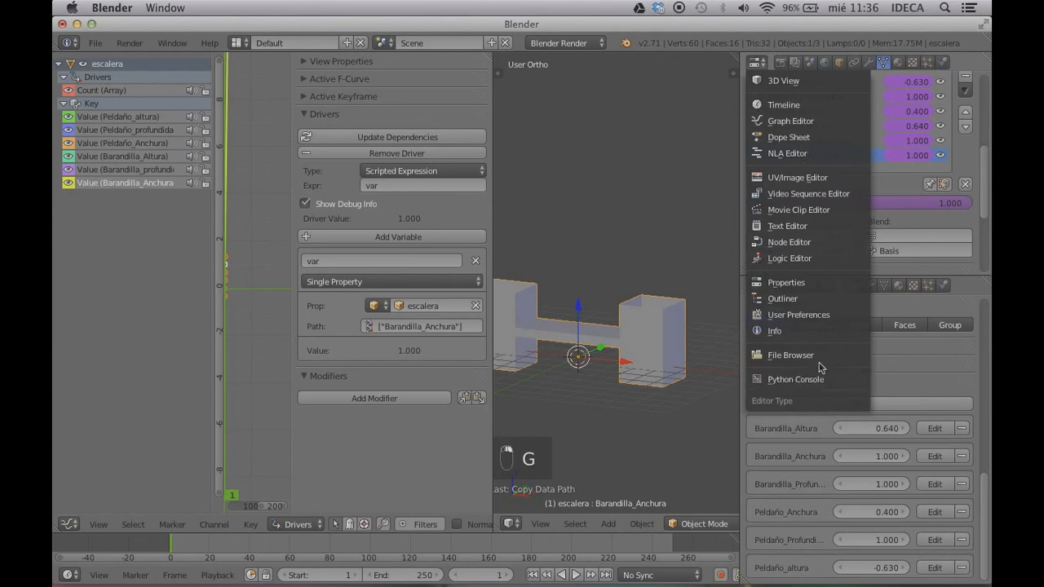
left_click(797, 299)
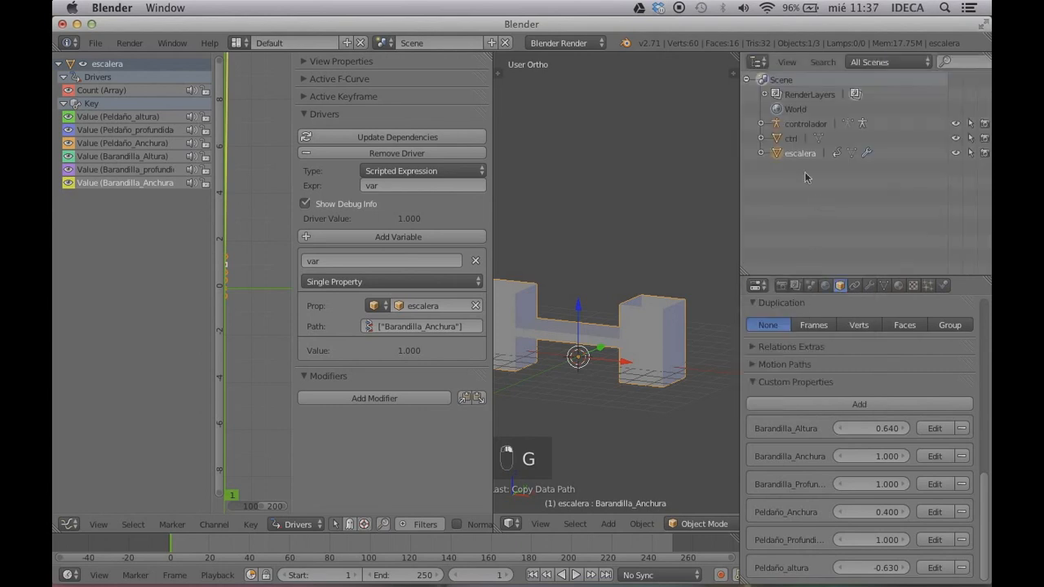
left_click(791, 139)
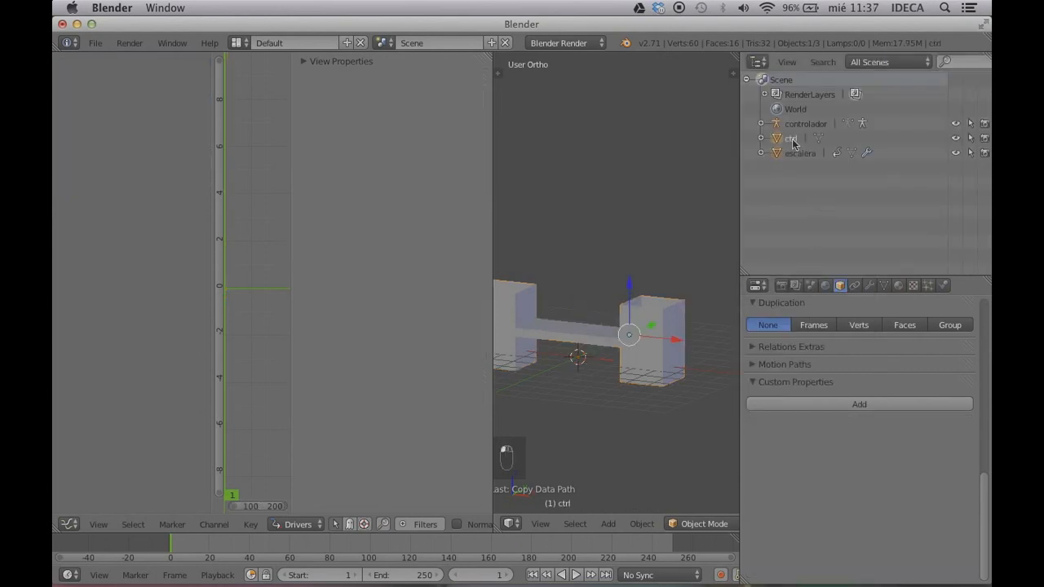
middle_click_drag(685, 271, 581, 326)
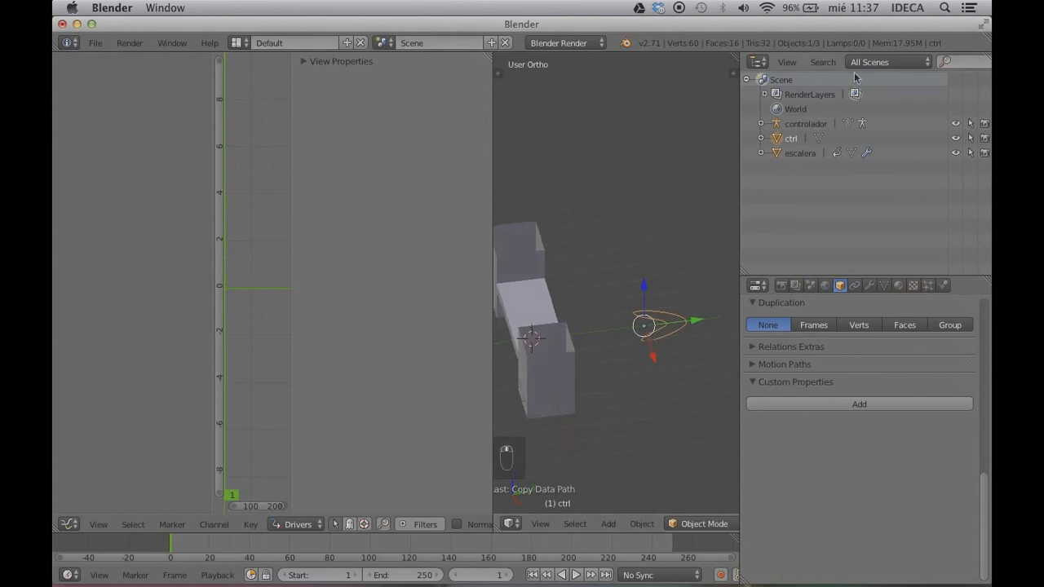
Compare the controlador armature in front view with the ctrl mesh by selecting each one
left_click(807, 124)
middle_click_drag(633, 298, 675, 292)
key("KP_1")
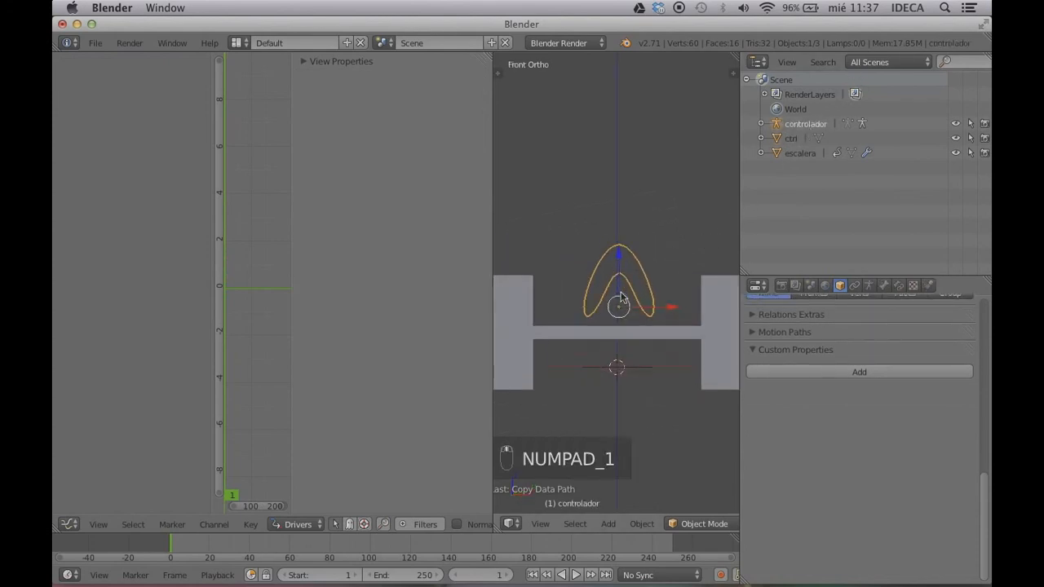
key("a")
key("a")
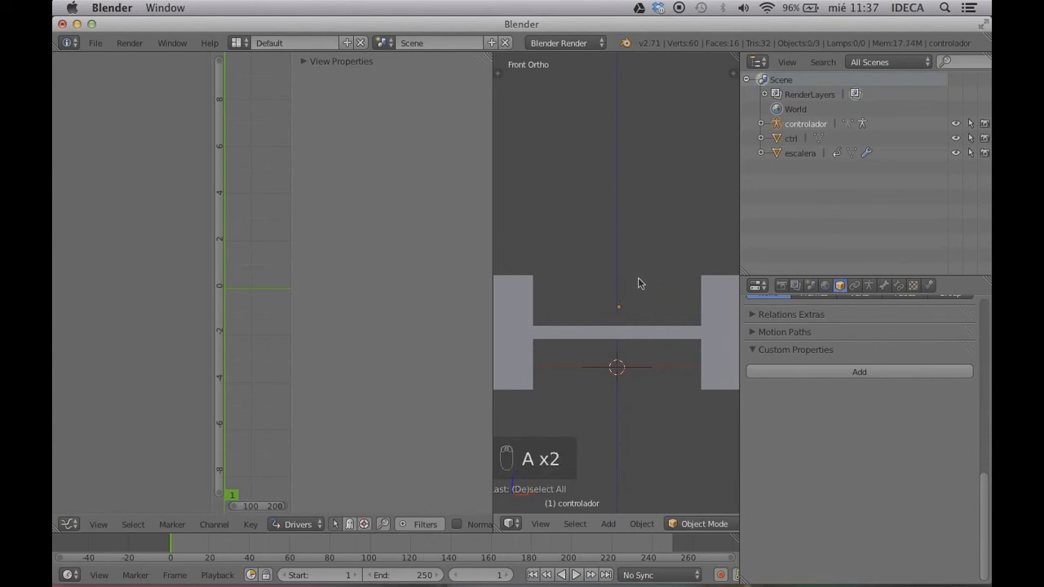
middle_click_drag(646, 289, 635, 330)
right_click(614, 320)
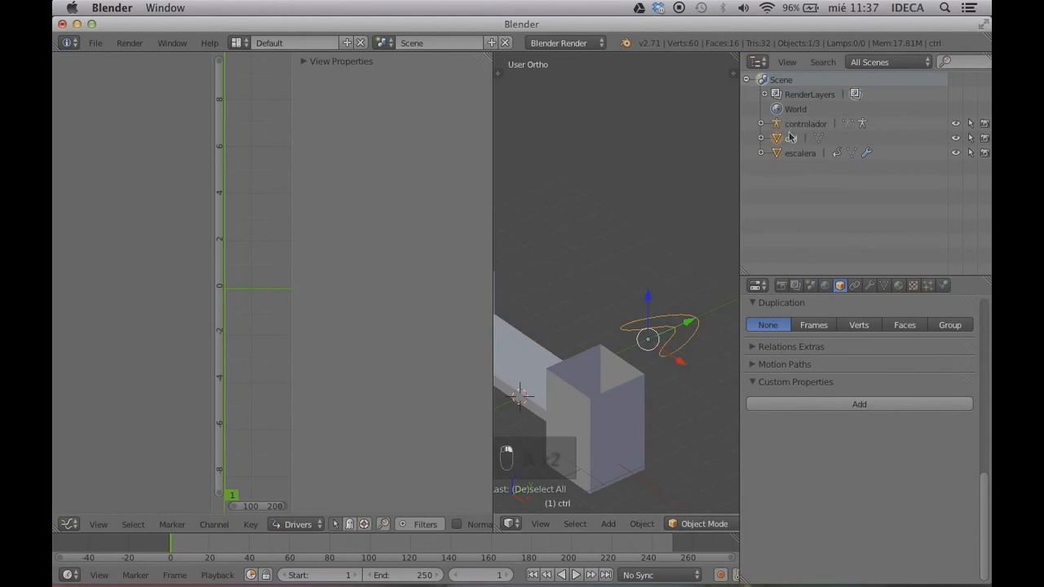
Turn on Wireframe display for the ctrl custom shape of the controlador armature's bone
middle_click_drag(633, 248, 632, 275)
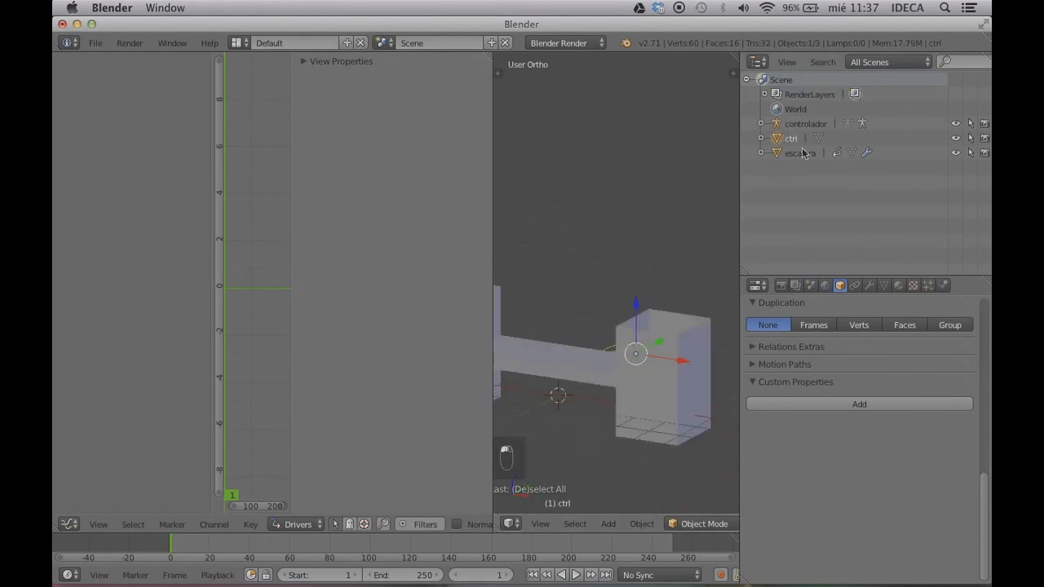
left_click(804, 124)
scroll(852, 385, "up", 5)
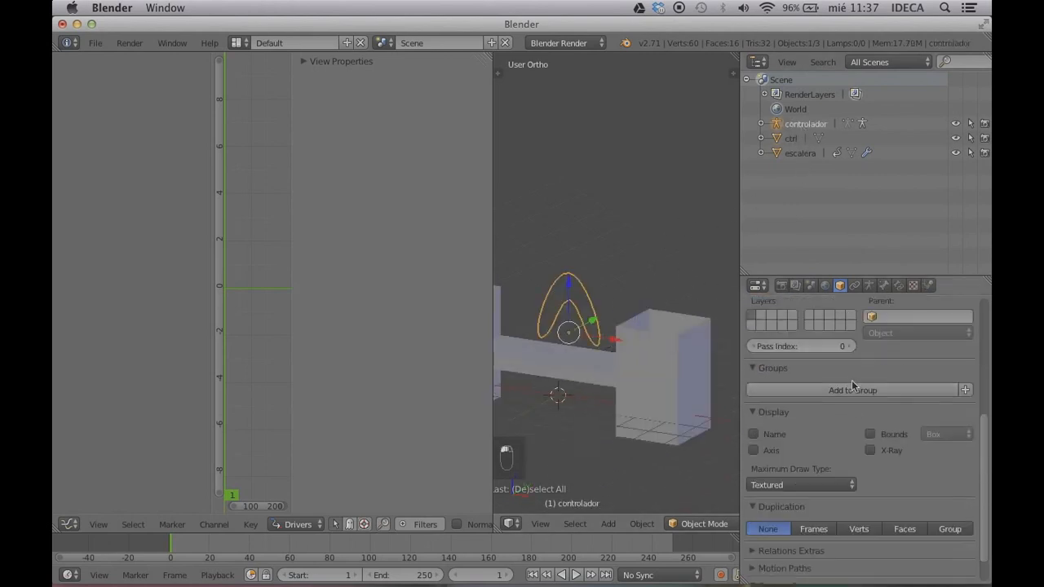
scroll(852, 384, "up", 4)
left_click(869, 285)
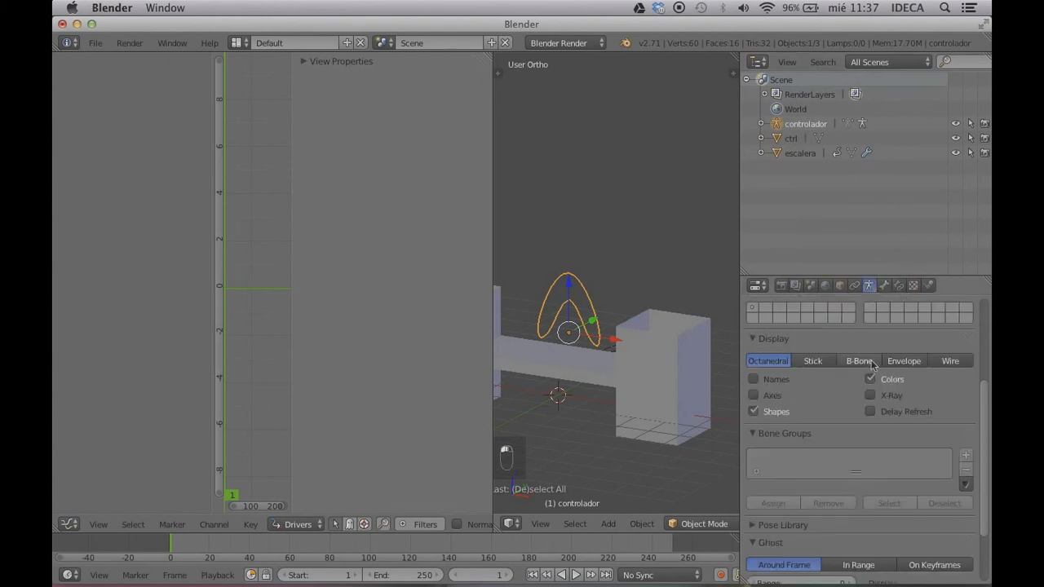
scroll(874, 391, "down", 3)
left_click(884, 286)
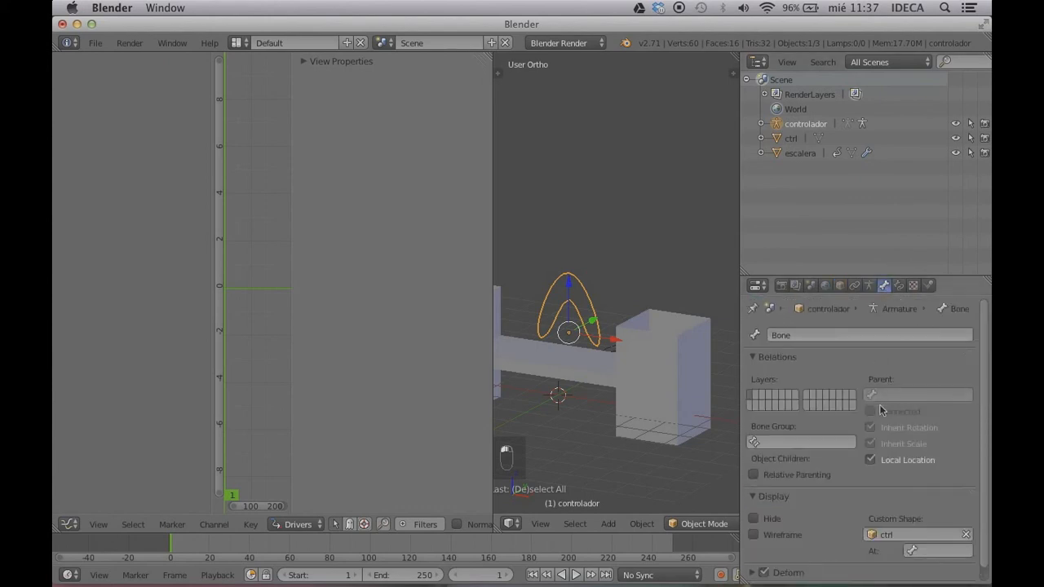
scroll(841, 480, "down", 1)
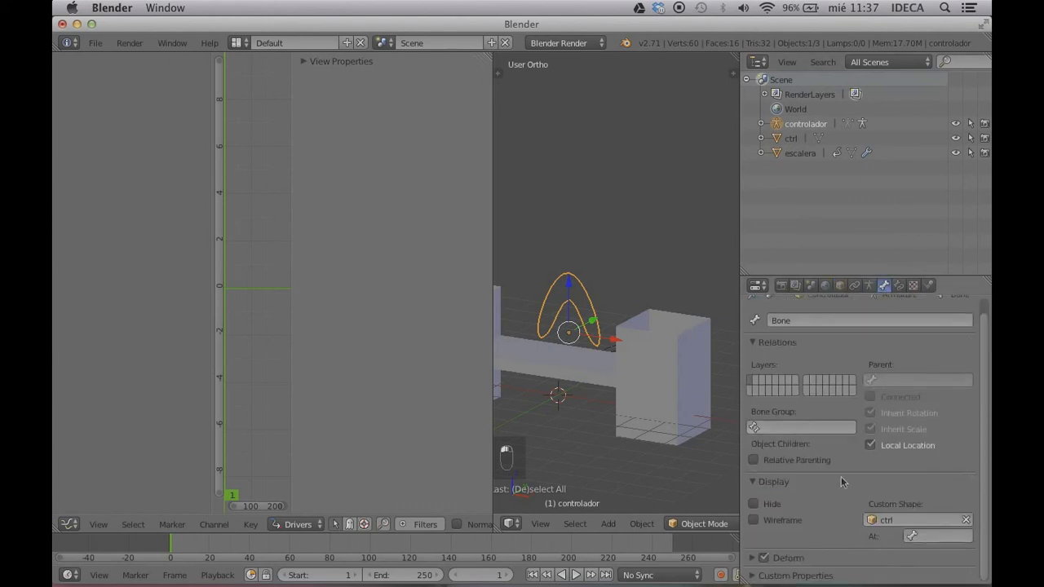
left_click(756, 519)
Compare the deselected controller in the 3D view with its bone's Wireframe display switched off and on
key("a")
middle_click_drag(578, 312, 611, 285)
right_click(611, 285)
key("a")
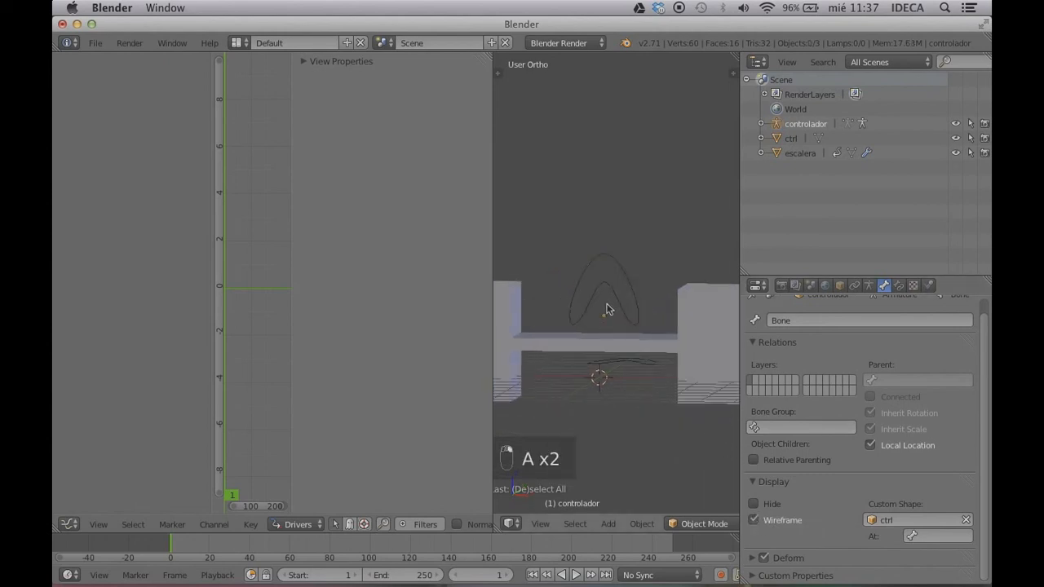
key("shift+space")
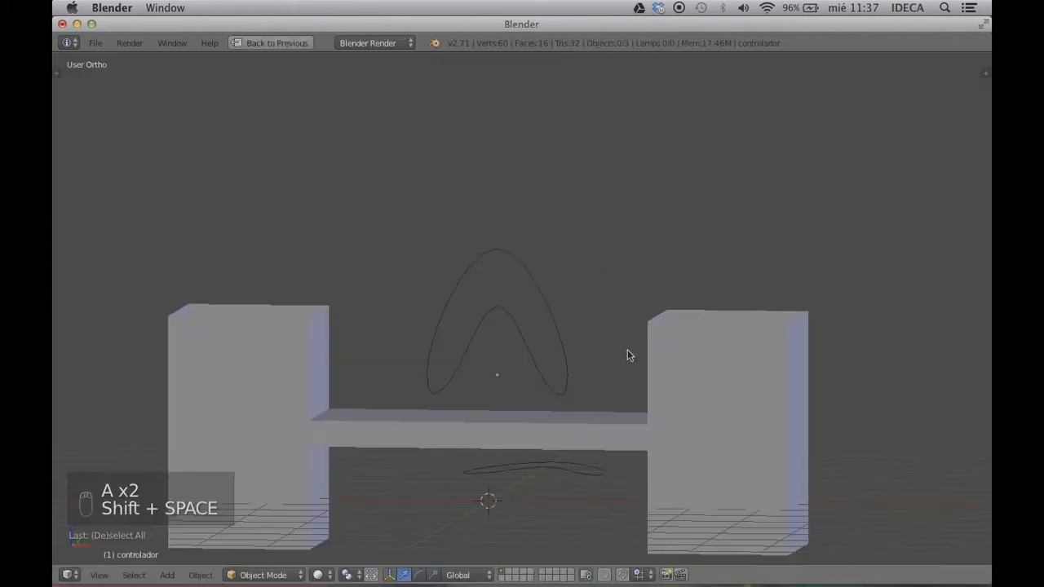
key("shift+space")
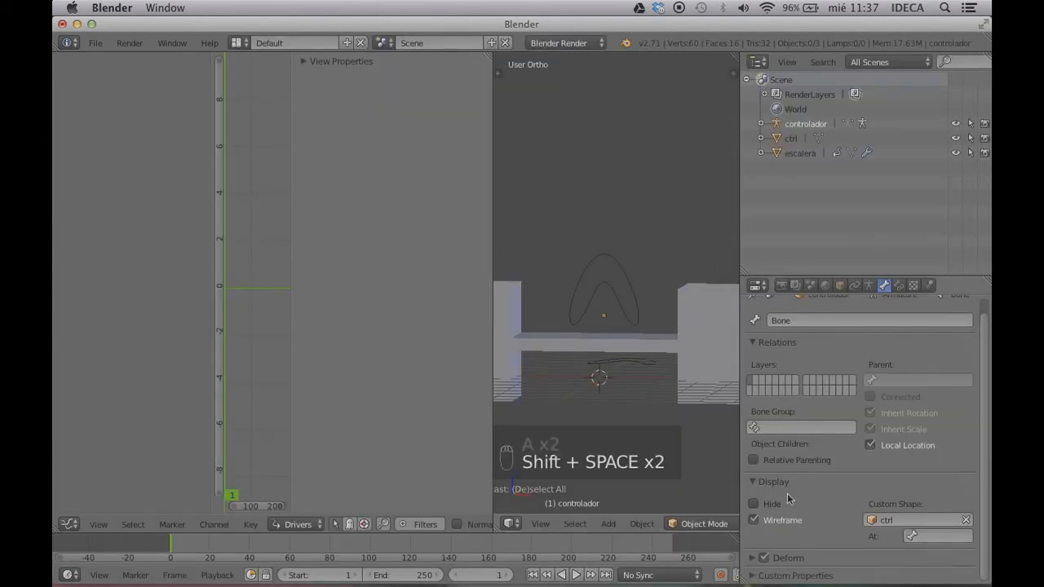
left_click(753, 521)
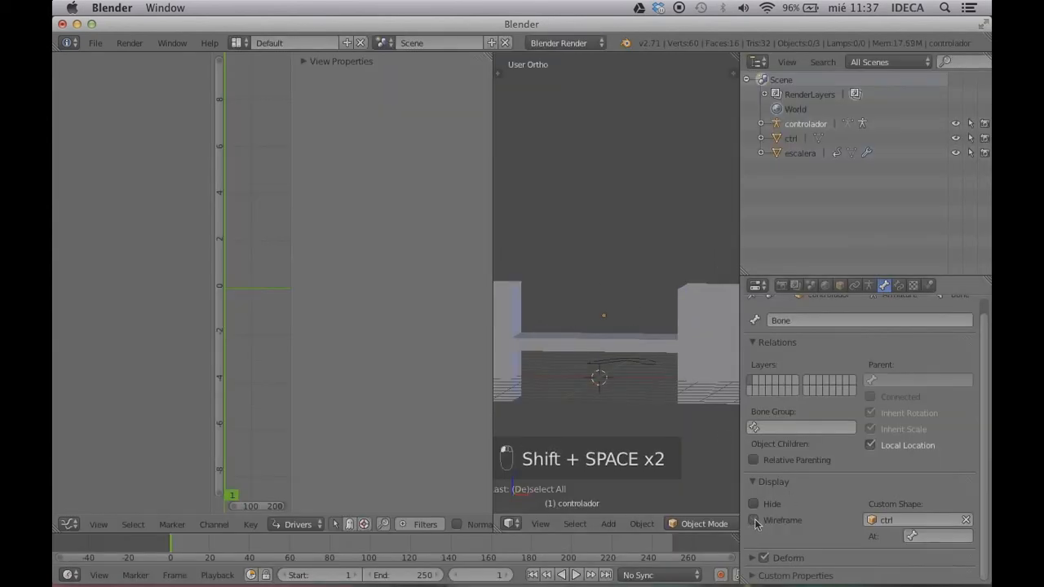
left_click(755, 520)
middle_click_drag(650, 294, 637, 321)
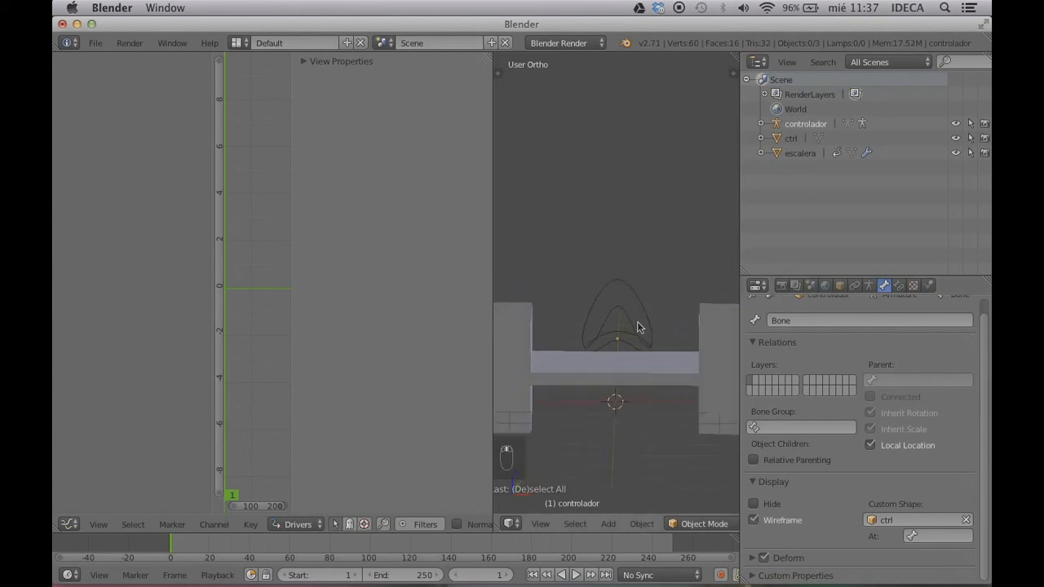
left_click(755, 521)
left_click(755, 522)
left_click(754, 521)
left_click(754, 521)
Maximize the 3D view and show the escalera object's custom properties in the sidebar
key("shift+space")
scroll(609, 379, "down", 5)
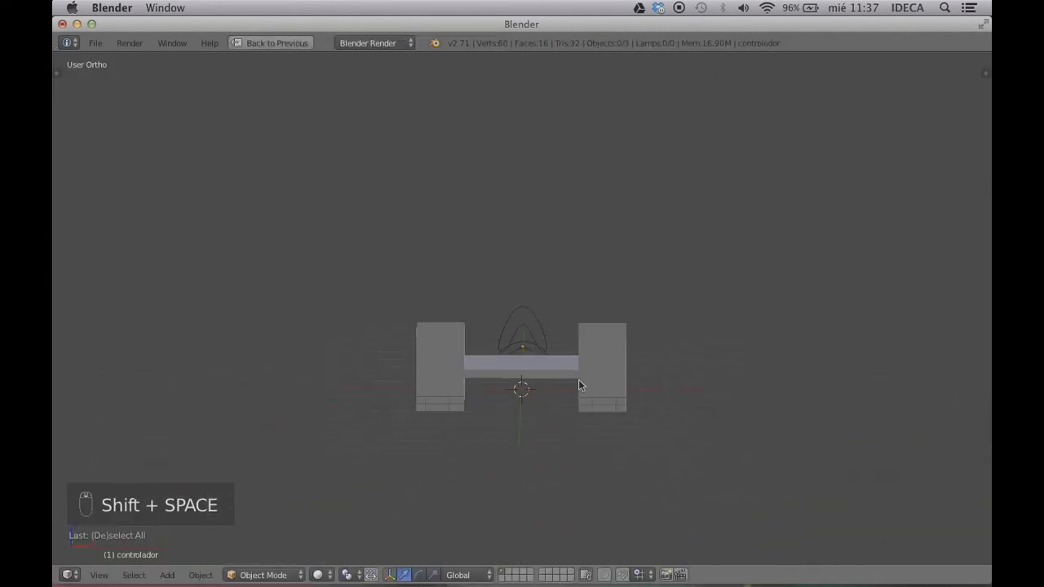
mouse_move(578, 379)
middle_mouse_down()
mouse_move(567, 384)
mouse_move(580, 376)
middle_mouse_up()
key("n")
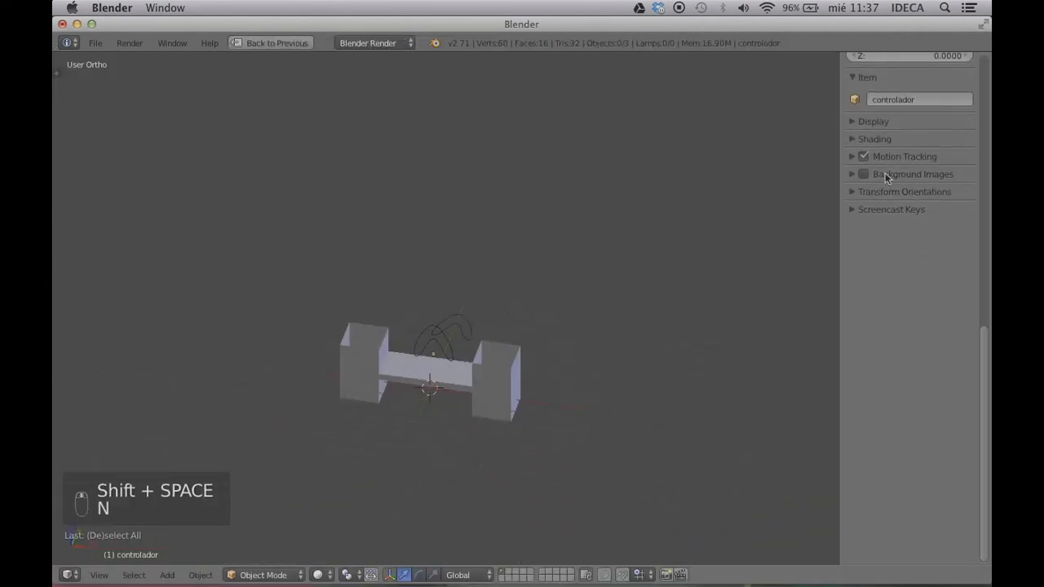
right_click(543, 376)
scroll(898, 391, "down", 2)
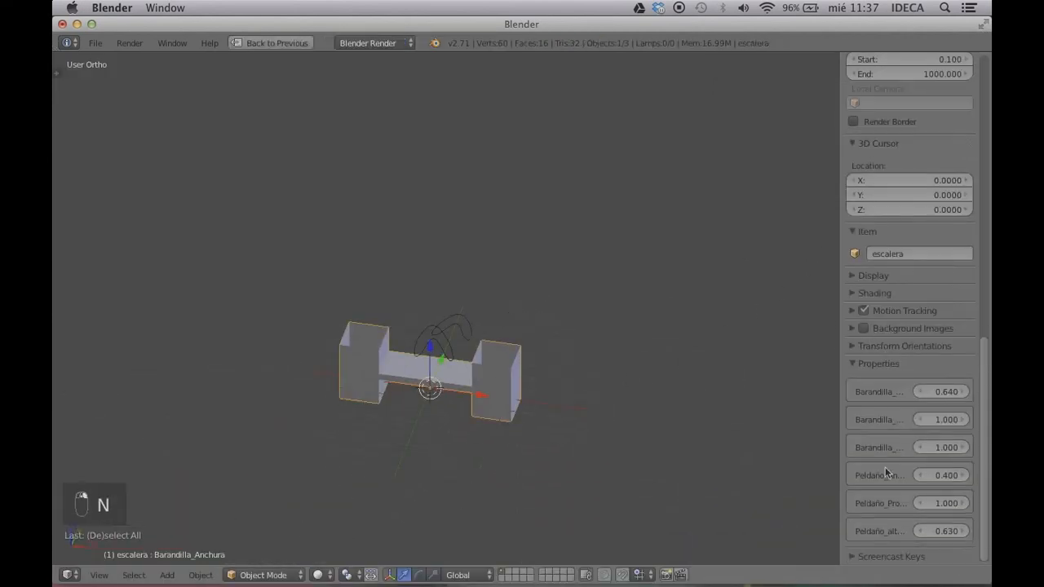
middle_click_drag(666, 421, 608, 381)
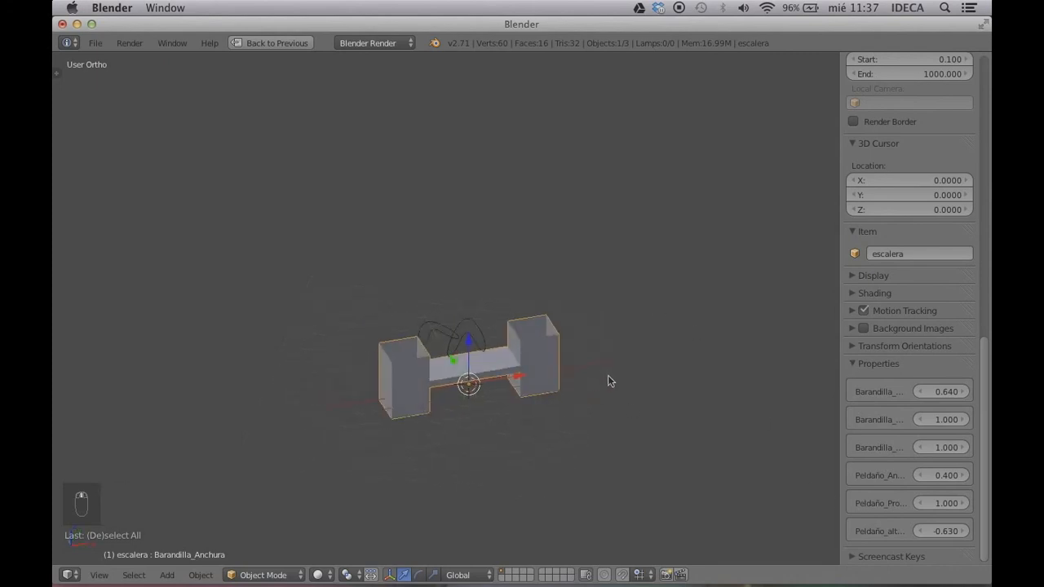
Move the controlador armature freely along the ladder to test the distance-driven rung count
right_click(481, 327)
key("g")
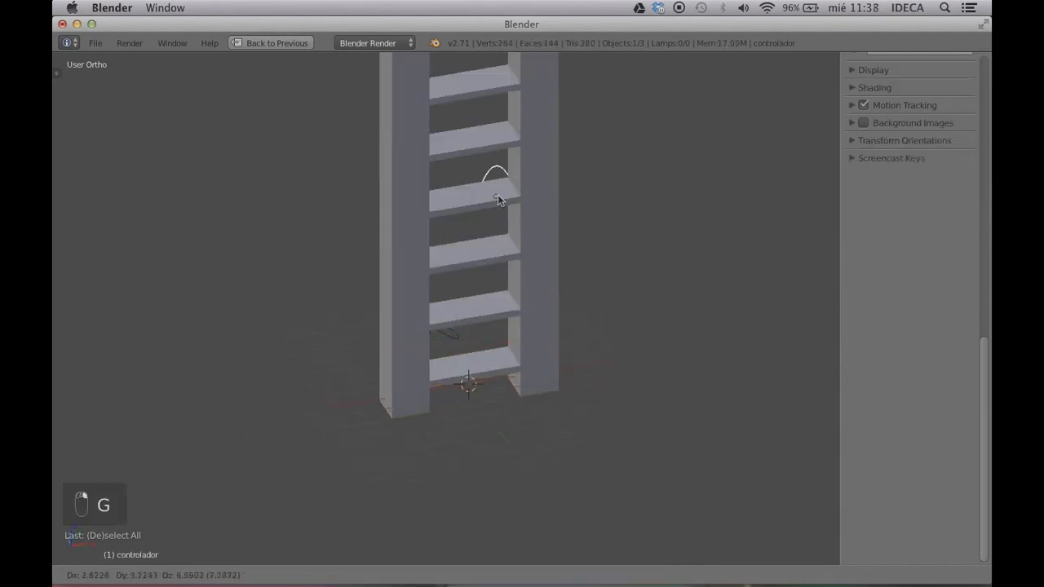
left_click(502, 303)
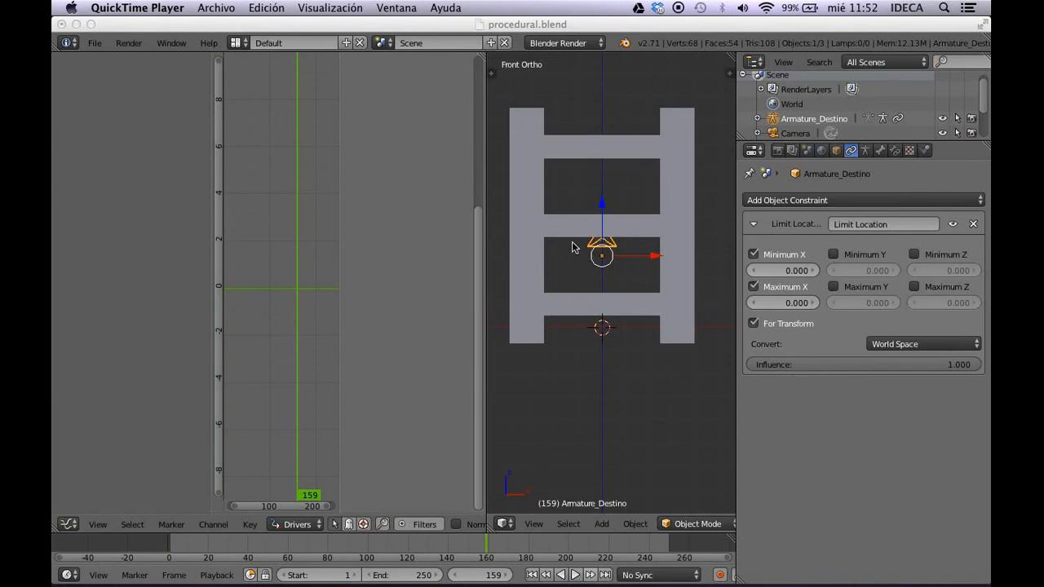
left_click(539, 271)
mouse_move(582, 270)
middle_mouse_down()
mouse_move(669, 240)
mouse_move(574, 281)
middle_mouse_up()
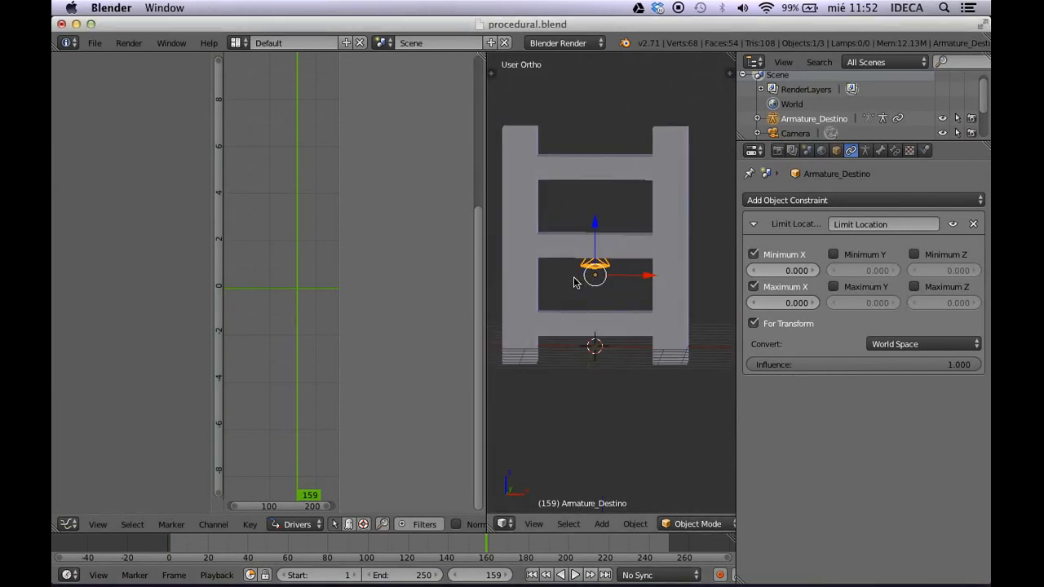
key("KP_1")
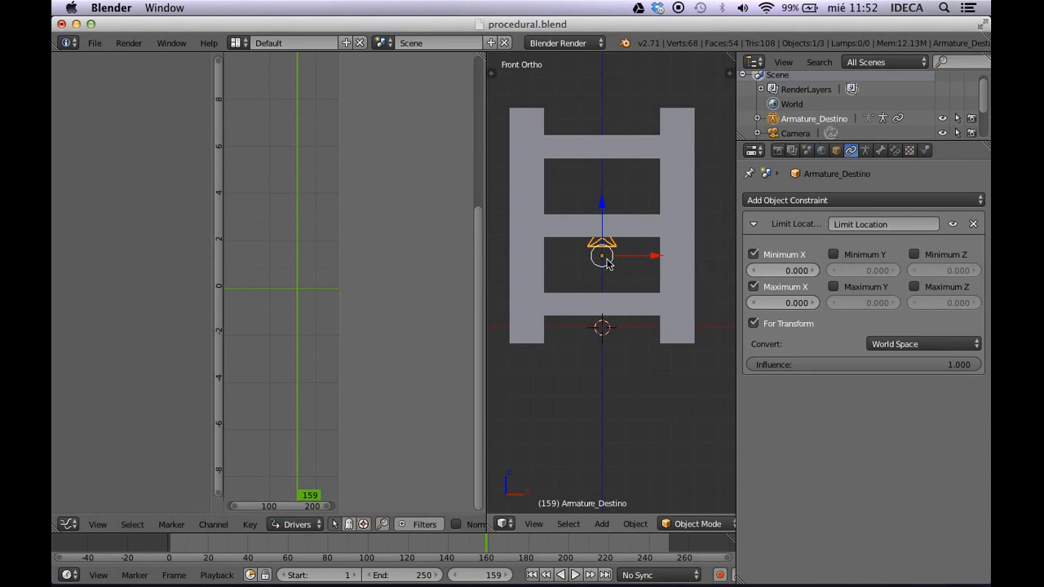
middle_click_drag(611, 264, 614, 287)
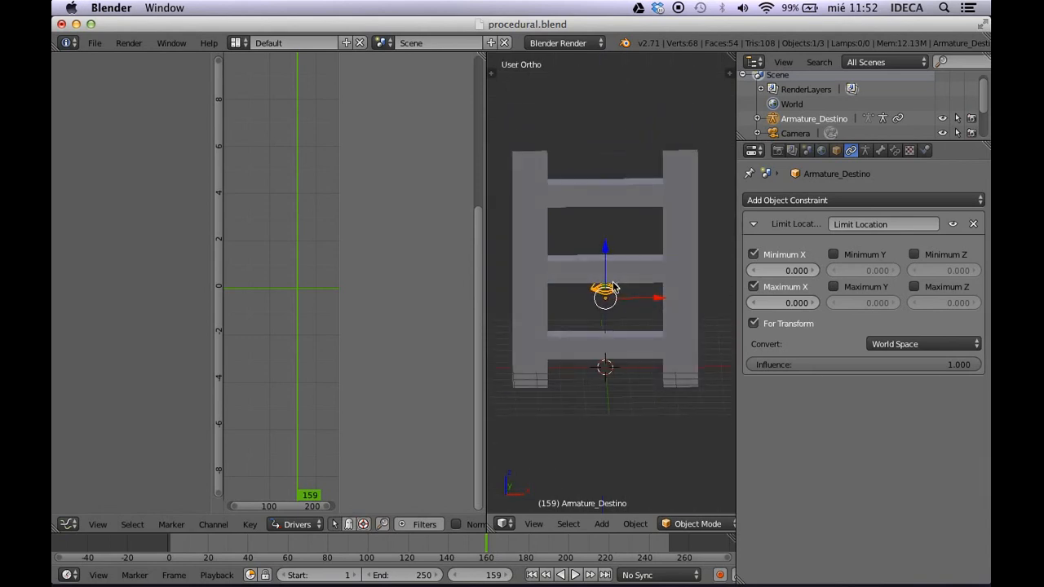
key("KP_1")
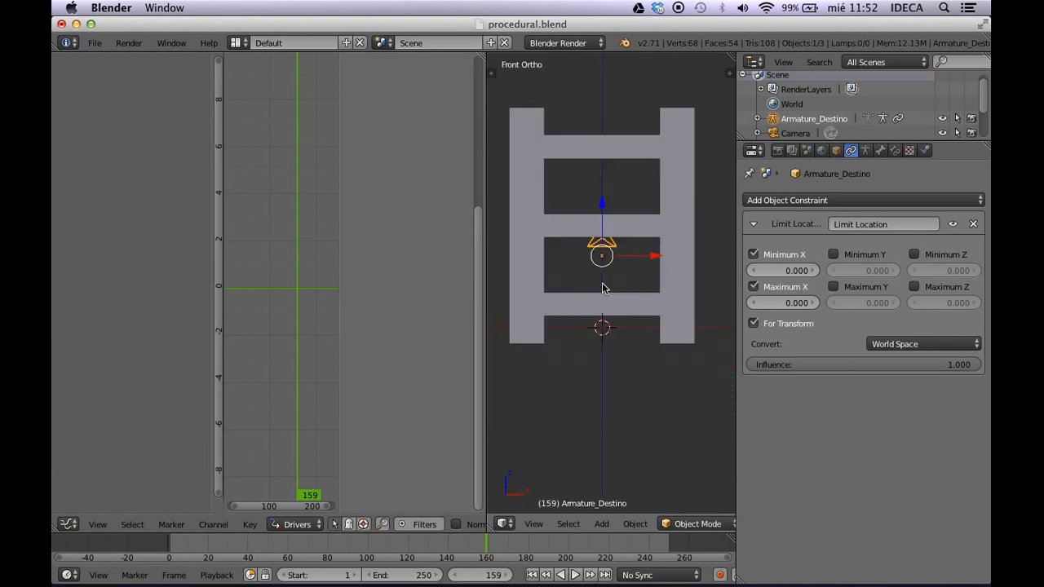
Select Armature_Destino and move it slightly down toward the base of the Escalera ladder in front view
right_click(532, 251)
right_click(604, 258)
key("g")
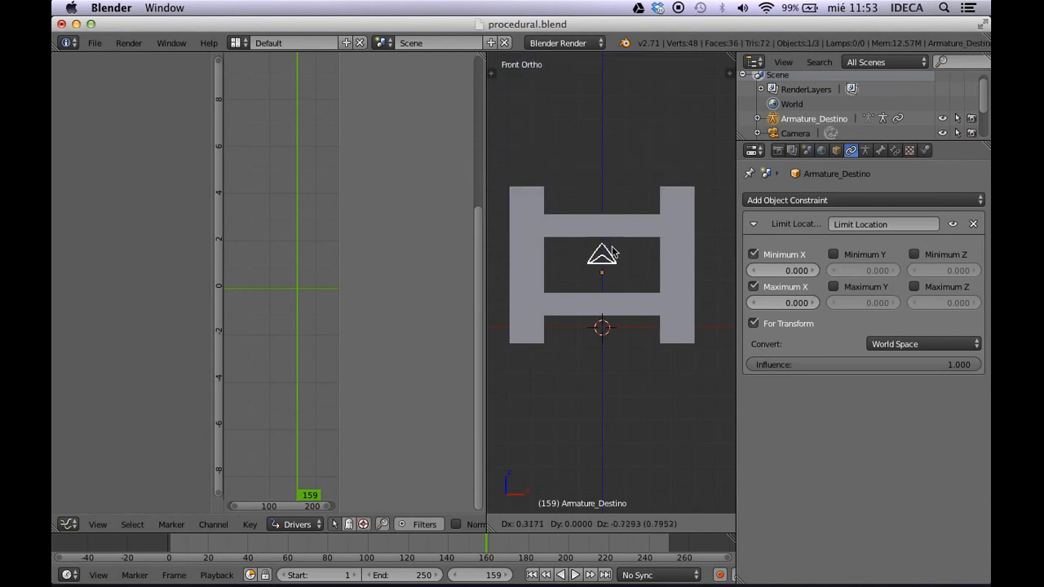
left_click(612, 244)
Move Armature_Destino up and partly back down in a maximized front view to test the ladder's length, and restore the layout
key("ctrl+Up")
scroll(558, 233, "down", 4)
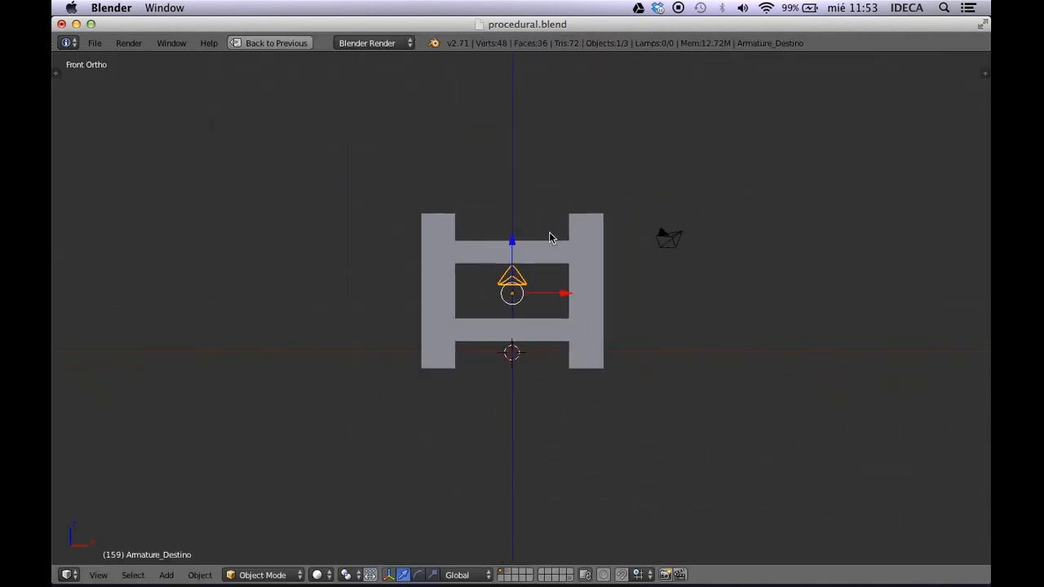
key("g")
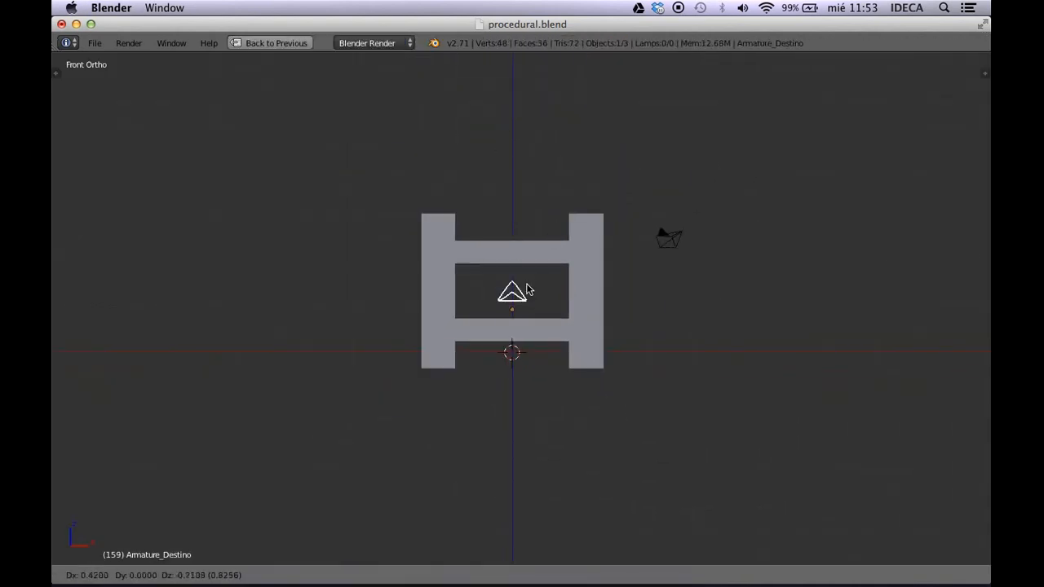
left_click(545, 168)
middle_click_drag(583, 172, 584, 274, "shift")
scroll(584, 276, "down", 3)
key("g")
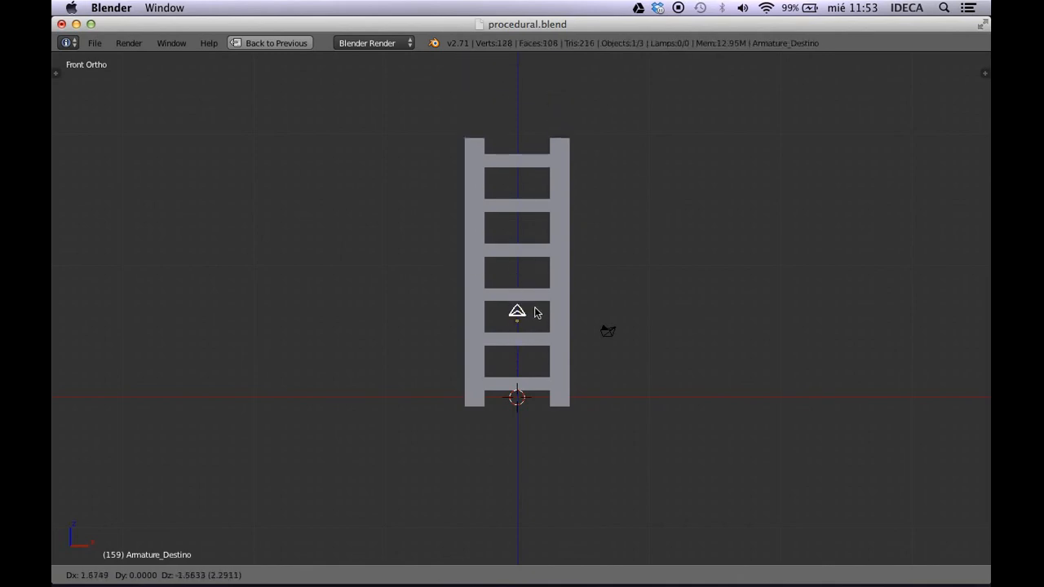
left_click(538, 313)
key("ctrl+Up")
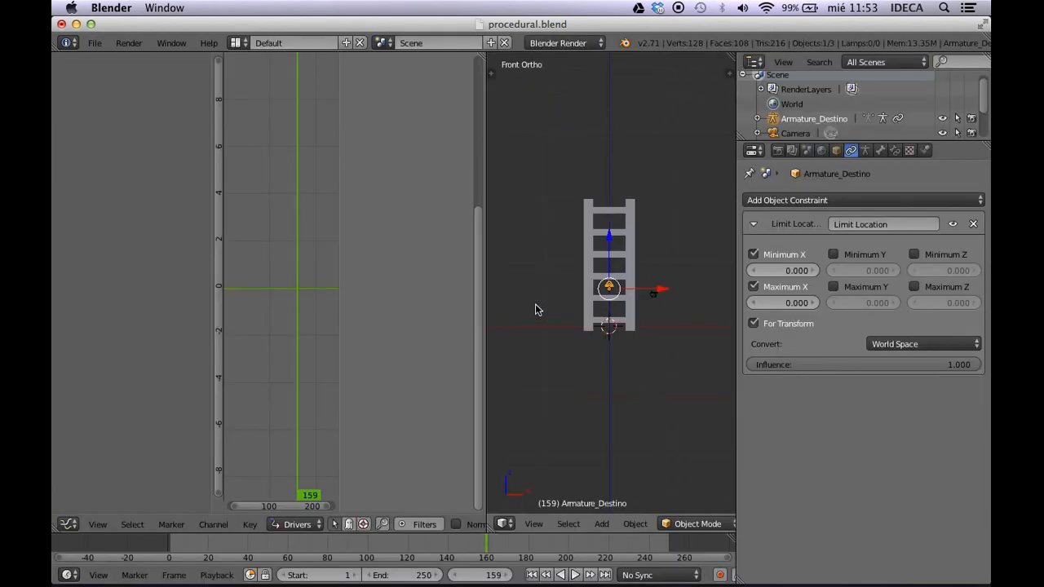
Inspect the distance variable of Escalera's count driver and move Armature_Destino down close to the ladder's base
right_click(589, 304)
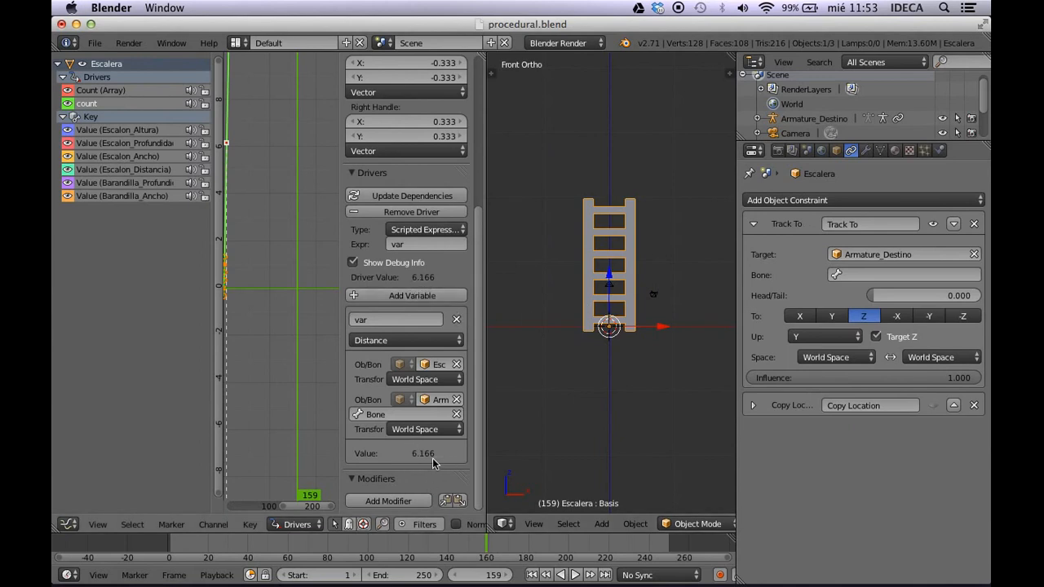
right_click(610, 287)
key("g")
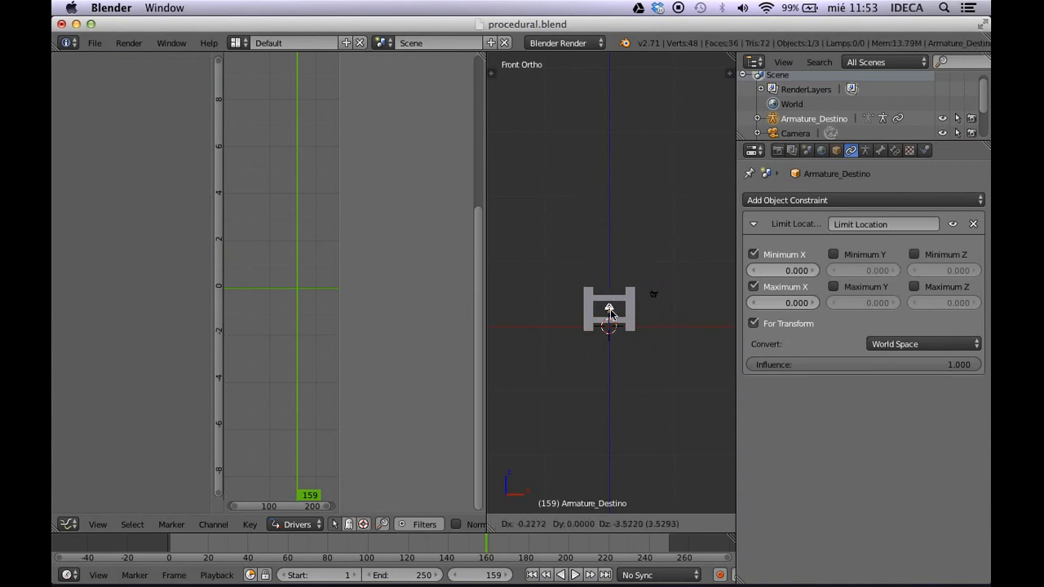
left_click(604, 316)
Display Escalera's custom properties, set its count driver expression to var/2 and update the driver's dependencies
right_click(602, 318)
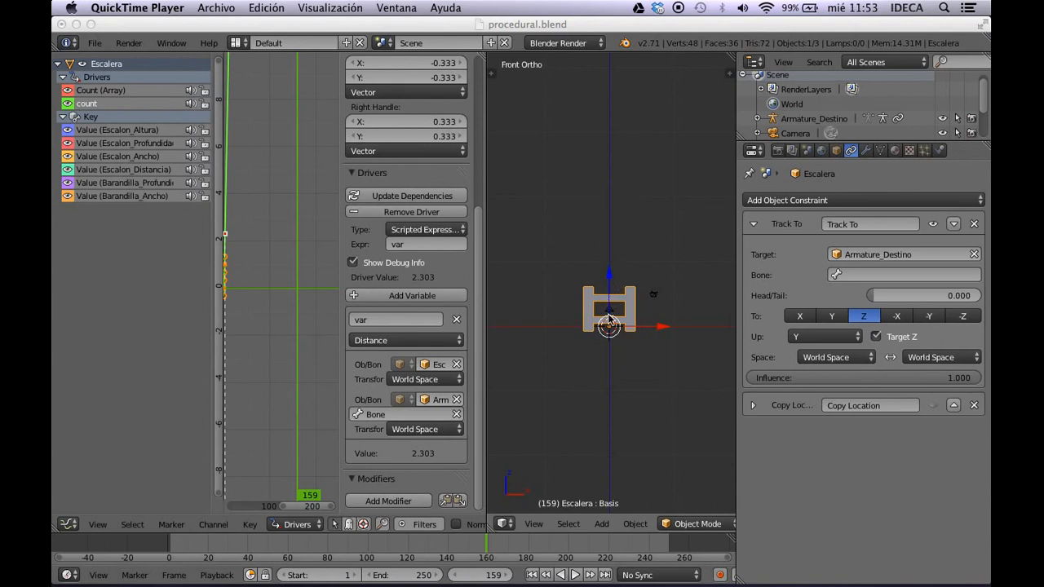
left_click(431, 246)
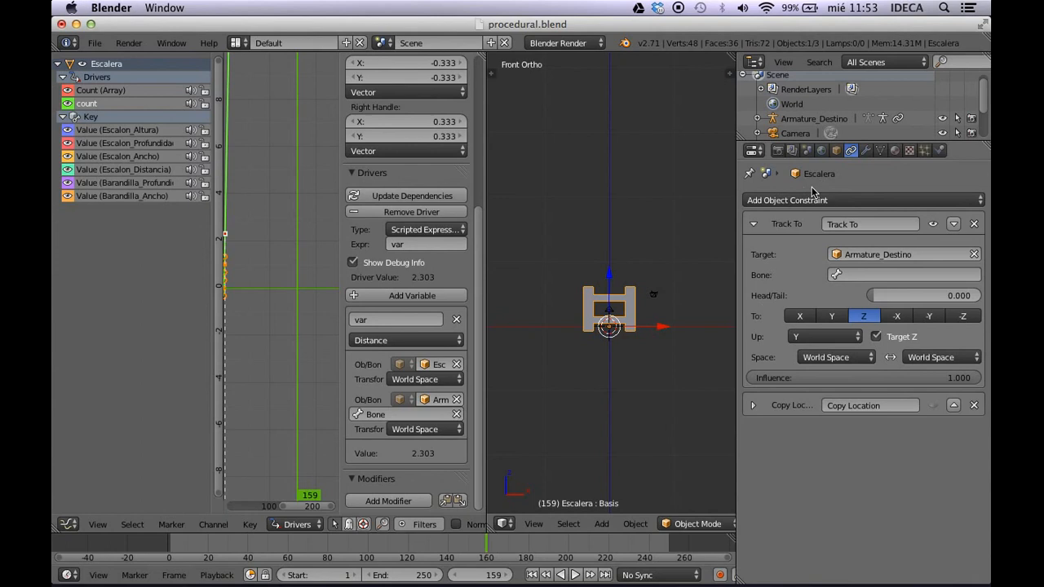
left_click(837, 151)
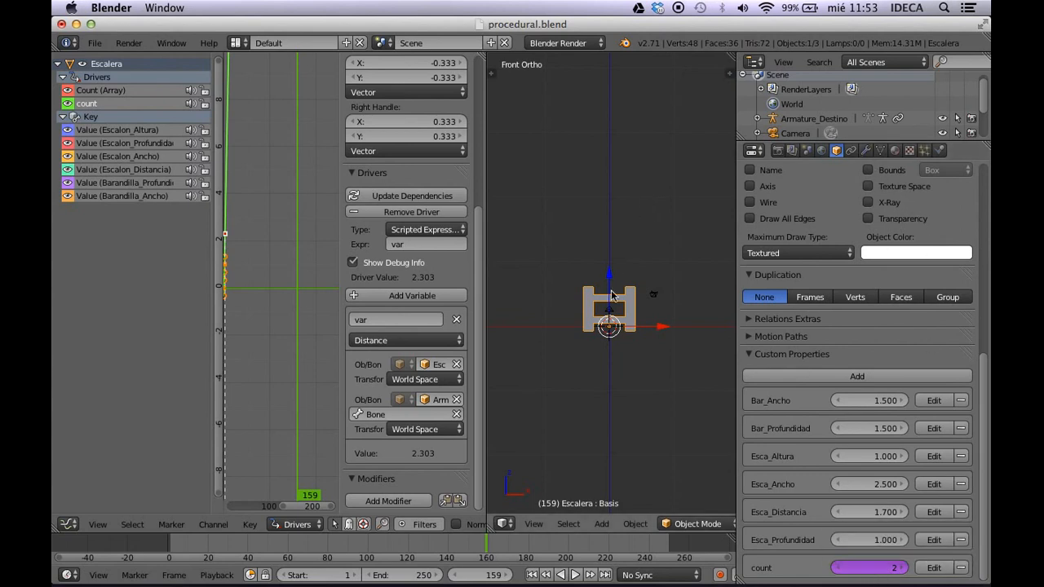
left_click(423, 245)
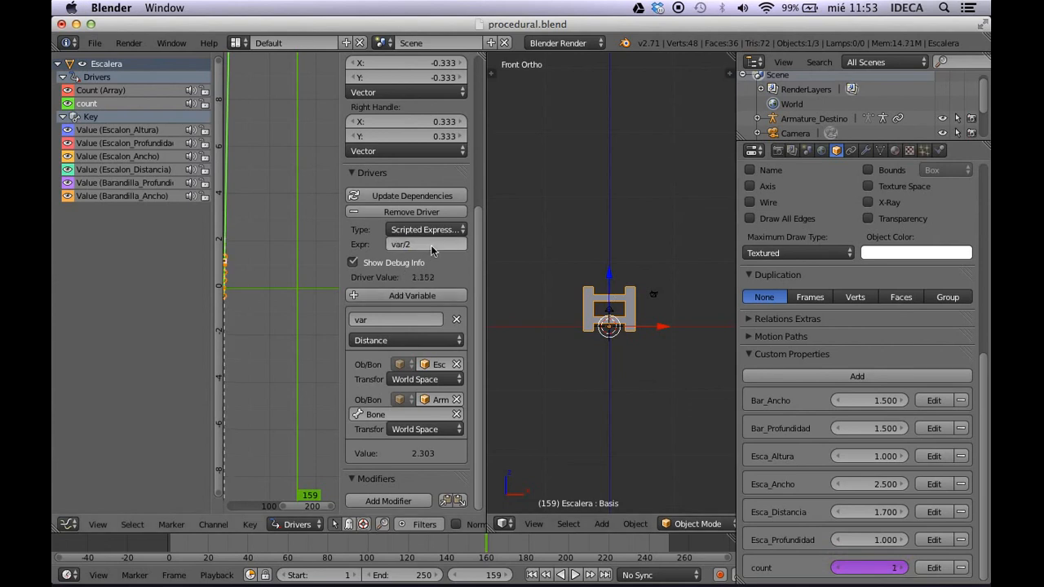
left_click(412, 196)
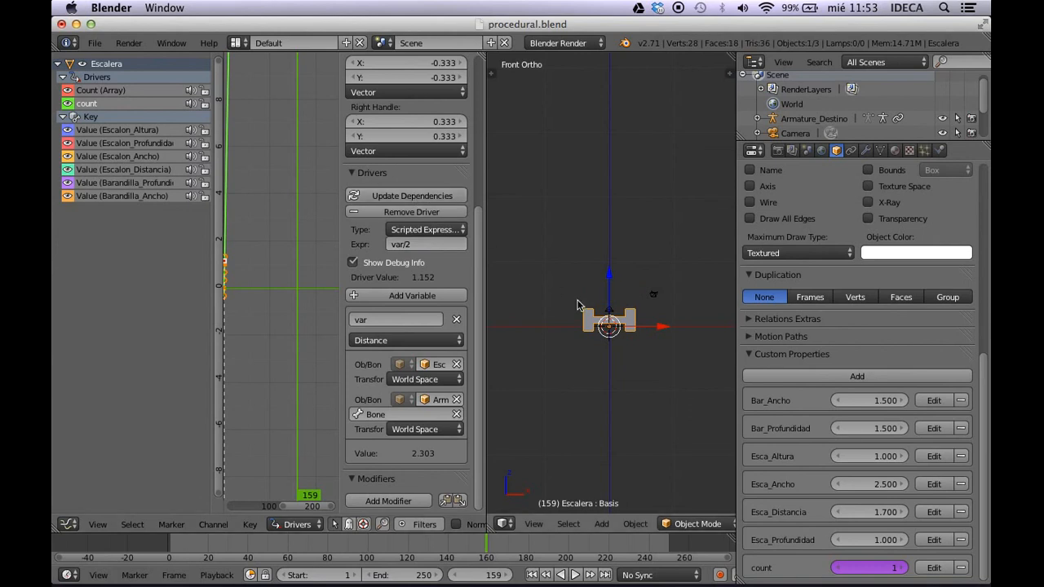
Move Armature_Destino well above the ladder's base to test how the ladder grows with the halved driver expression
right_click(617, 317)
key("g")
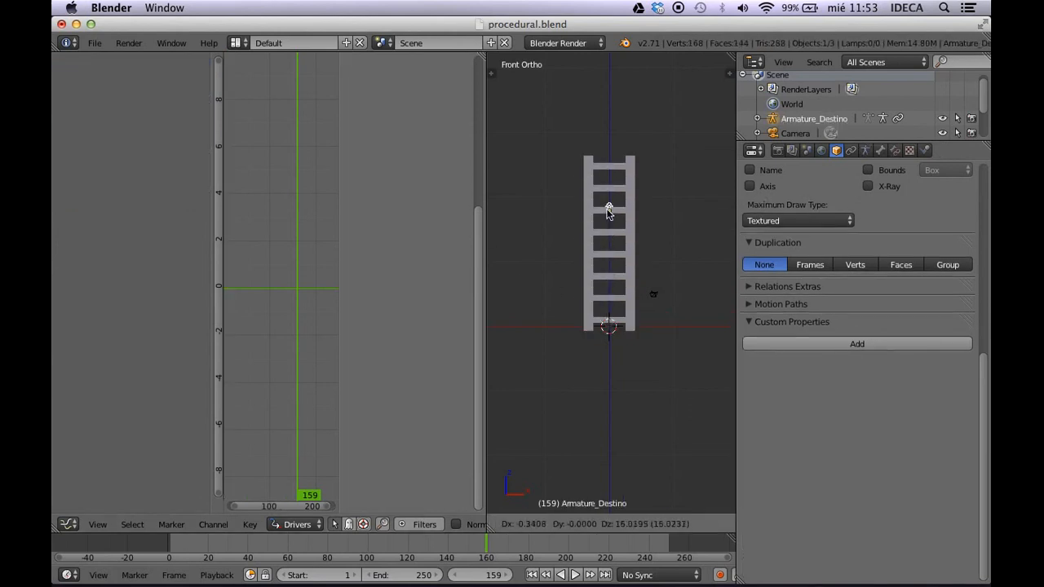
left_click(613, 196)
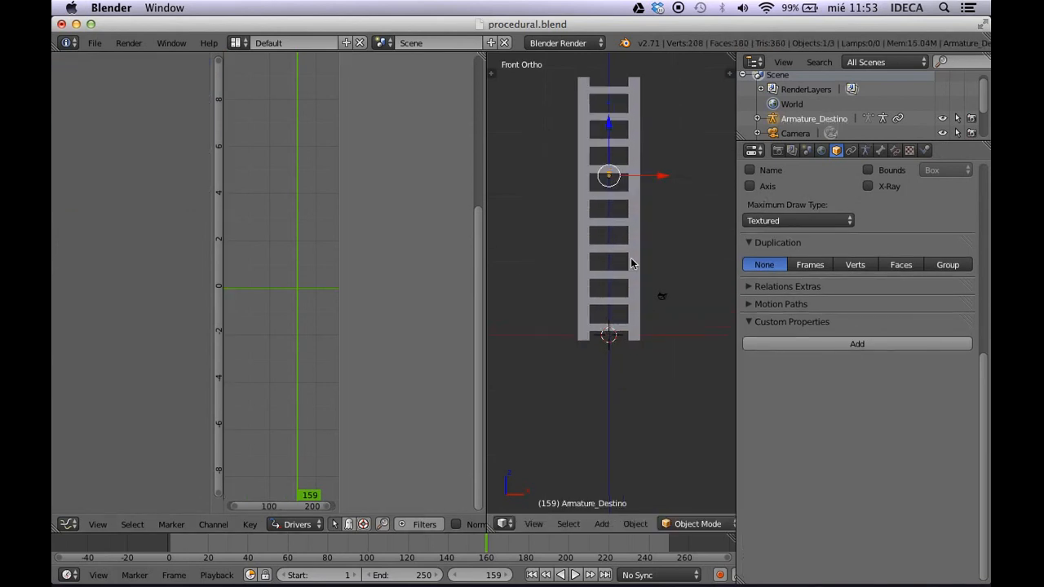
scroll(631, 261, "up", 2)
scroll(625, 275, "up", 4, "shift")
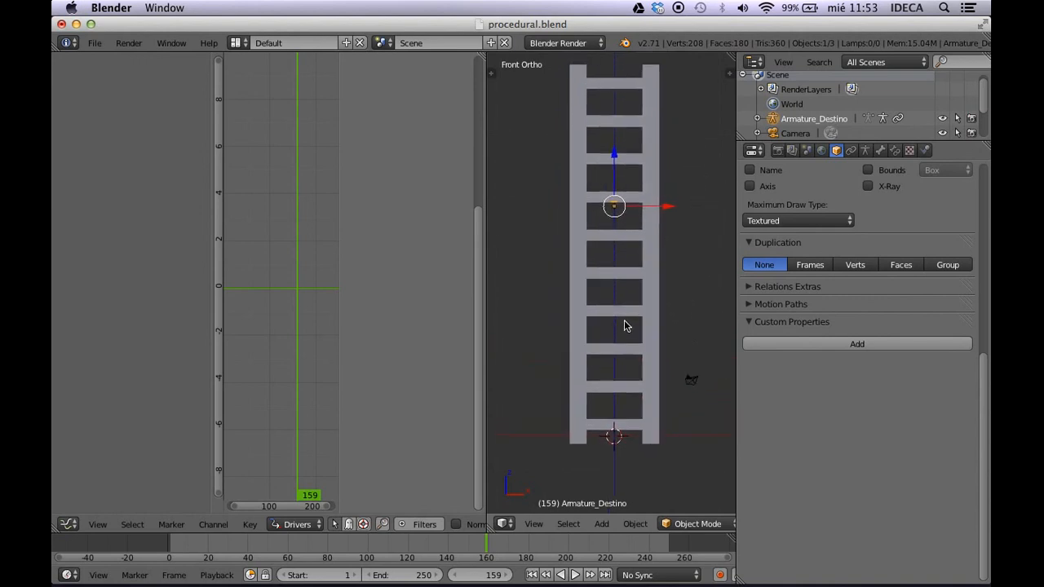
Lower Armature_Destino from an angled view of the ladder to shorten the ladder
scroll(634, 204, "down", 2)
middle_click_drag(635, 218, 639, 192)
key("g")
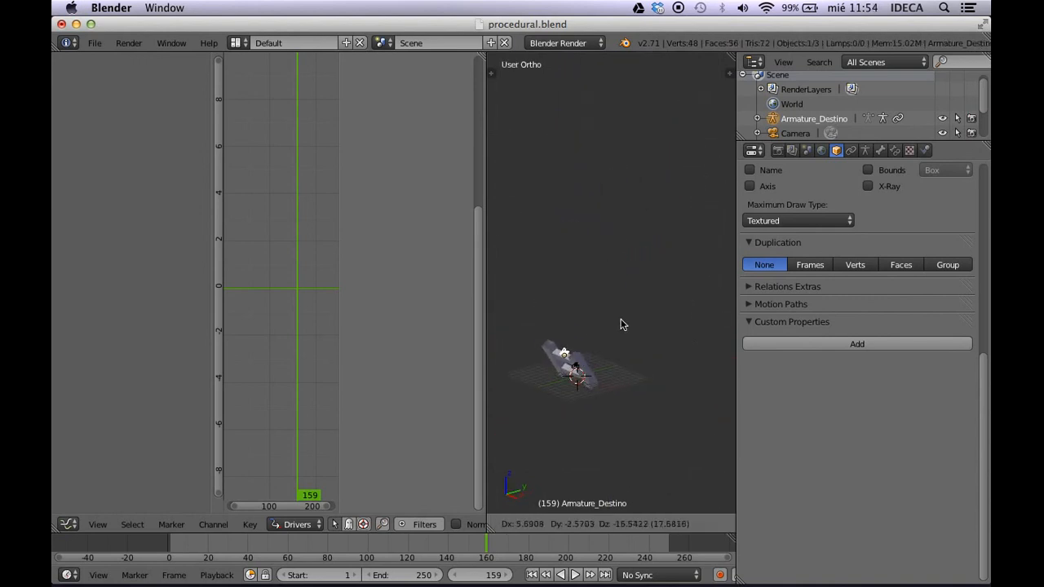
left_click(641, 261)
Set Escalera's count driver expression to var/3 and update the driver's dependencies
right_click(579, 303)
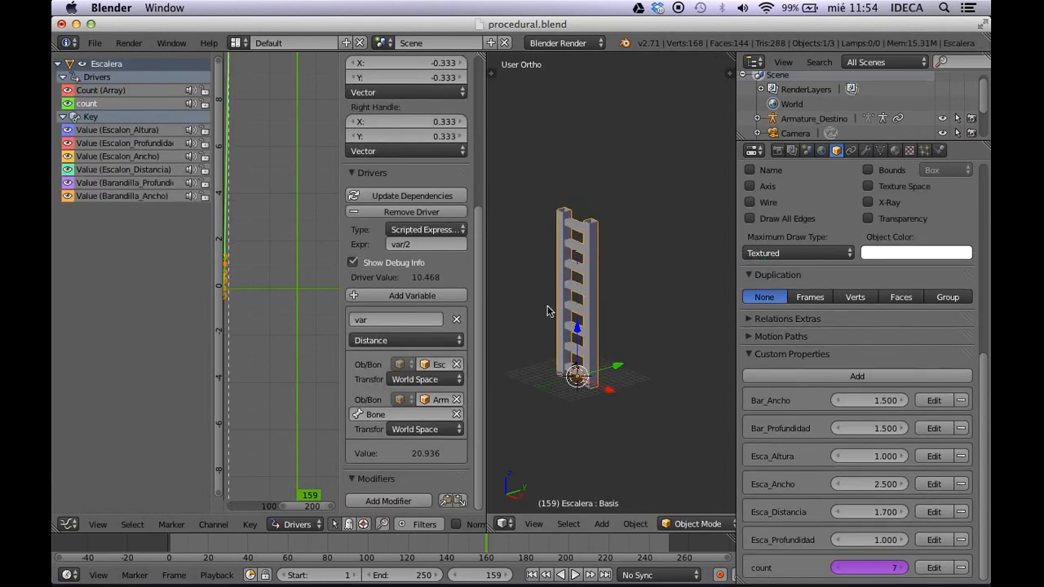
left_click(431, 245)
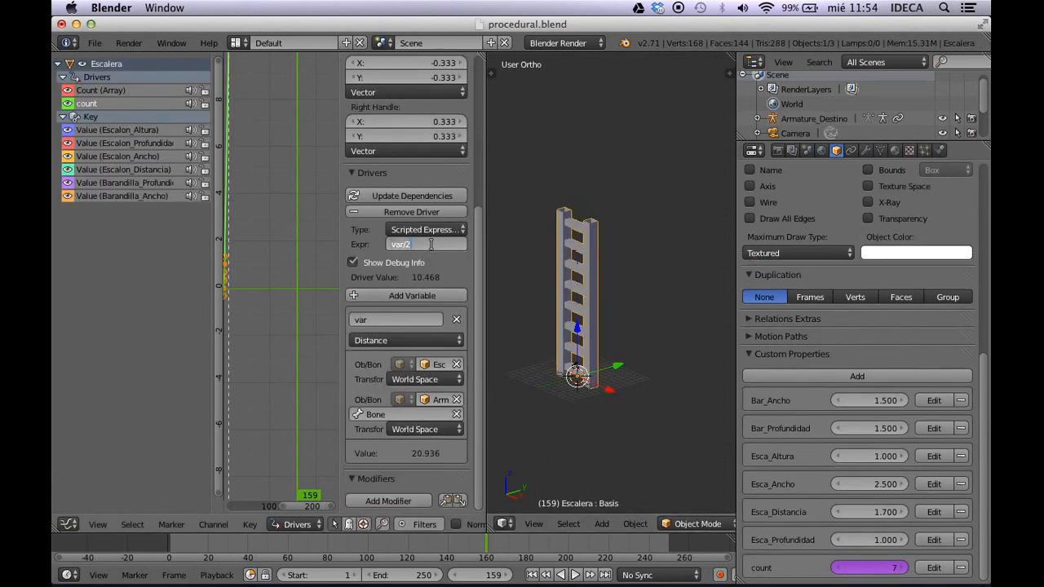
type("var/3")
key("Return")
left_click(412, 196)
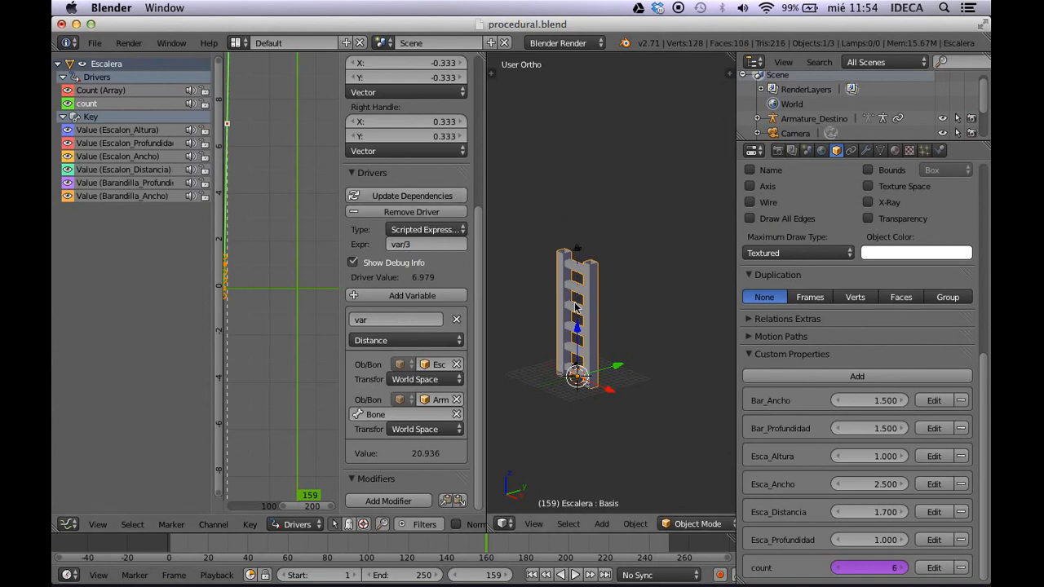
Move Armature_Destino higher to test how the ladder grows with the var/3 expression
middle_click_drag(604, 304, 617, 298)
right_click(588, 244)
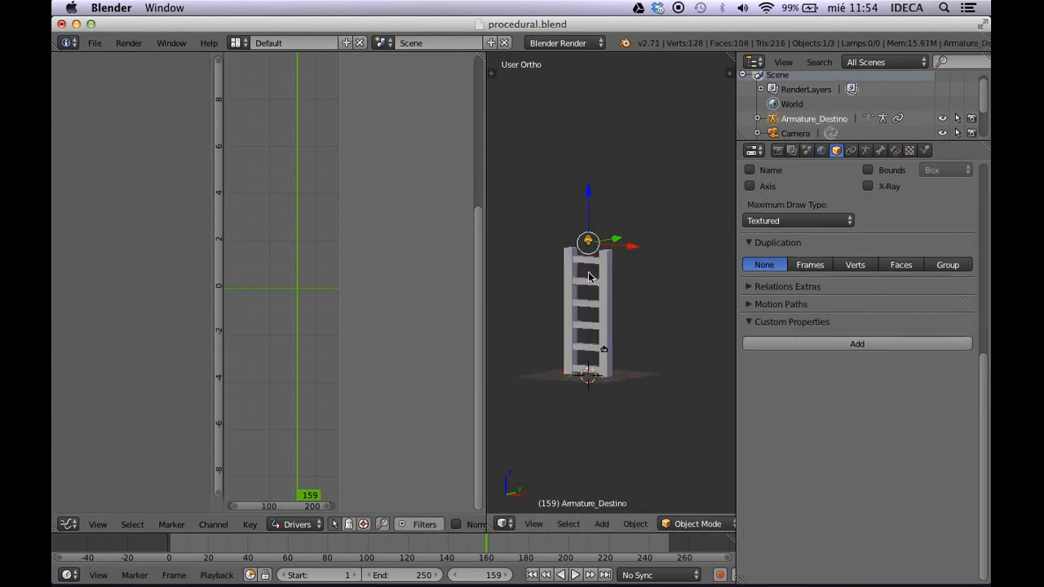
key("g")
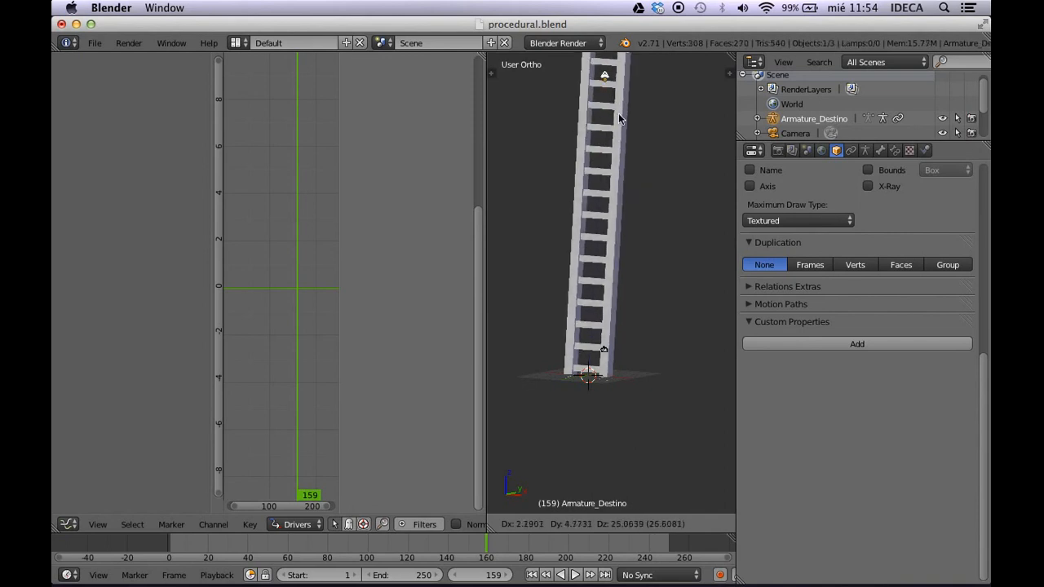
right_click(589, 259)
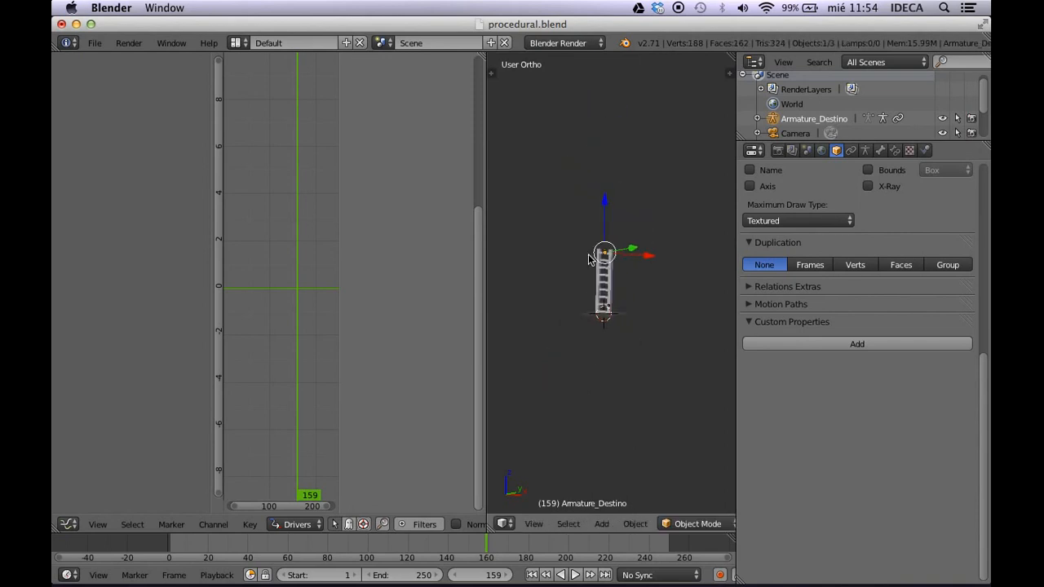
Try var/4 as the expression of Escalera's count driver
right_click(617, 300)
left_click(436, 245)
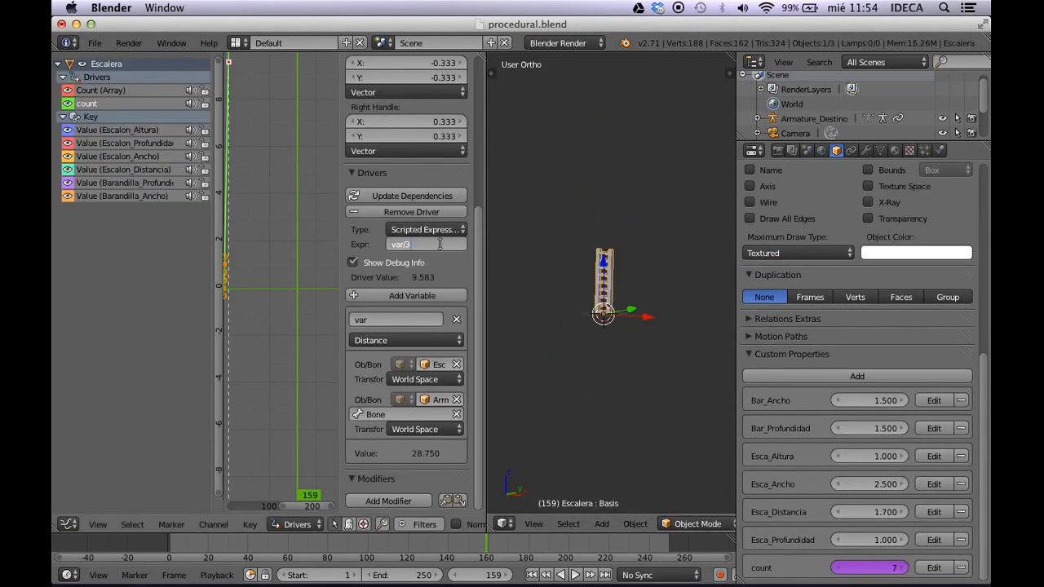
type("4")
key("Return")
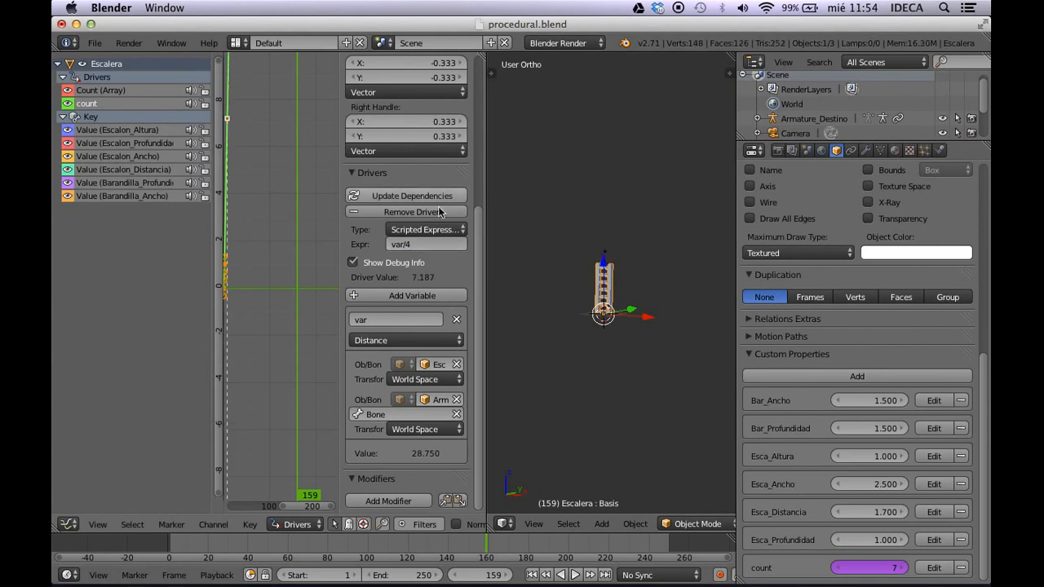
Move Armature_Destino down to the ladder's base and then far above it to compare the ladder's length with the controller's height
scroll(616, 274, "up", 4)
right_click(598, 220)
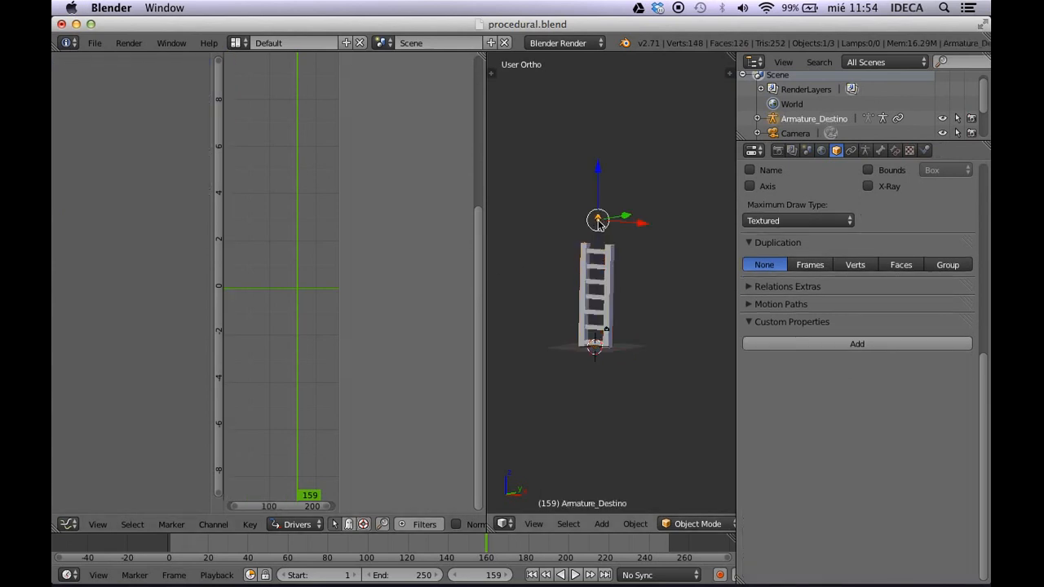
key("g")
left_click(604, 329)
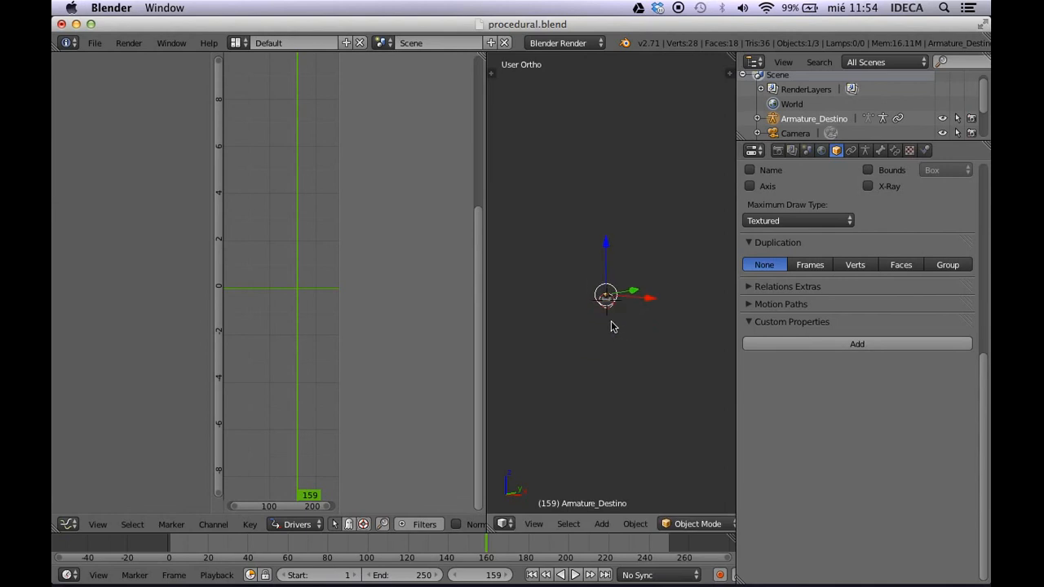
key("g")
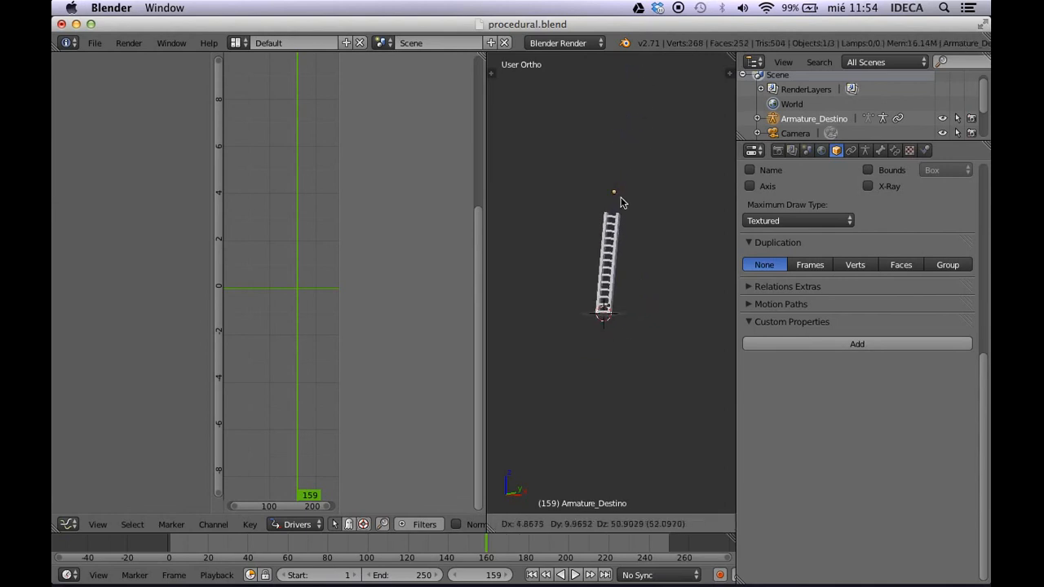
left_click(652, 145)
scroll(652, 155, "up", 3)
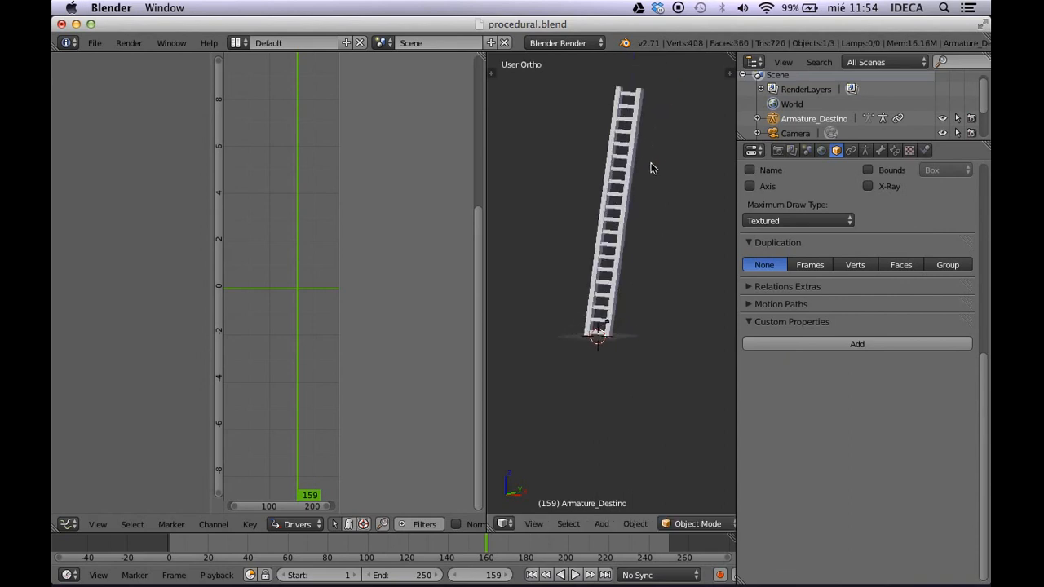
middle_click_drag(652, 129, 631, 256, "shift")
scroll(625, 163, "up", 3)
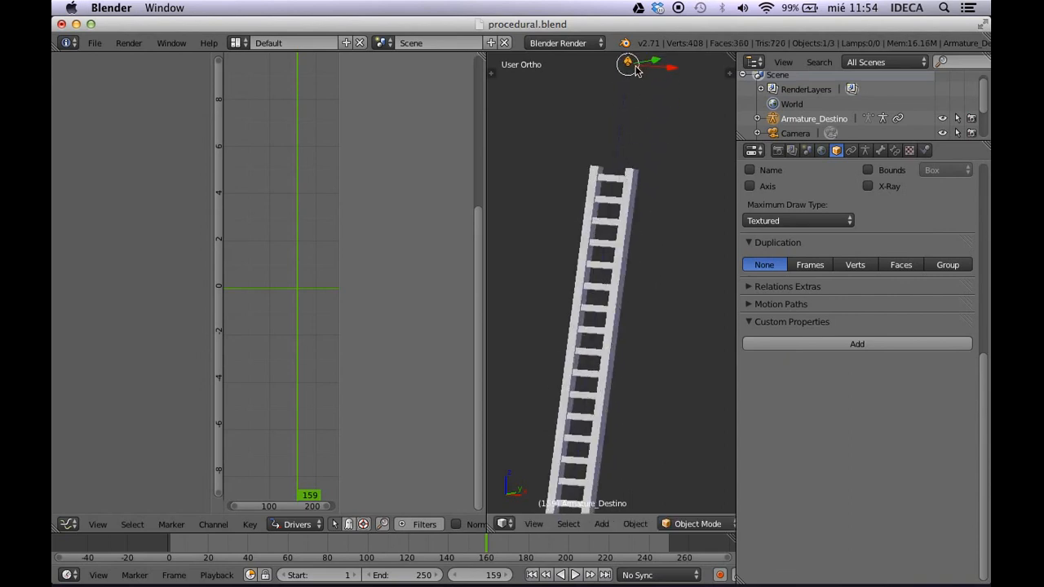
scroll(635, 177, "down", 2)
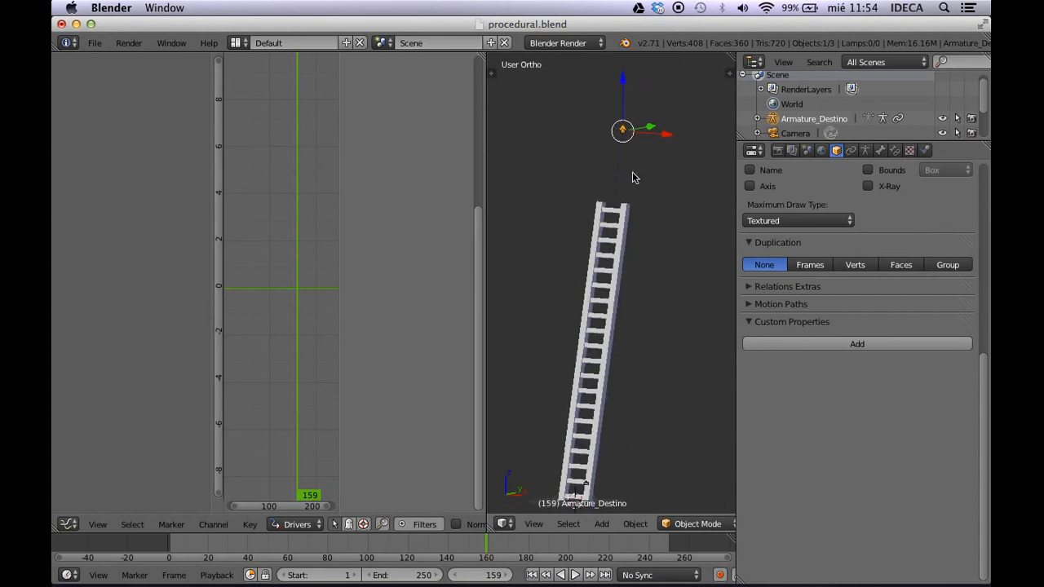
Set Escalera's count driver expression back to var/3
right_click(623, 222)
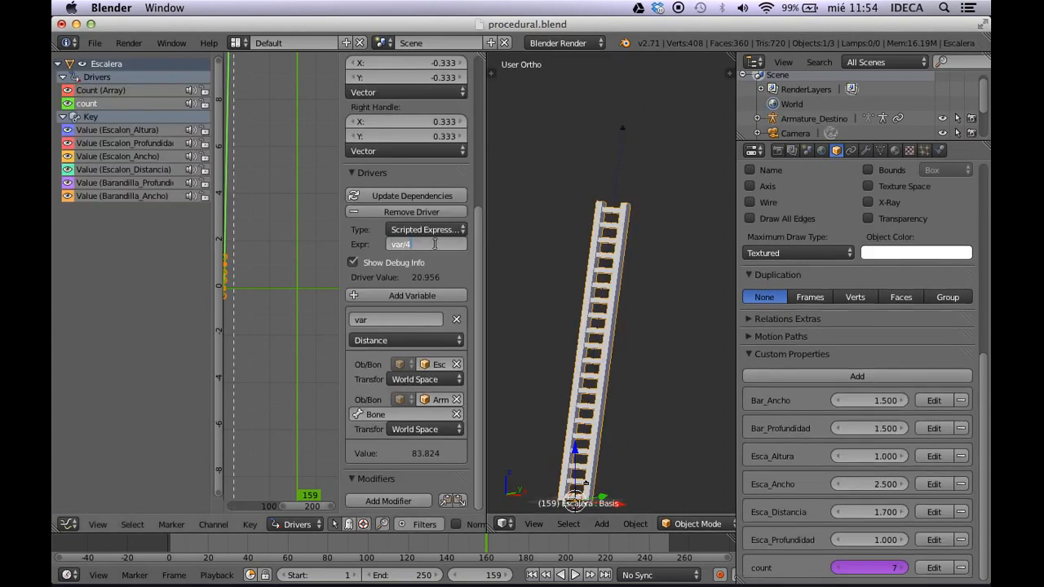
type("var/3")
key("Return")
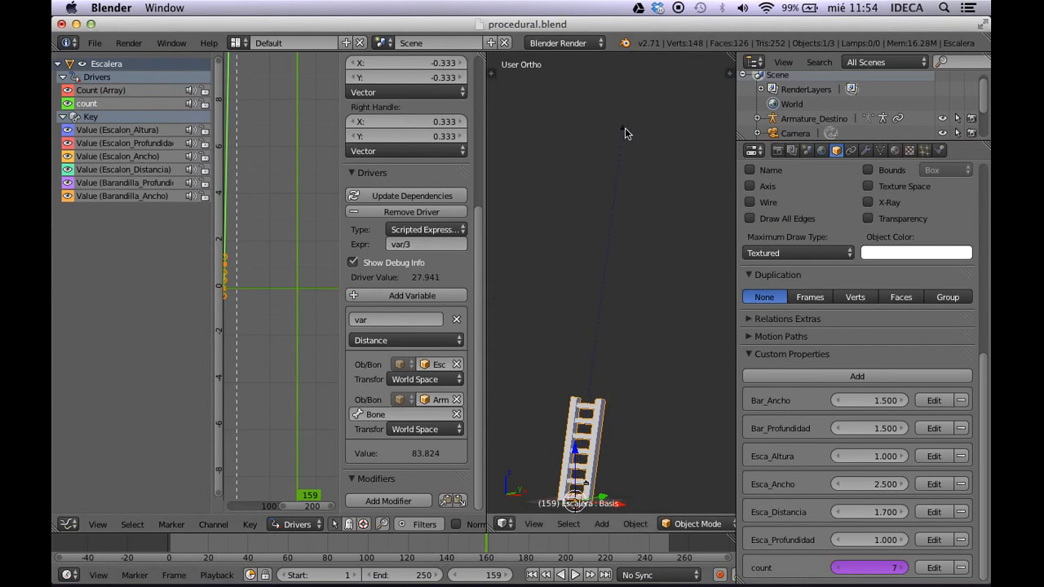
Nudge Armature_Destino slightly downwards to refresh the ladder's rung count and check its full length
right_click(625, 133)
key("g")
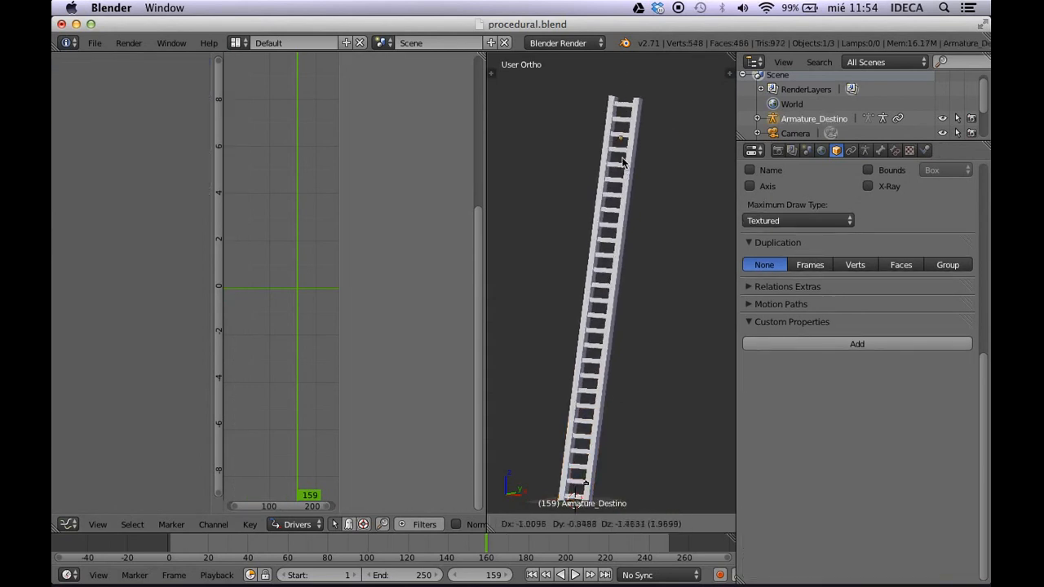
left_click(622, 145)
scroll(605, 245, "down", 5)
scroll(615, 262, "up", 2)
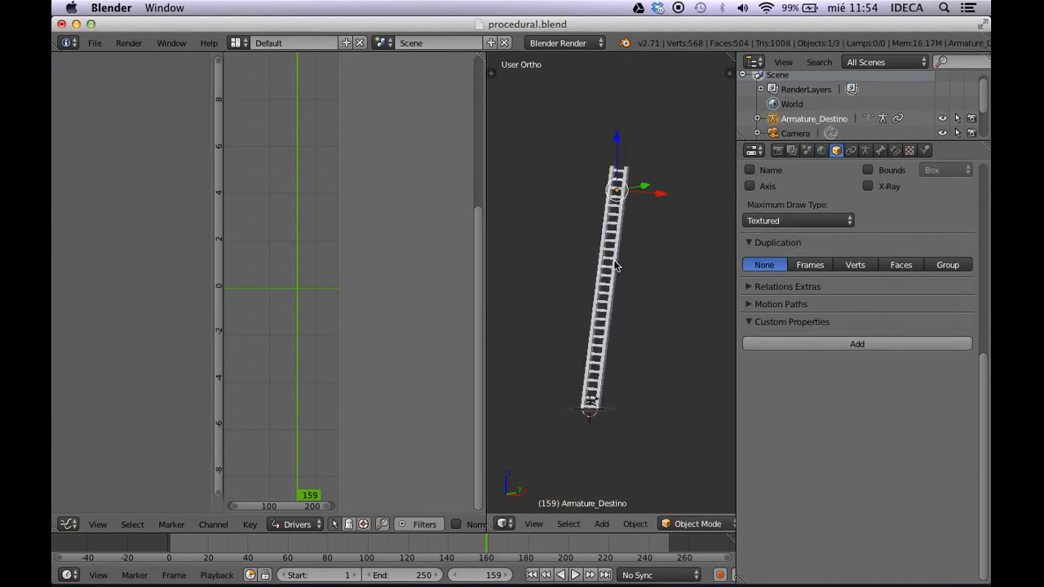
View the ladder from the side and move Armature_Destino down closer to the ladder's base
middle_click_drag(628, 289, 514, 326)
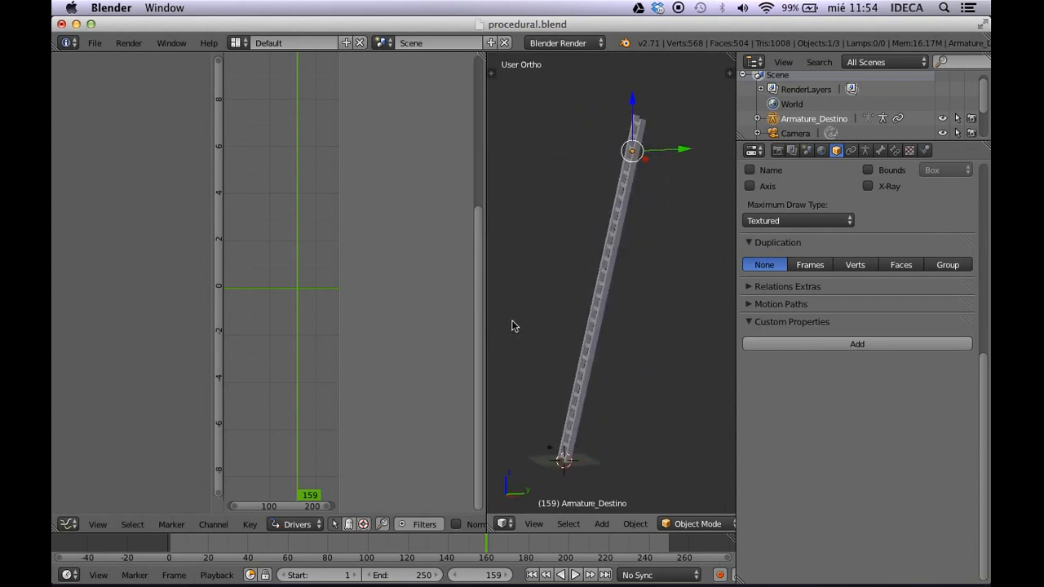
key("g")
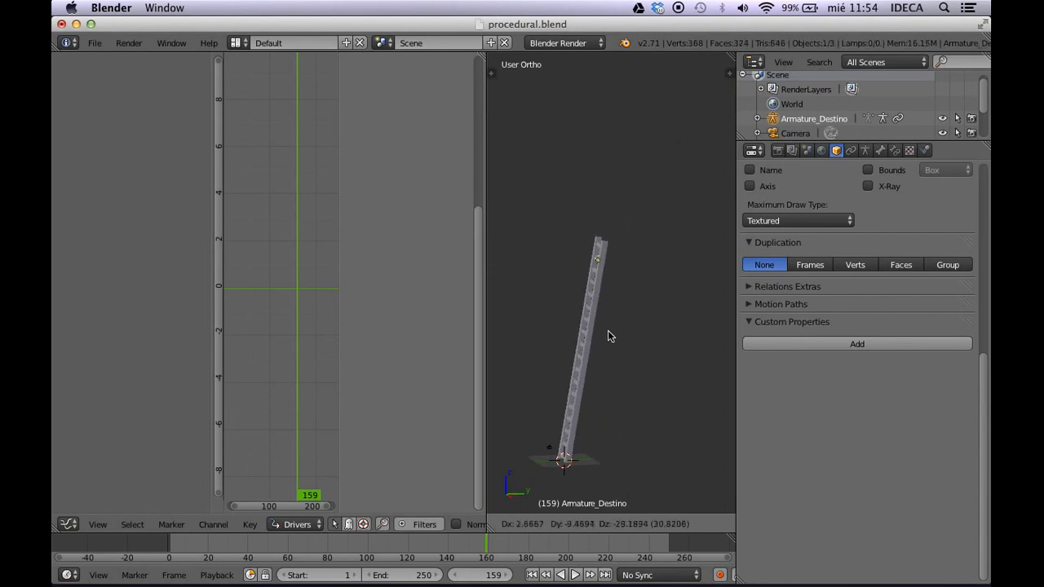
left_click(600, 457)
Examine the ladder against Armature_Destino in a maximized 3D view and display Escalera's custom properties beside it
middle_click_drag(607, 430, 644, 294)
scroll(640, 308, "up", 3)
key("shift+space")
scroll(603, 328, "up", 2)
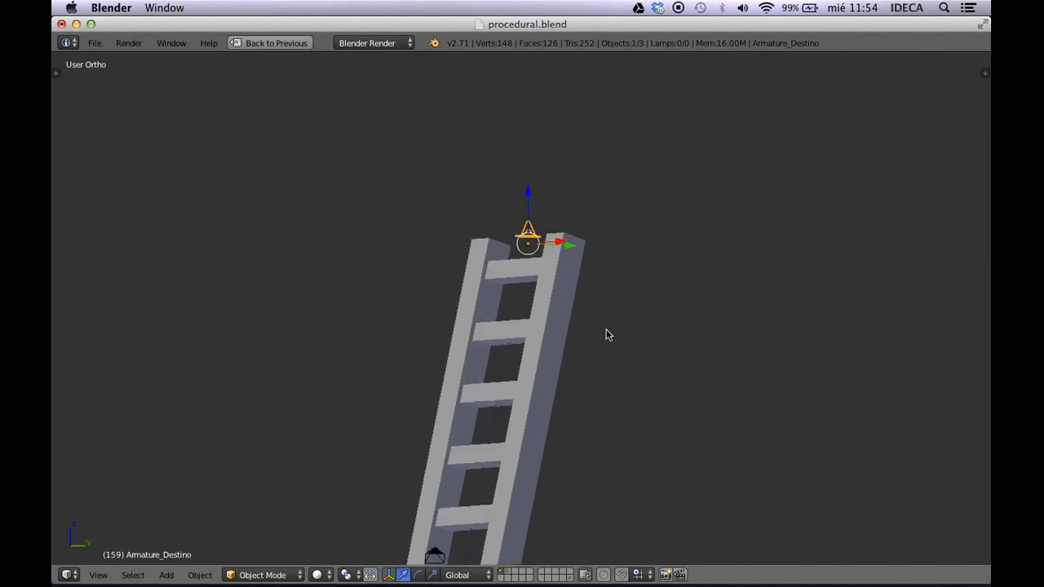
middle_click_drag(603, 328, 649, 278, "shift")
scroll(649, 278, "down", 1)
scroll(589, 311, "down", 3)
scroll(628, 311, "up", 2)
middle_click_drag(589, 311, 691, 331, "shift")
key("n")
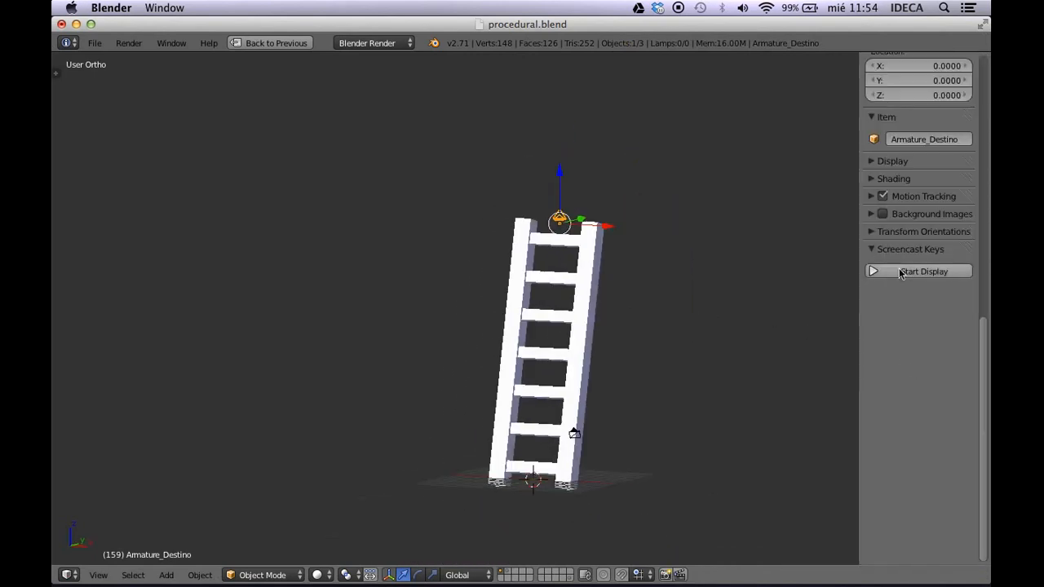
right_click(592, 316)
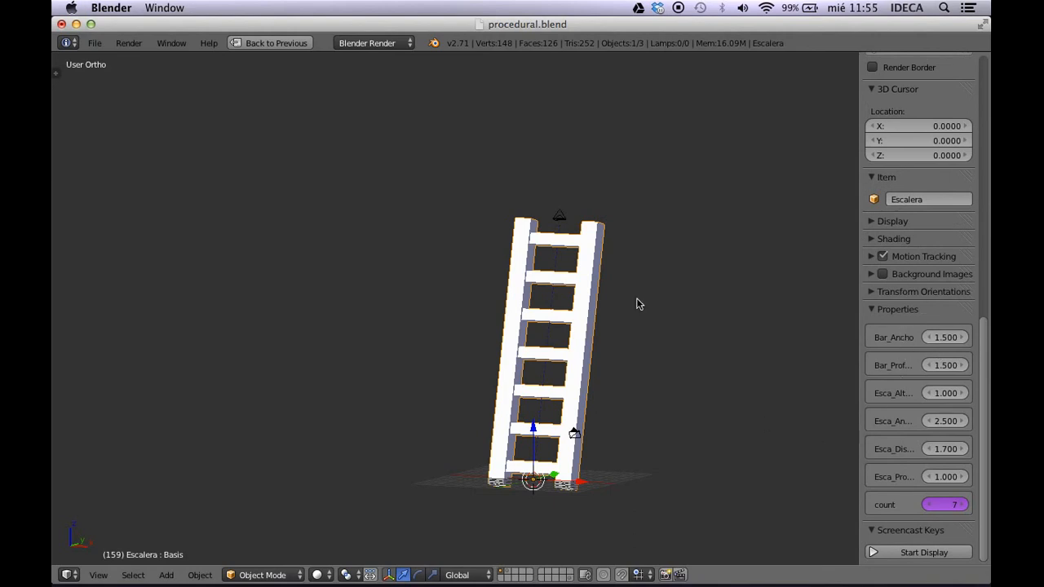
Try moving Armature_Destino lower in the maximized view to watch the ladder shorten, and cancel the move
right_click(559, 219)
key("g")
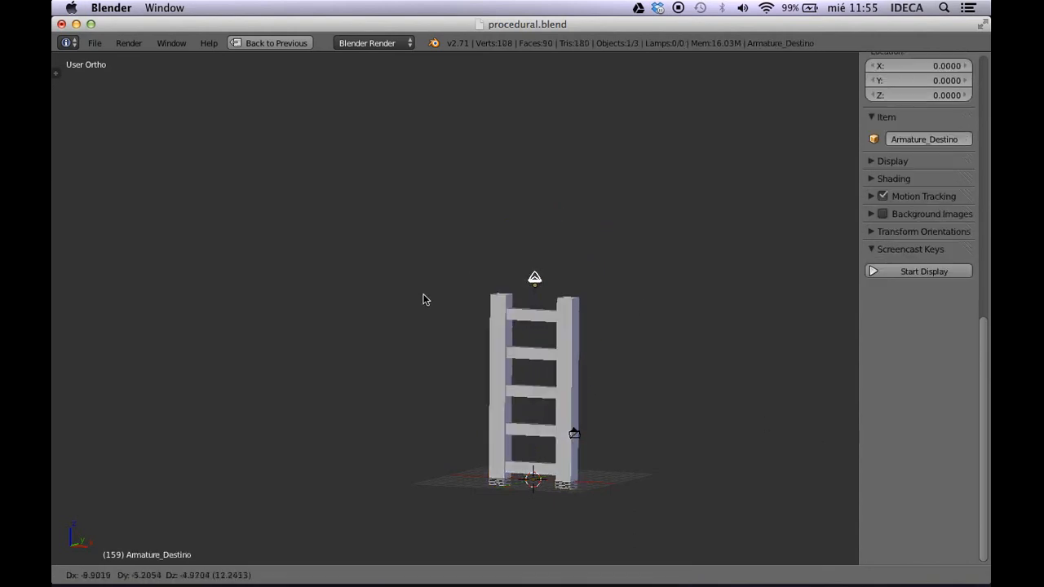
right_click(526, 274)
left_click(526, 274)
Restore the multi-editor layout, hide the 3D view's properties and display Escalera's Track To constraint settings
key("ctrl+Up")
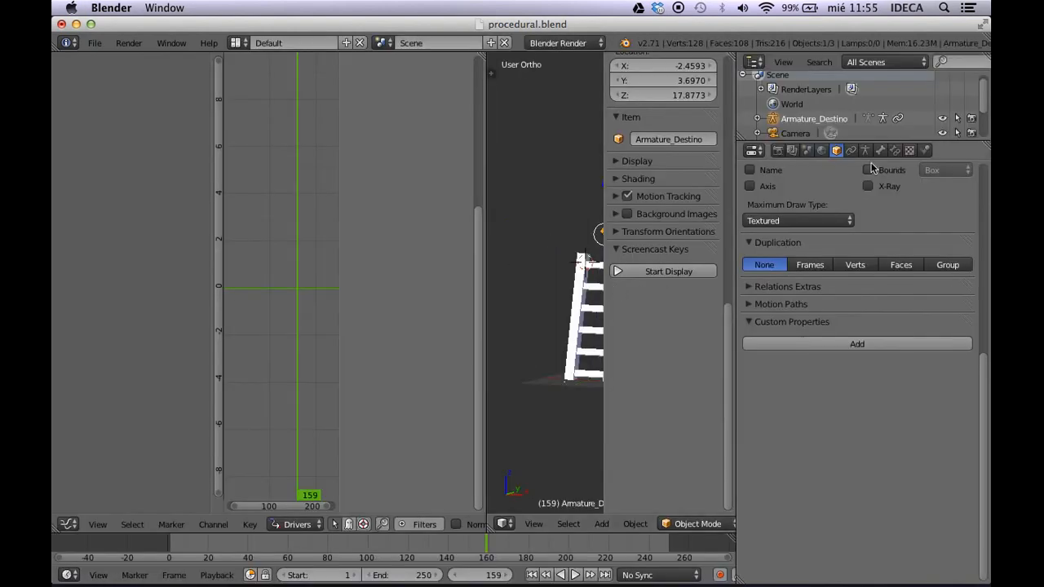
key("n")
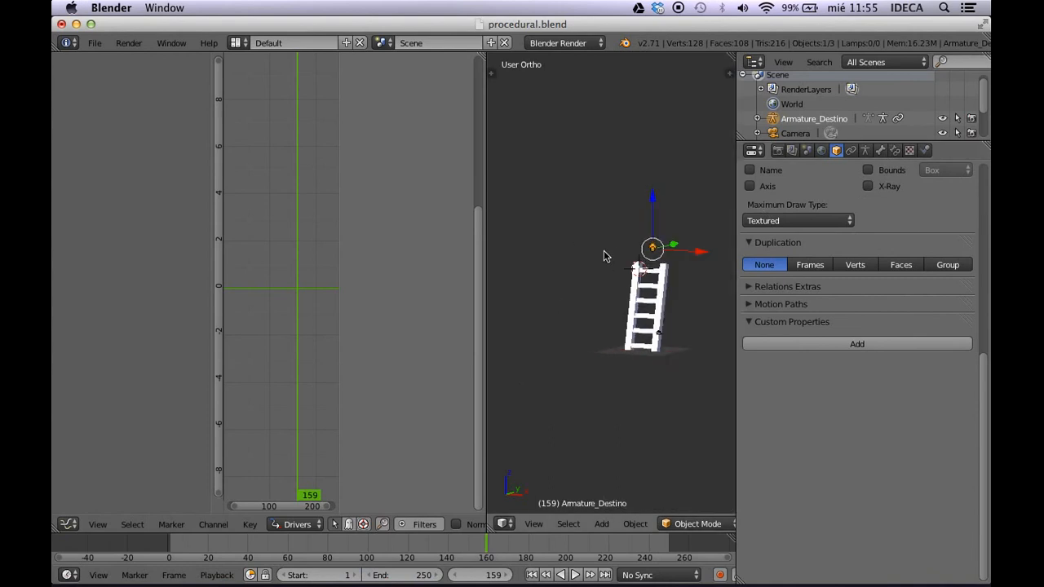
left_click(851, 151)
right_click(650, 297)
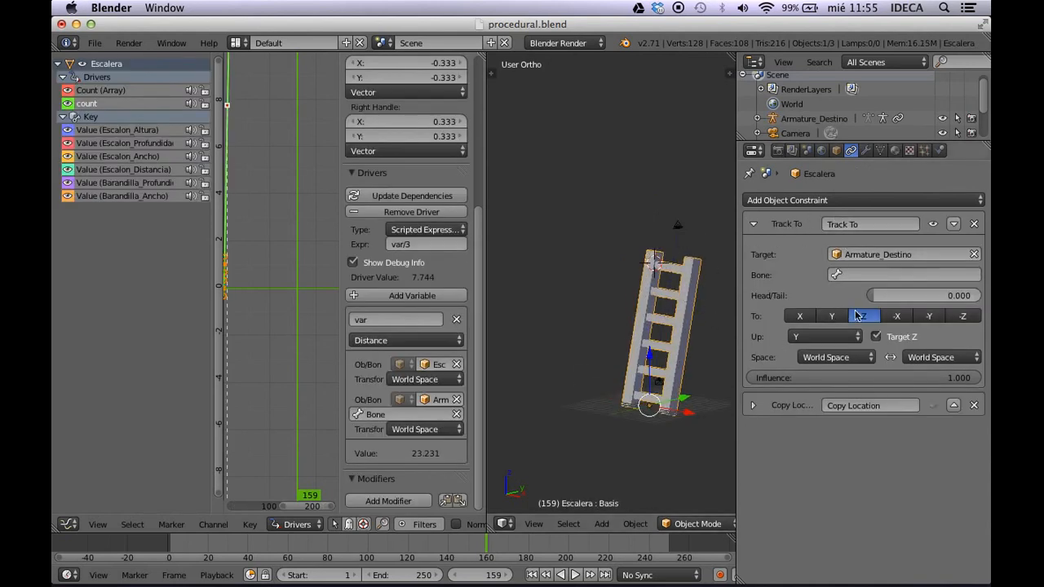
scroll(699, 319, "up", 2)
middle_click_drag(673, 318, 584, 279, "shift")
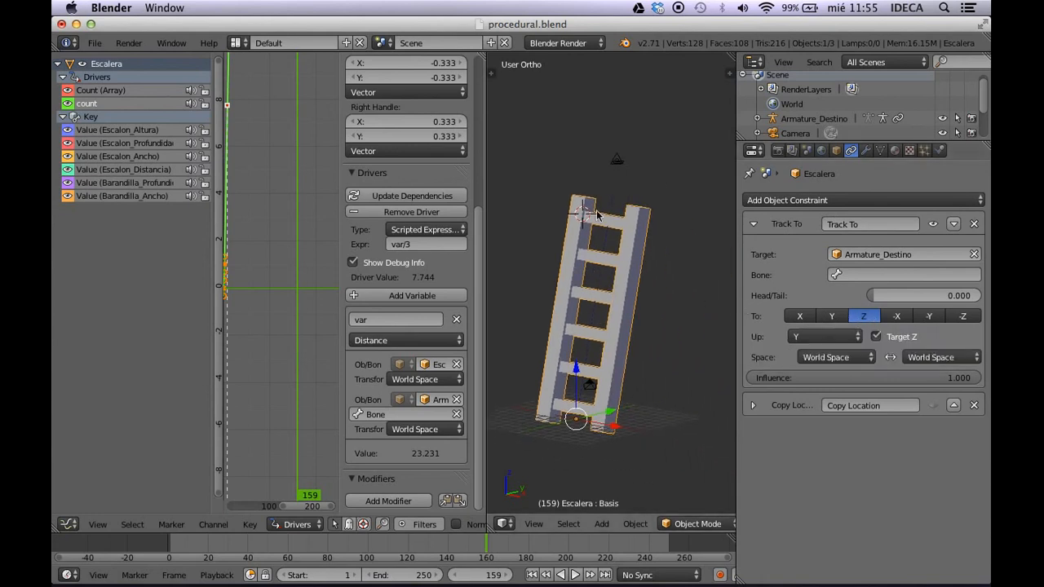
Review the Limit Location constraint on Armature_Destino and the Track To constraint on Escalera
right_click(620, 164)
key("g")
right_click(620, 168)
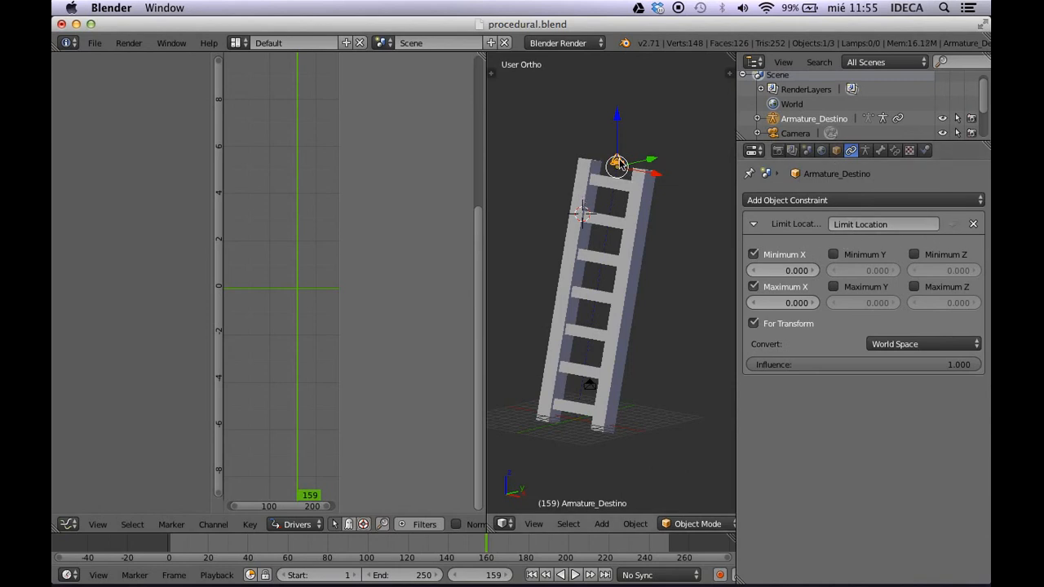
right_click(648, 227)
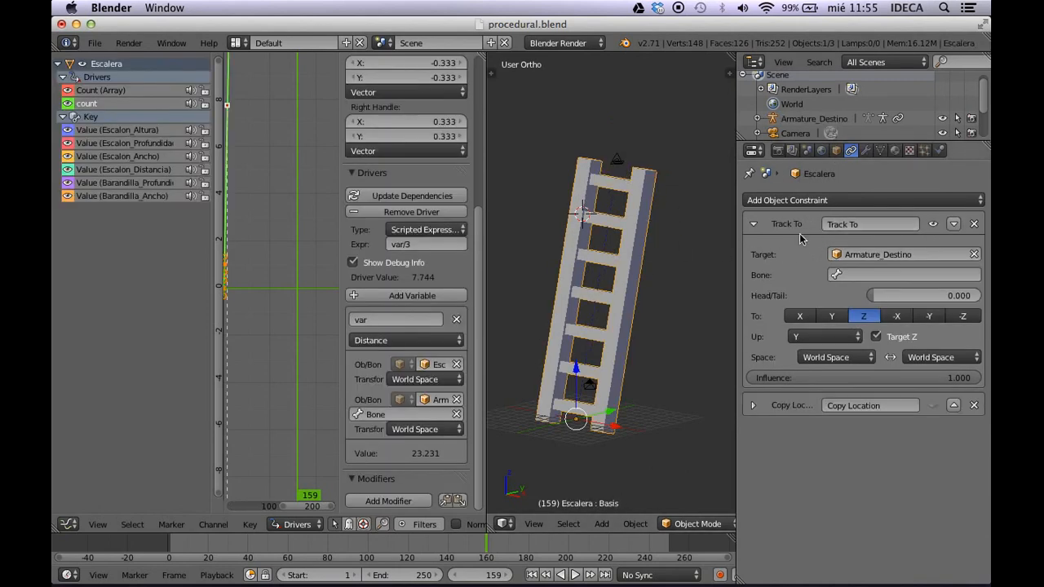
Swing Armature_Destino to both sides of the ladder's base to test how Escalera tracks it
right_click(618, 163)
key("g")
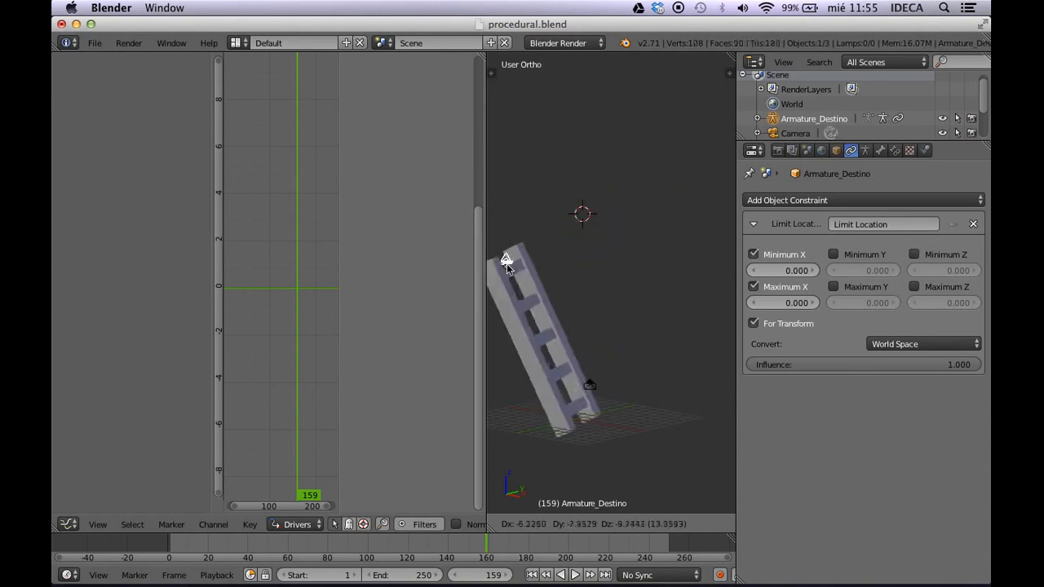
left_click(672, 216)
scroll(649, 245, "down", 4)
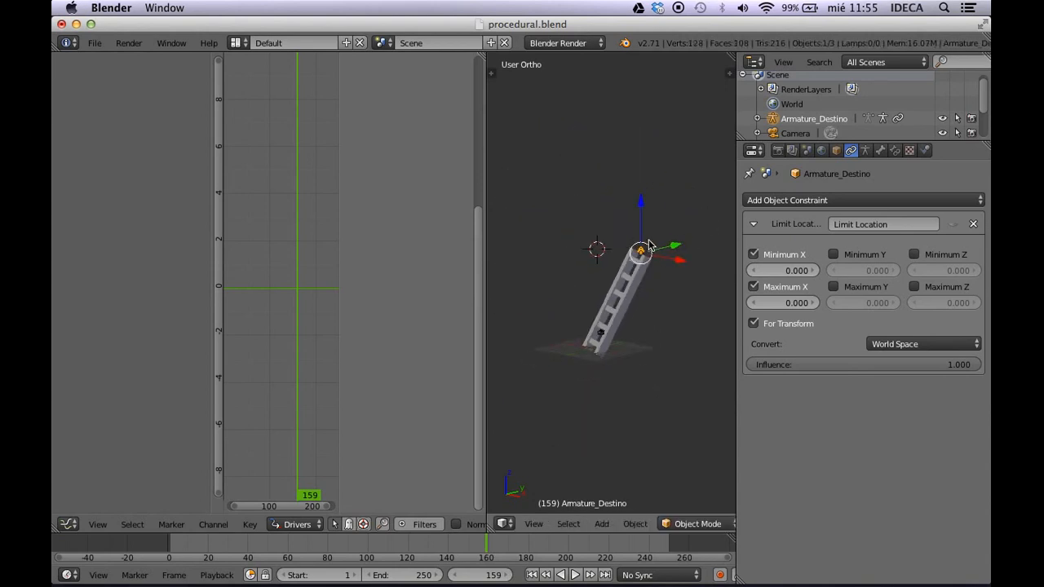
Maximize the 3D view and move Armature_Destino far out and back above the ladder's base to test the ladder's tilt and length
key("ctrl+Up")
key("g")
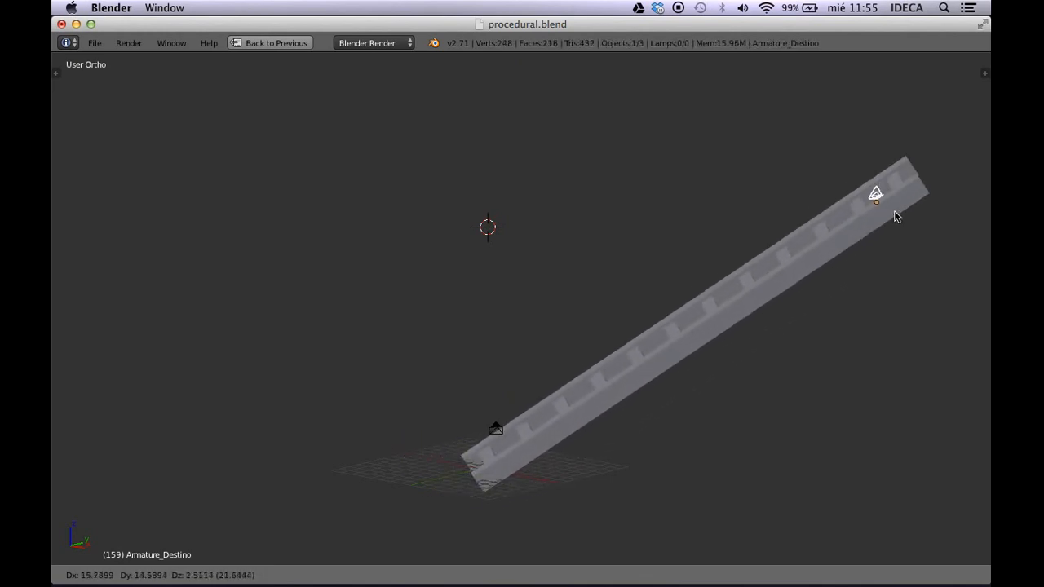
left_click(484, 159)
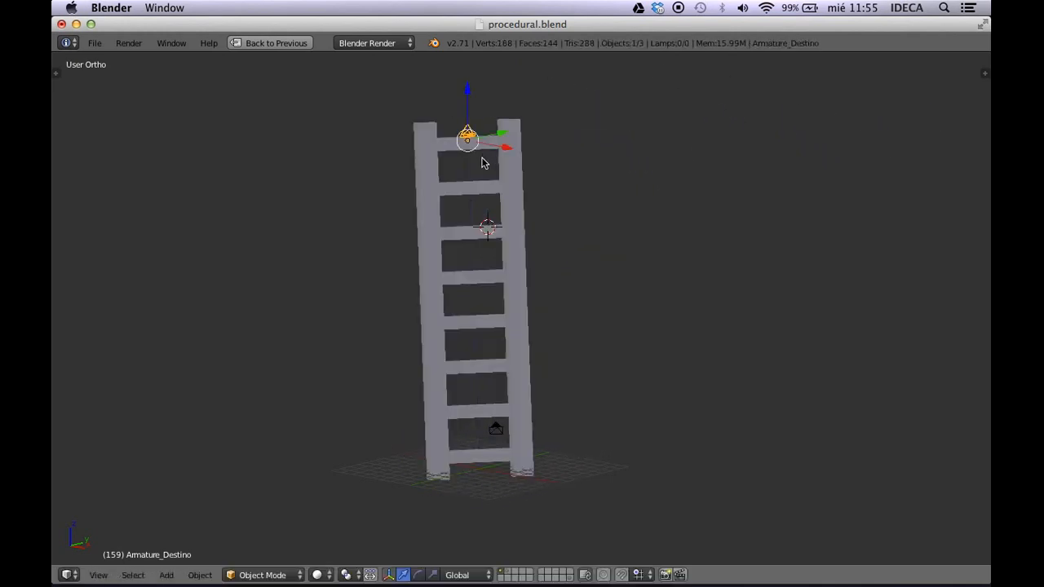
Restore the multi-editor layout, enable Armature_Destino's Limit Location constraint for a trial move of the armature, and disable the constraint again
key("ctrl+Up")
scroll(620, 222, "up", 3)
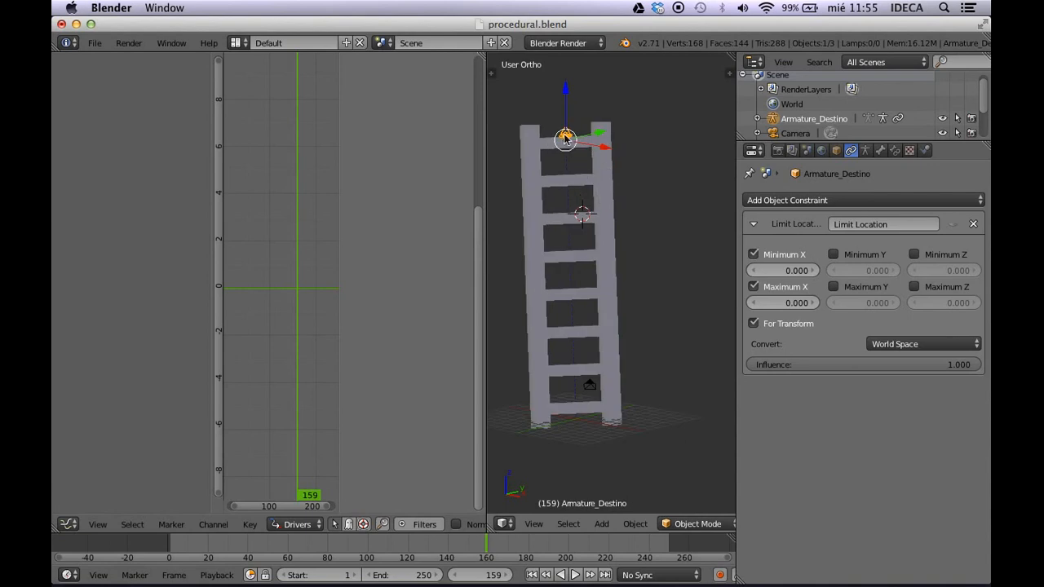
left_click(953, 224)
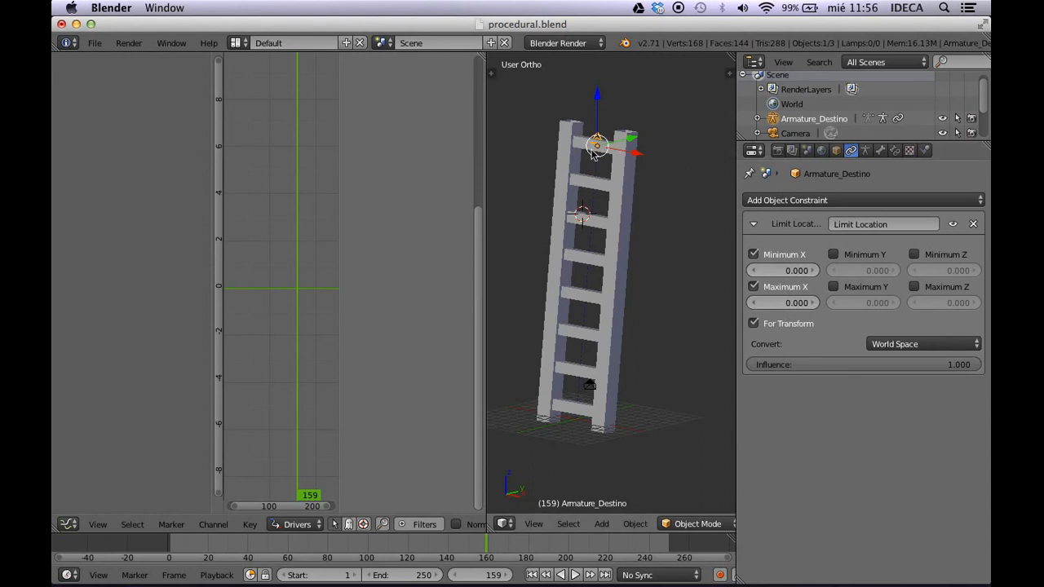
scroll(600, 158, "down", 3)
scroll(599, 162, "up", 1)
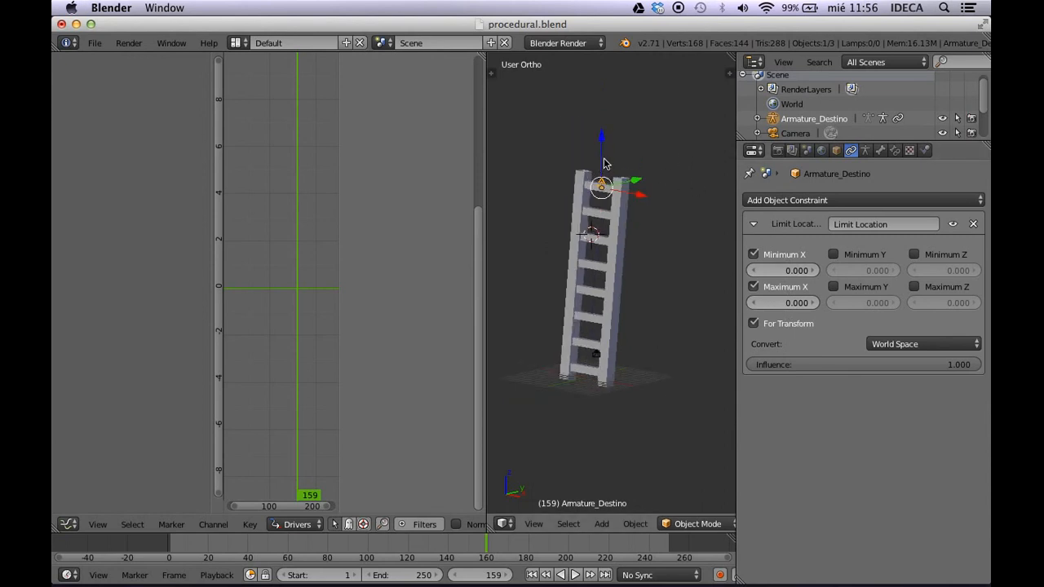
key("g")
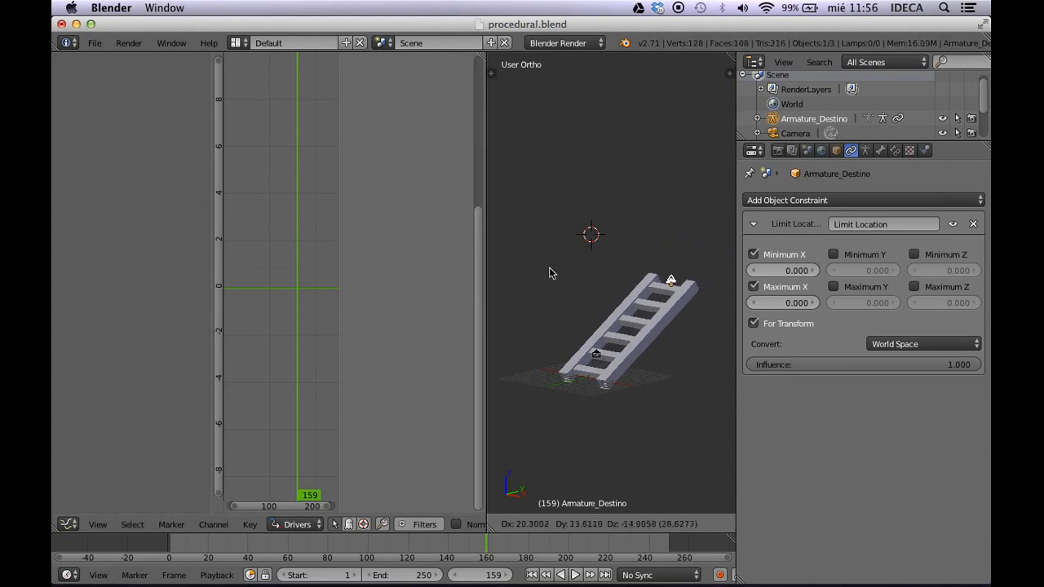
right_click(551, 219)
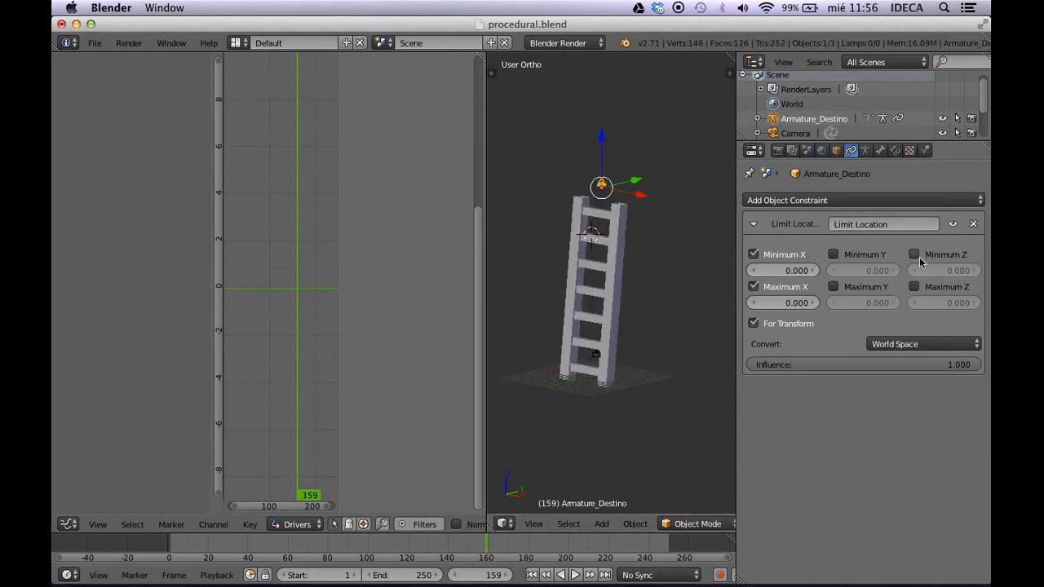
left_click(953, 224)
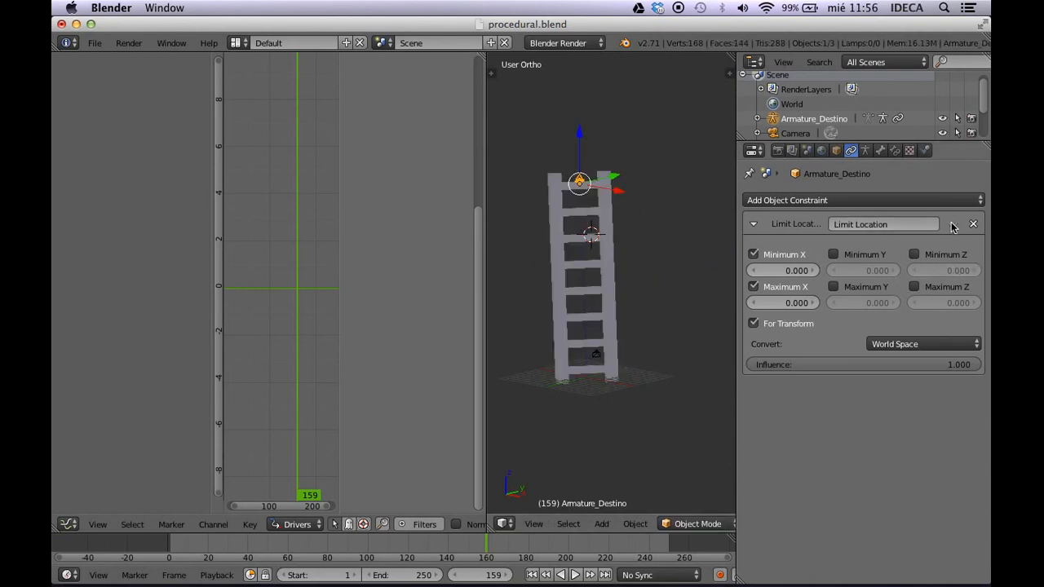
Move Armature_Destino to one side of the ladder and compare Escalera's Track To constraint with Armature_Destino's Limit Location
key("g")
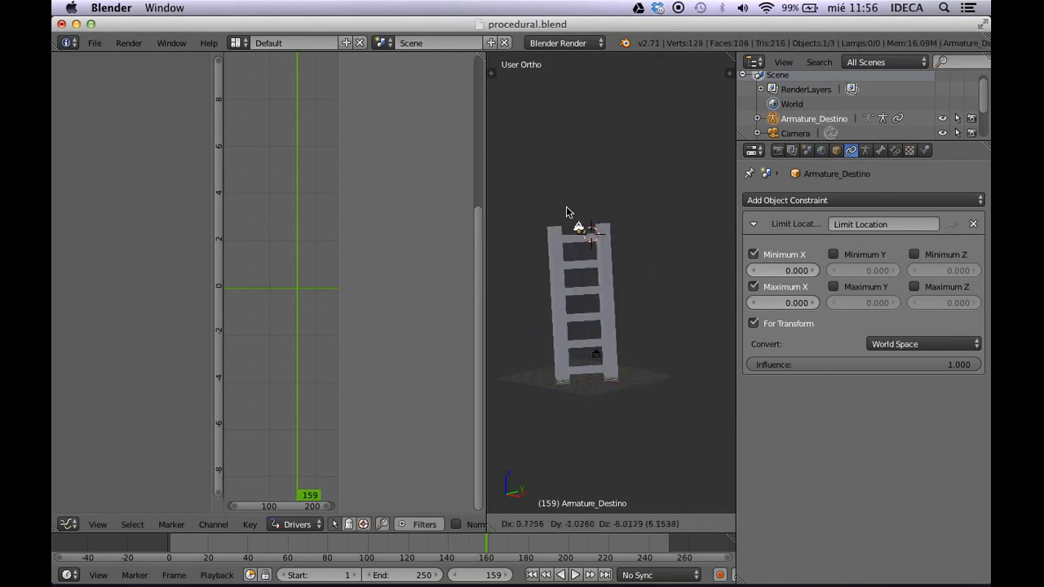
left_click(671, 208)
right_click(678, 260)
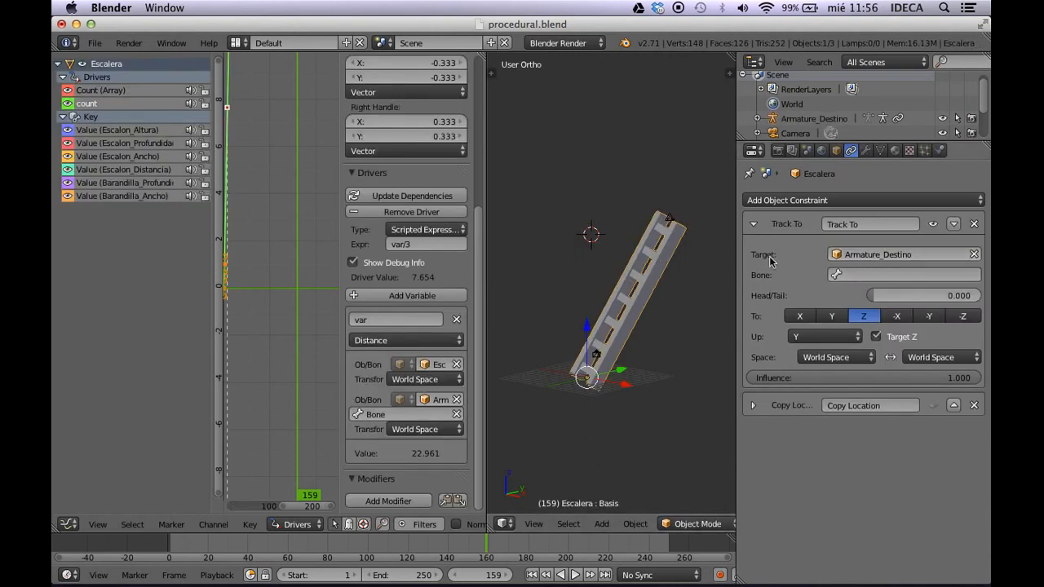
right_click(669, 222)
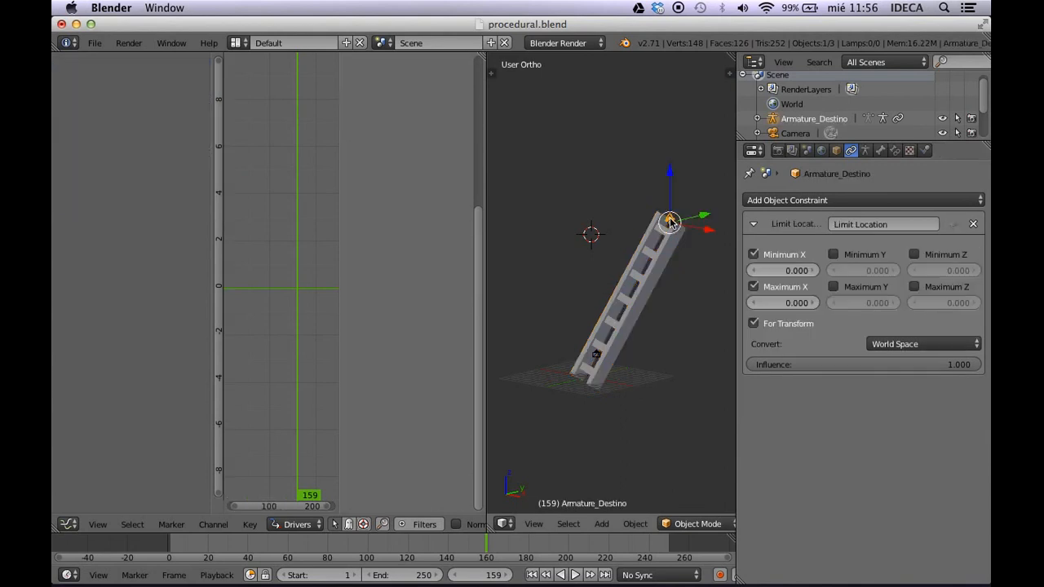
Try X and Z as the Up axis of Escalera's Track To constraint and set it back to Y
right_click(669, 249)
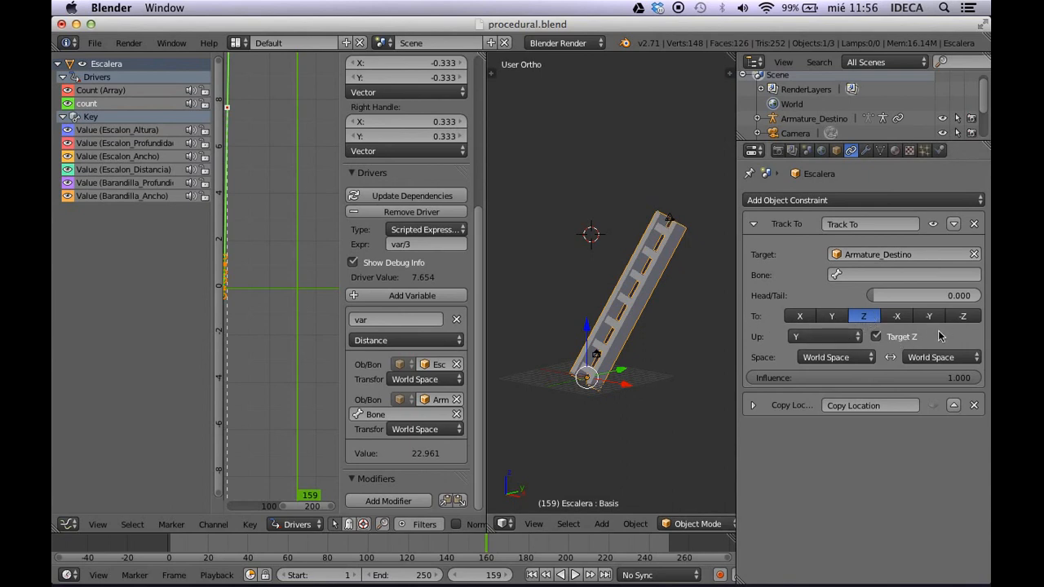
left_click(820, 336)
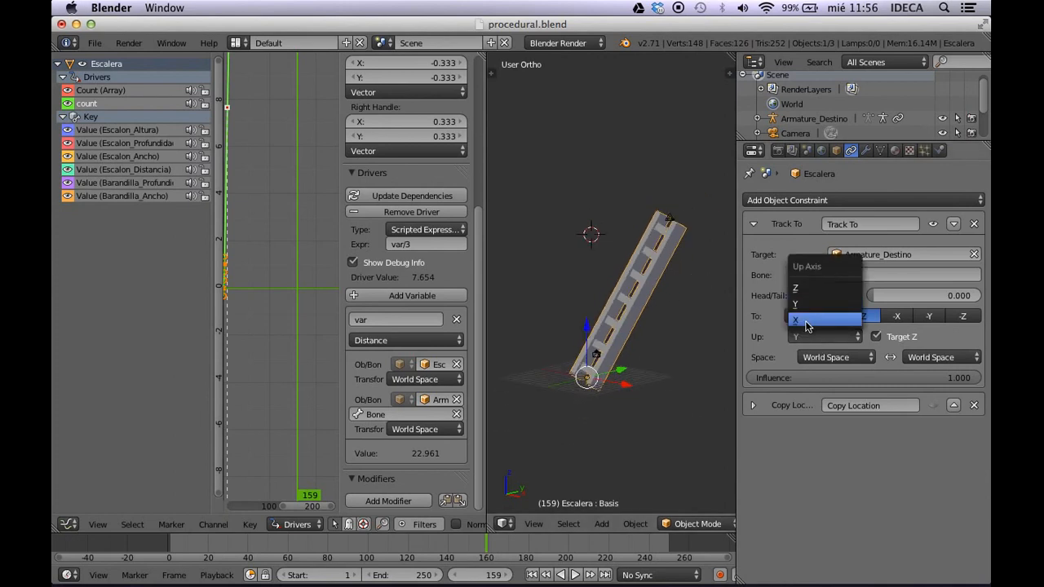
left_click(803, 320)
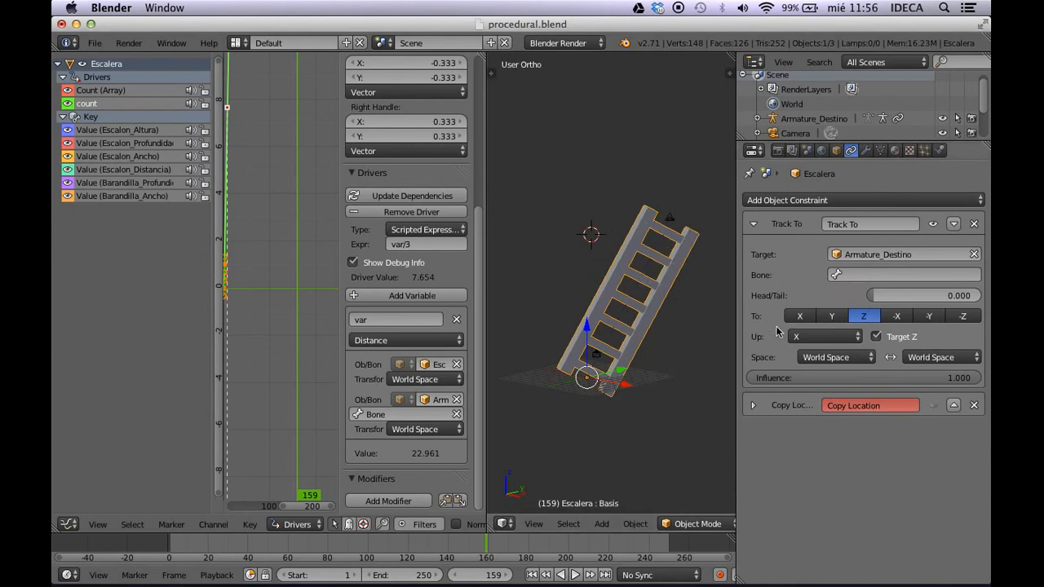
left_click(811, 336)
left_click(806, 292)
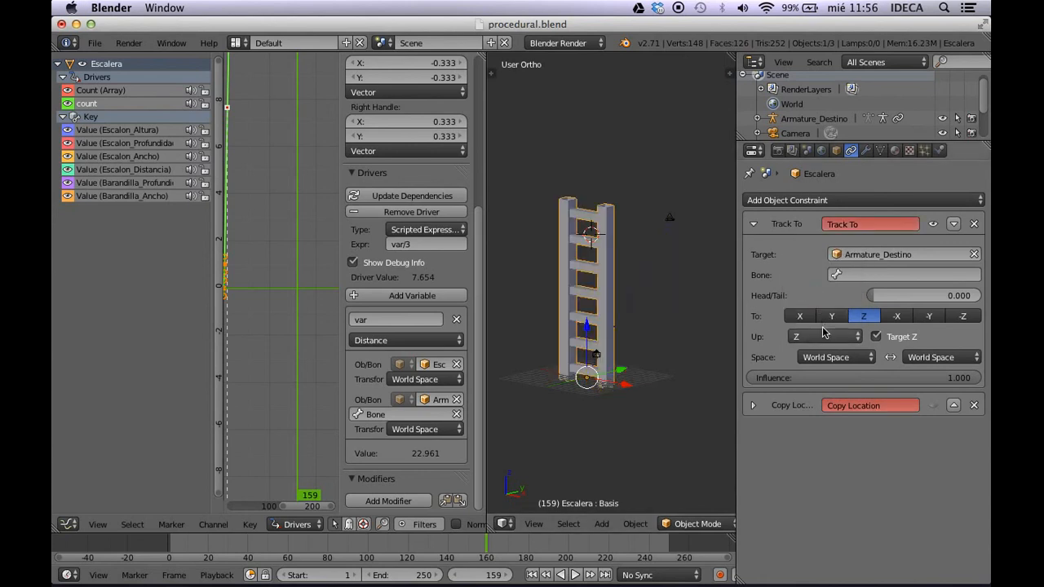
left_click(822, 336)
left_click(825, 315)
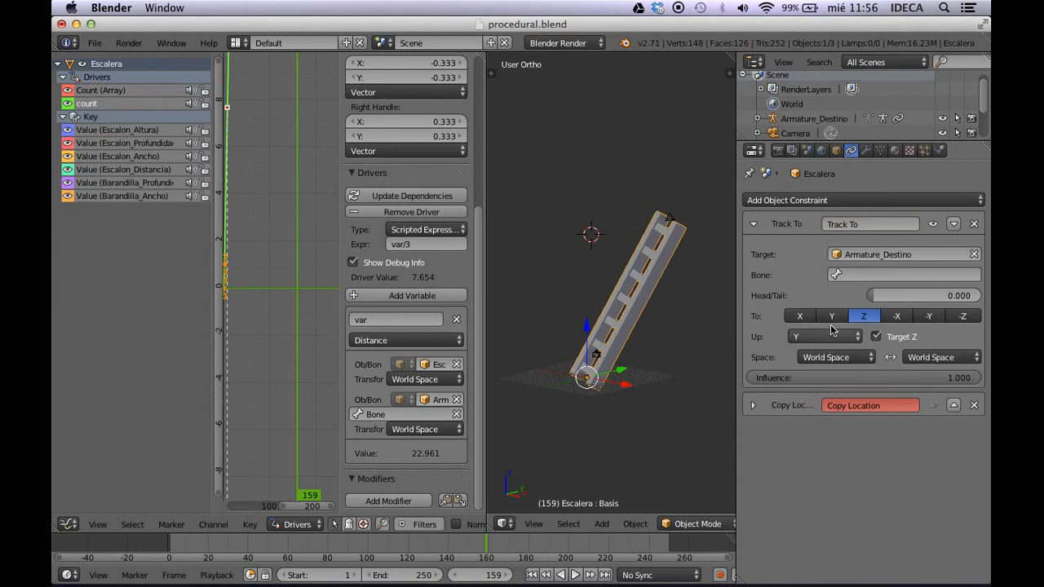
Try Y and X as the To axis of Escalera's Track To constraint and set it back to Z
left_click(831, 319)
left_click(802, 319)
left_click(865, 319)
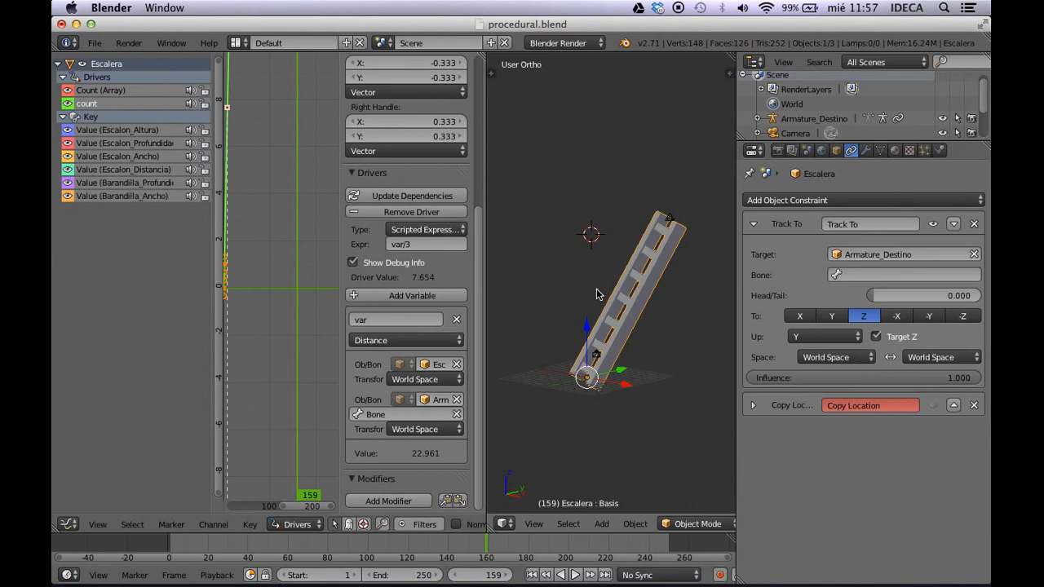
Maximize the 3D view, move Armature_Destino far out to the side of the ladder's base and raise it along Z
key("shift+space")
scroll(601, 315, "down", 2)
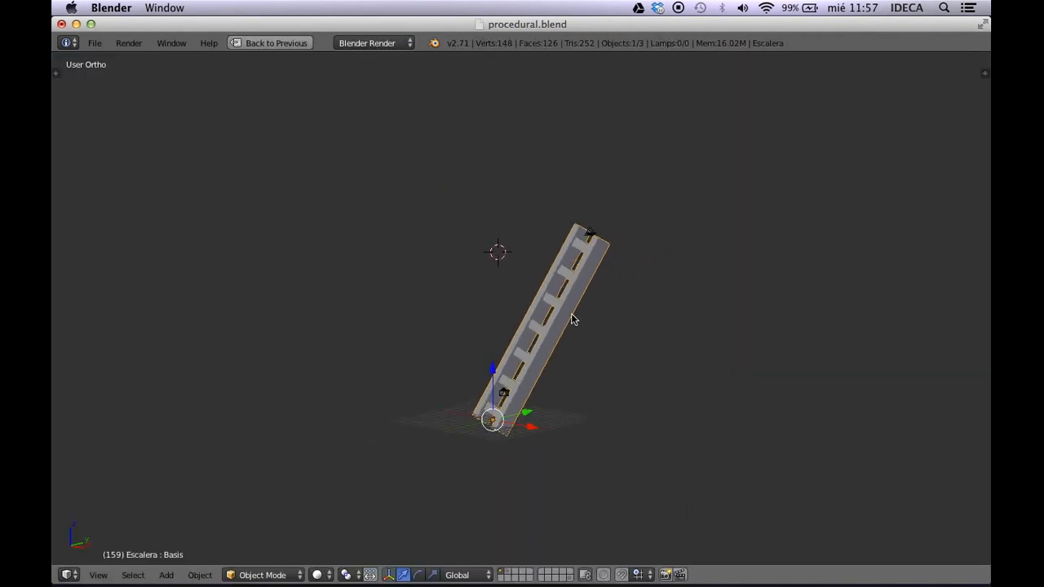
middle_click_drag(577, 244, 631, 253)
right_click(602, 226)
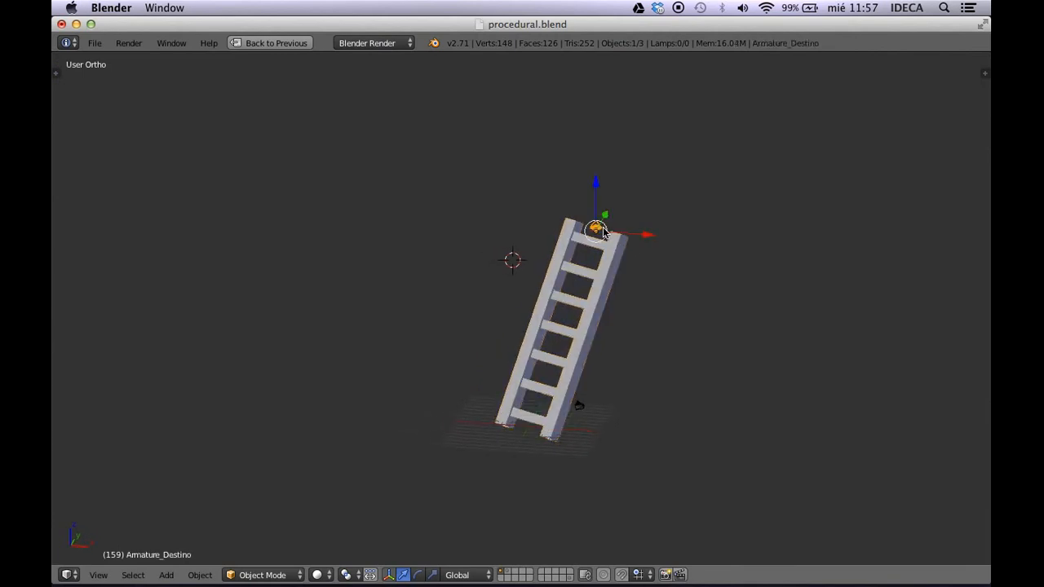
key("g")
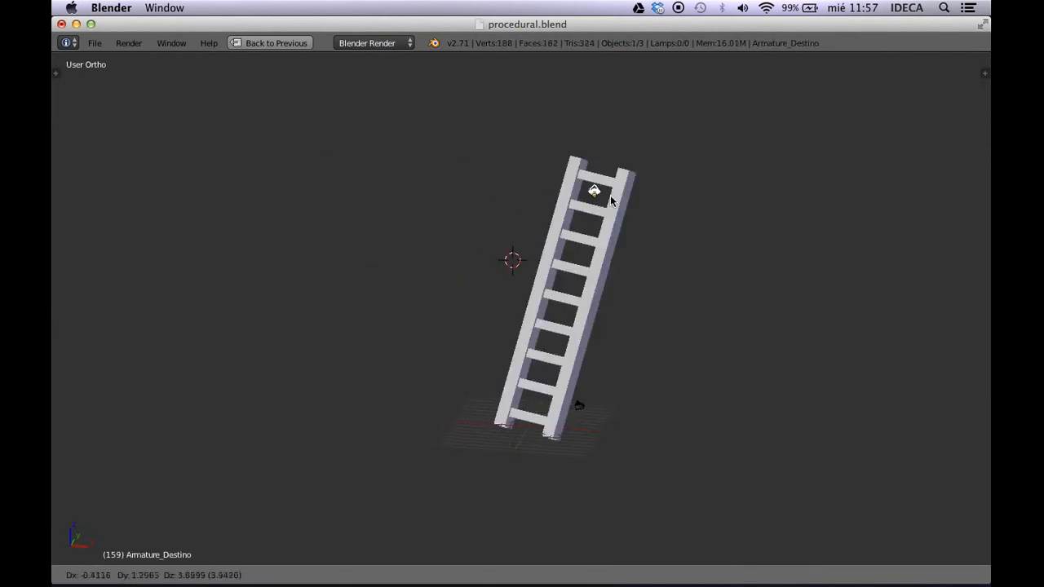
left_click(812, 244)
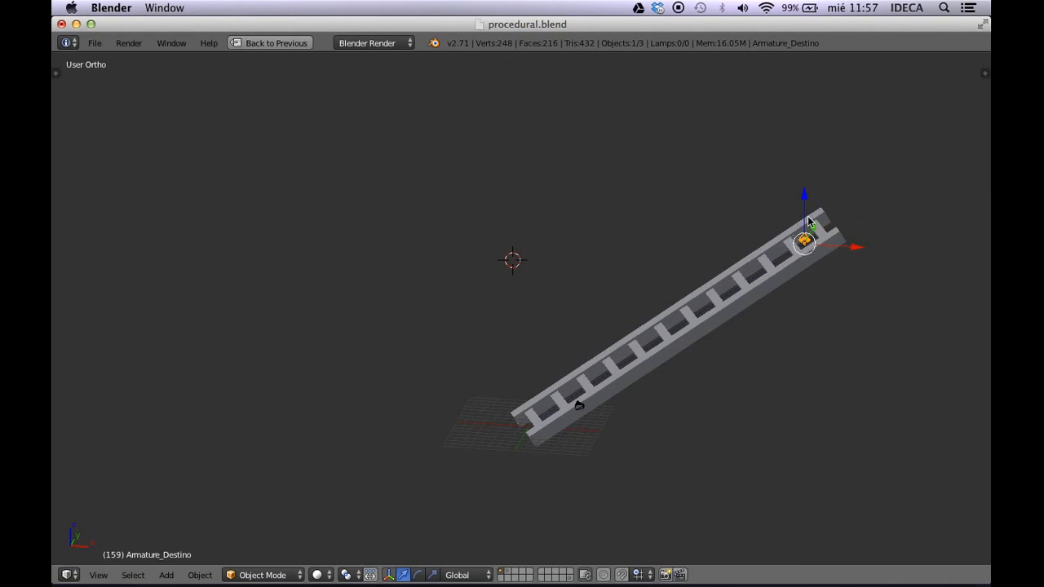
left_click_drag(809, 221, 789, 160)
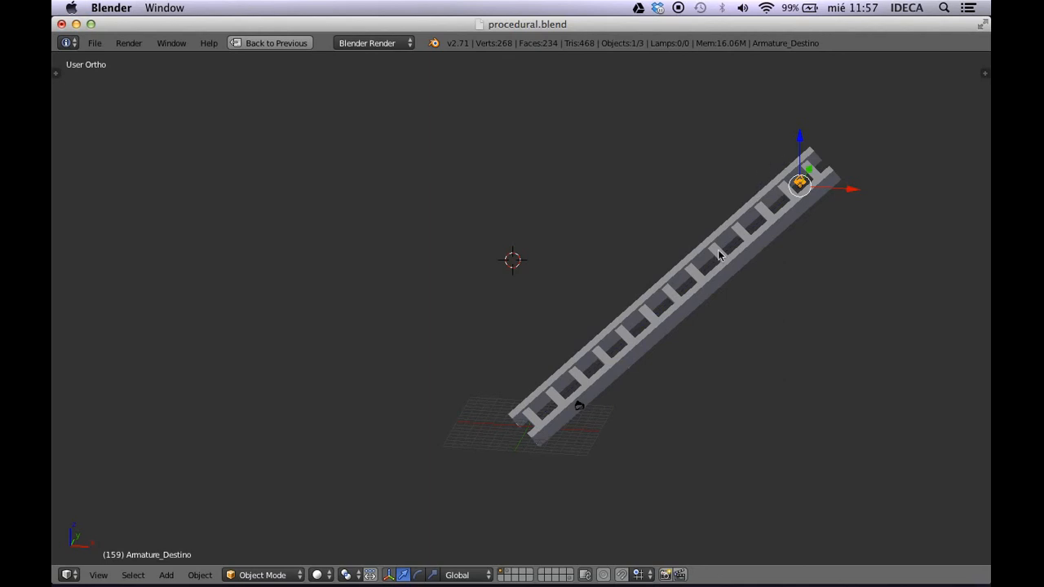
Try clearing Armature_Destino's location and moving it freely just above the origin, and undo both changes
key("Tab")
key("Tab")
key("alt+g")
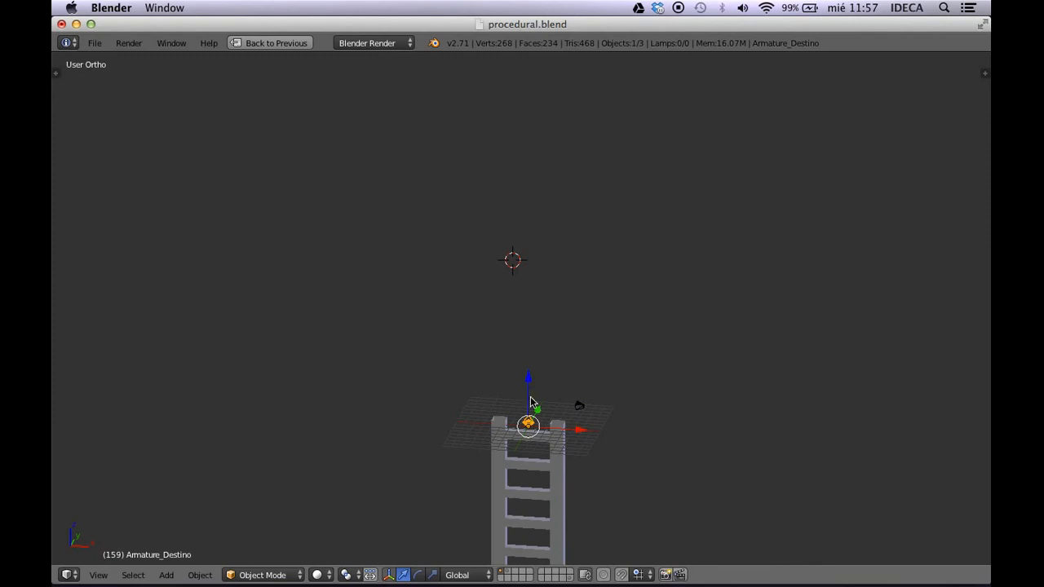
key("g")
left_click(531, 361)
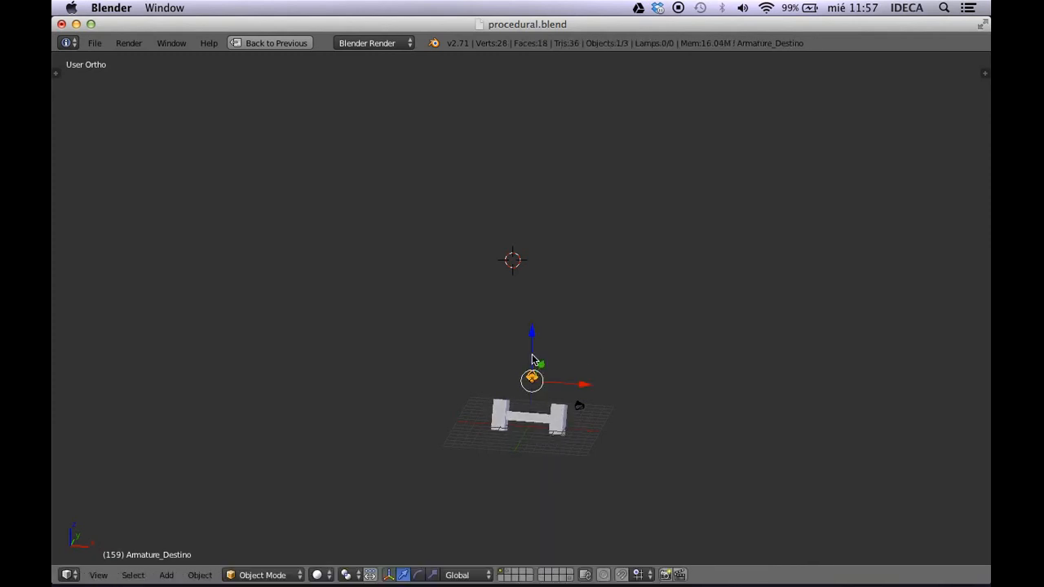
key("ctrl+z")
key("ctrl+z")
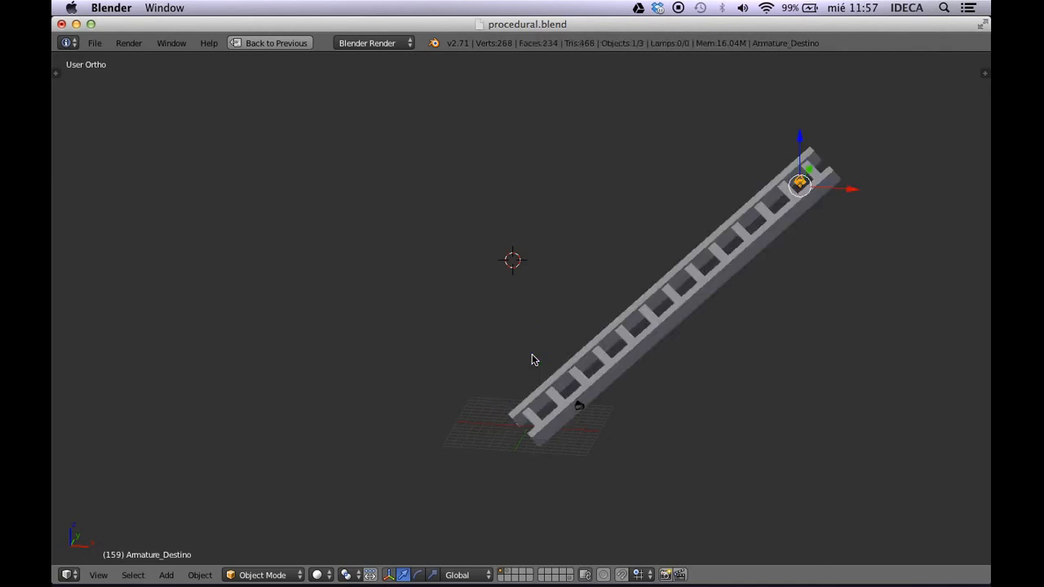
Clear Armature_Destino's location and raise it slightly along the global Z axis above the origin
key("alt+g")
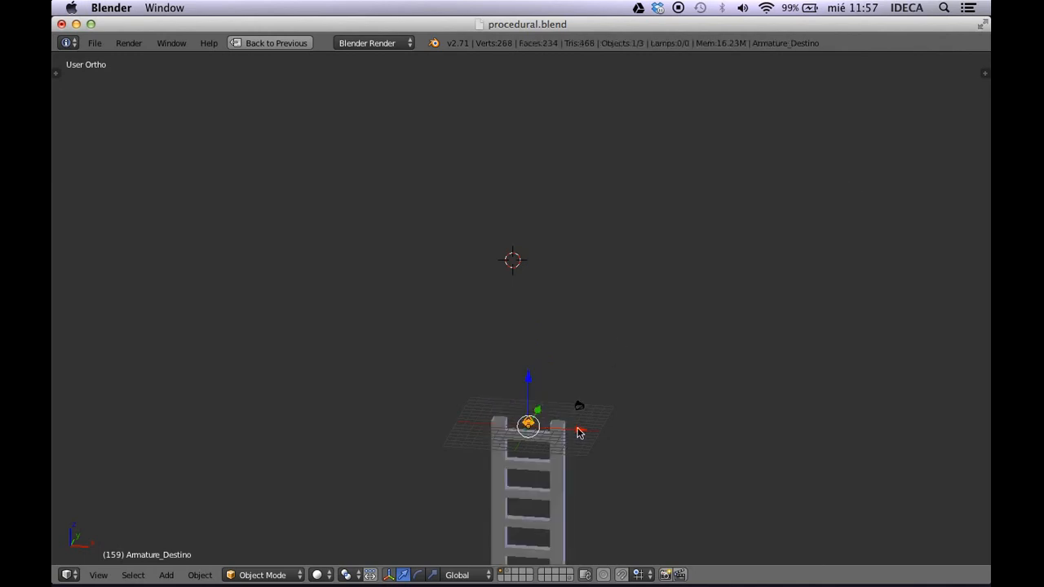
key("g")
key("z")
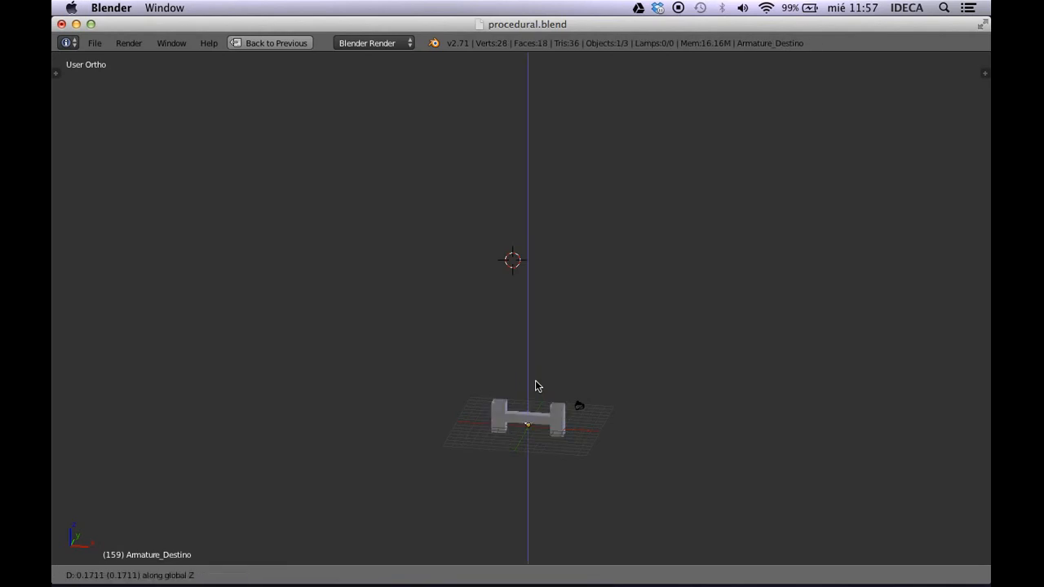
left_click(536, 382)
Examine the shortened ladder in front view and compare Escalera's mesh in Edit Mode with its Object Mode shape
key("KP_1")
scroll(540, 387, "up", 4)
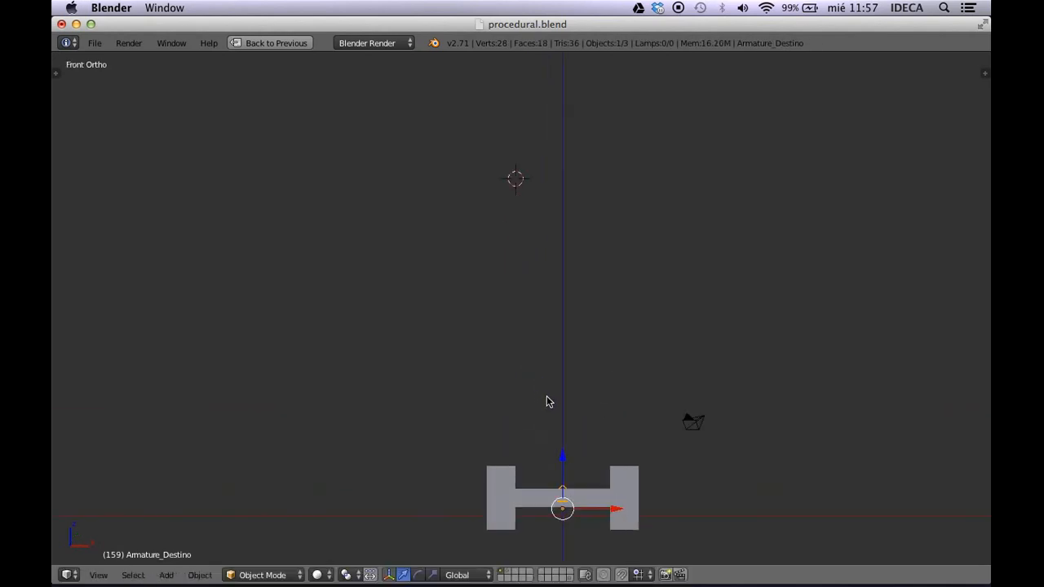
middle_click_drag(553, 399, 567, 244, "shift")
scroll(572, 335, "up", 4)
scroll(586, 255, "up", 3)
middle_click_drag(614, 322, 568, 201, "shift")
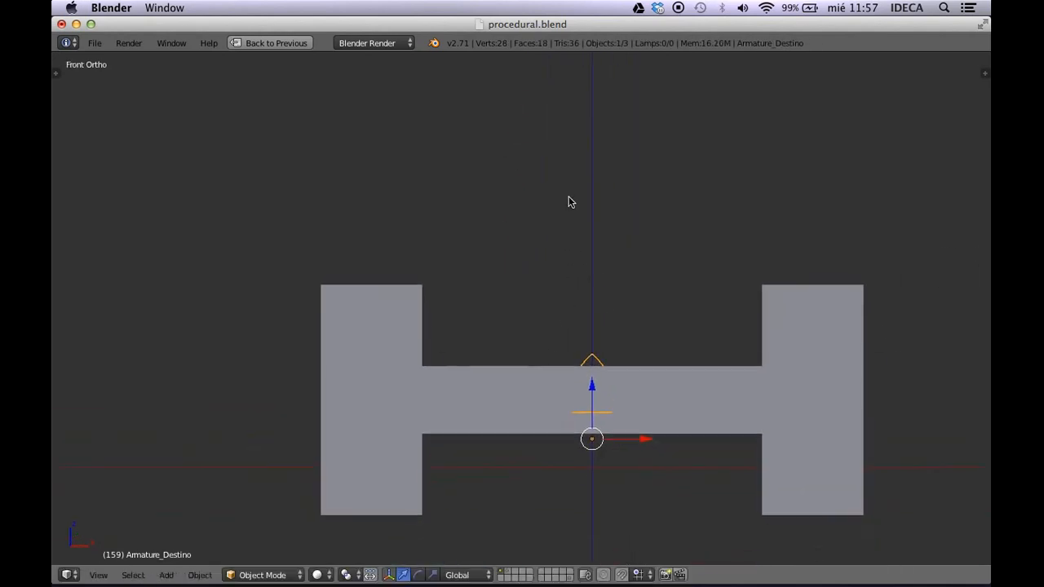
right_click(655, 384)
key("Tab")
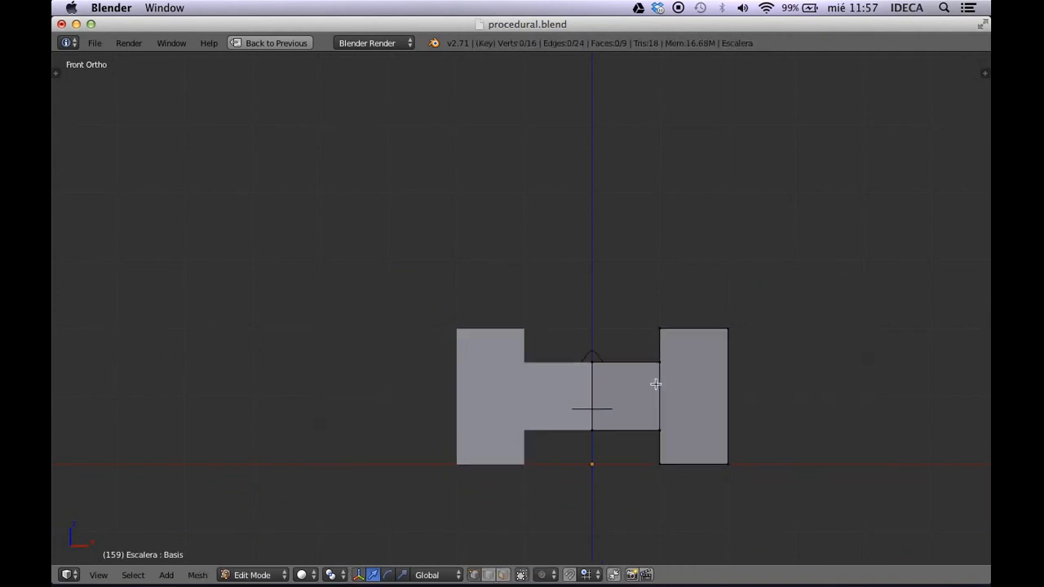
key("Tab")
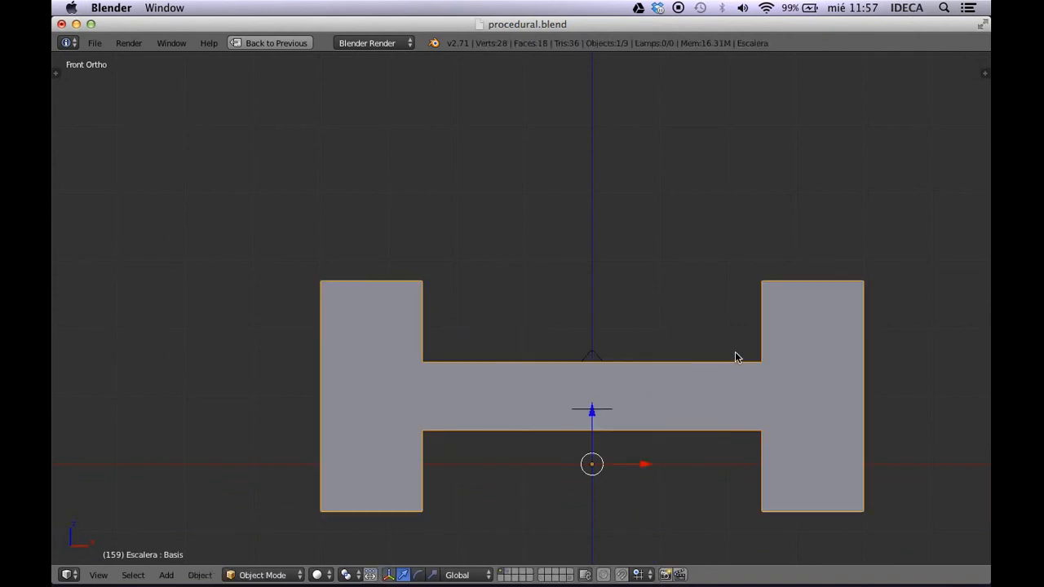
Display Escalera's shape keys in the multi-editor layout and compare them with its Basis shape in Edit Mode
key("ctrl+Up")
left_click(880, 150)
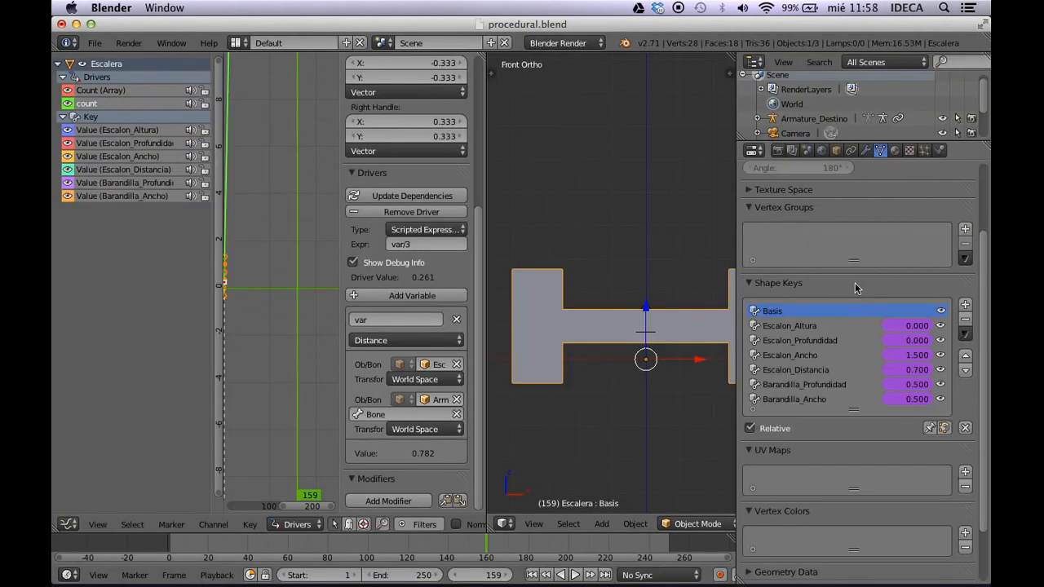
key("Tab")
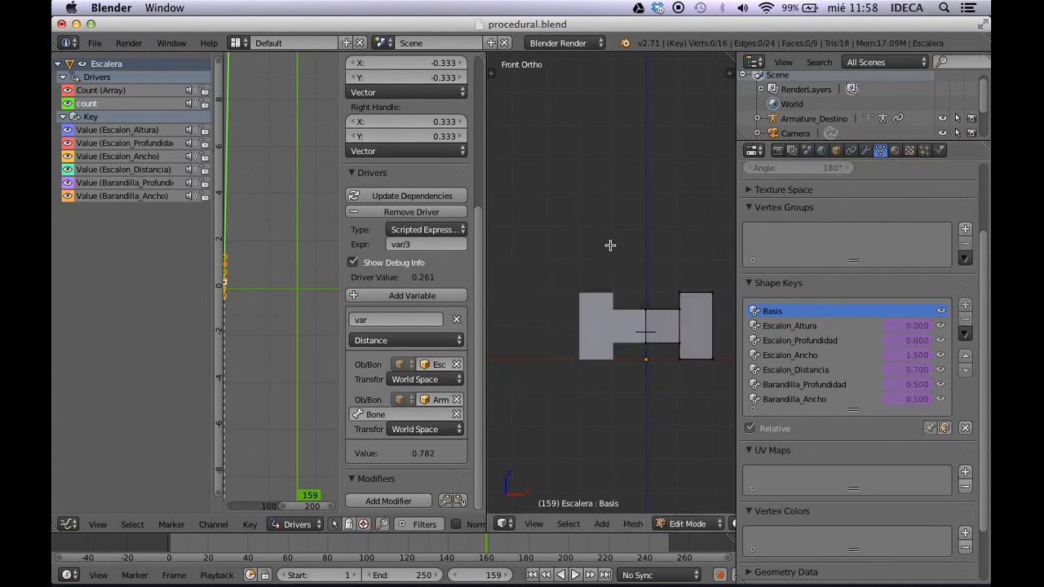
key("Tab")
Maximize the 3D view and add a horizontal loop cut around Escalera's editable half rung, above its middle, in Edit Mode
key("ctrl+Up")
key("Tab")
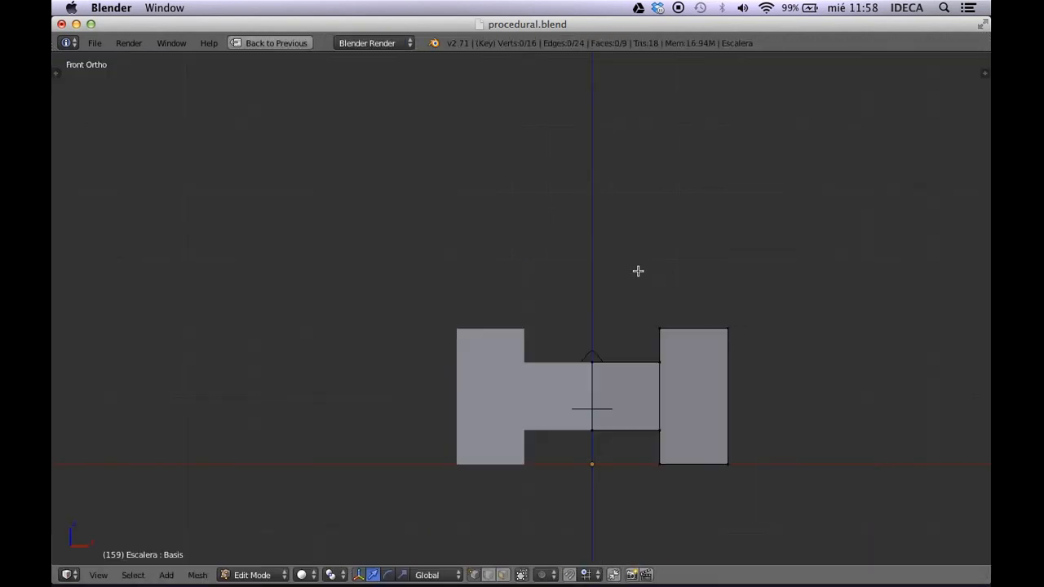
scroll(647, 370, "up", 1)
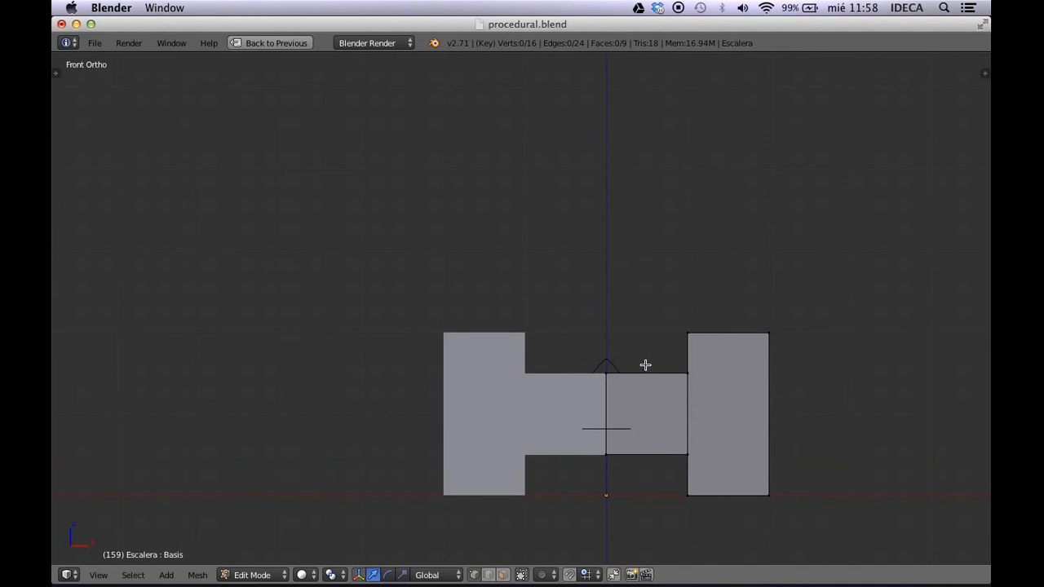
key("ctrl+r")
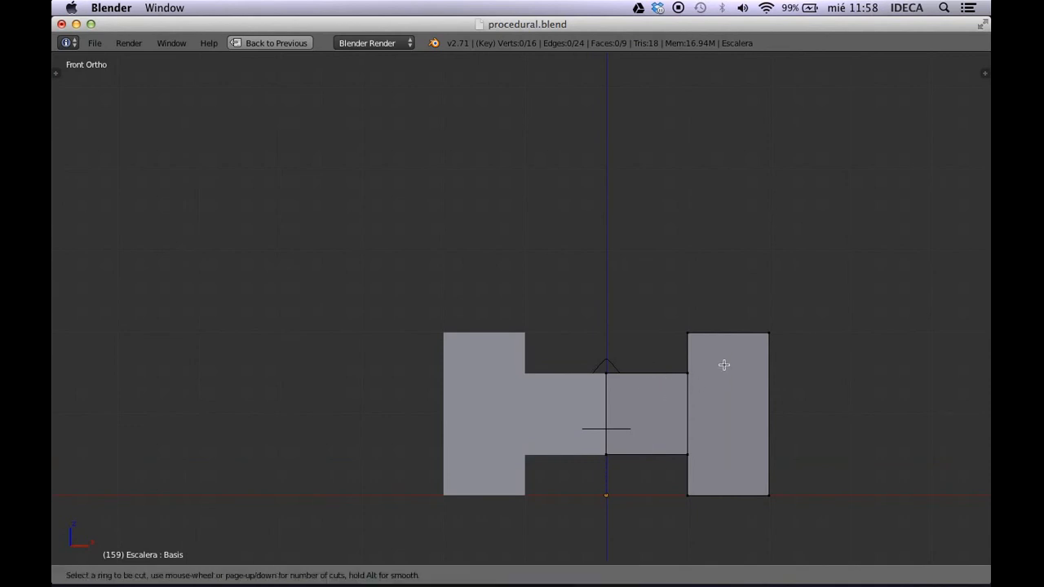
left_click(682, 384)
left_click(681, 361)
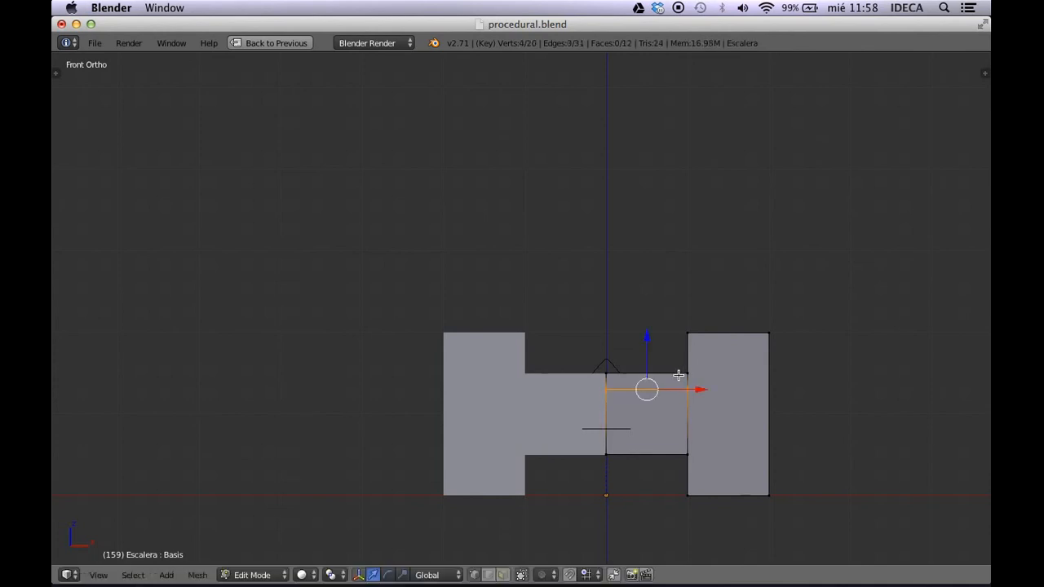
Add a second horizontal loop cut around the half rung and slide it close to the rung's lower edge
key("ctrl+r")
left_click(675, 421)
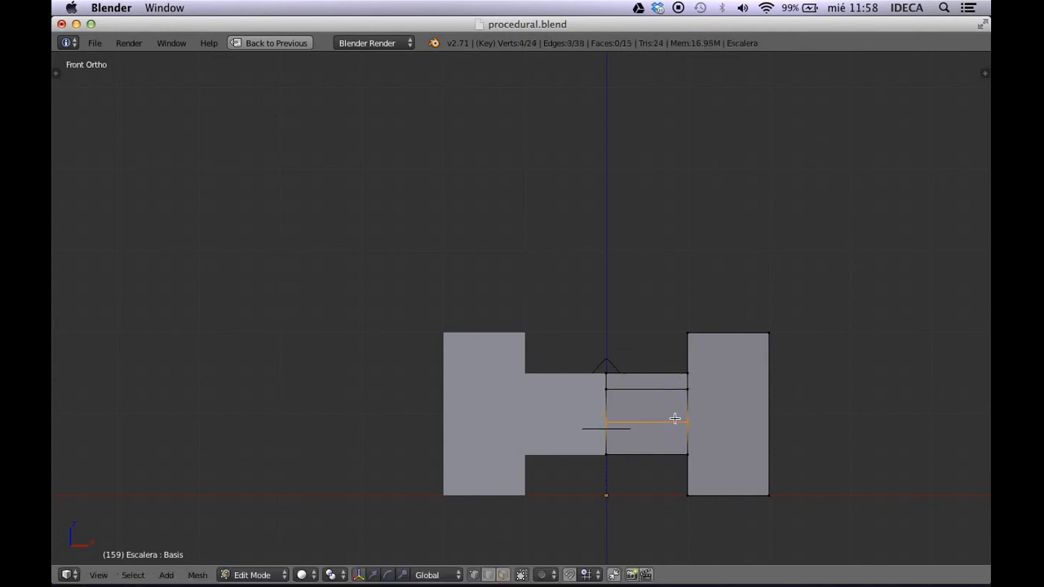
left_click(676, 438)
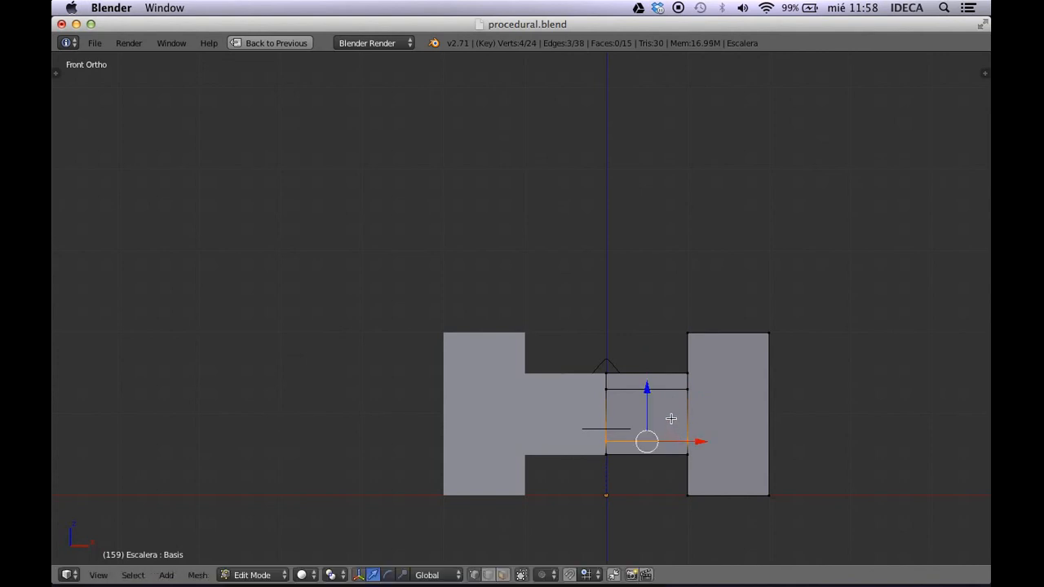
Select the rung's front face between the two loop cuts in face select mode and extrude it inward
key("ctrl+Tab")
left_click(636, 449)
right_click(645, 419)
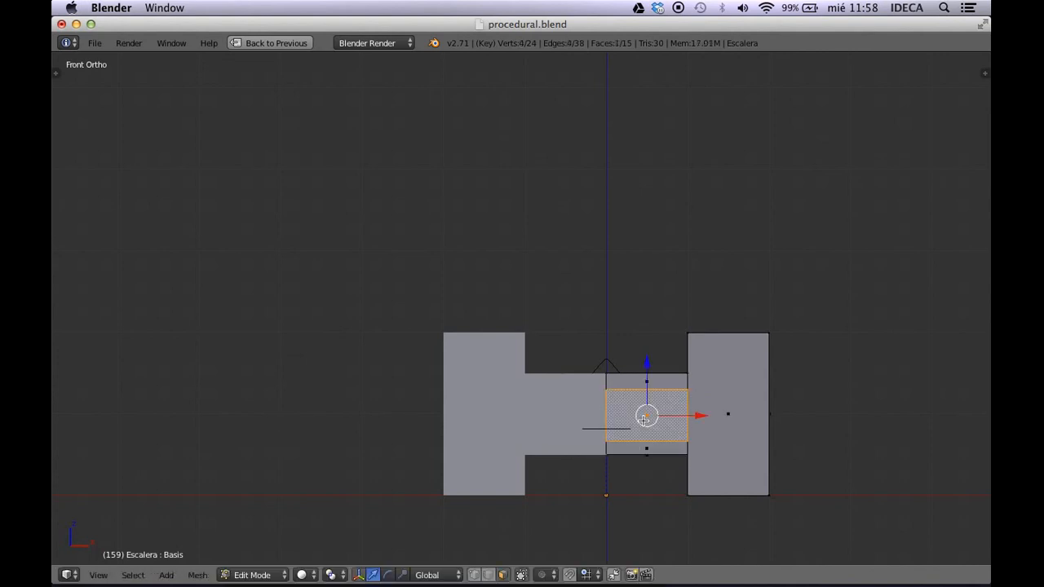
middle_click_drag(645, 420, 473, 437)
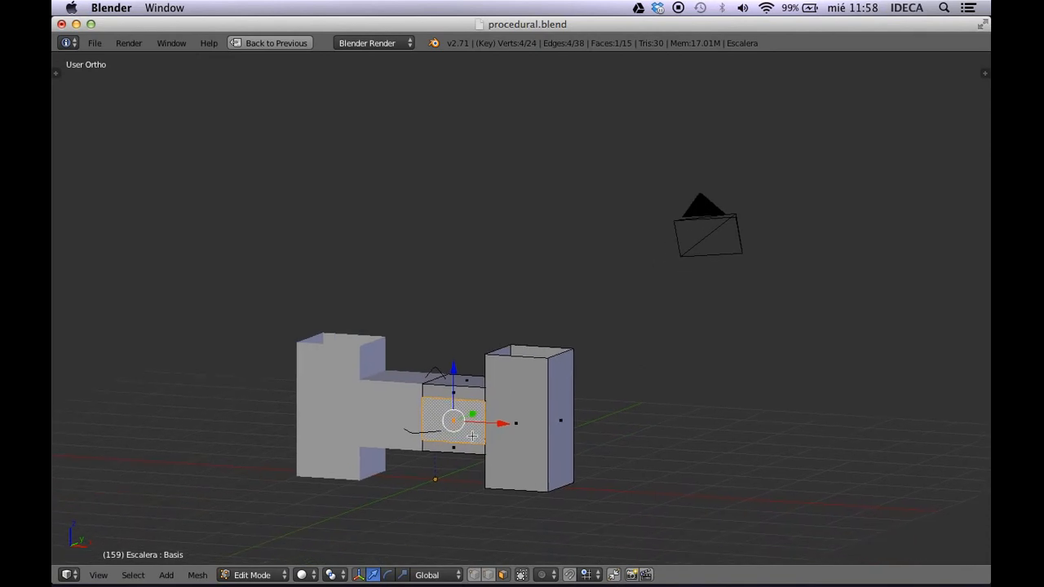
key("e")
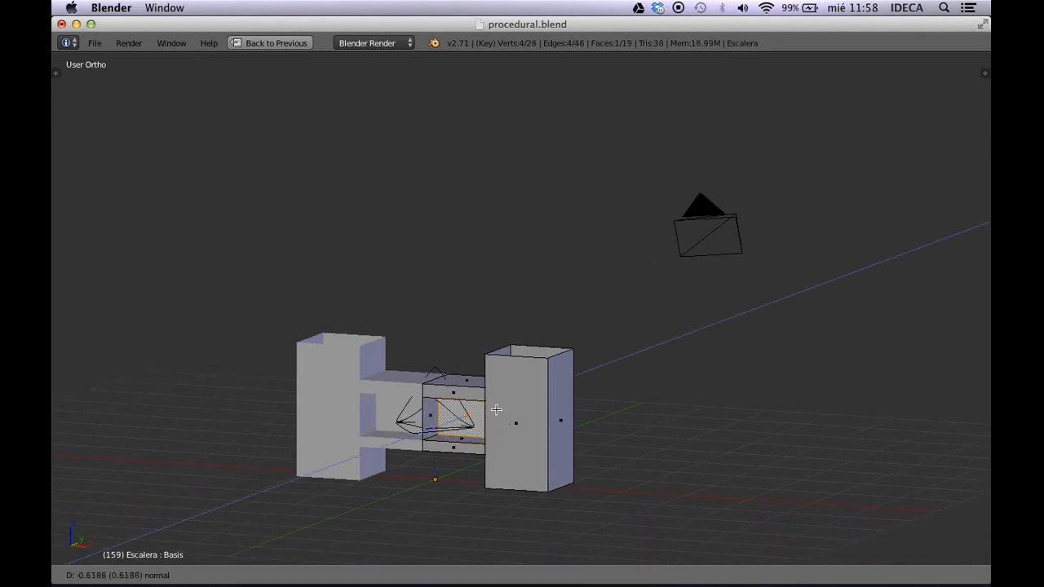
left_click(494, 411)
Inset the side rail's front face to about 0.68 scale, extrude it inward, and return to Object Mode
scroll(498, 407, "down", 2)
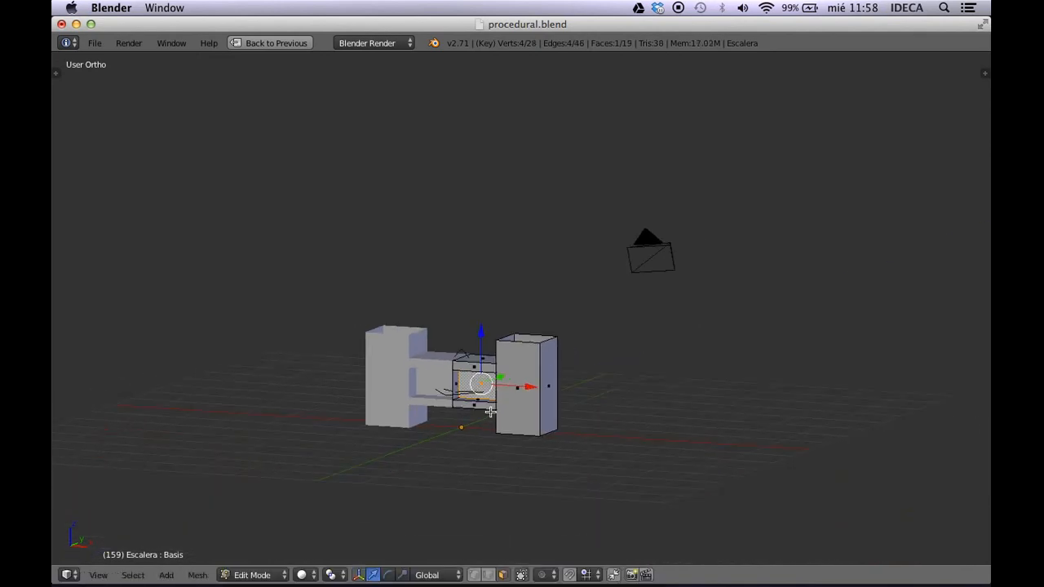
middle_click_drag(521, 397, 570, 395)
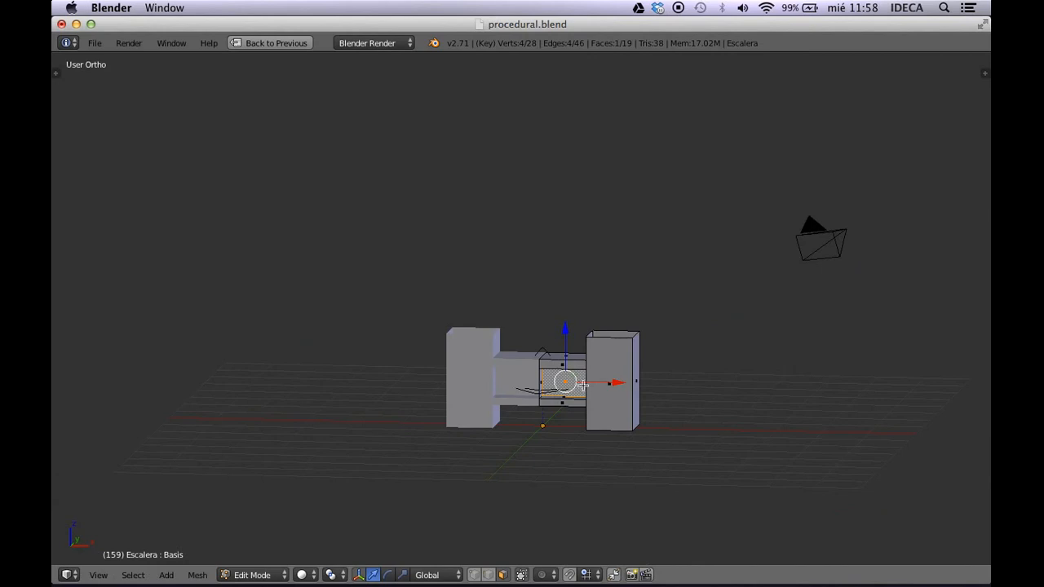
right_click(617, 375)
key("e")
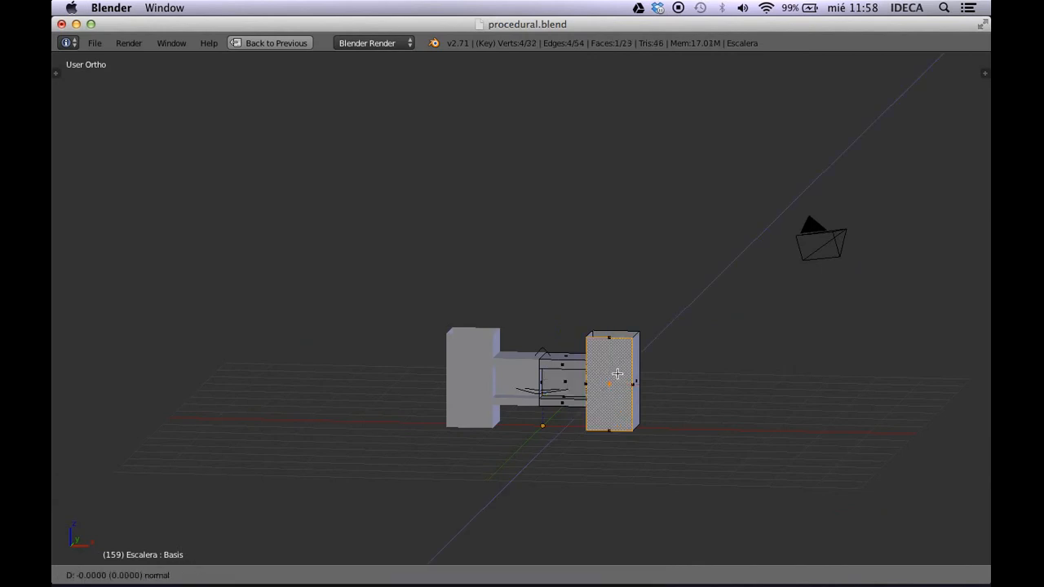
right_click(616, 375)
key("s")
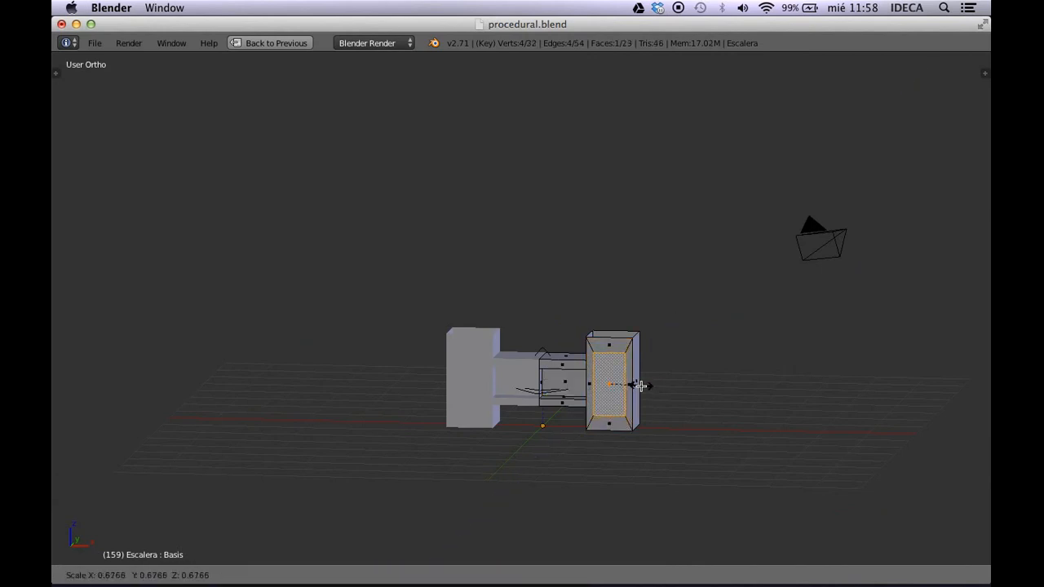
left_click(640, 386)
key("e")
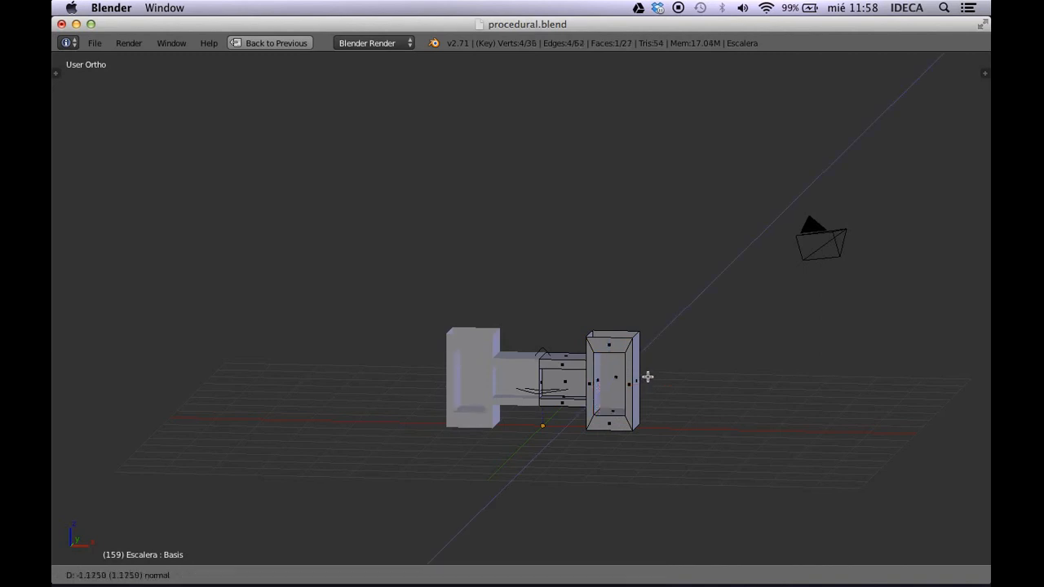
right_click(638, 385)
middle_click_drag(638, 385, 579, 396)
key("Tab")
Select Armature_Destino and move it well above the ladder's base to lengthen the ladder
scroll(671, 387, "down", 3)
middle_click_drag(470, 356, 645, 351)
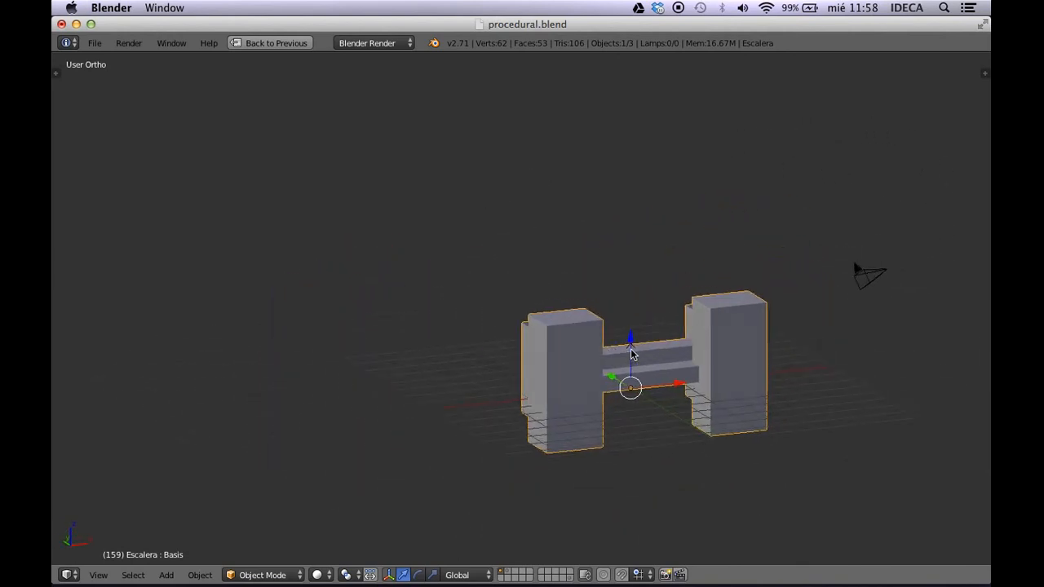
right_click(635, 349)
key("g")
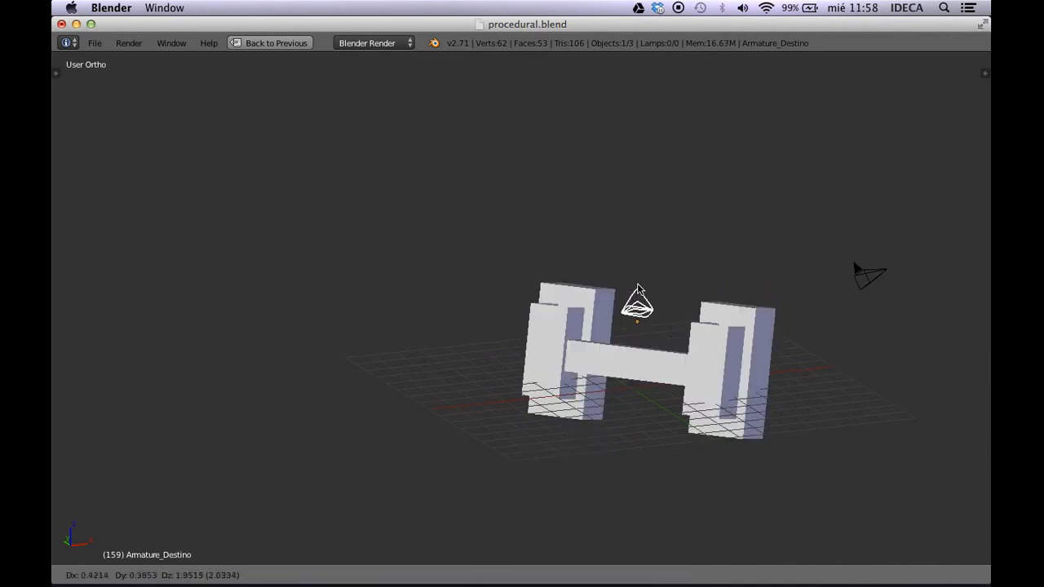
left_click(690, 93)
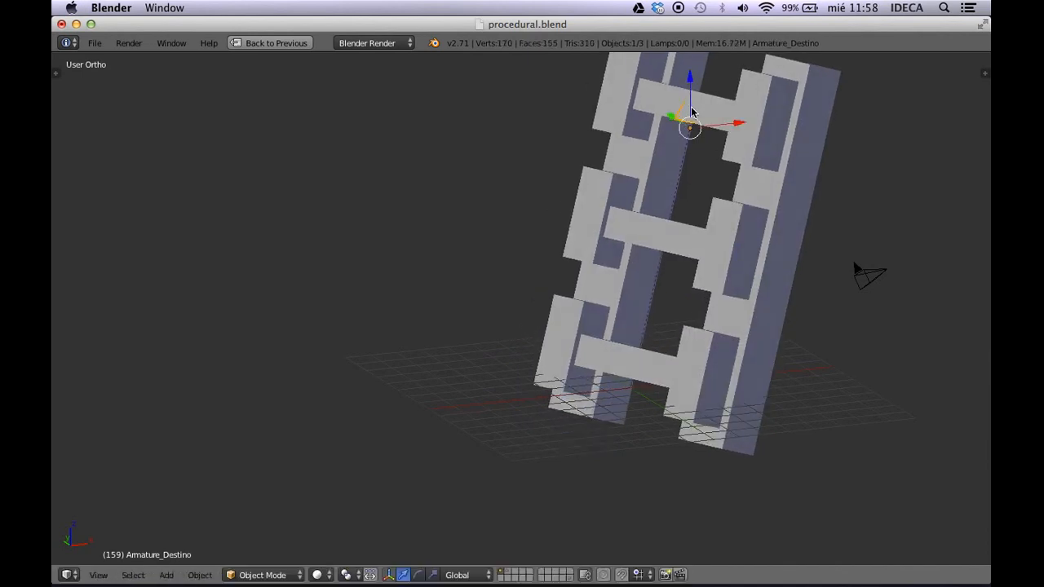
scroll(696, 146, "down", 3)
middle_click_drag(700, 160, 591, 218)
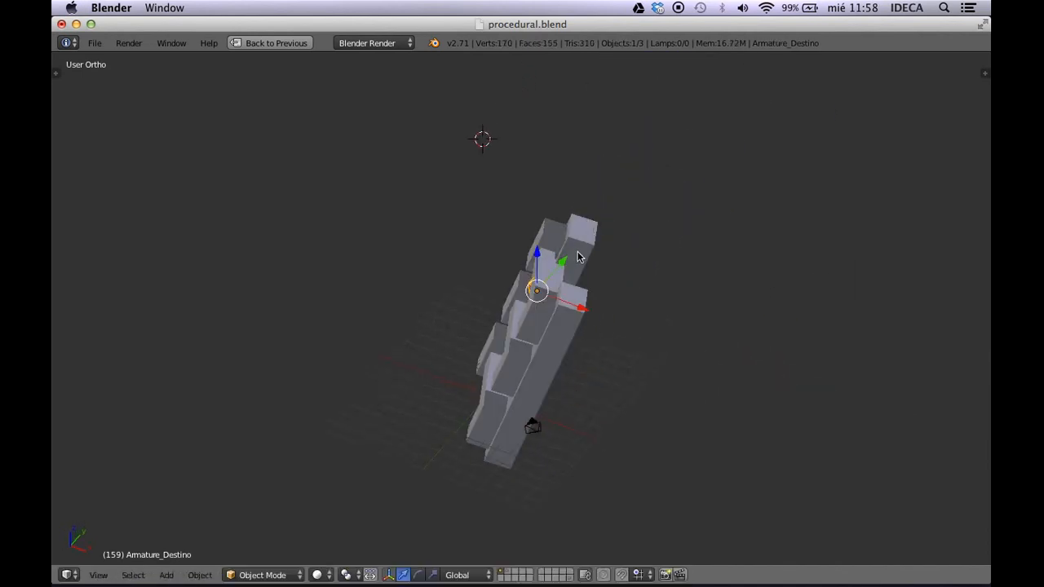
Reposition Armature_Destino freely and place it far out along X to test the ladder's tilt and rung repetition
key("g")
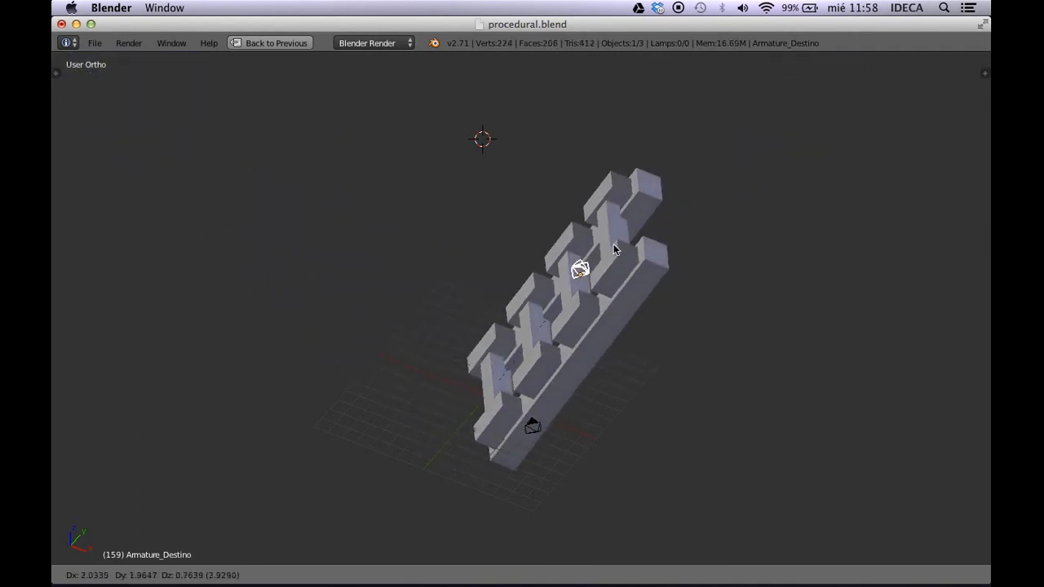
left_click(588, 261)
middle_click_drag(588, 261, 636, 285)
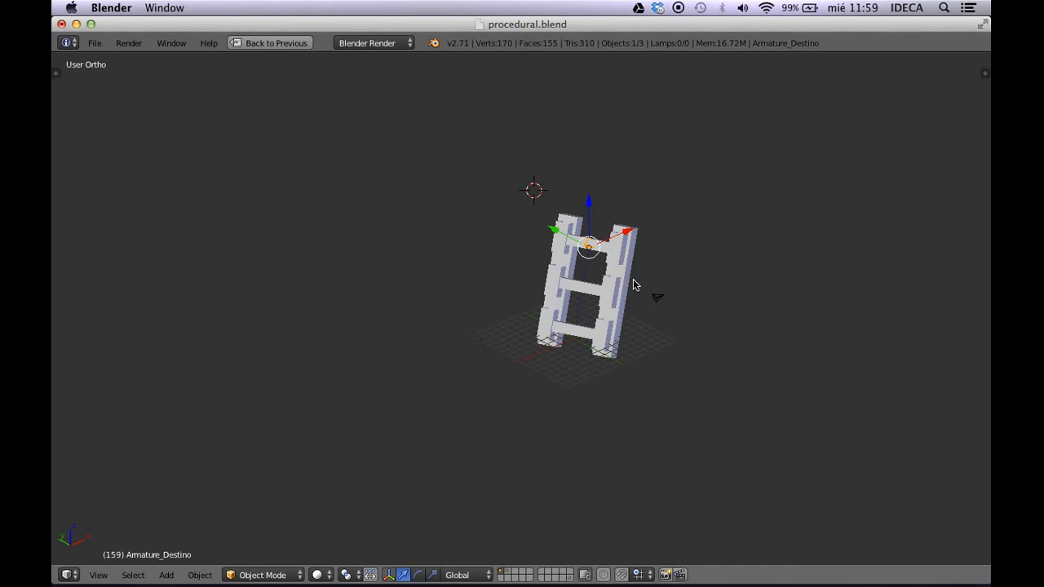
middle_click_drag(635, 285, 591, 281)
key("g")
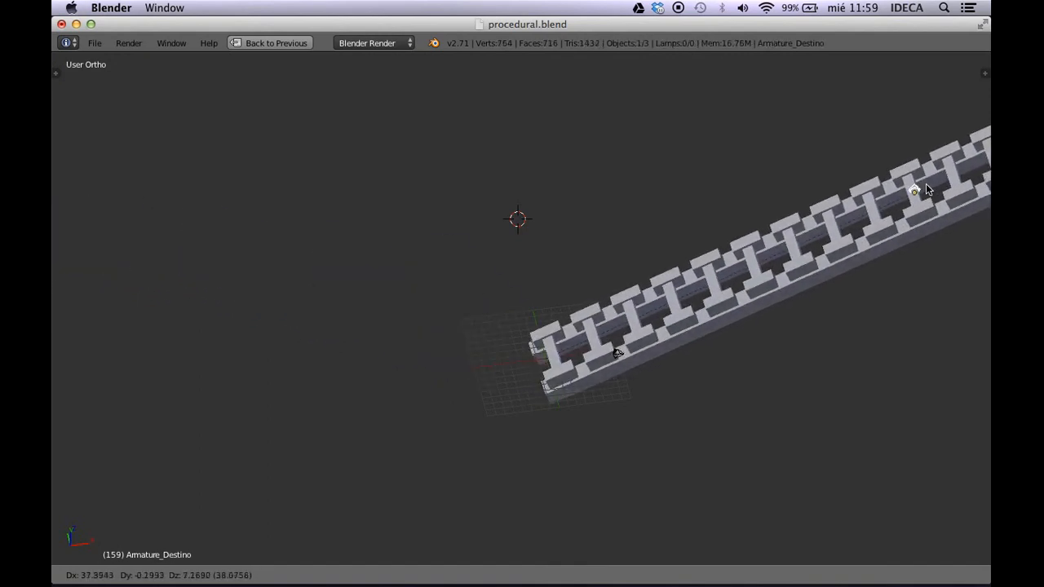
left_click(742, 220)
middle_click_drag(744, 237, 709, 226)
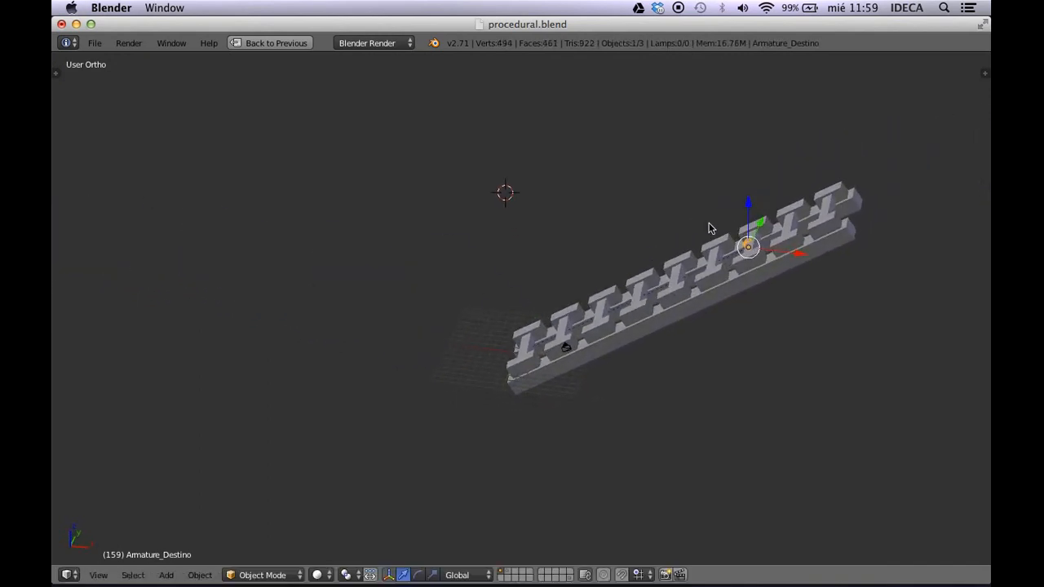
scroll(709, 226, "up", 2)
Enter Edit Mode on Armature_Destino and examine the extended ladder's repeated rungs and rails from different angles
key("Tab")
middle_click_drag(721, 324, 621, 302, "shift")
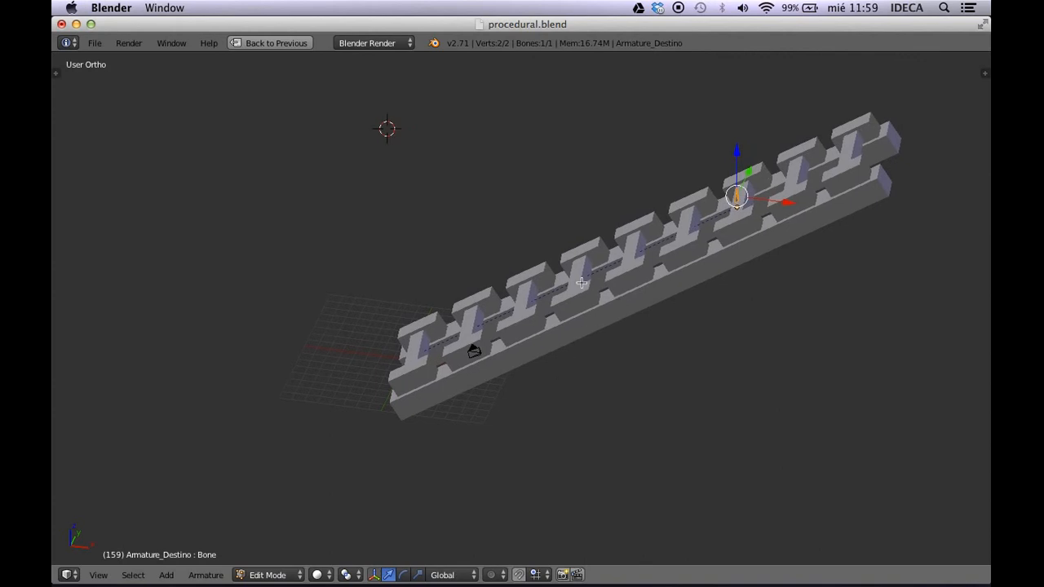
scroll(625, 314, "down", 3)
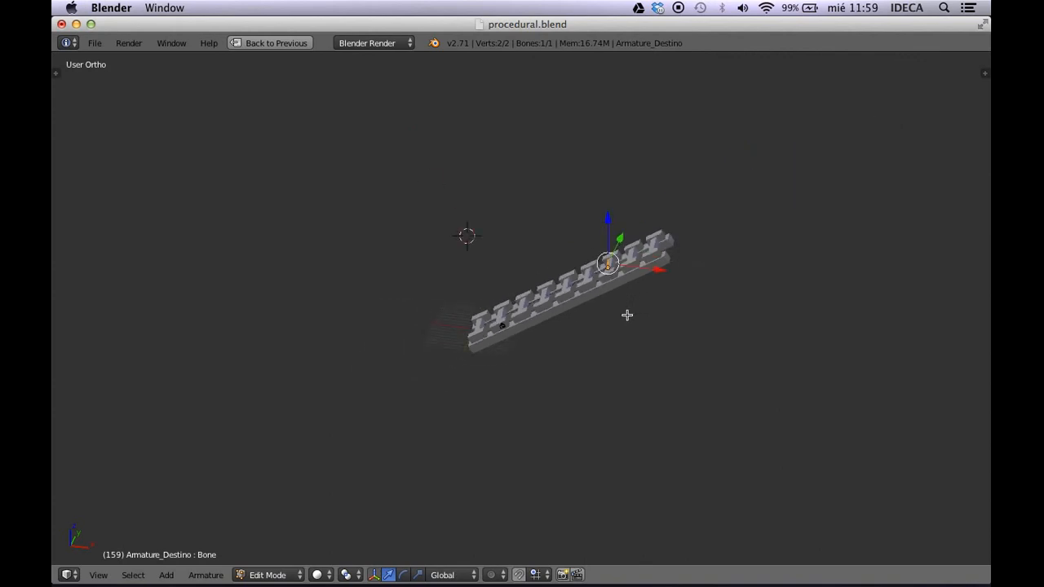
middle_click_drag(625, 315, 635, 363)
scroll(680, 317, "up", 4)
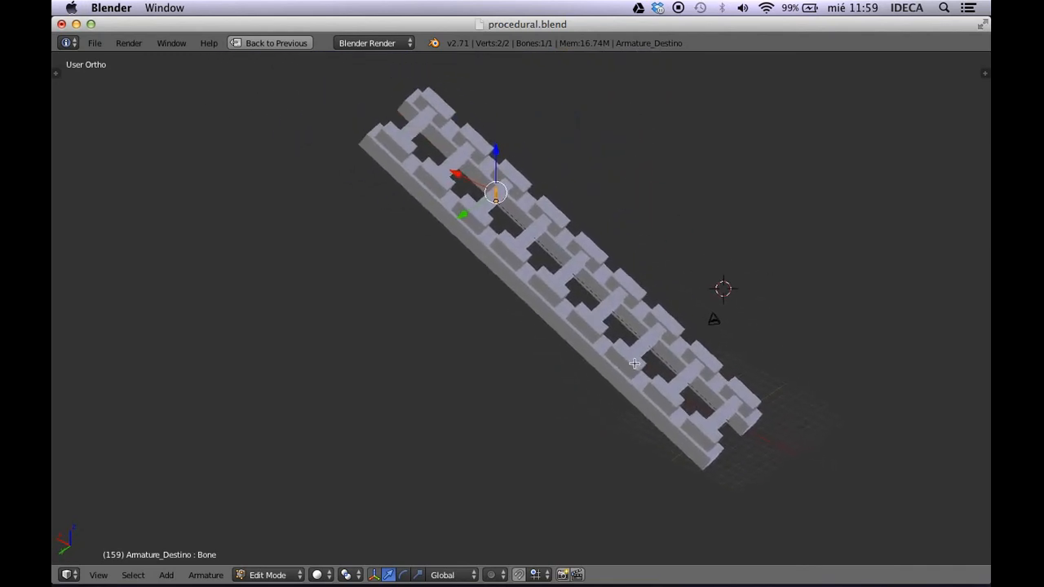